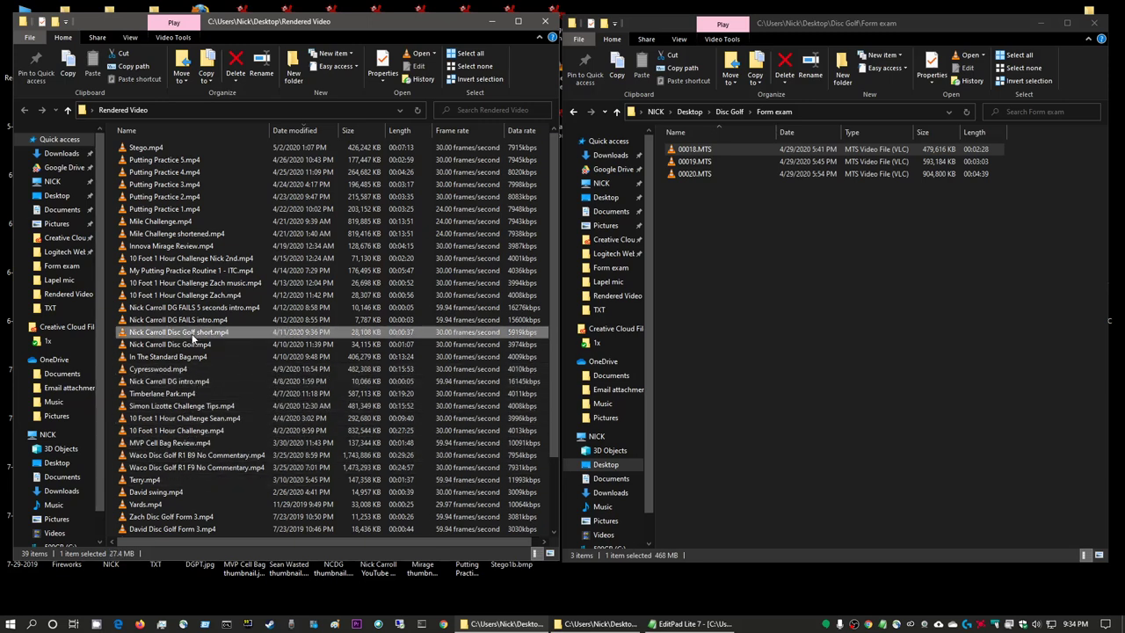
Look over the Mile Challenge and disc golf intro videos in the Rendered Video folder.
left_click(201, 233)
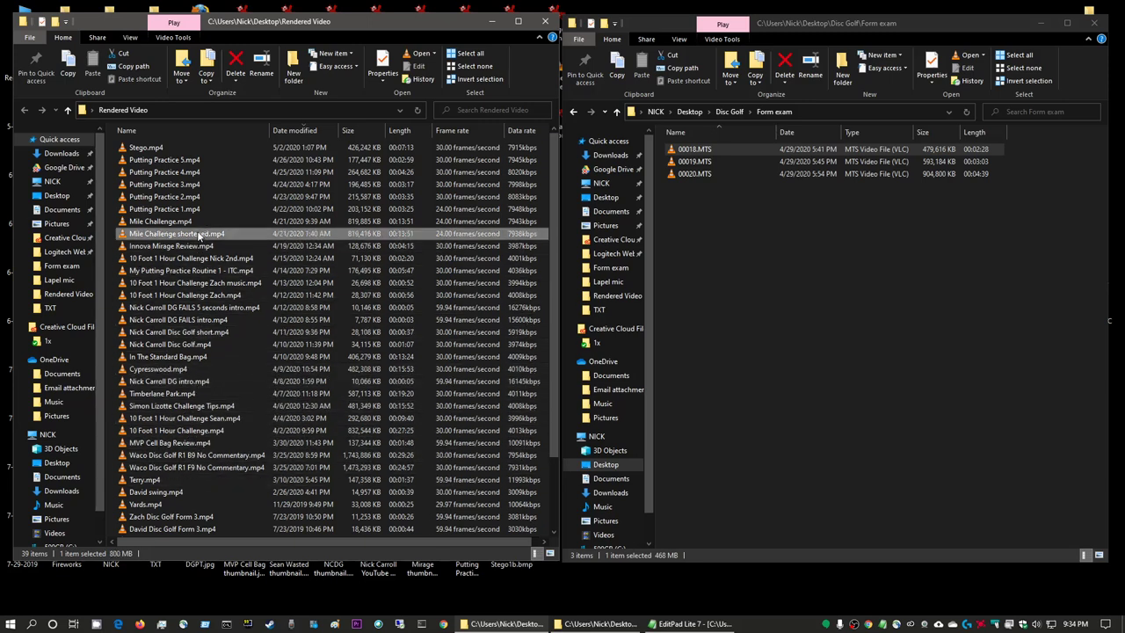
left_click(176, 382)
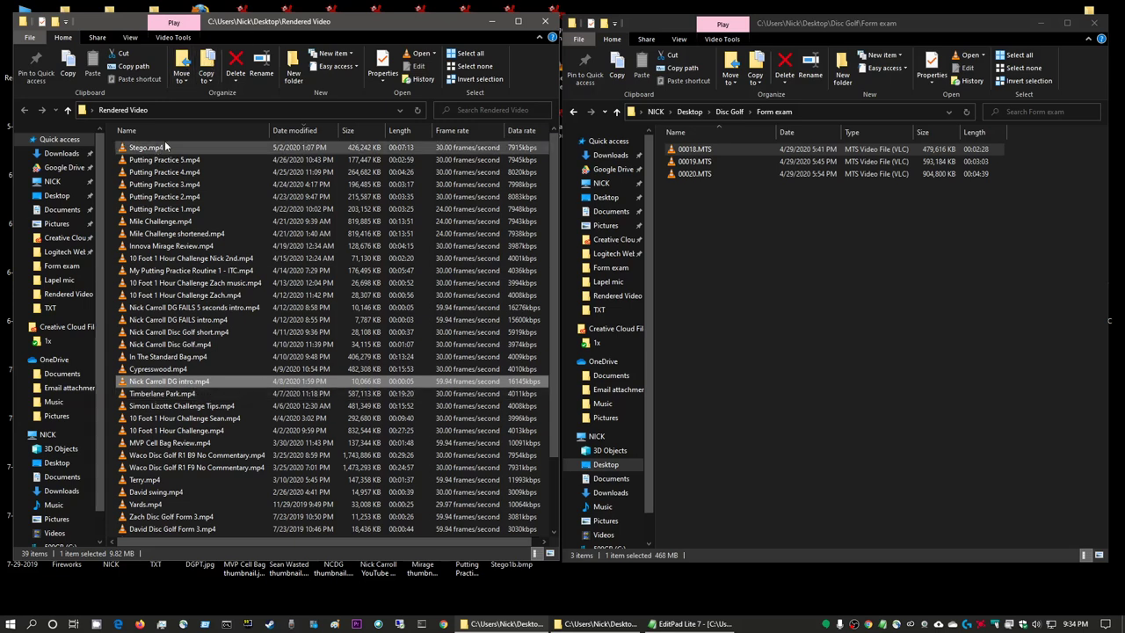
left_click(858, 26)
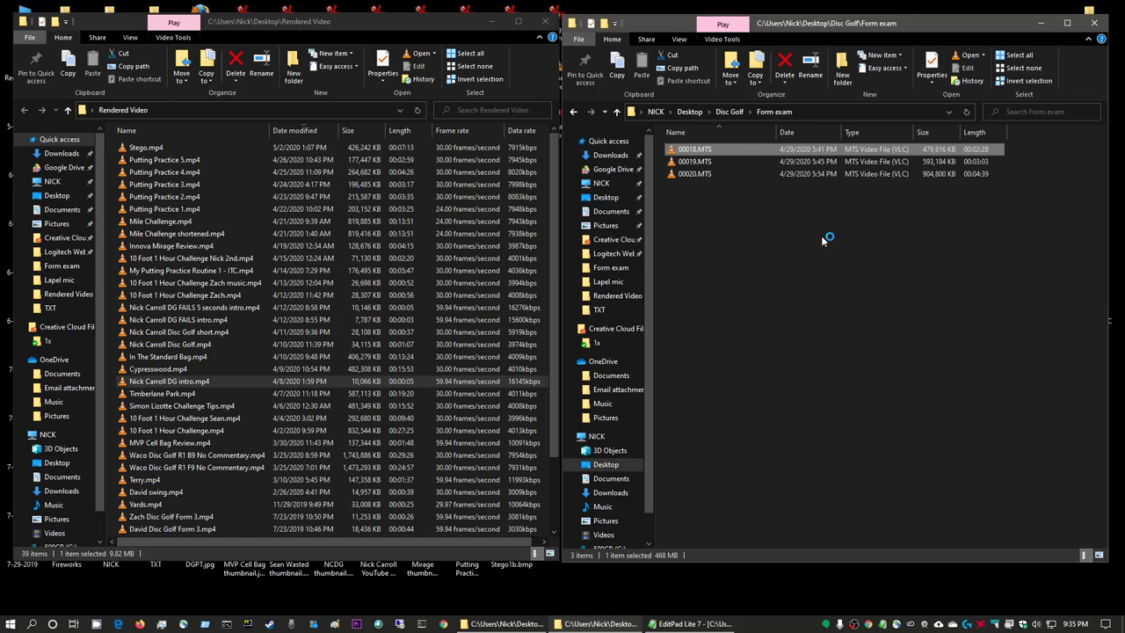
Select the Form exam MTS clips, ending on 00018.MTS, then launch Premiere Pro.
left_click_drag(662, 147, 779, 222)
left_click(779, 222)
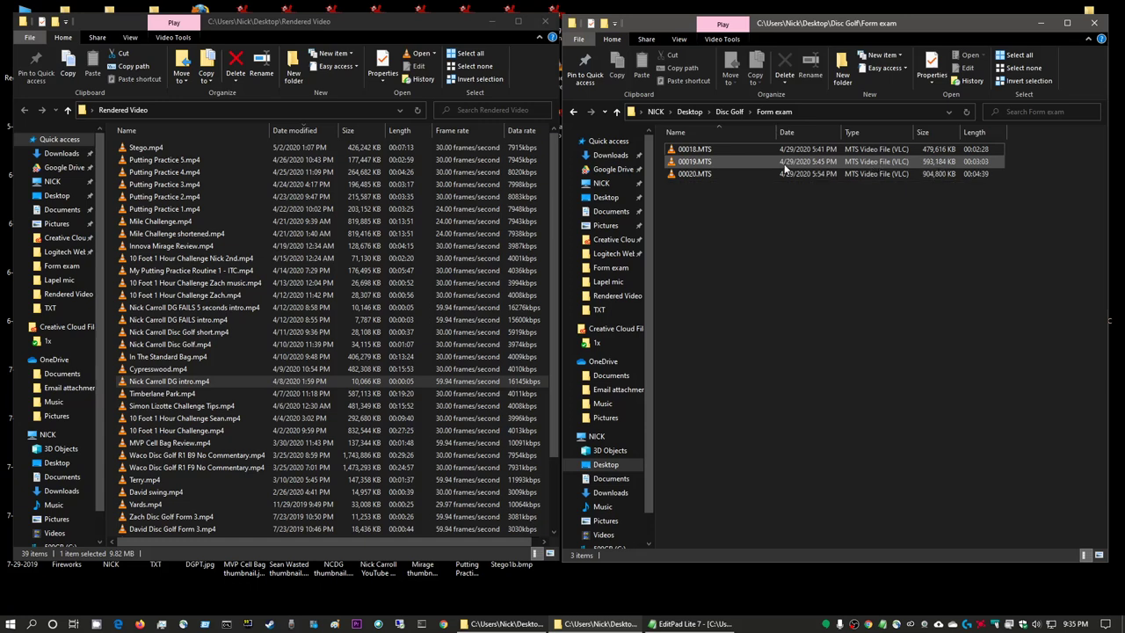
left_click(704, 152)
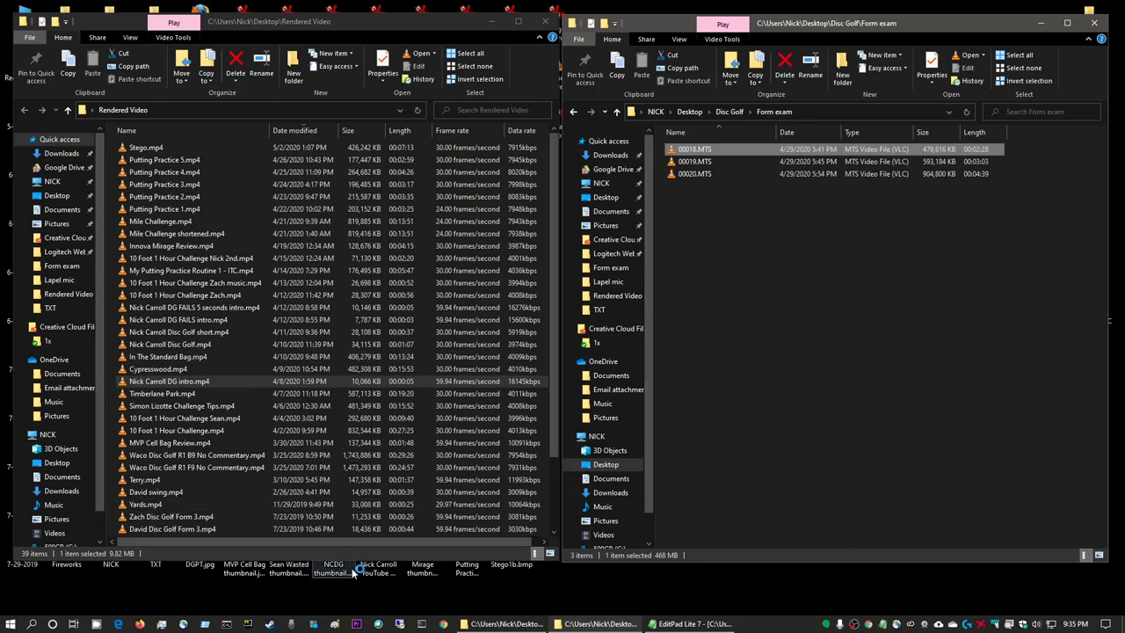
left_click(356, 625)
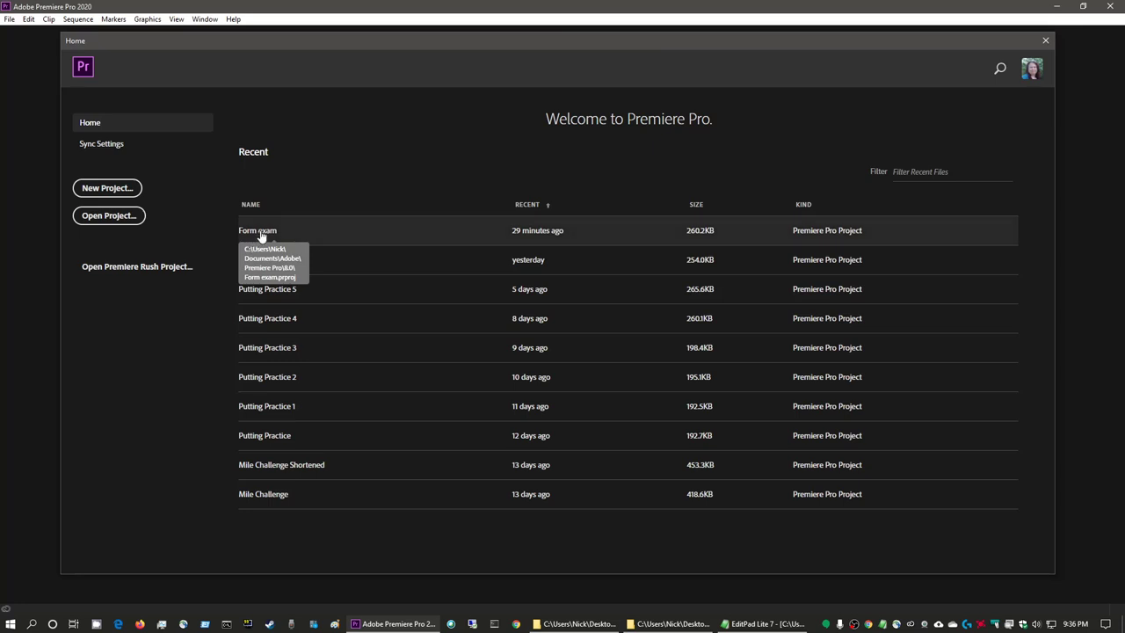
Create a new Premiere project named 'Form Check Request'.
left_click(108, 189)
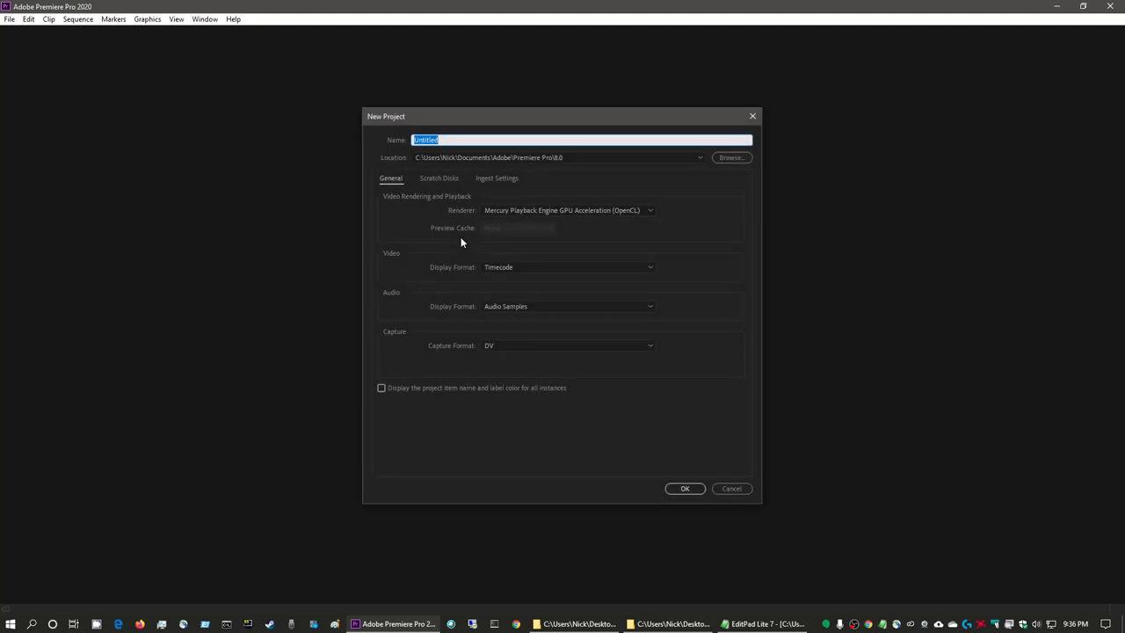
left_click(501, 137)
double_click(501, 137)
type("Form Check Rec")
type("uest")
triple_click(501, 138)
left_click(686, 490)
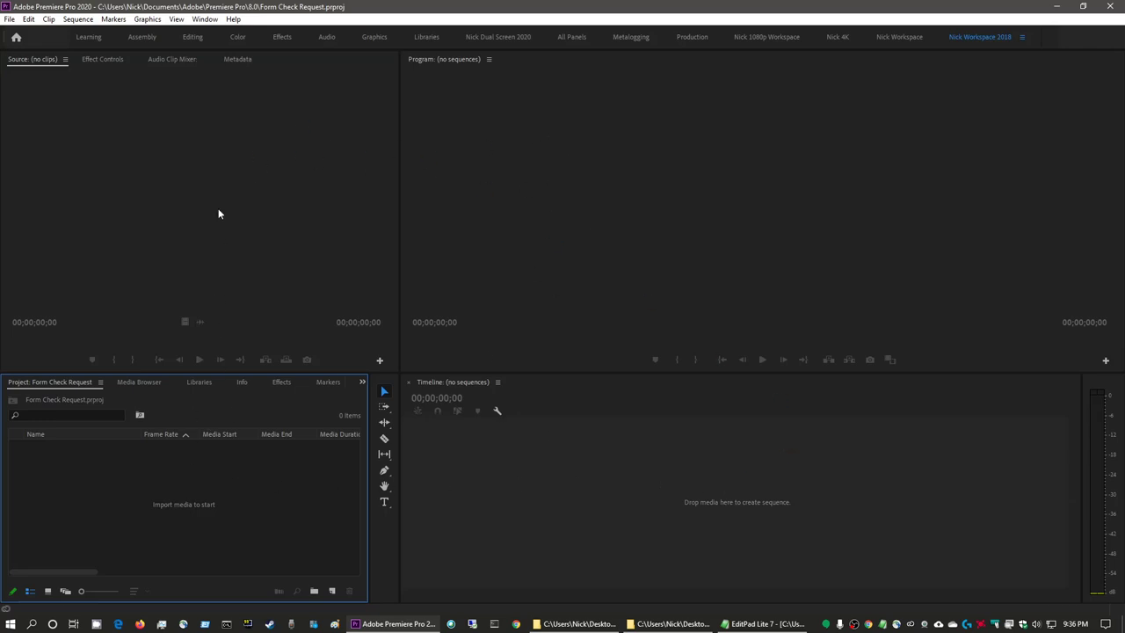
Tour the workspace: Source, Program, Project, Timeline, audio meters and Tools panels.
left_click(264, 212)
left_click(541, 199)
left_click(223, 499)
left_click(580, 466)
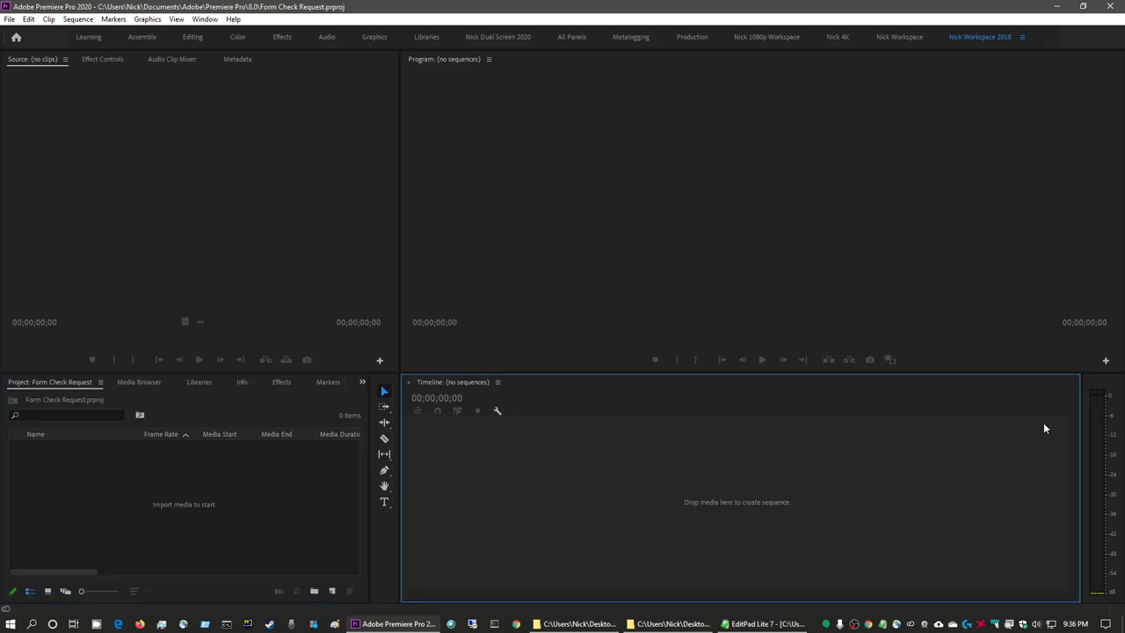
left_click(1110, 387)
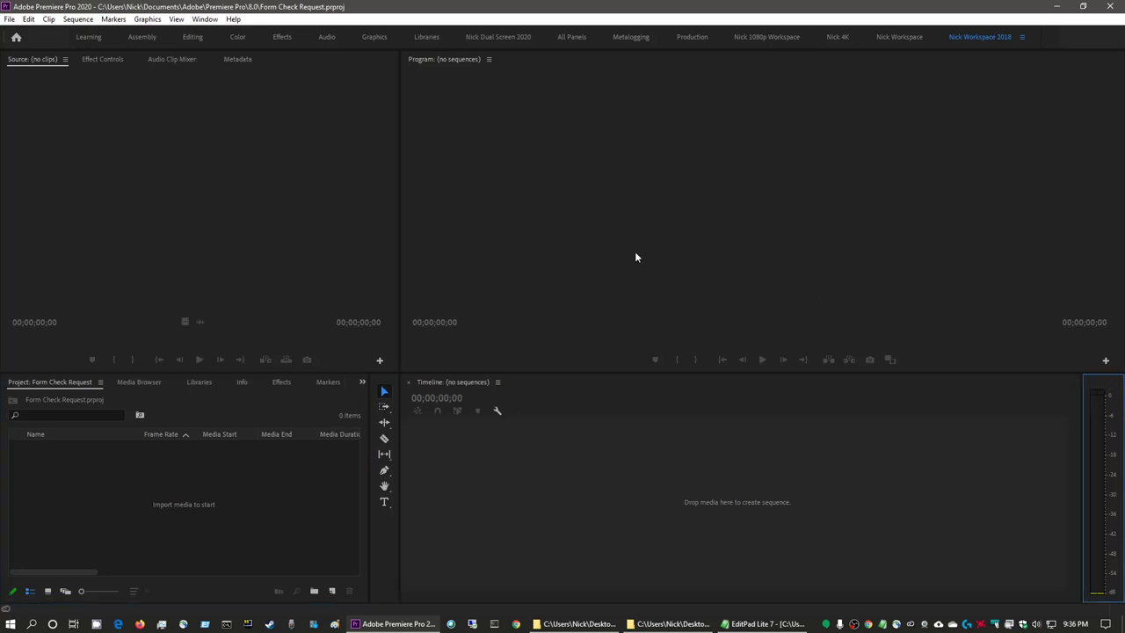
left_click(386, 545)
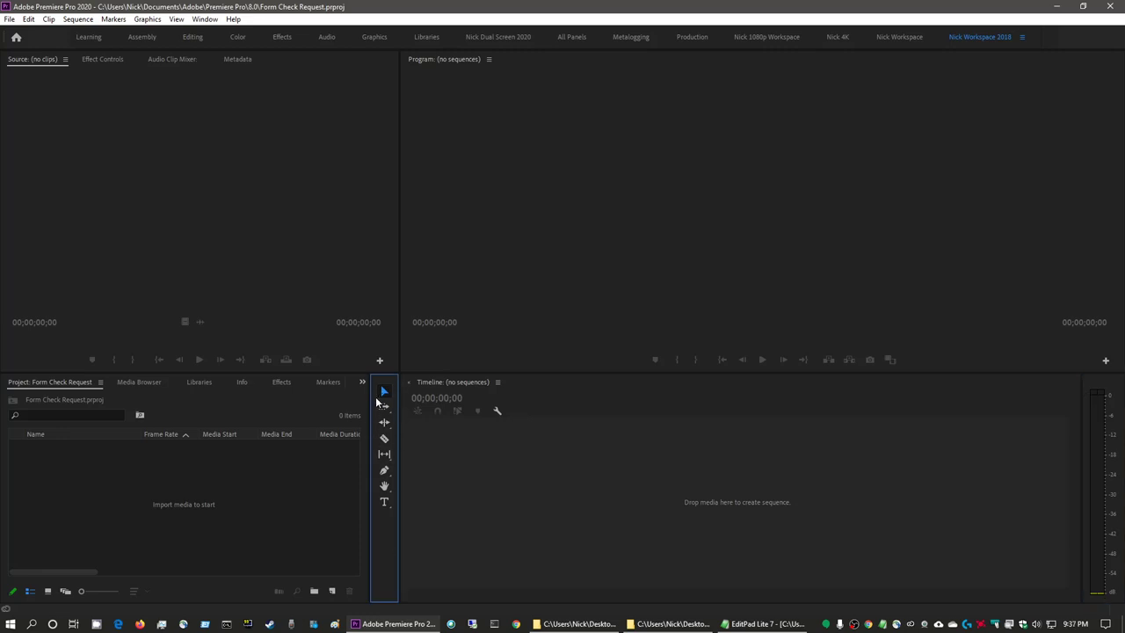
Sort the empty Project bin by the Name column.
left_click(250, 160)
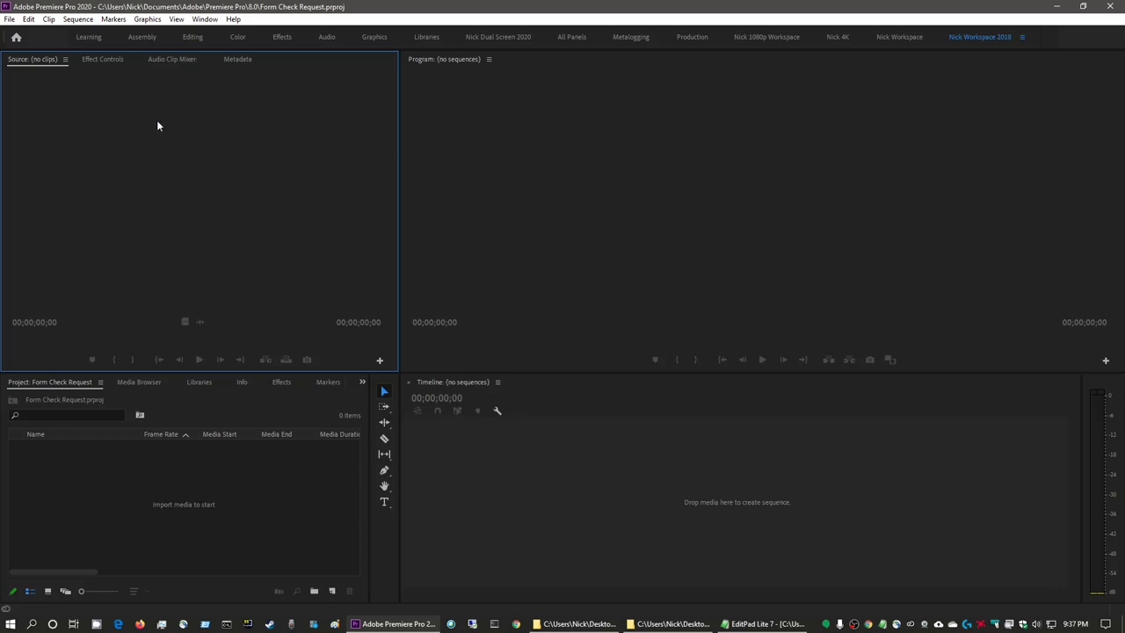
left_click(83, 497)
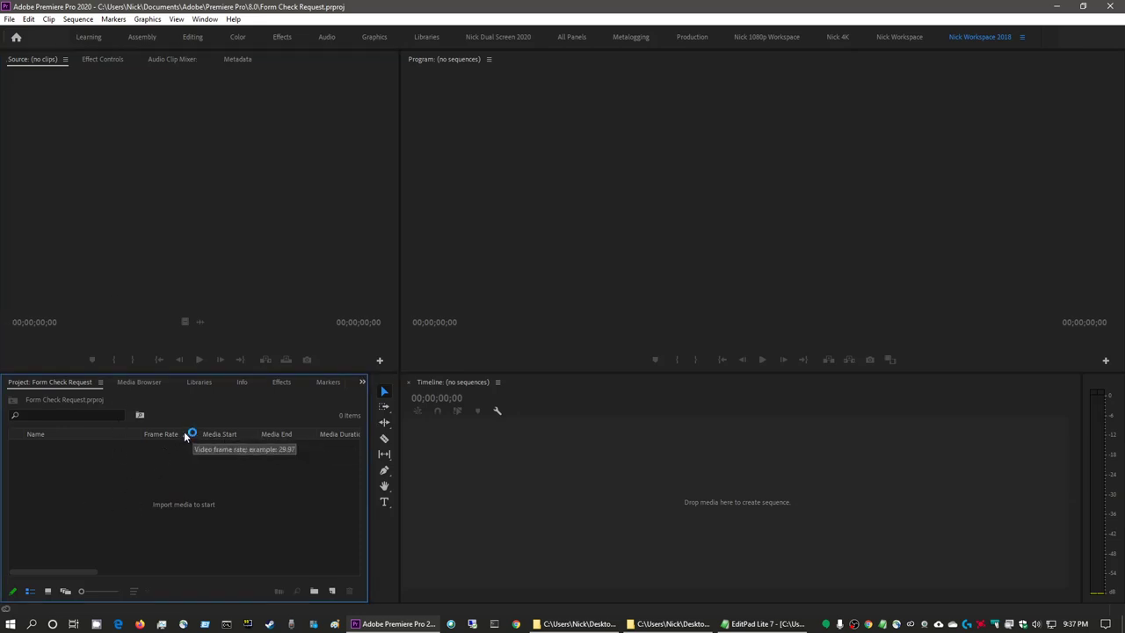
left_click(62, 436)
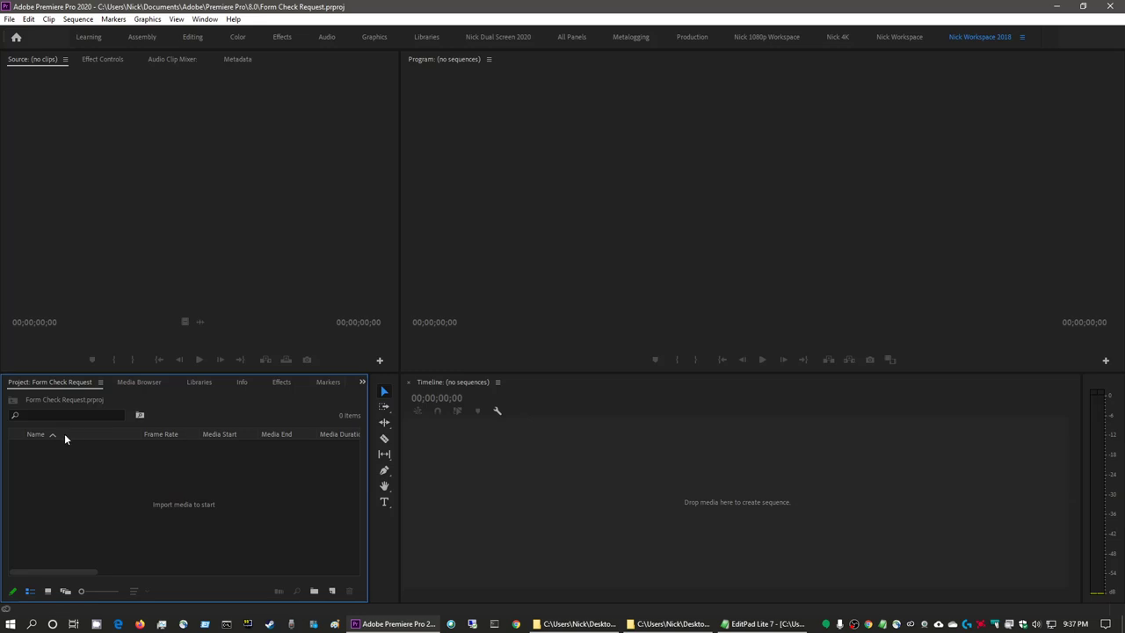
left_click(659, 625)
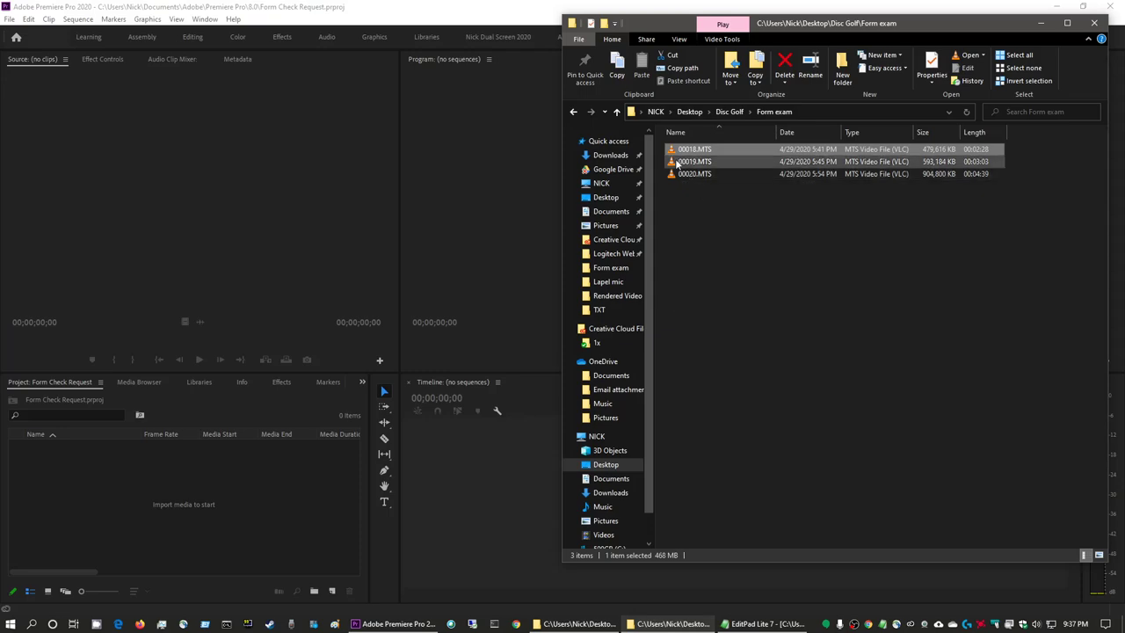
left_click(580, 624)
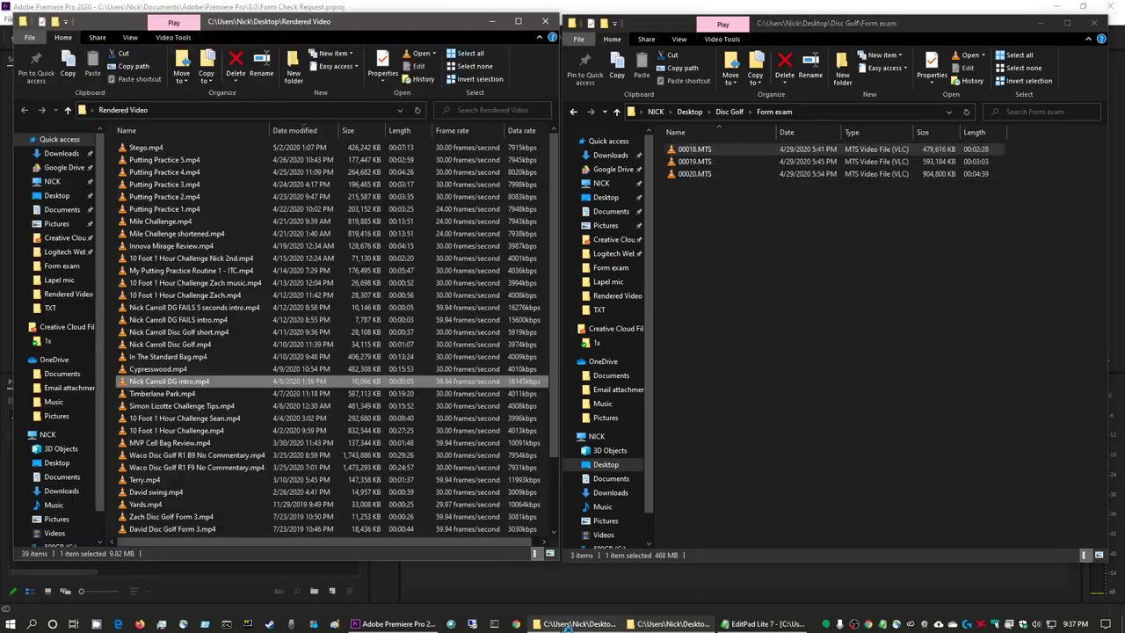
double_click(122, 384)
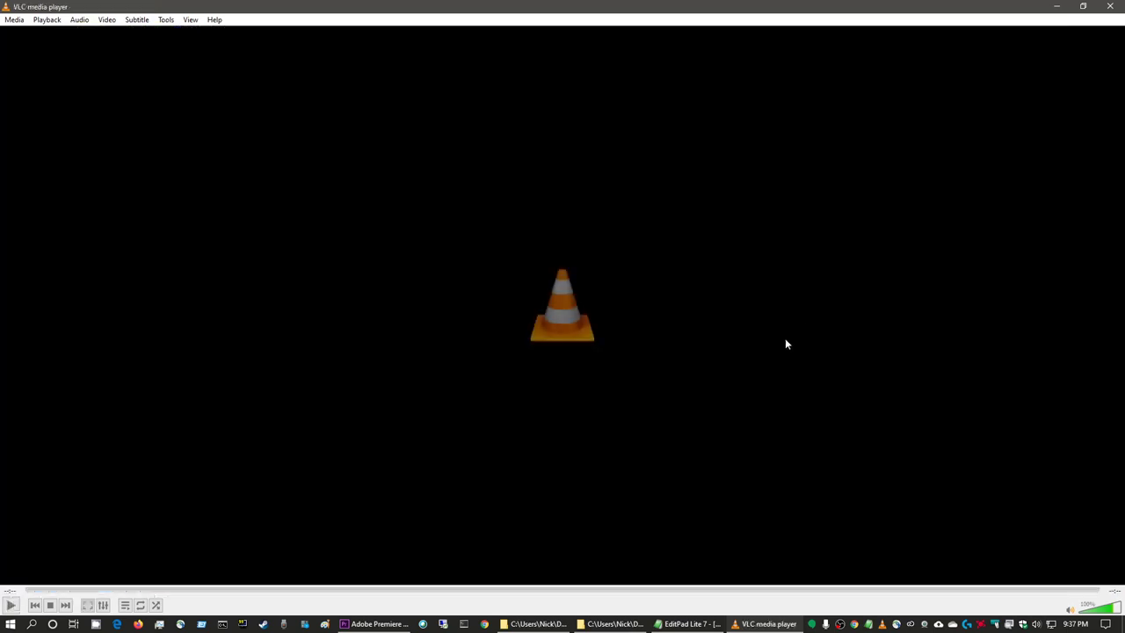
left_click(1110, 6)
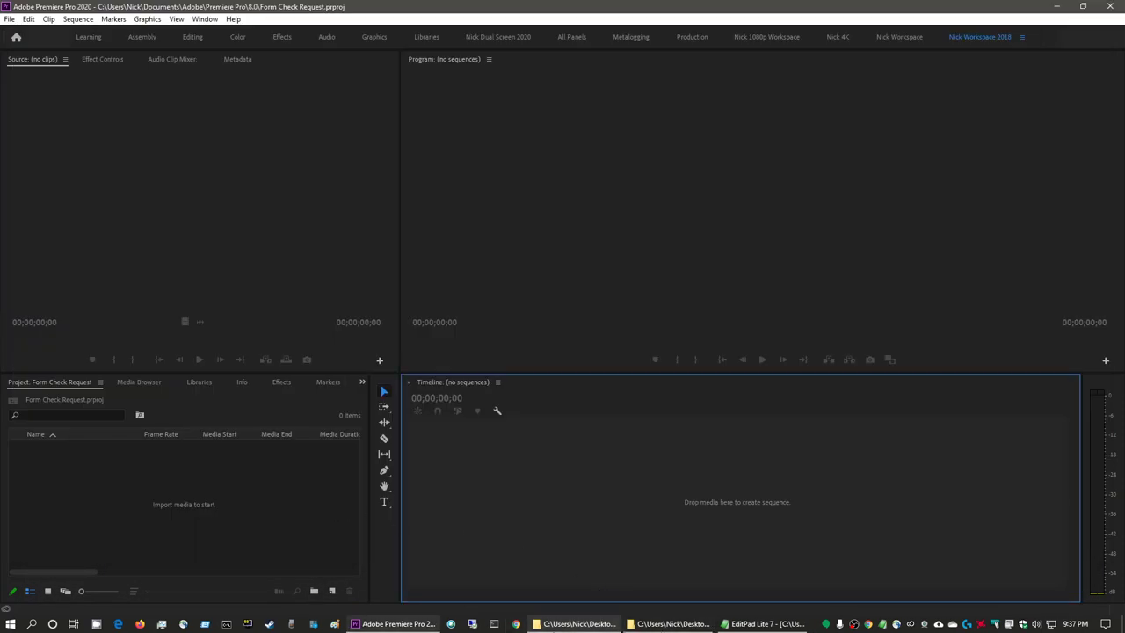
Make a new sequence by dragging the disc golf intro video from Explorer into Premiere.
left_click(576, 624)
left_click_drag(124, 385, 764, 507)
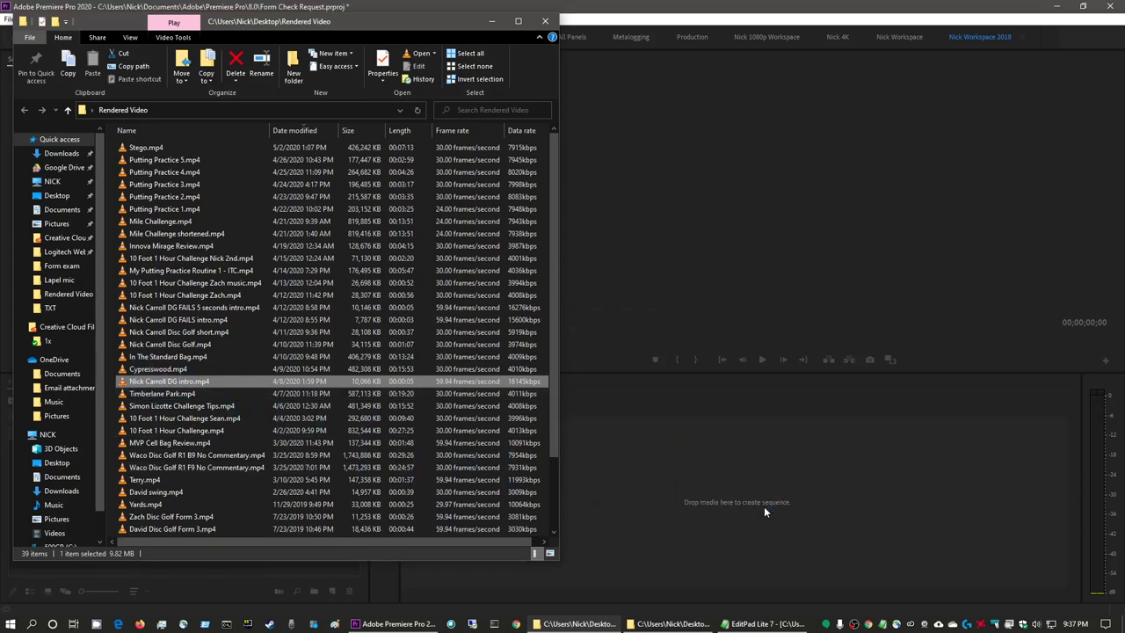
left_click(860, 6)
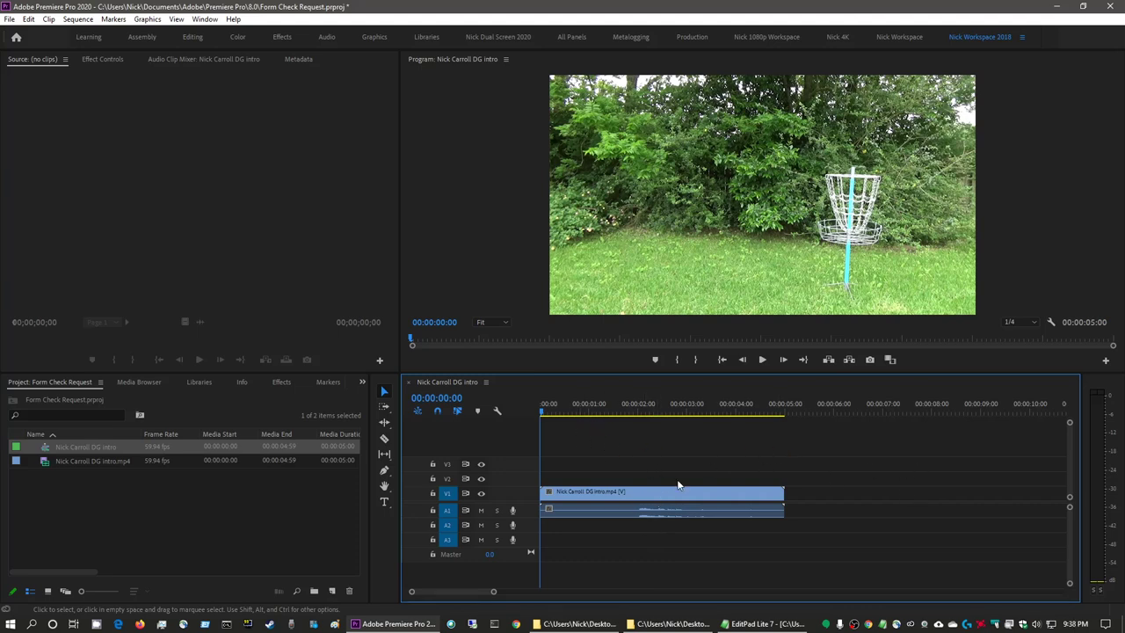
Compare the intro video clip and its new sequence in the Project panel.
left_click(70, 481)
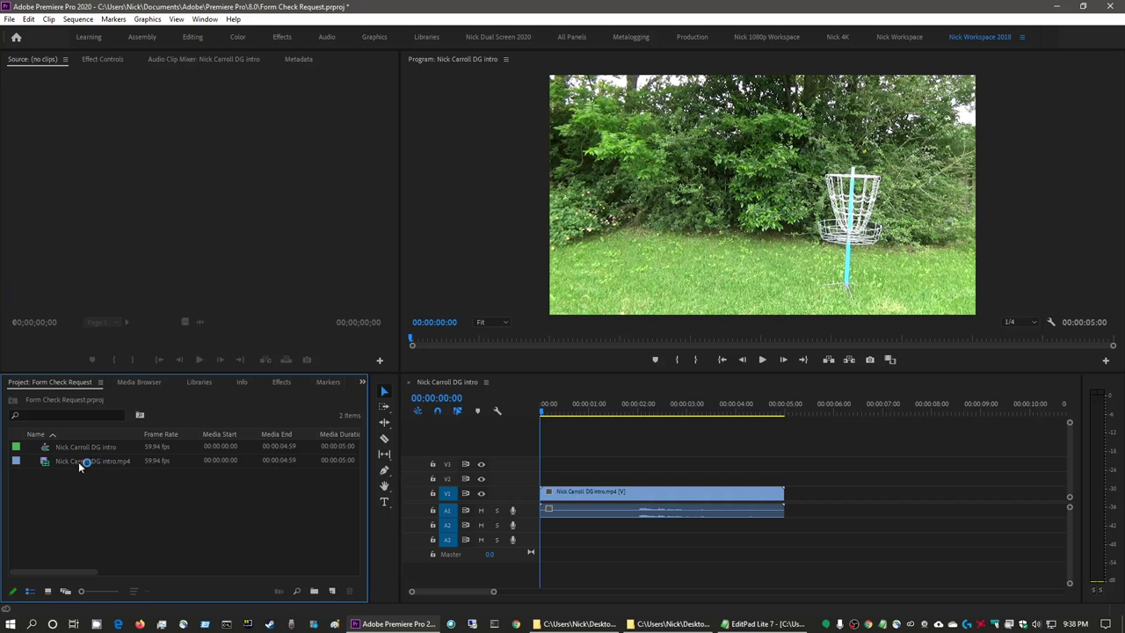
left_click(49, 462)
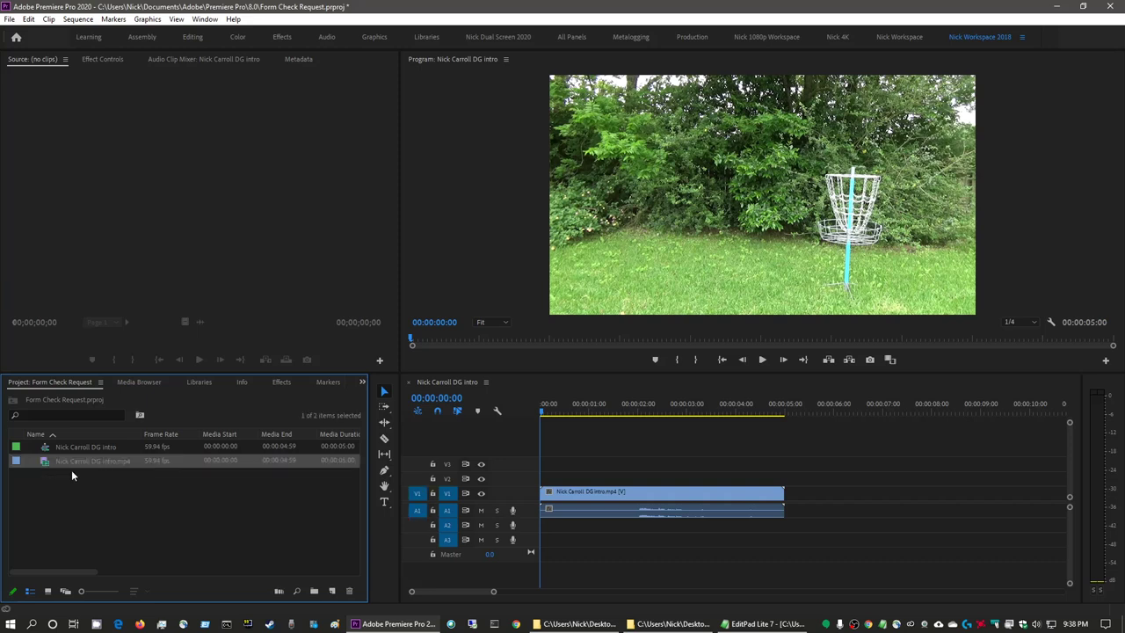
left_click(120, 535)
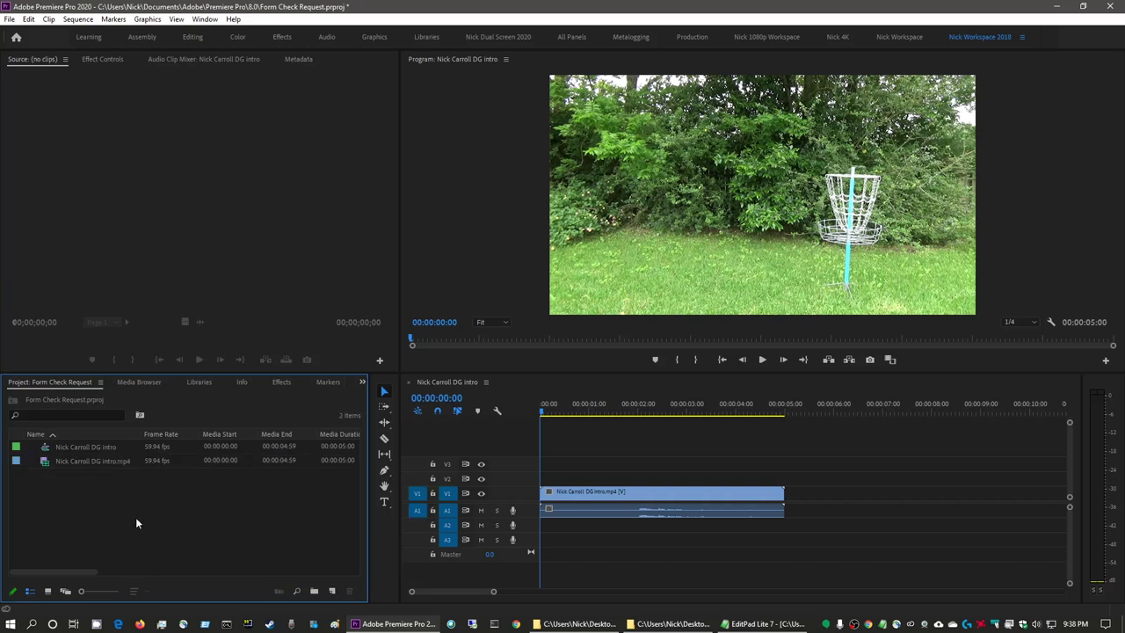
left_click(50, 447)
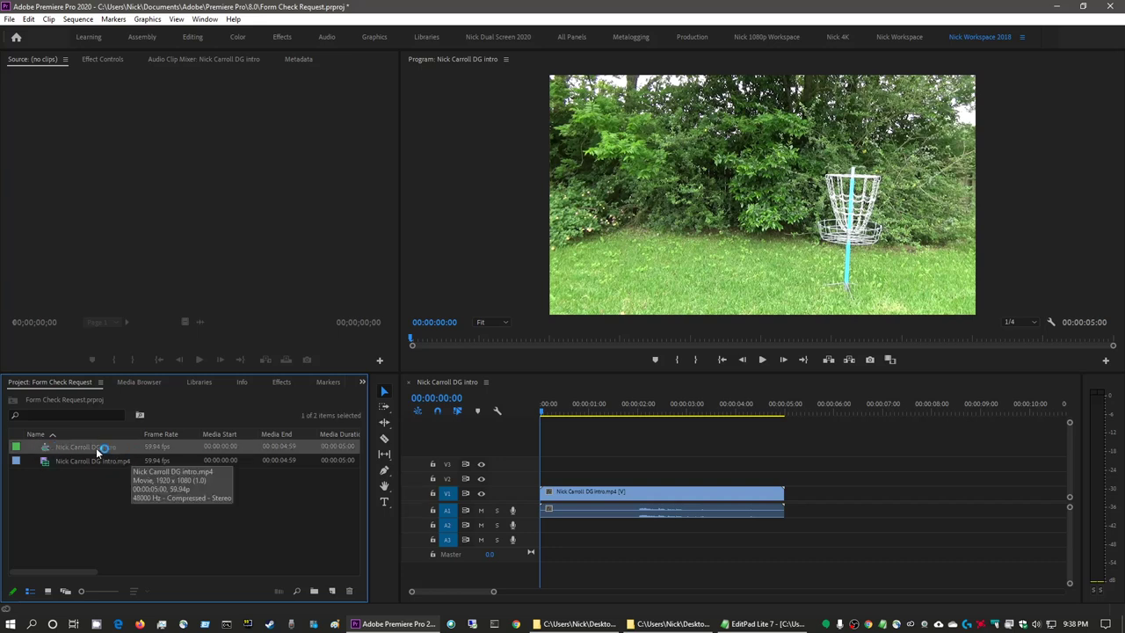
left_click(45, 461)
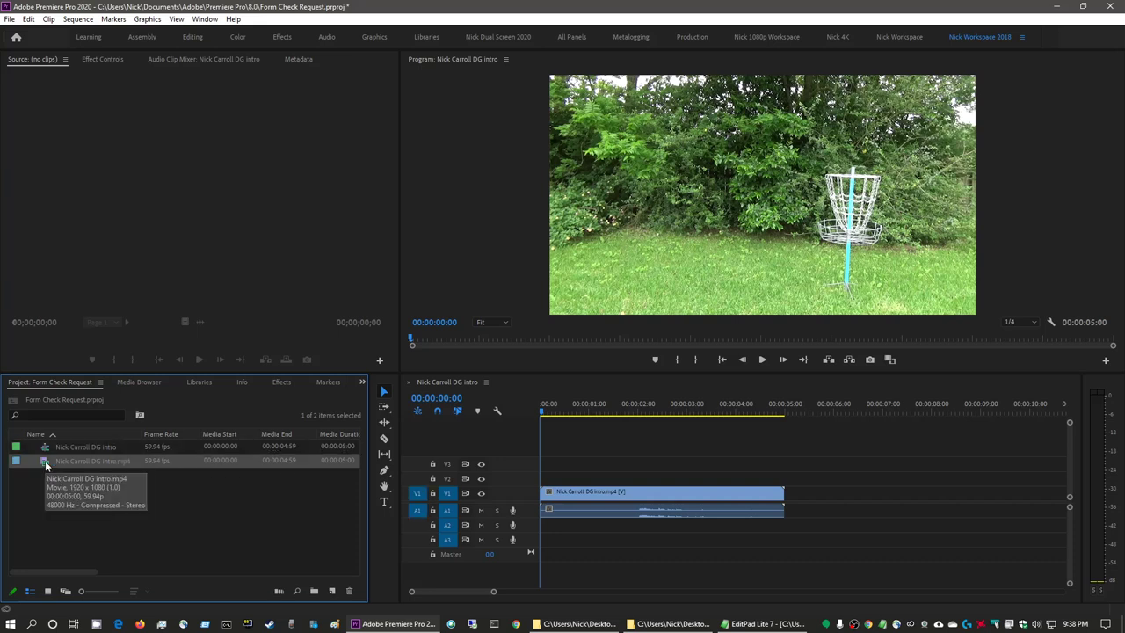
key("Up")
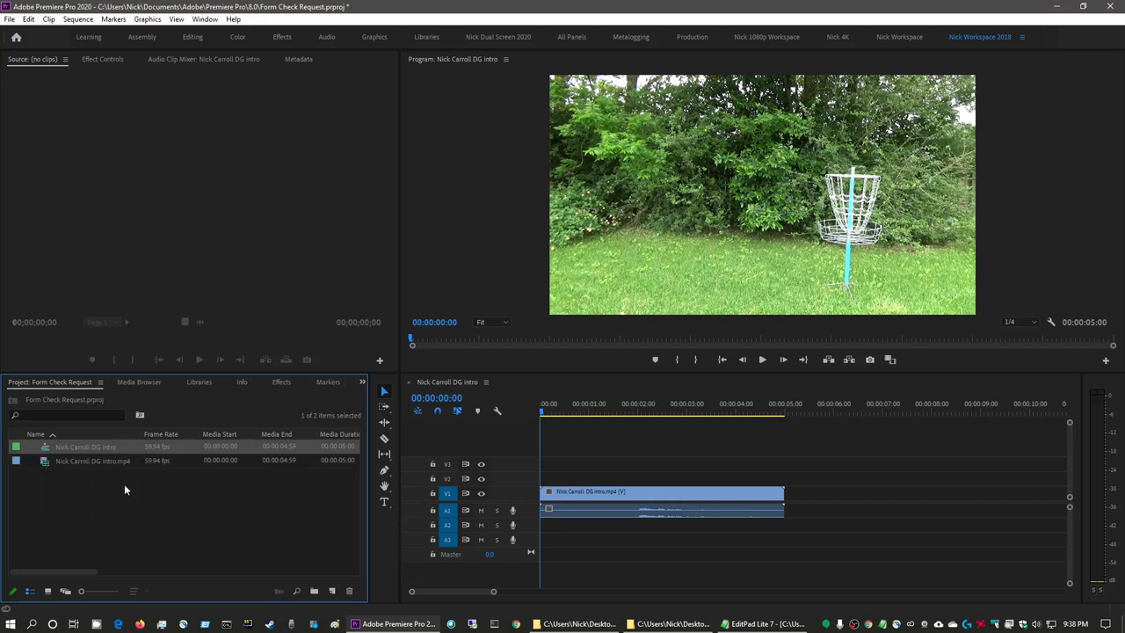
left_click(47, 464)
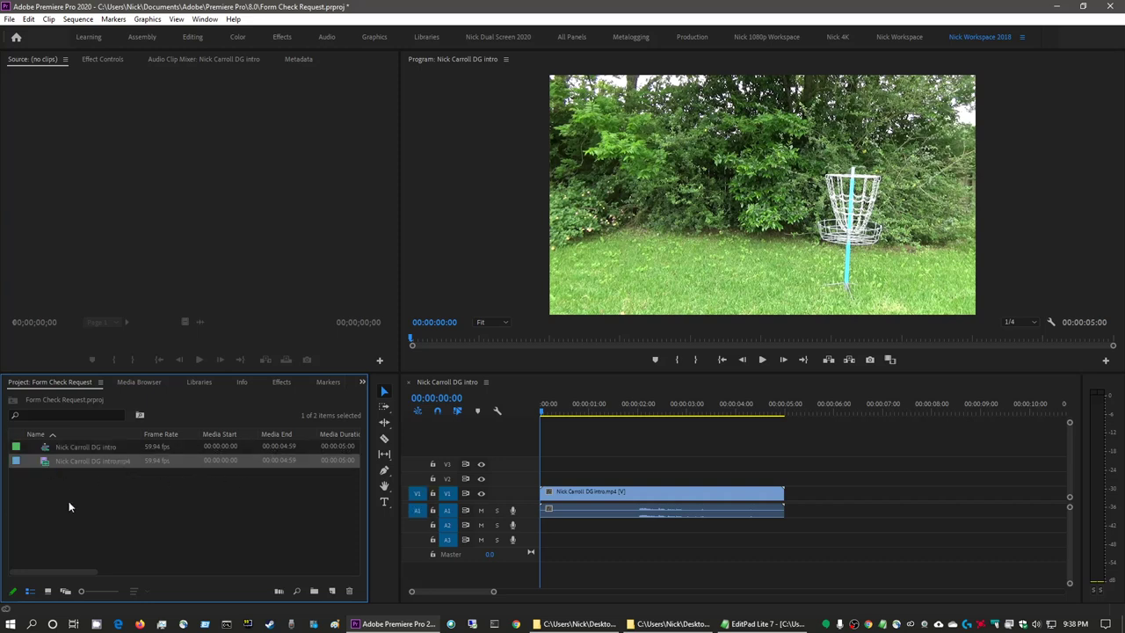
left_click(188, 518)
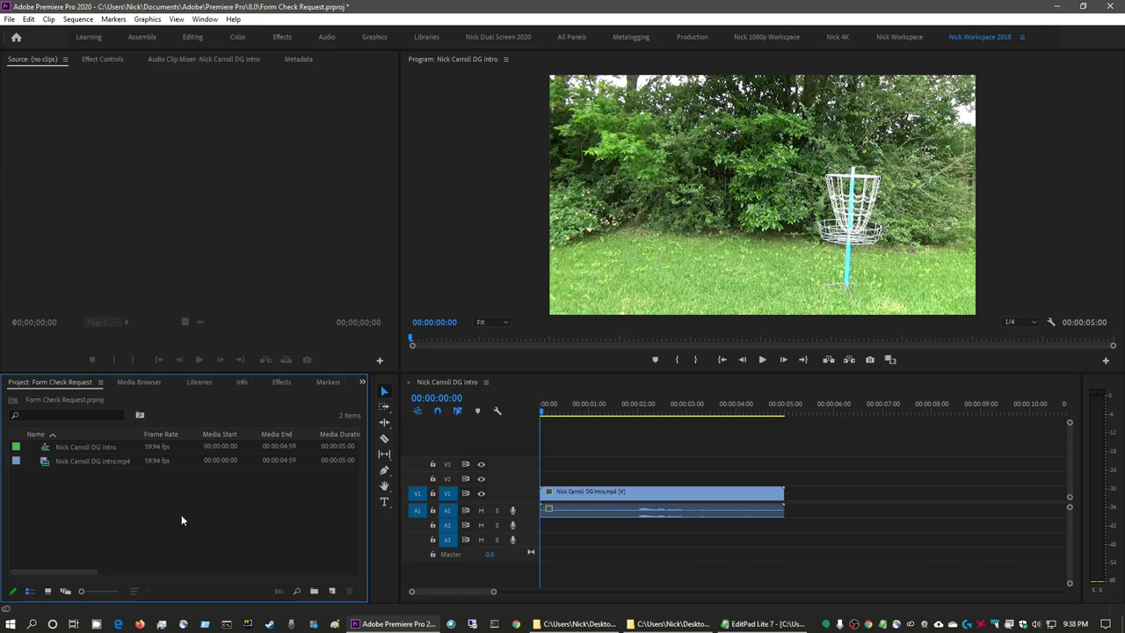
Check the timeline, then select the Nick Carroll DG intro sequence in the Project panel.
left_click(866, 496)
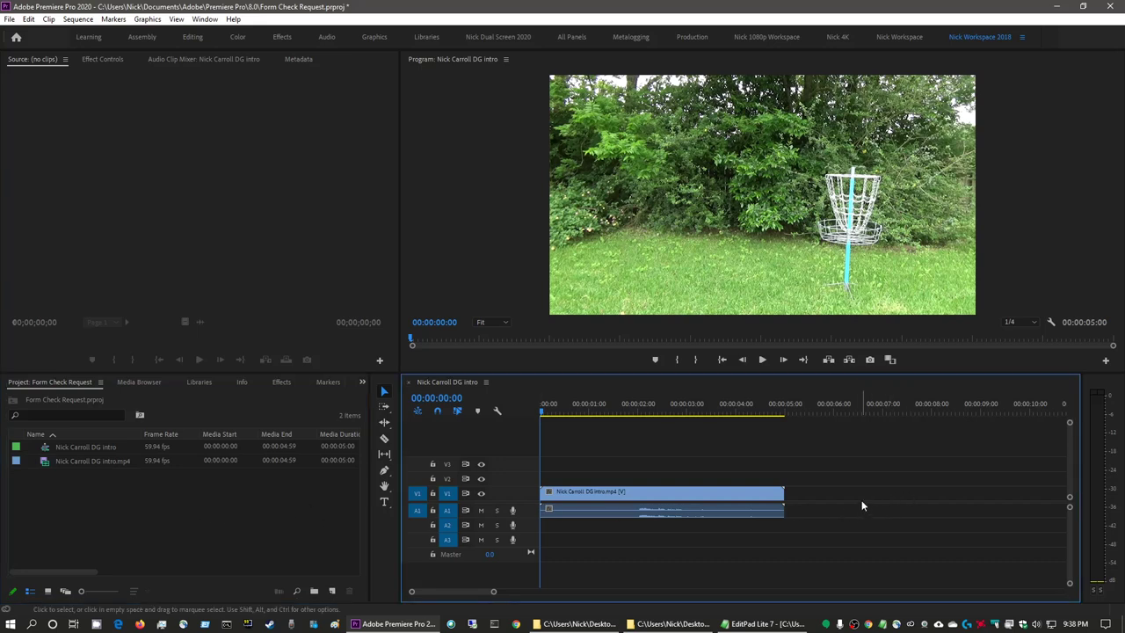
left_click(108, 527)
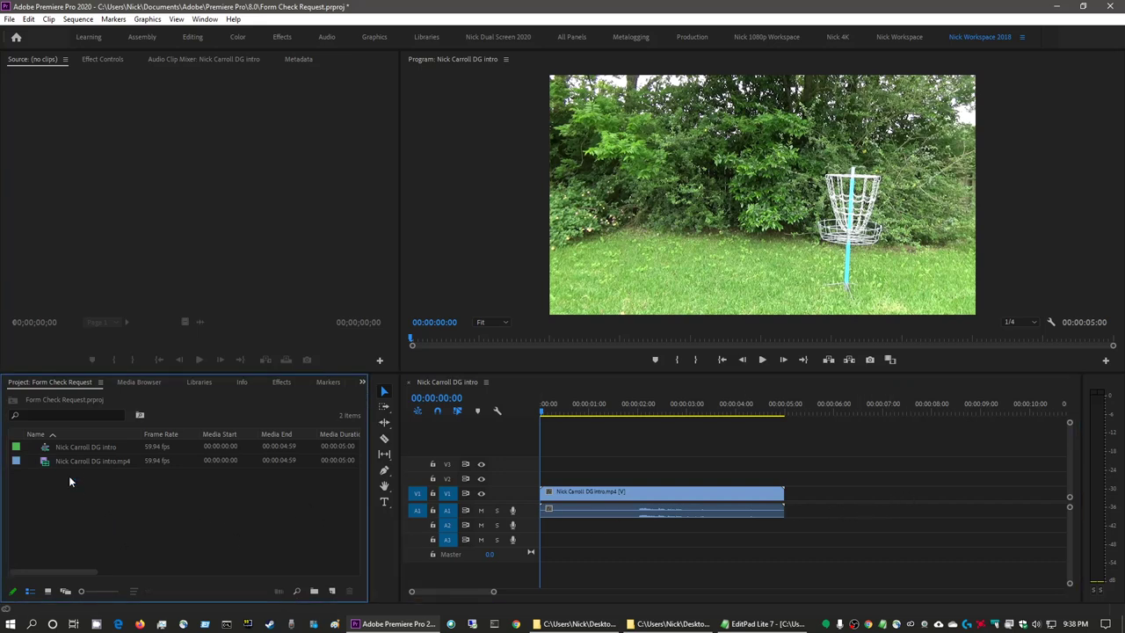
left_click(906, 488)
left_click(172, 538)
left_click(854, 510)
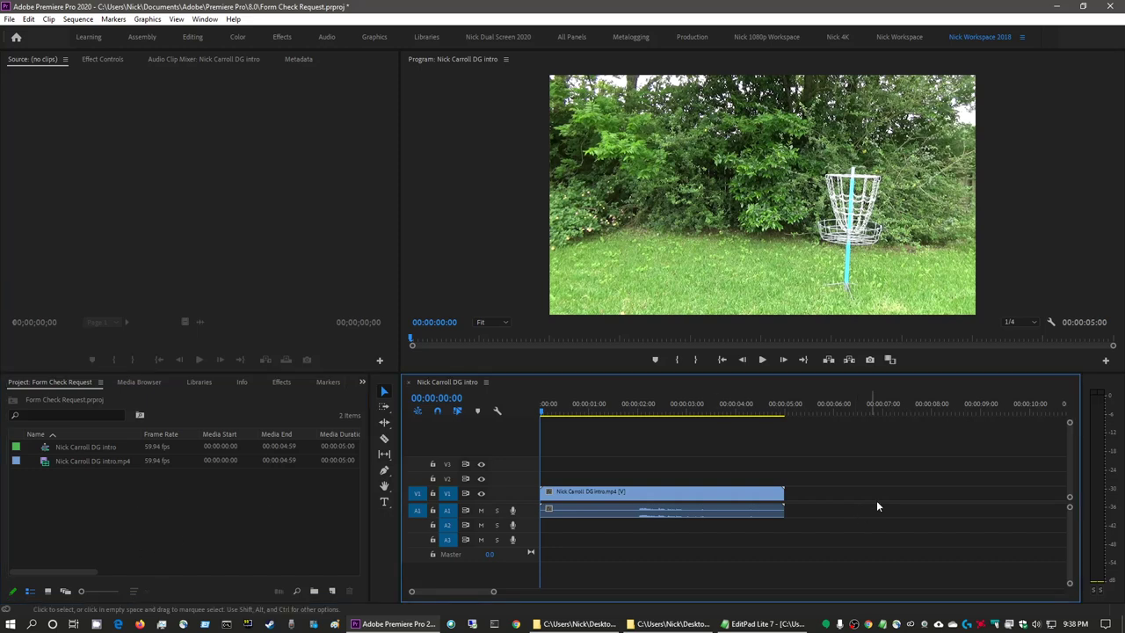
left_click(269, 505)
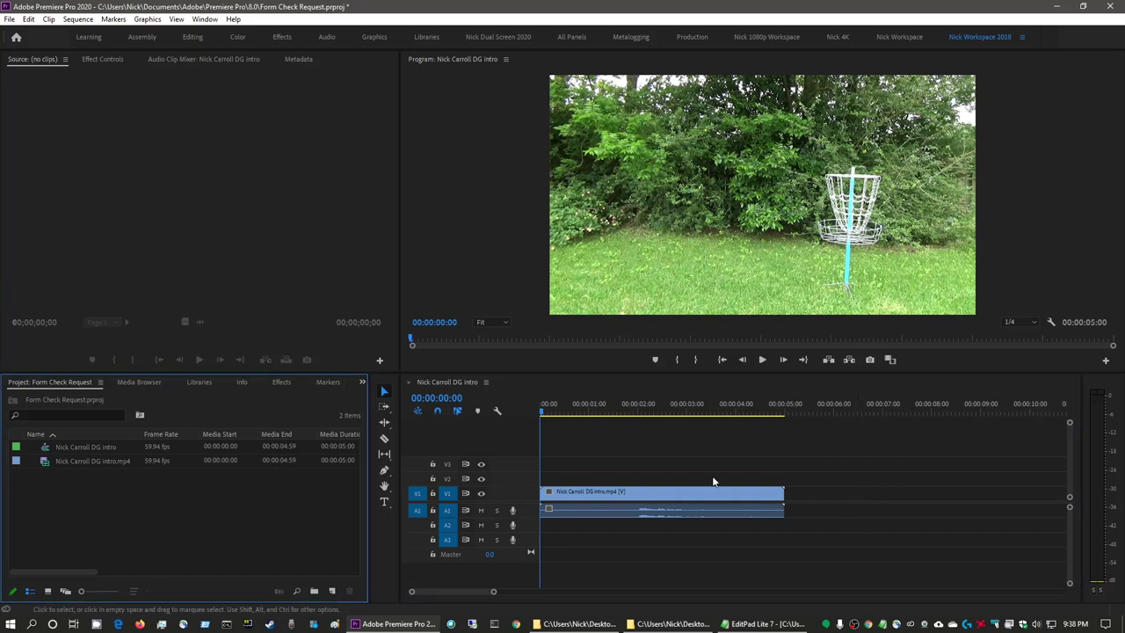
left_click(59, 448)
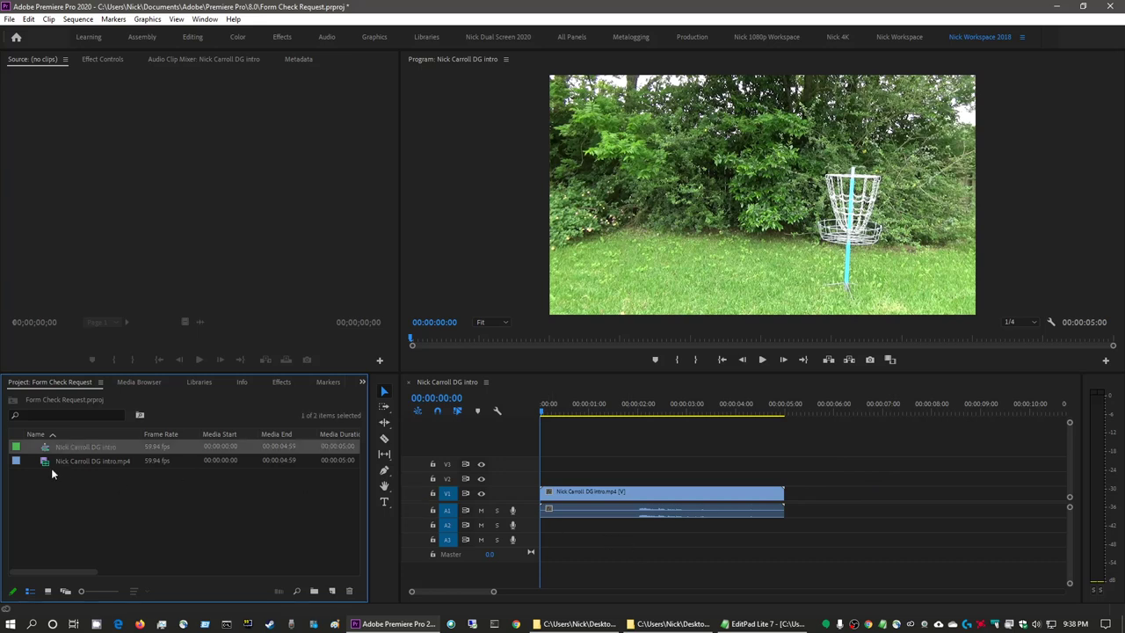
Rename the Nick Carroll DG intro sequence to 'Form Check Request' and save the project.
left_click(77, 447)
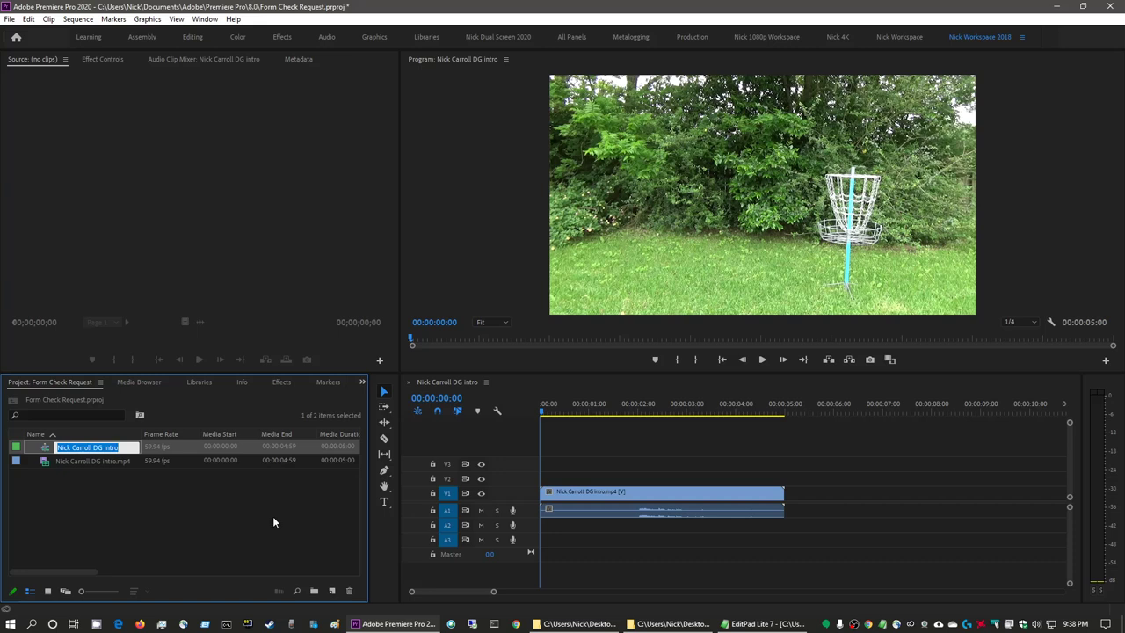
type("Form Check Request")
left_click(187, 523)
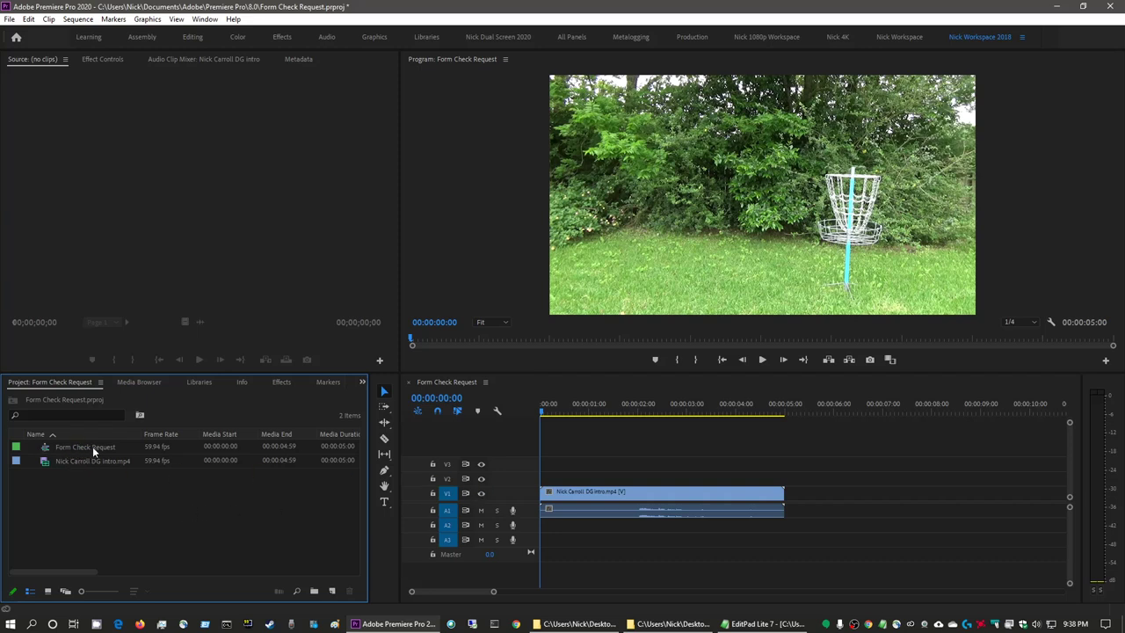
left_click(670, 461)
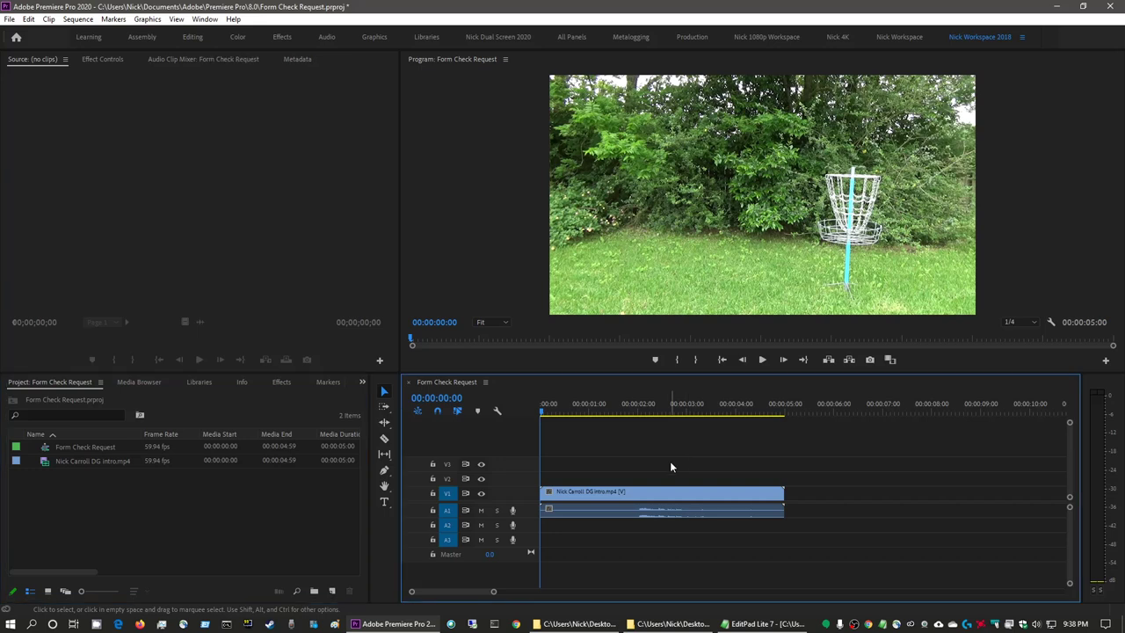
key("ctrl+s")
Close the Rendered Video window and select the three MTS files in Form exam.
left_click(580, 624)
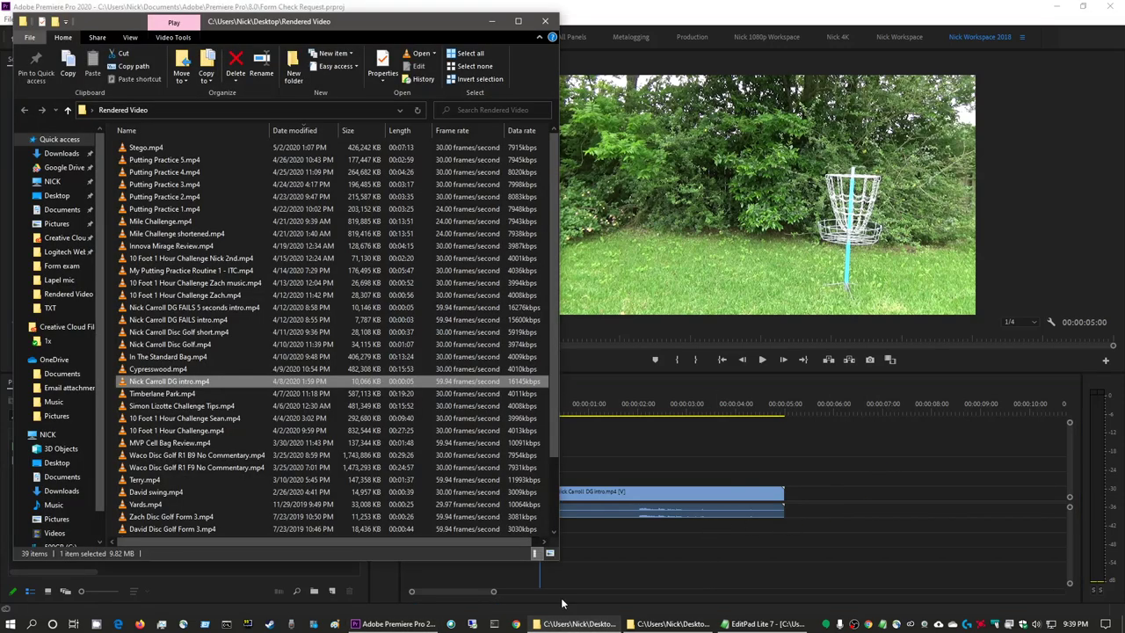
left_click(545, 20)
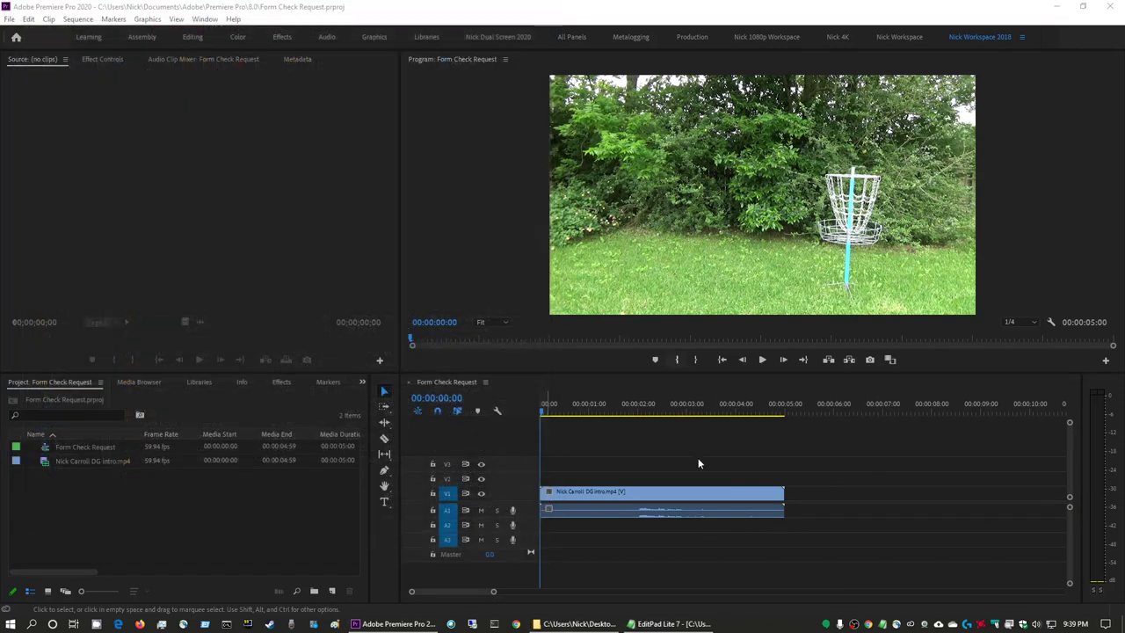
left_click(585, 627)
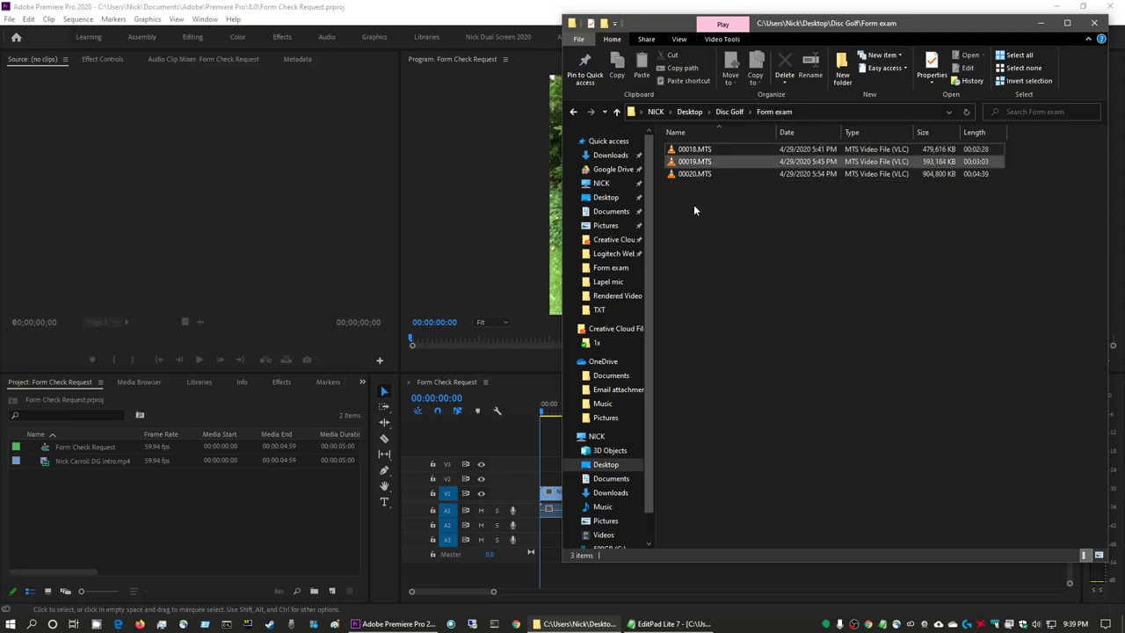
left_click_drag(661, 152, 729, 189)
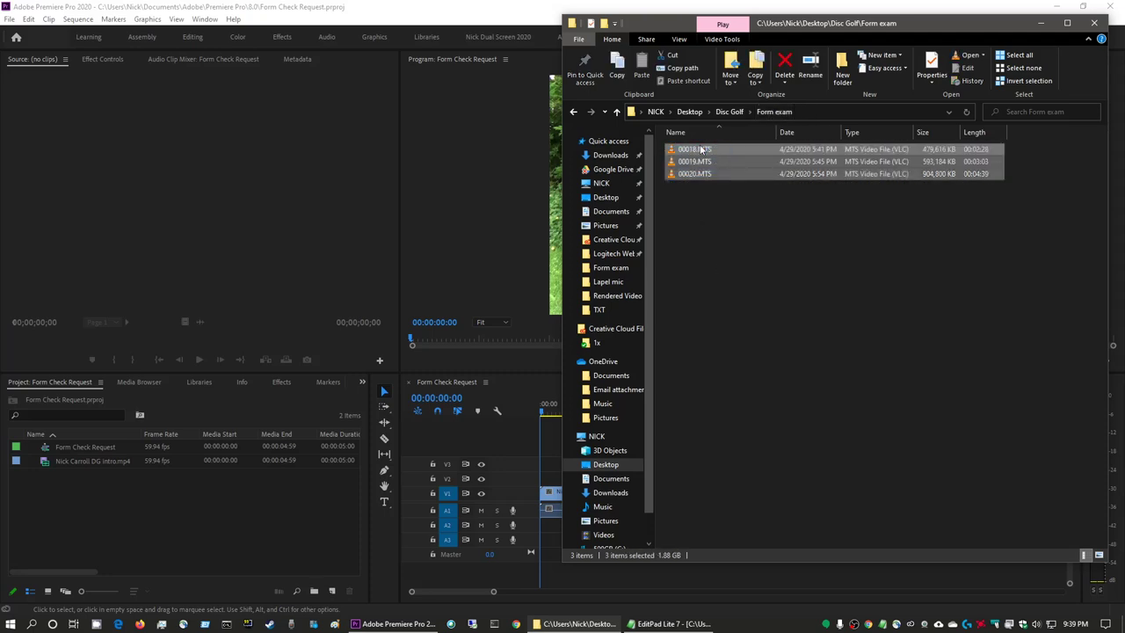
left_click_drag(698, 151, 908, 347)
left_click(839, 291)
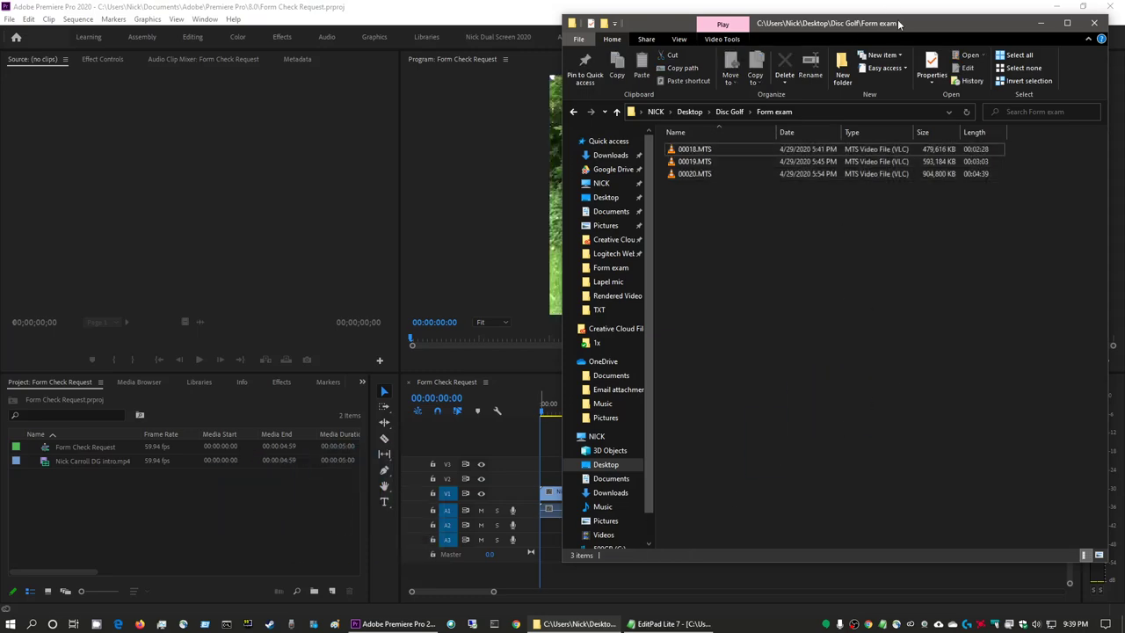
Drag clips 00018–00020.MTS onto the Premiere timeline after the intro.
left_click_drag(901, 23, 275, 71)
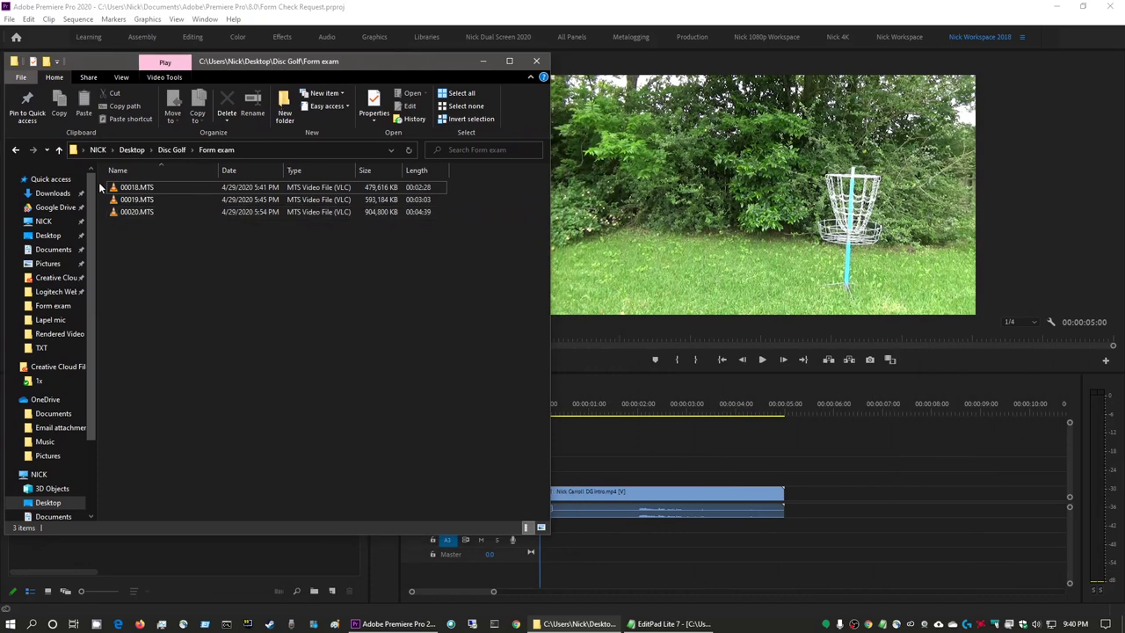
left_click_drag(99, 182, 114, 238)
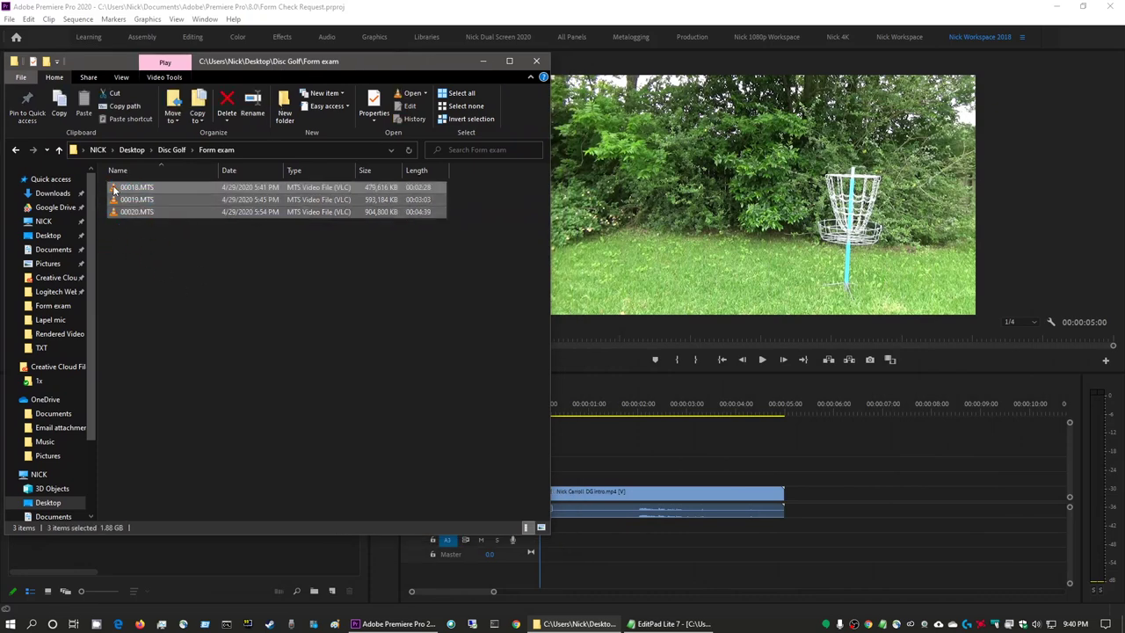
left_click_drag(114, 189, 788, 503)
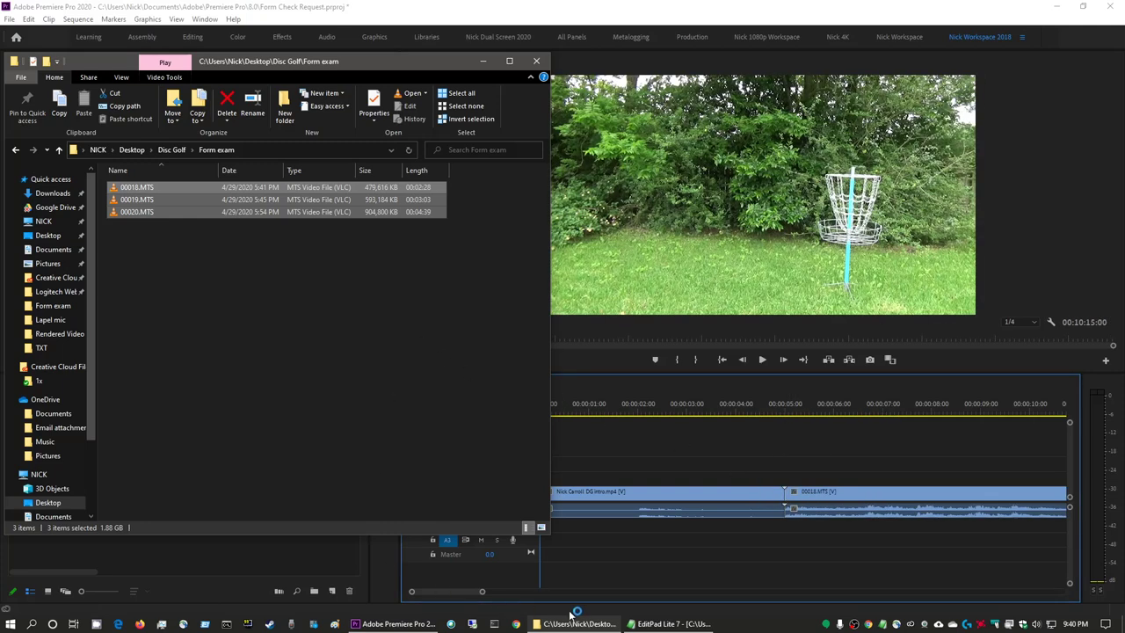
left_click(477, 5)
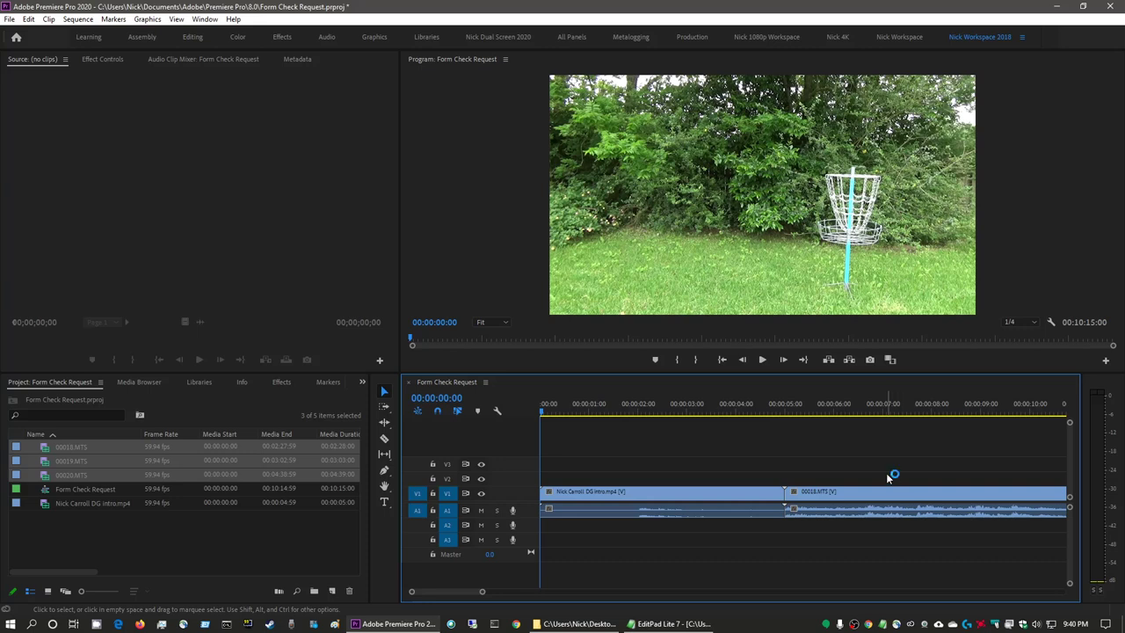
Fit the sequence in the timeline and inspect clips 00018, 00019 and 00020.
key("backslash")
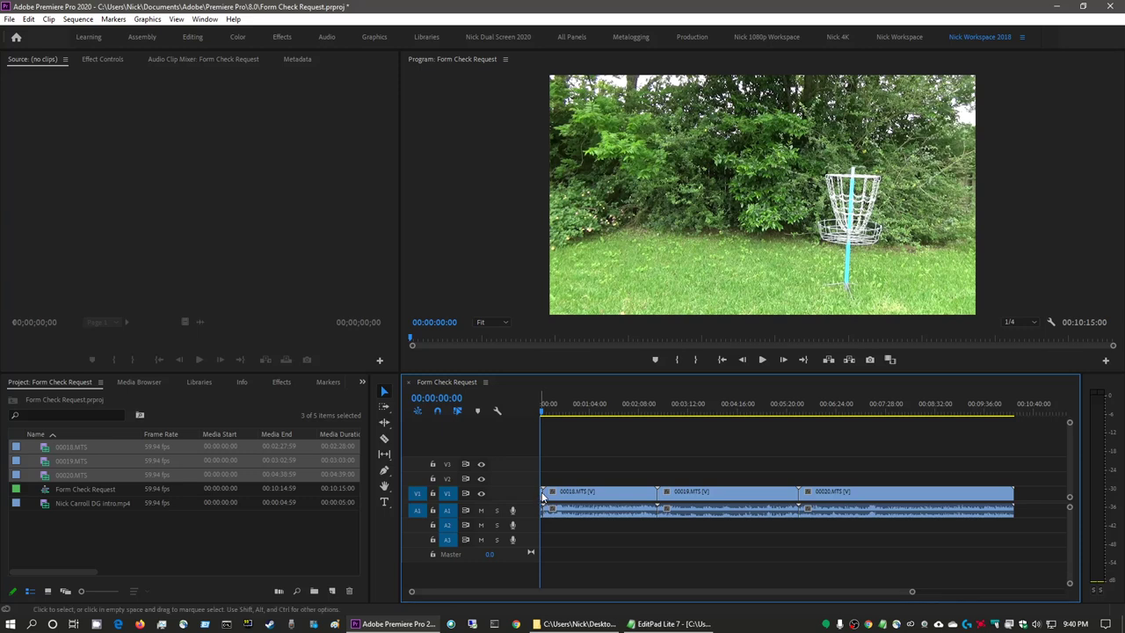
left_click(606, 494)
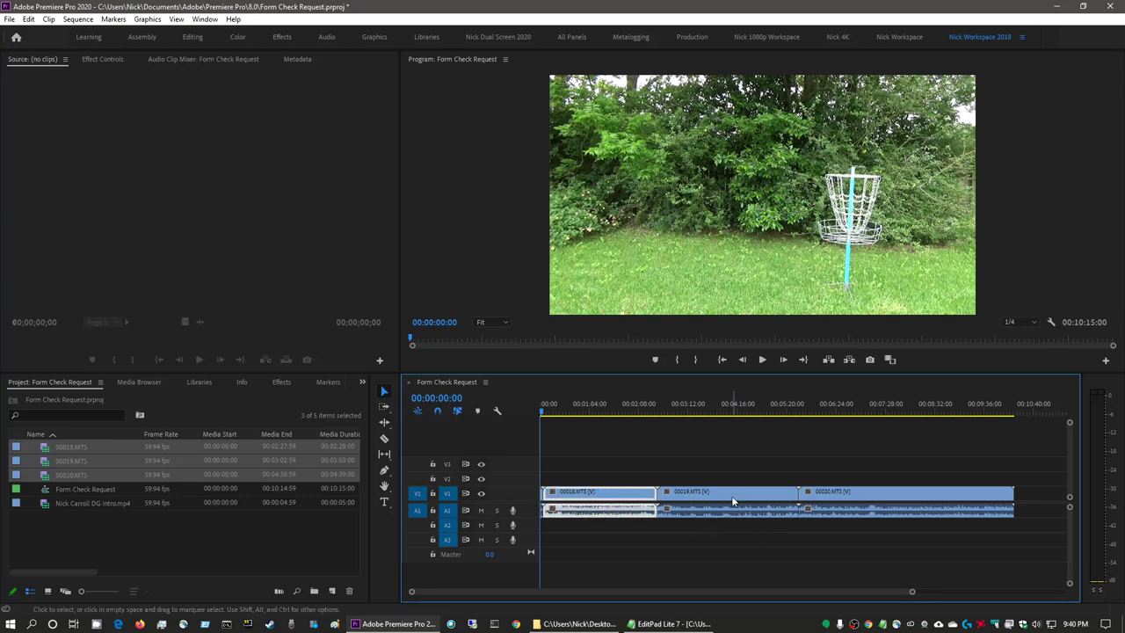
left_click(735, 500)
left_click(868, 497)
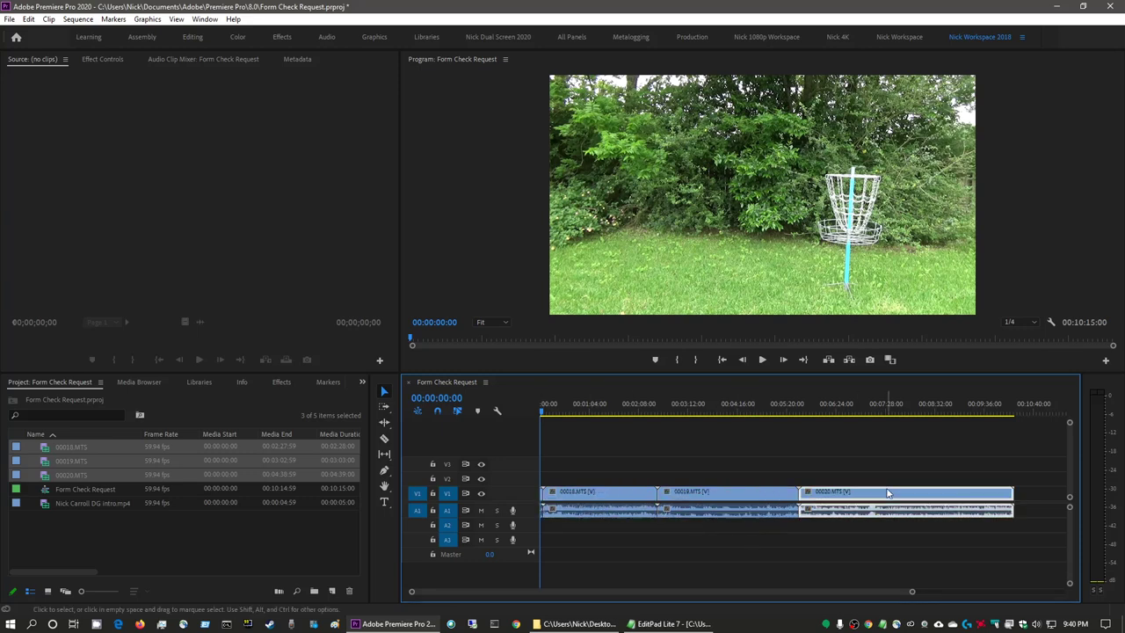
left_click(573, 497)
left_click(695, 504)
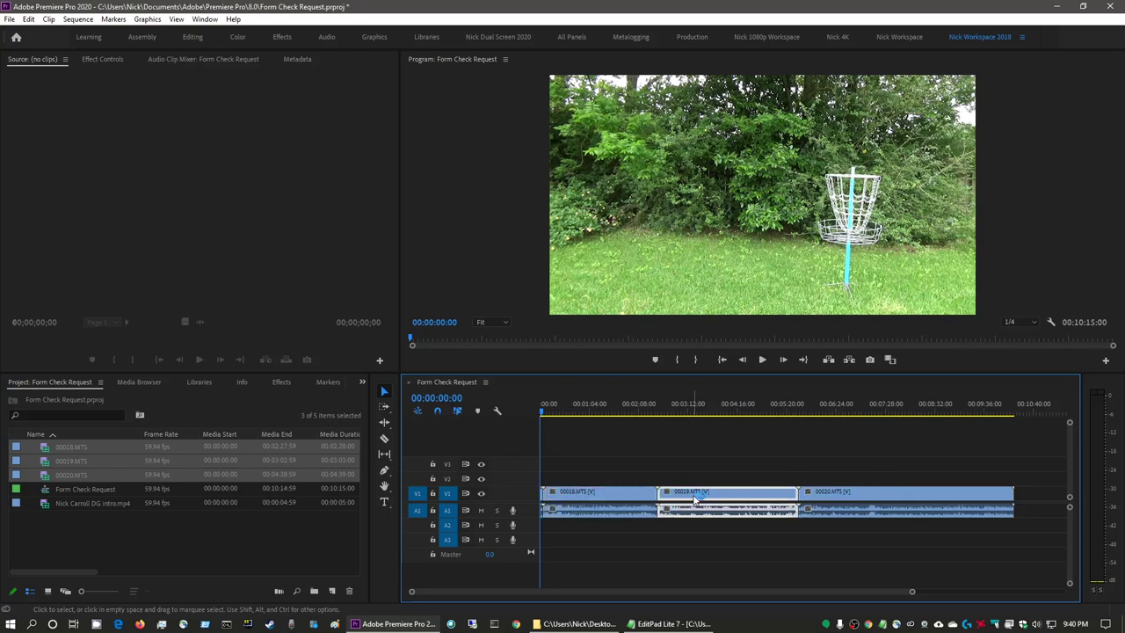
left_click(842, 494)
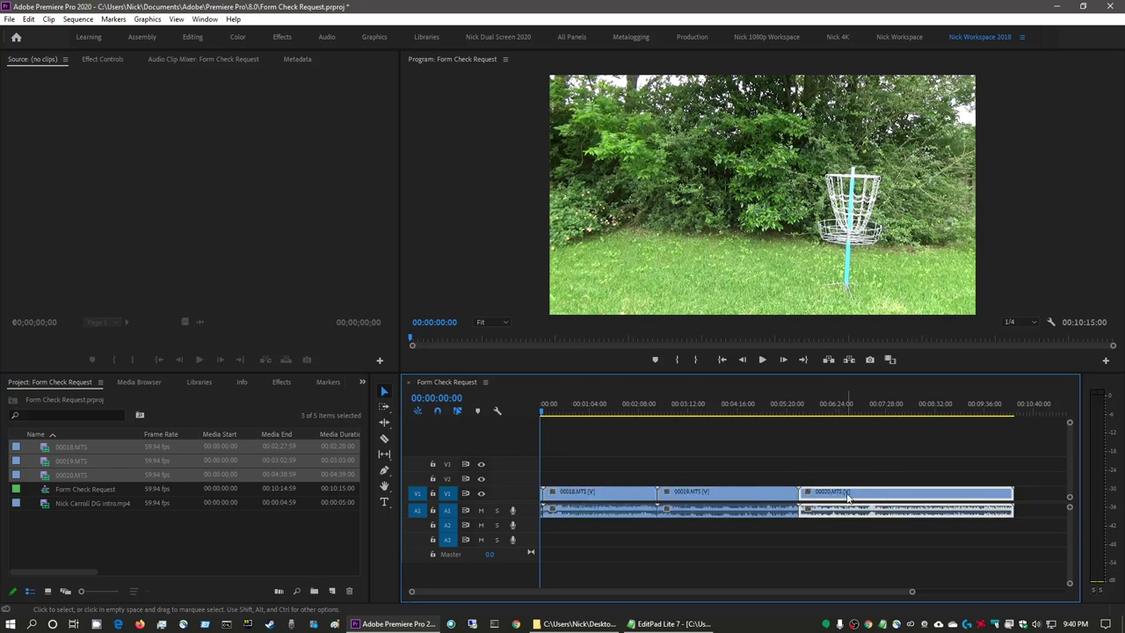
Close the Form exam window, then select and deselect all three timeline clips.
left_click(578, 624)
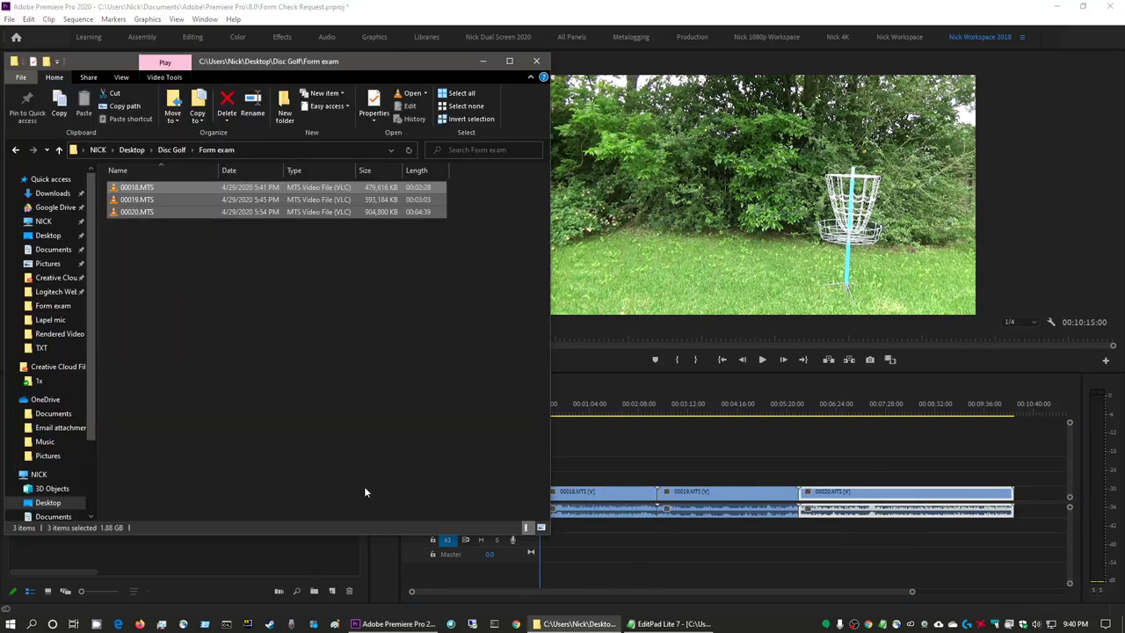
left_click(536, 61)
left_click(573, 514)
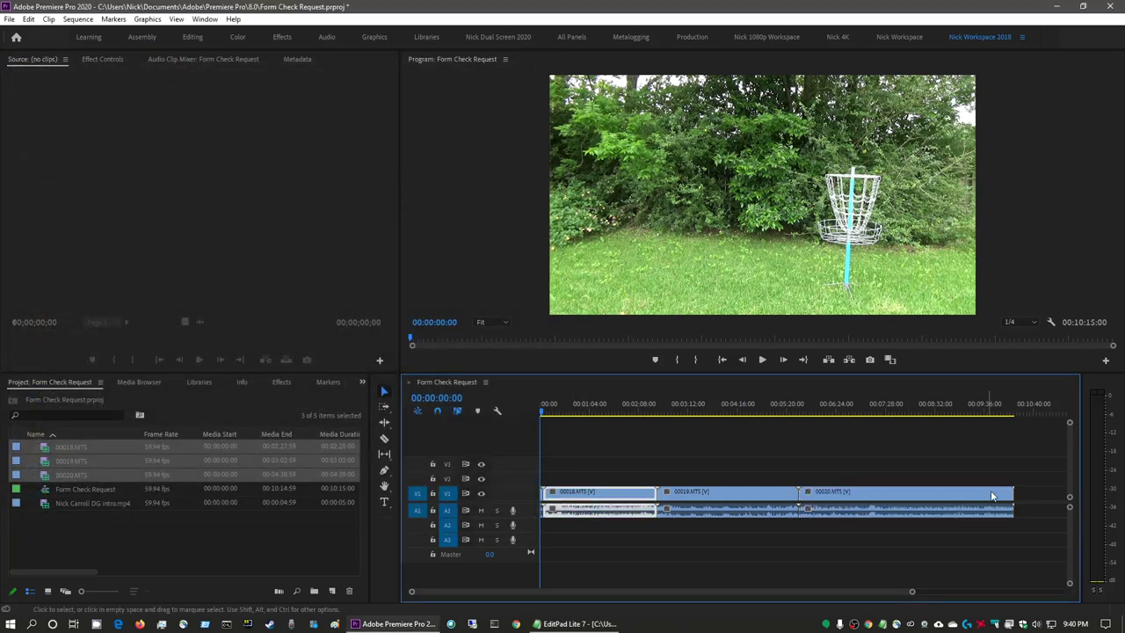
left_click(1043, 494)
left_click_drag(1044, 494, 542, 464)
left_click(809, 555)
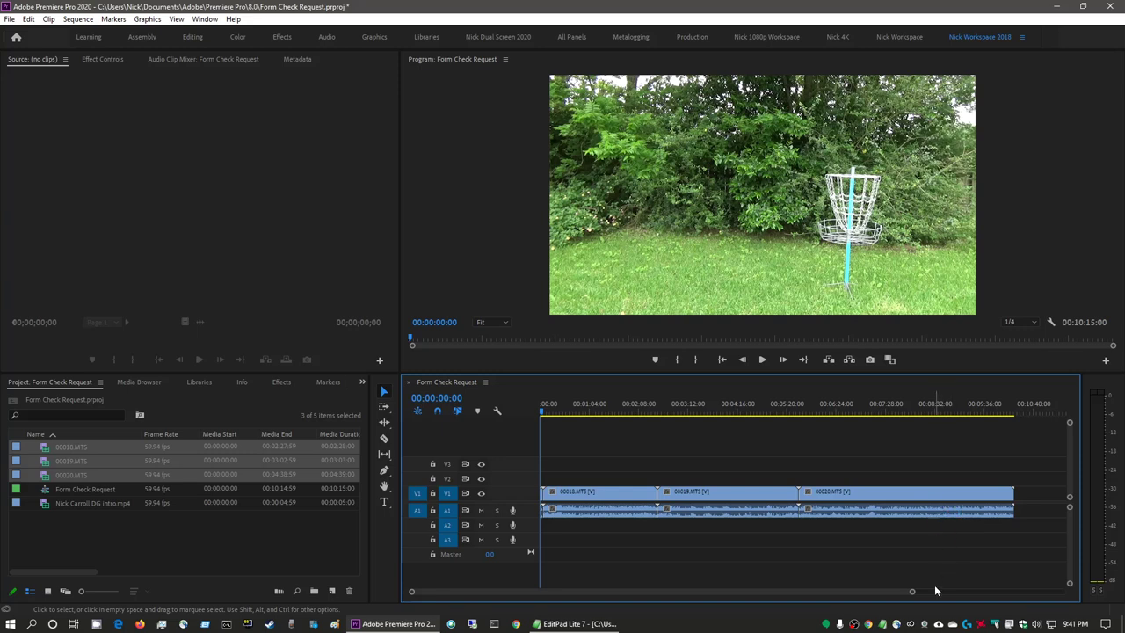
right_click(461, 446)
left_click(517, 515)
left_click(615, 237)
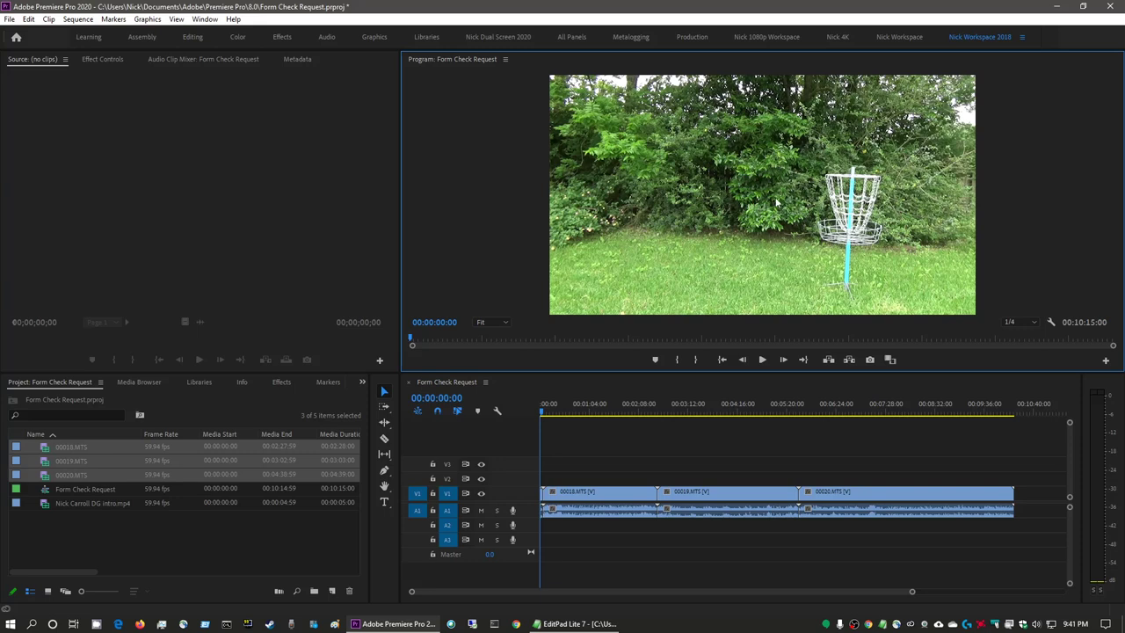
left_click(583, 452)
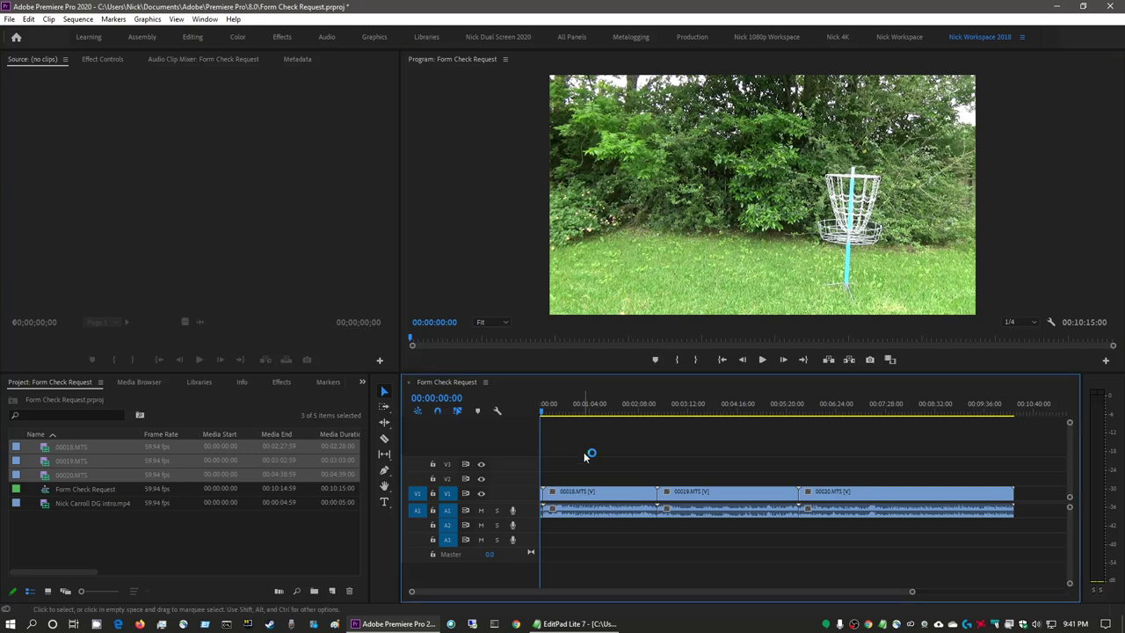
left_click(729, 129)
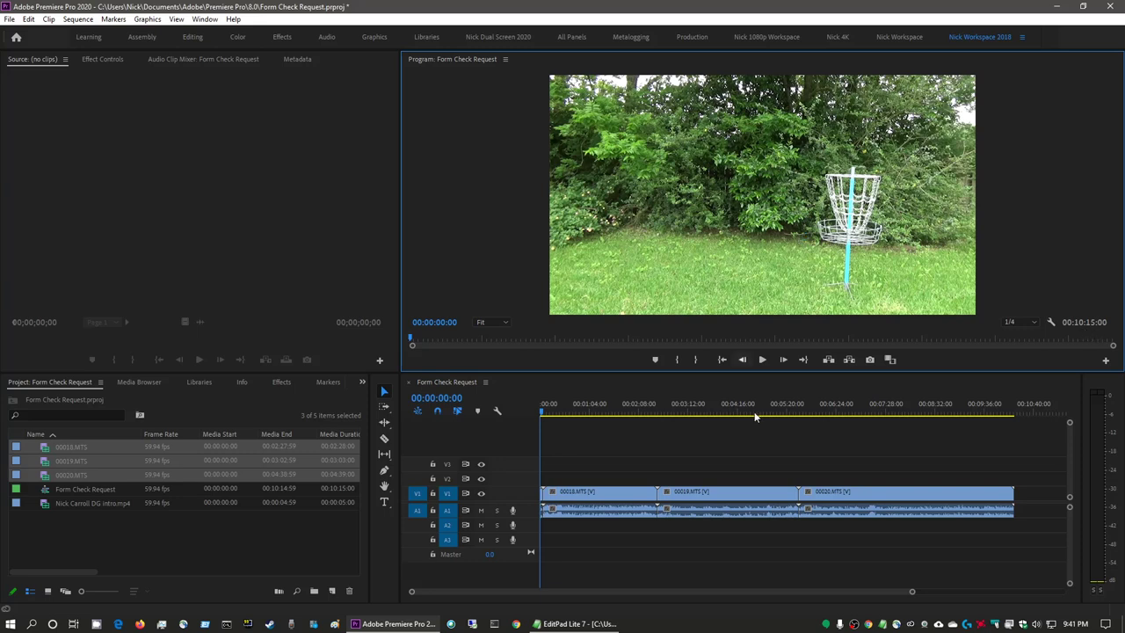
left_click(755, 458)
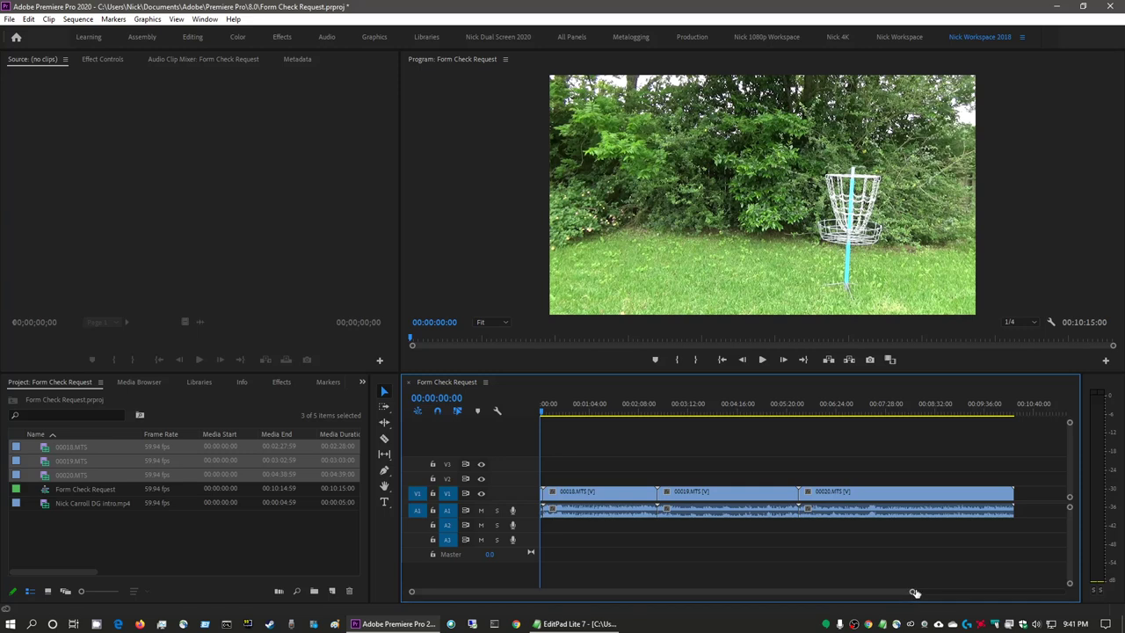
left_click_drag(912, 592, 949, 591)
key("equal")
key("equal")
key("equal")
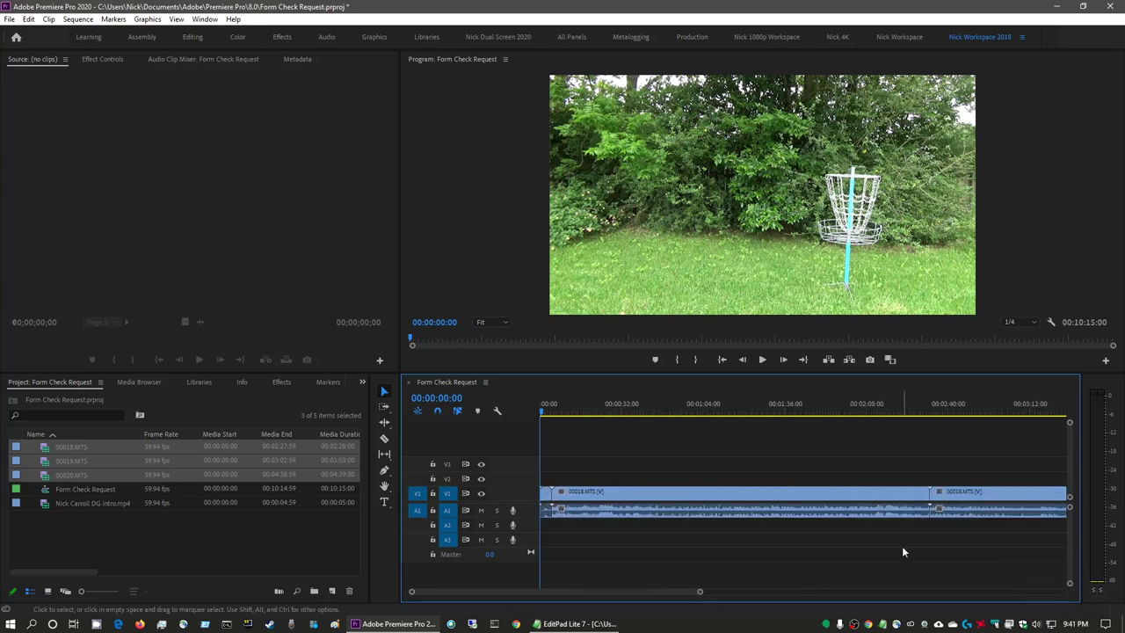
key("backslash")
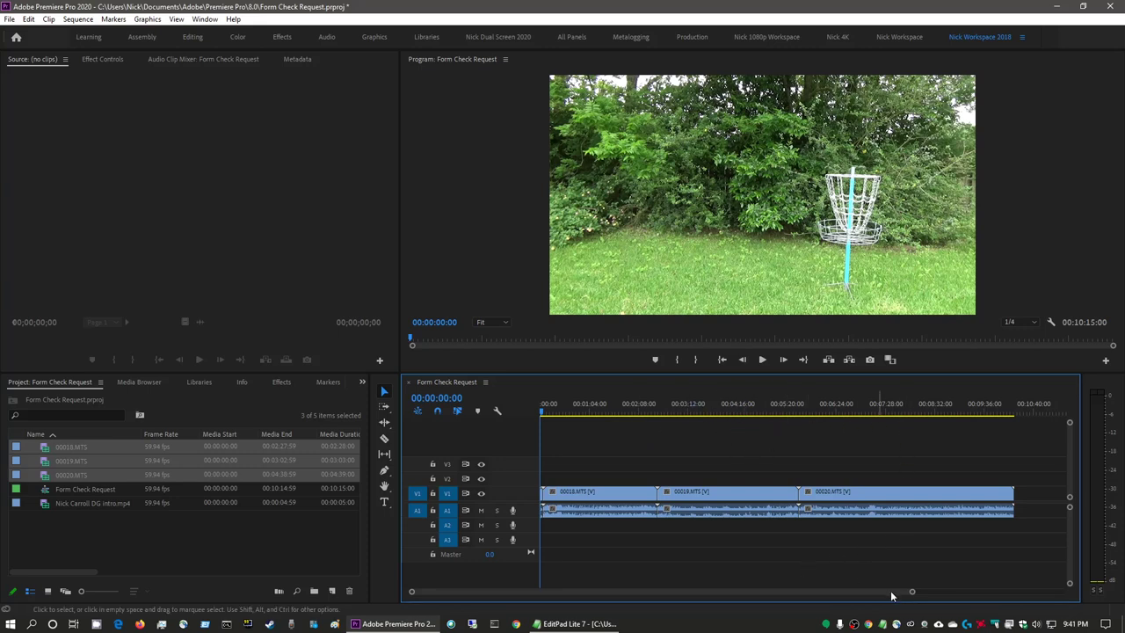
left_click_drag(912, 591, 785, 595)
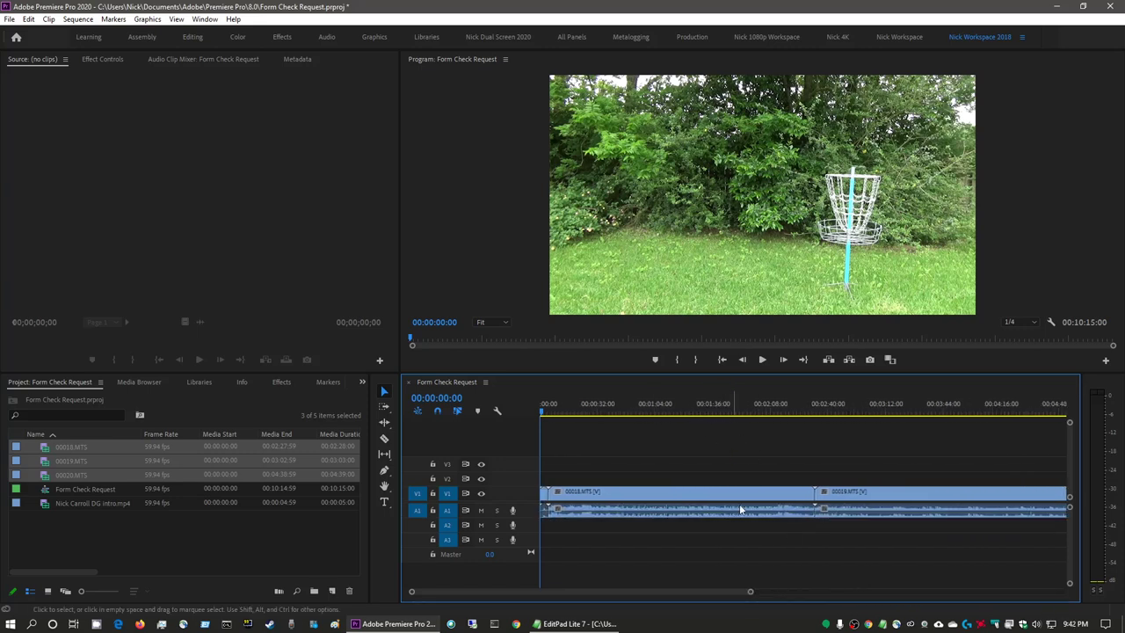
left_click_drag(751, 594, 609, 593)
Zoom the timeline in on the intro and first clip, then save the project.
scroll(681, 585, "up", 5)
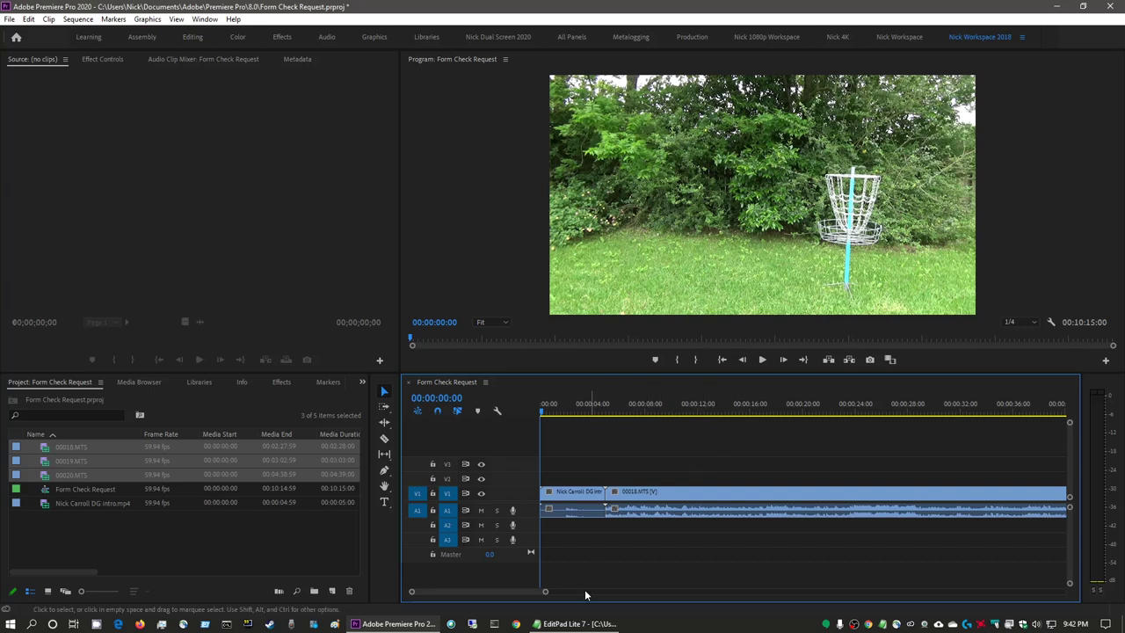
left_click_drag(544, 593, 514, 592)
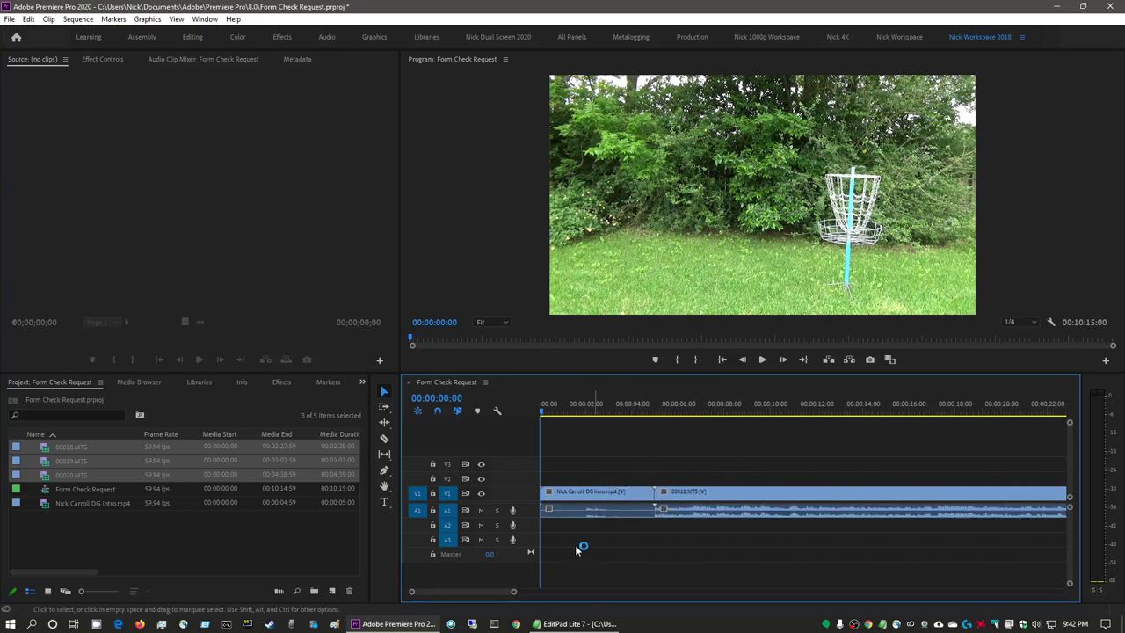
left_click_drag(515, 593, 487, 591)
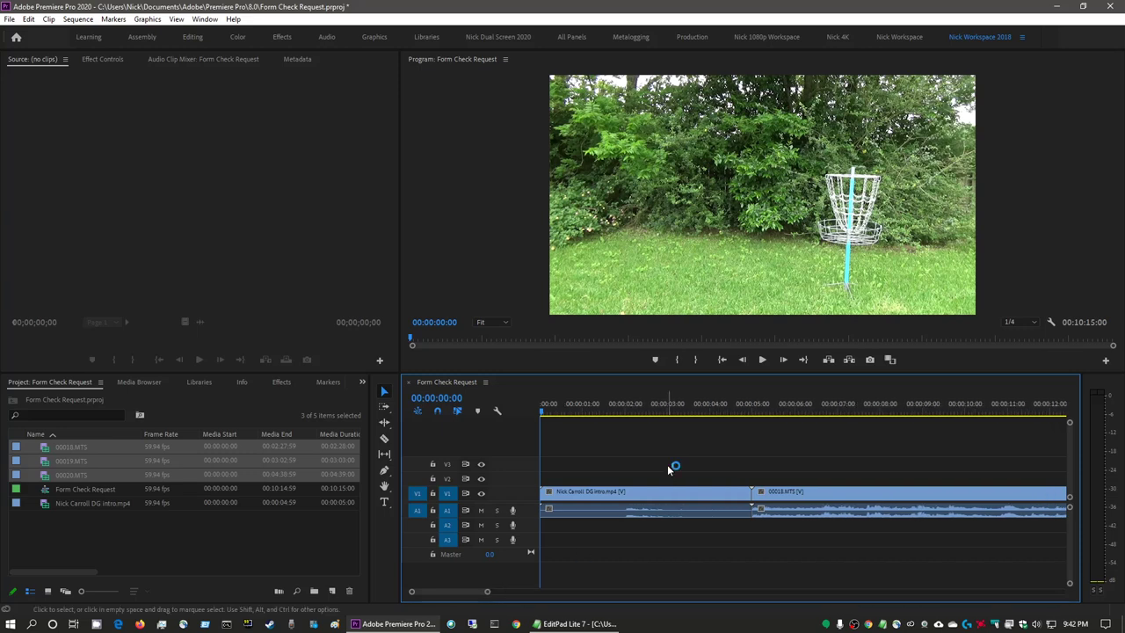
key("ctrl+s")
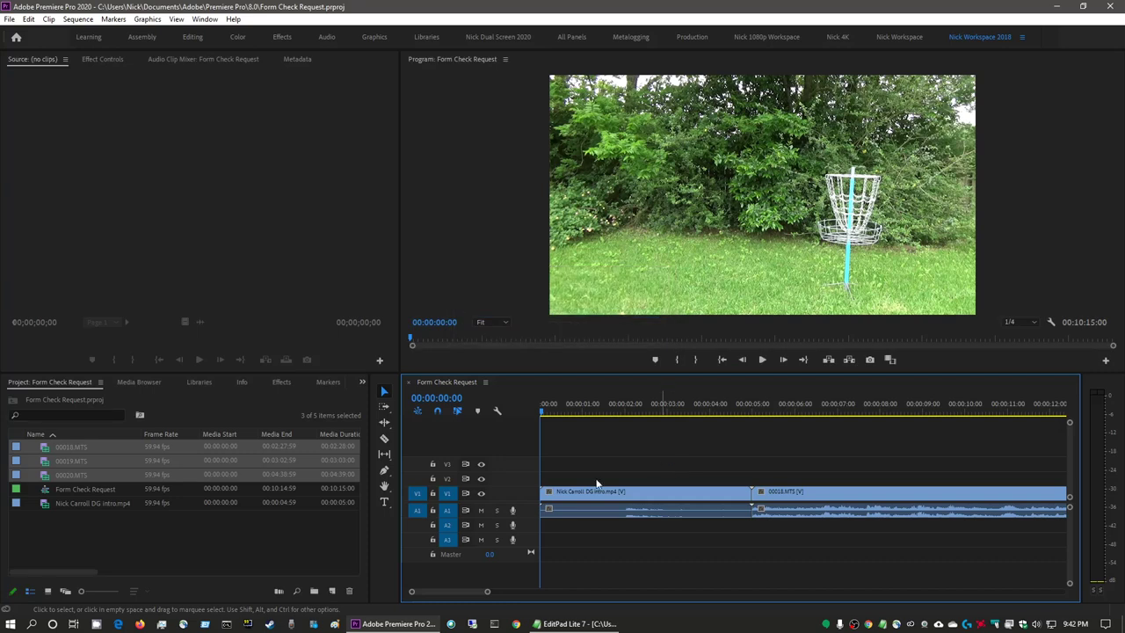
Select the 00018.MTS clip in the Project panel.
left_click(190, 541)
left_click(656, 471)
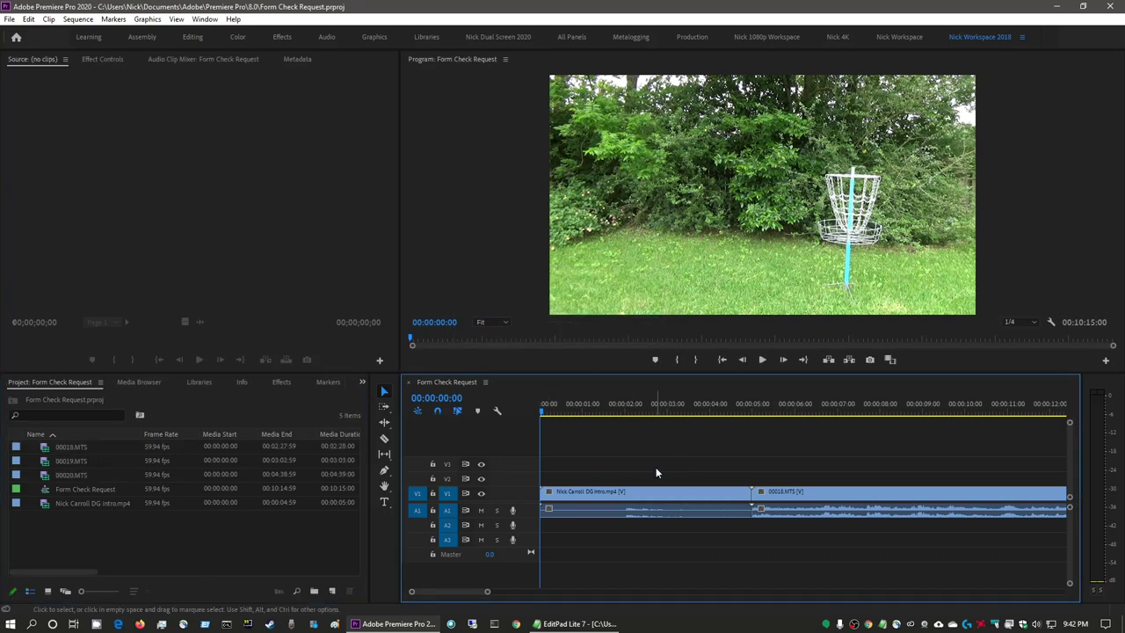
left_click(675, 198)
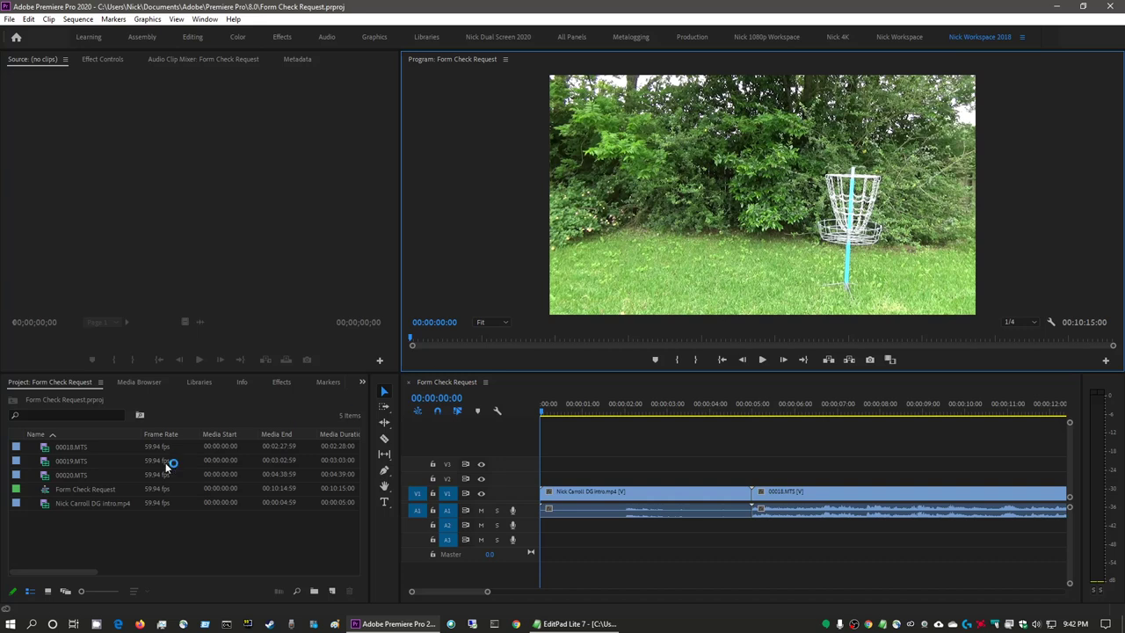
left_click(88, 527)
left_click(48, 449)
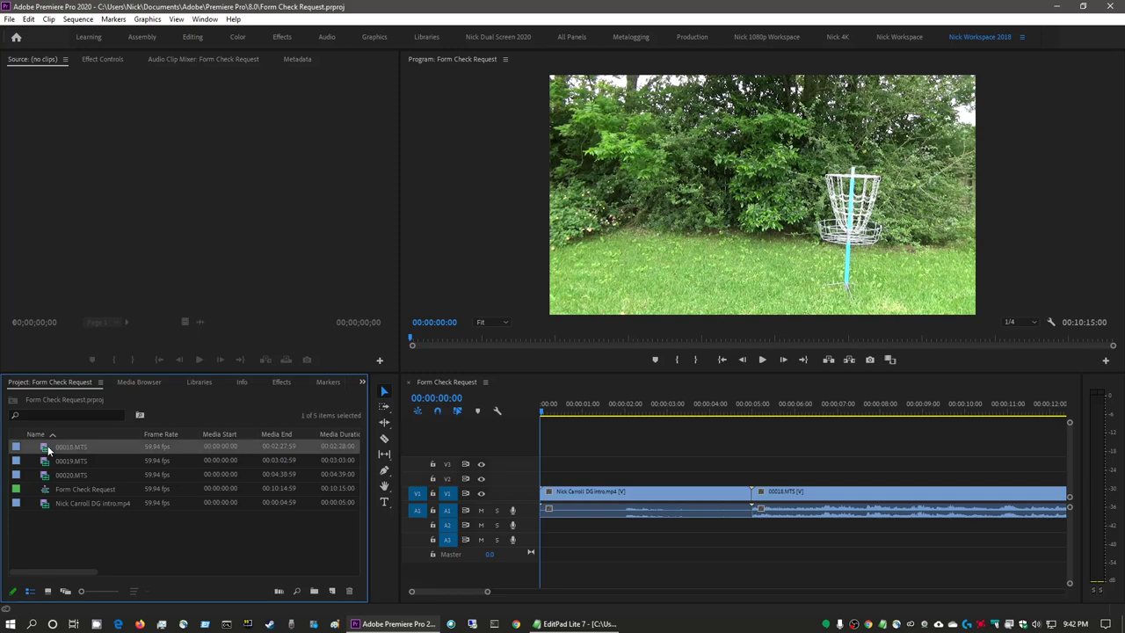
Open 00018.MTS in the Source monitor at 1/4 playback resolution.
double_click(44, 450)
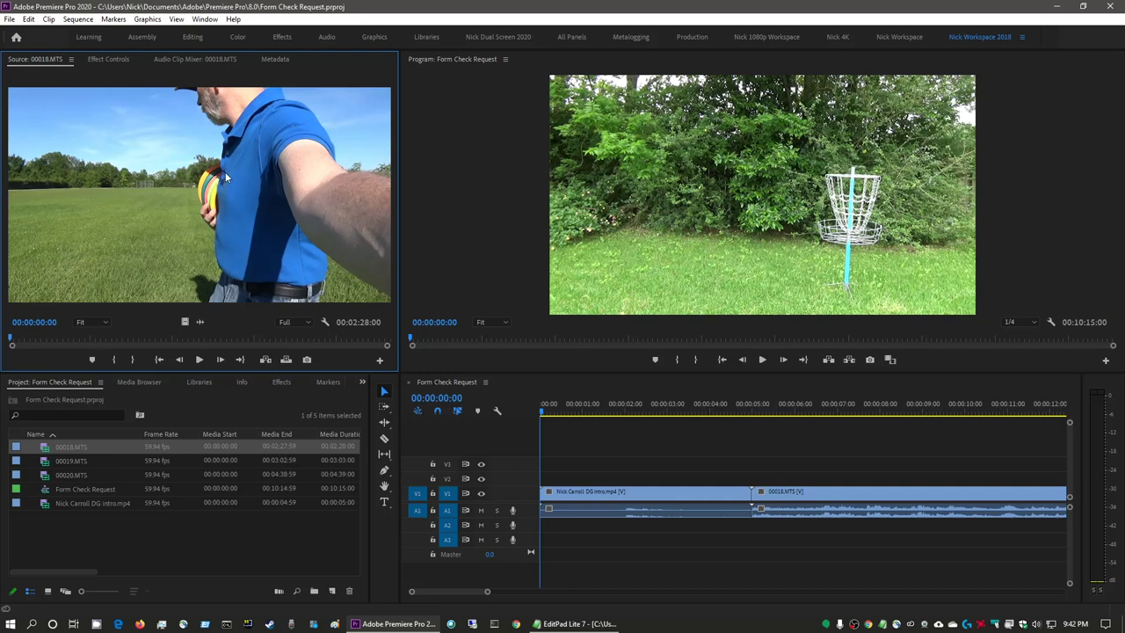
left_click(290, 322)
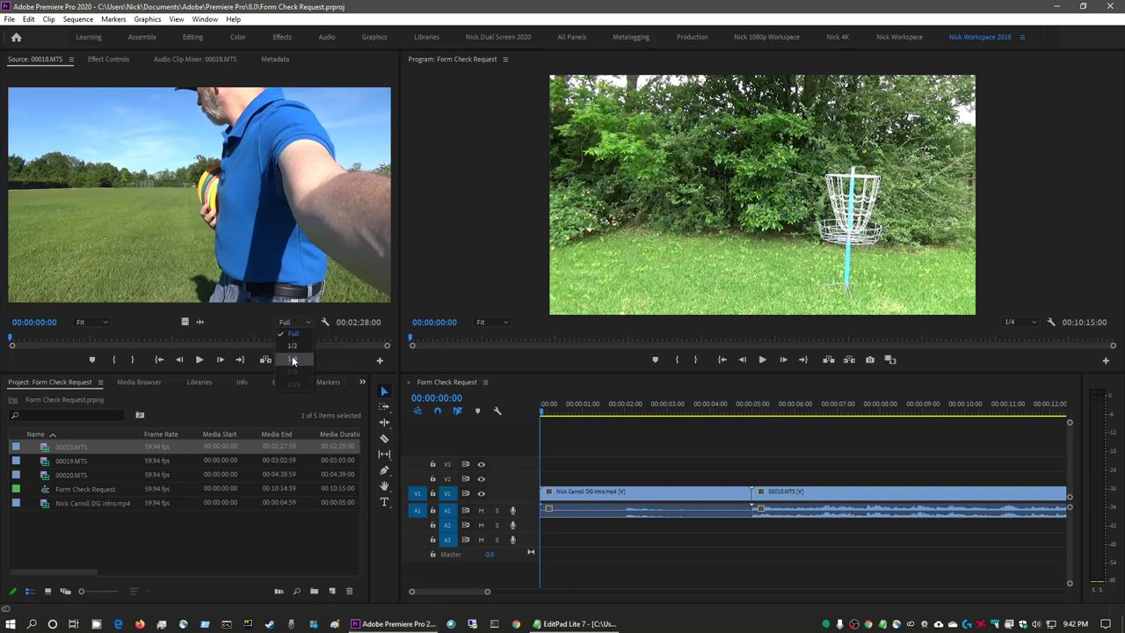
left_click(293, 358)
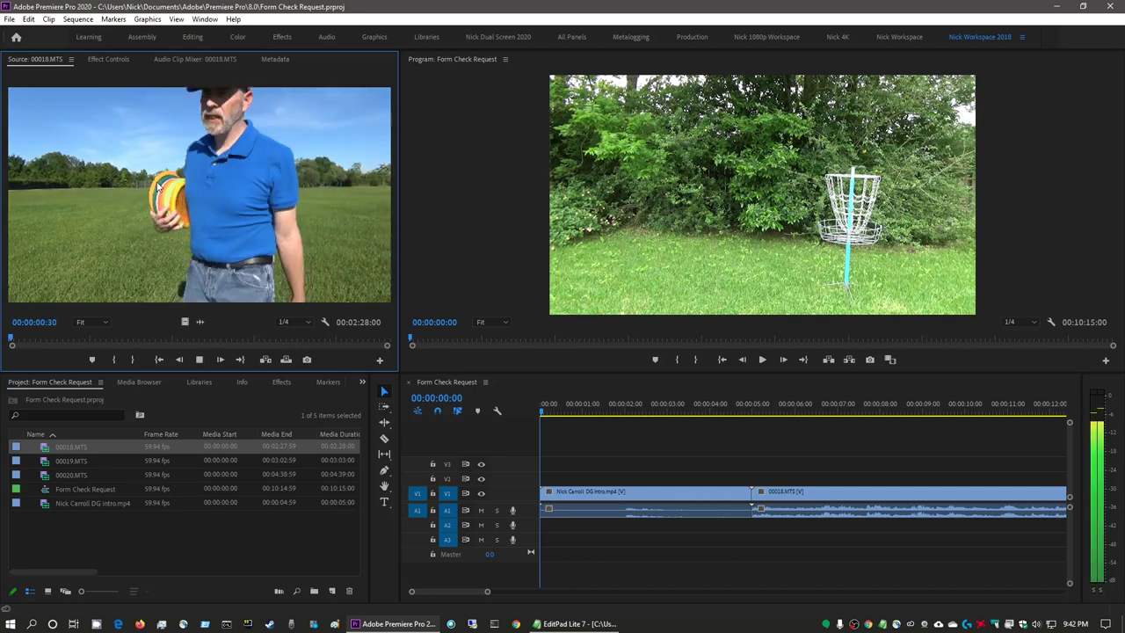
Play the sequence from the start to the title card, then return to the Source monitor.
left_click(694, 218)
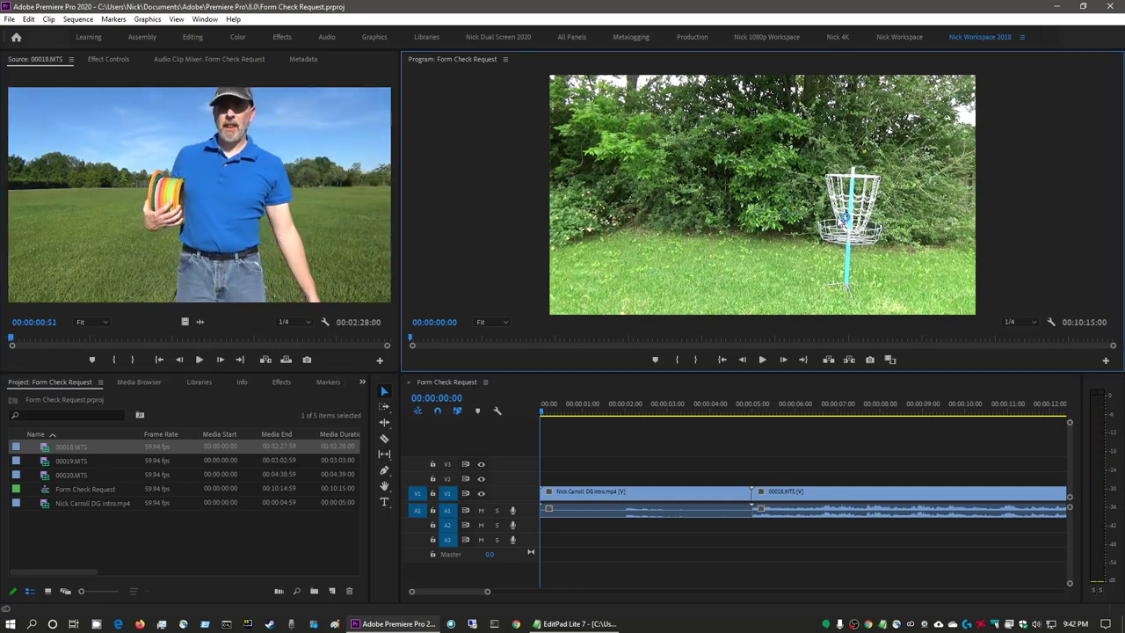
key("space")
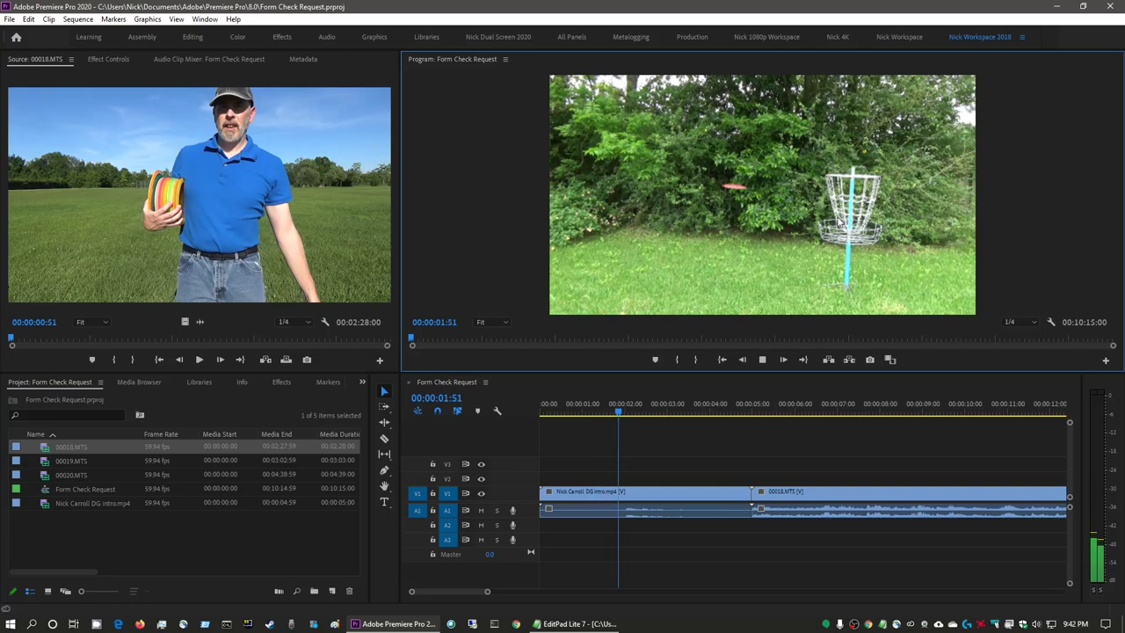
key("space")
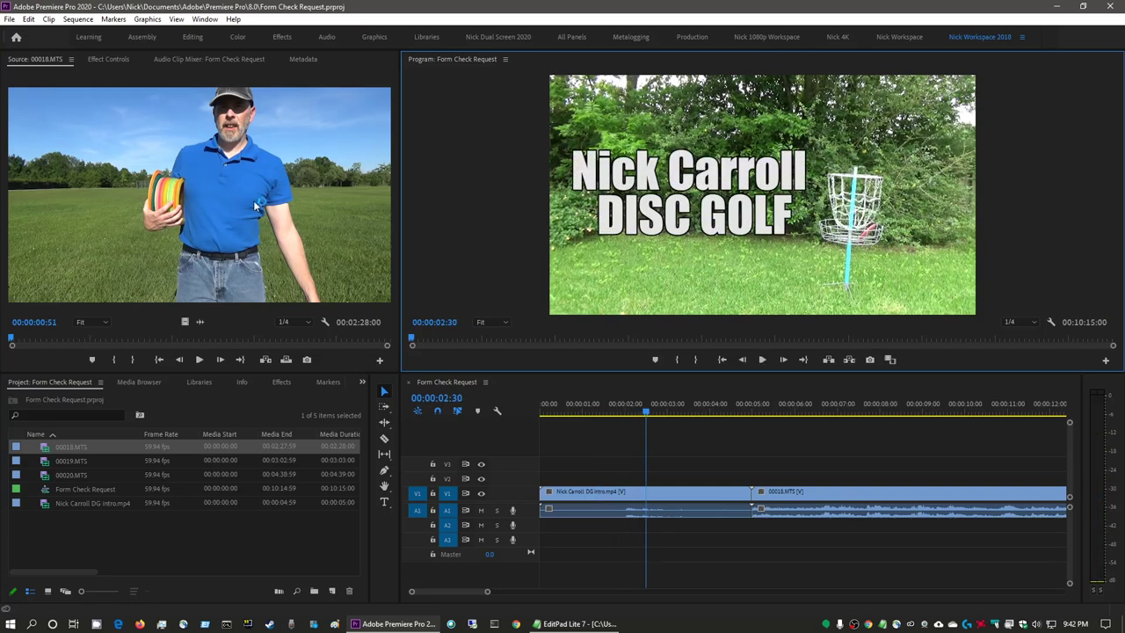
left_click(238, 197)
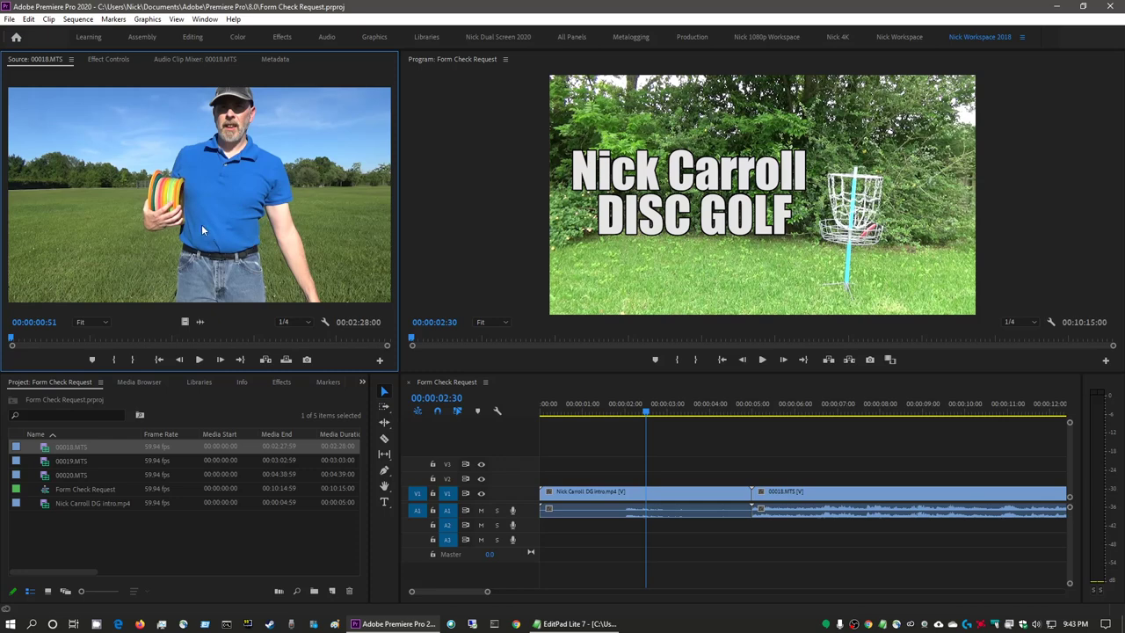
left_click(278, 231)
left_click(278, 231)
left_click(726, 463)
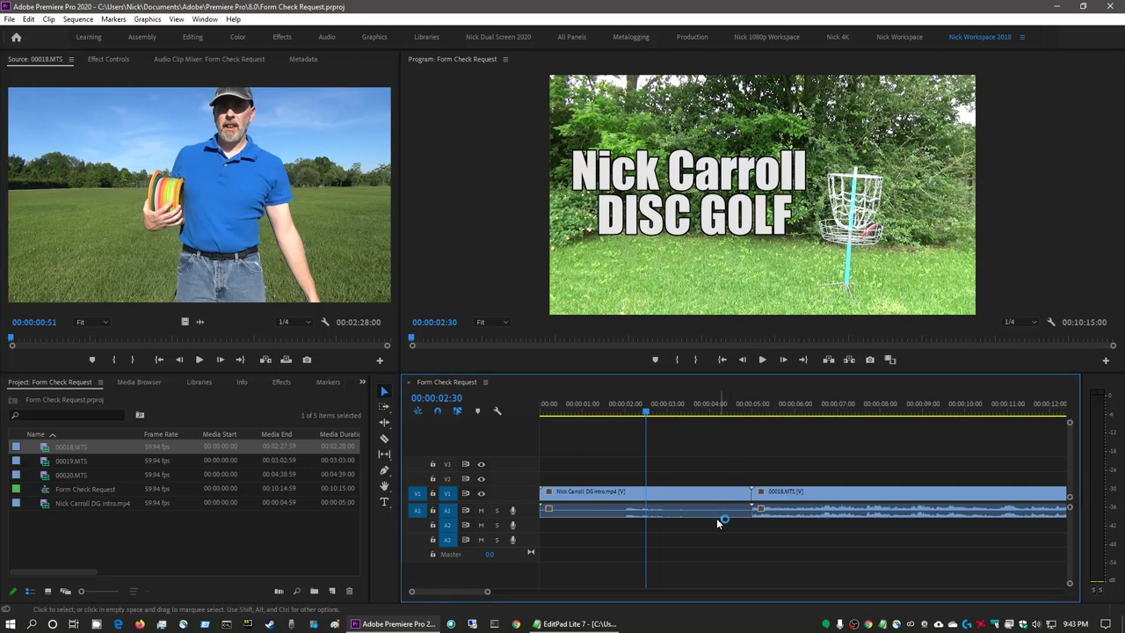
left_click(246, 193)
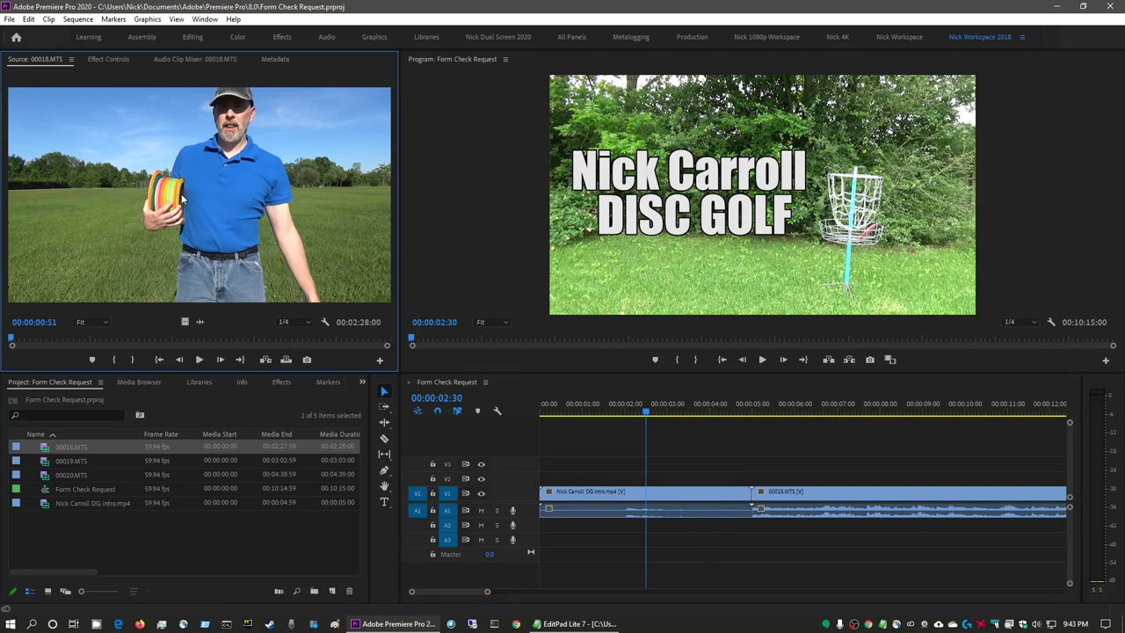
key("space")
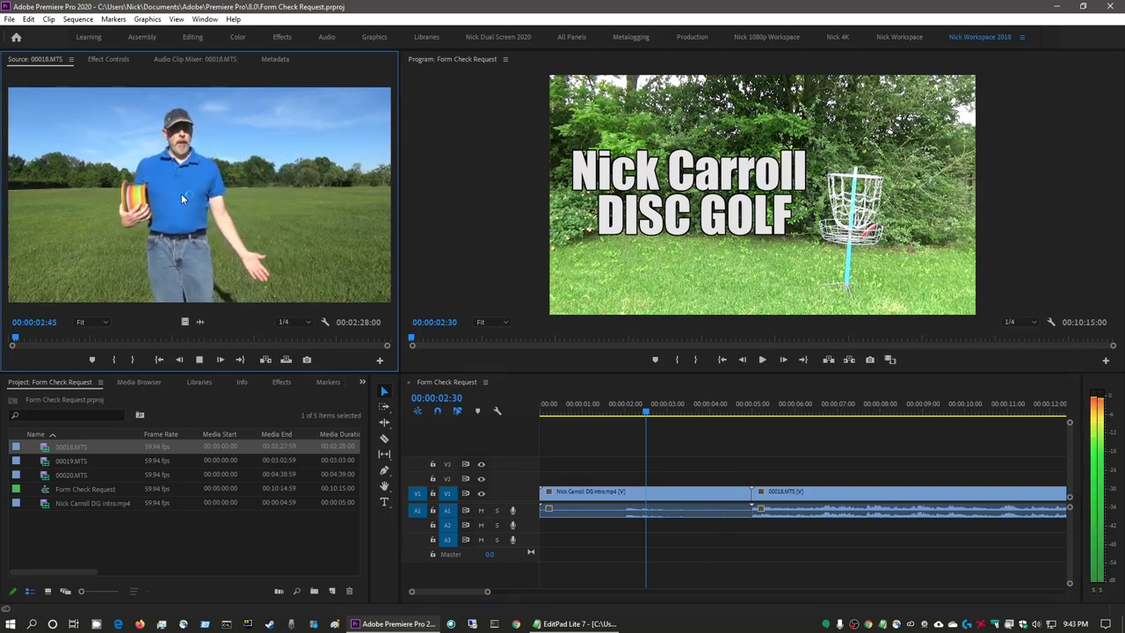
key("space")
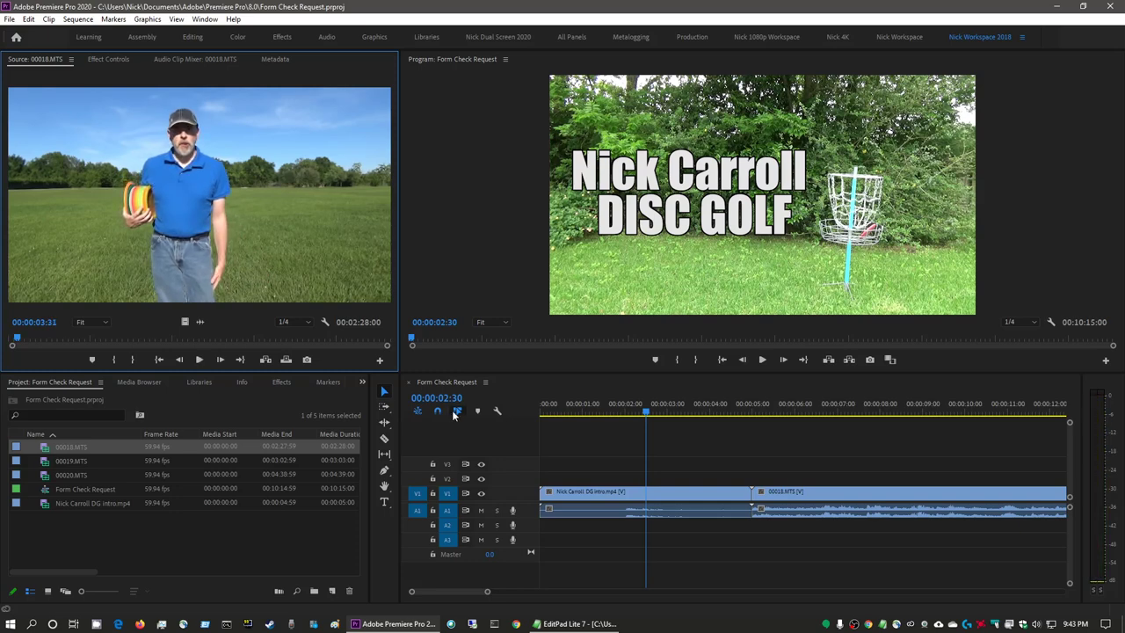
left_click(769, 406)
left_click(772, 183)
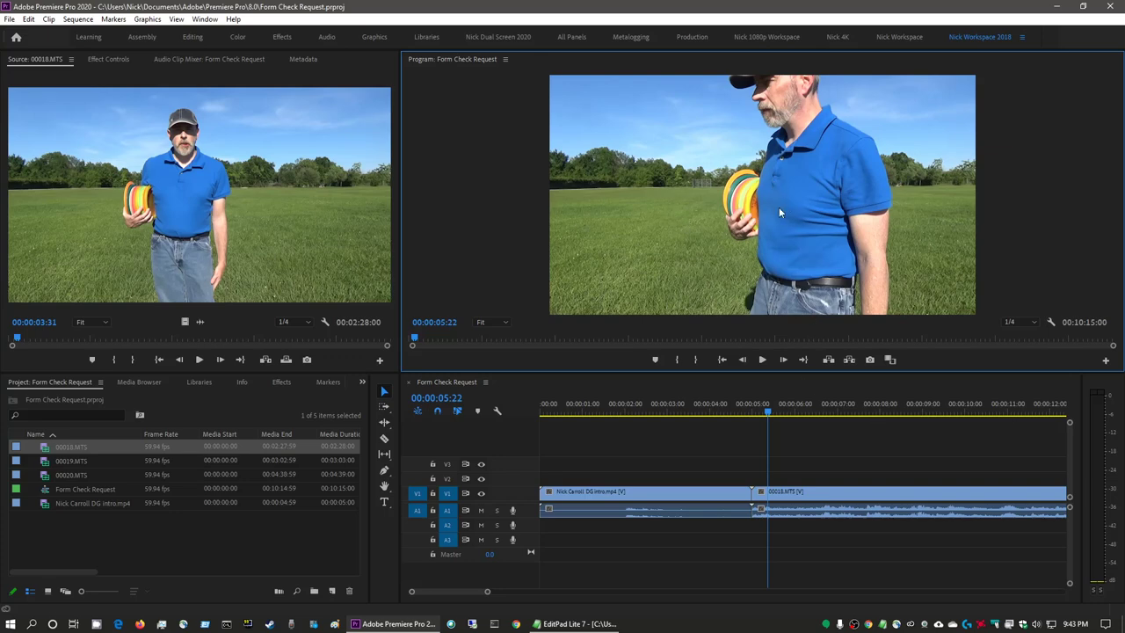
key("space")
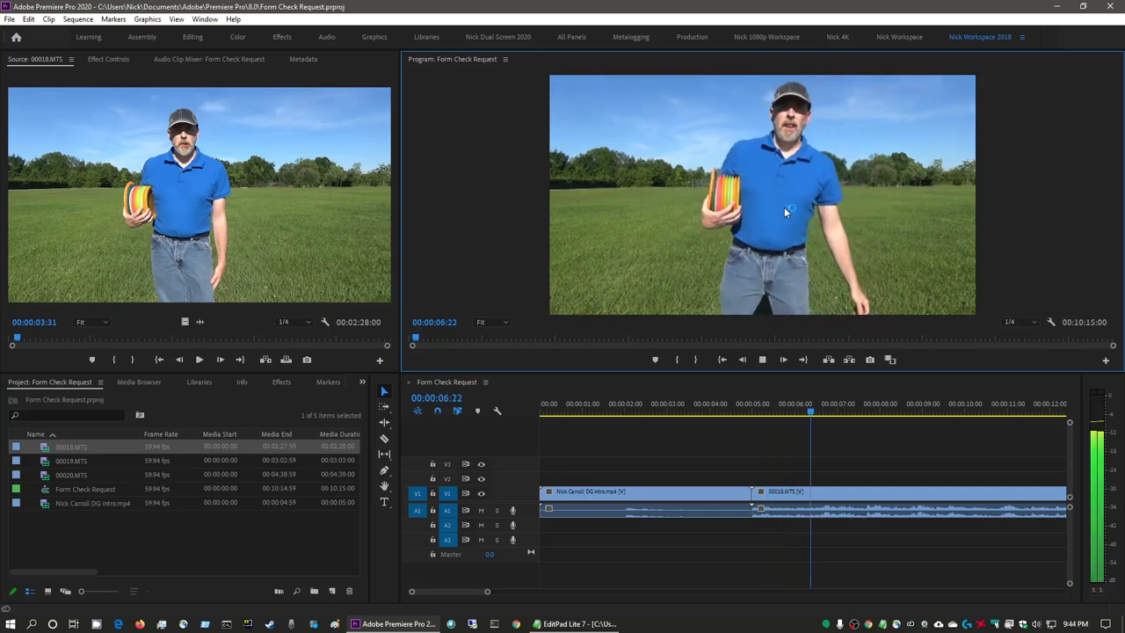
key("space")
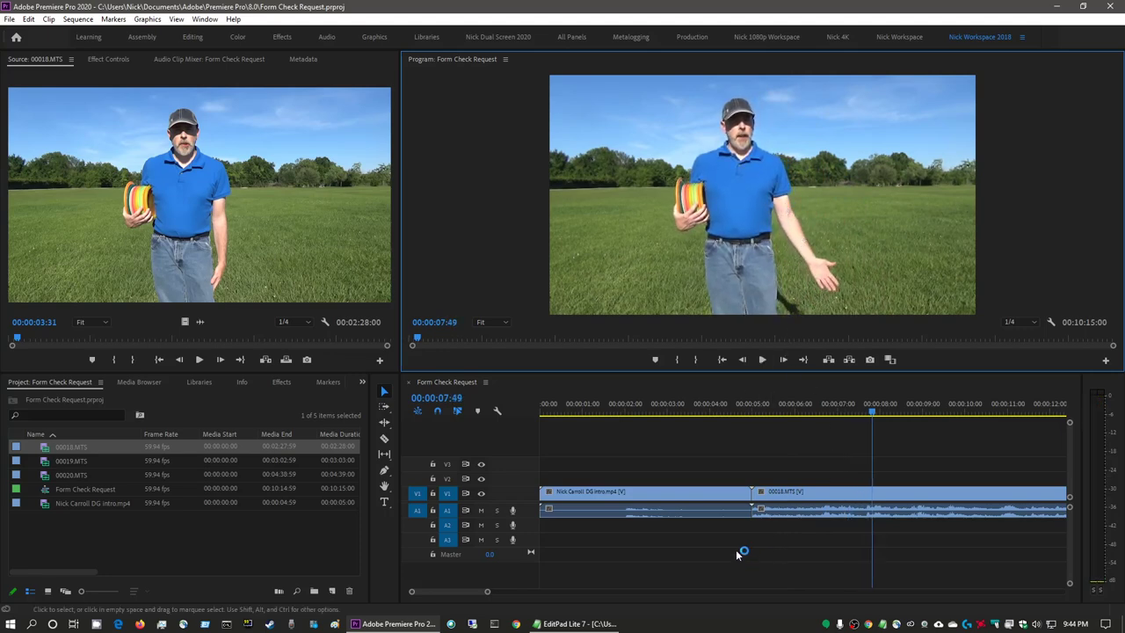
left_click(763, 557)
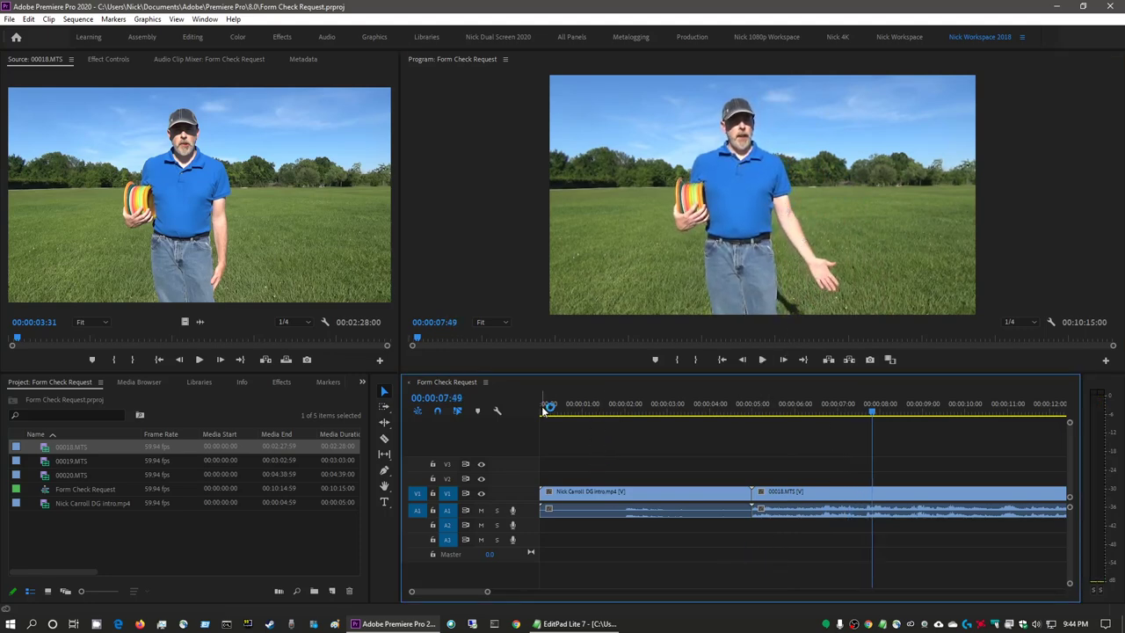
left_click(593, 495)
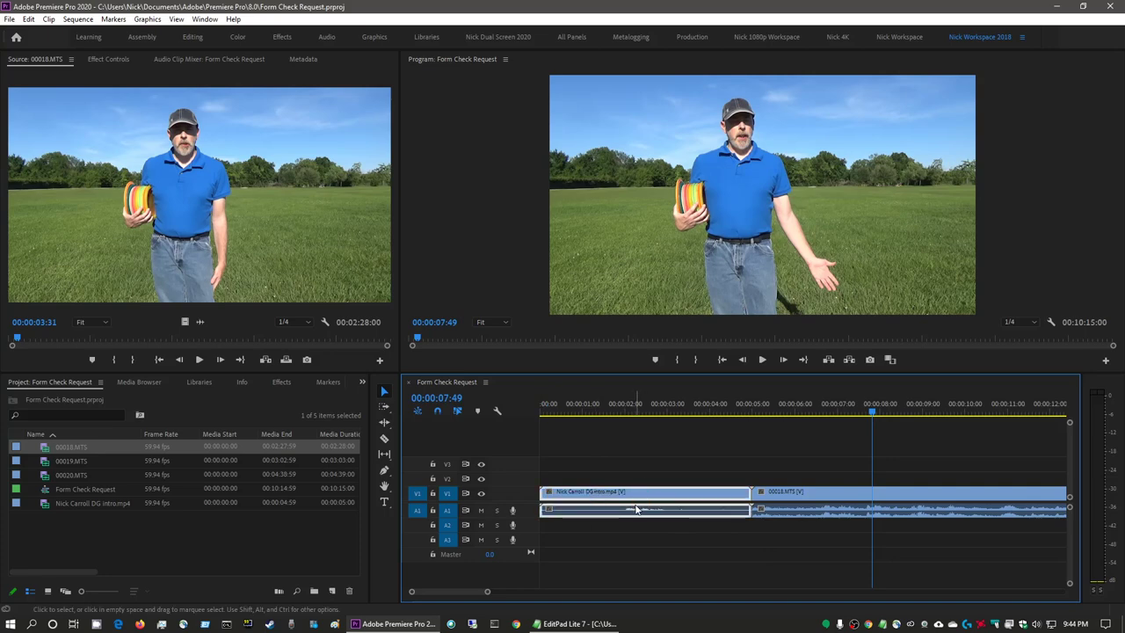
left_click(677, 465)
key("Home")
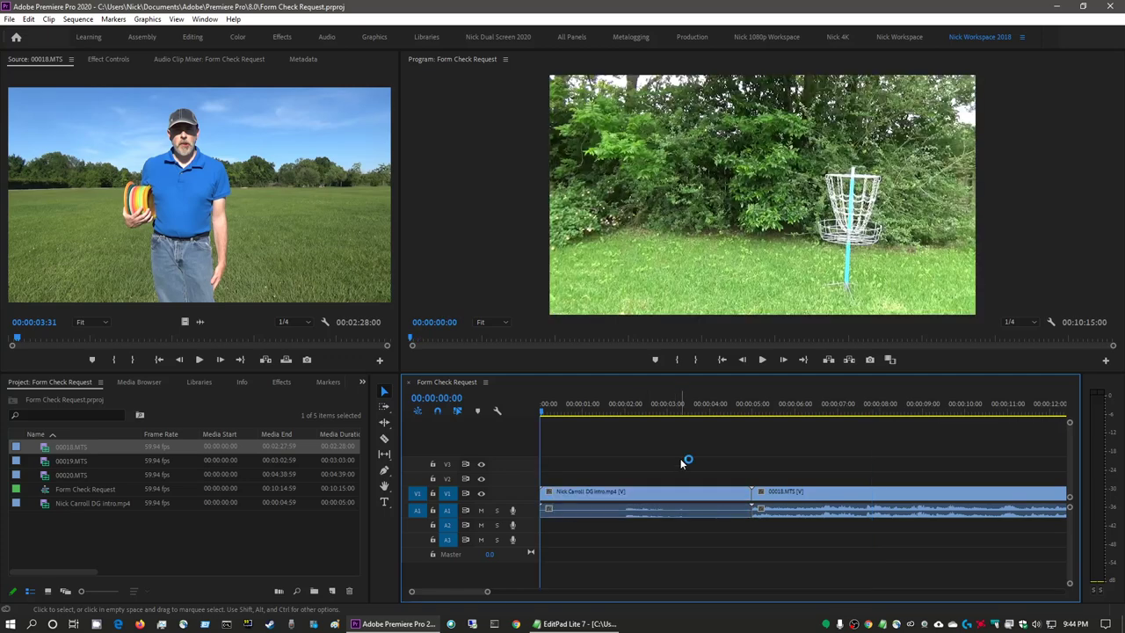
key("space")
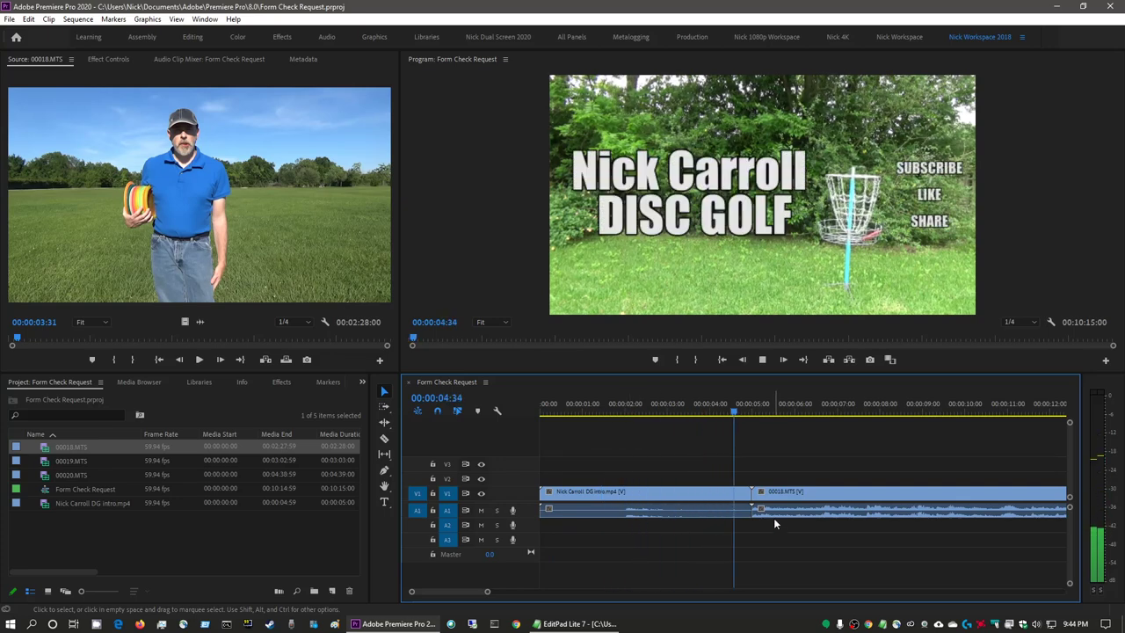
key("space")
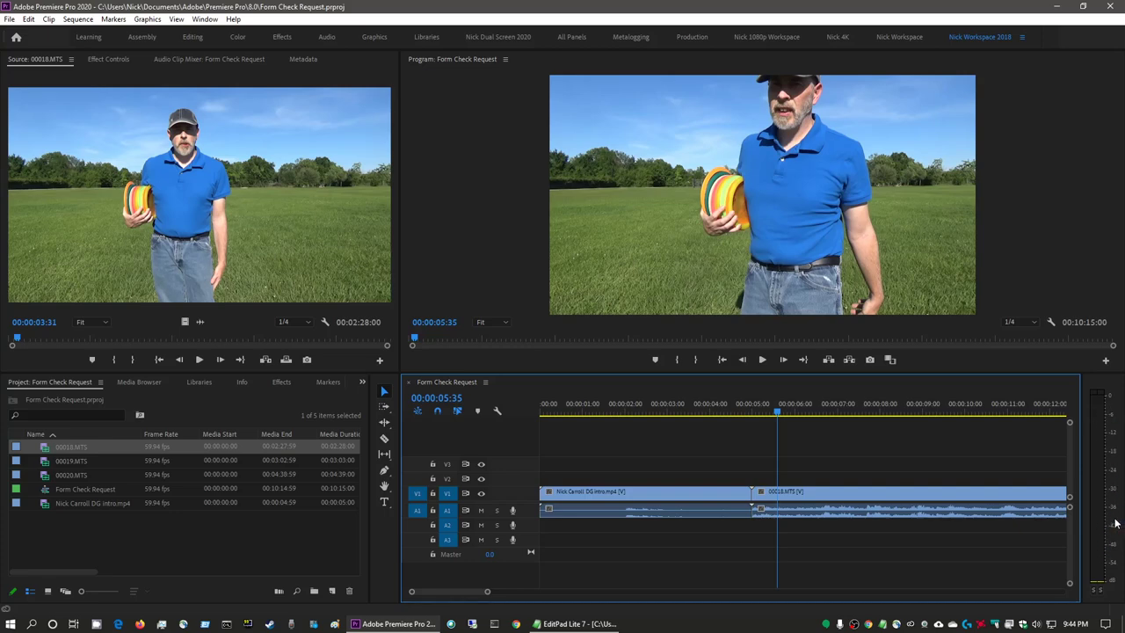
left_click(1099, 390)
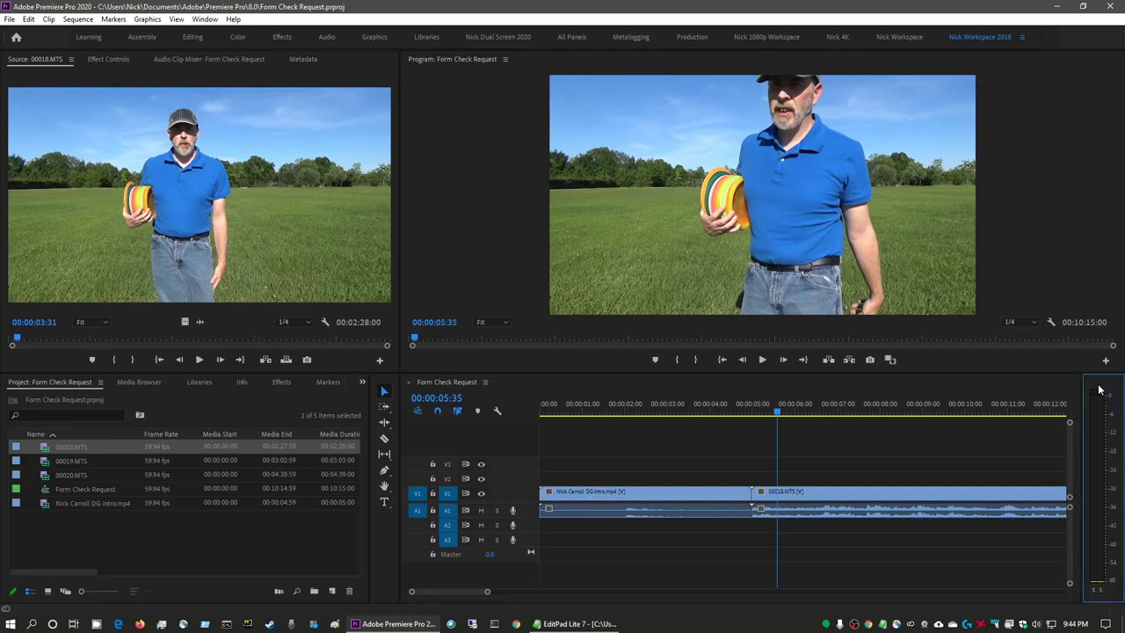
left_click(595, 409)
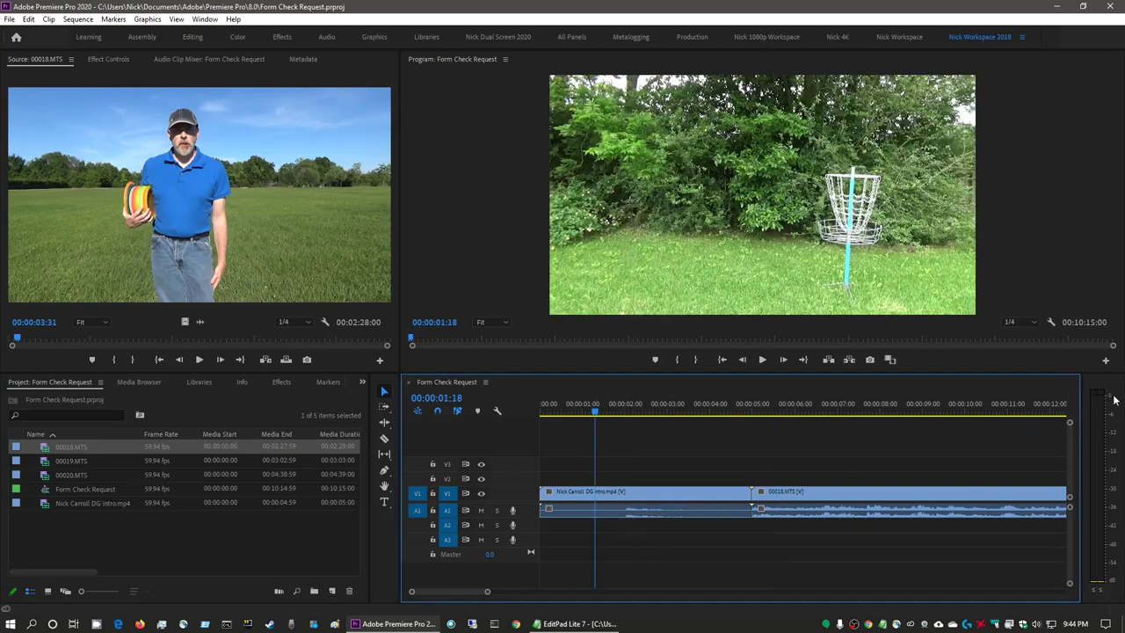
Play the sequence across the intro's end (04:49 to 10:48), then fit it in the timeline.
key("space")
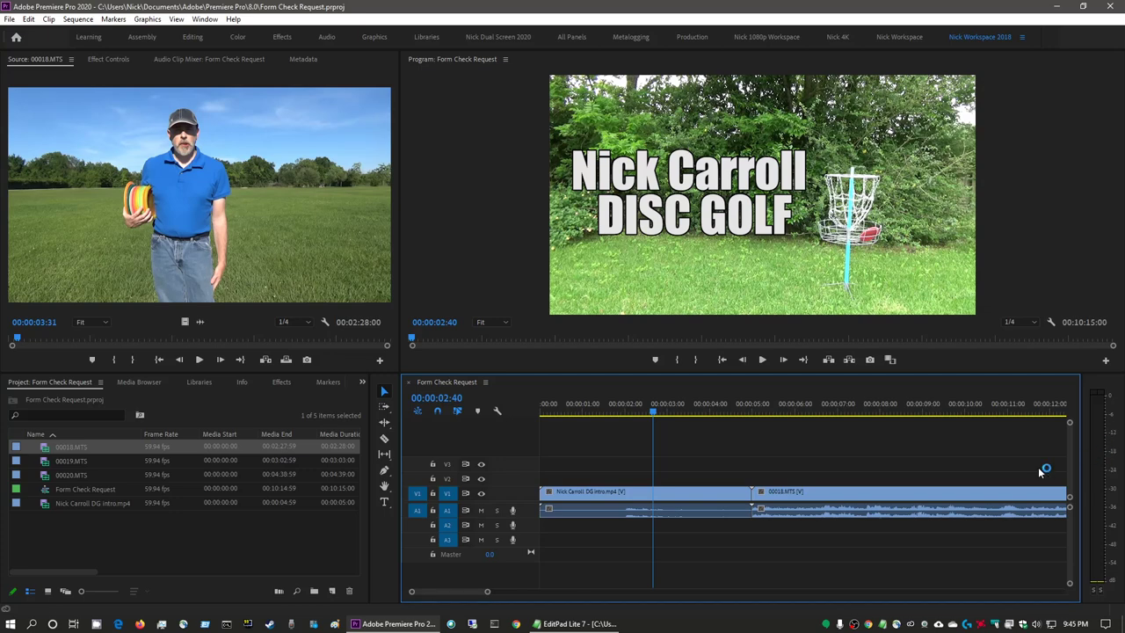
left_click(746, 404)
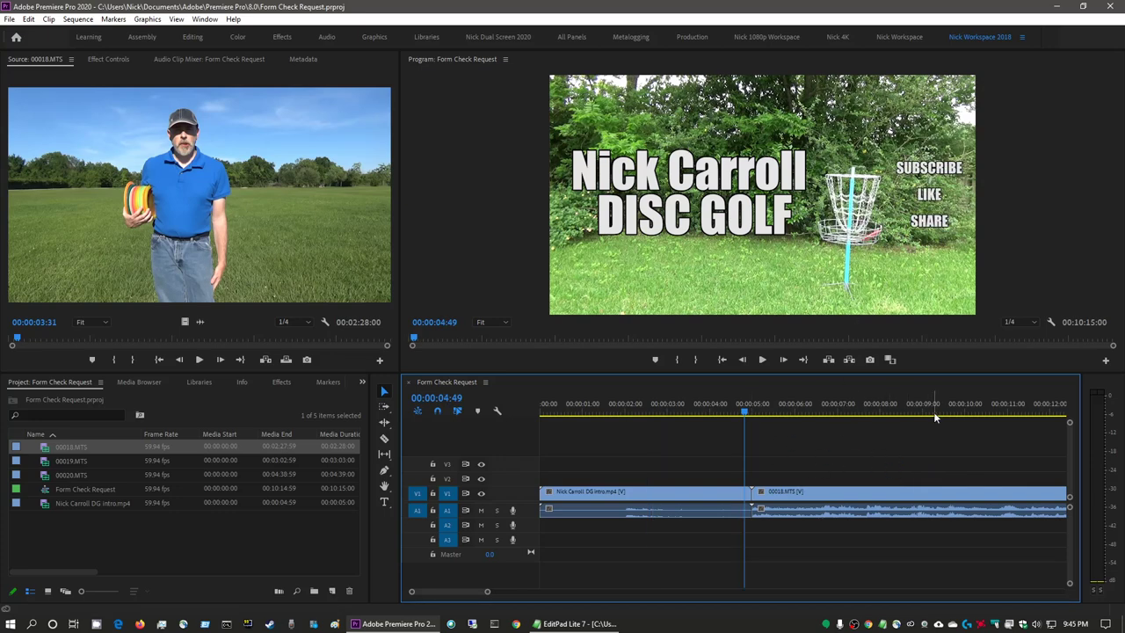
key("space")
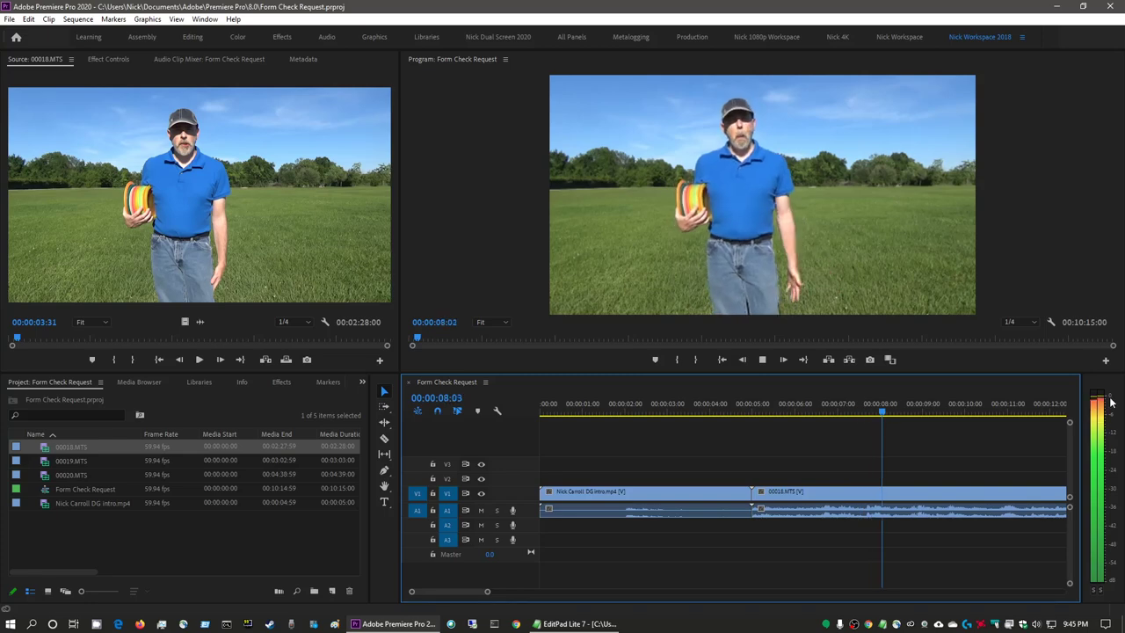
key("space")
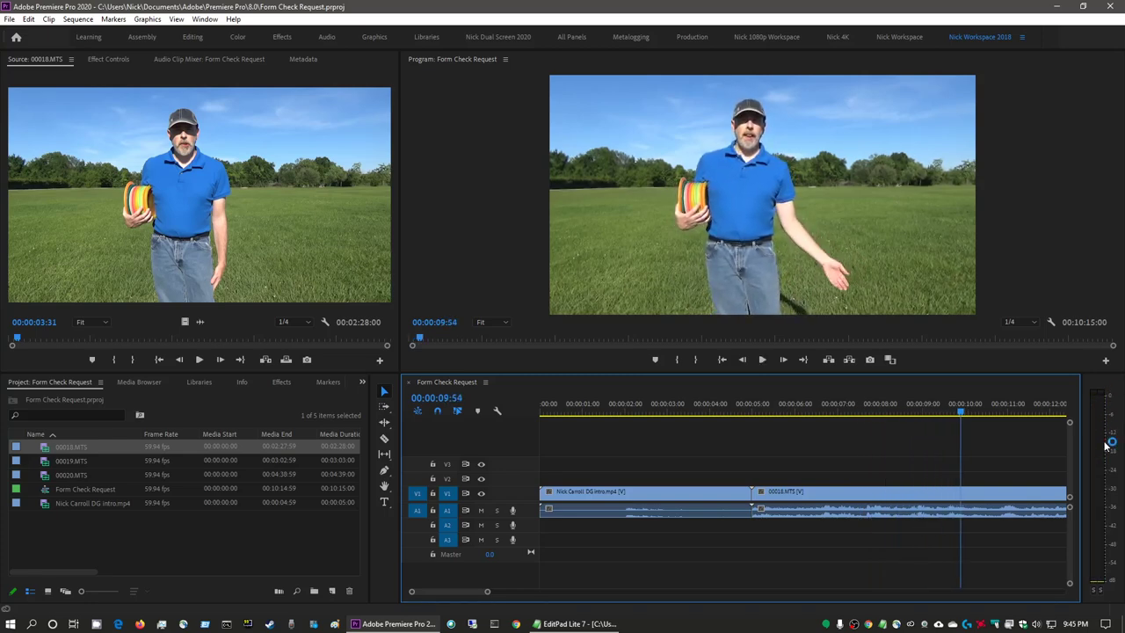
key("space")
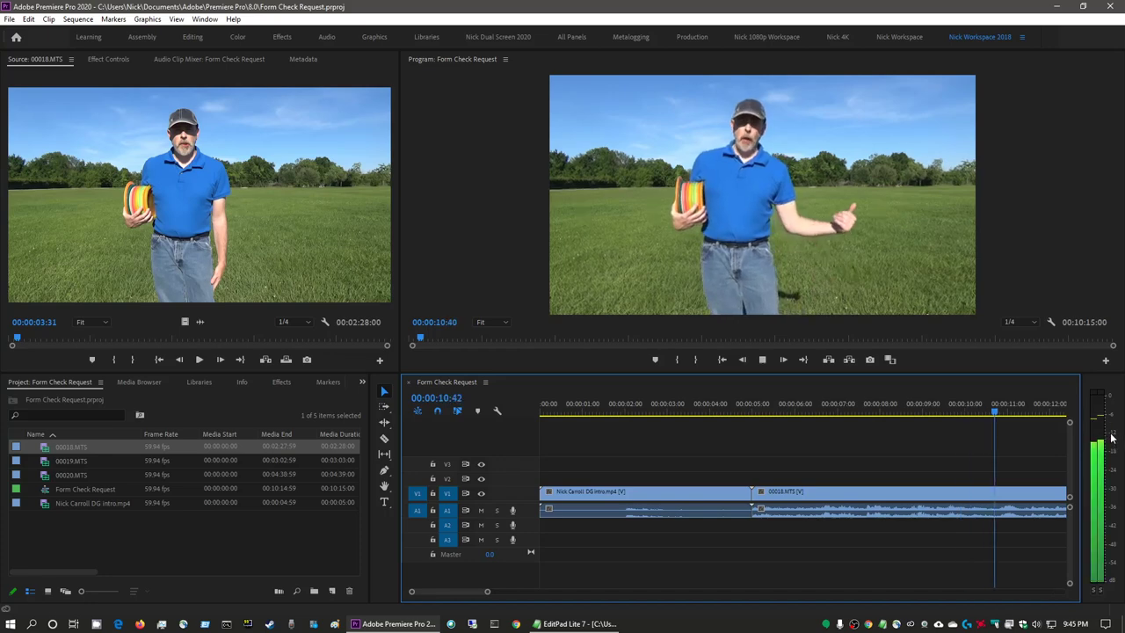
key("space")
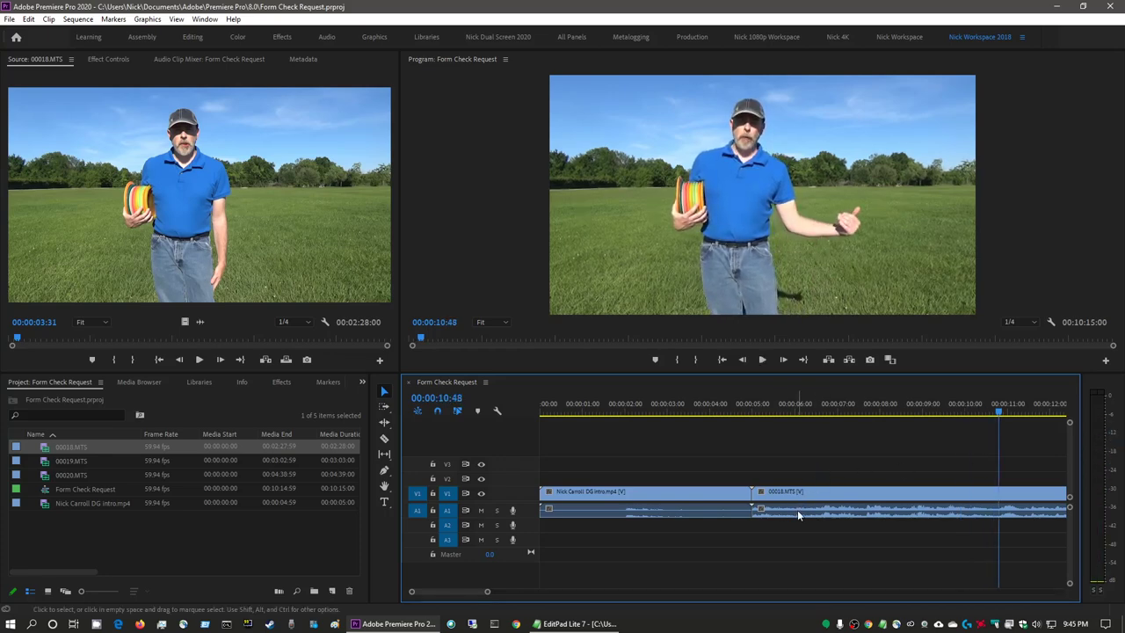
key("backslash")
Apply a -12 dB Audio Gain adjustment to all three MTS clips in the sequence.
left_click_drag(575, 449, 1014, 539)
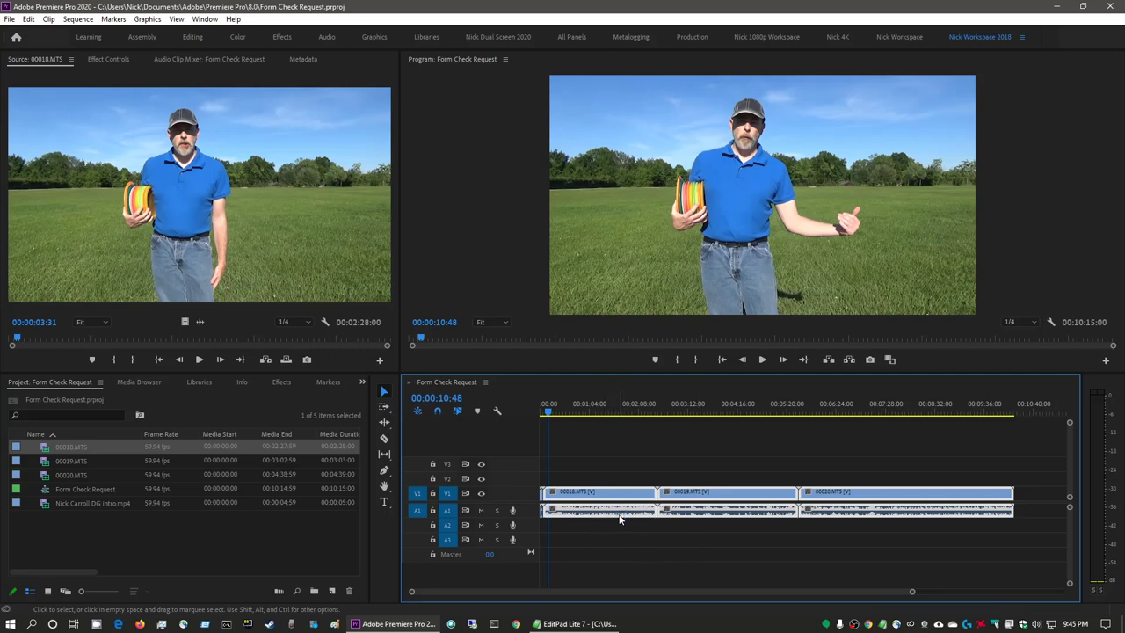
mouse_move(620, 519)
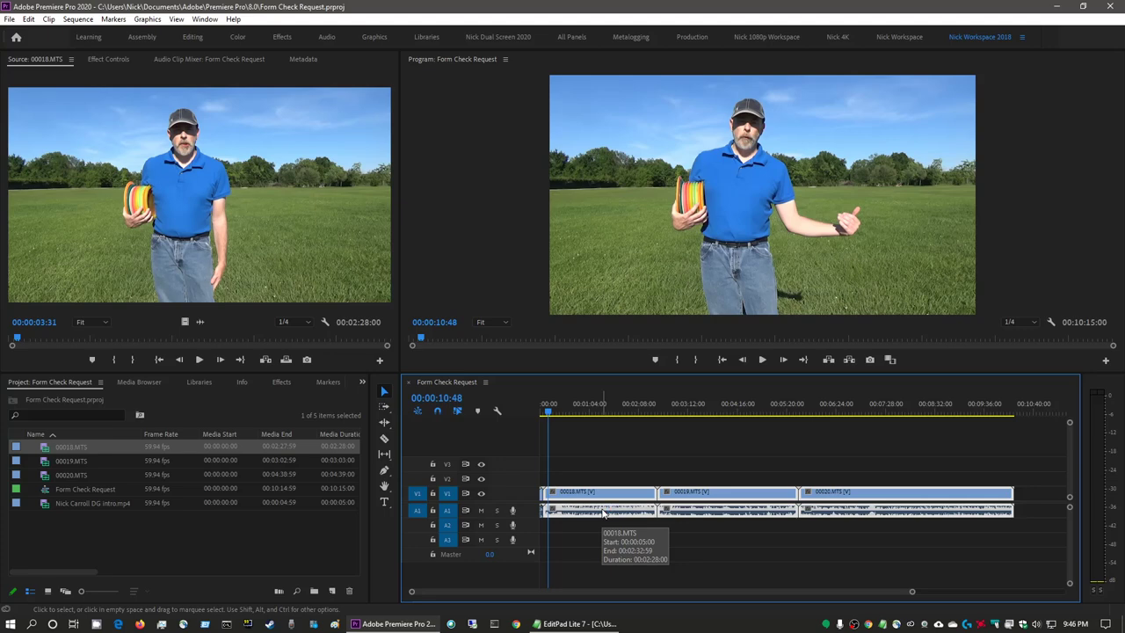
right_click(603, 512)
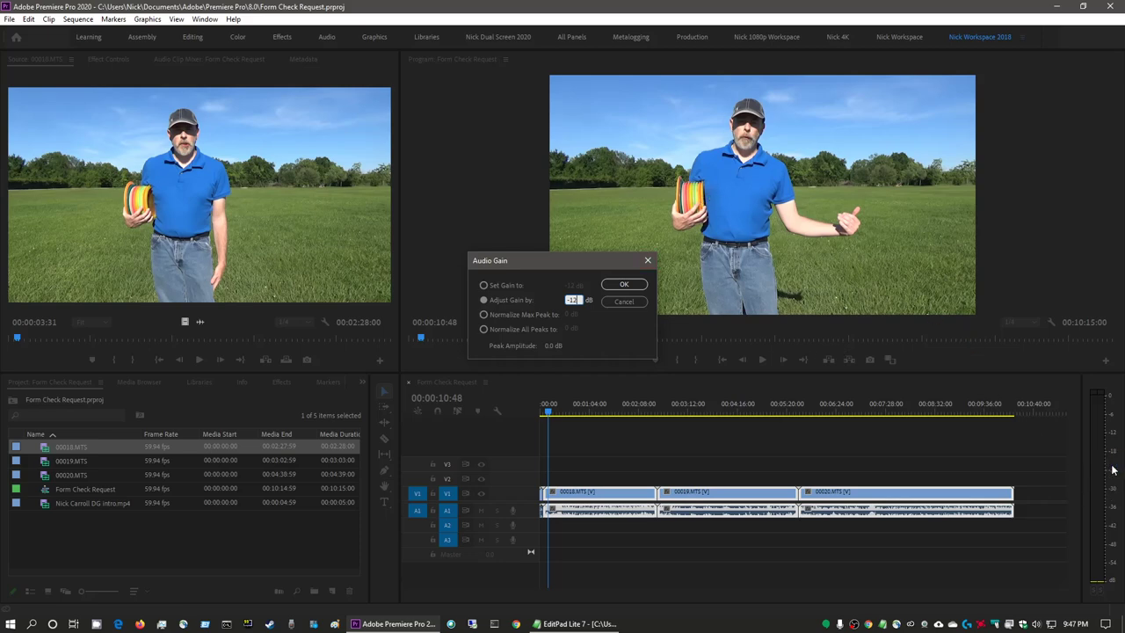
left_click(640, 287)
left_click(830, 464)
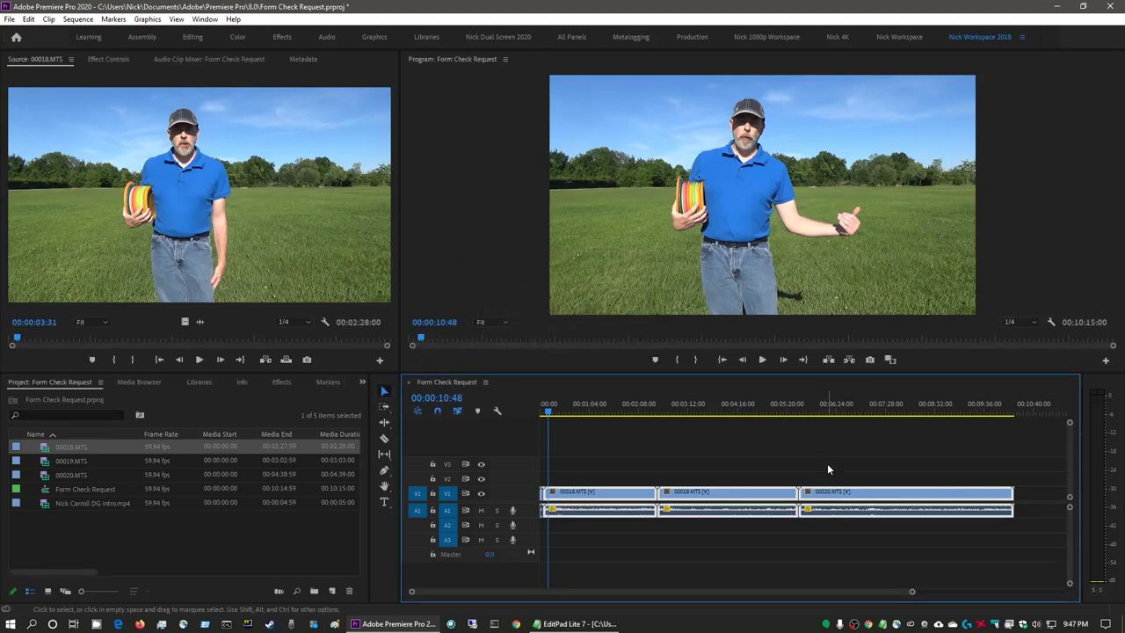
left_click(828, 469)
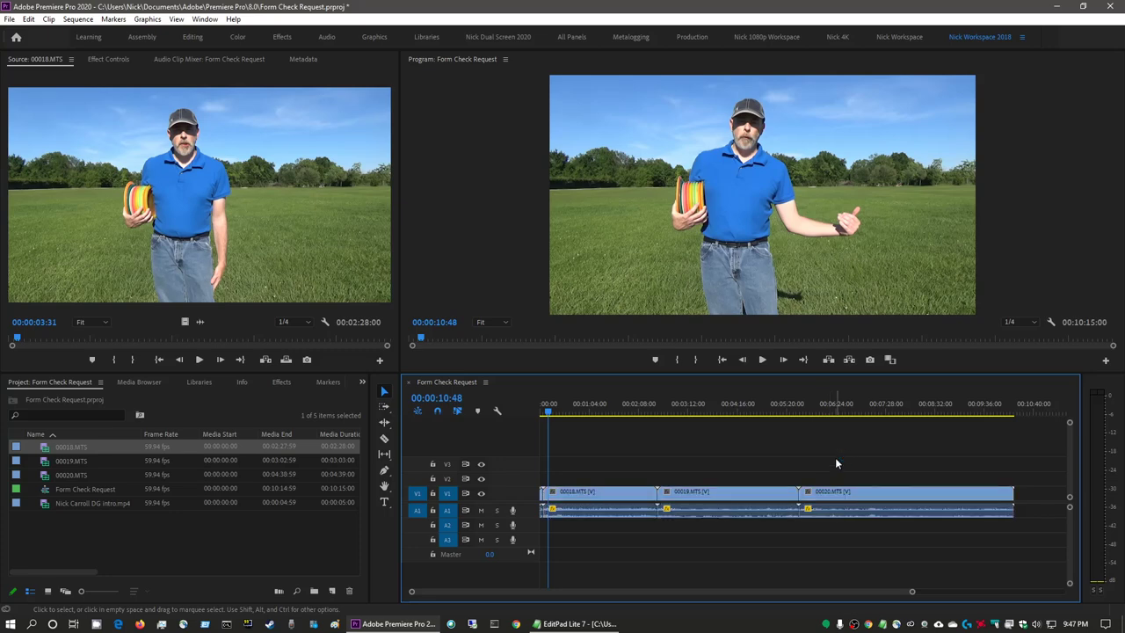
left_click(1110, 451)
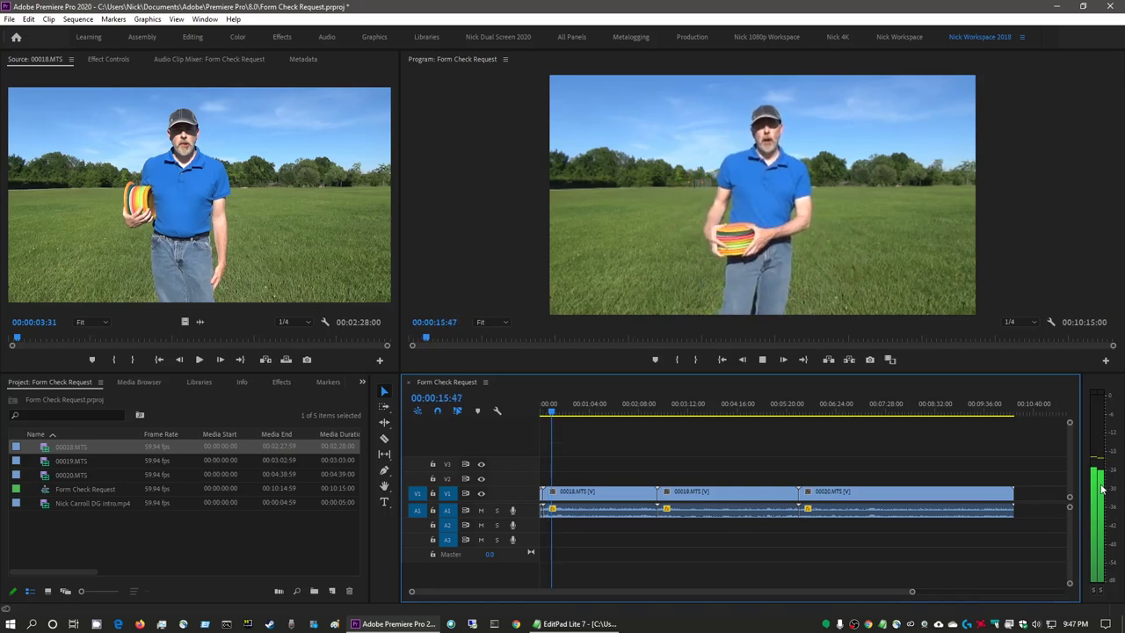
key("space")
left_click(1109, 453)
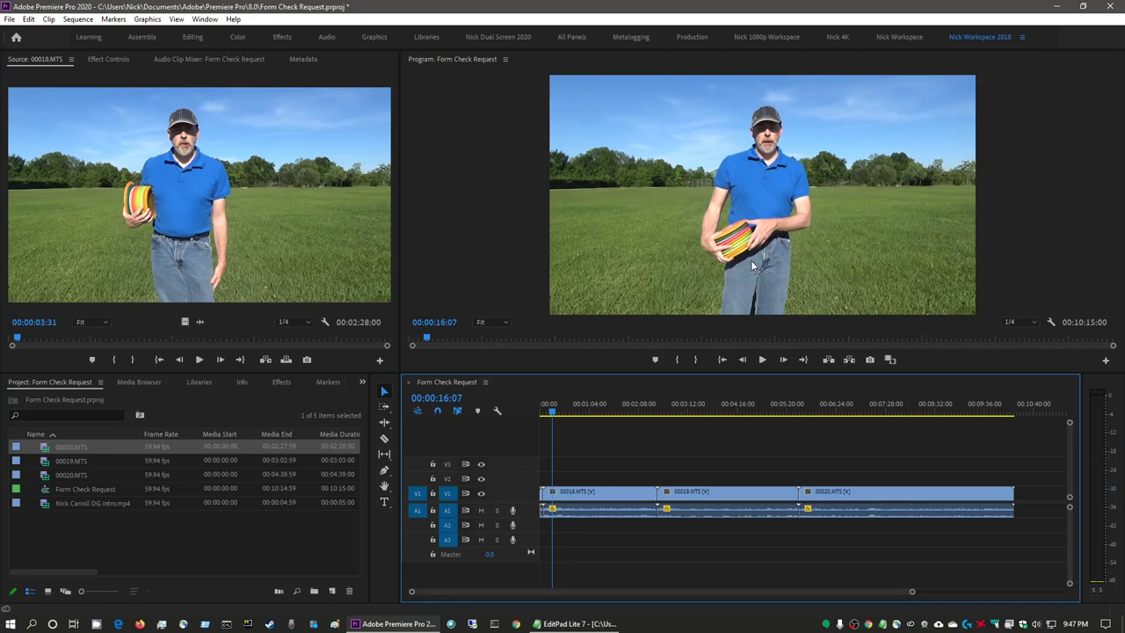
key("space")
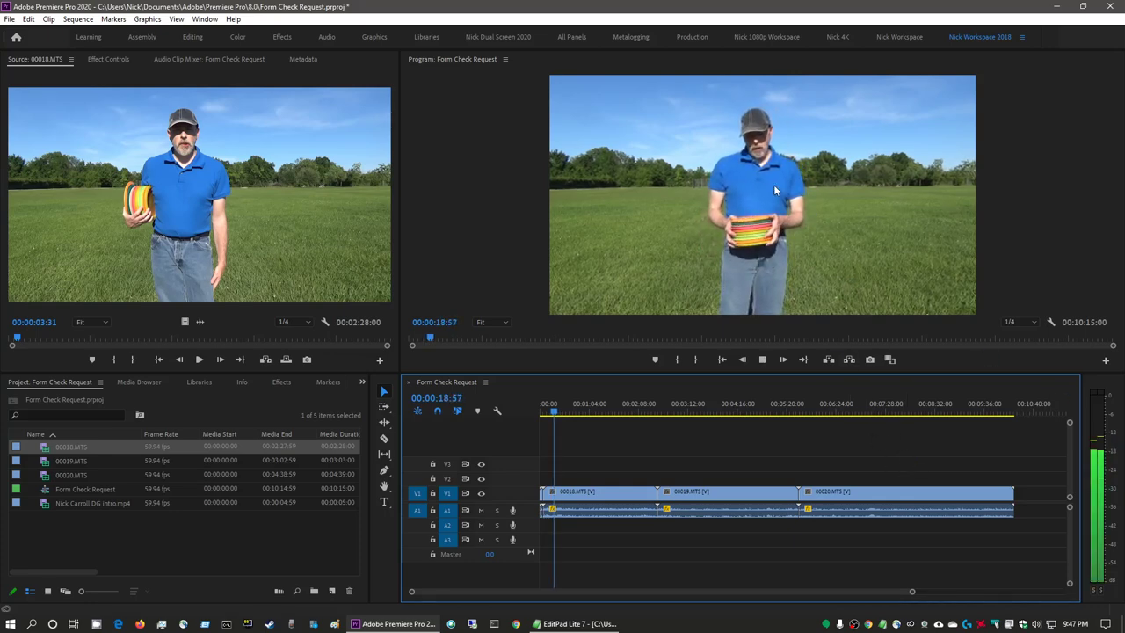
key("space")
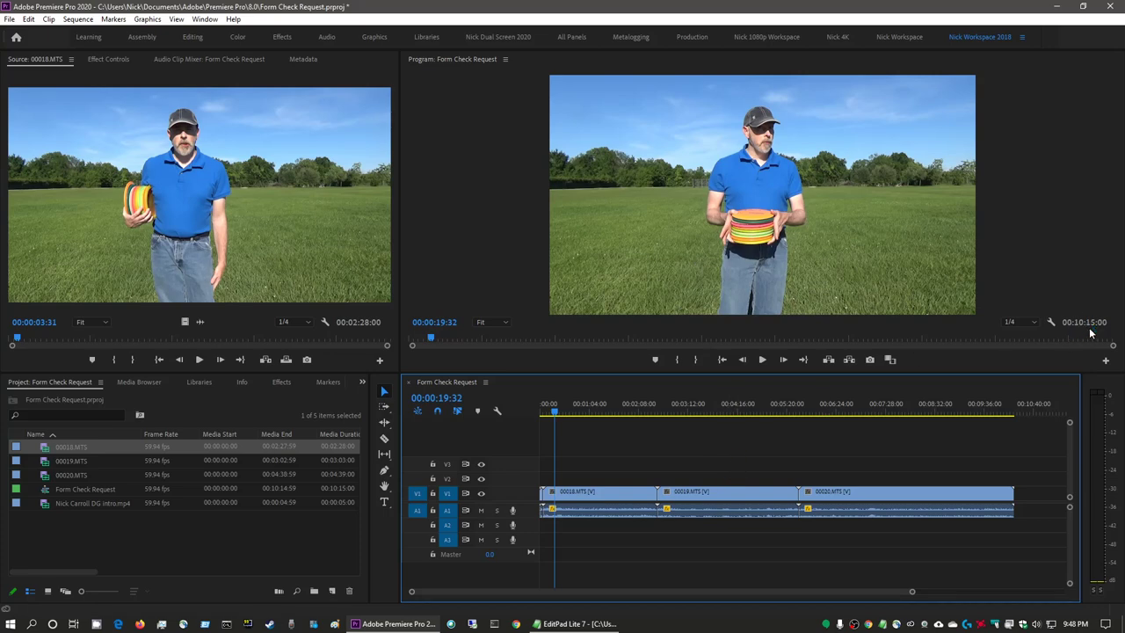
left_click(805, 225)
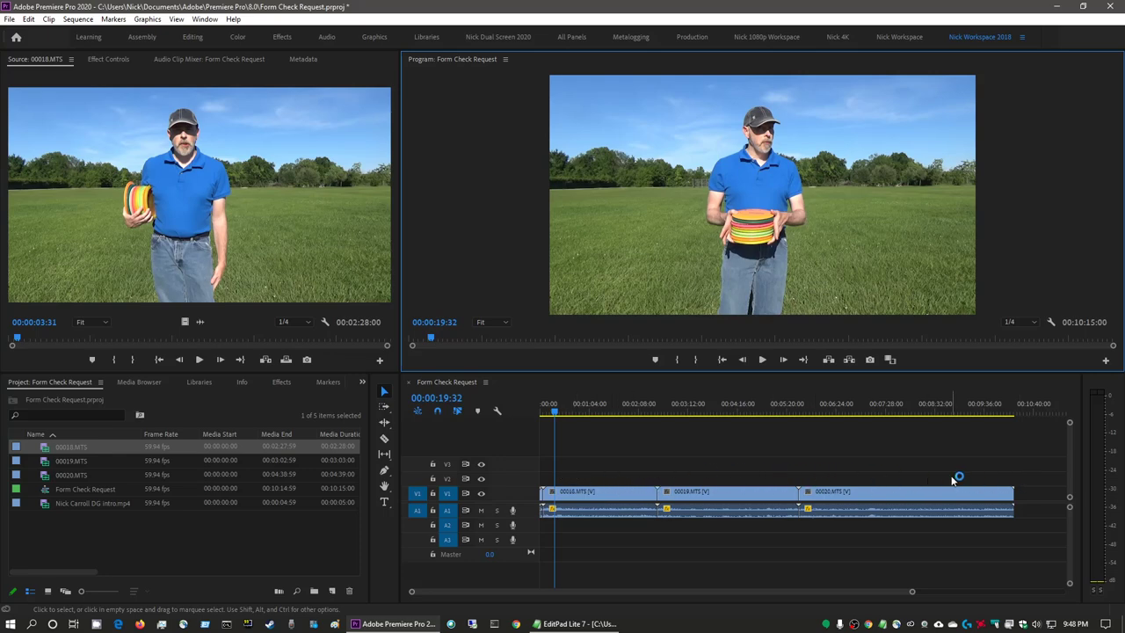
left_click(592, 464)
key("Home")
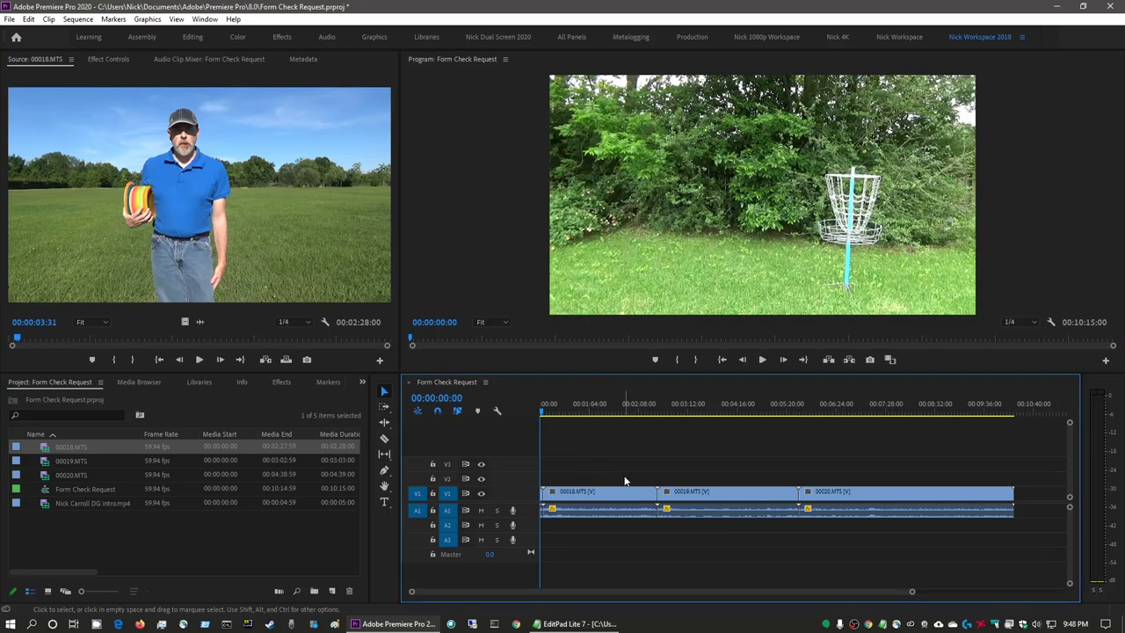
key("space")
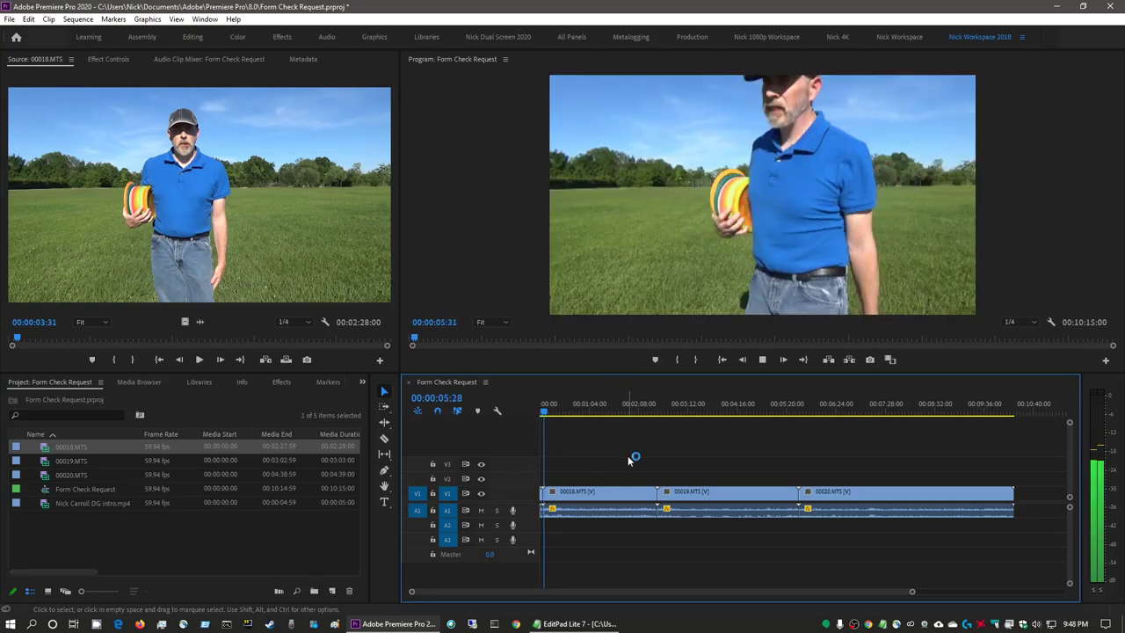
key("space")
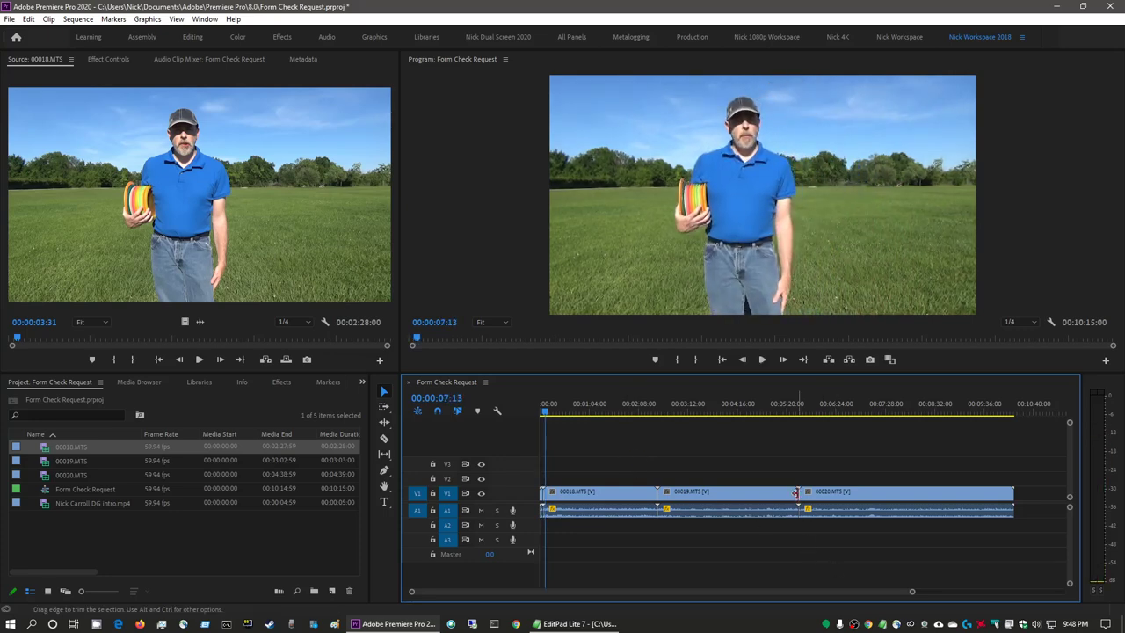
key("backslash")
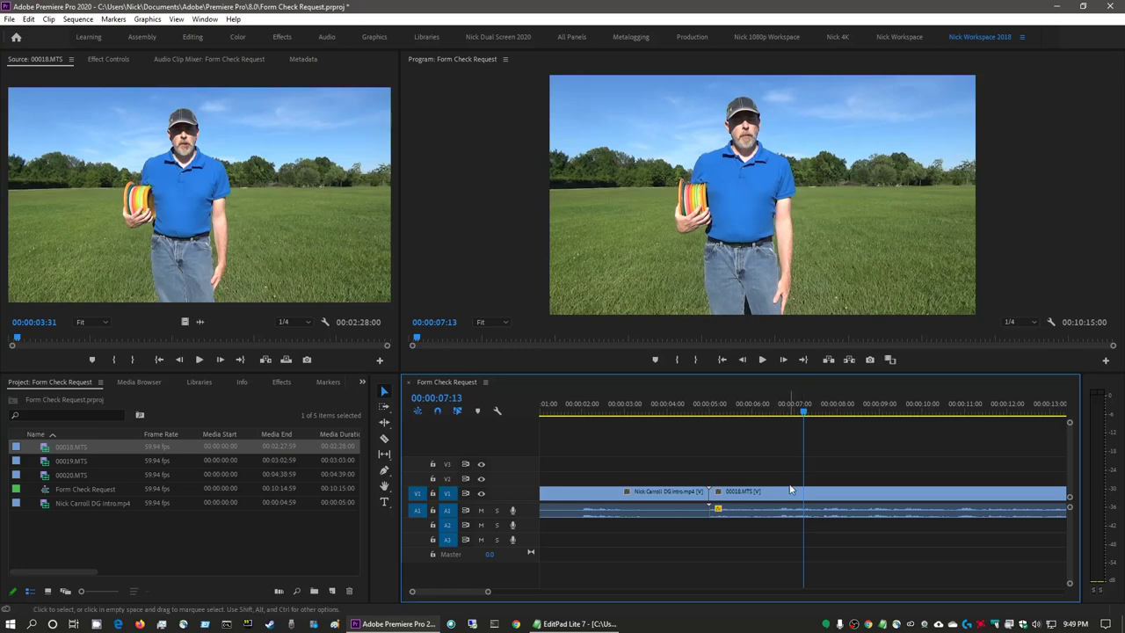
left_click_drag(806, 417, 783, 423)
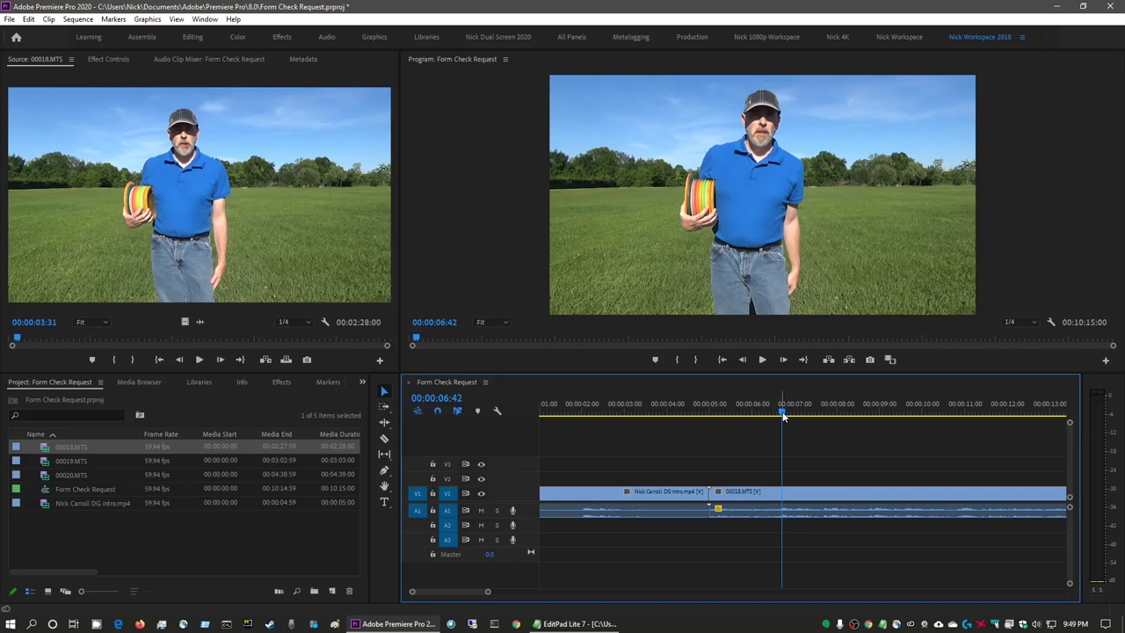
Split 00018.MTS with the Razor Tool at the playhead's cut point.
left_click_drag(783, 412, 768, 411)
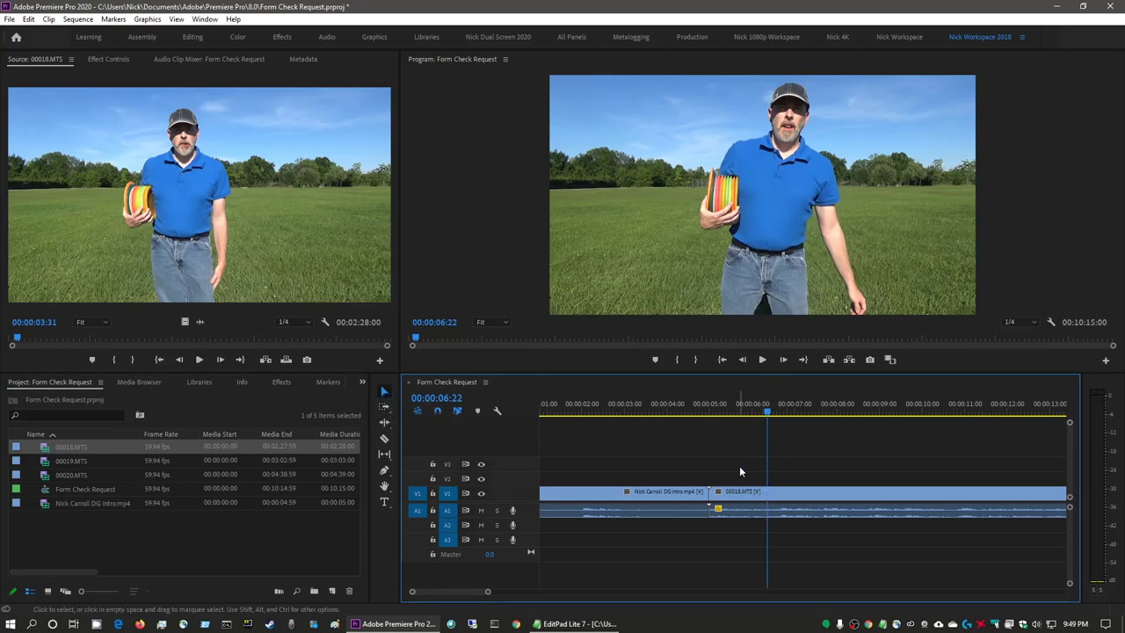
left_click(384, 439)
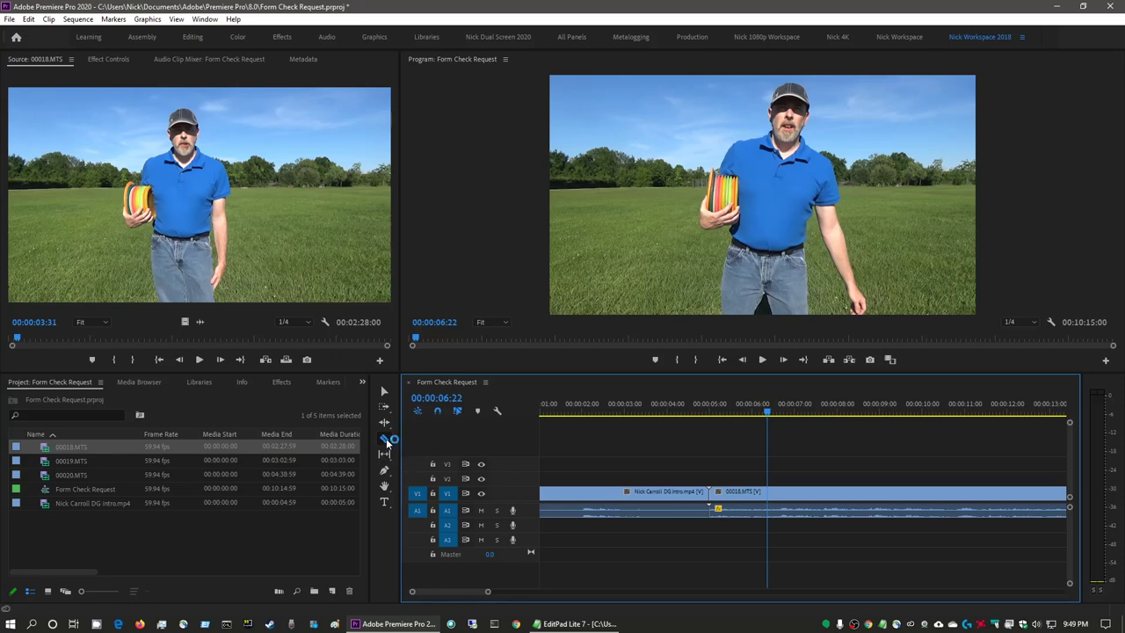
left_click(768, 495)
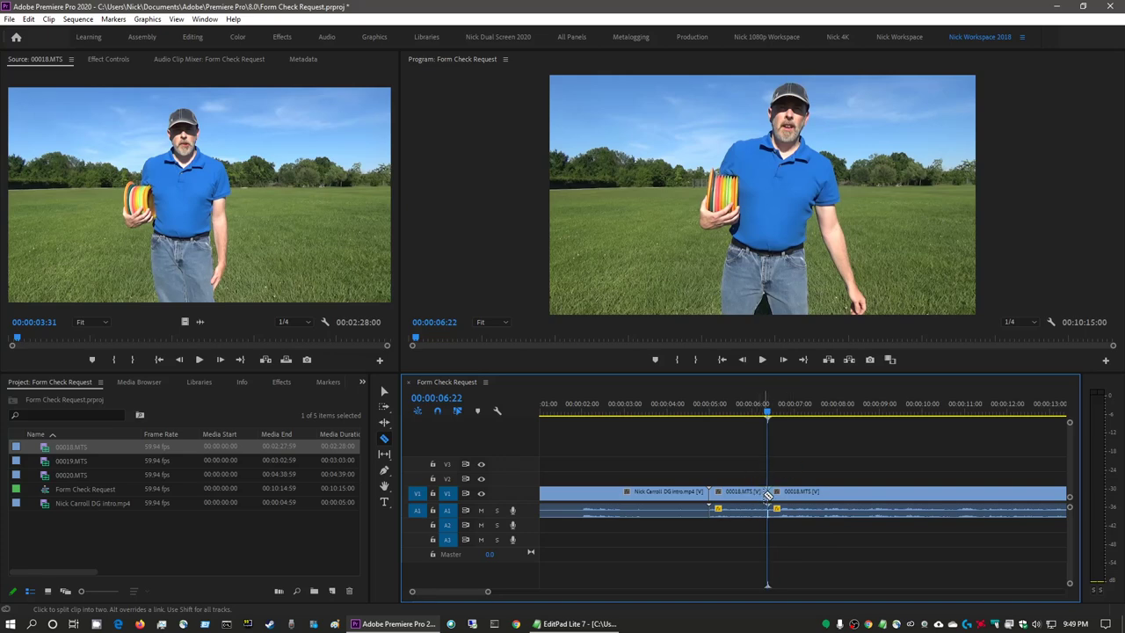
left_click(763, 495)
key("ctrl+z")
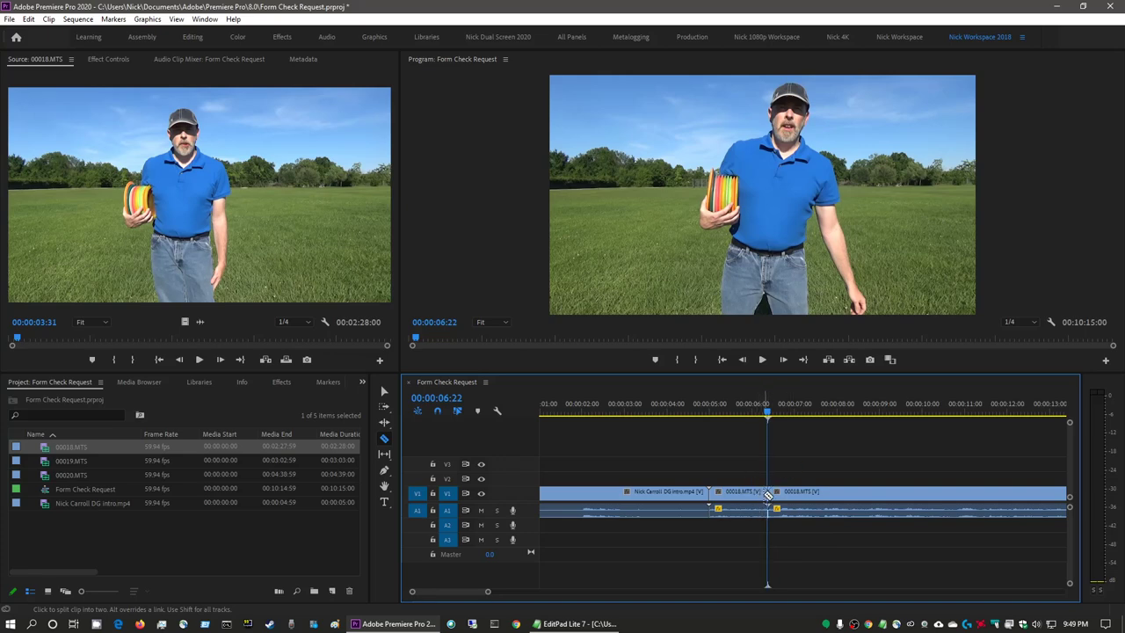
Ripple Delete the unwanted front piece of 00018.MTS so no gap remains.
left_click(387, 396)
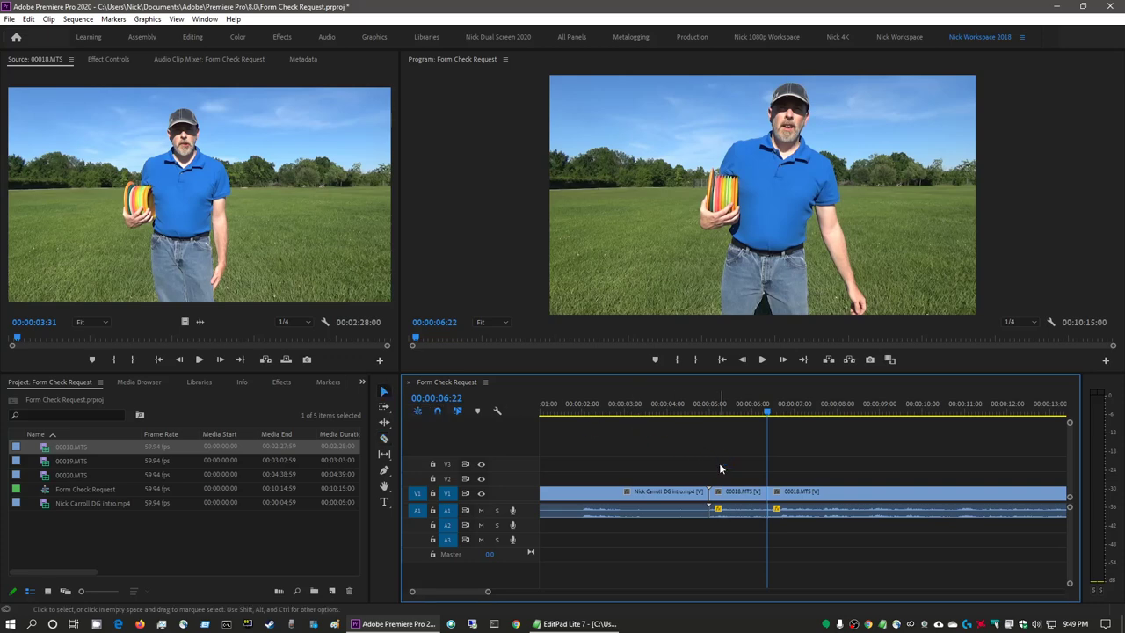
left_click(730, 497)
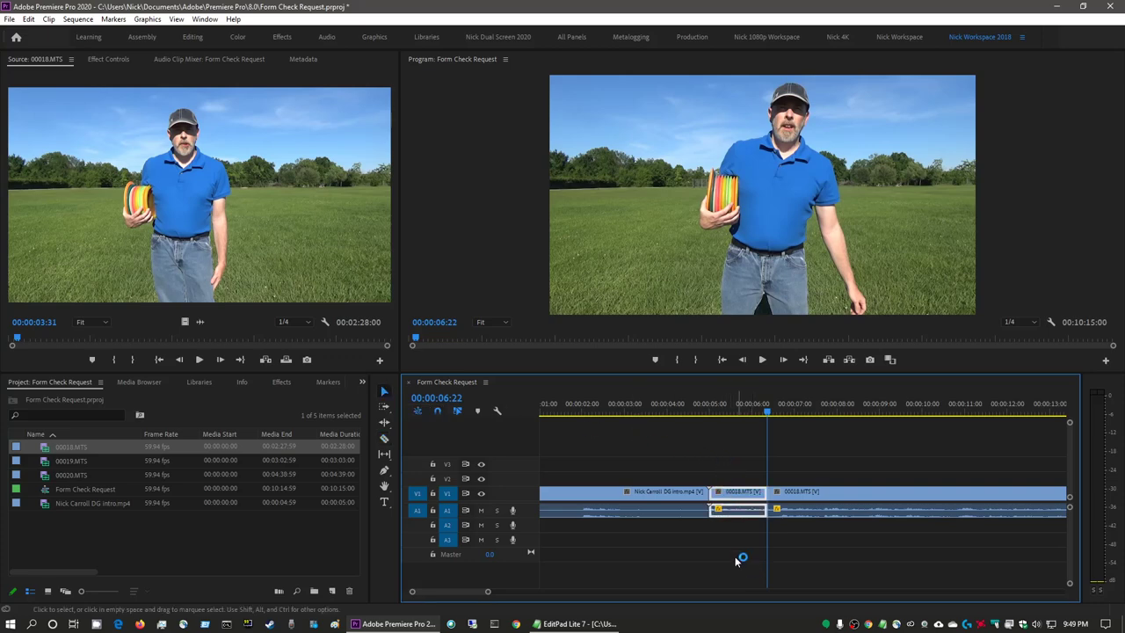
right_click(743, 500)
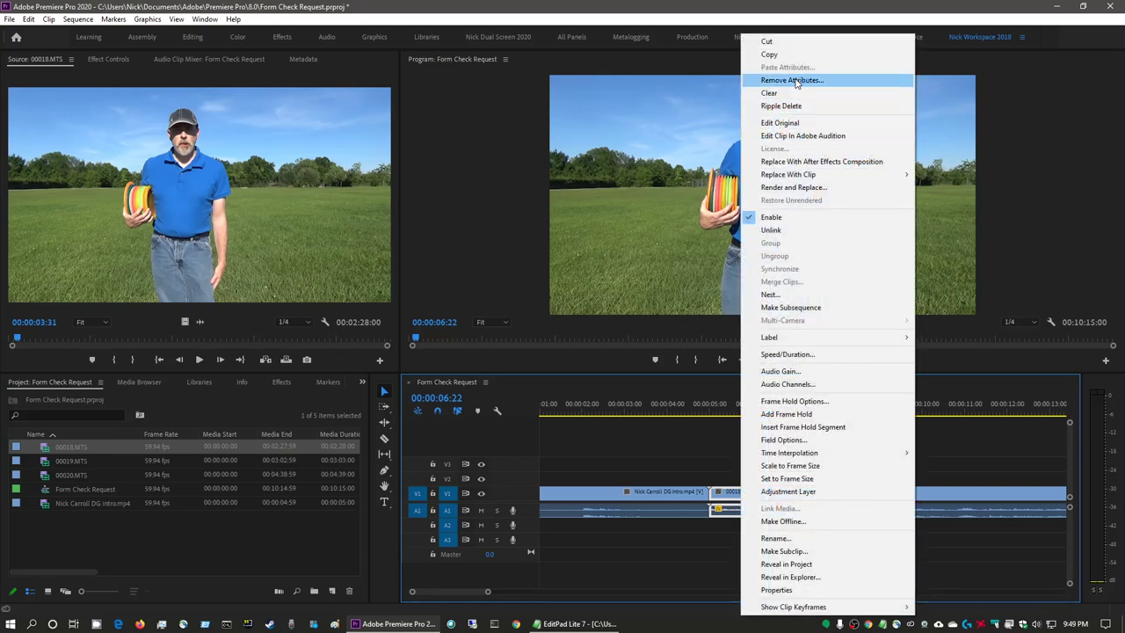
left_click(772, 42)
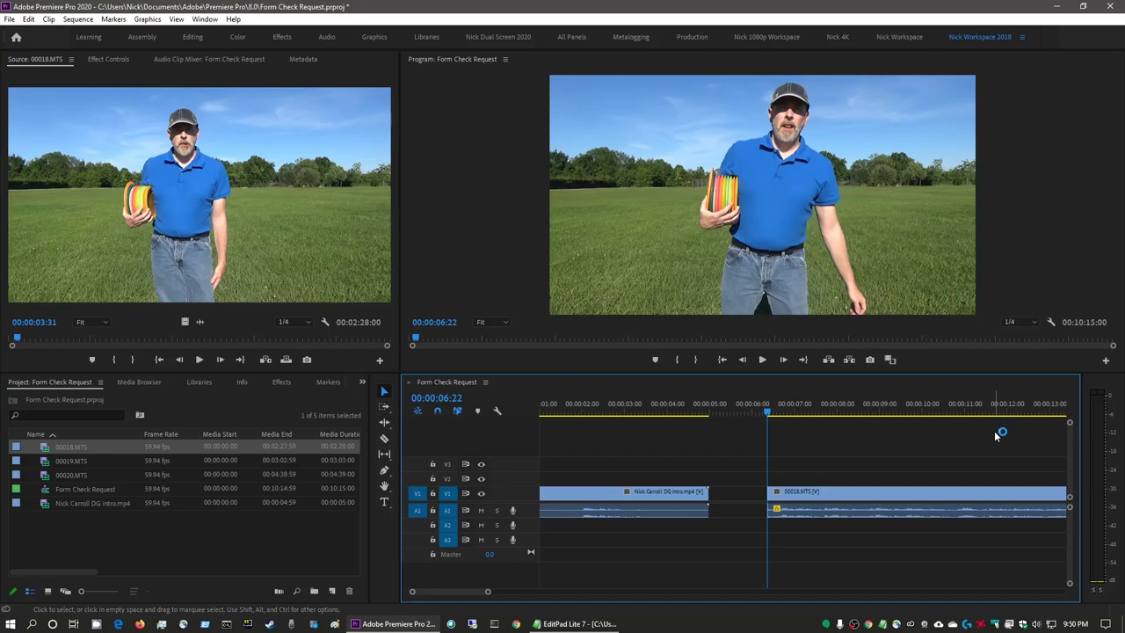
key("ctrl+z")
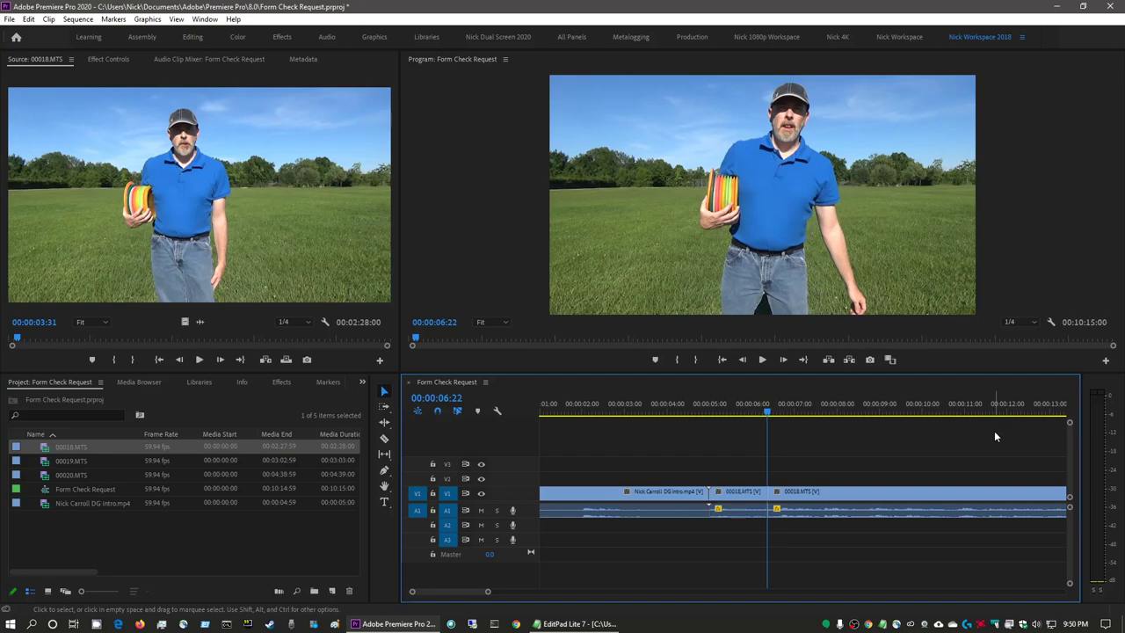
right_click(735, 499)
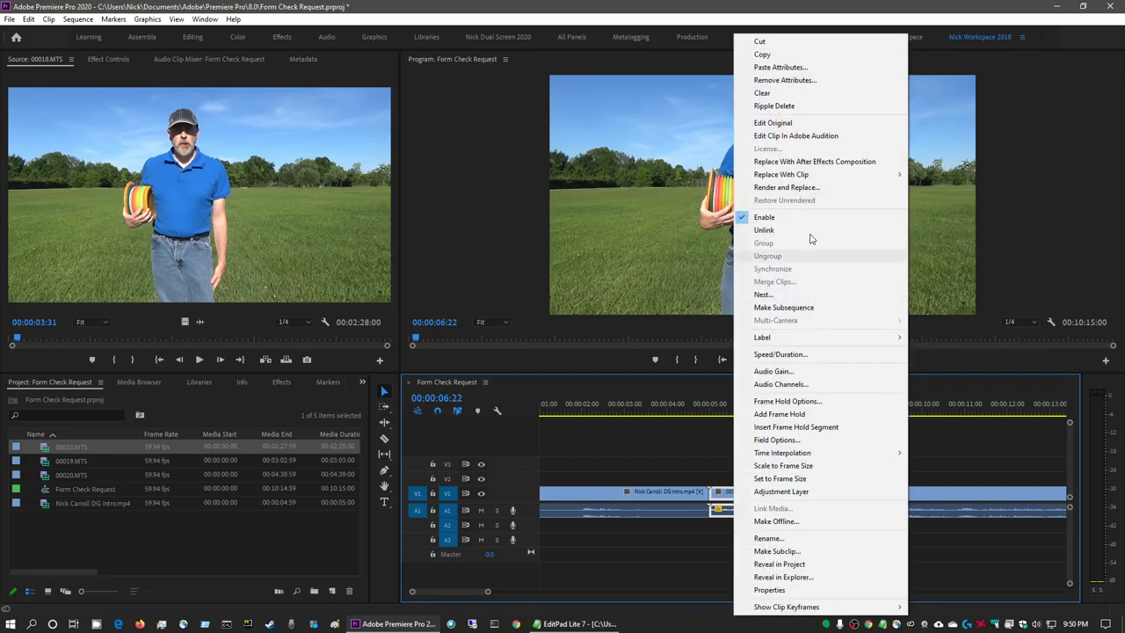
left_click(817, 106)
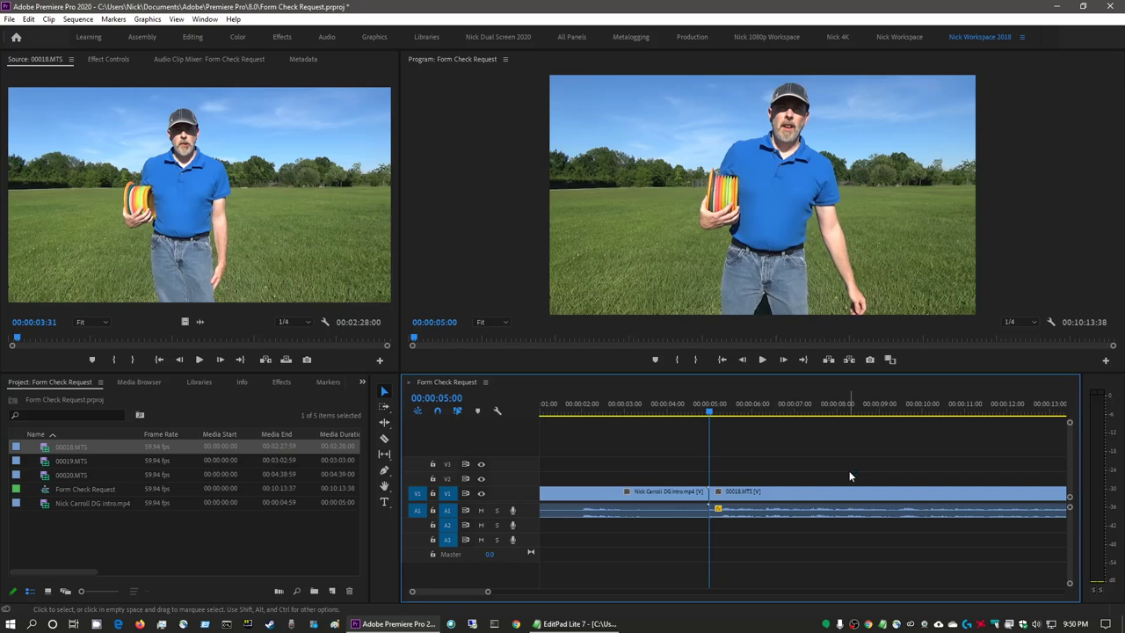
left_click(686, 406)
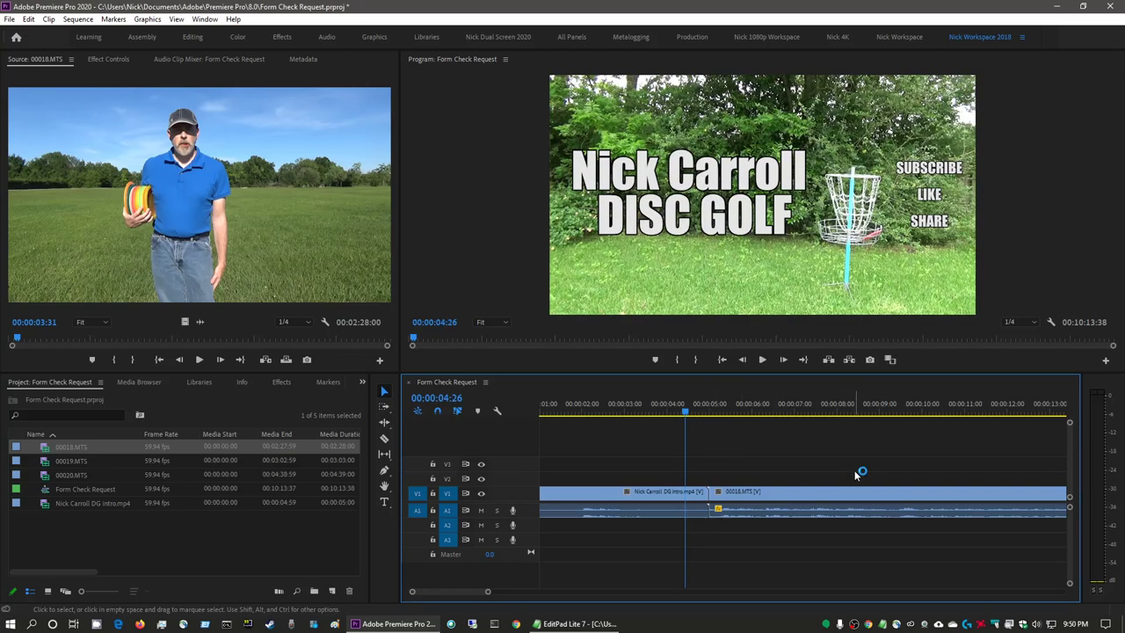
key("space")
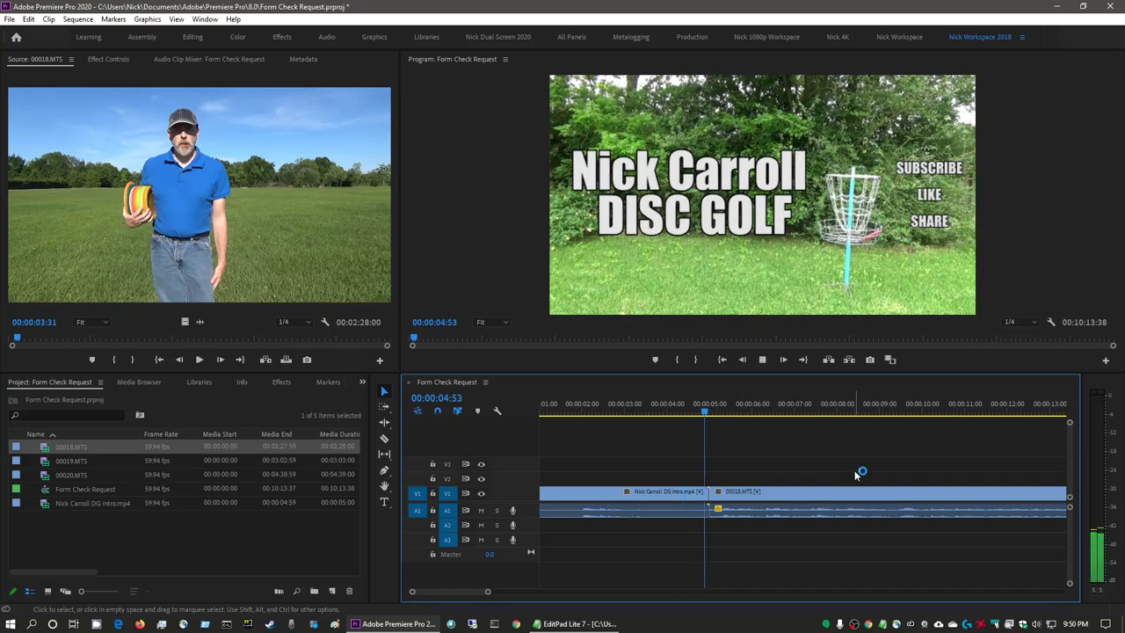
key("space")
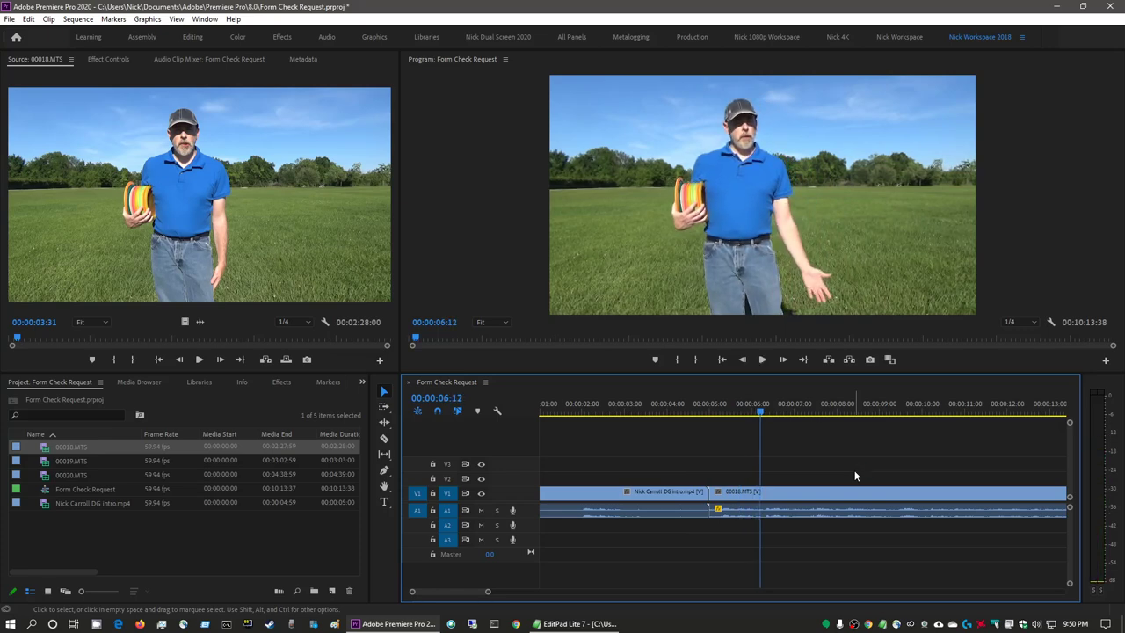
key("space")
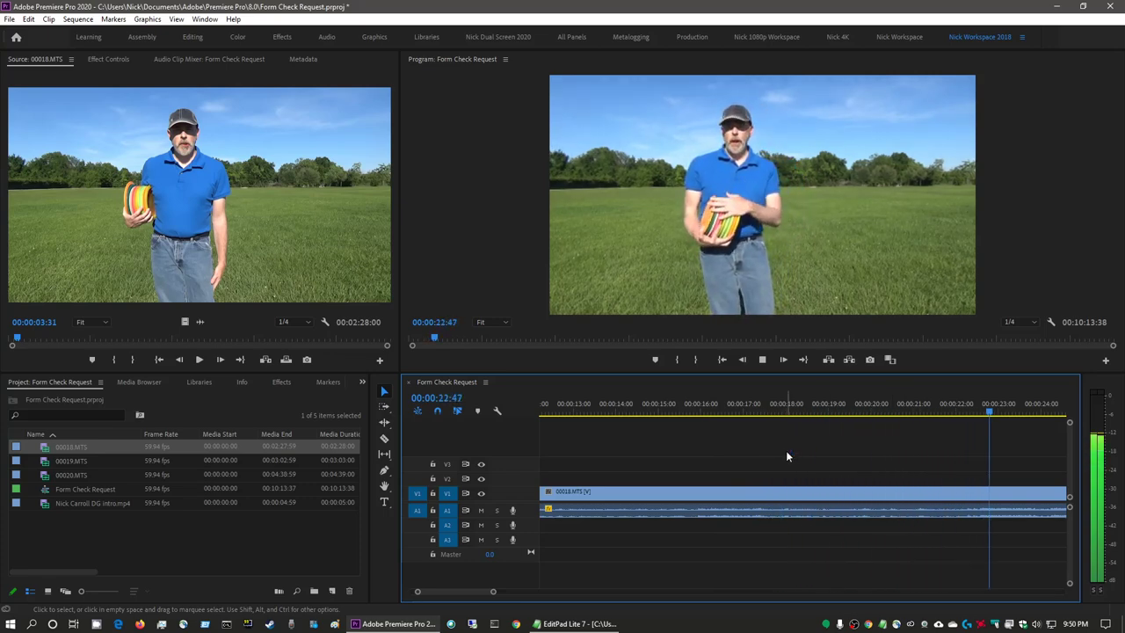
key("space")
key("backslash")
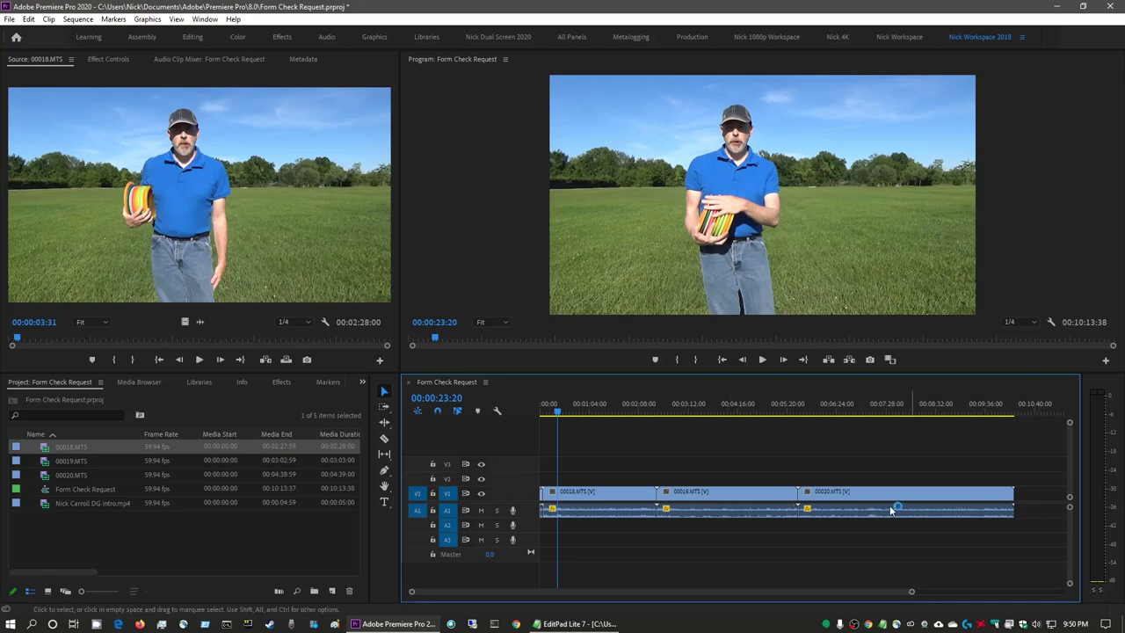
Select the 00018, 00019 and 00020.MTS clips and park the playhead at 00:02:21:40.
left_click(651, 410)
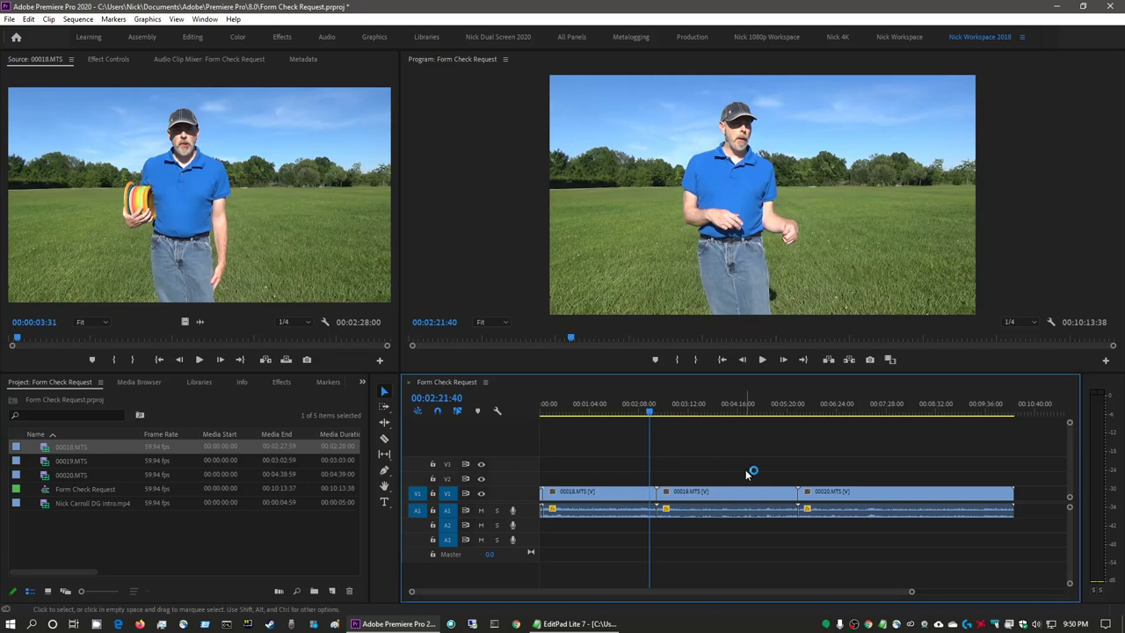
left_click(641, 408)
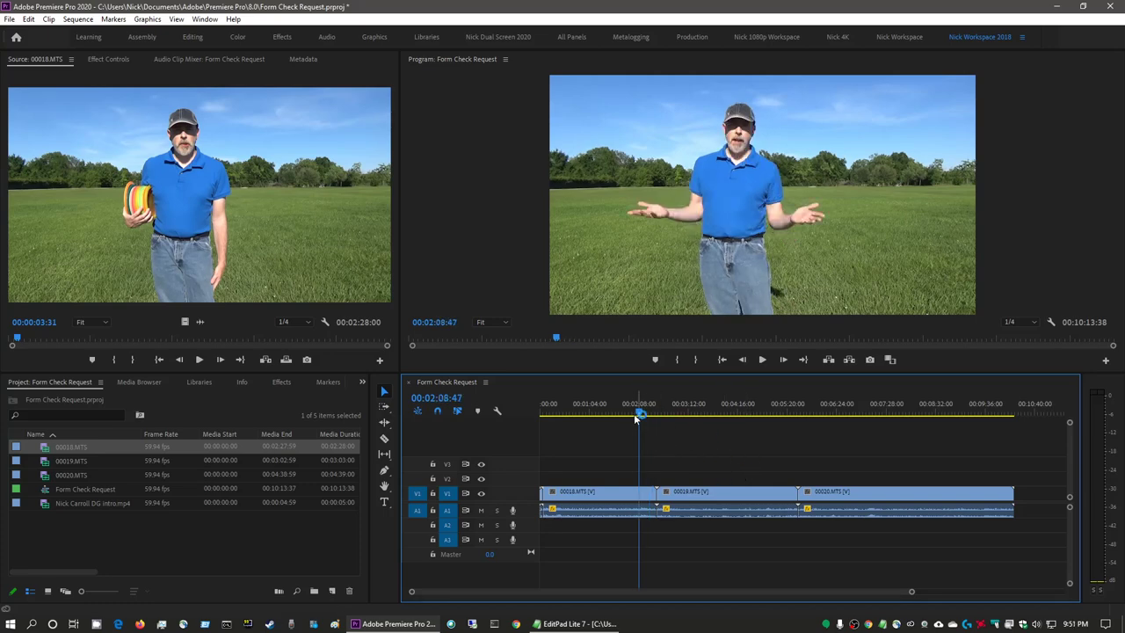
left_click(591, 495)
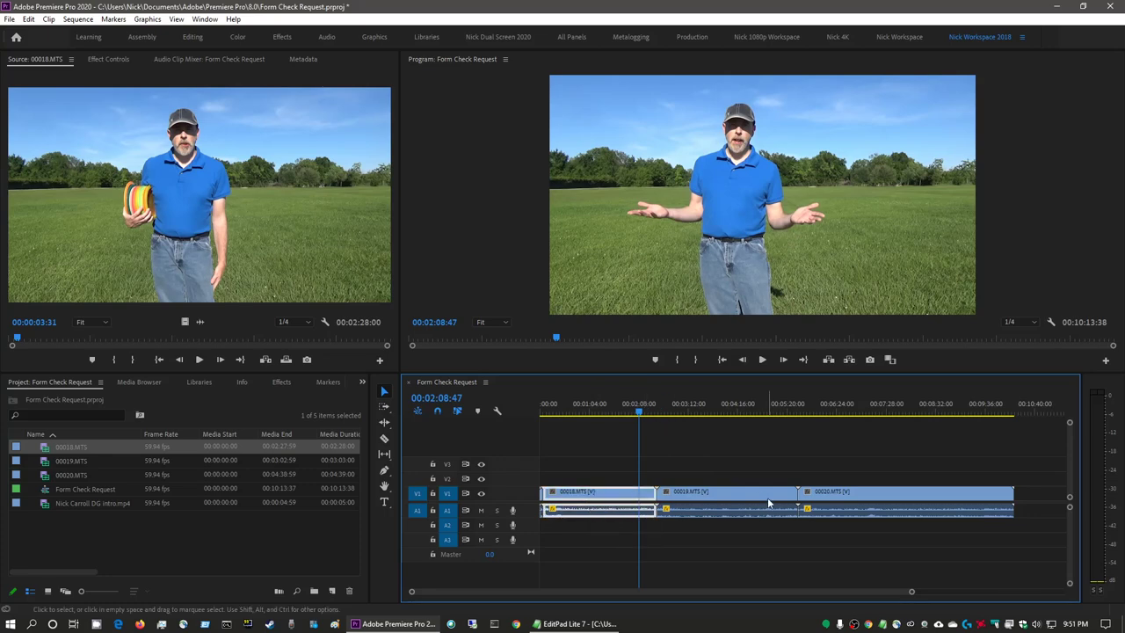
left_click(744, 495)
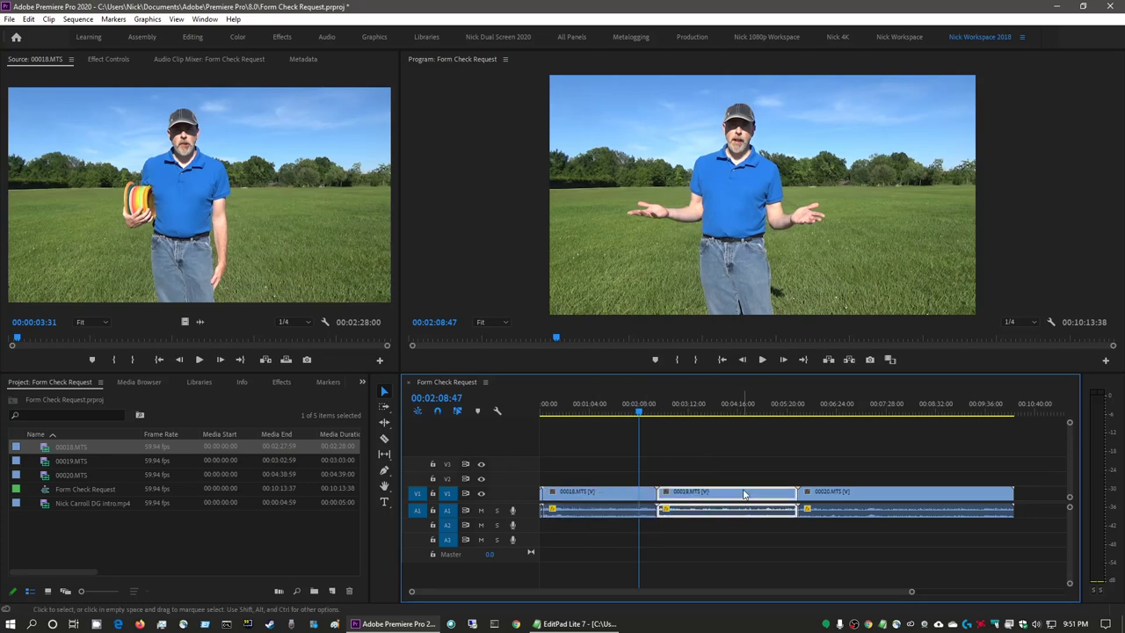
left_click(909, 495)
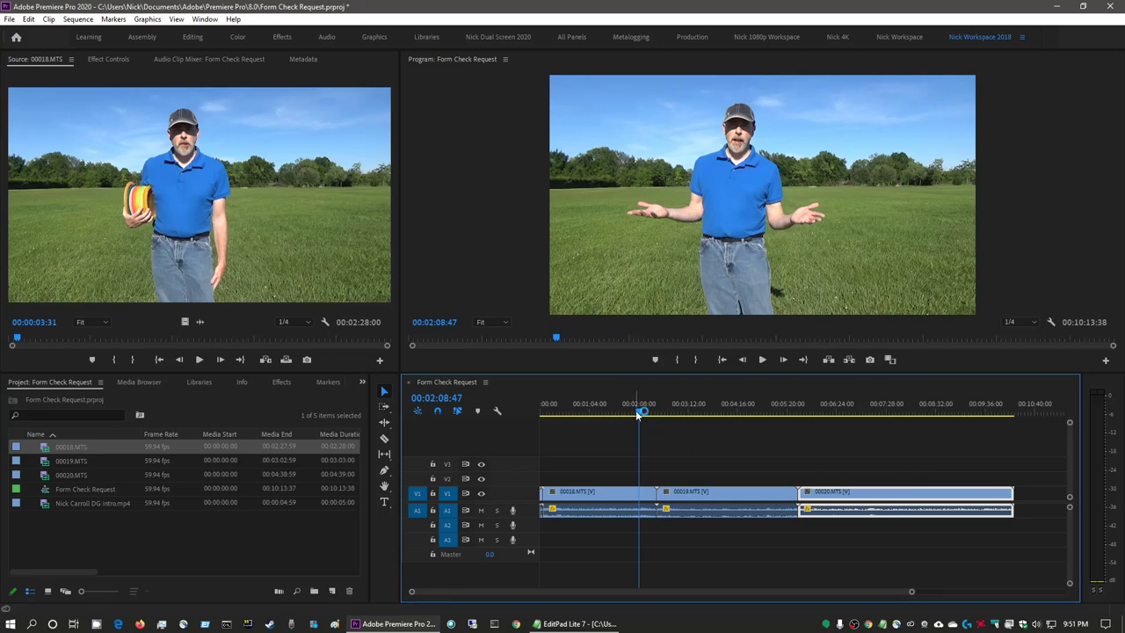
left_click_drag(639, 415, 650, 415)
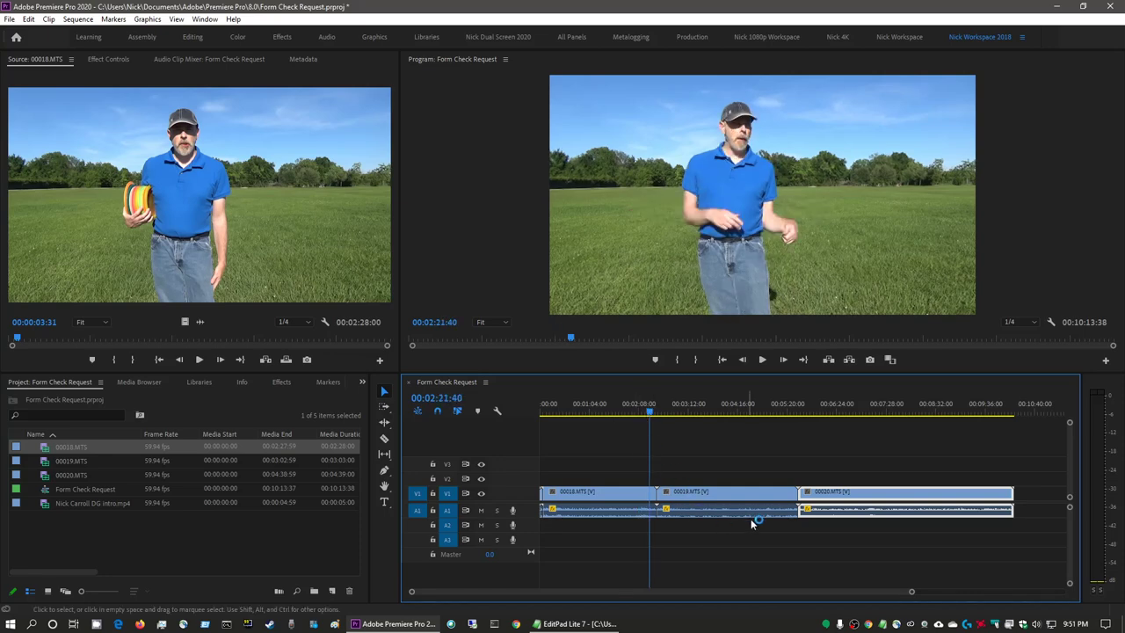
Zoom in and play the end of 00018.MTS to pin down the first cut point.
key("backslash")
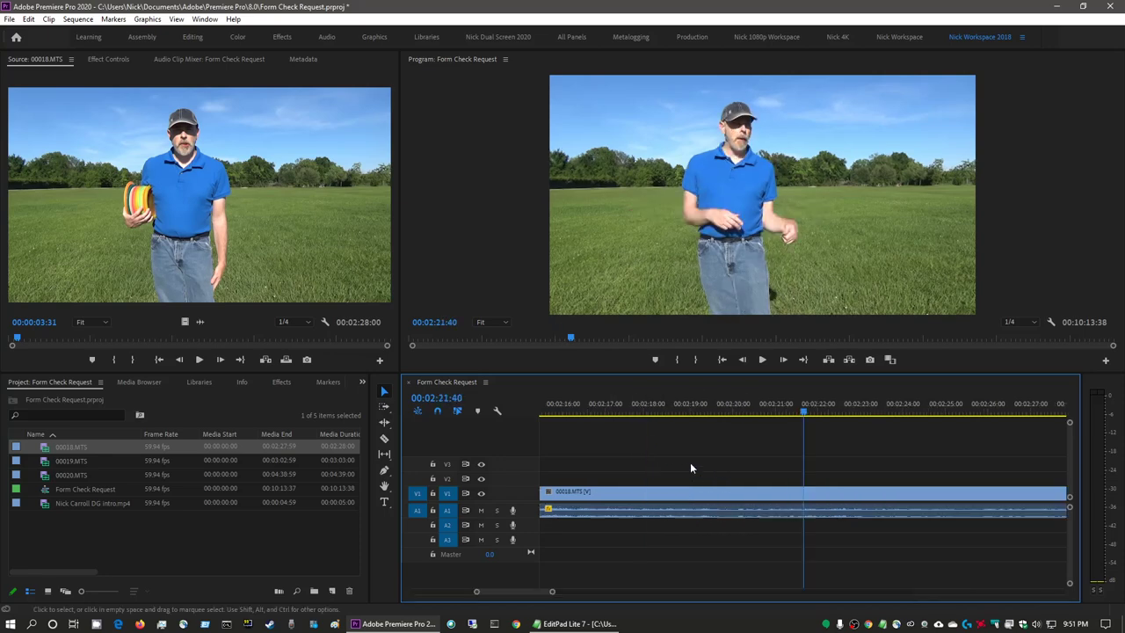
key("Down")
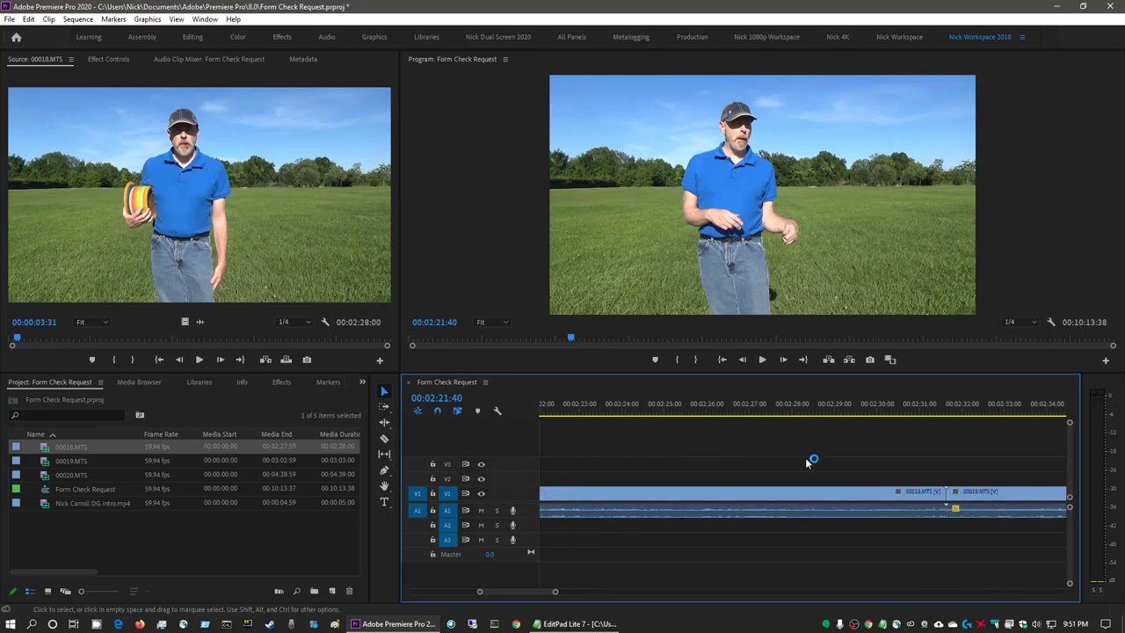
key("space")
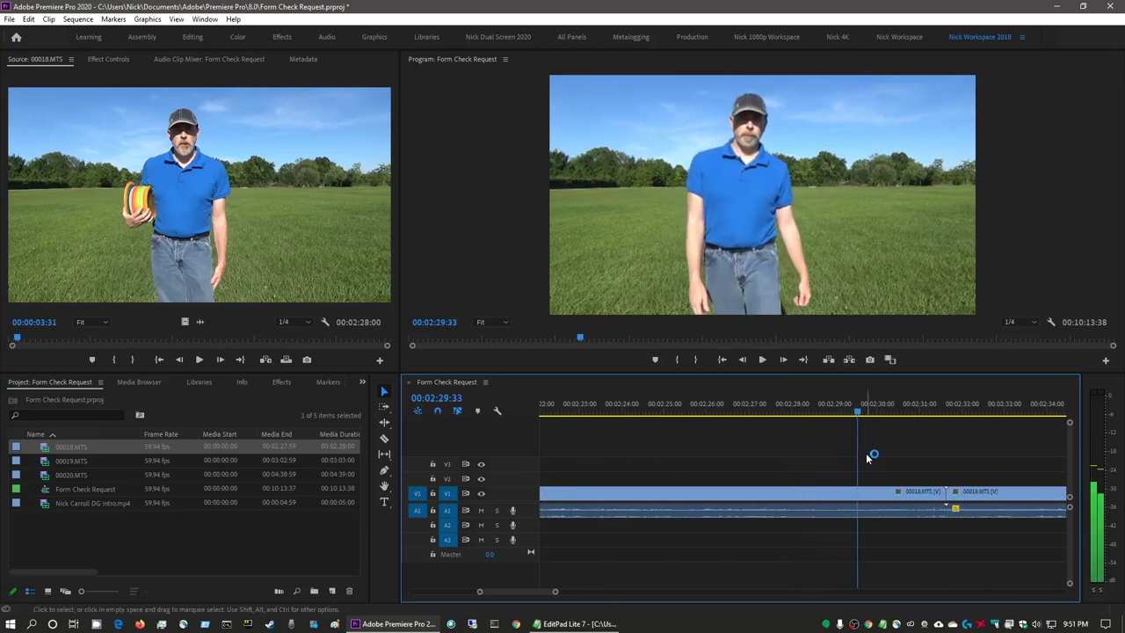
key("j")
key("j")
key("k")
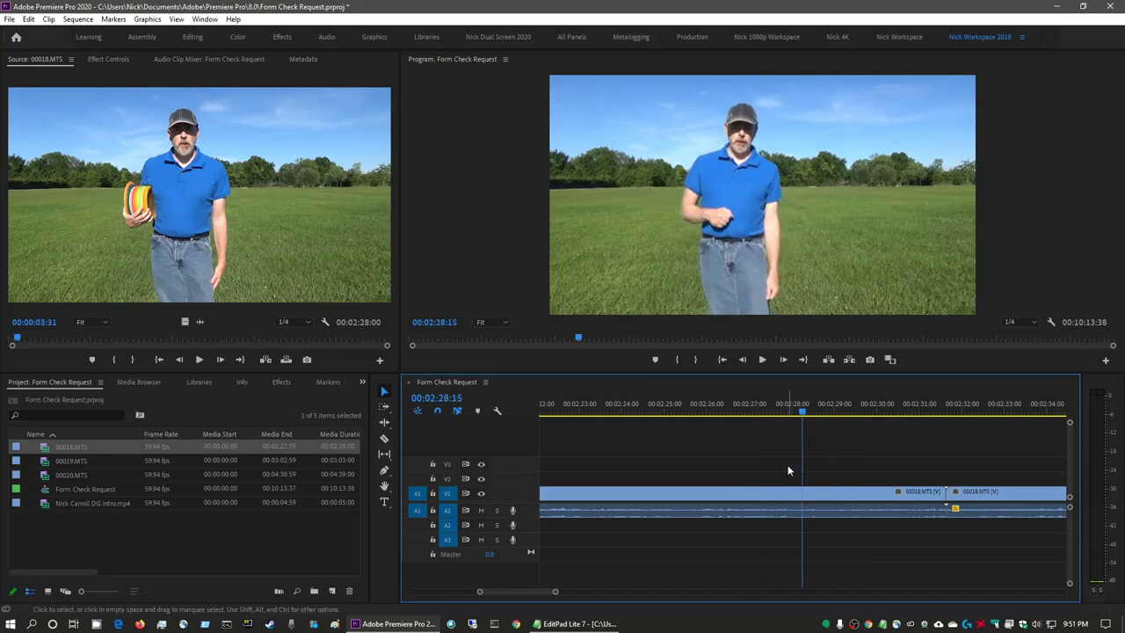
key("k")
left_click_drag(801, 416, 827, 416)
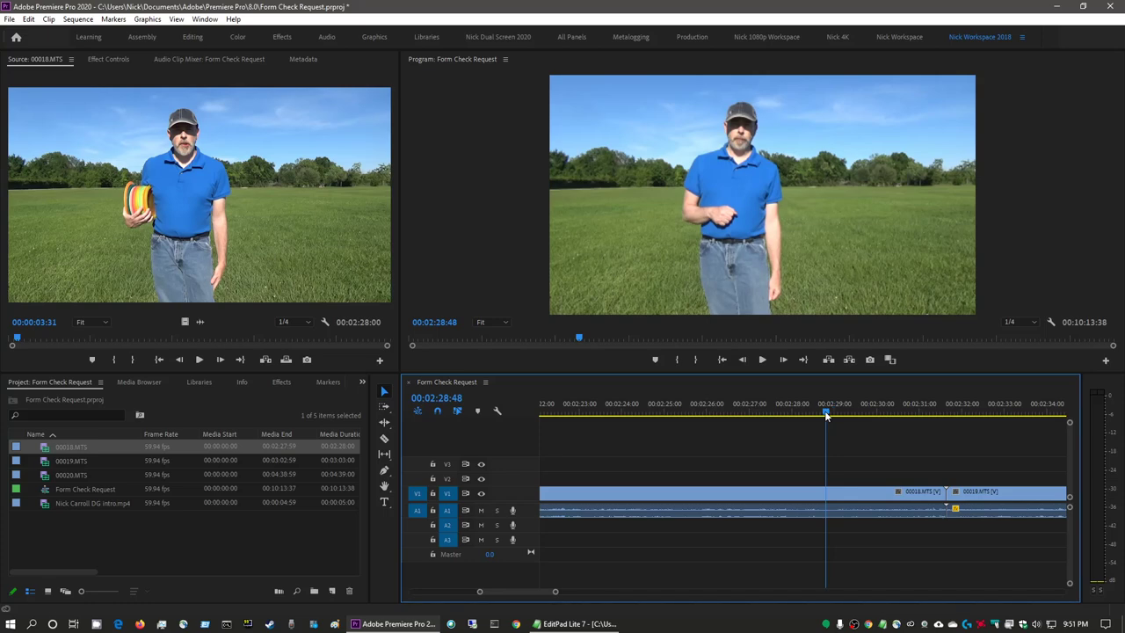
Razor 00018.MTS at the playhead and ripple delete the segment after the cut.
key("c")
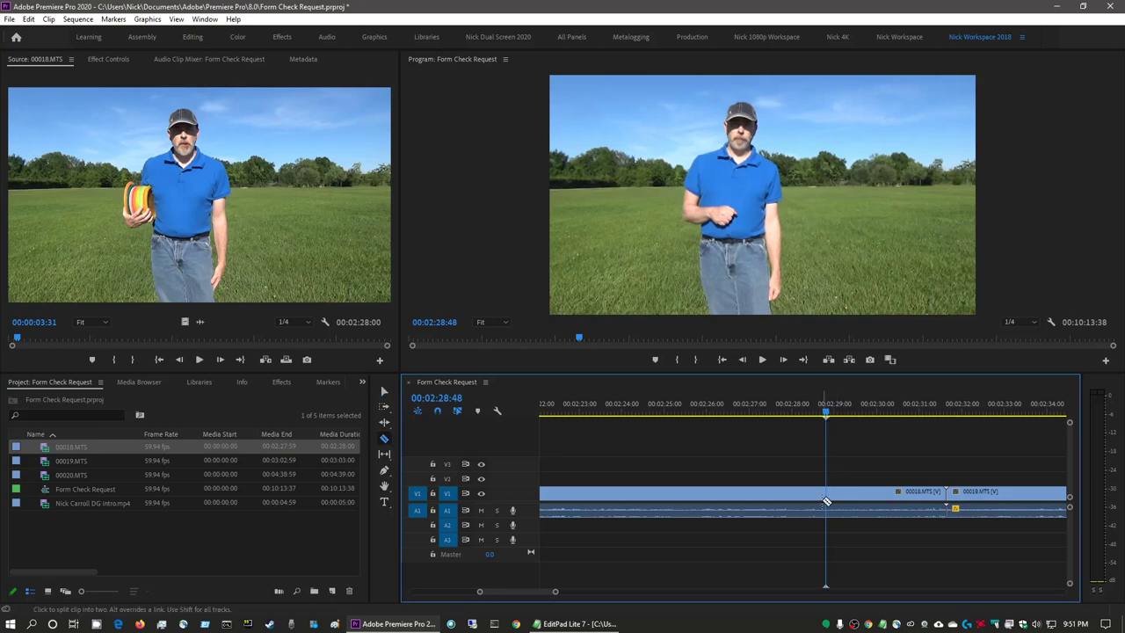
left_click(827, 501)
key("v")
right_click(867, 498)
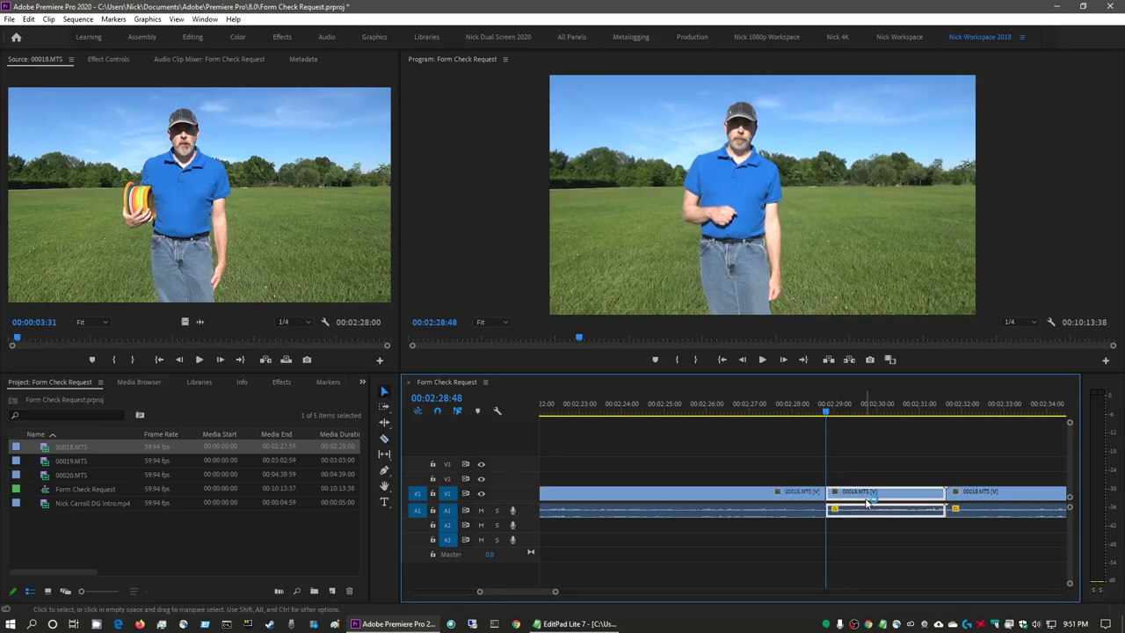
left_click(906, 105)
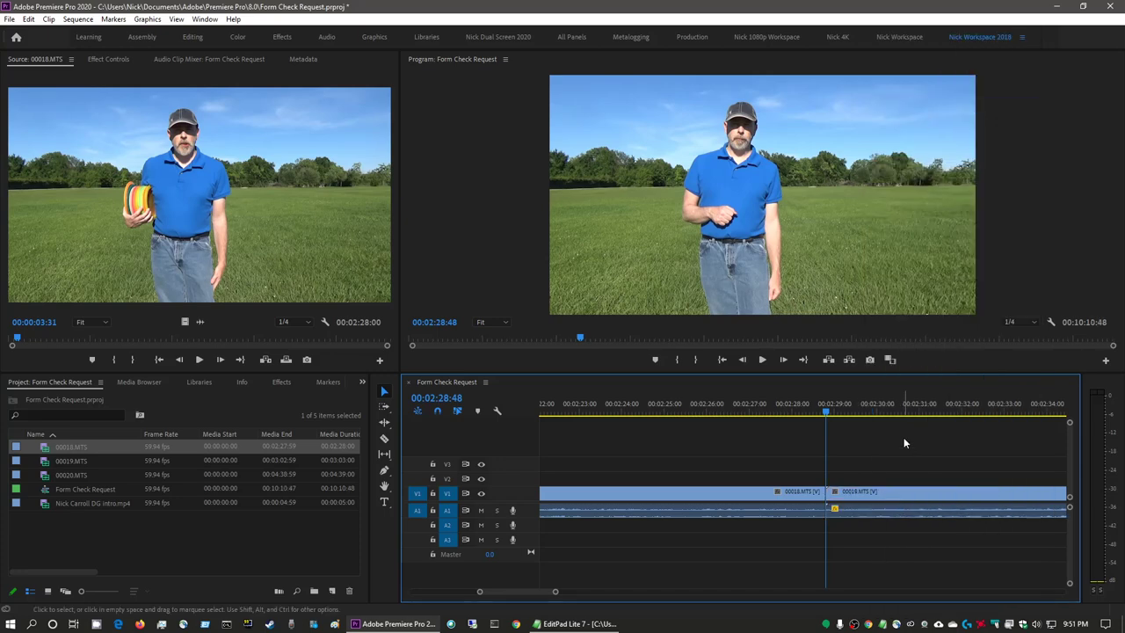
key("space")
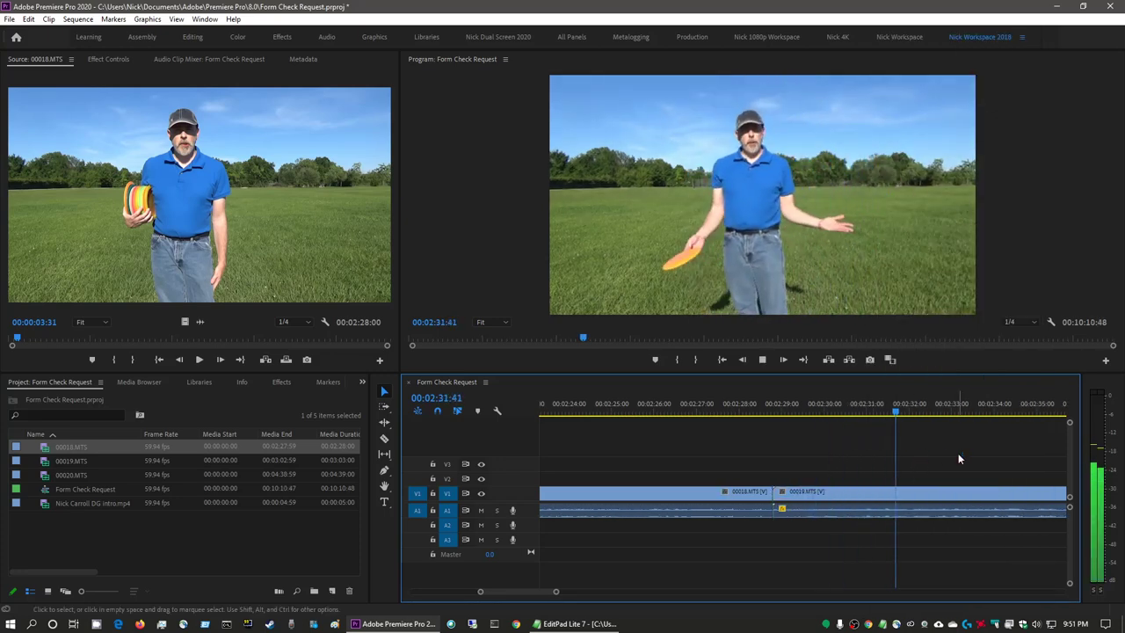
key("space")
Cut again at 00:02:30:40 and ripple delete the middle segment between the cuts.
left_click_drag(905, 413, 852, 415)
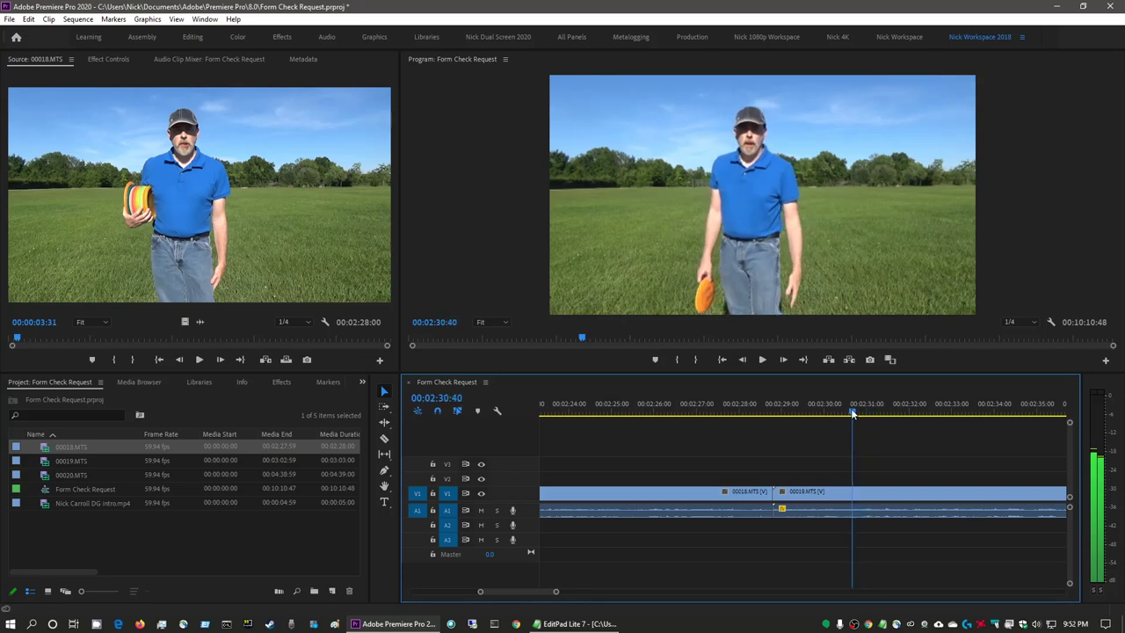
key("c")
left_click(855, 499)
key("v")
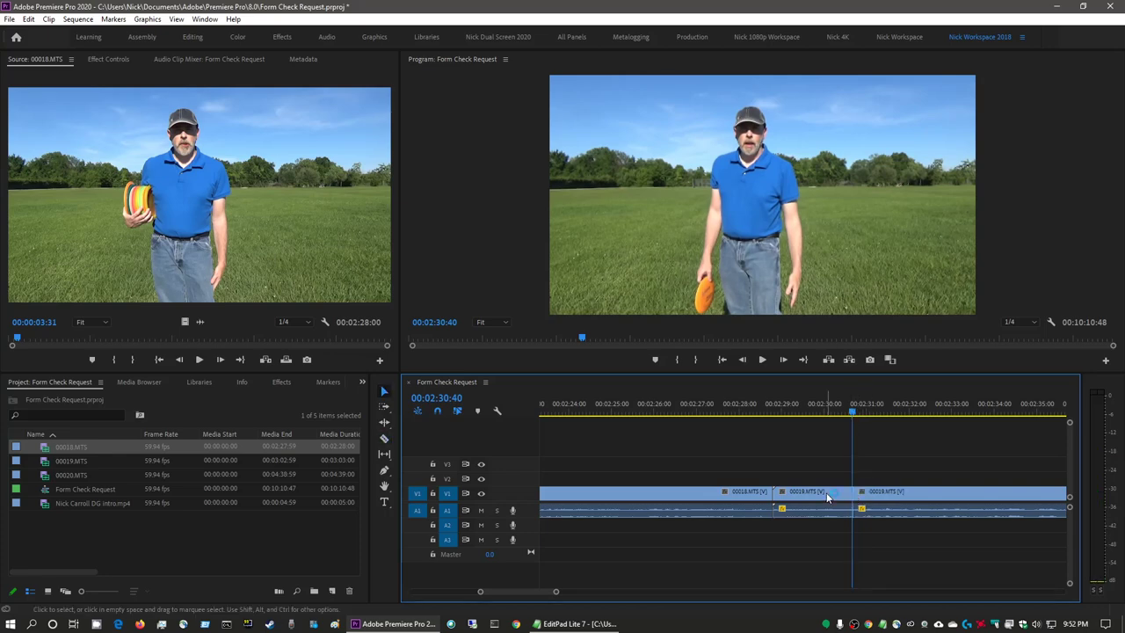
left_click(828, 497)
right_click(828, 498)
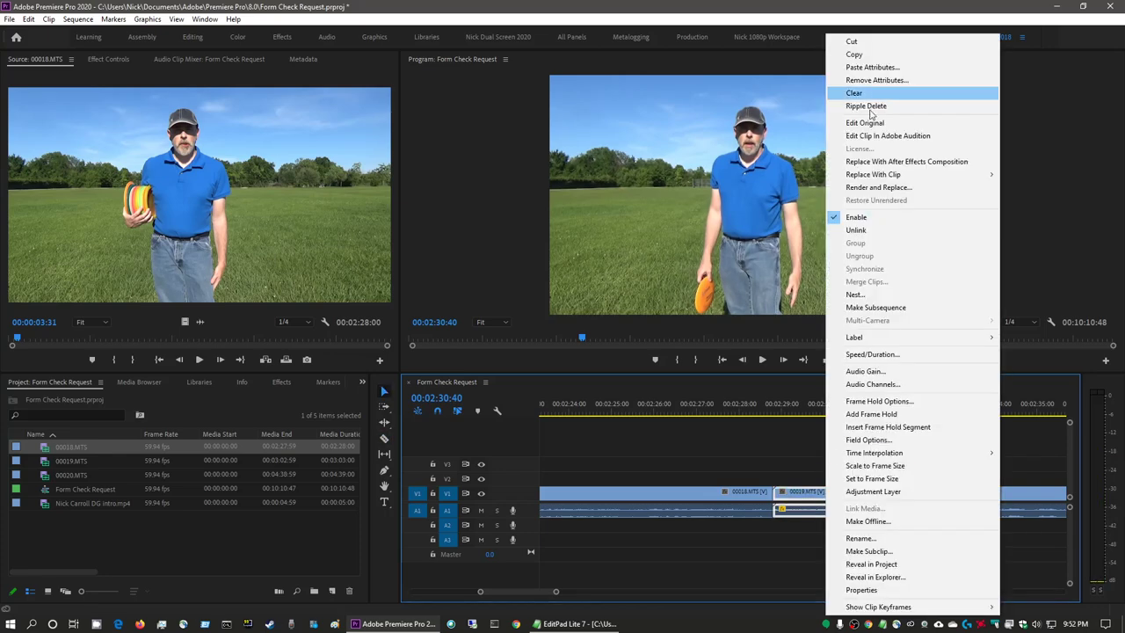
left_click(868, 107)
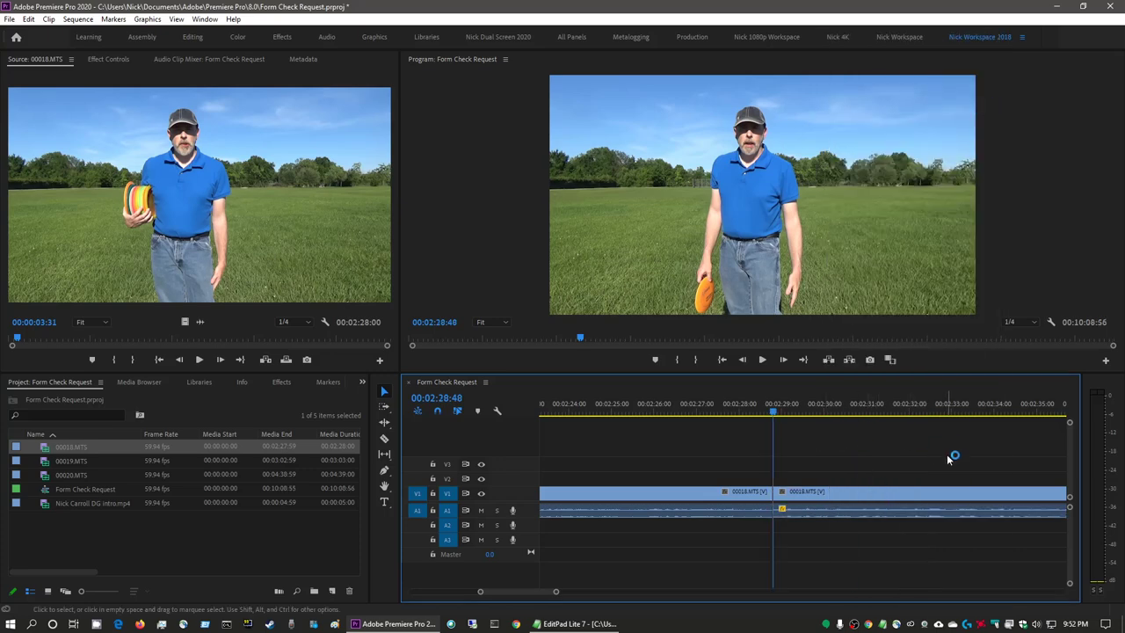
key("space")
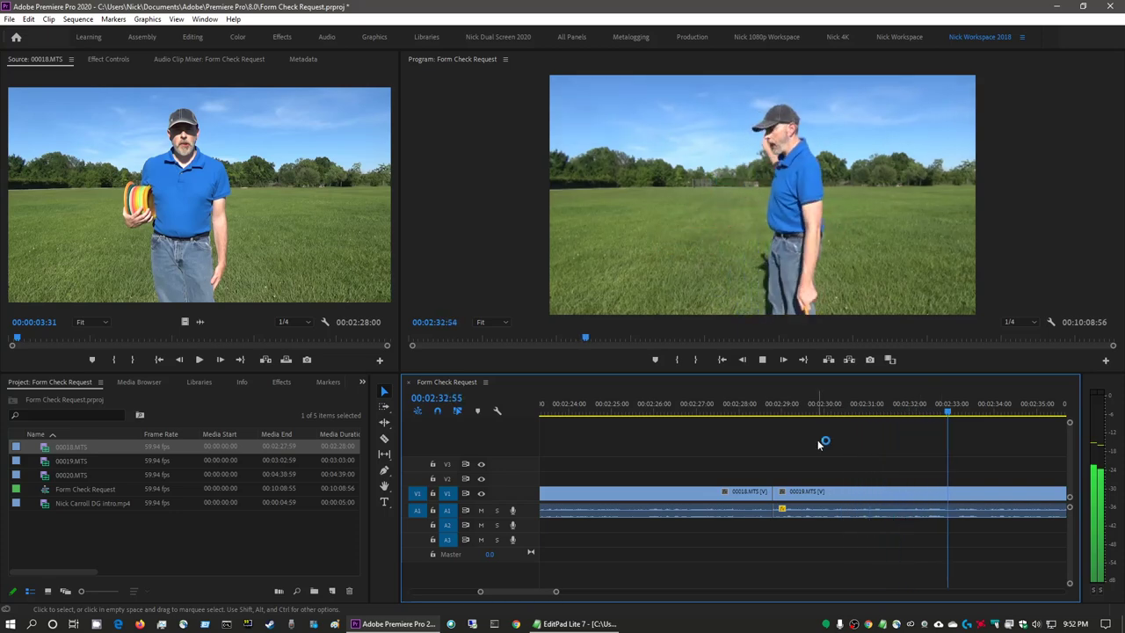
key("space")
Zoom in around 00:05:21:00 and play the footage to locate the 00019–00020.MTS cut point.
key("backslash")
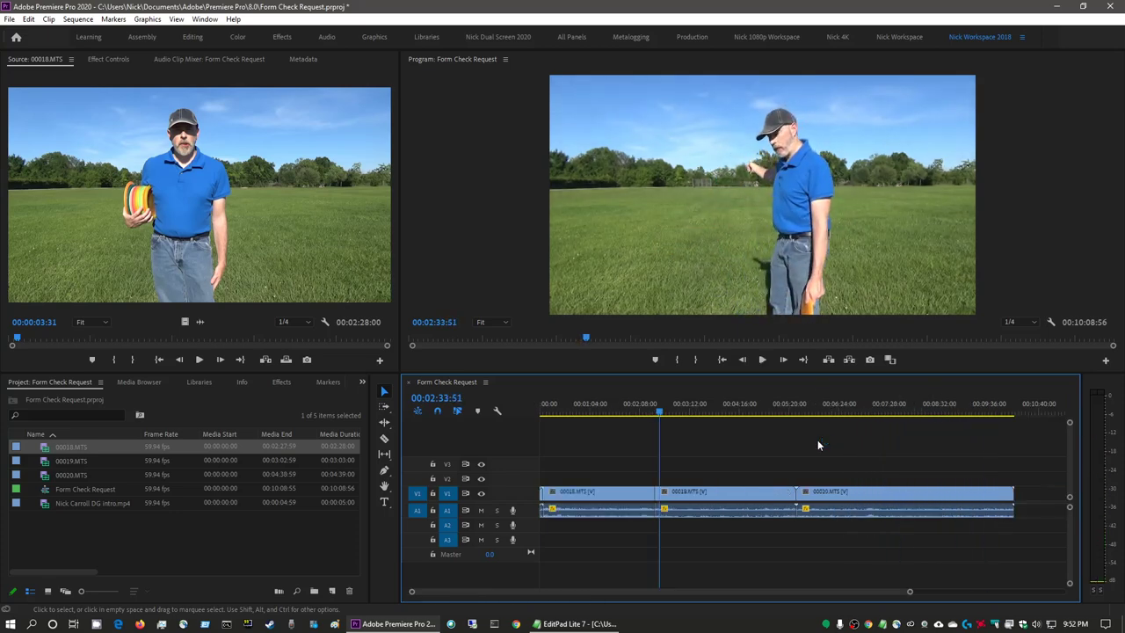
left_click(791, 418)
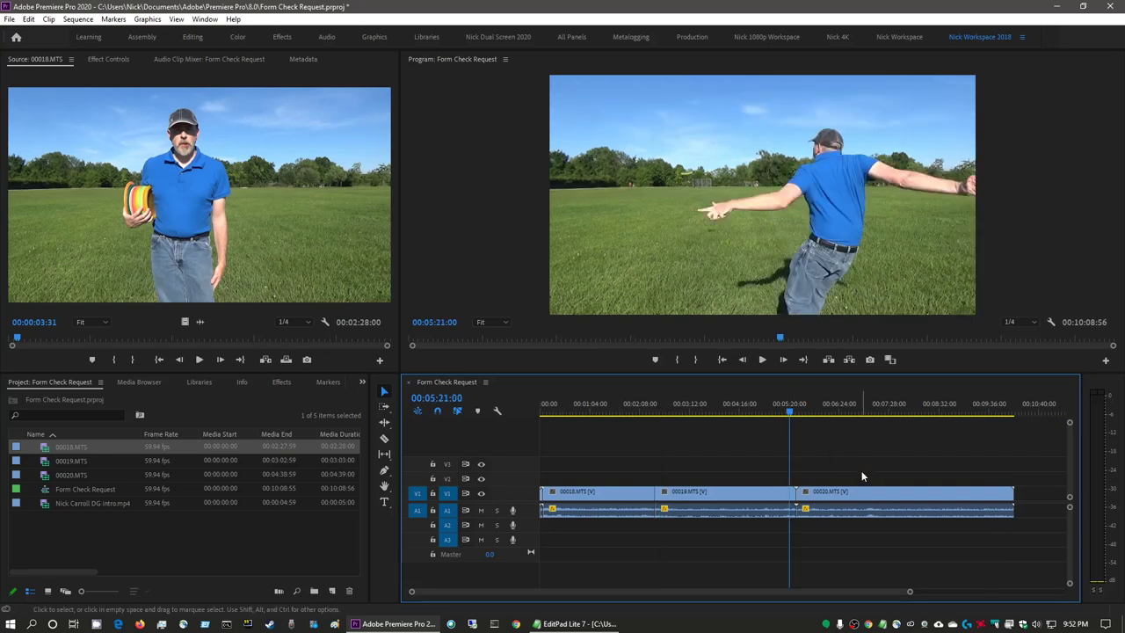
key("equal")
key("equal")
key("equal")
key("equal")
key("equal")
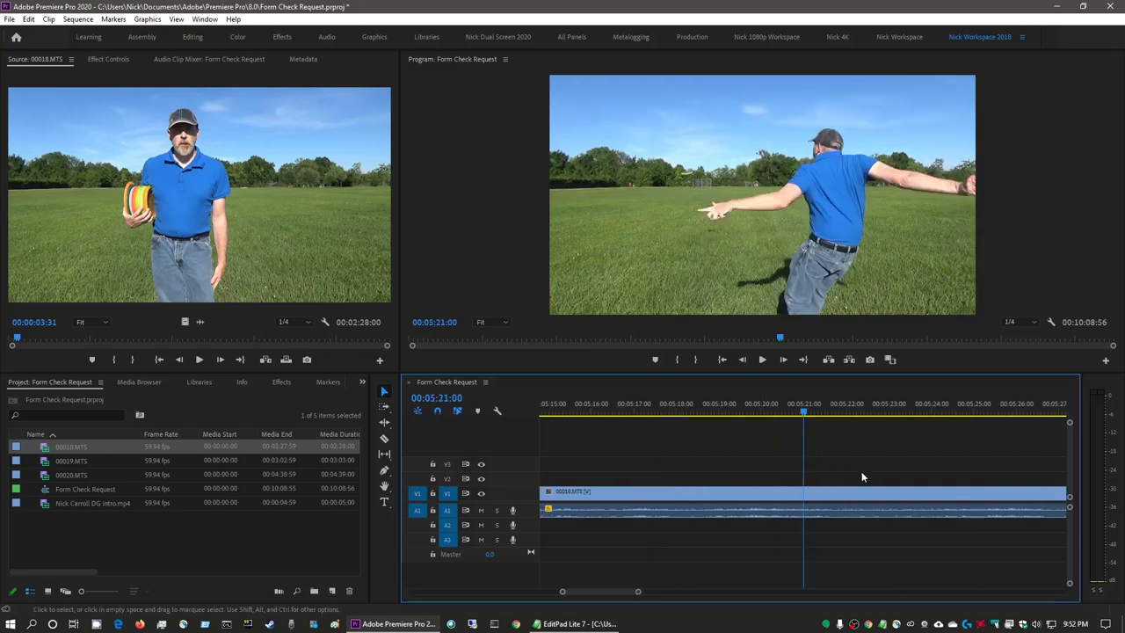
key("space")
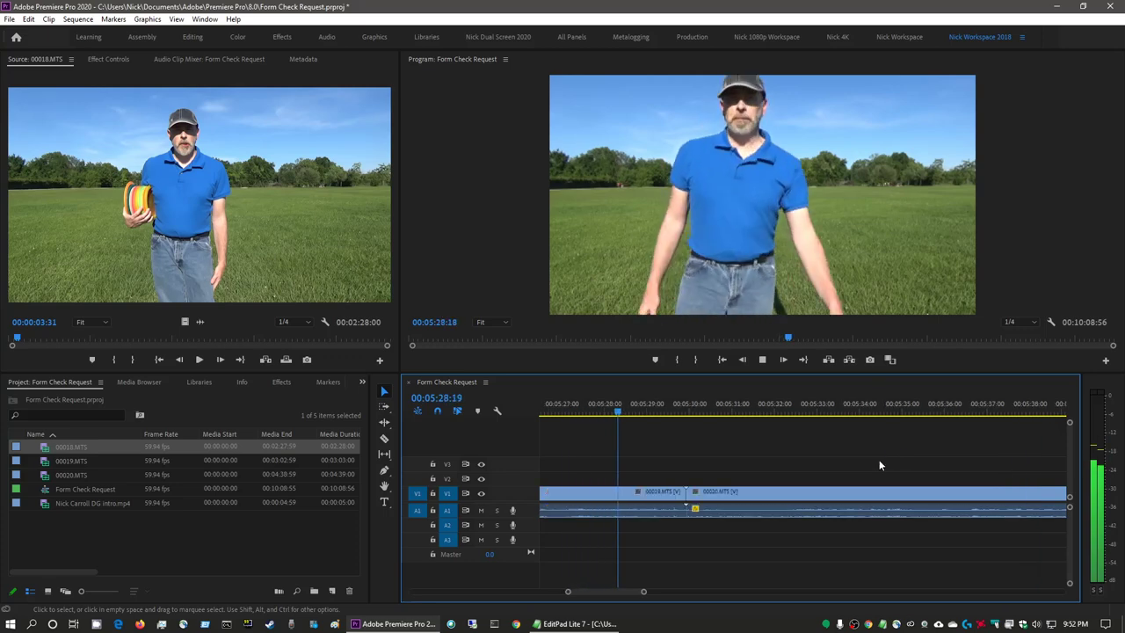
key("space")
scroll(660, 453, "up", 1)
left_click(578, 405)
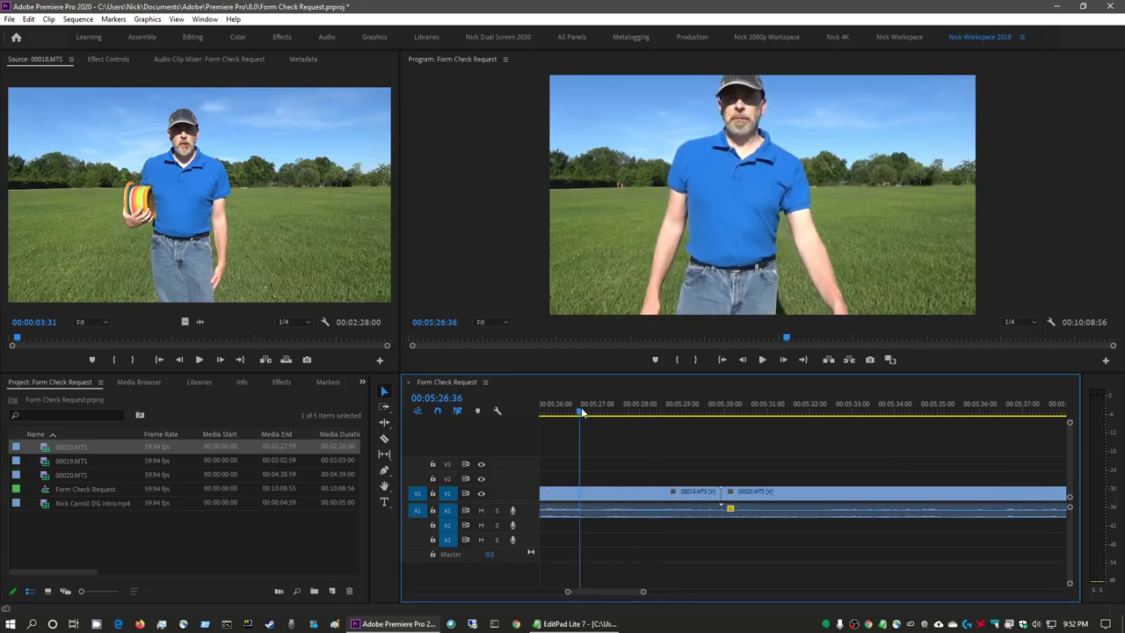
key("space")
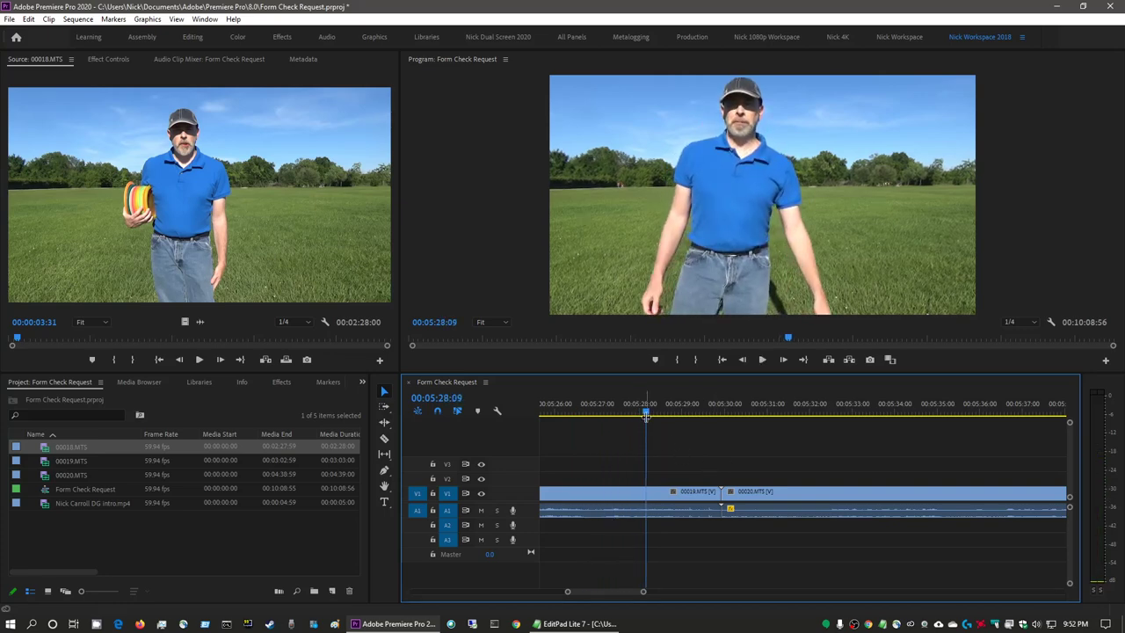
left_click_drag(646, 415, 648, 560)
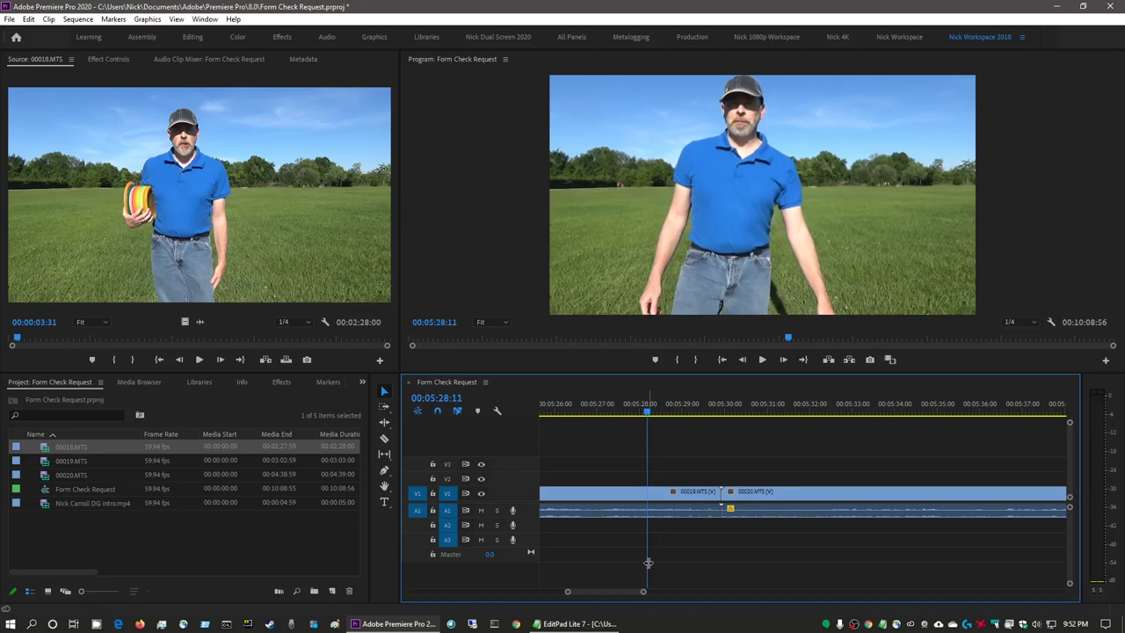
Razor 00019.MTS at the playhead and ripple delete the piece after the cut.
key("c")
left_click(648, 503)
key("v")
left_click(672, 501)
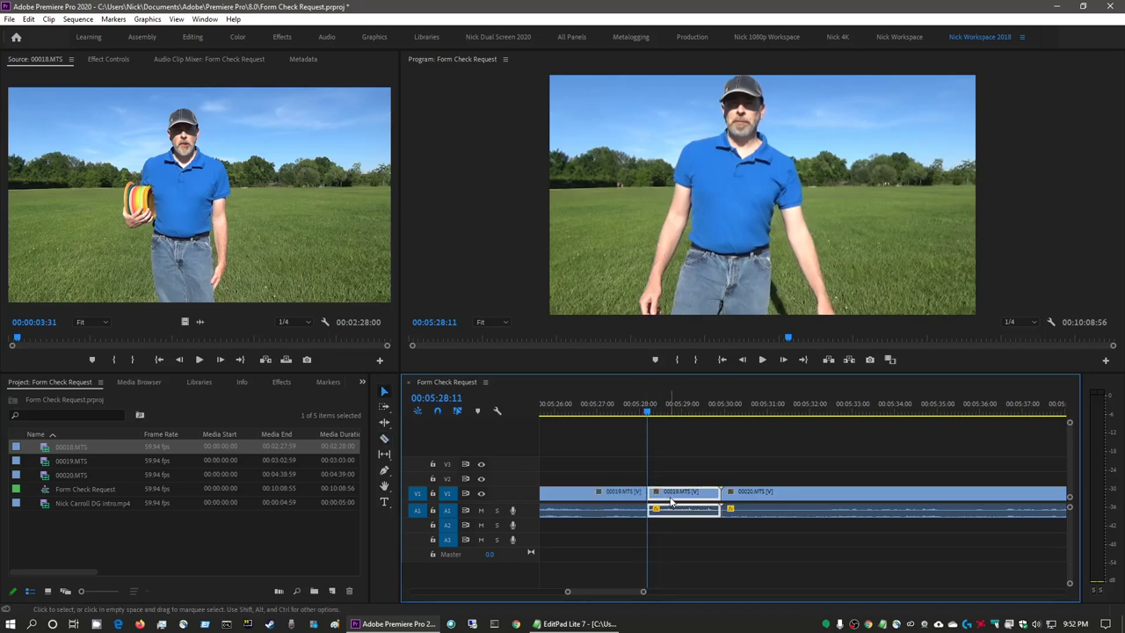
right_click(672, 503)
left_click(747, 105)
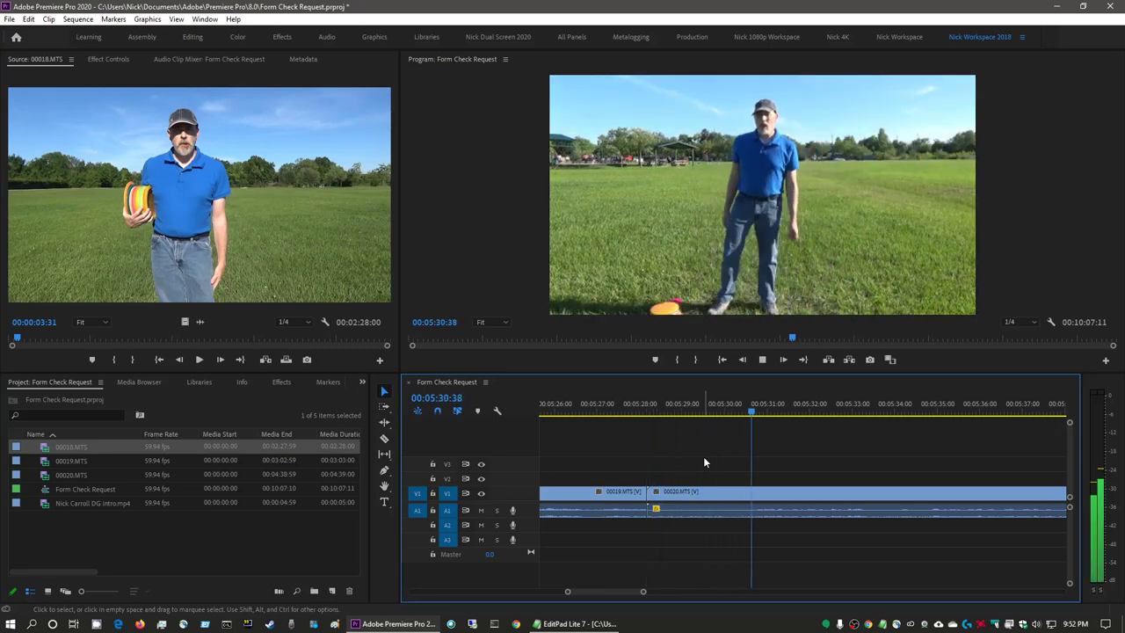
key("space")
Razor 00020.MTS slightly earlier and ripple delete the piece before the cut.
left_click_drag(778, 414, 748, 414)
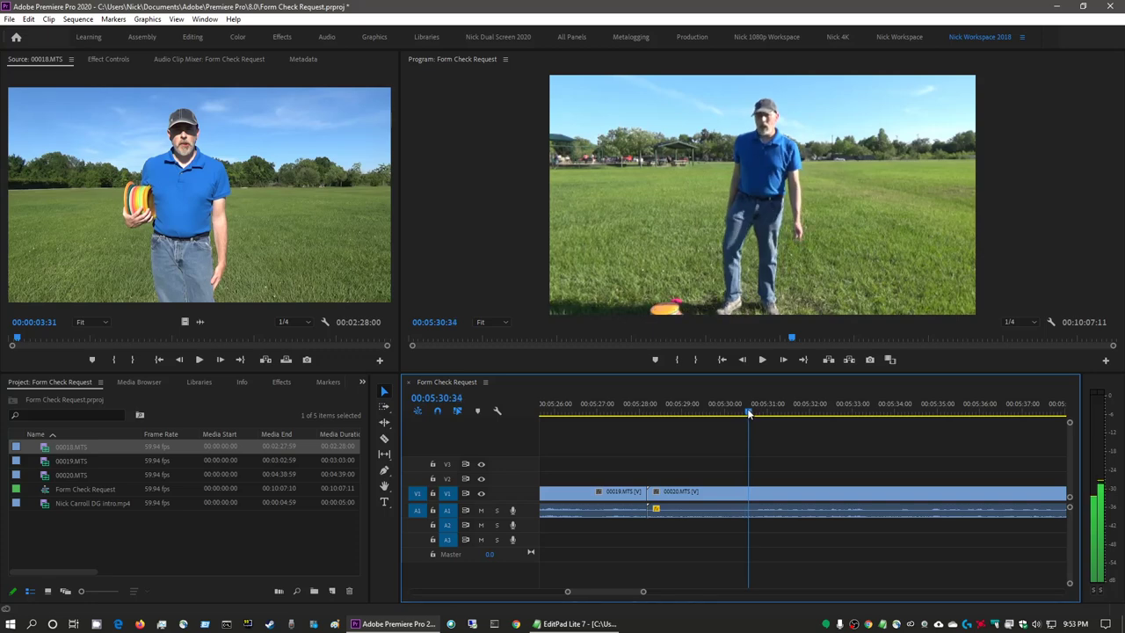
key("c")
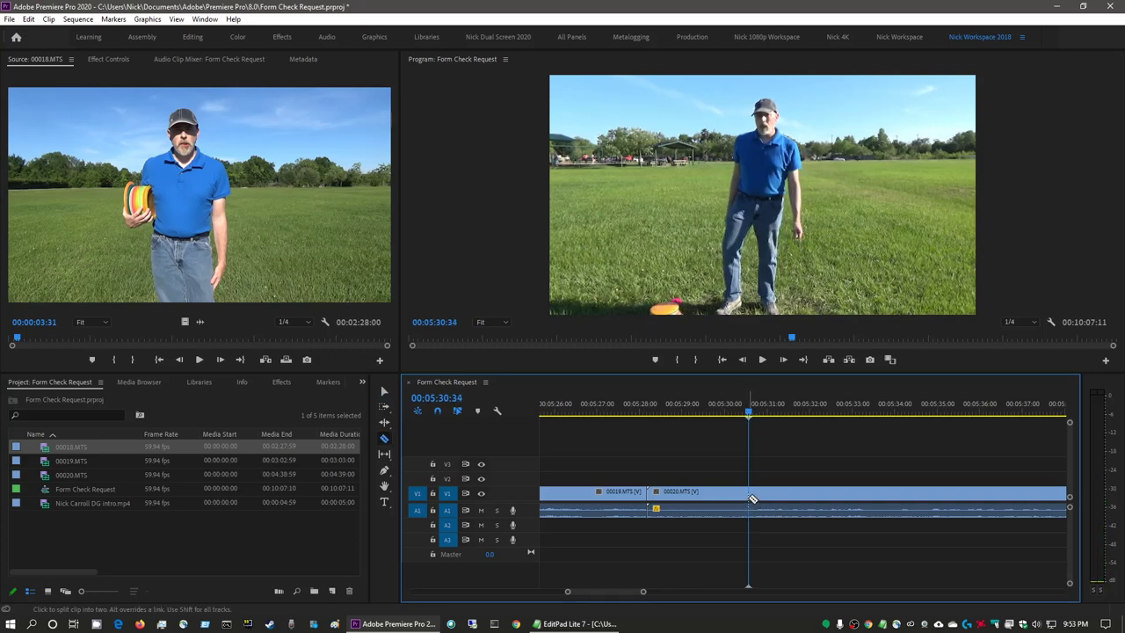
left_click(749, 499)
key("v")
left_click(746, 498)
right_click(717, 500)
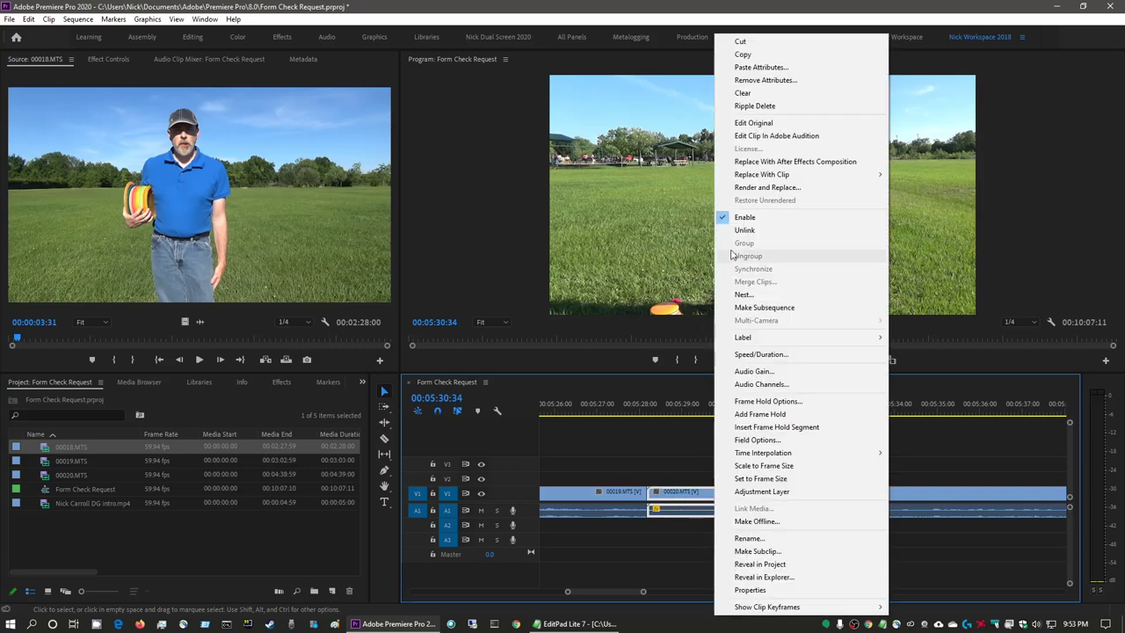
left_click(755, 105)
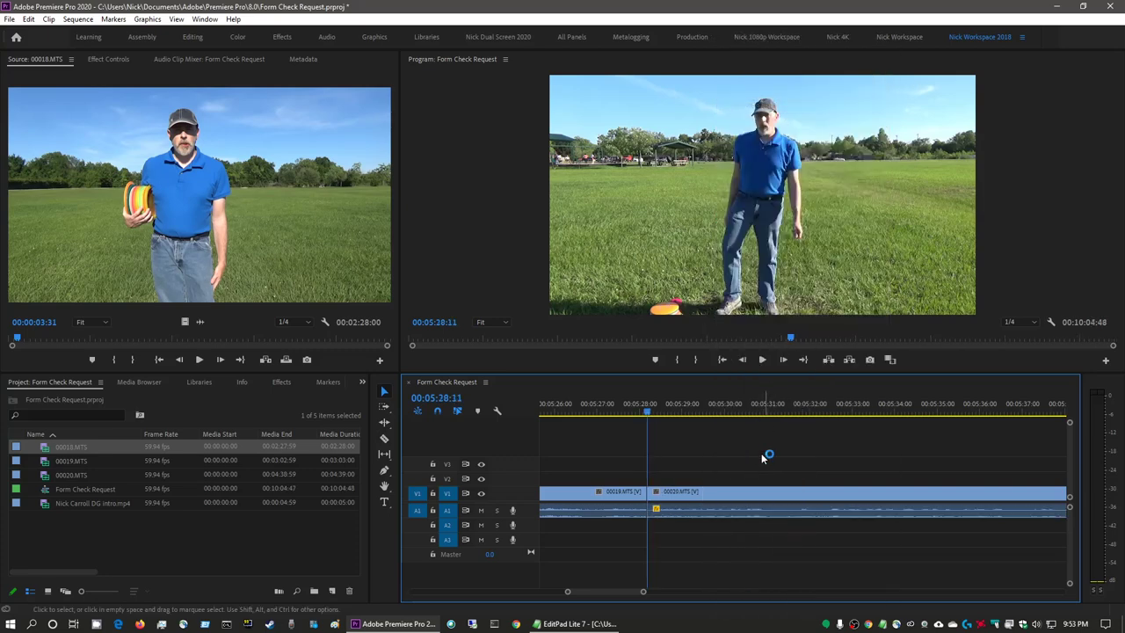
key("space")
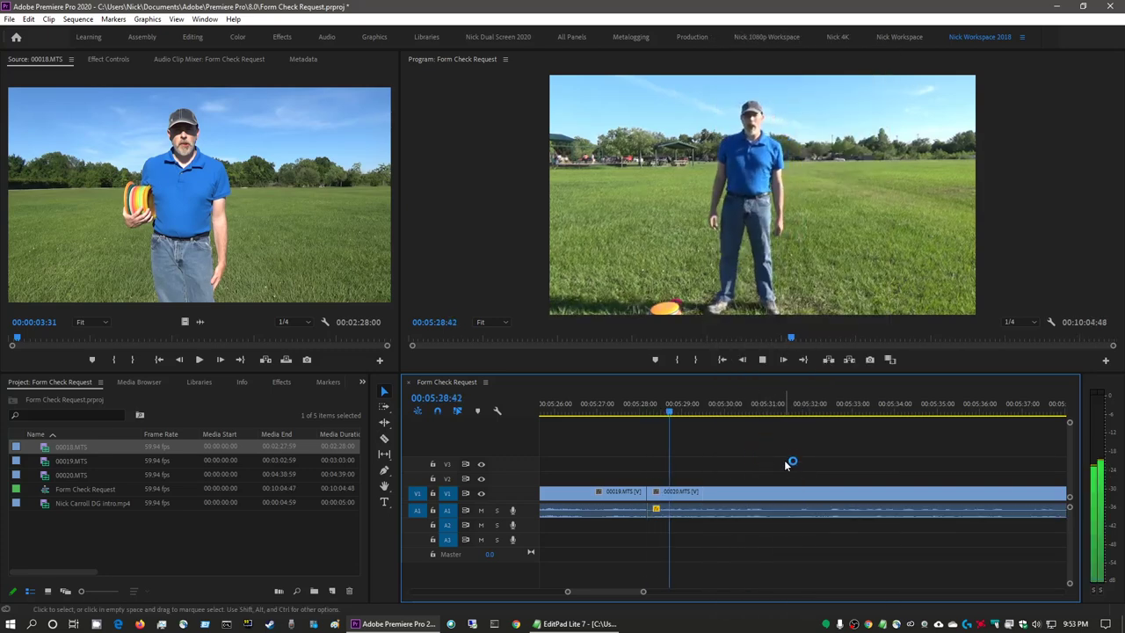
key("space")
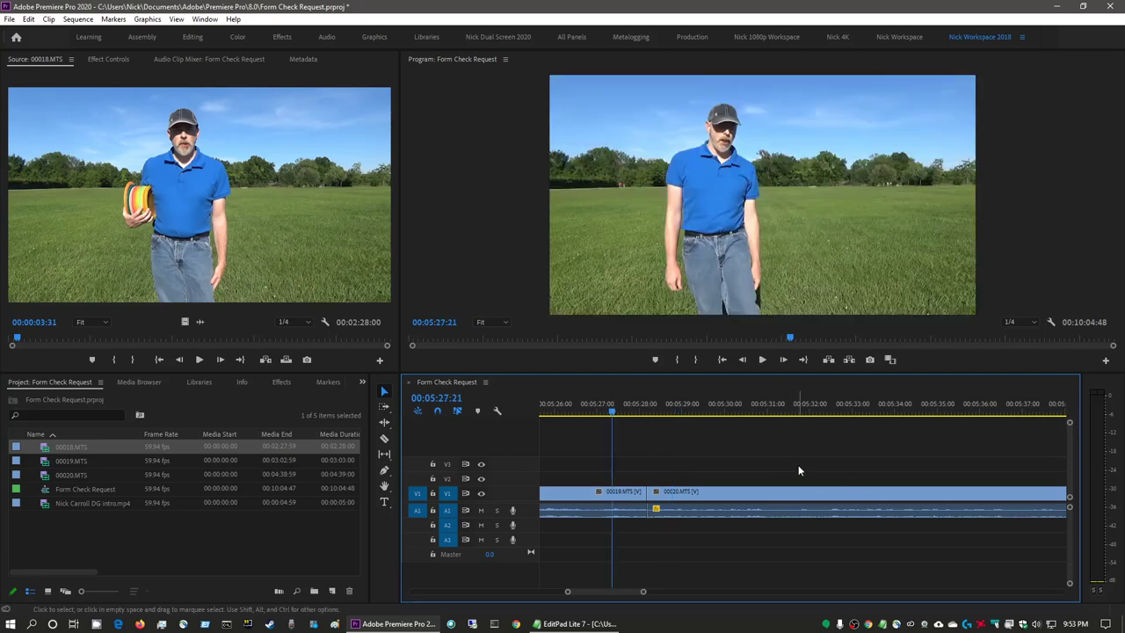
Replay the edited join, then fit the whole sequence into the timeline.
key("space")
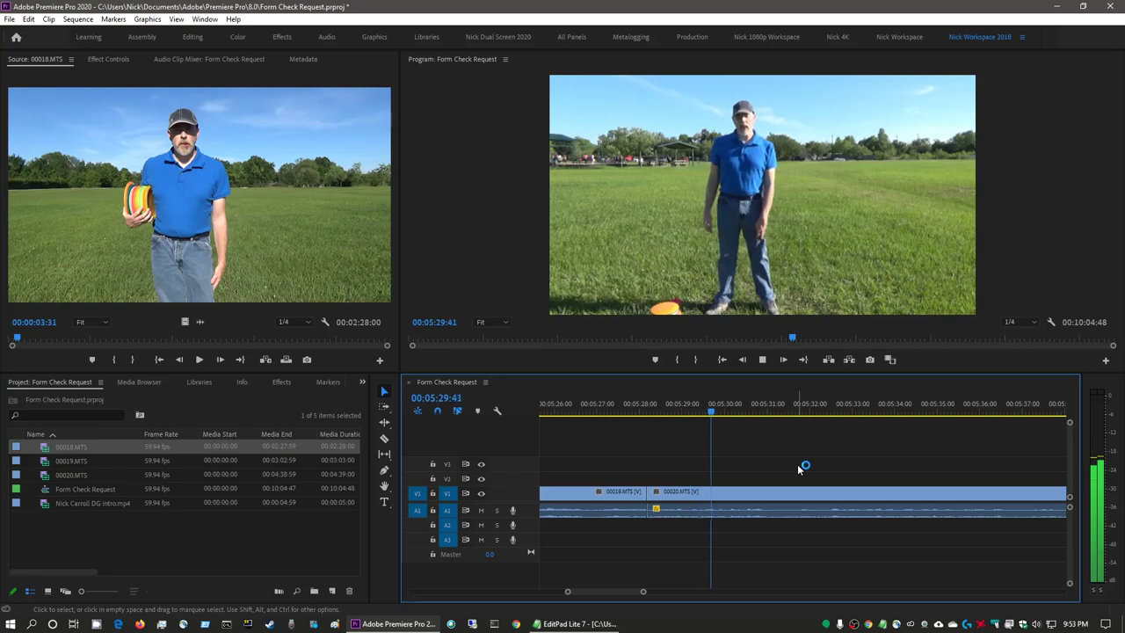
key("space")
scroll(809, 469, "down", 2)
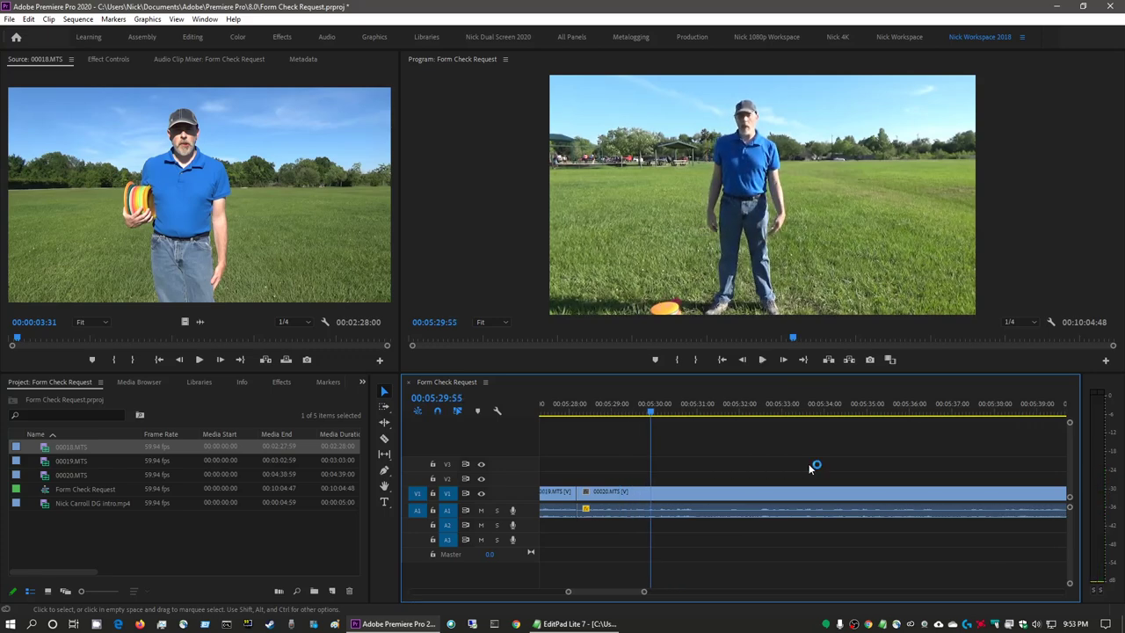
key("backslash")
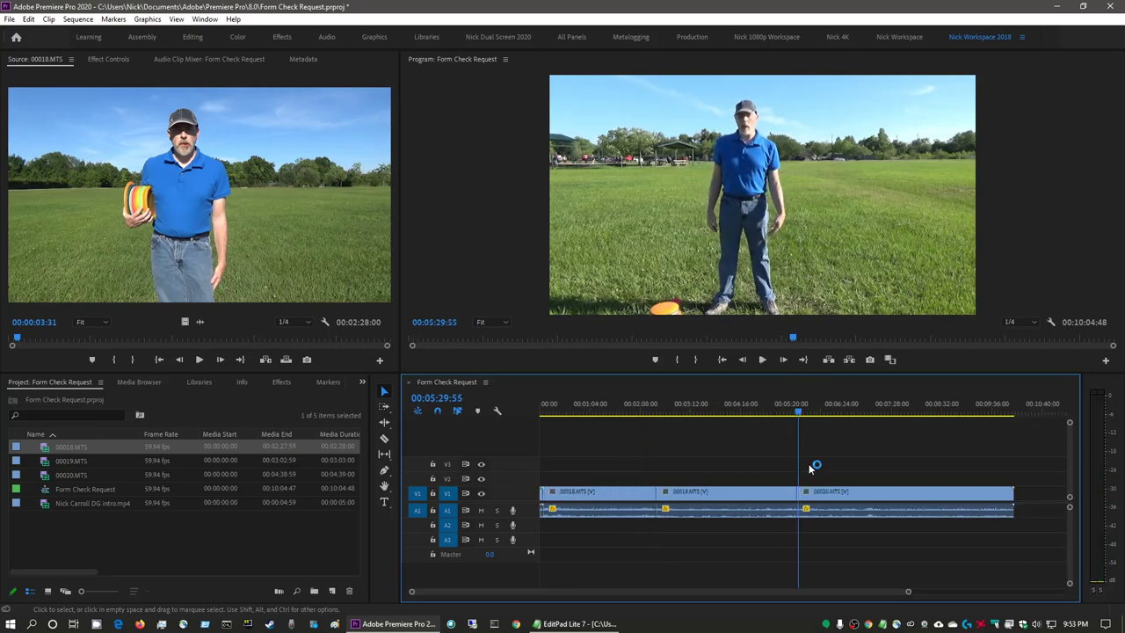
Jump near 09:50, zoom in, and play the 00020.MTS ending around 10:00–10:01.
left_click(1005, 411)
key("backslash")
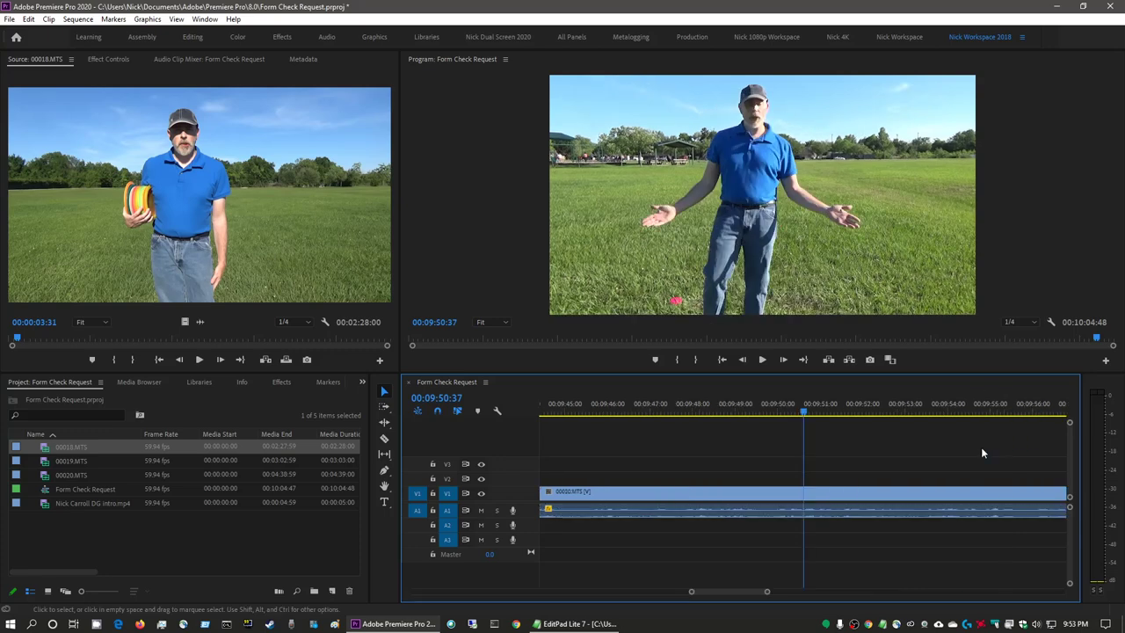
key("space")
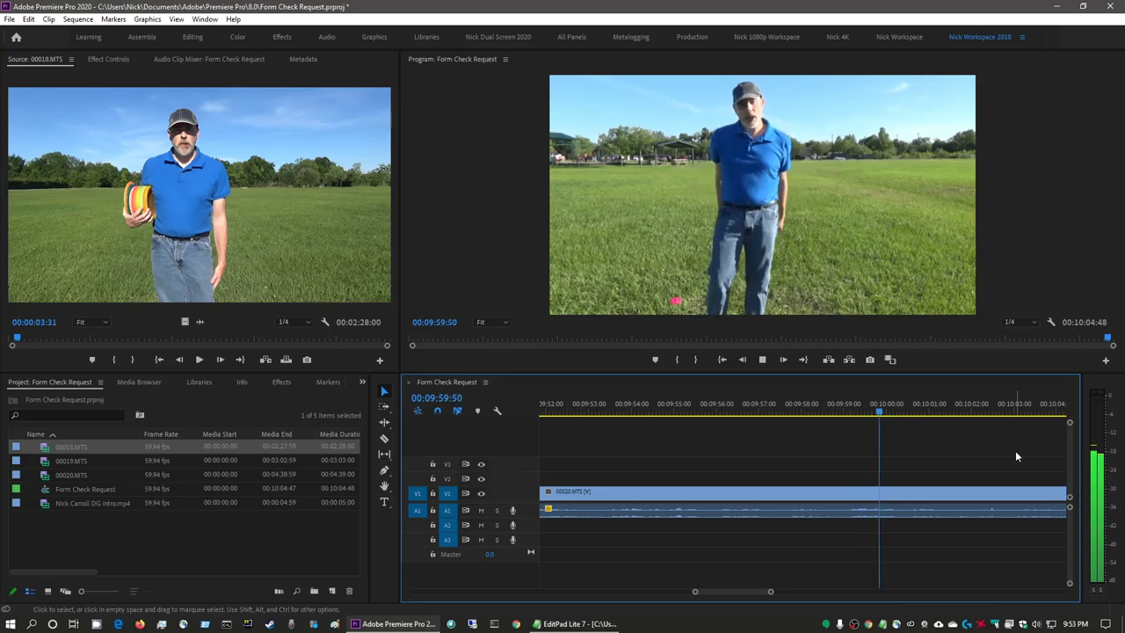
key("space")
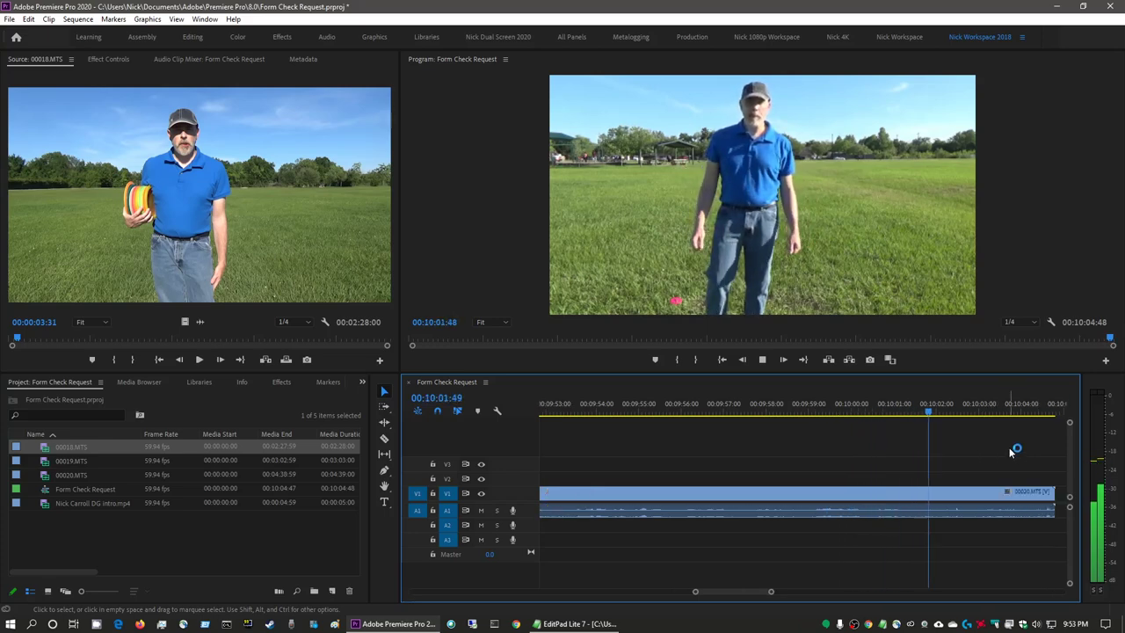
key("space")
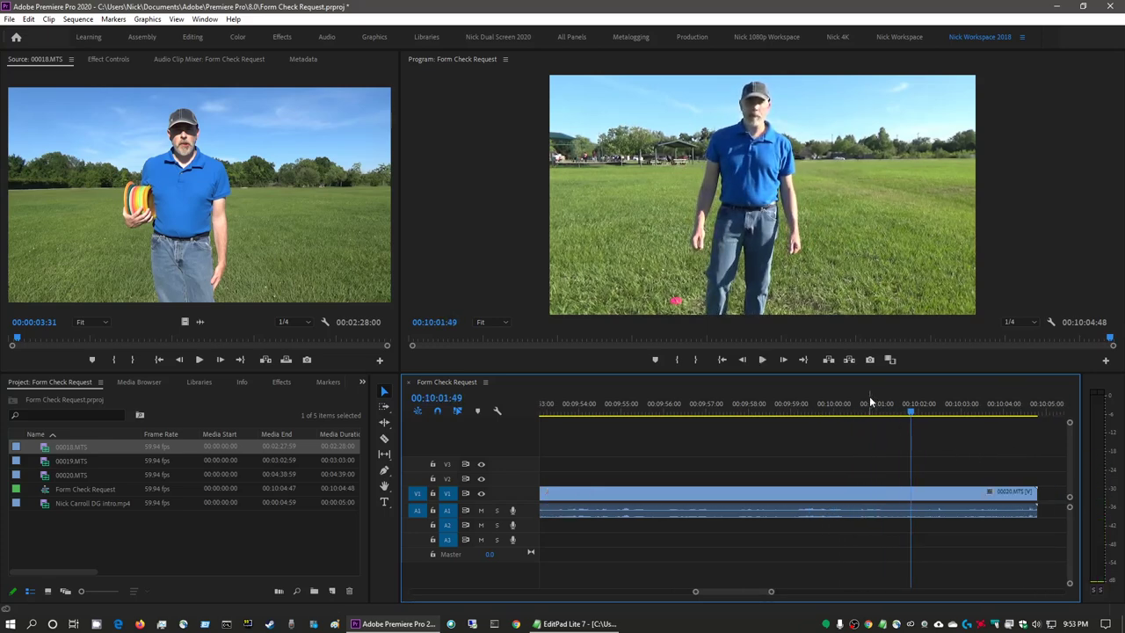
left_click(869, 408)
Razor 00020.MTS at 10:02:01, delete the trailing piece, and return to the sequence start.
left_click(898, 413)
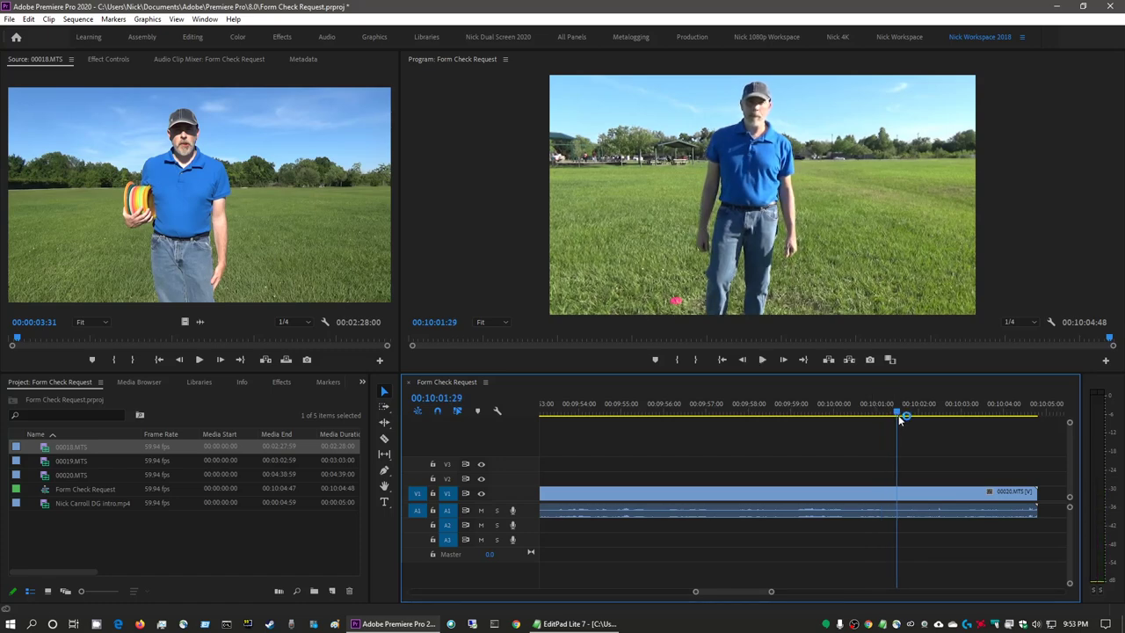
left_click_drag(898, 415, 921, 415)
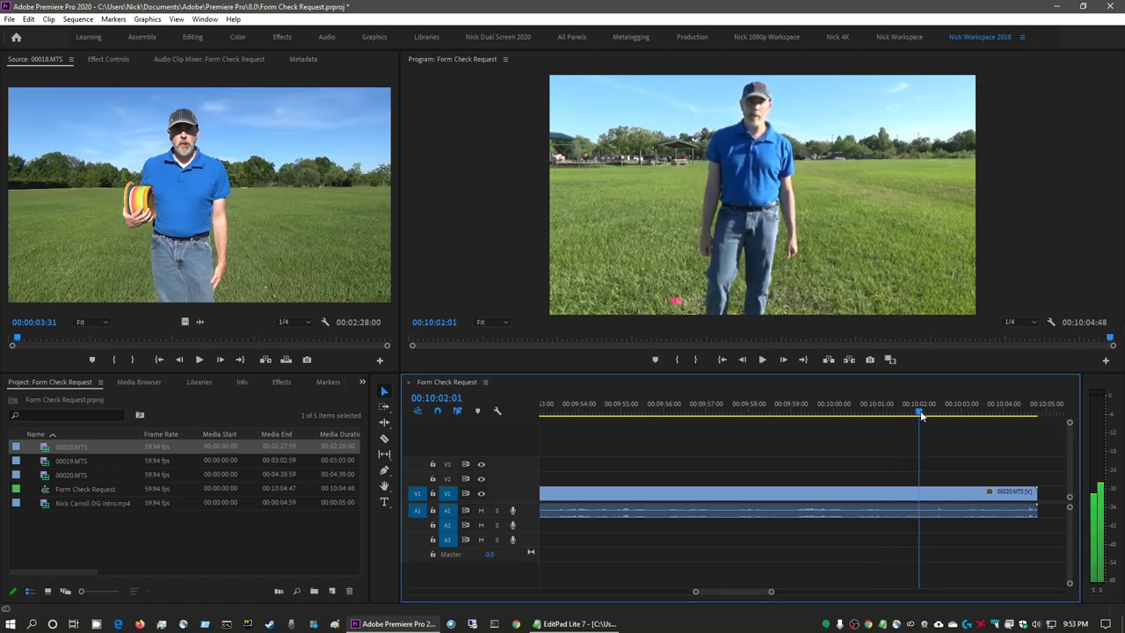
key("c")
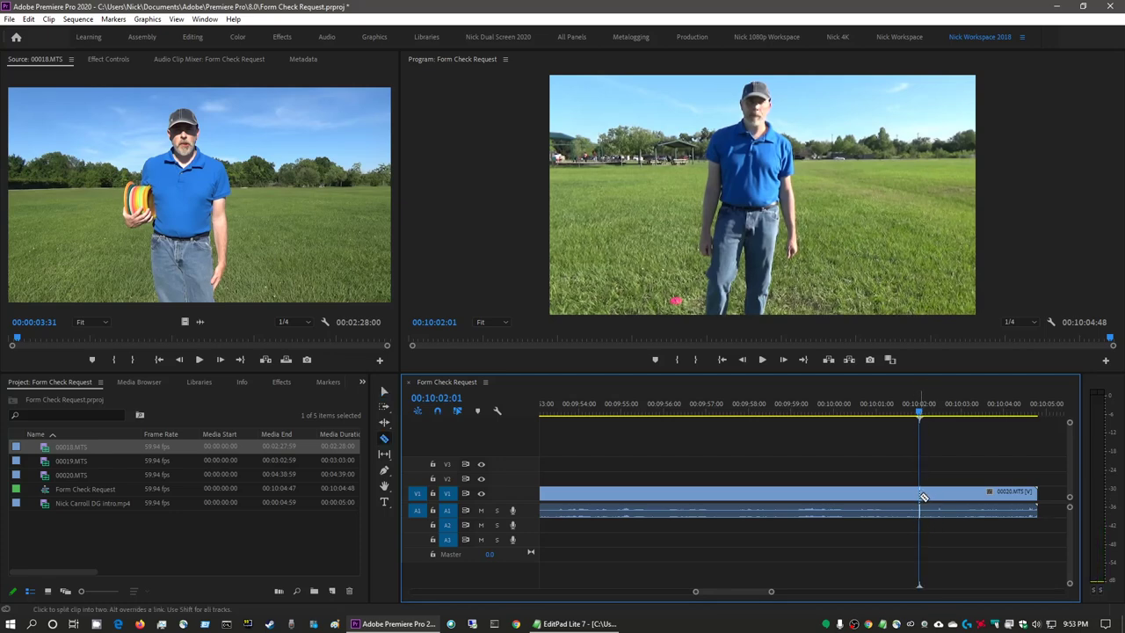
left_click(921, 494)
key("v")
left_click(980, 498)
key("Delete")
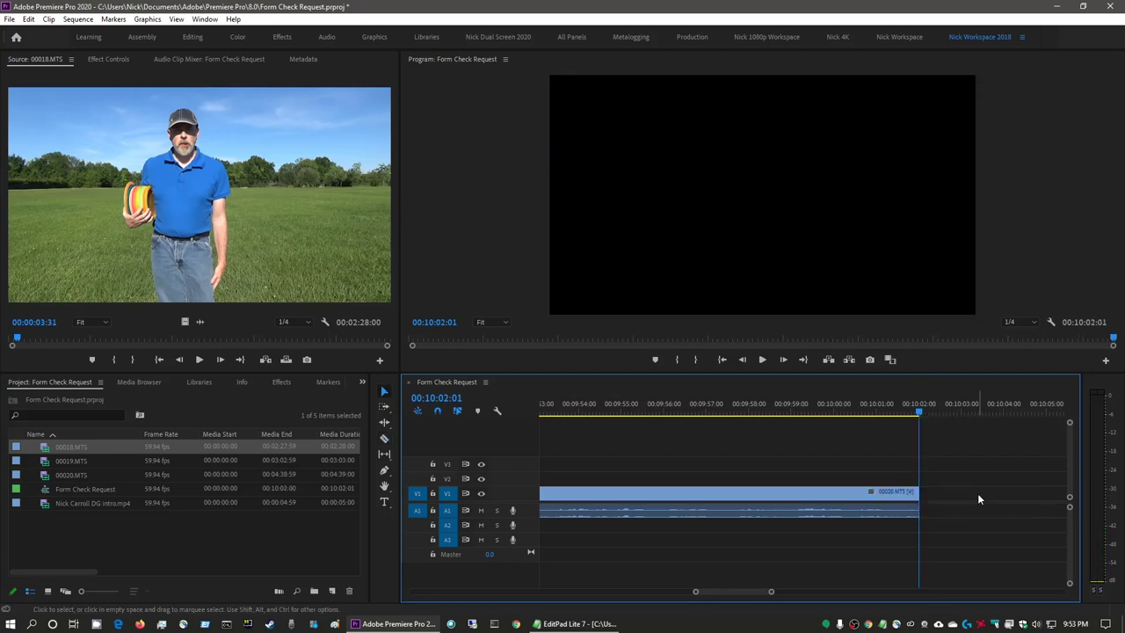
key("Home")
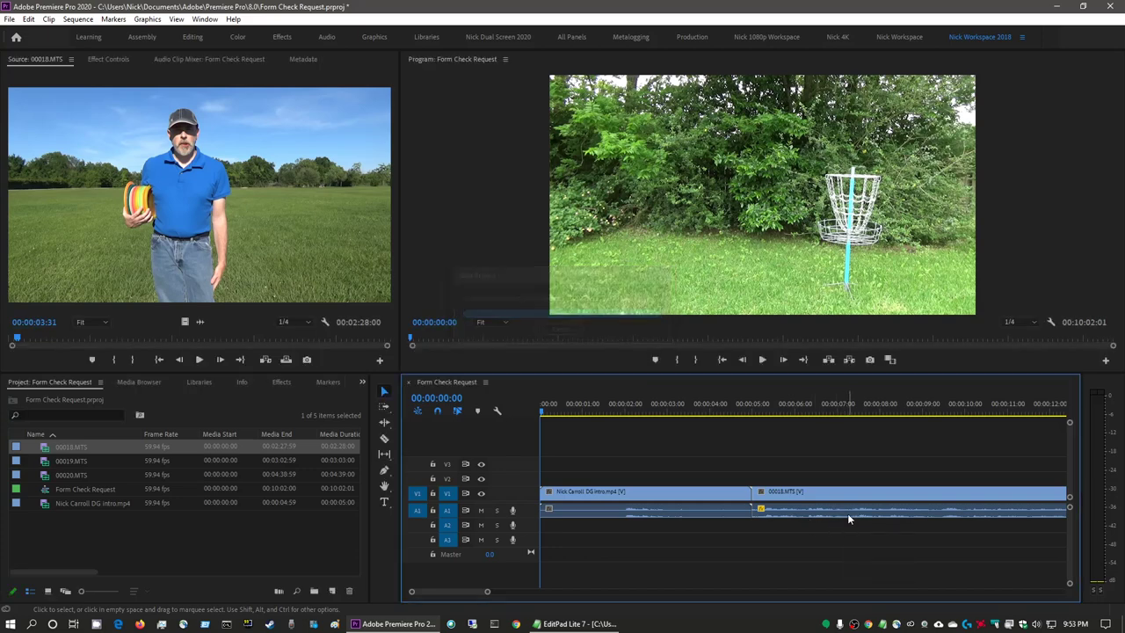
Fit the sequence in the timeline and save the project with Ctrl+S.
key("backslash")
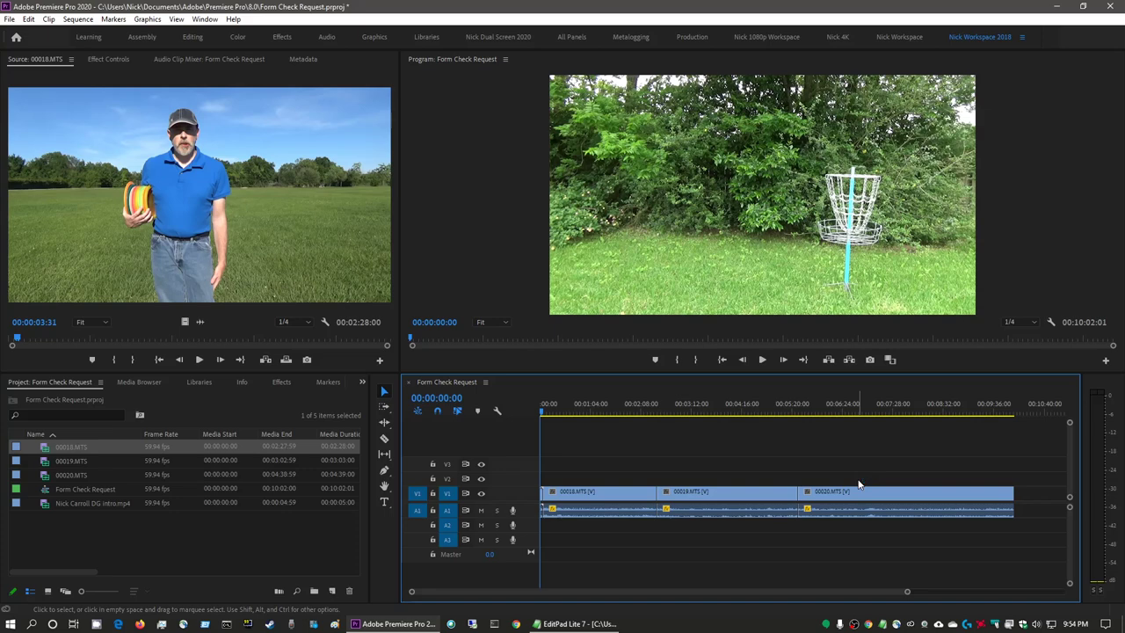
key("ctrl+s")
left_click(139, 211)
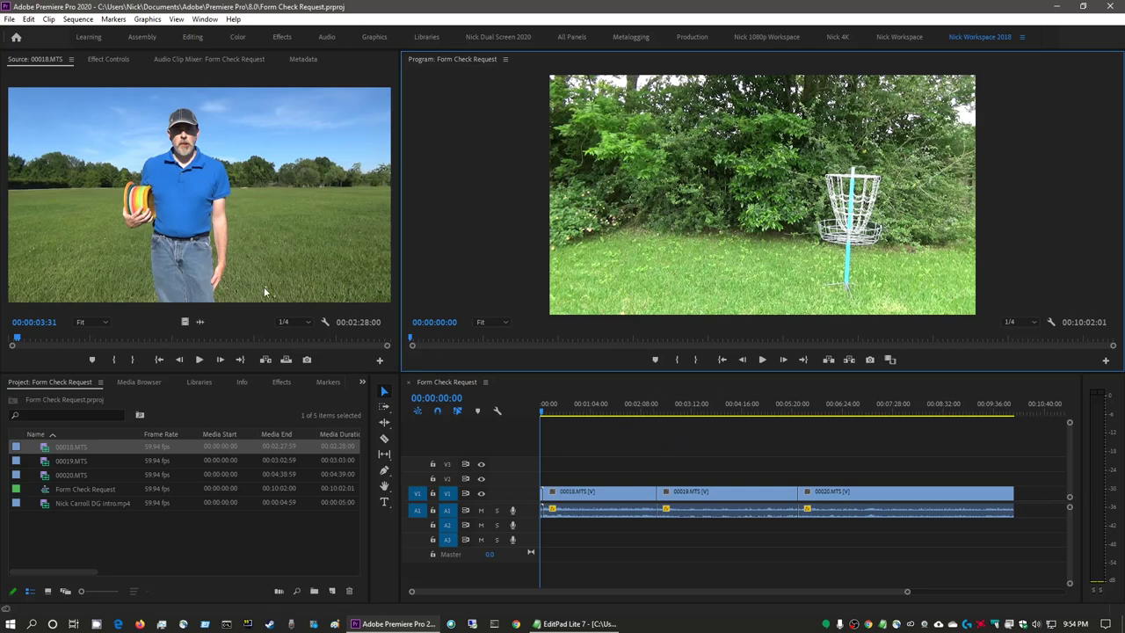
left_click(136, 211)
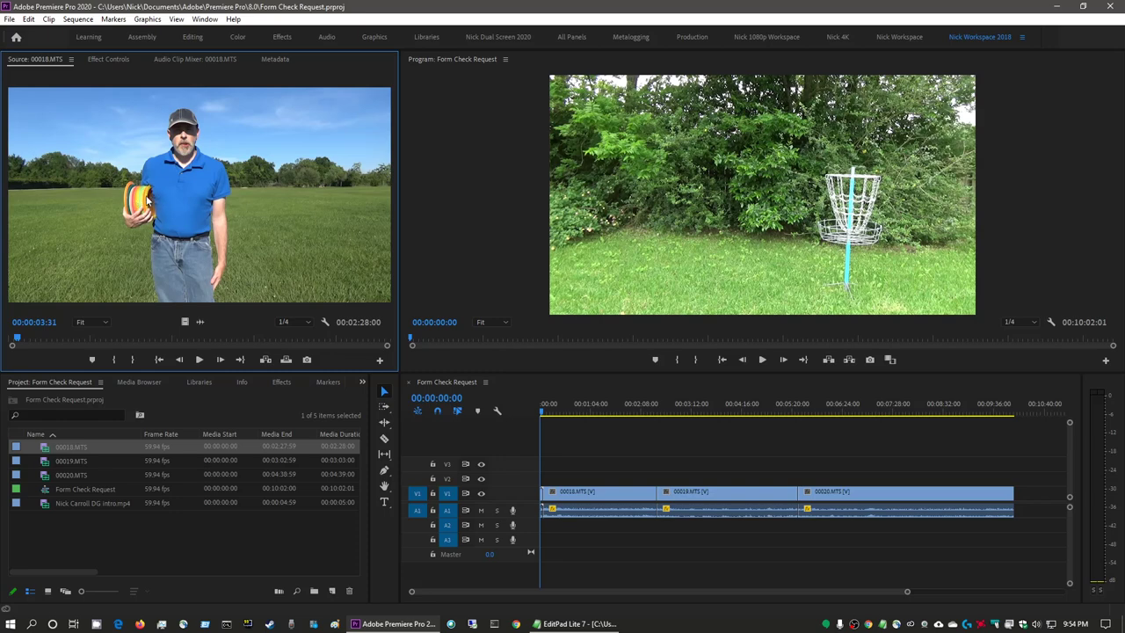
left_click(772, 232)
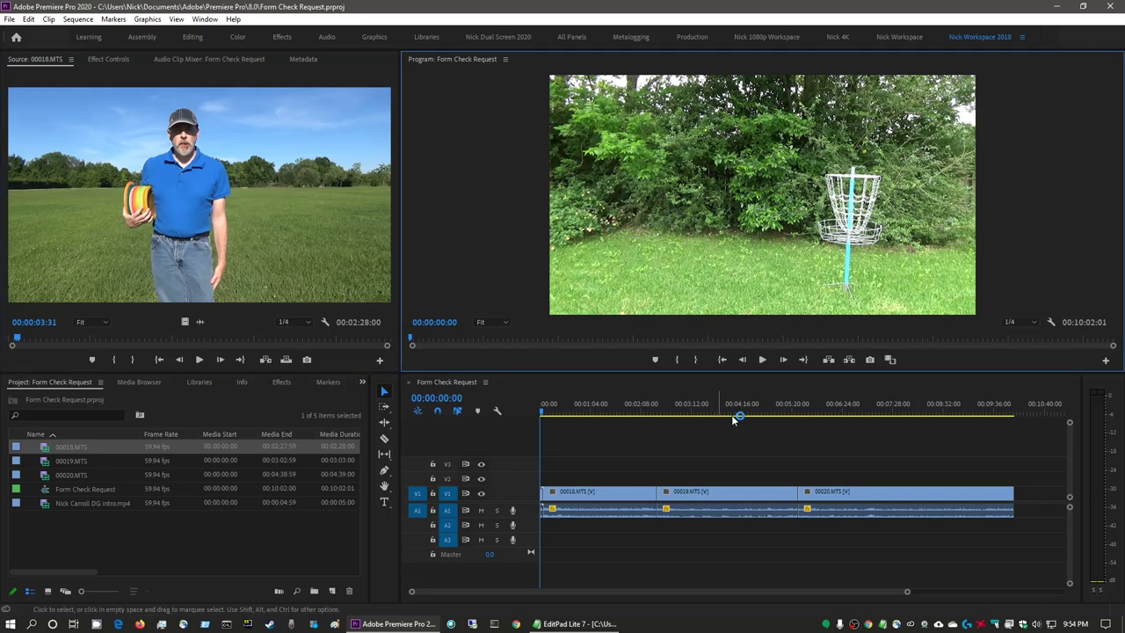
left_click(697, 406)
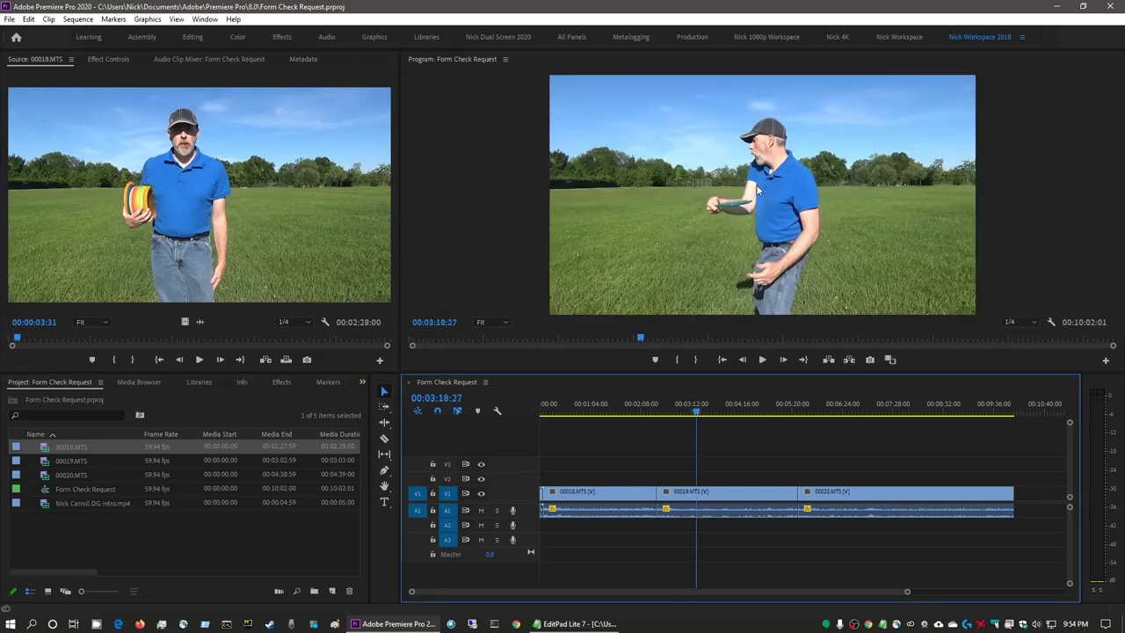
left_click(725, 410)
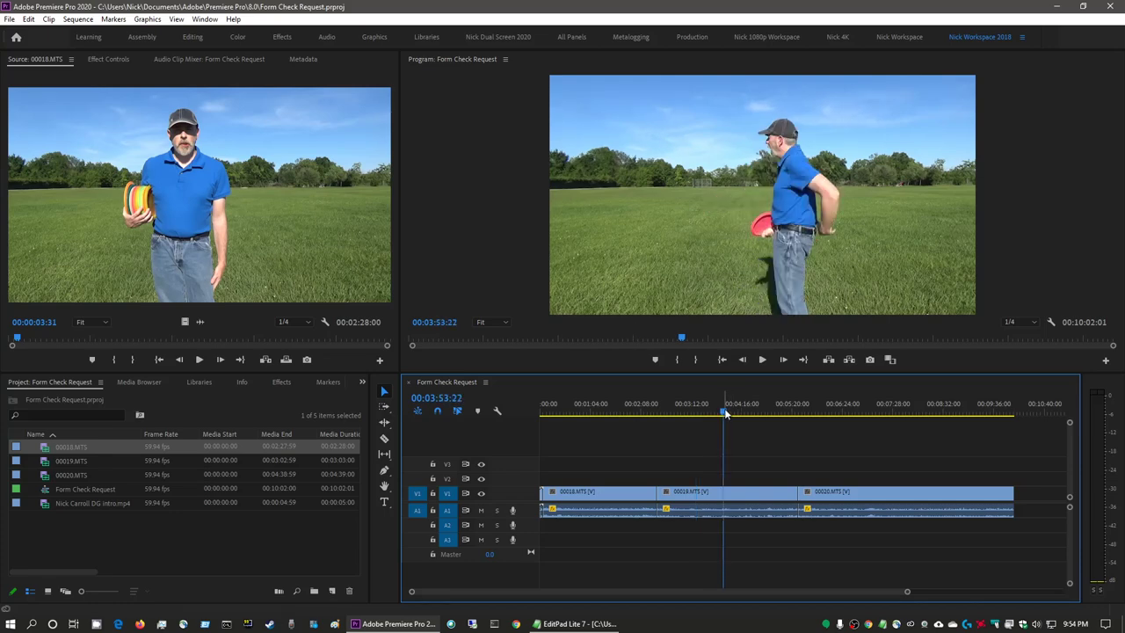
left_click(831, 410)
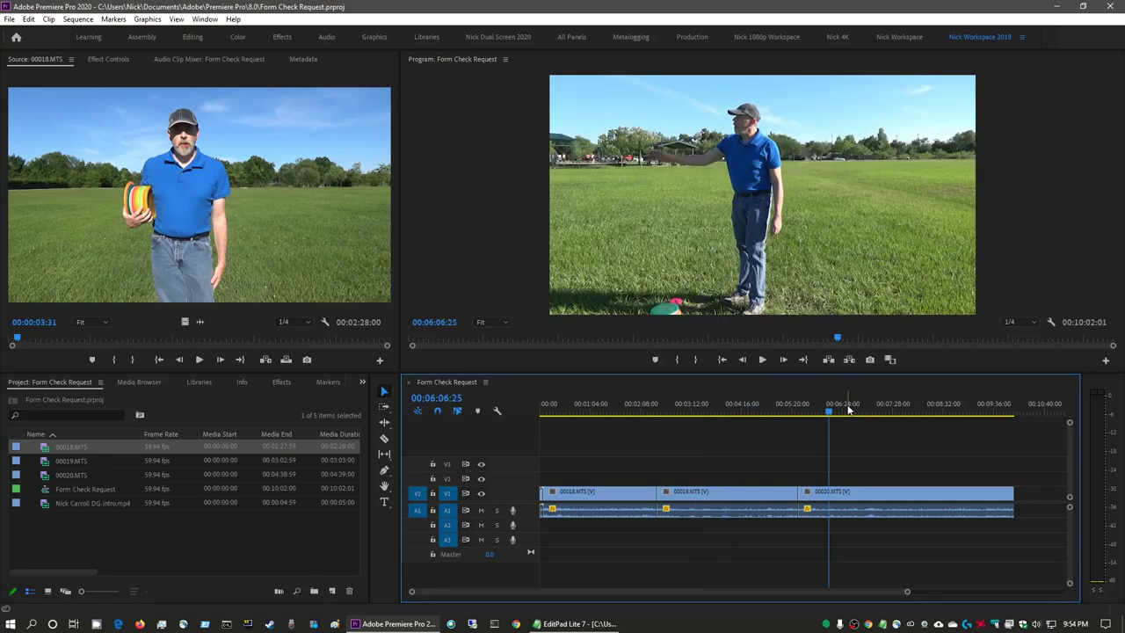
left_click(866, 410)
left_click(897, 411)
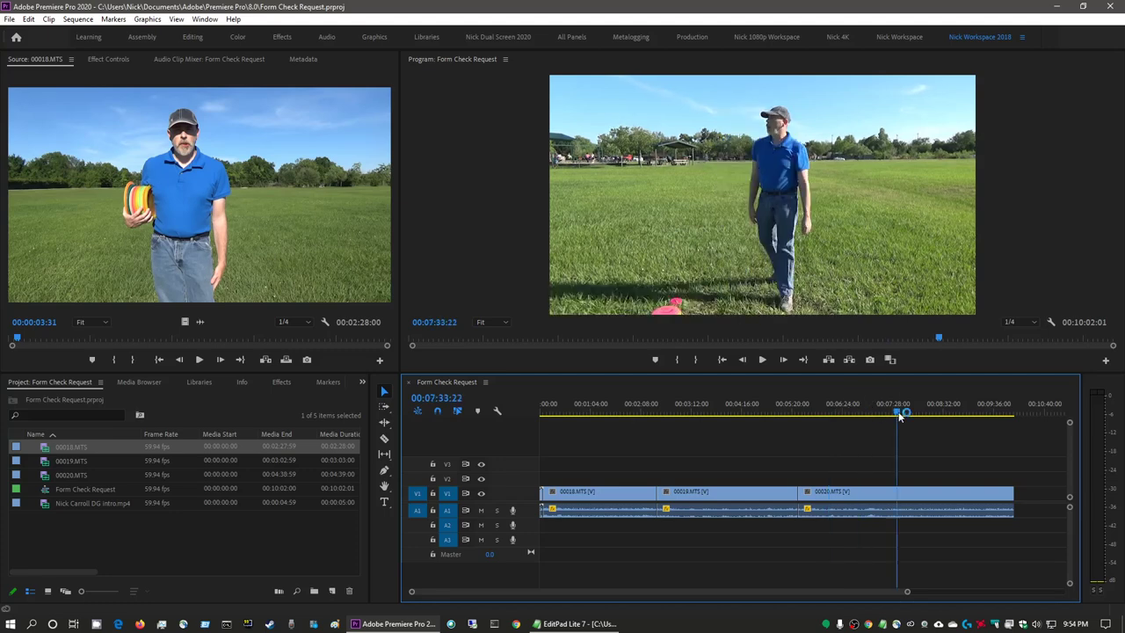
left_click(916, 410)
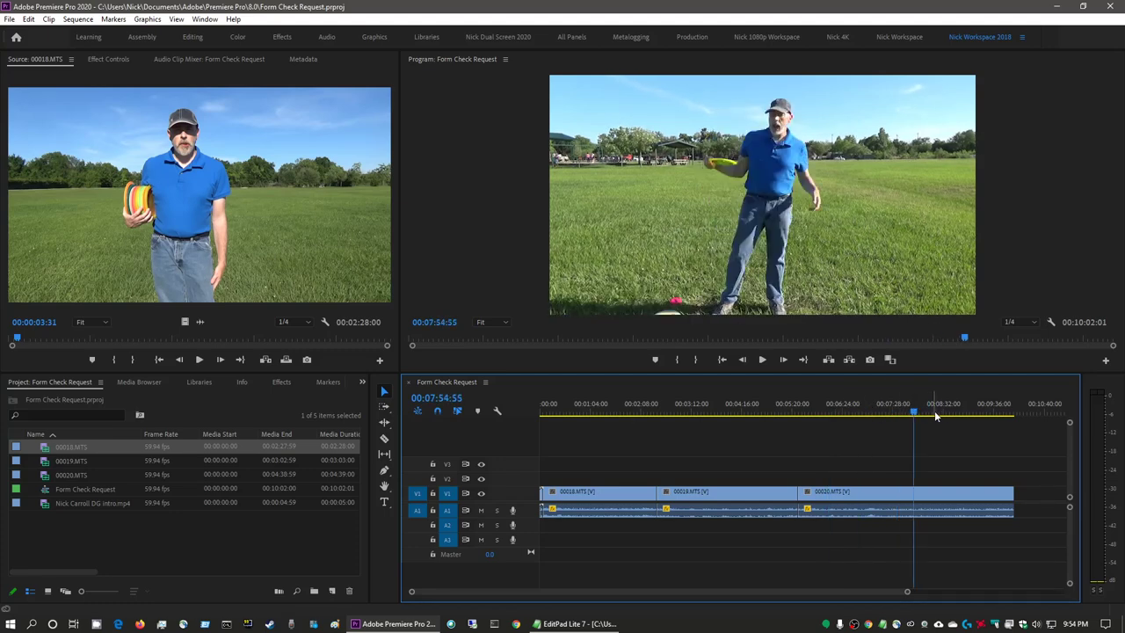
left_click(939, 411)
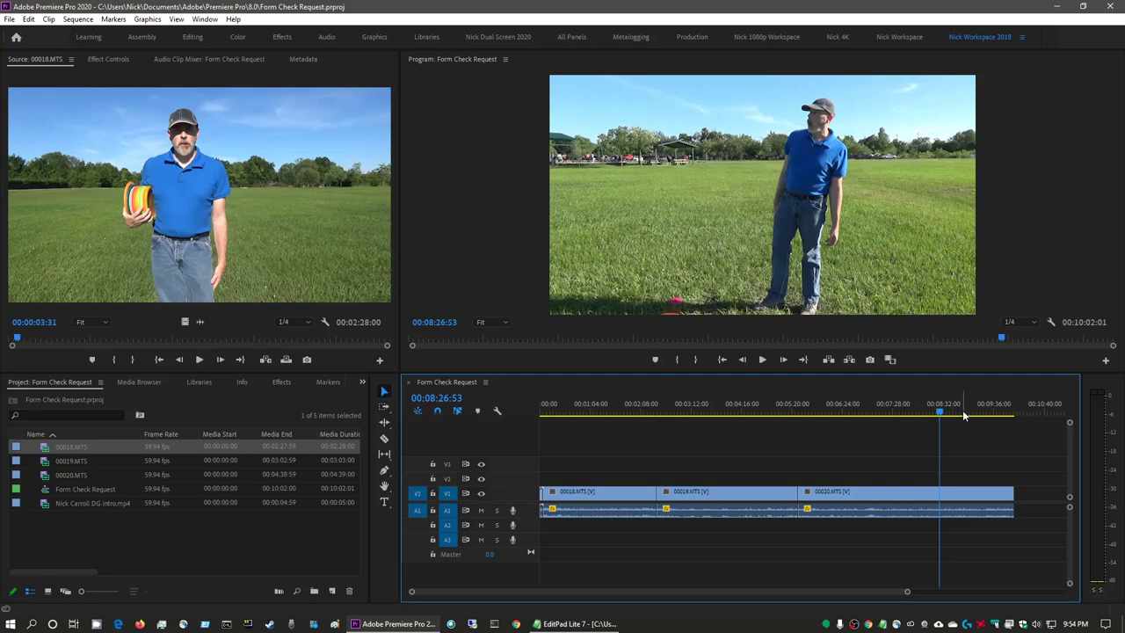
left_click(959, 410)
left_click(973, 410)
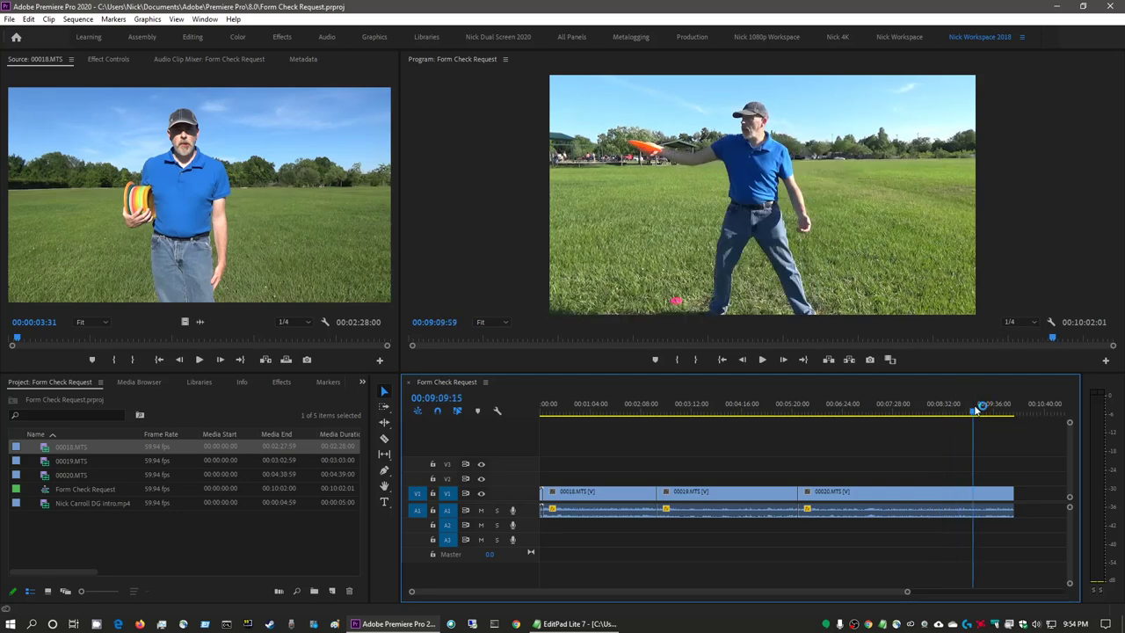
left_click(679, 410)
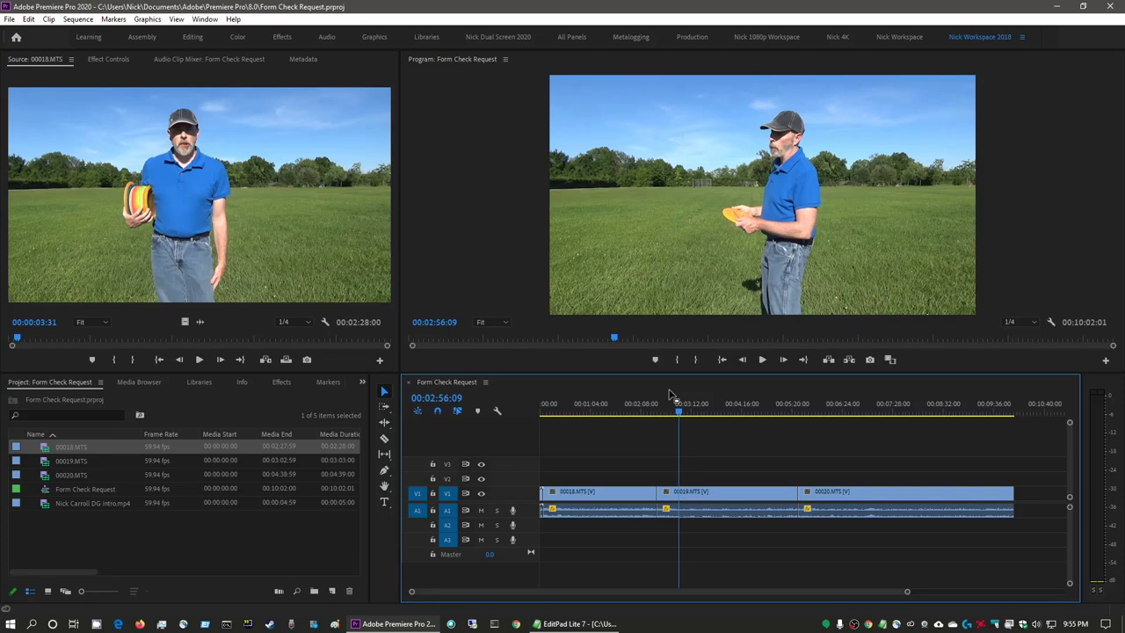
left_click_drag(677, 406, 665, 410)
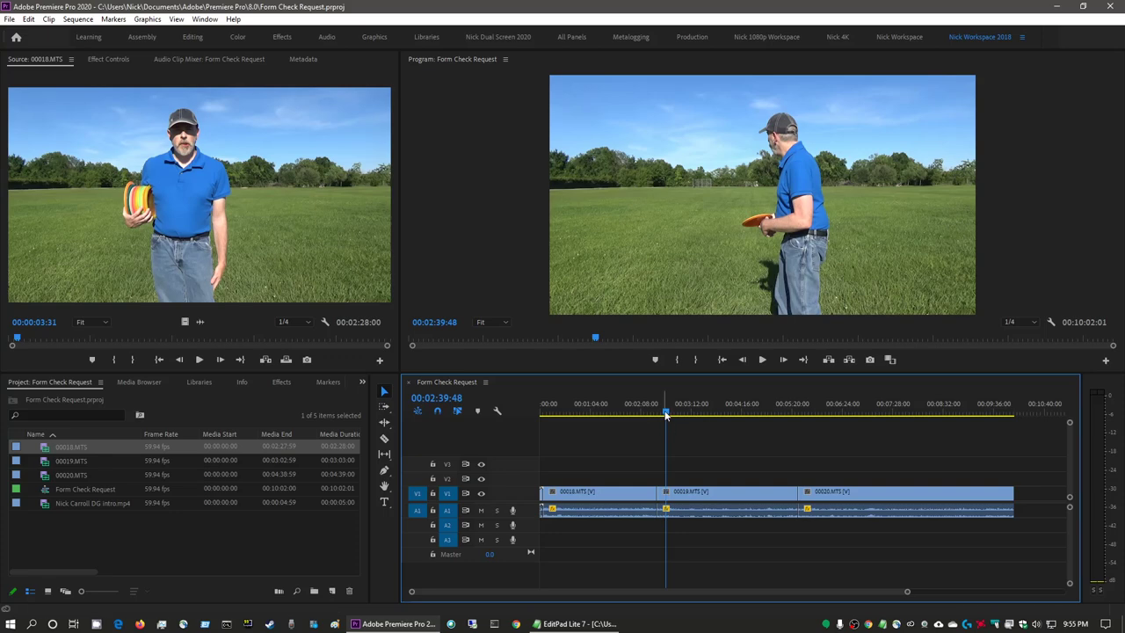
left_click_drag(665, 411, 575, 416)
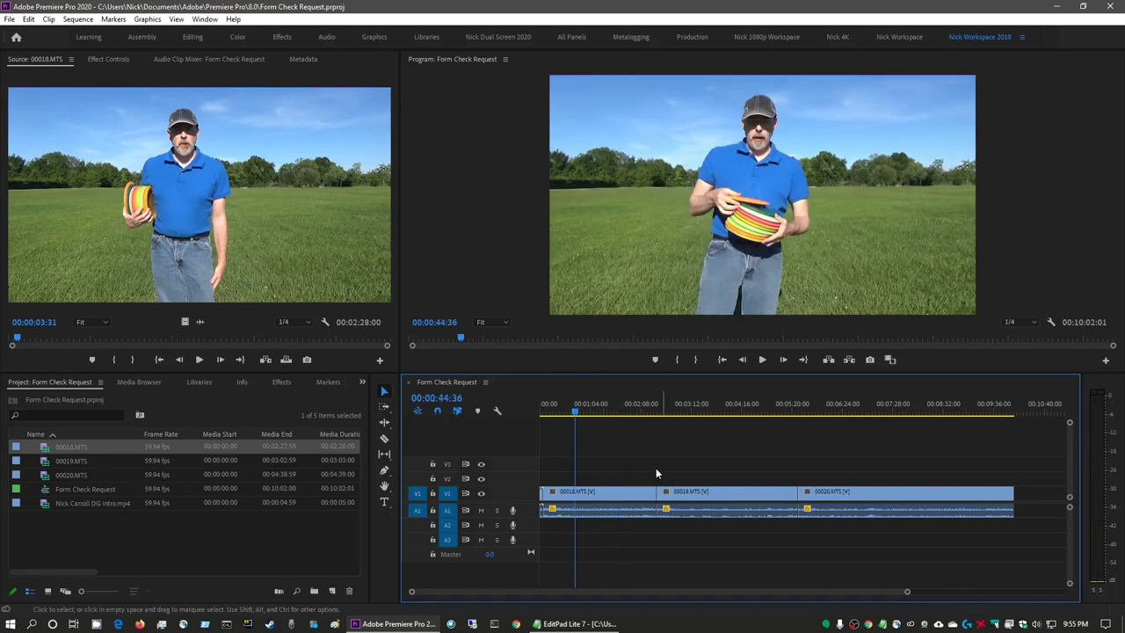
Play briefly, then move the playhead to about 00:02:37 in 00019.MTS.
key("space")
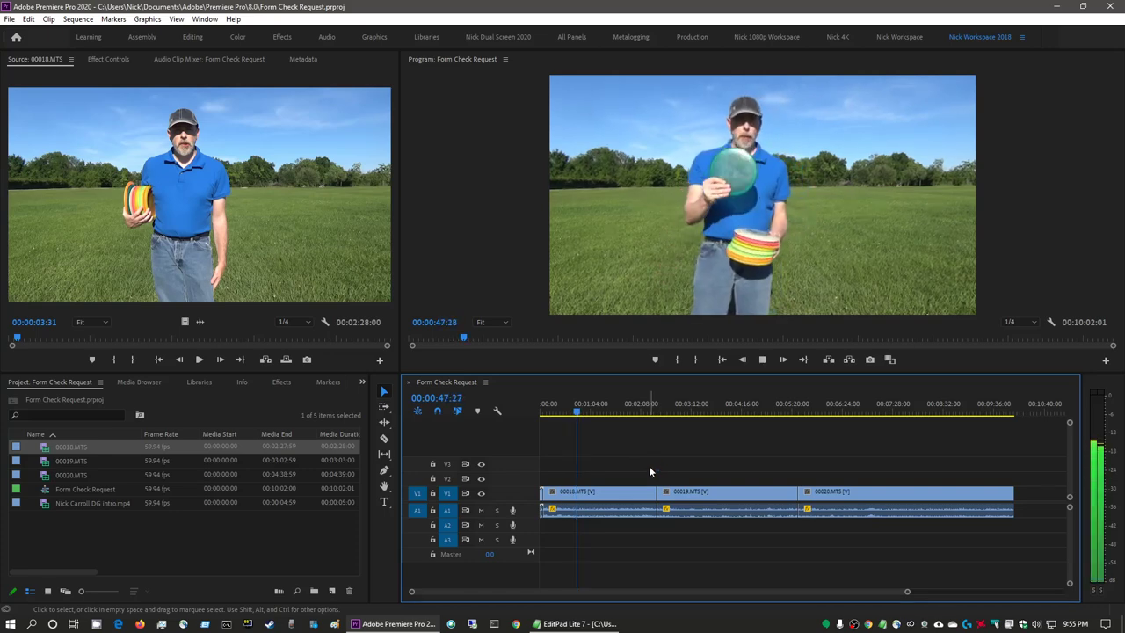
key("space")
left_click(666, 409)
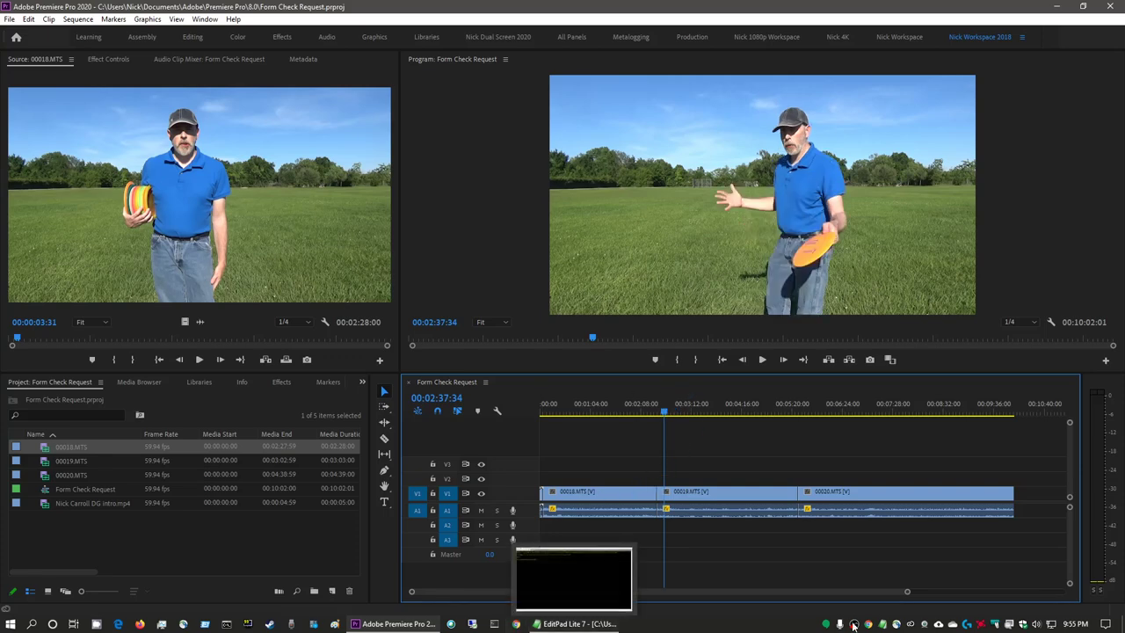
Check the web browser, then return to Premiere Pro.
left_click(518, 624)
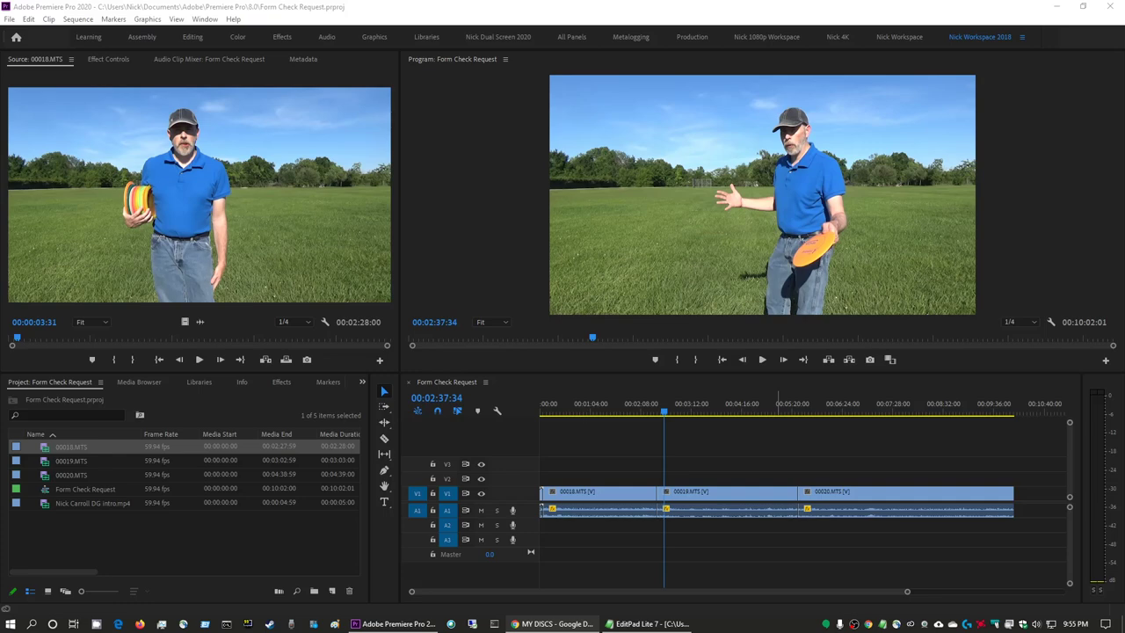
left_click(655, 16)
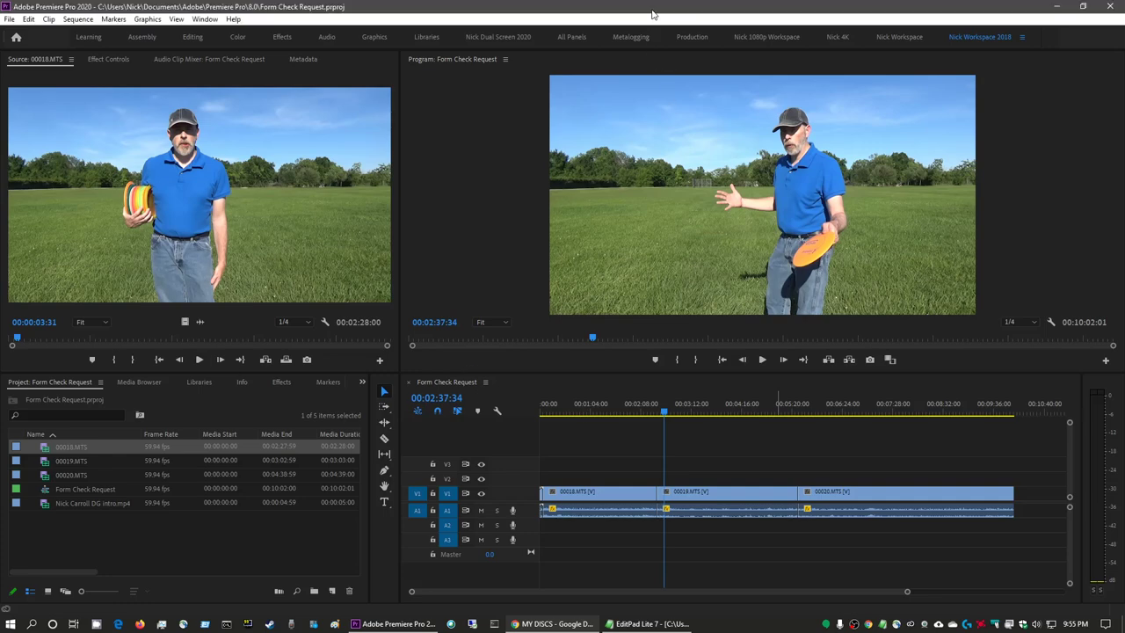
key("alt+Tab")
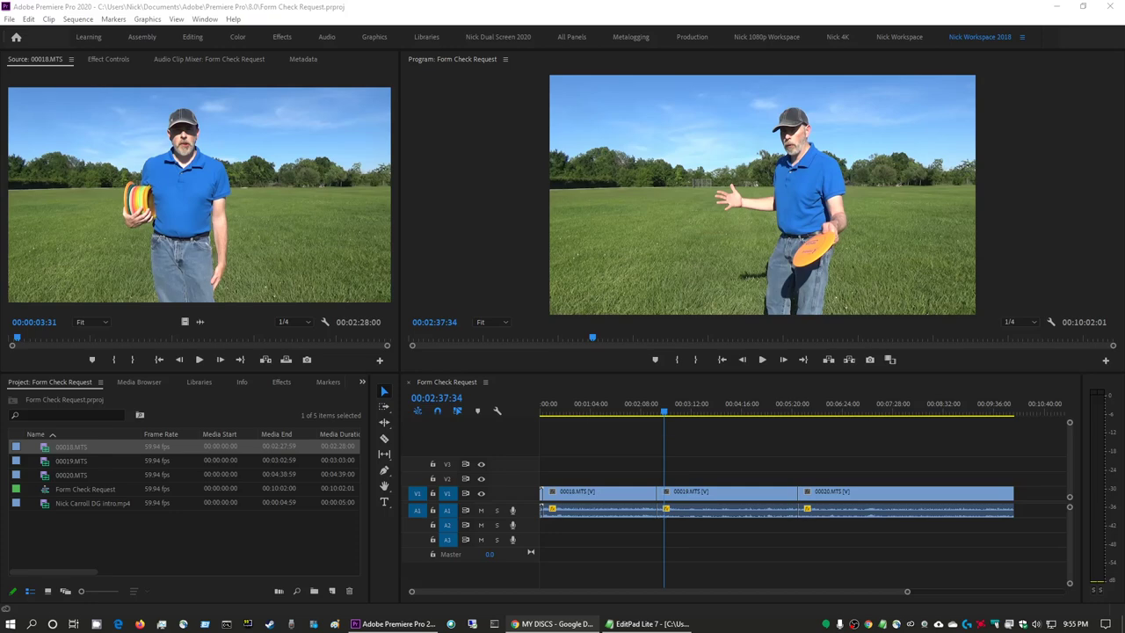
left_click(177, 227)
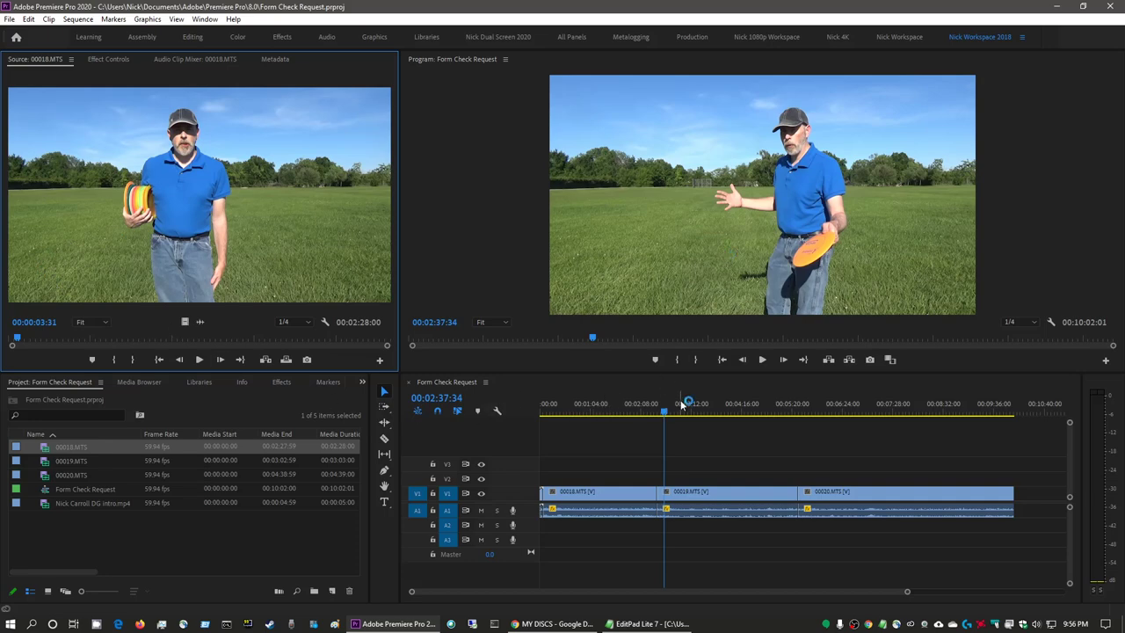
Play the sequence from about 00:00:20 in 00018.MTS and zoom the timeline in.
left_click(563, 411)
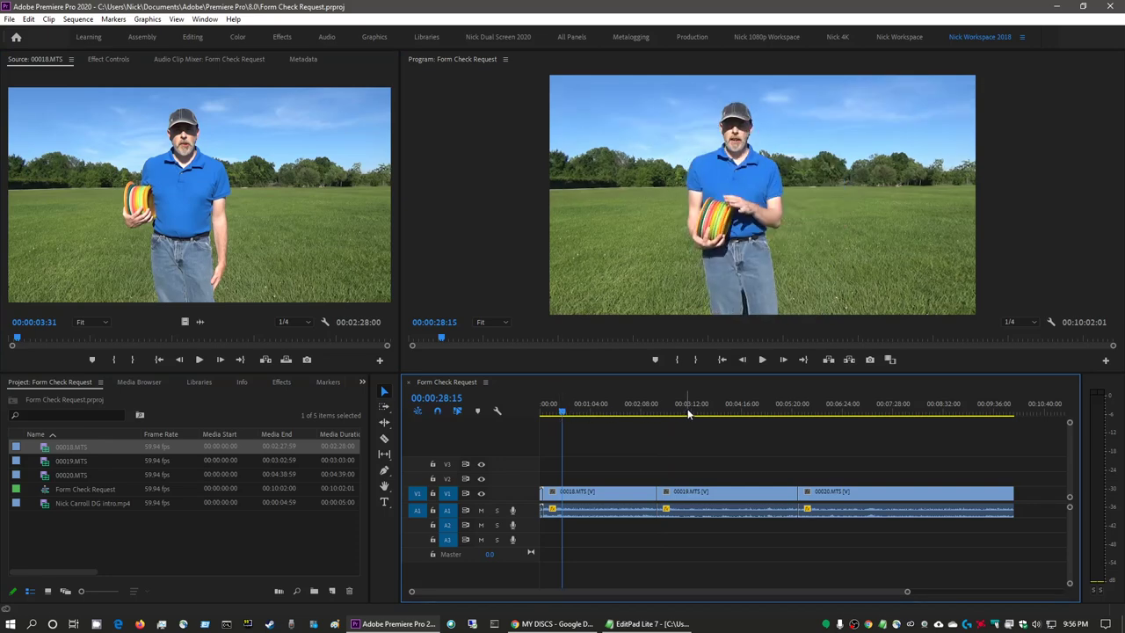
left_click(658, 412)
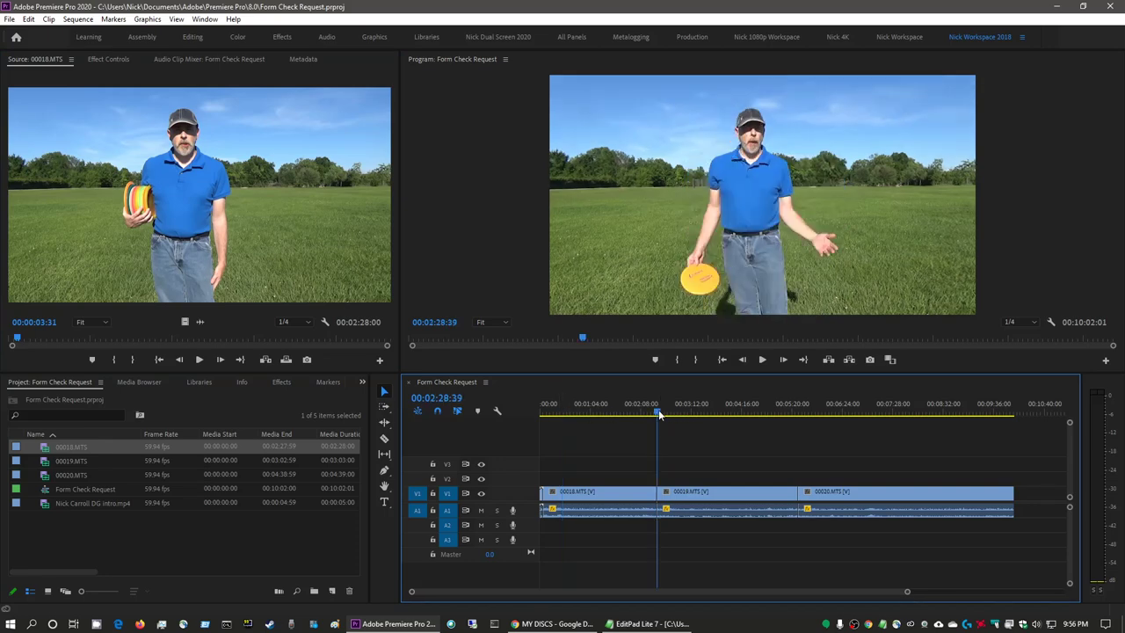
left_click(557, 413)
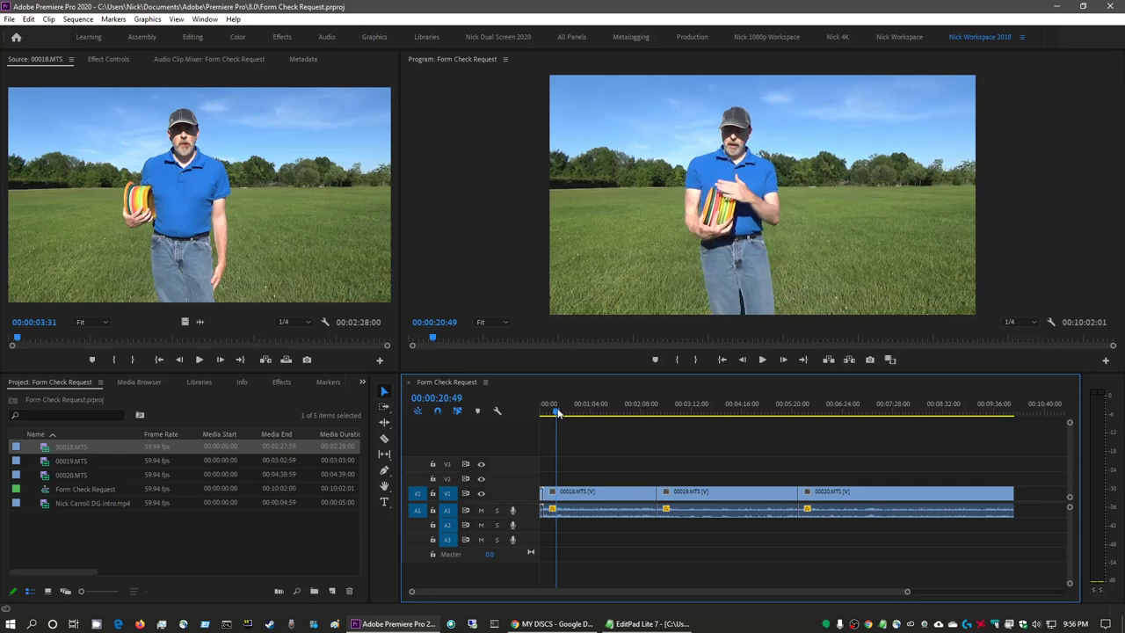
key("space")
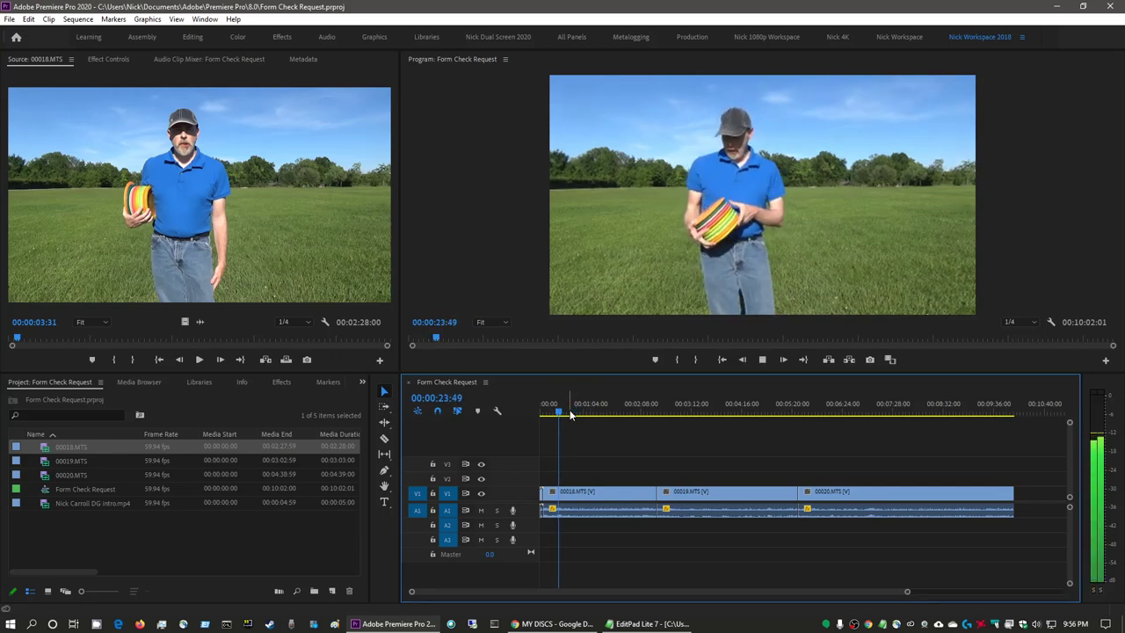
key("equal")
key("equal")
key("equal")
key("equal")
key("equal")
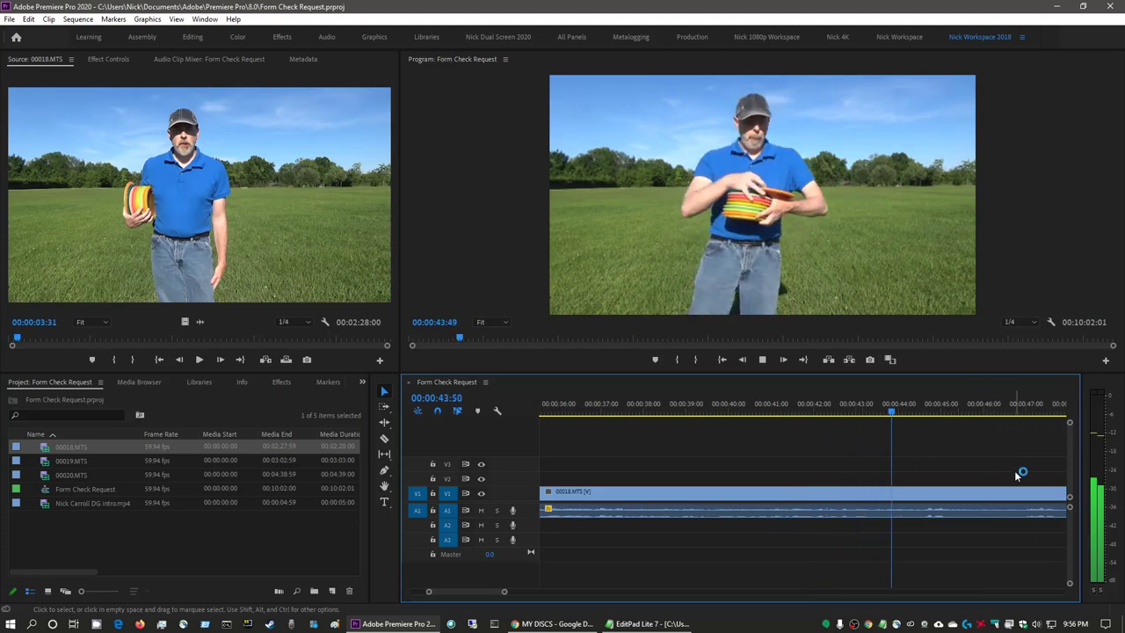
Pause the sequence, then play on to about 50 seconds and check the MY DISCS browser page.
key("space")
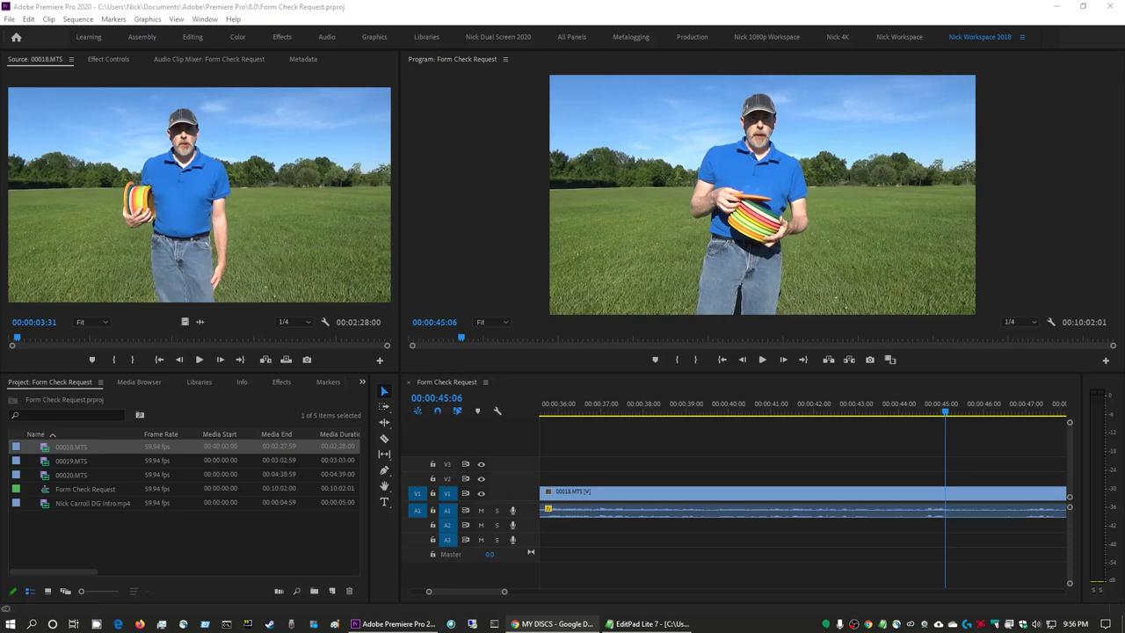
key("ctrl+v")
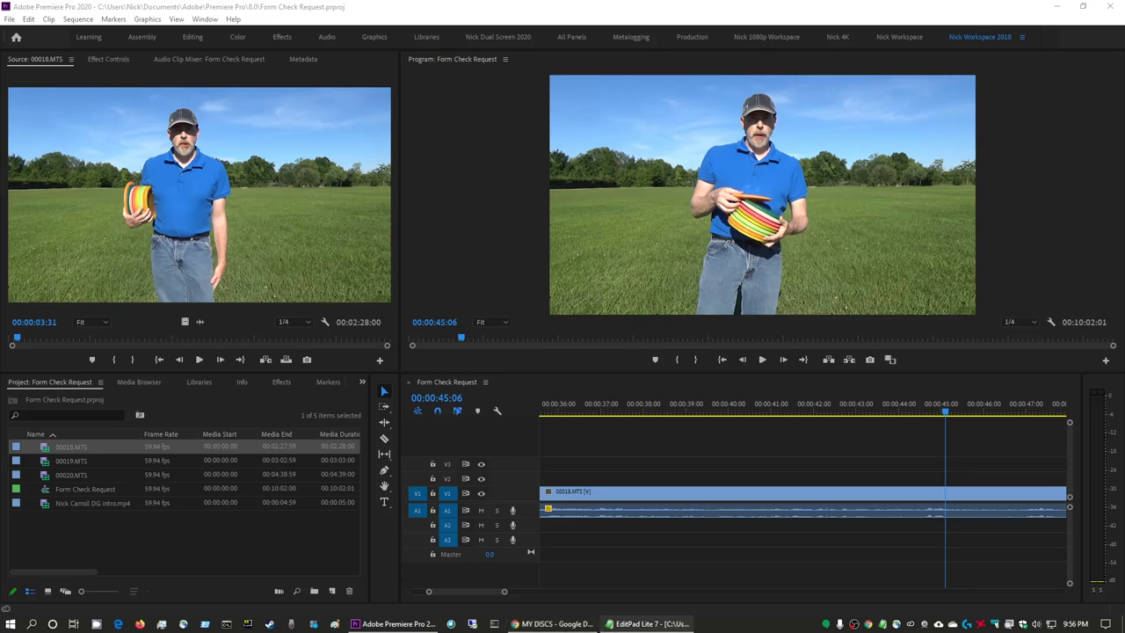
left_click(768, 227)
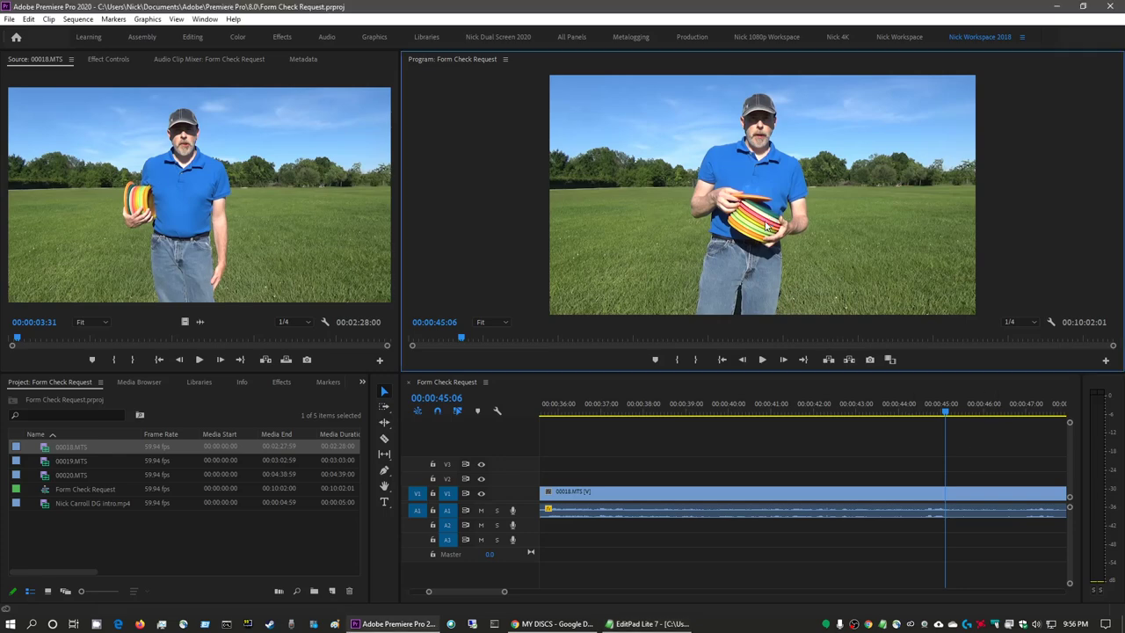
key("space")
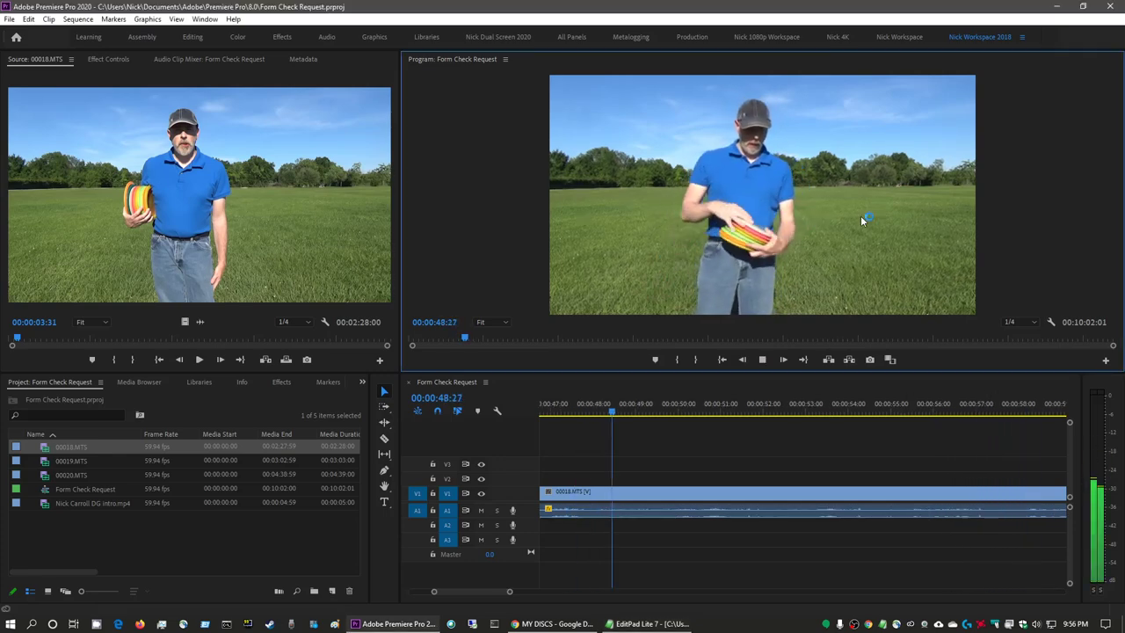
key("space")
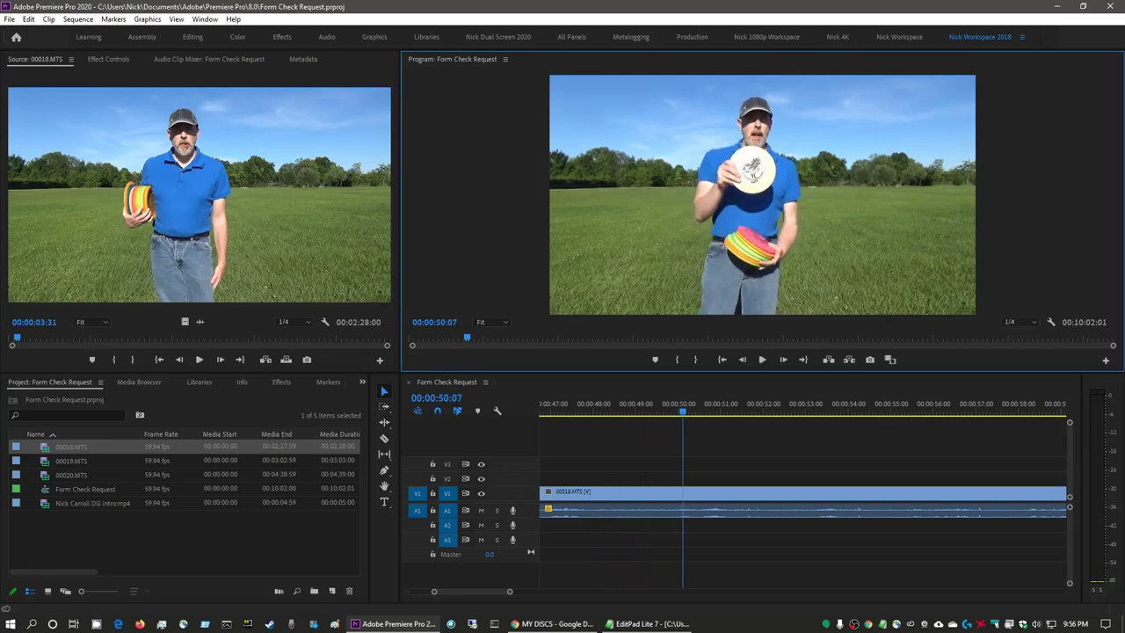
key("alt+Tab")
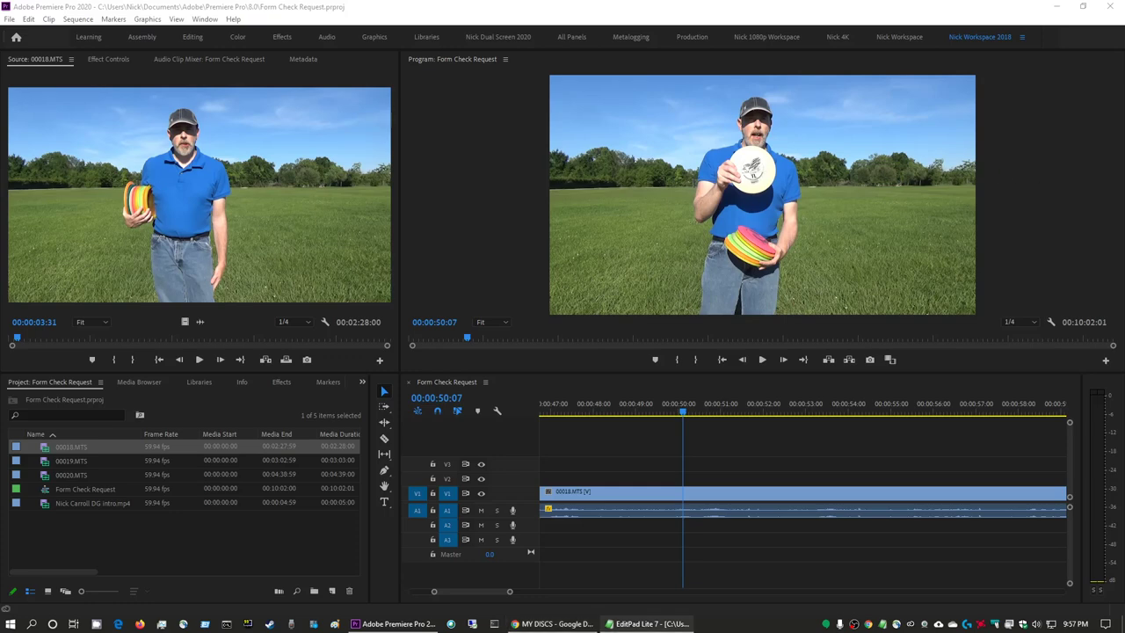
Continue reviewing the clip to about 53 and then 58 seconds, checking the EditPad disc notes.
left_click(837, 176)
key("space")
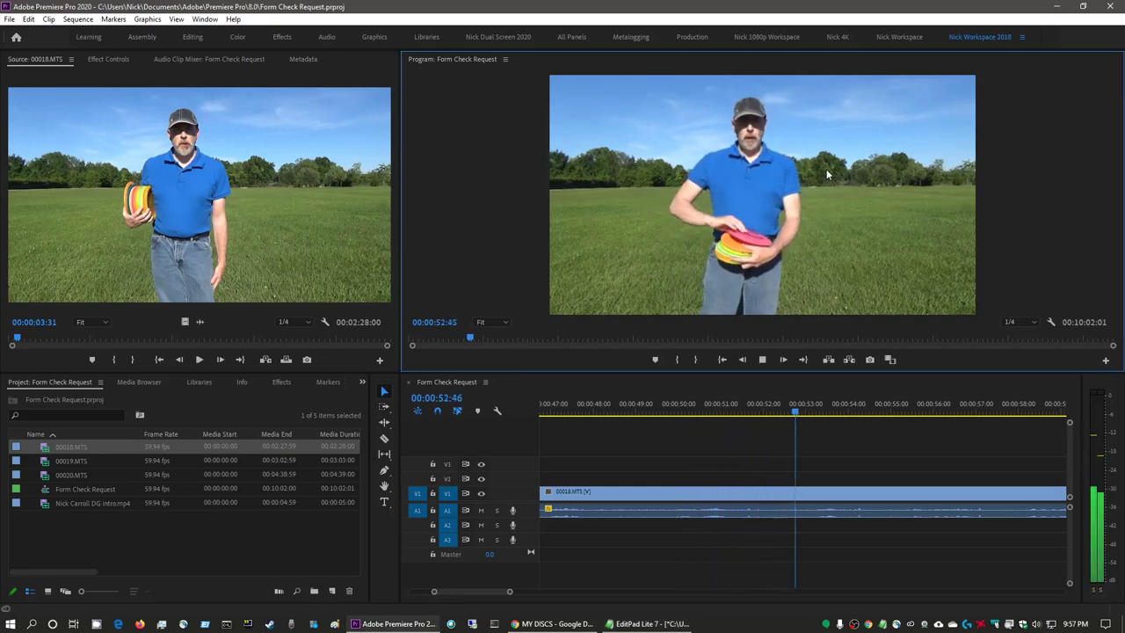
key("space")
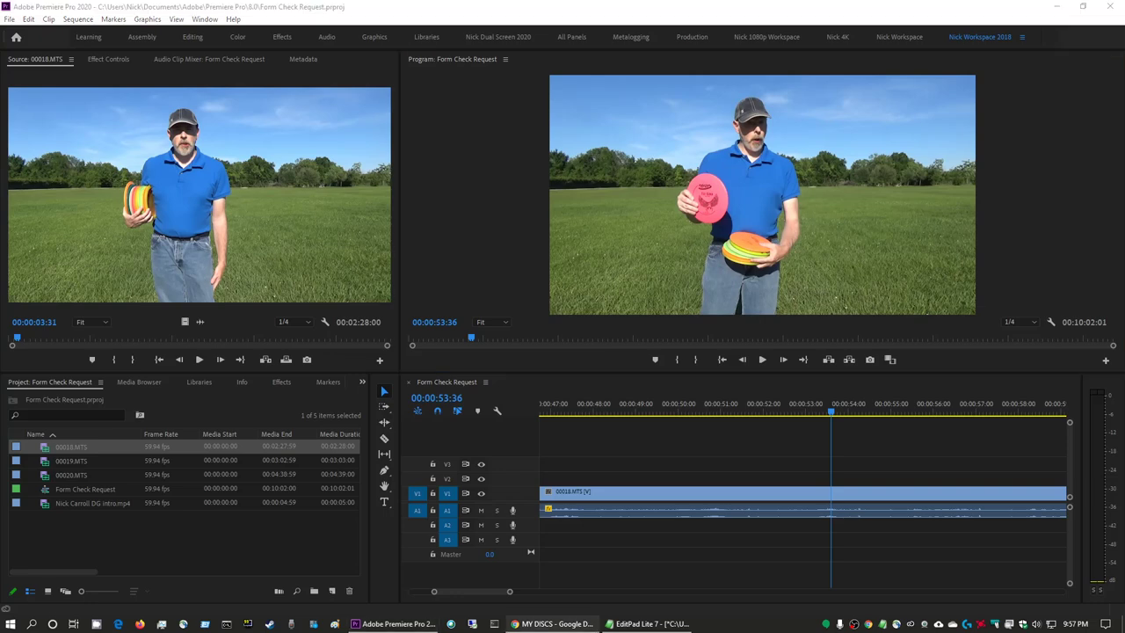
key("alt+Tab")
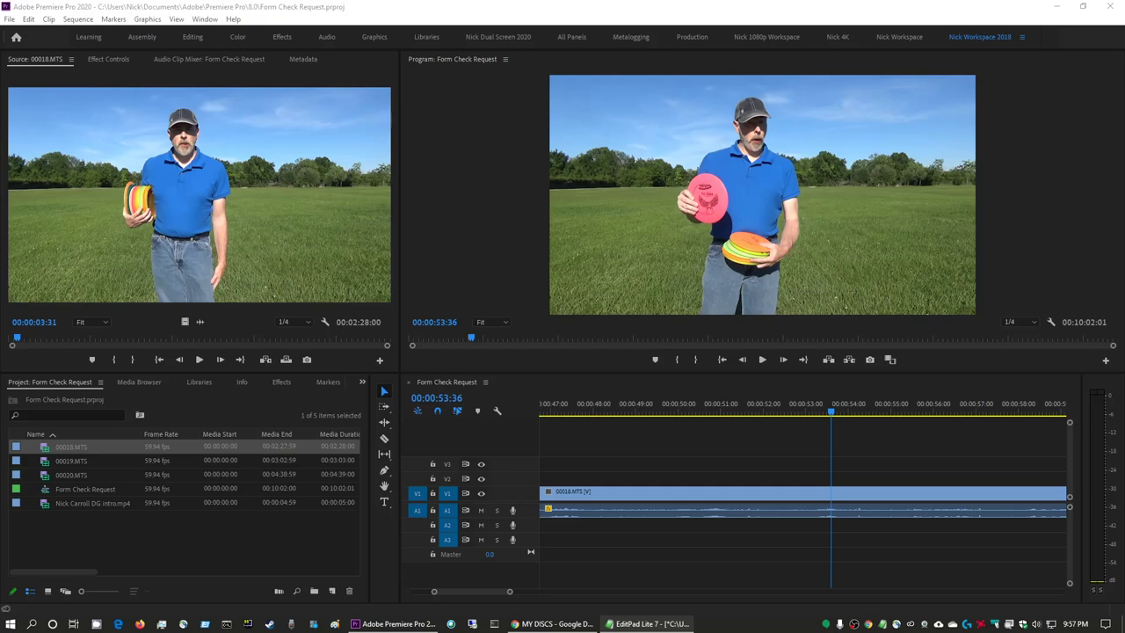
left_click(840, 167)
key("space")
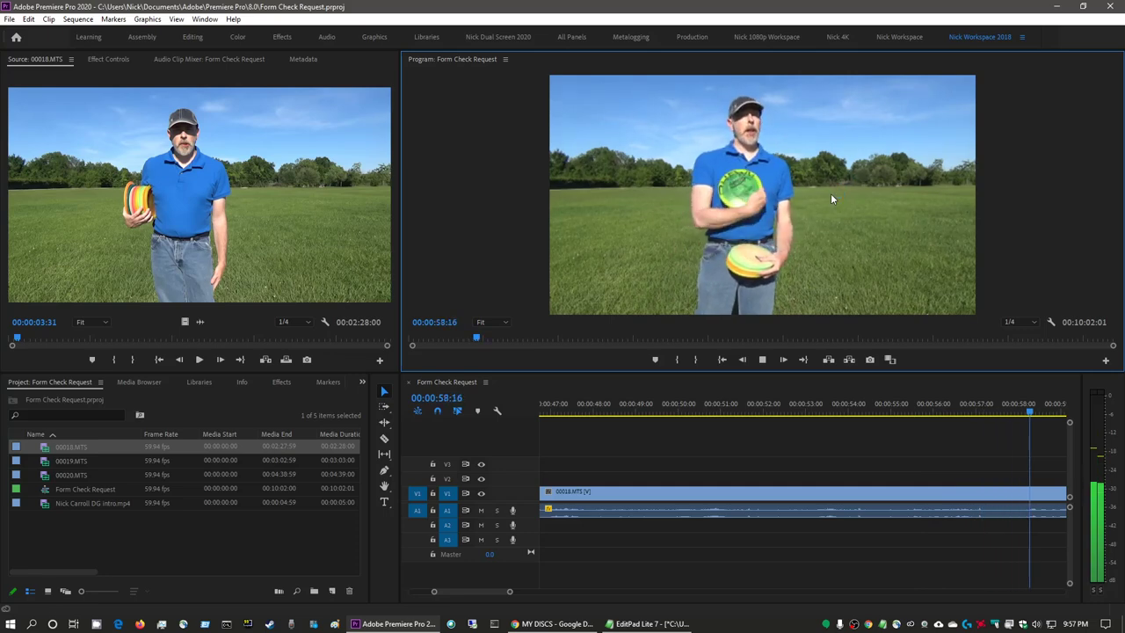
key("space")
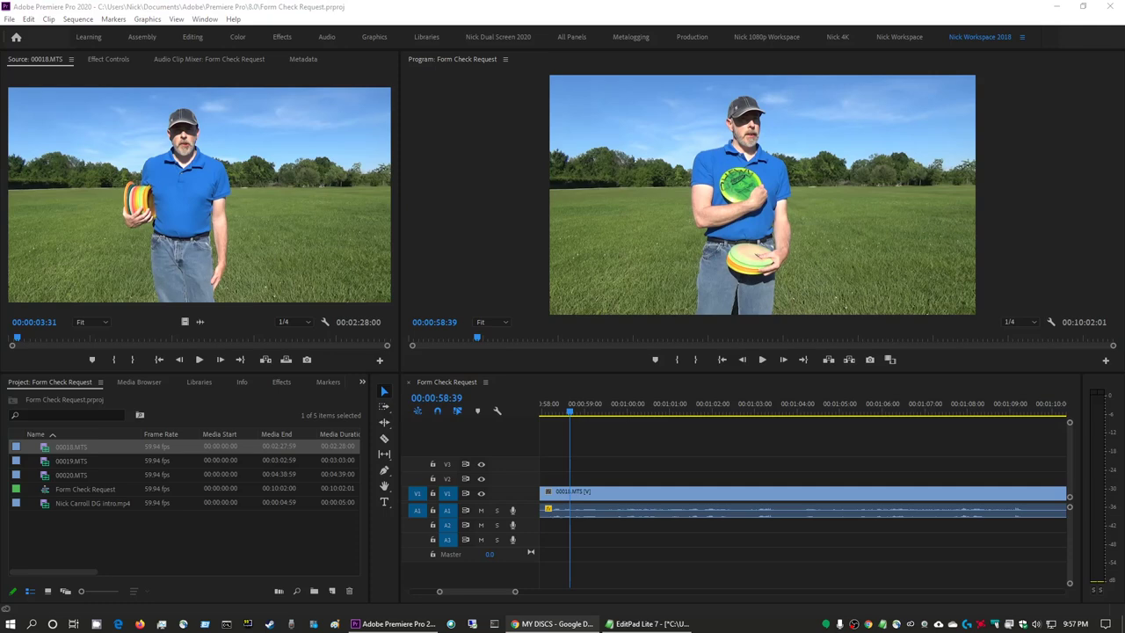
key("alt+Tab")
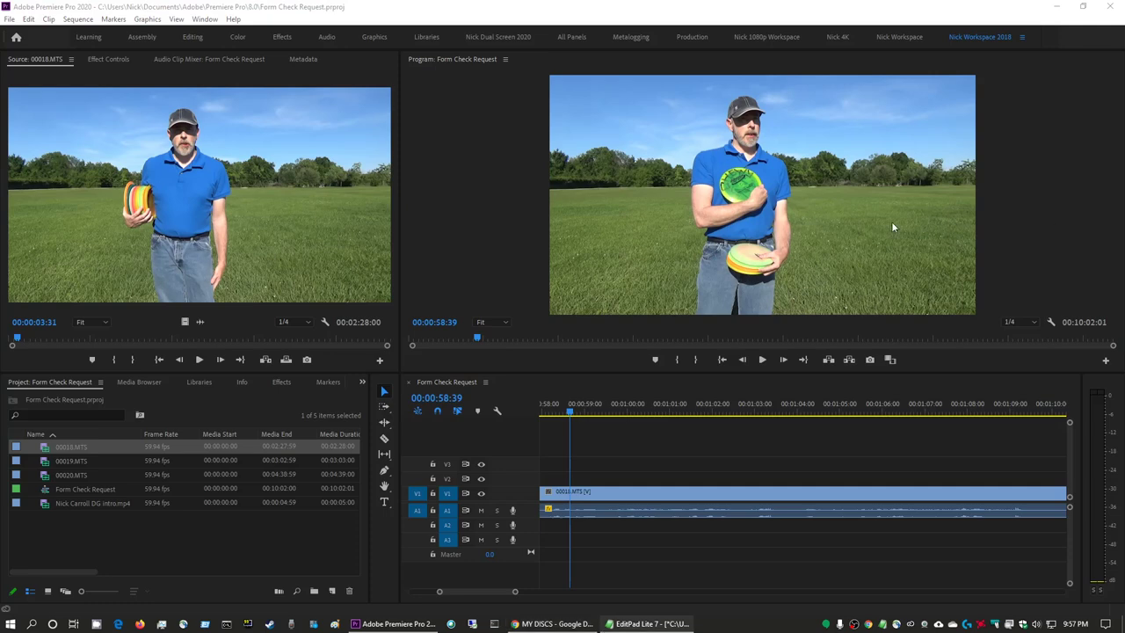
Play on to about 1:08, then cross-check the MY DISCS page and the EditPad notes.
left_click(779, 226)
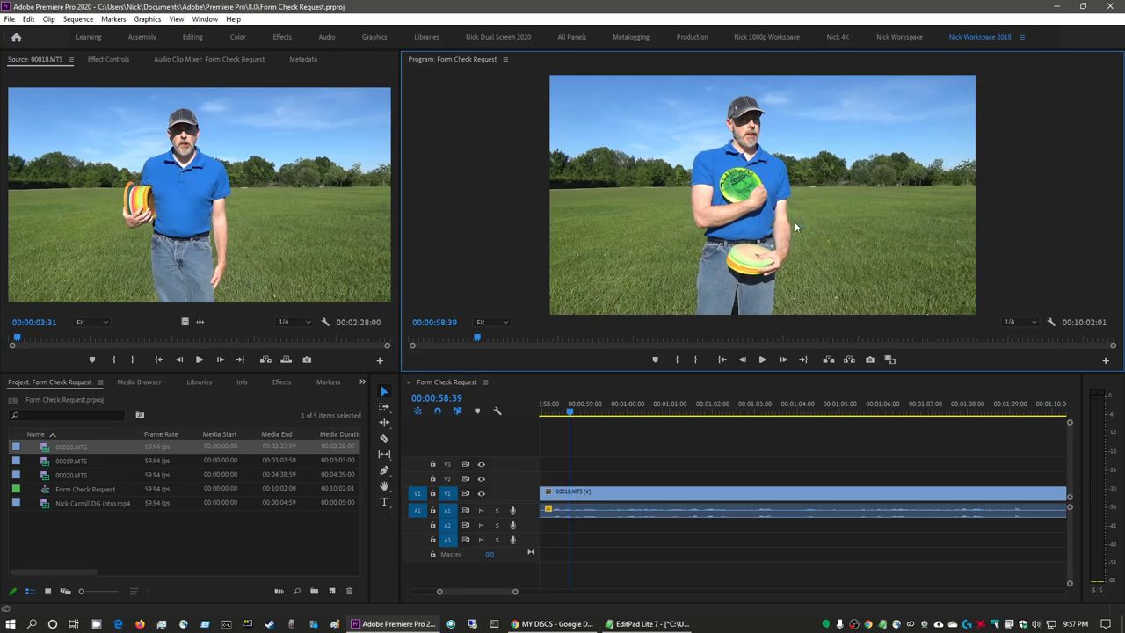
key("space")
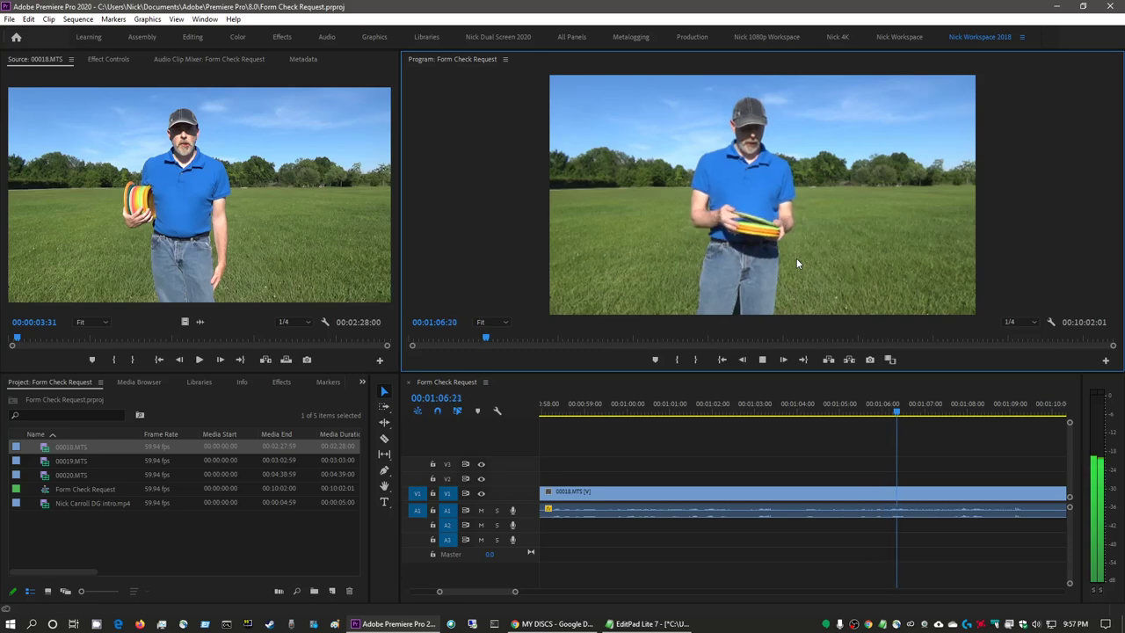
key("space")
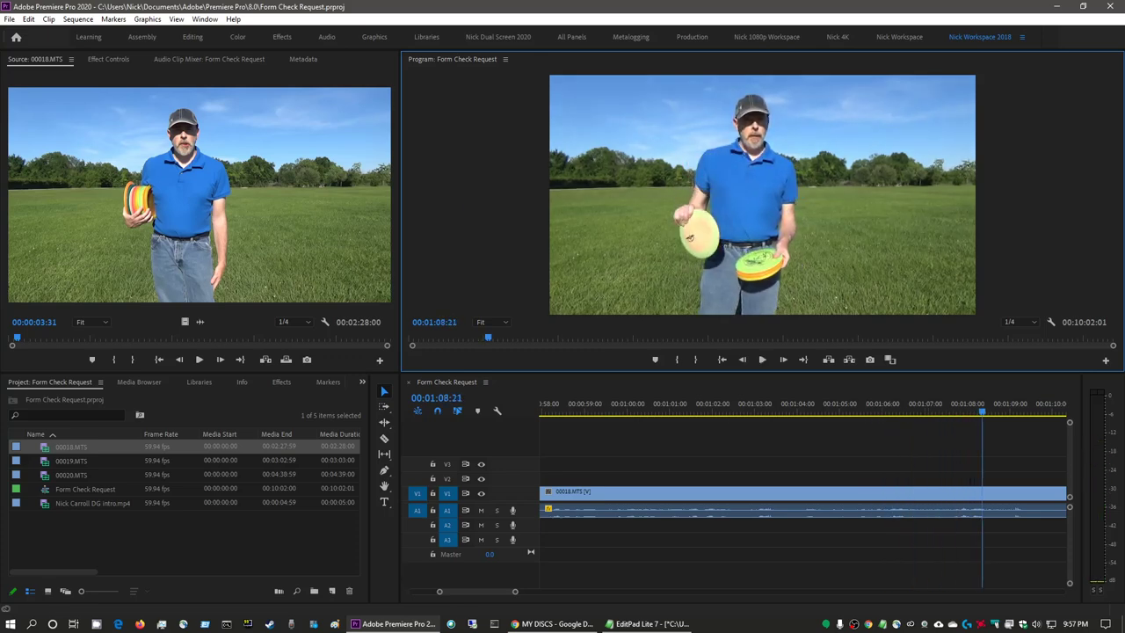
key("alt+Tab")
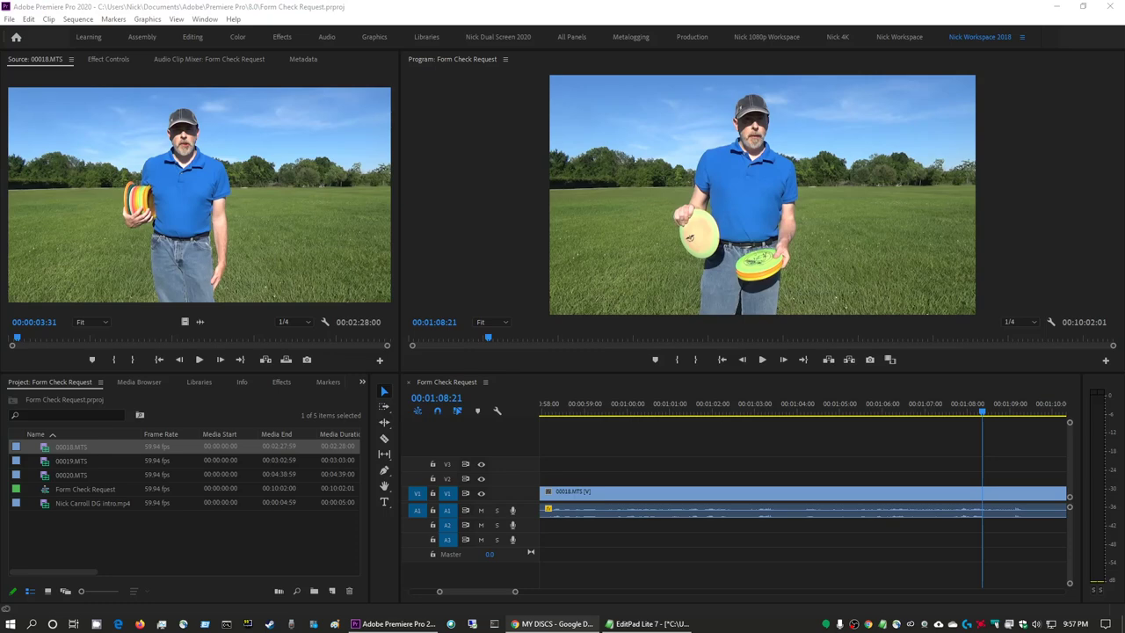
key("alt+Tab")
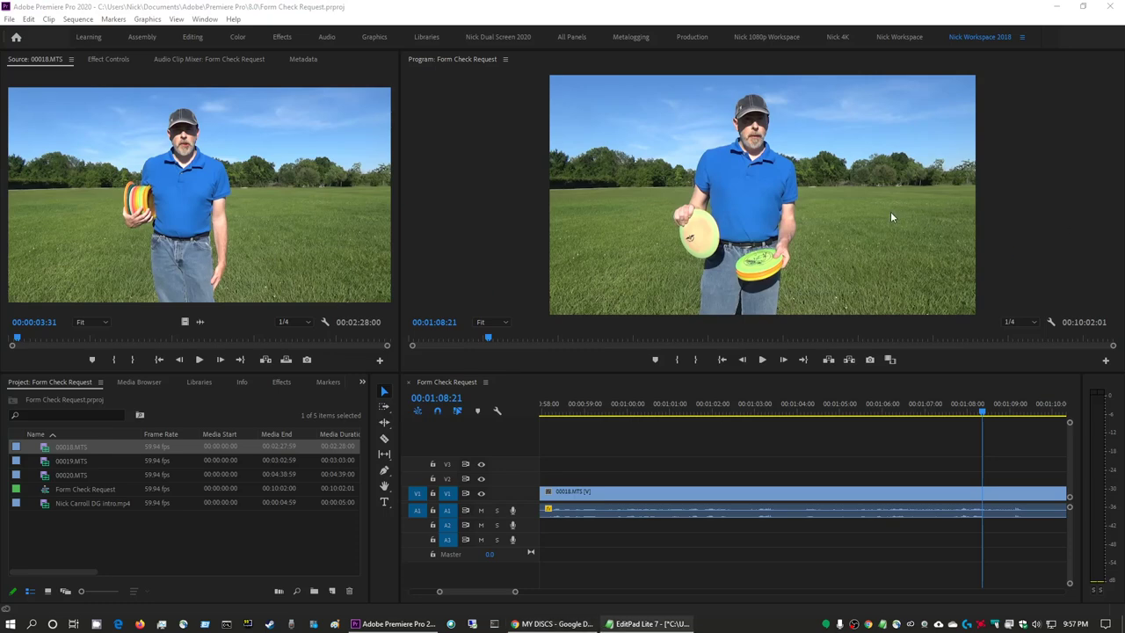
key("alt+Tab")
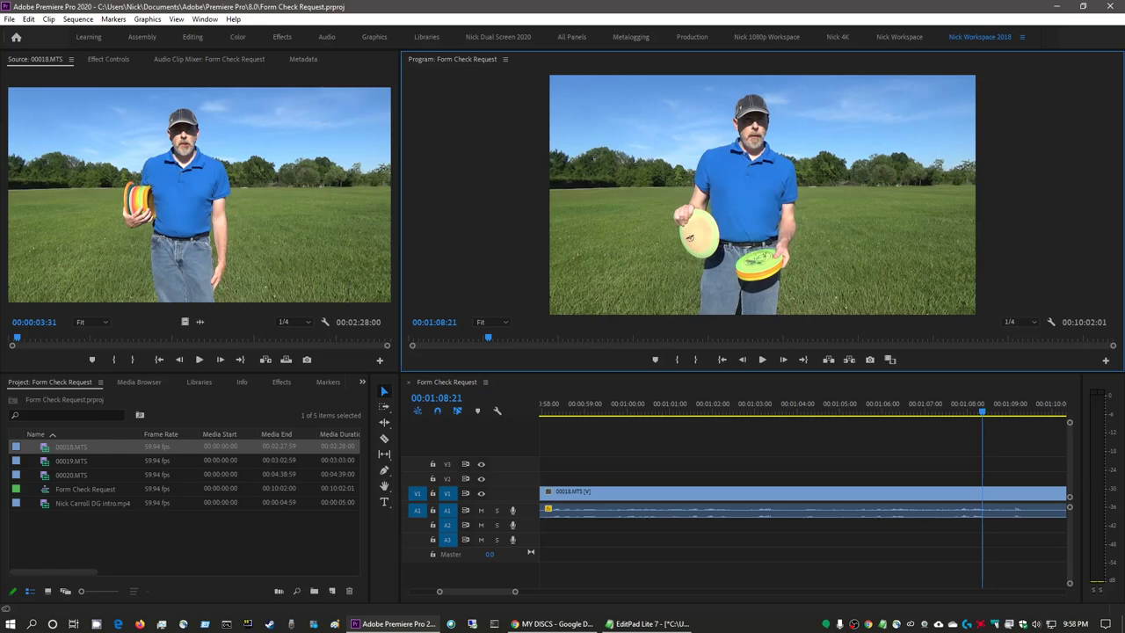
key("alt+Tab")
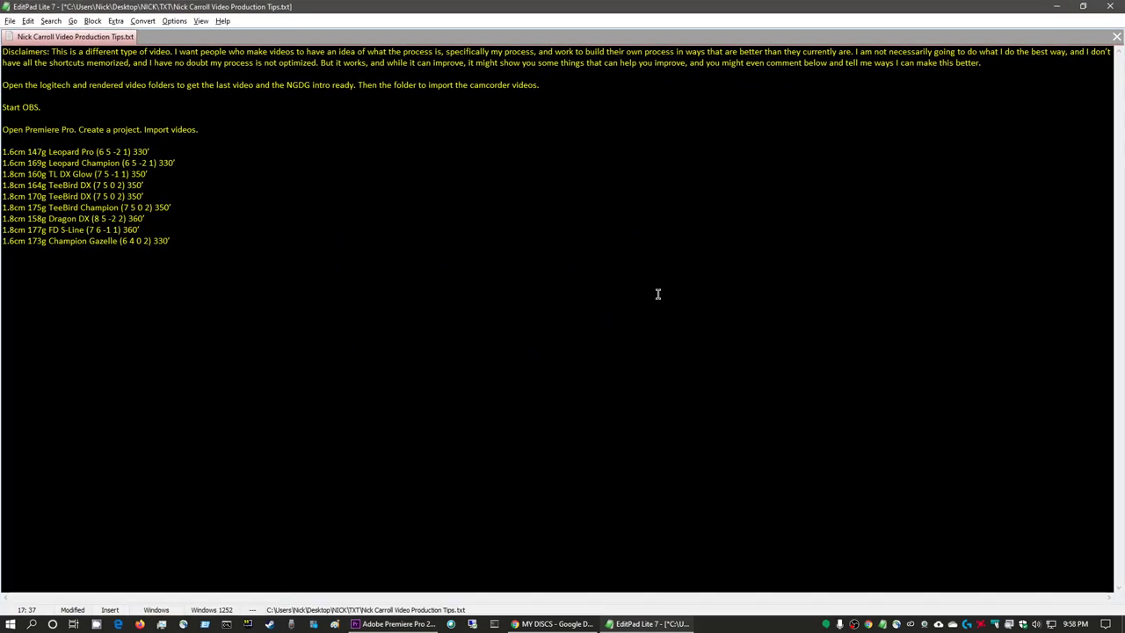
key("alt+Tab")
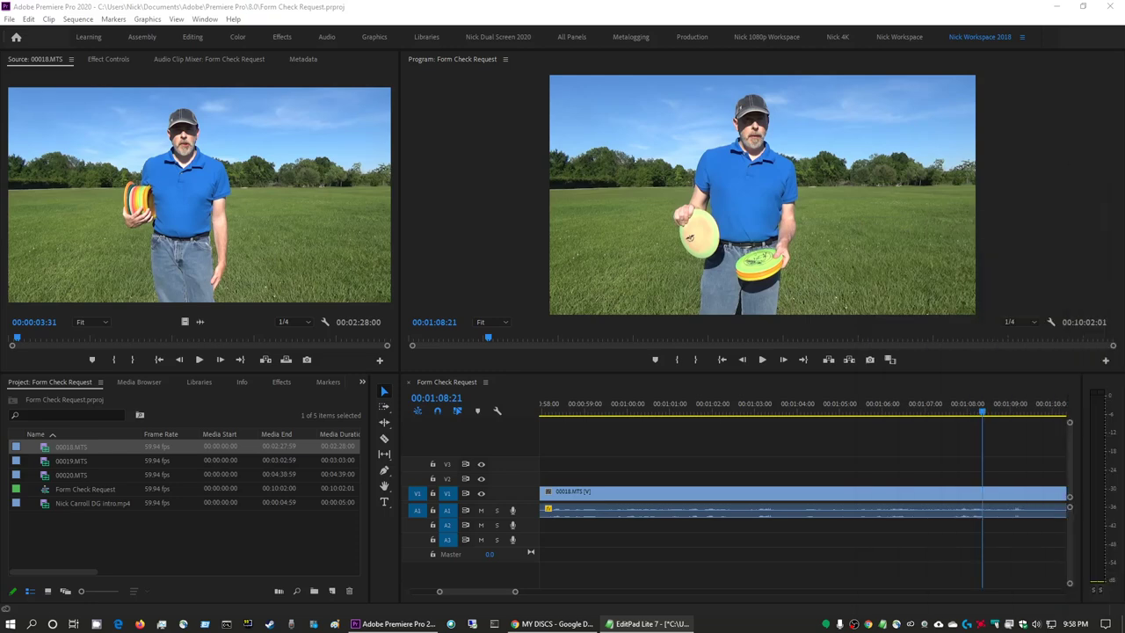
Play the clip through to about 1:33 and bring up the EditPad disc notes.
left_click(643, 221)
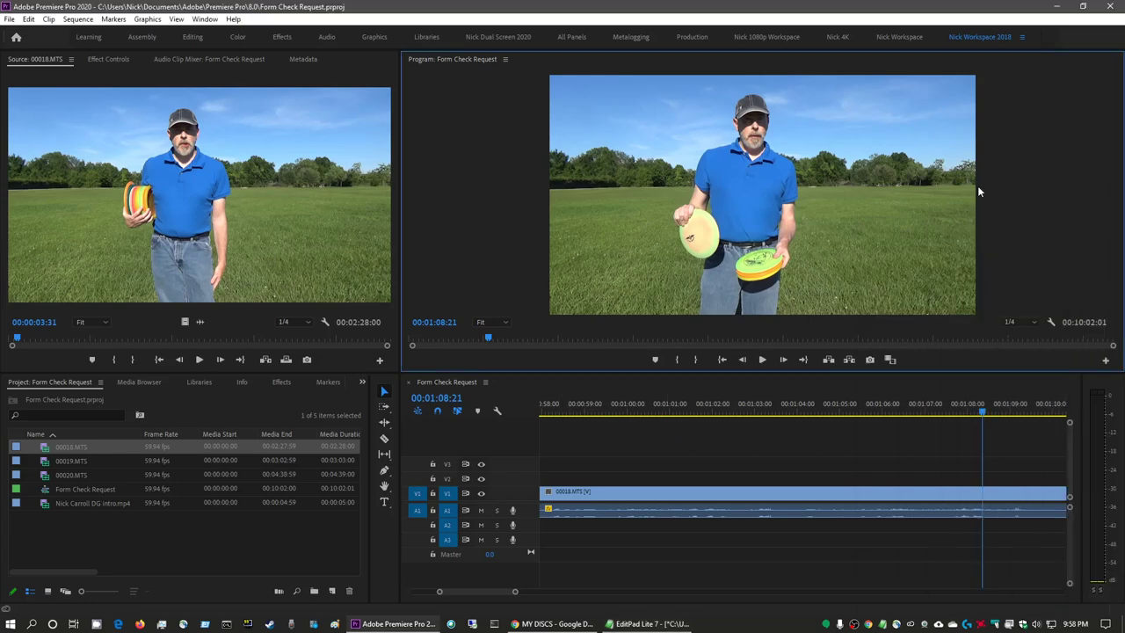
key("space")
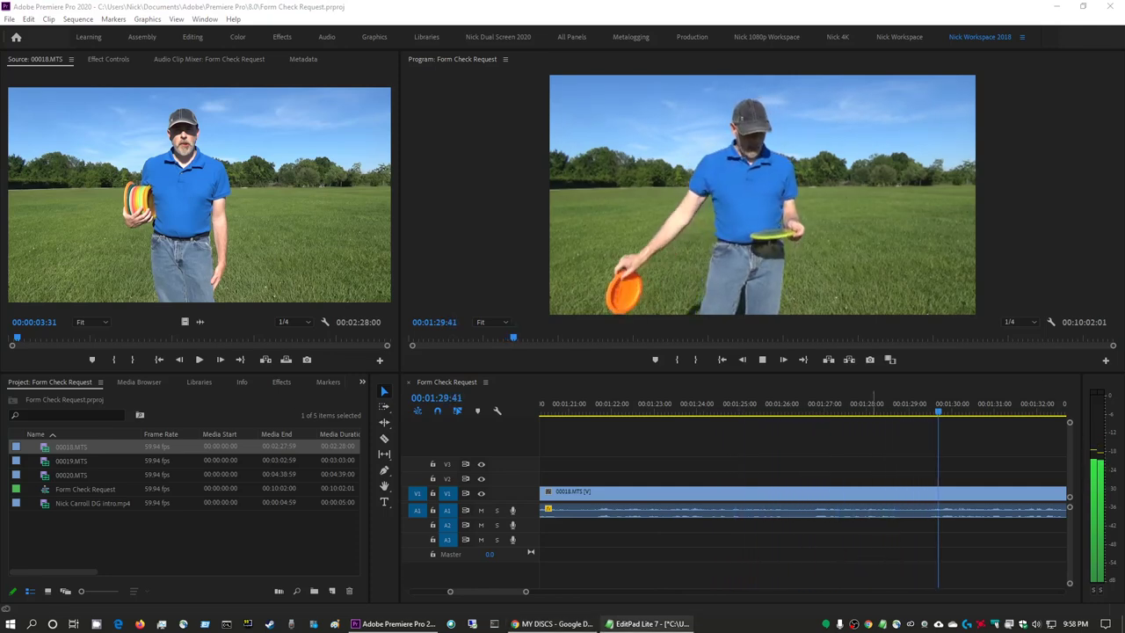
left_click(780, 166)
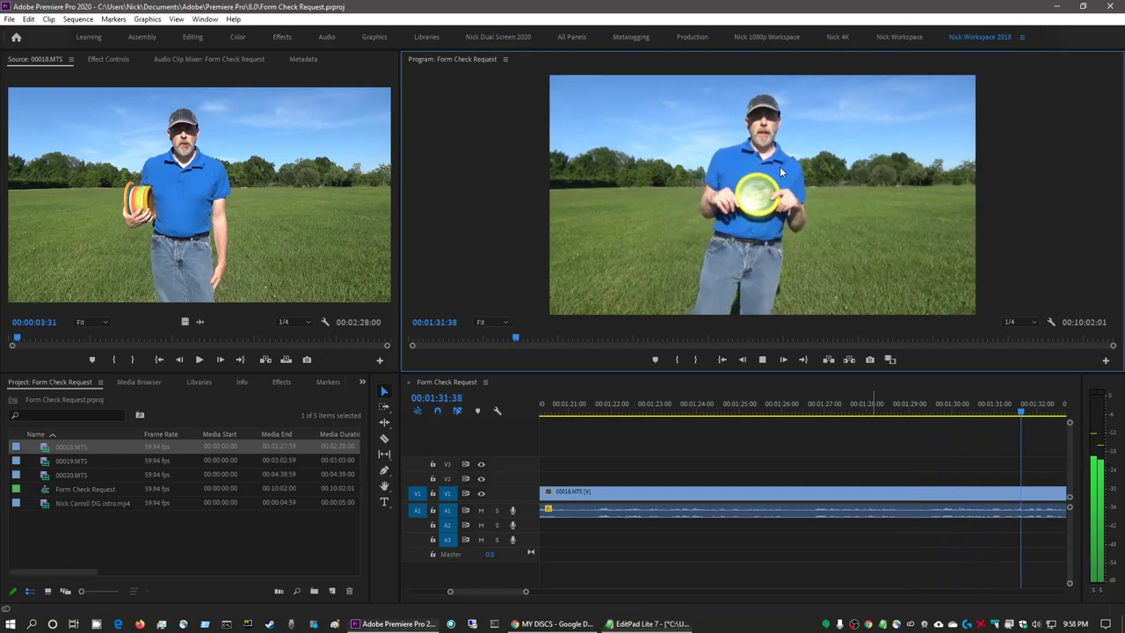
key("space")
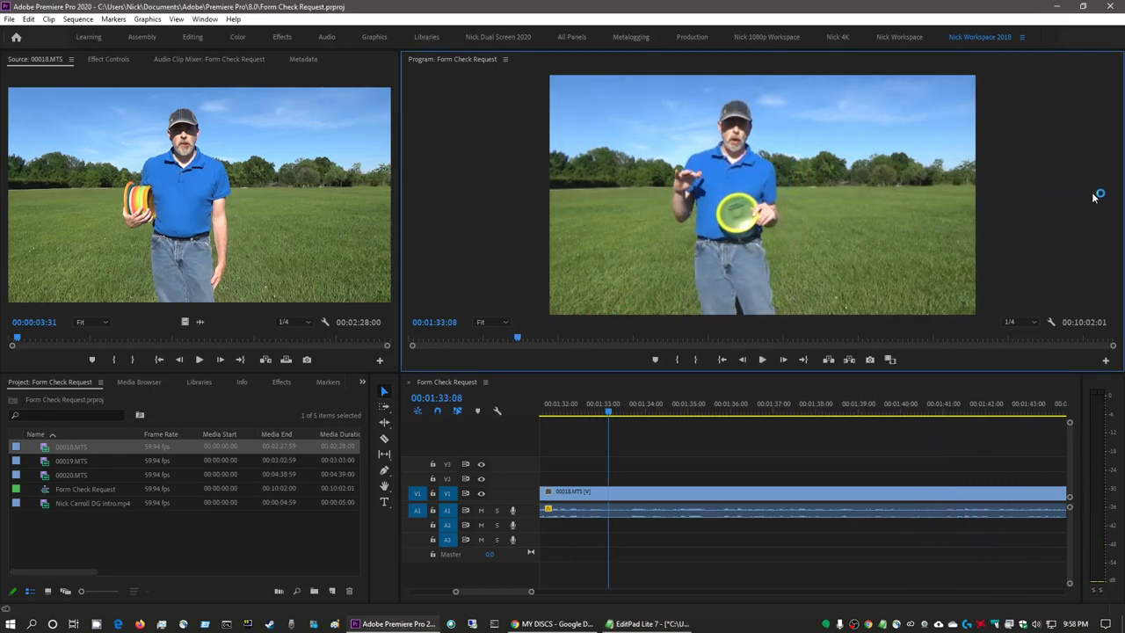
key("alt+Tab")
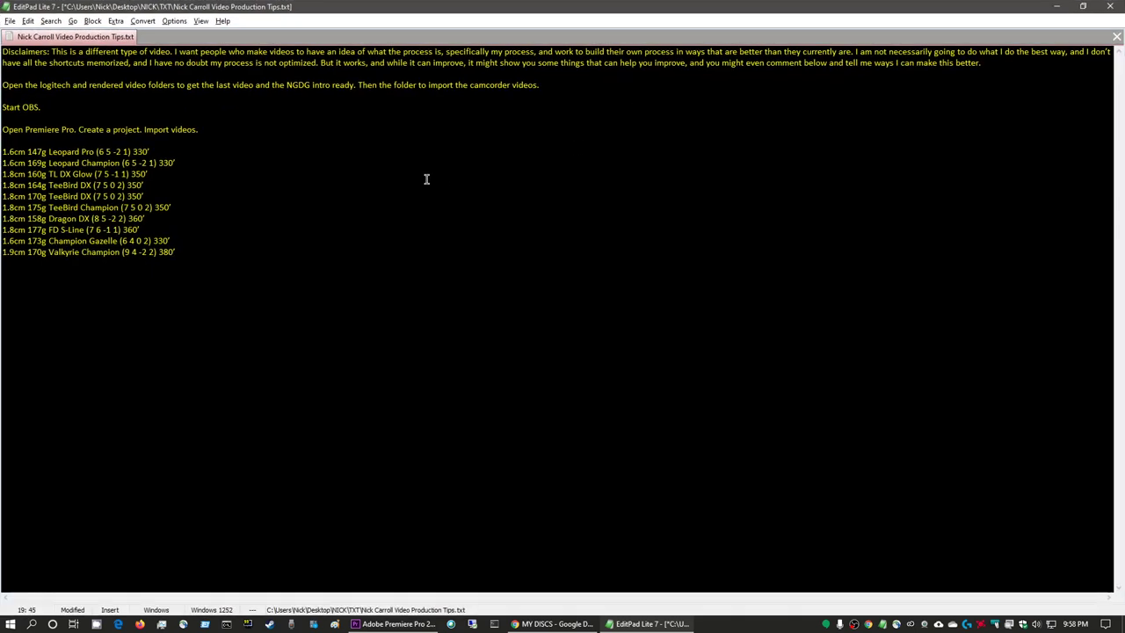
key("ctrl+s")
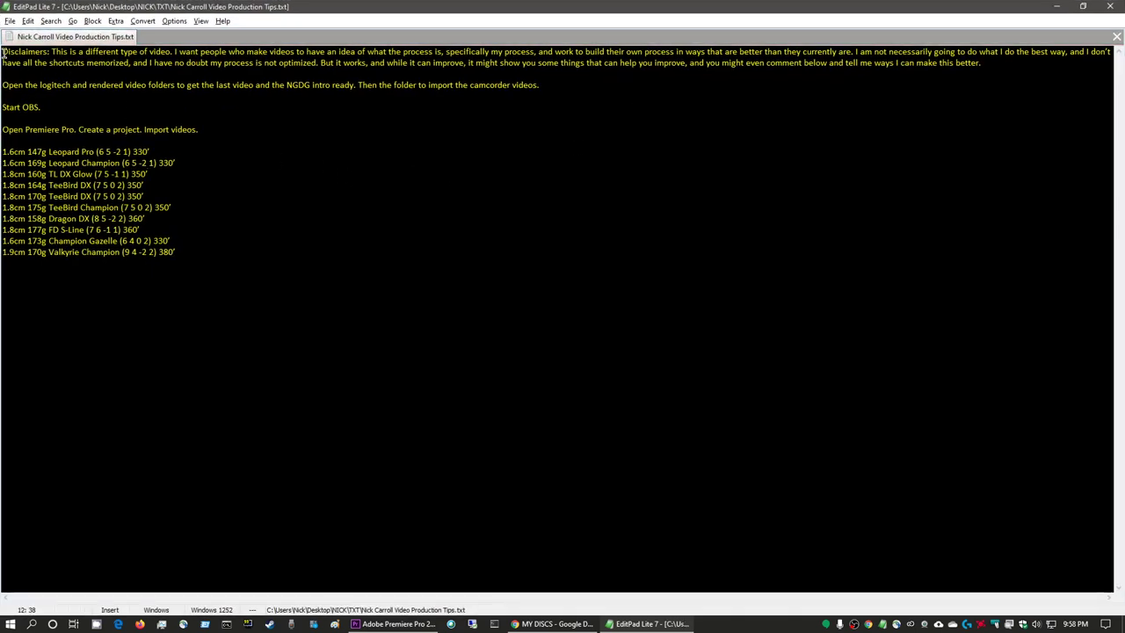
left_click_drag(2, 51, 981, 63)
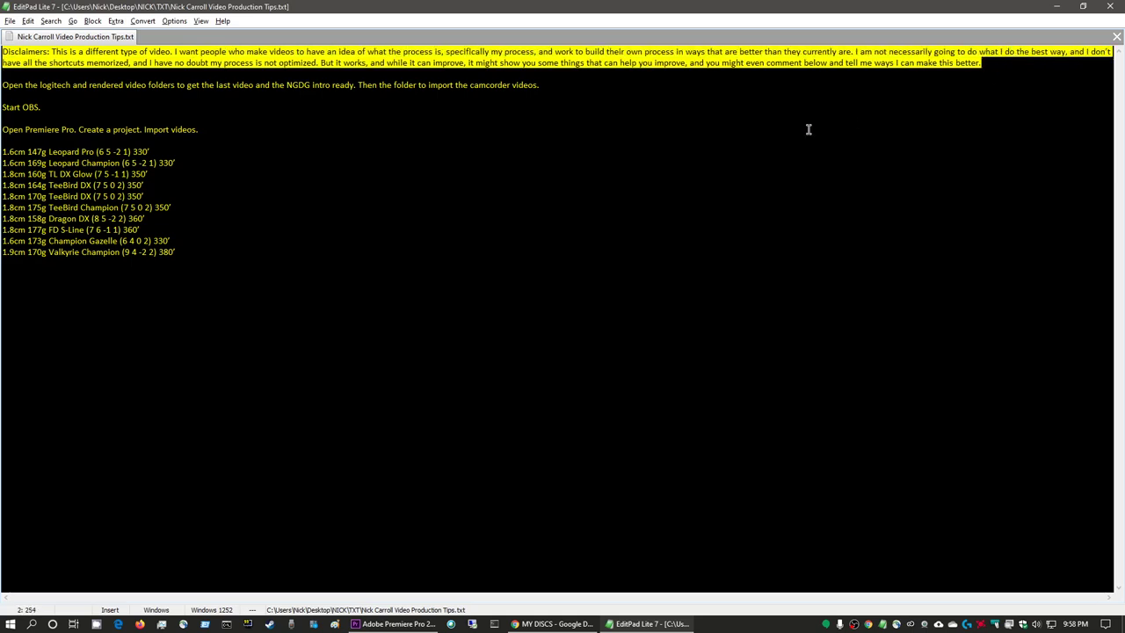
left_click(798, 130)
left_click_drag(55, 53, 557, 53)
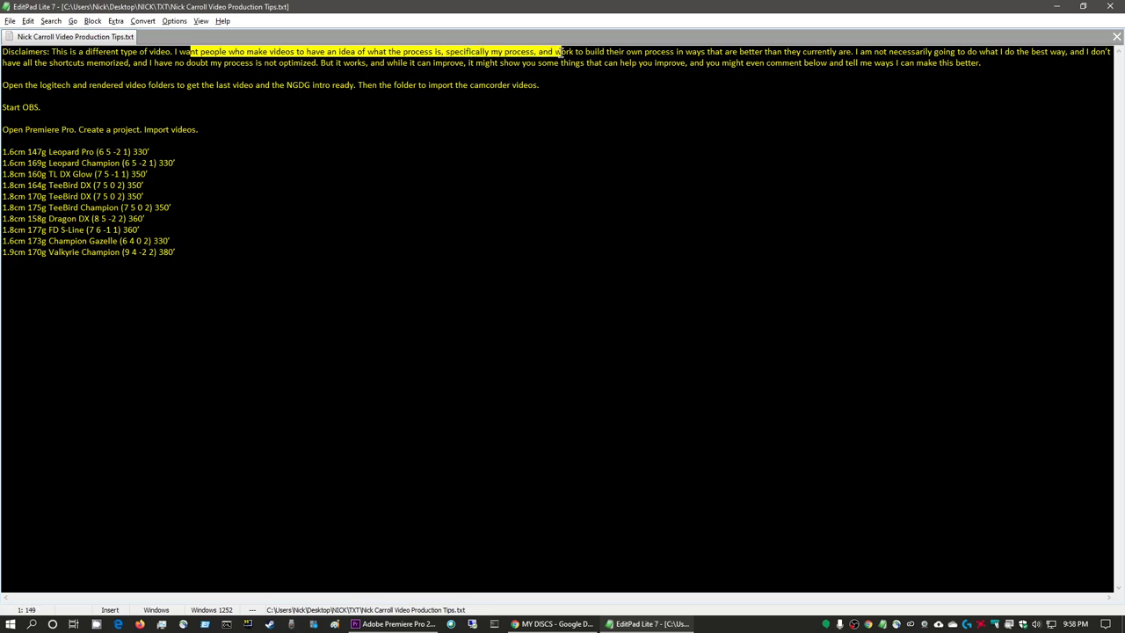
left_click(555, 52)
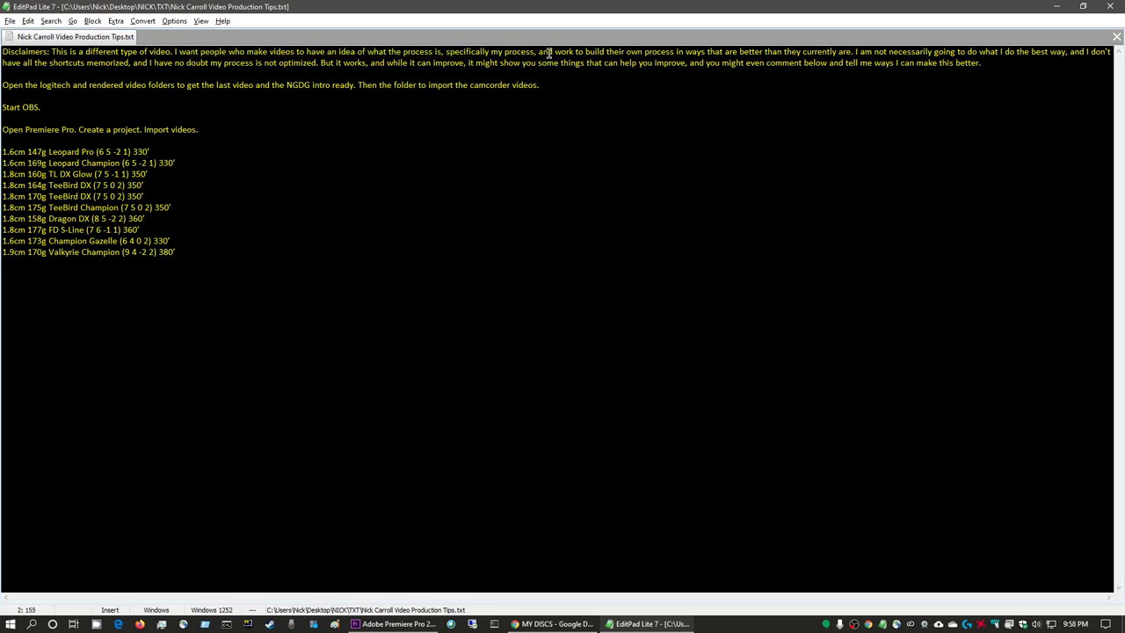
left_click_drag(549, 53, 842, 51)
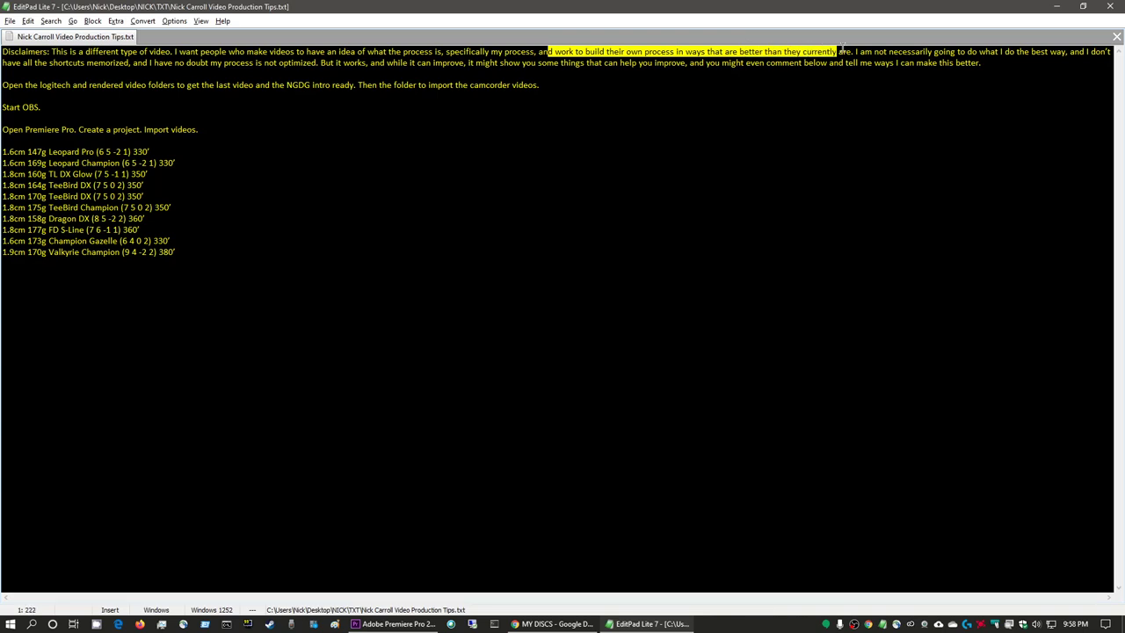
left_click(909, 51)
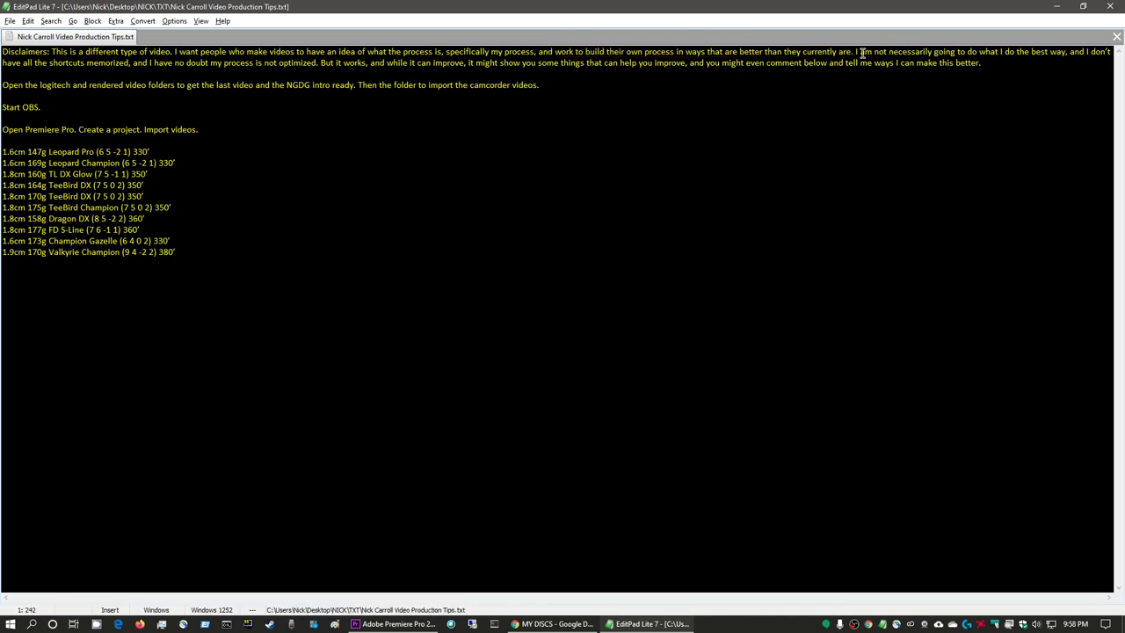
left_click_drag(854, 51, 970, 41)
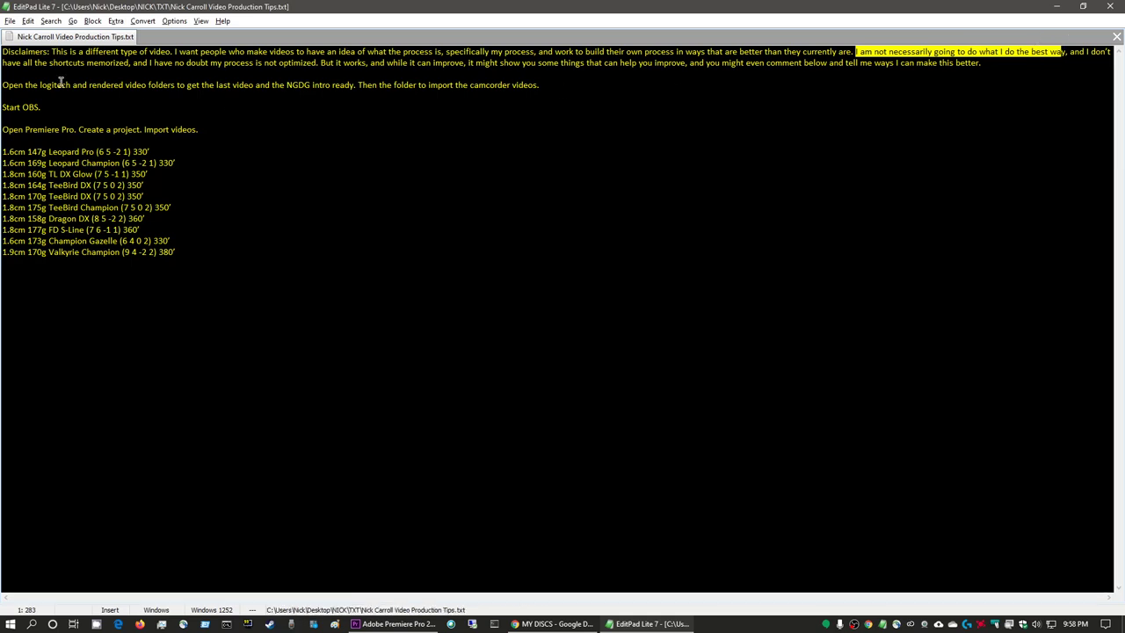
left_click_drag(6, 62, 271, 62)
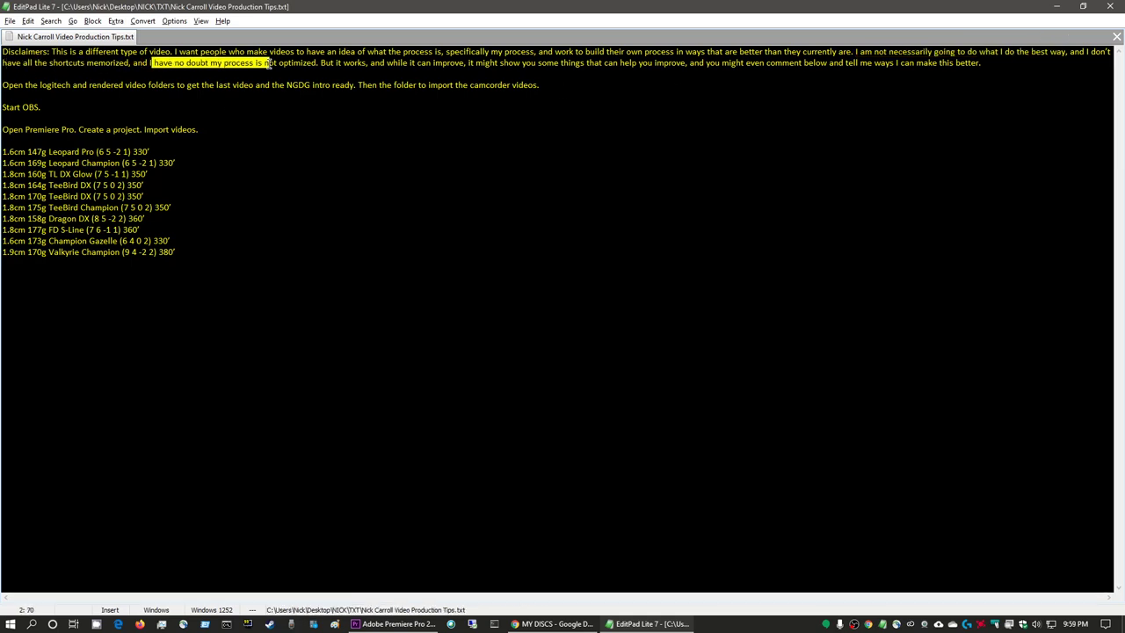
left_click(334, 62)
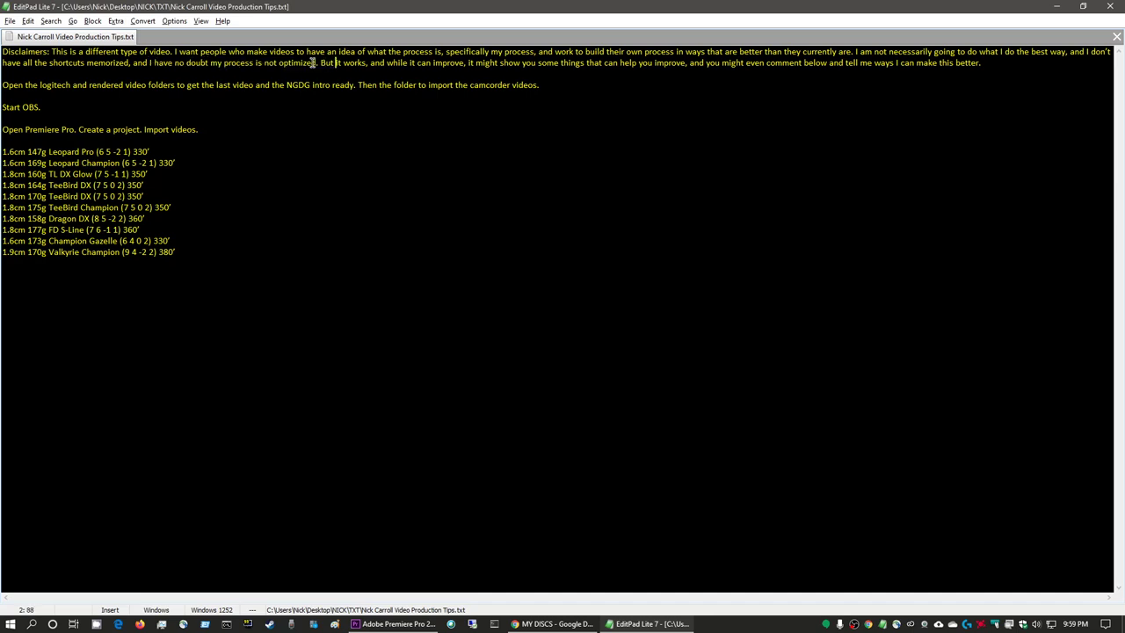
left_click_drag(321, 63, 861, 68)
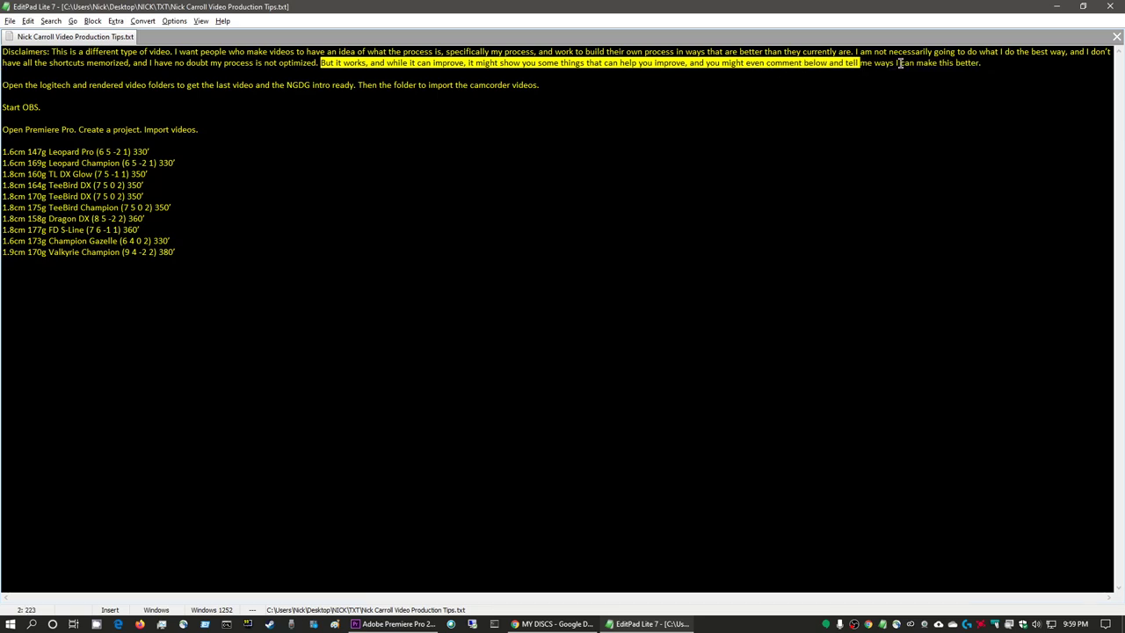
left_click(911, 63)
left_click_drag(987, 63, 749, 63)
left_click(370, 95)
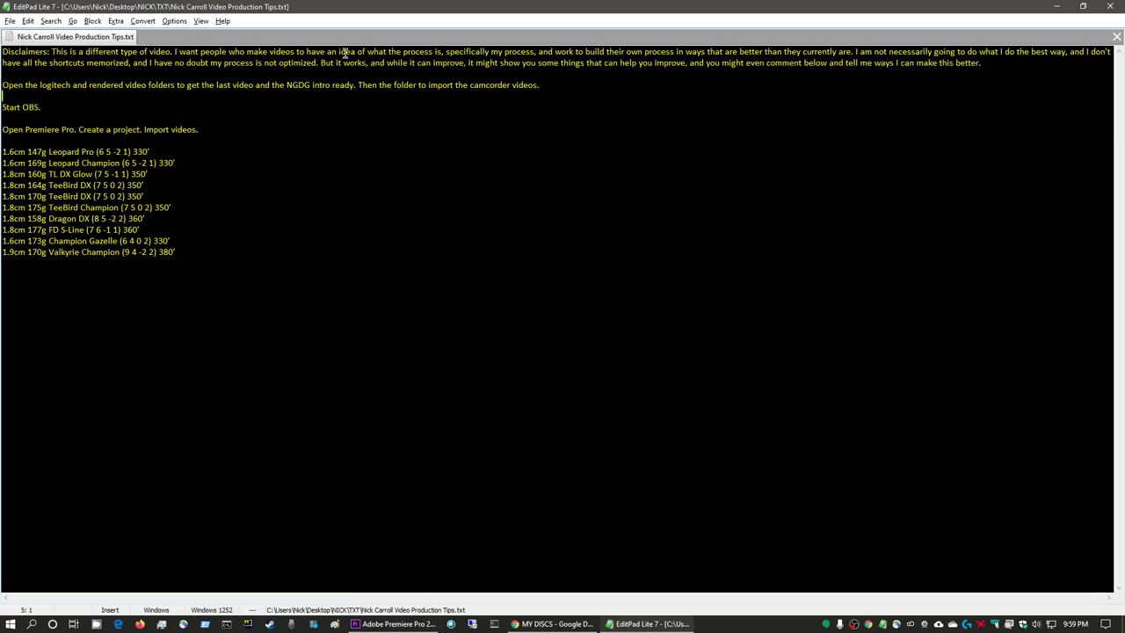
double_click(448, 7)
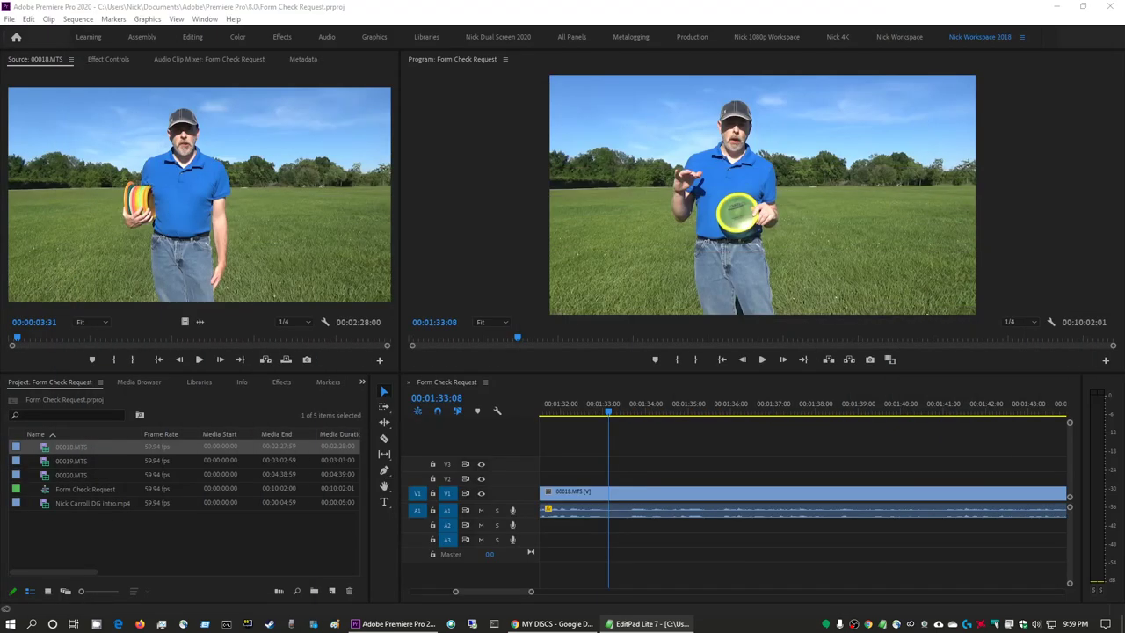
key("alt+Tab")
Delete the leading cm measurements from the Leopard Pro, TL DX Glow and TeeBird DX lines.
left_click_drag(213, 259, 2, 151)
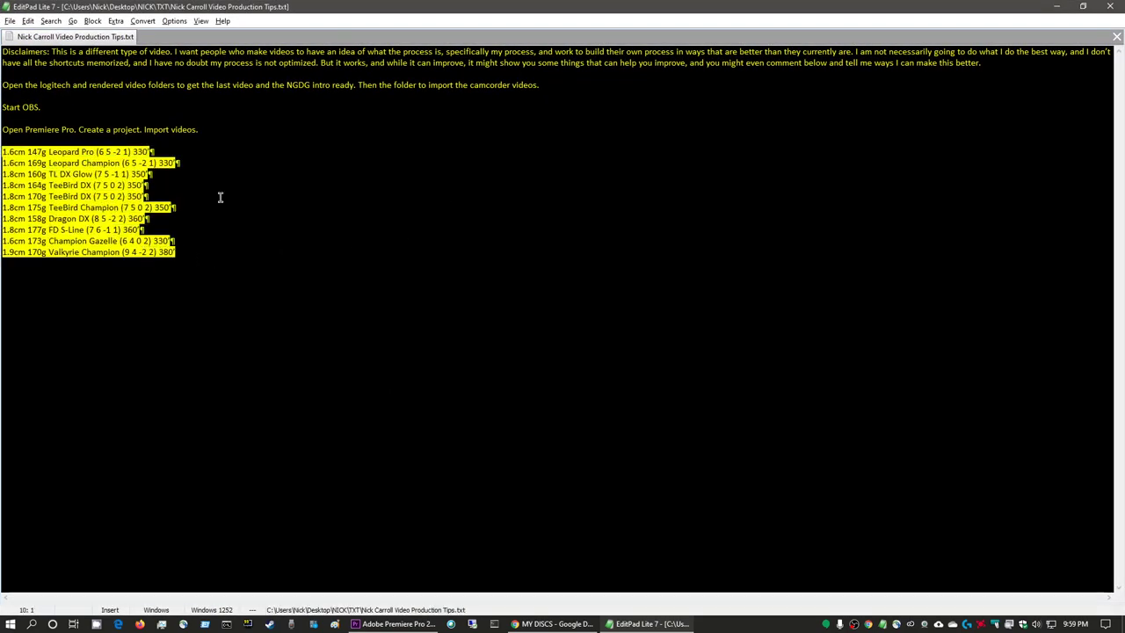
left_click(280, 238)
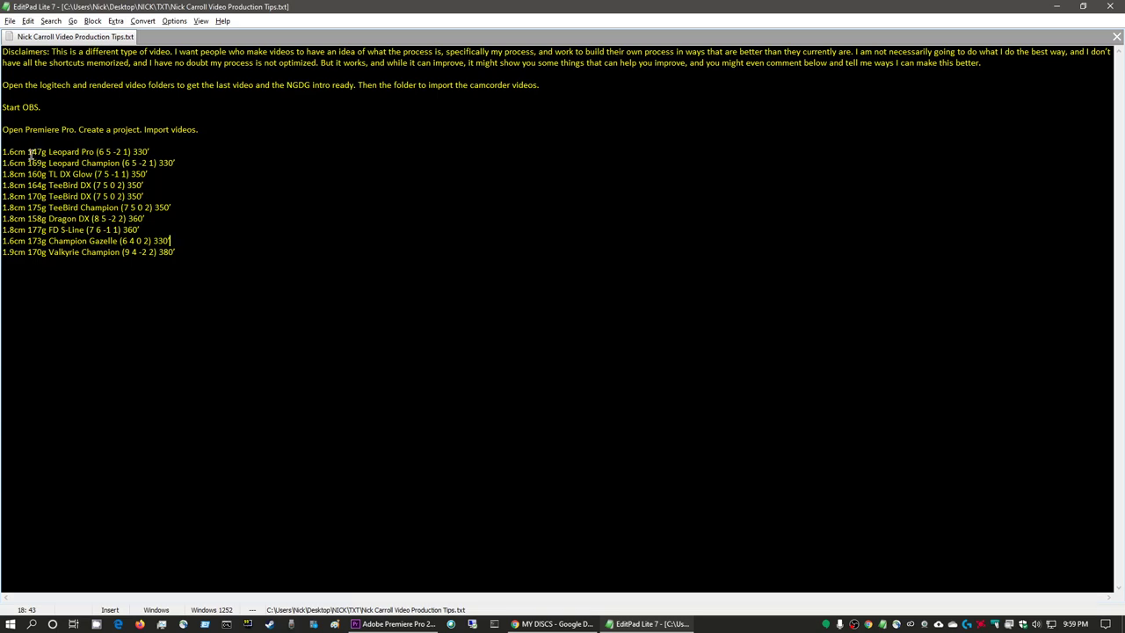
key("shift+Home")
key("Delete")
key("Down")
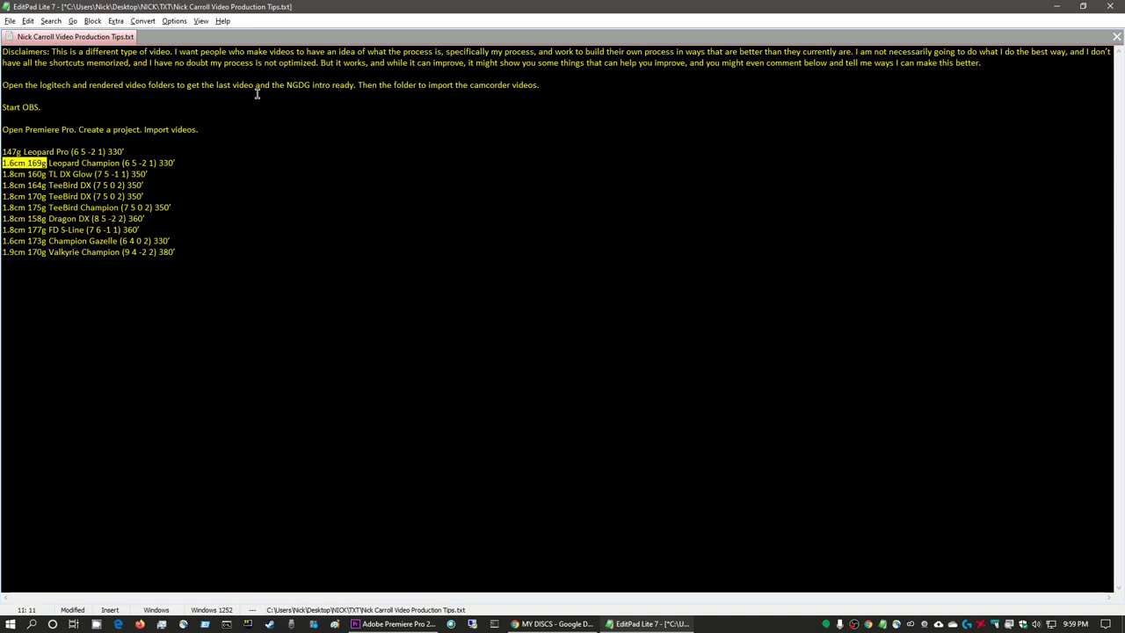
key("ctrl+shift+Left")
key("Delete")
key("ctrl+shift+Left")
key("Delete")
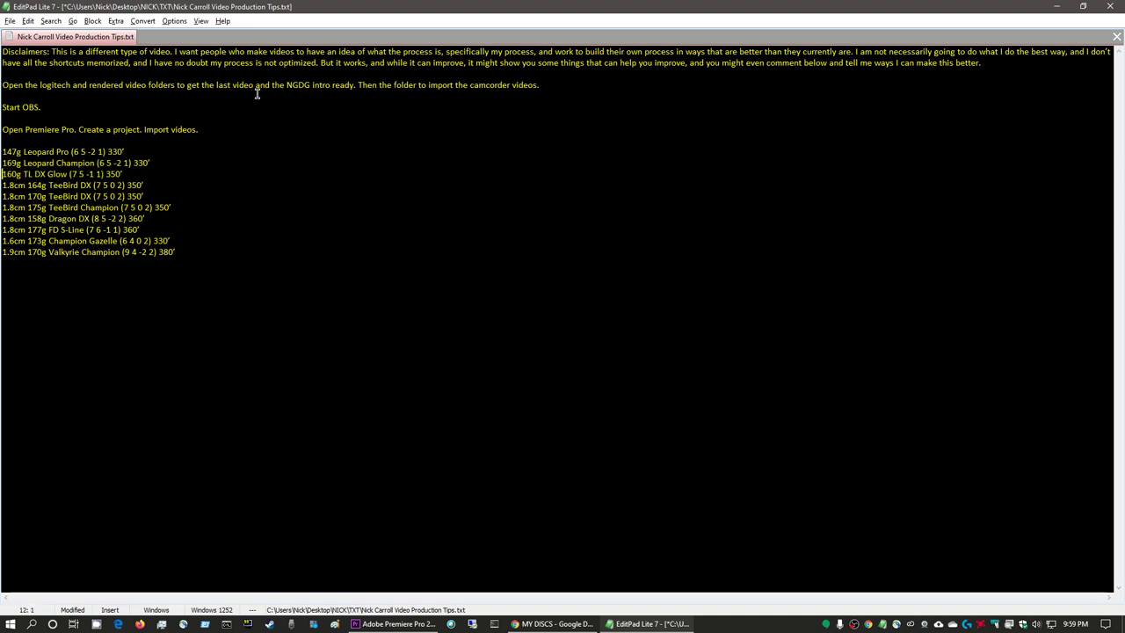
key("ctrl+shift+Left")
key("Delete")
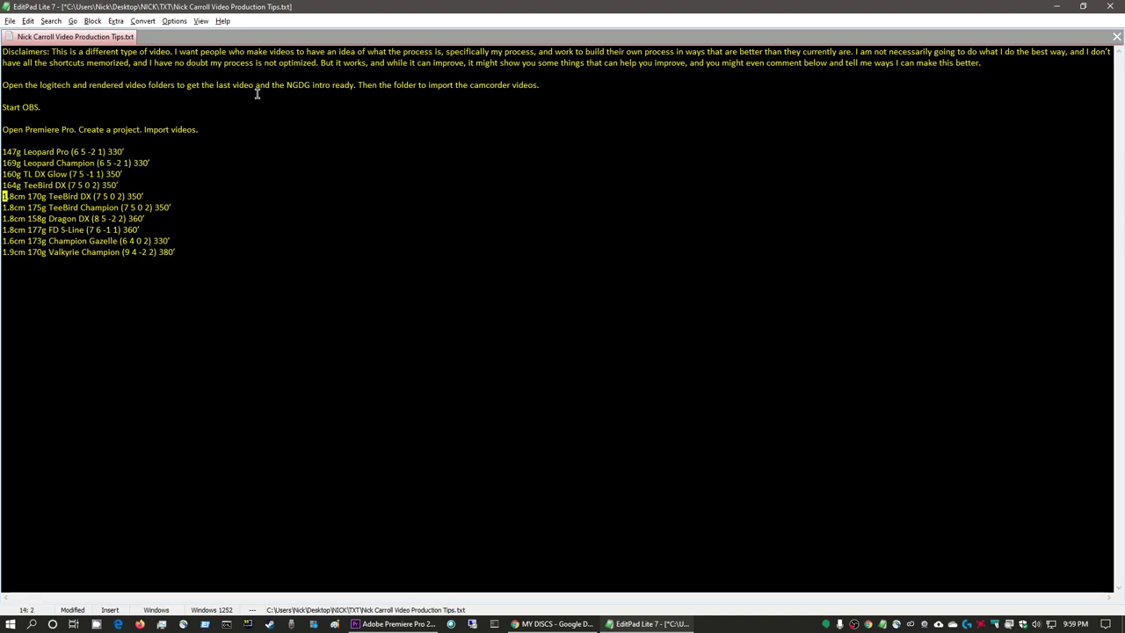
Delete the cm values from the TeeBird Champion, Dragon DX, FD S-Line, Champion Gazelle and Valkyrie lines.
key("Delete")
key("Down")
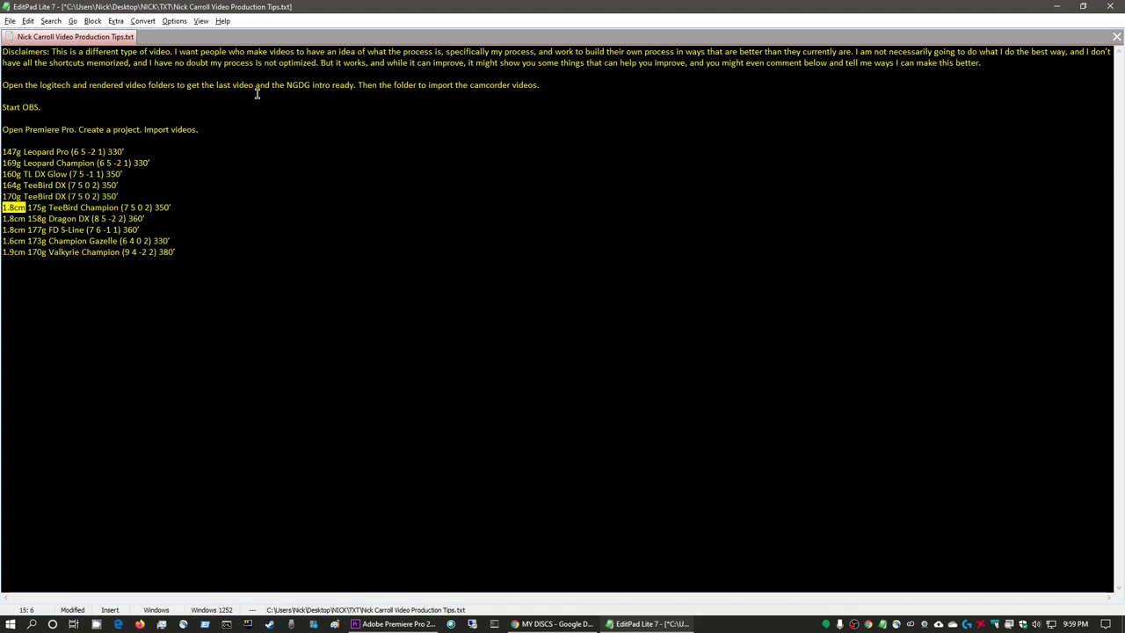
key("Delete")
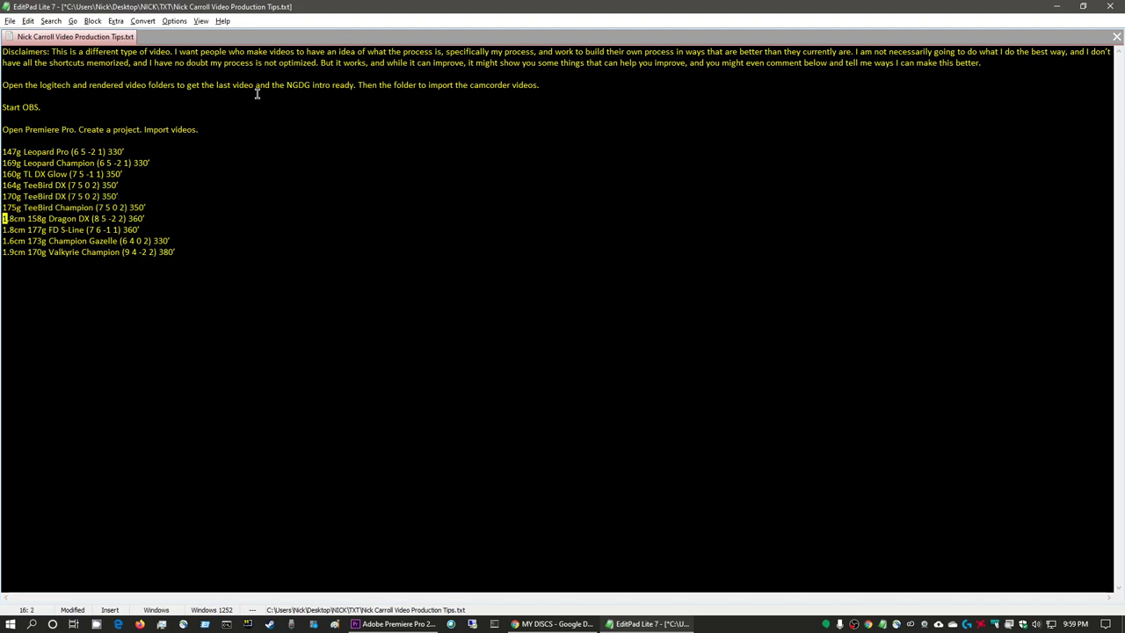
key("shift+Right")
key("shift+Right")
key("shift+Right")
key("shift+Right")
key("shift+Right")
key("Delete")
key("Down")
key("Delete")
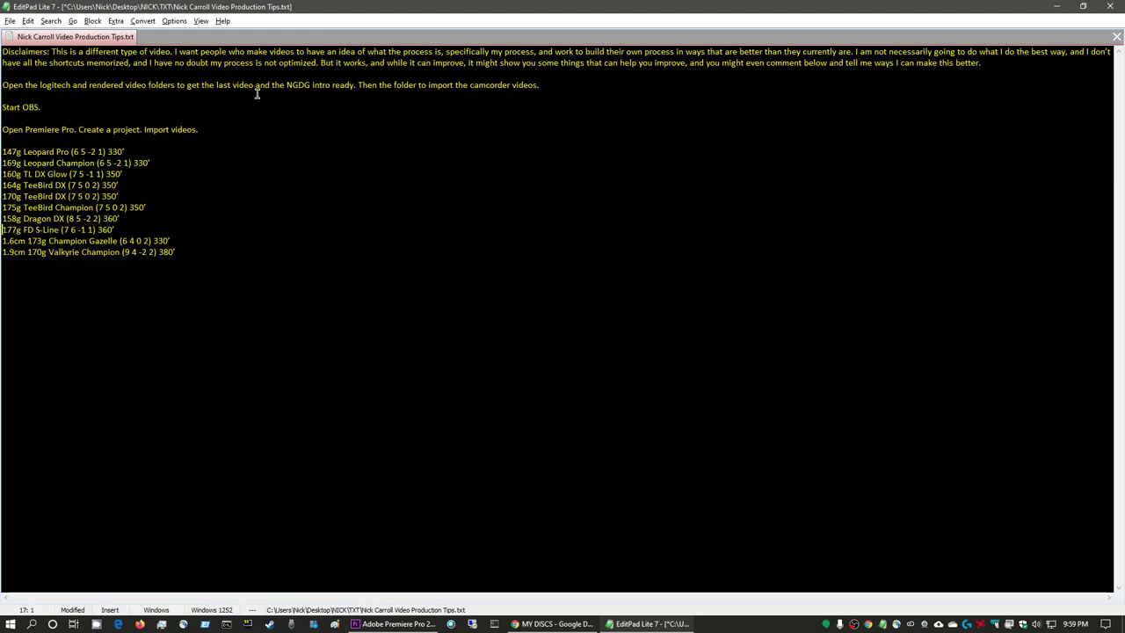
key("Delete")
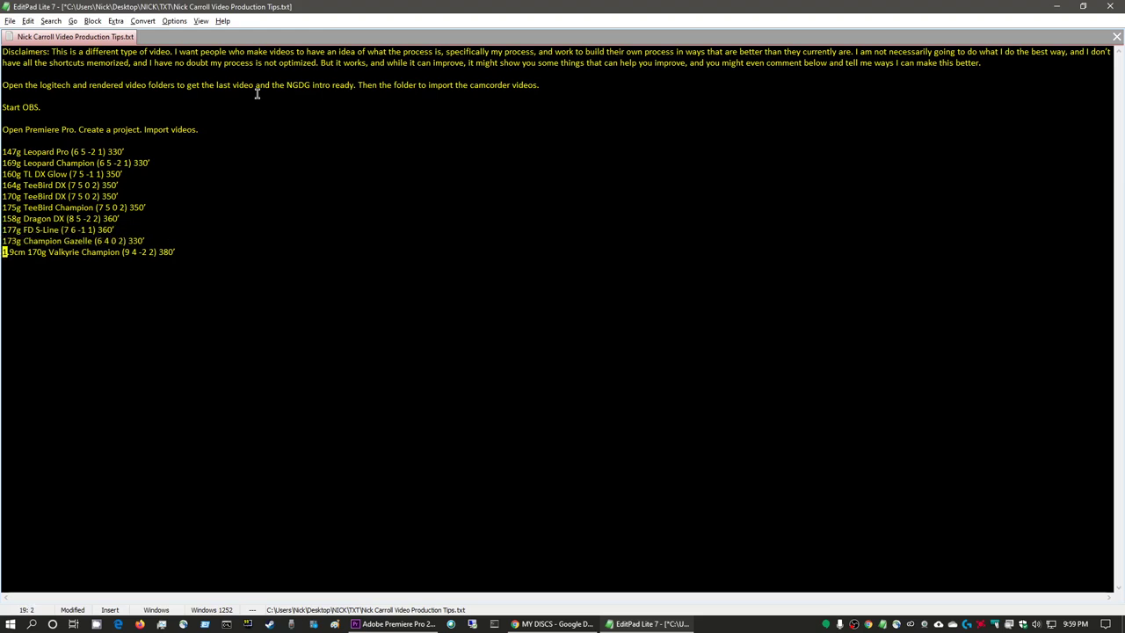
key("shift+Right")
key("shift+Right")
key("shift+Right")
key("shift+Right")
key("shift+Right")
key("Delete")
key("End")
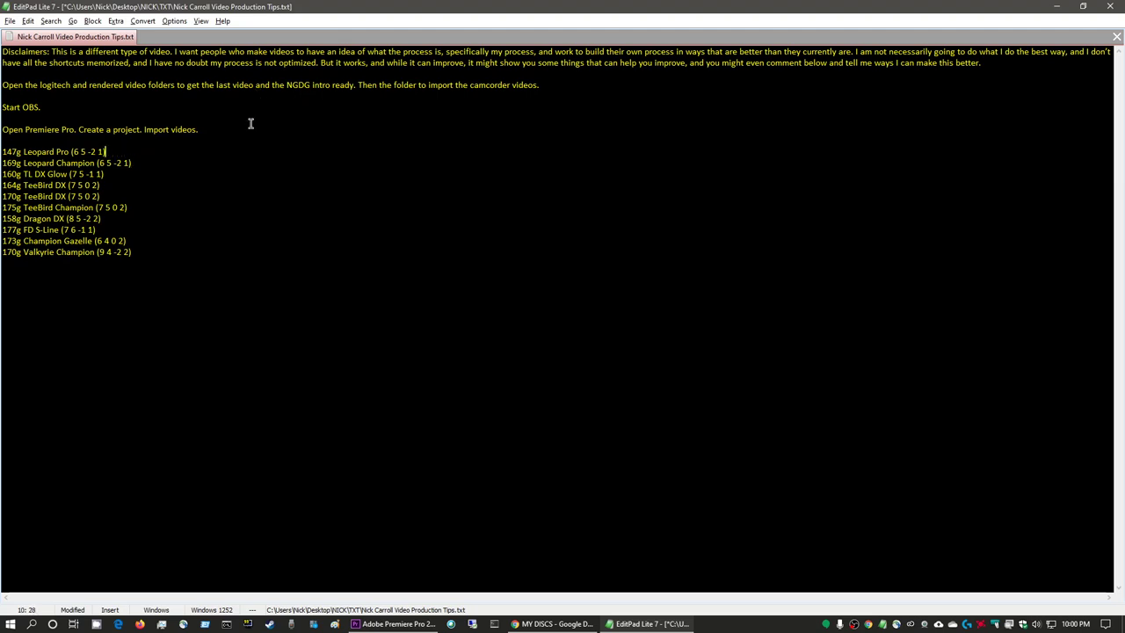
Save the simplified disc notes file and return to Premiere Pro.
left_click_drag(138, 251, 1, 151)
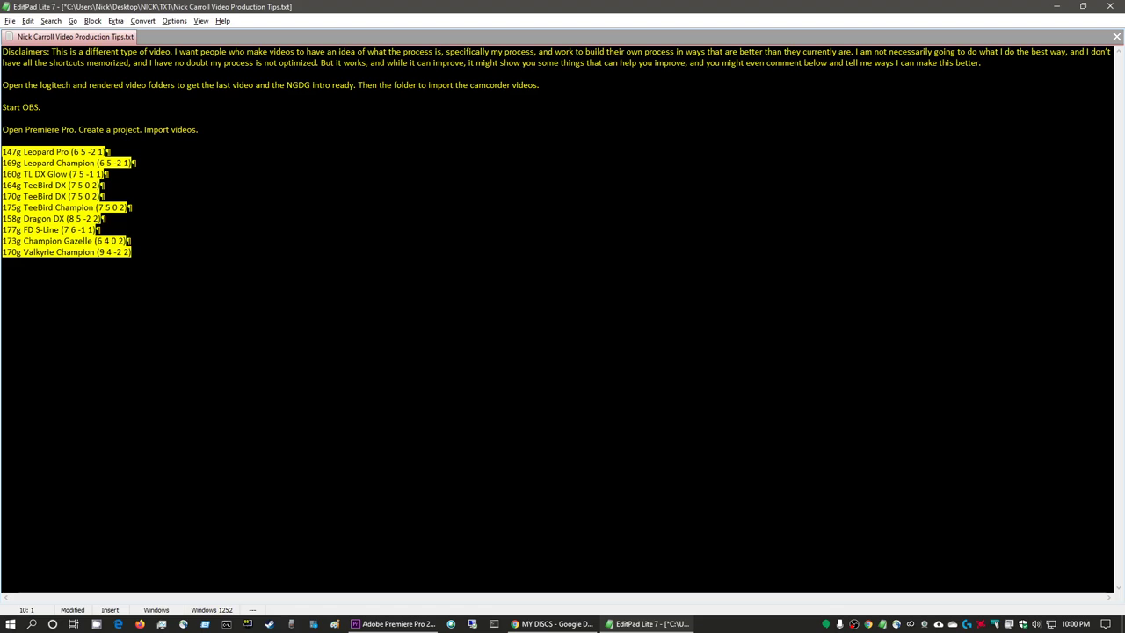
key("ctrl+s")
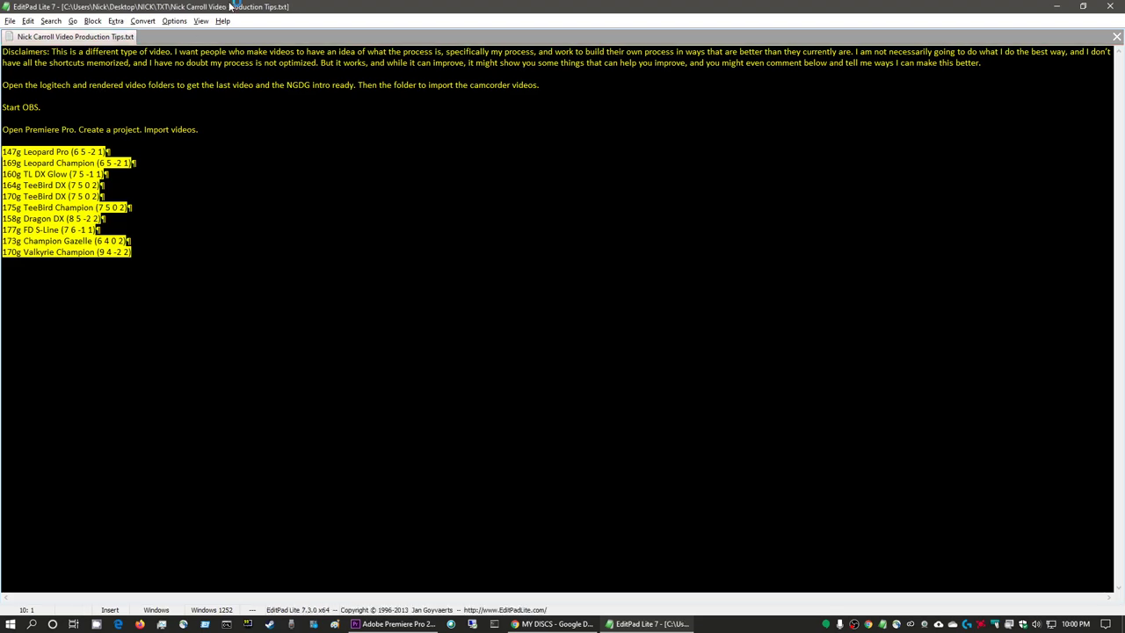
key("alt+Tab")
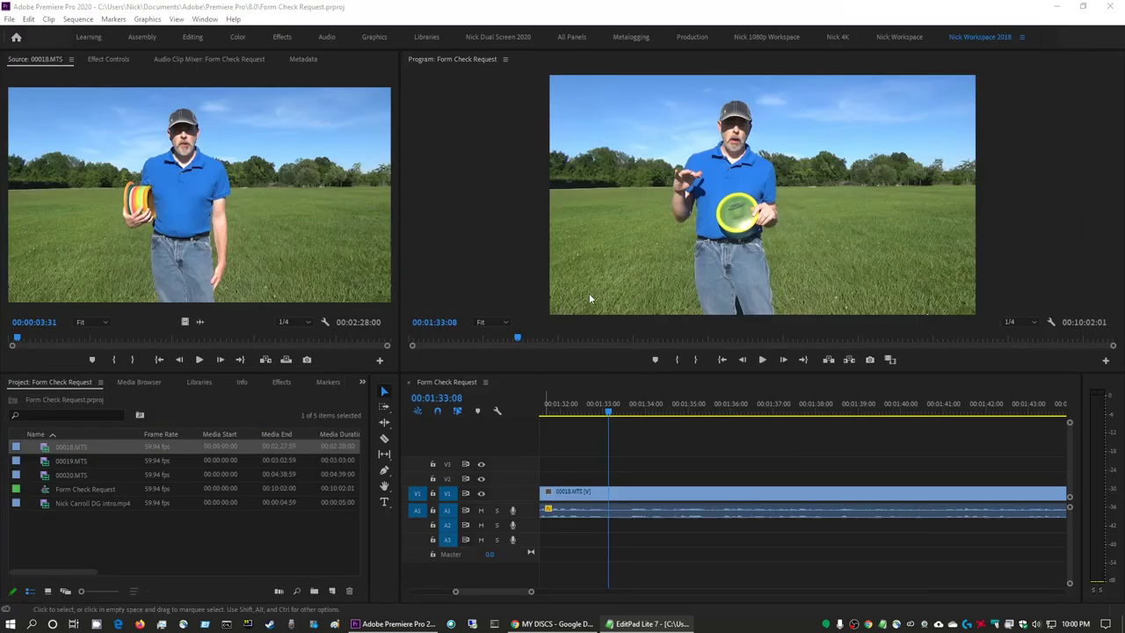
Zoom the Form Check Request timeline around its start and play from about 11 seconds in.
scroll(950, 481, "up", 5)
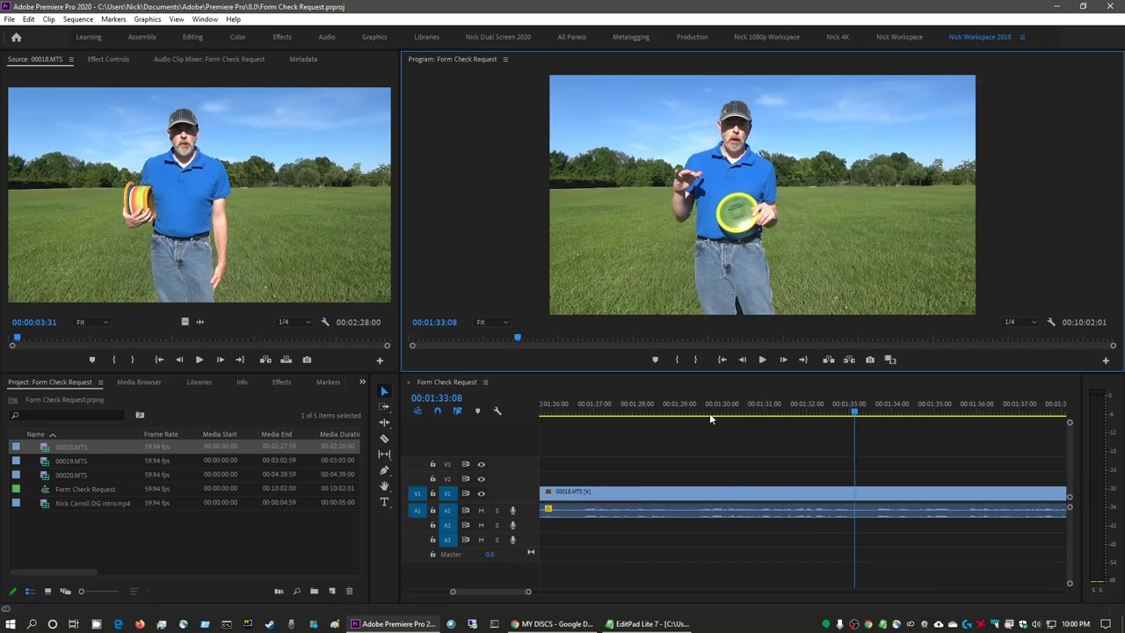
left_click(947, 480)
key("backslash")
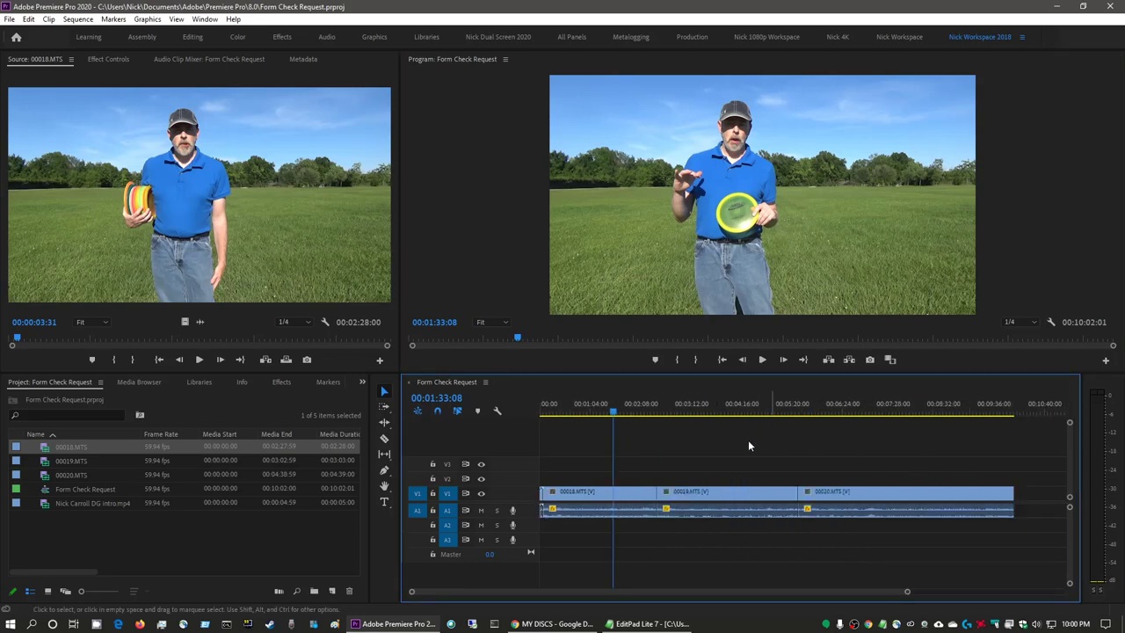
left_click(552, 407)
key("backslash")
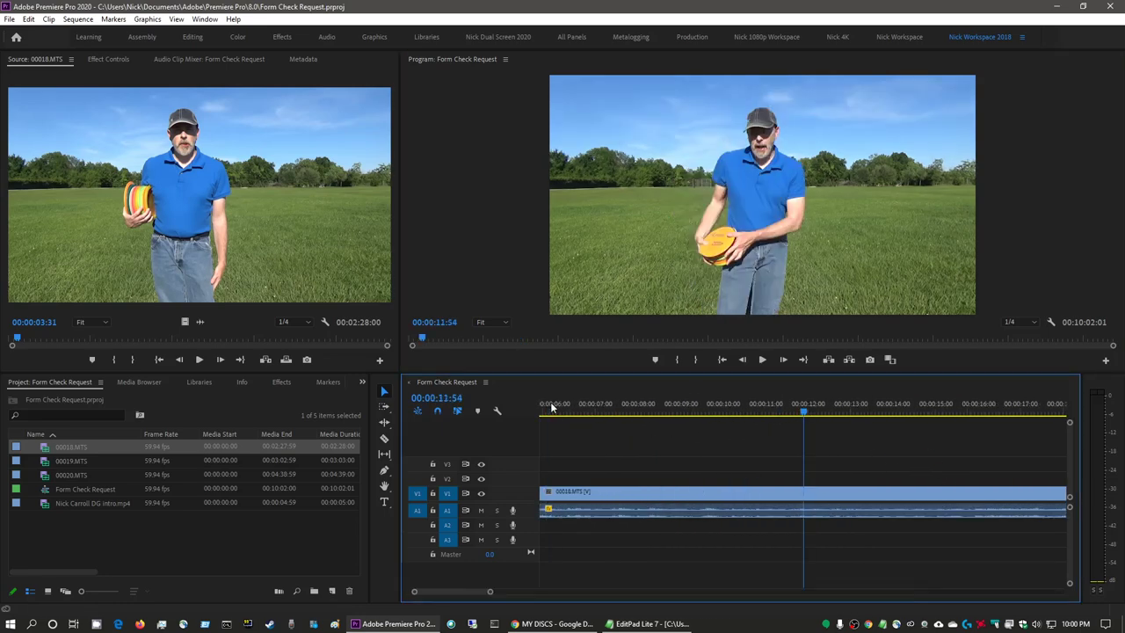
left_click(752, 240)
key("space")
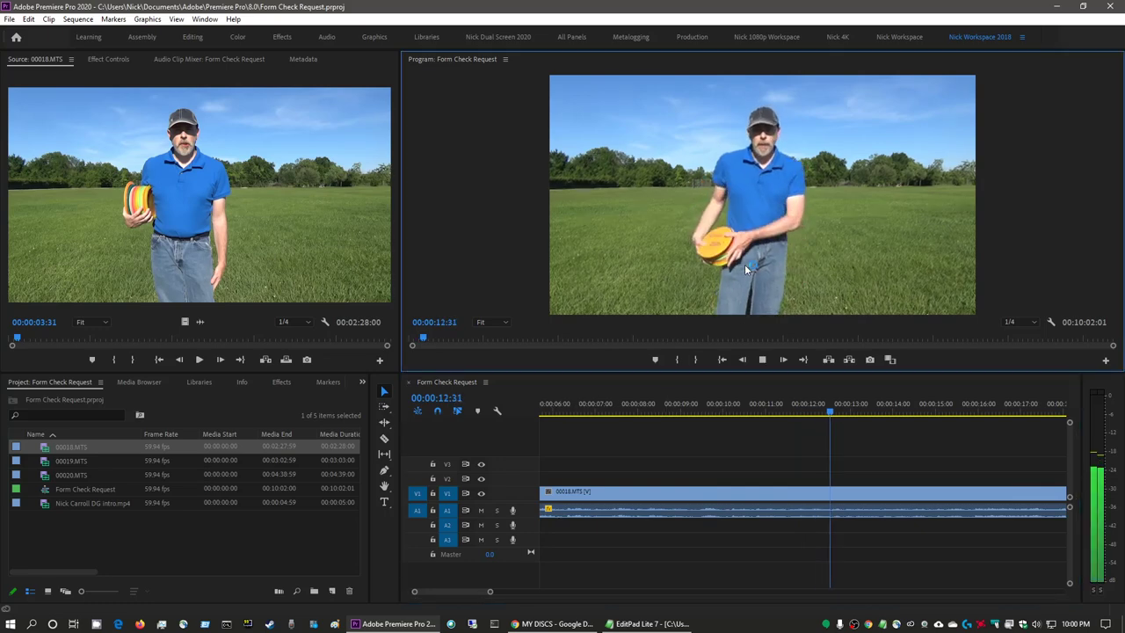
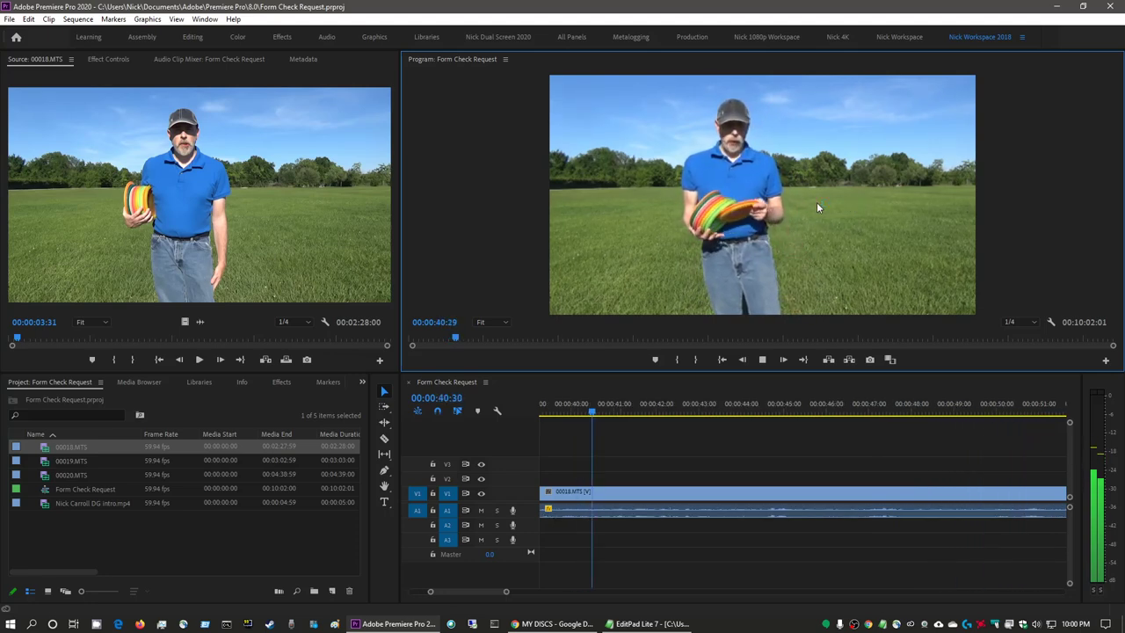
Stop playback with the playhead parked at 00:00:42:16 in the footage.
key("space")
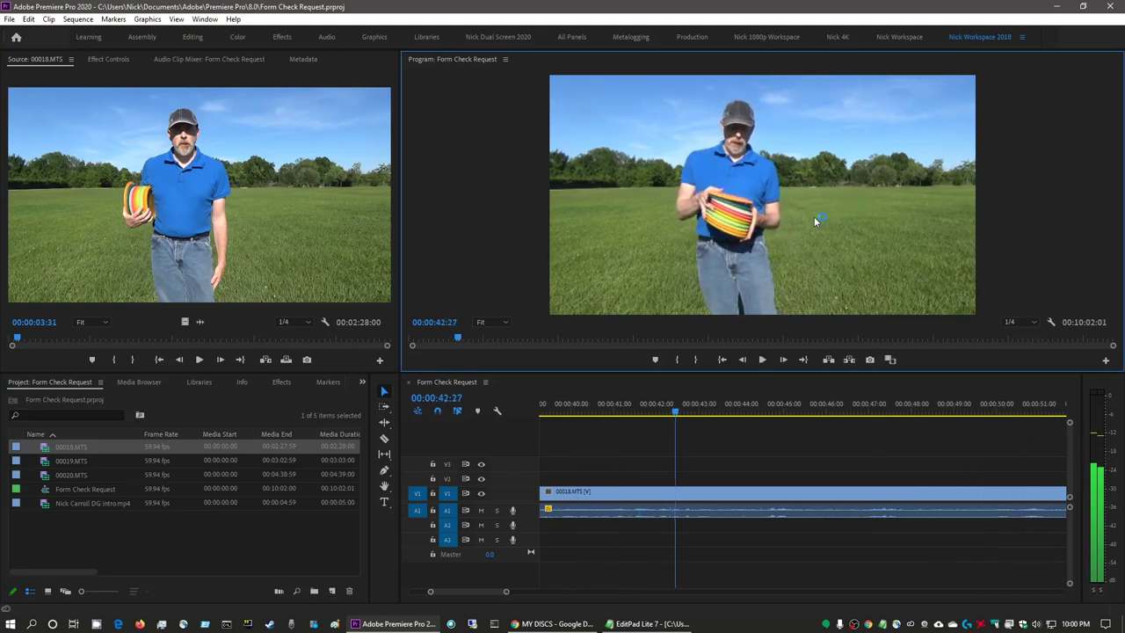
mouse_move(670, 414)
left_mouse_down()
mouse_move(651, 413)
mouse_move(680, 413)
left_mouse_up()
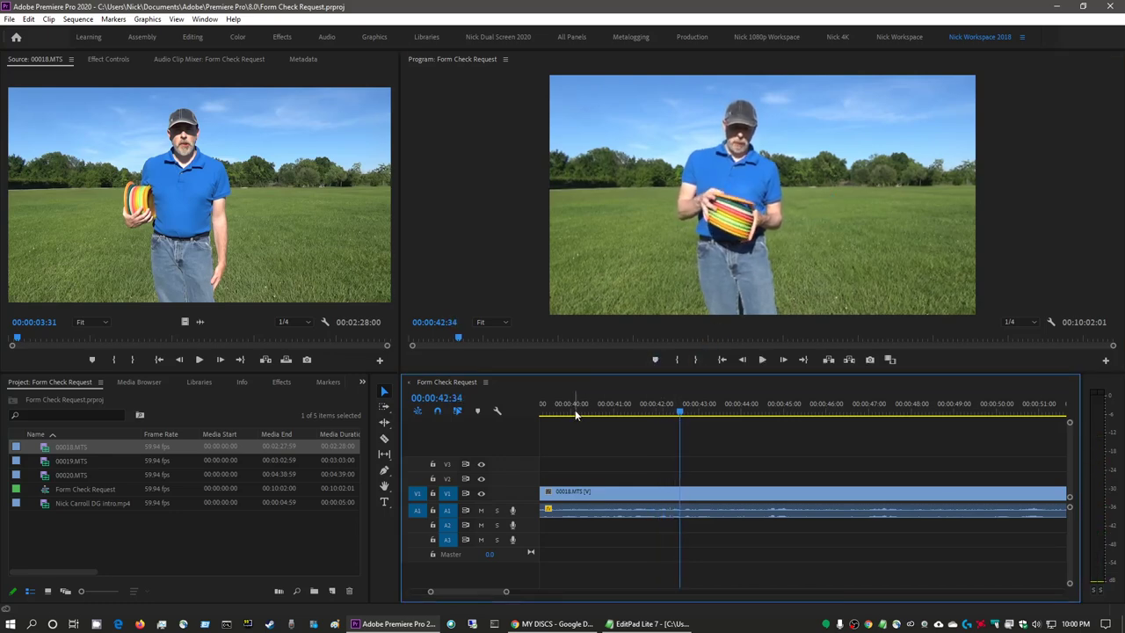
left_click(575, 410)
left_click(767, 262)
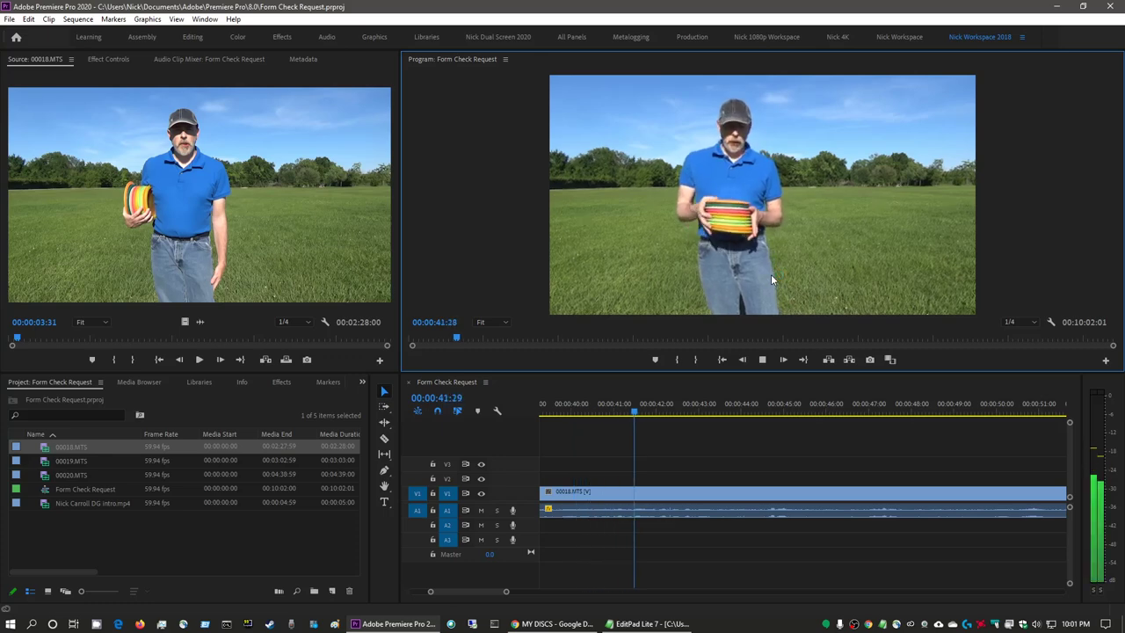
key("space")
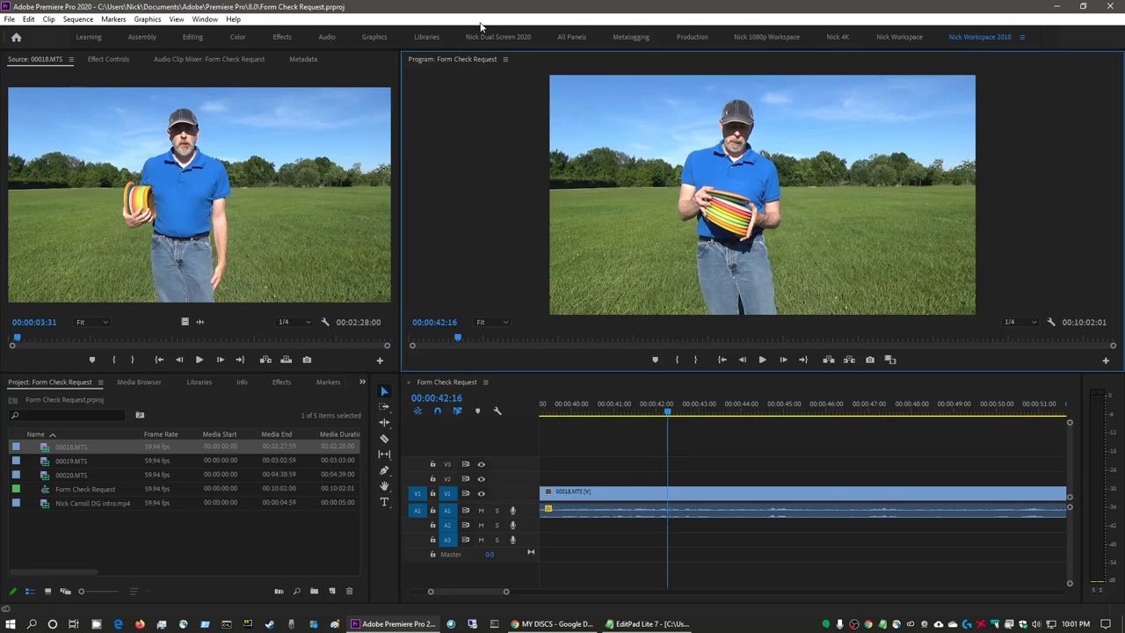
Create a new legacy title named 'Disc List' and open it in the Titler.
left_click(9, 20)
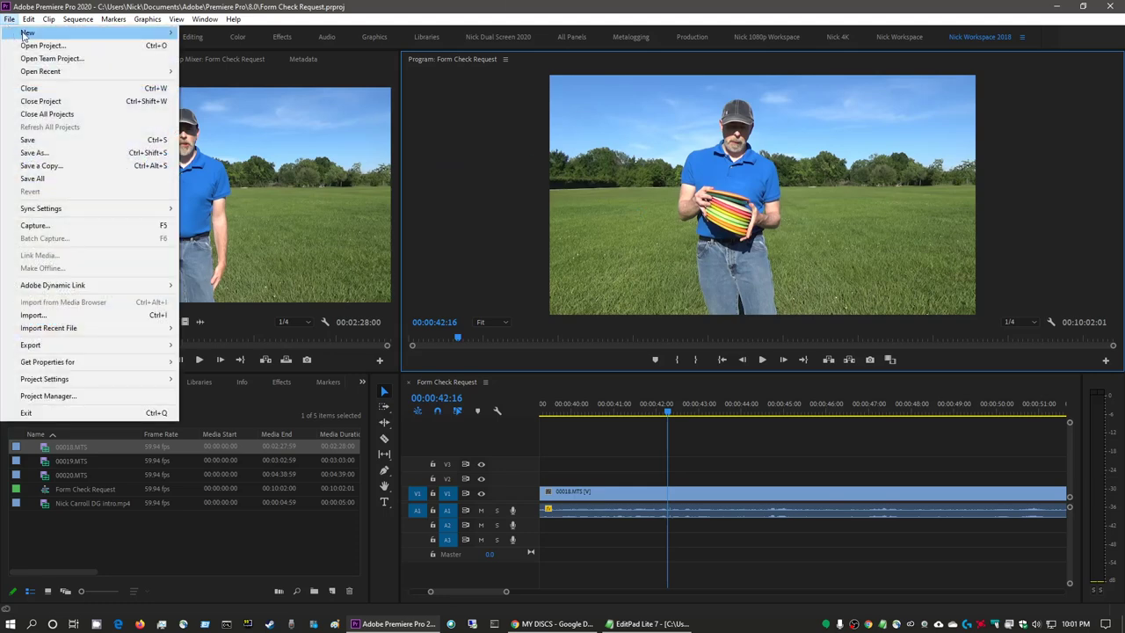
mouse_move(24, 34)
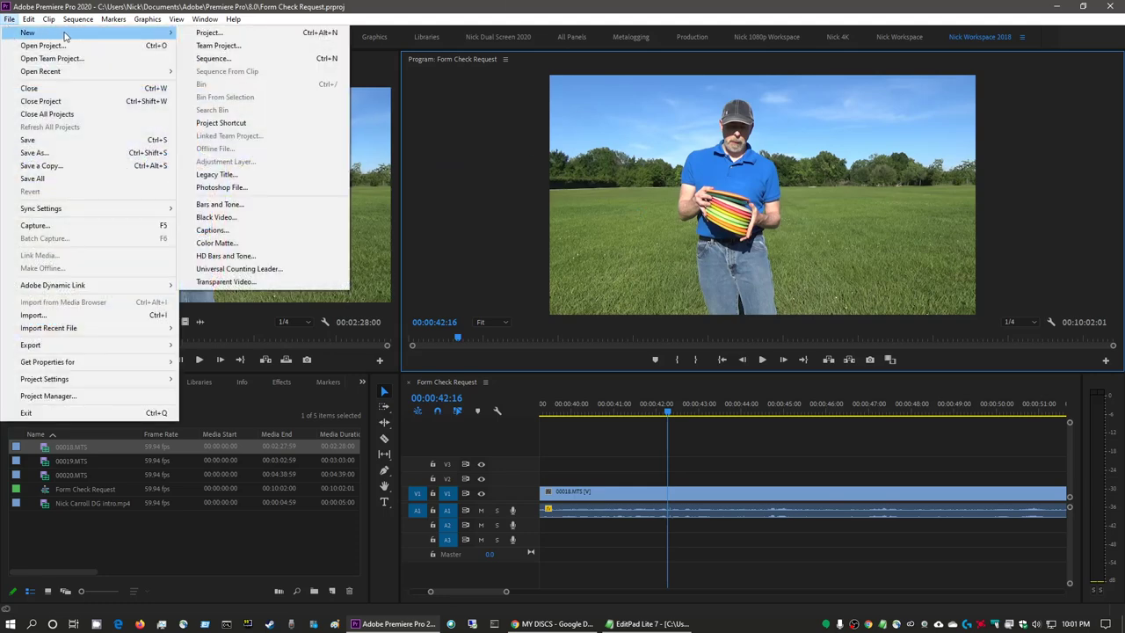
left_click(273, 175)
left_click(586, 342)
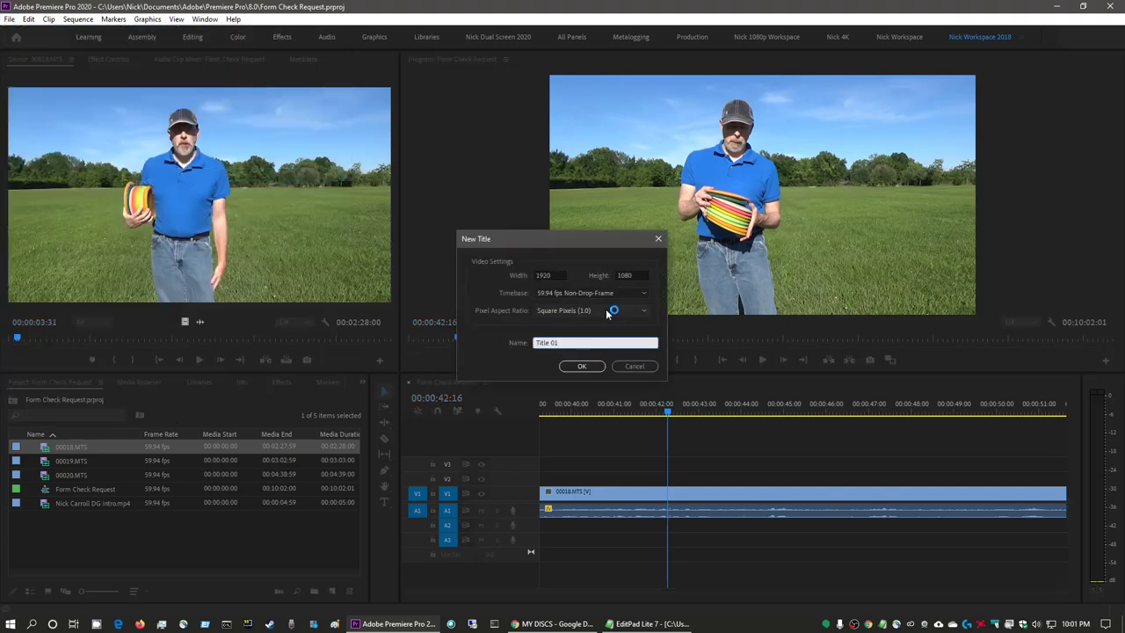
key("ctrl+a")
type("Disc")
key("Return")
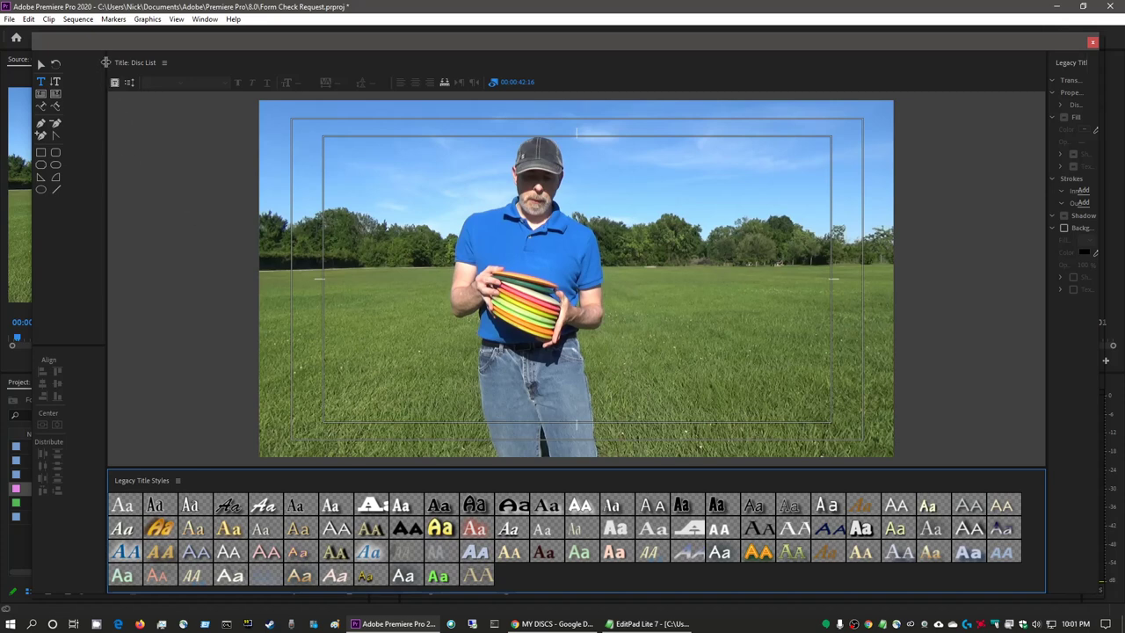
Widen the title panels and paste the ten-line disc list at the frame's top-left, then select it all.
left_click_drag(96, 62, 73, 68)
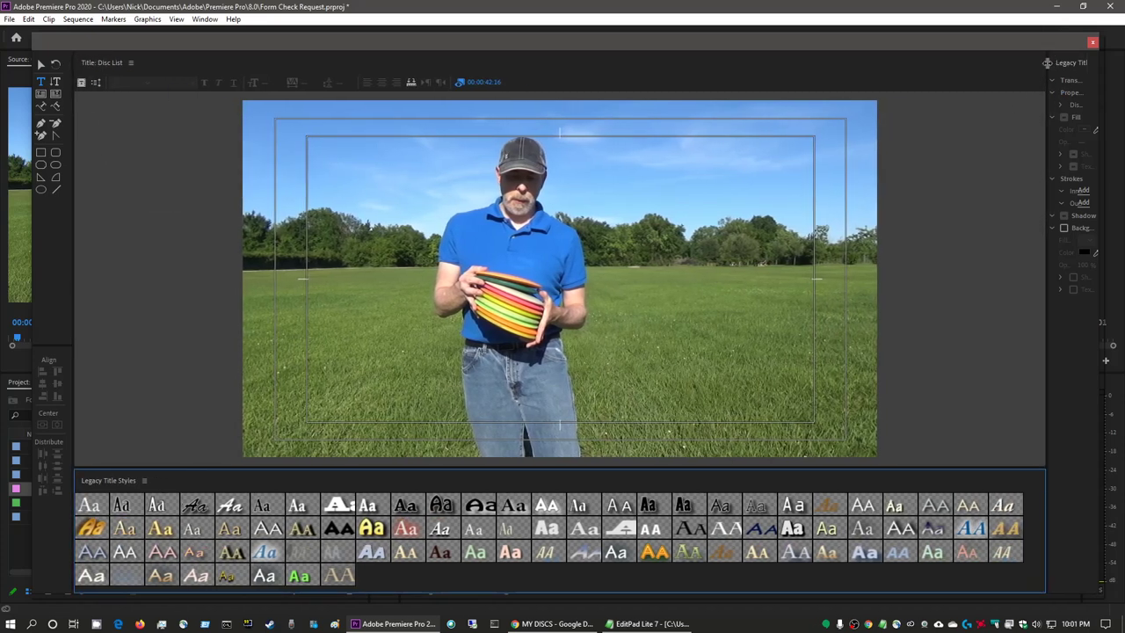
left_click_drag(1047, 63, 896, 92)
left_click(41, 84)
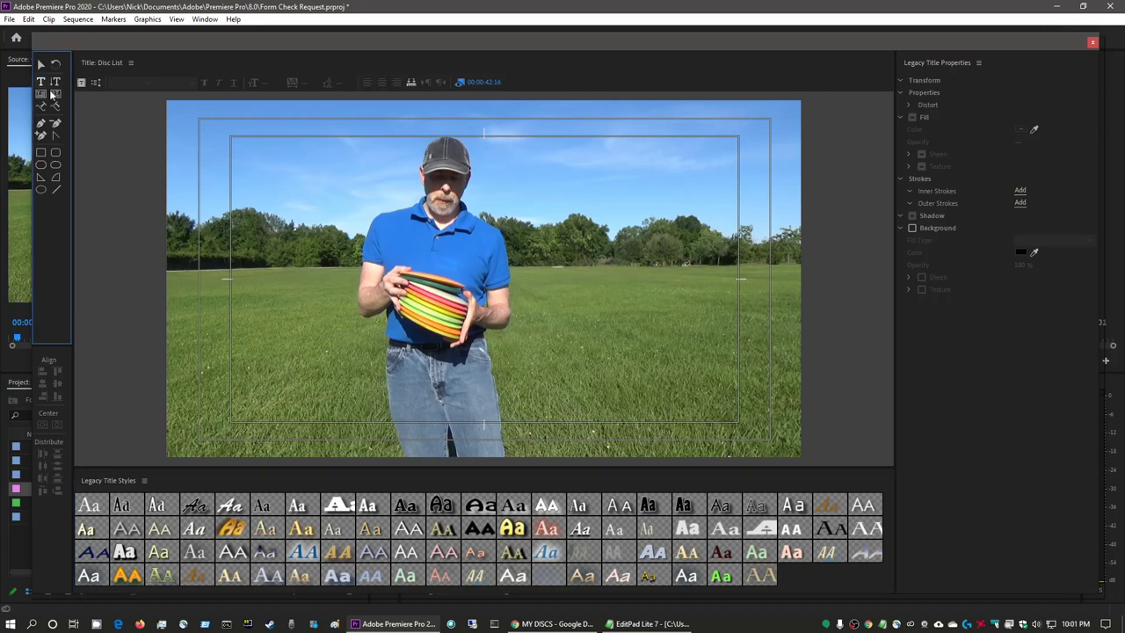
left_click(231, 152)
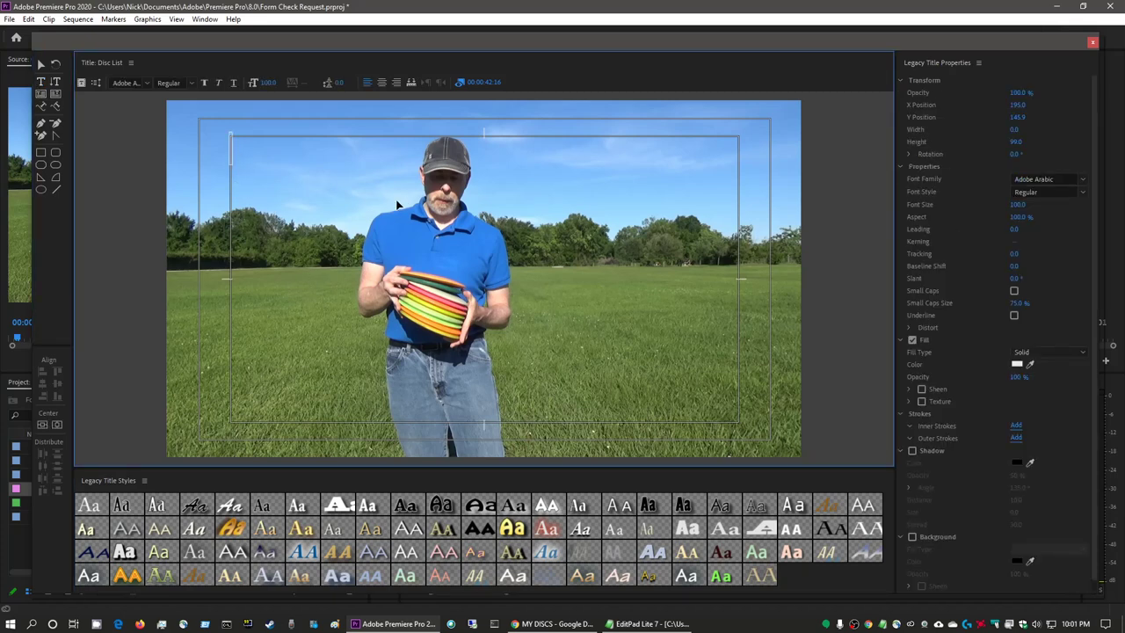
type("147g Leopard Pro (6 5 -2 1) 169g Leopard Champion (6 5 -2 1) 160g TL DX Glow (7 5 -1 1) 164g TeeBird DX (7 5 0 2) 170g TeeBird DX (7 5 0 2) 175g TeeBird Champion (7 5 0 2) 158g Dragon DX (8 5 -2 2) 177g FD S-Line (7 6 -1 1) 173g Champion Gazelle (6 4 0 2) 170g Valkyrie Champion (9 4 -2 2)")
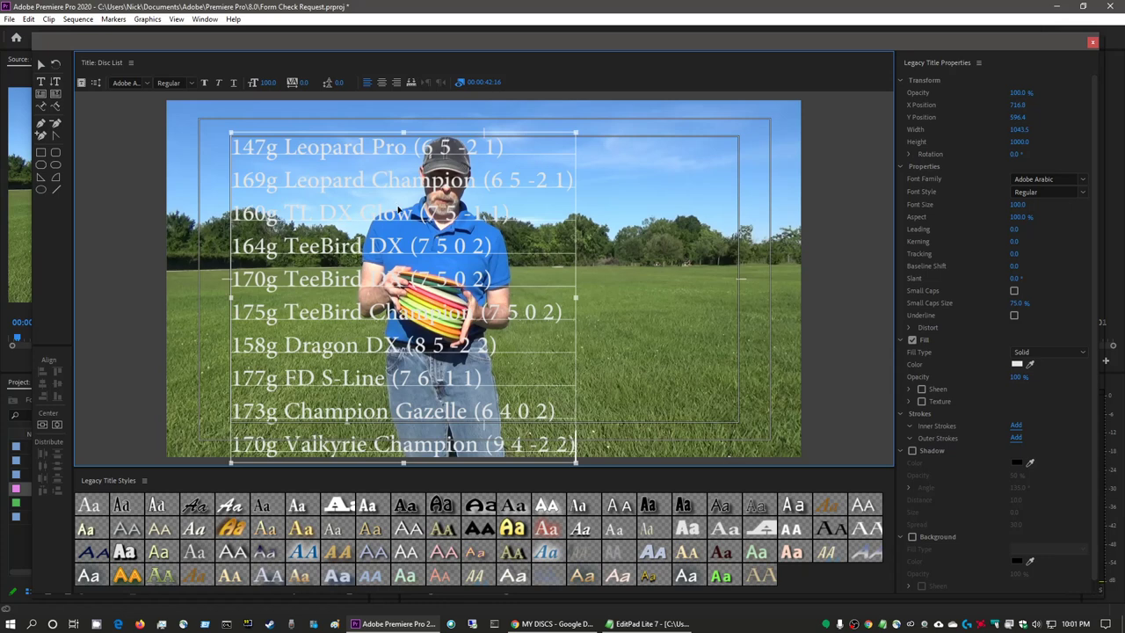
key("ctrl+a")
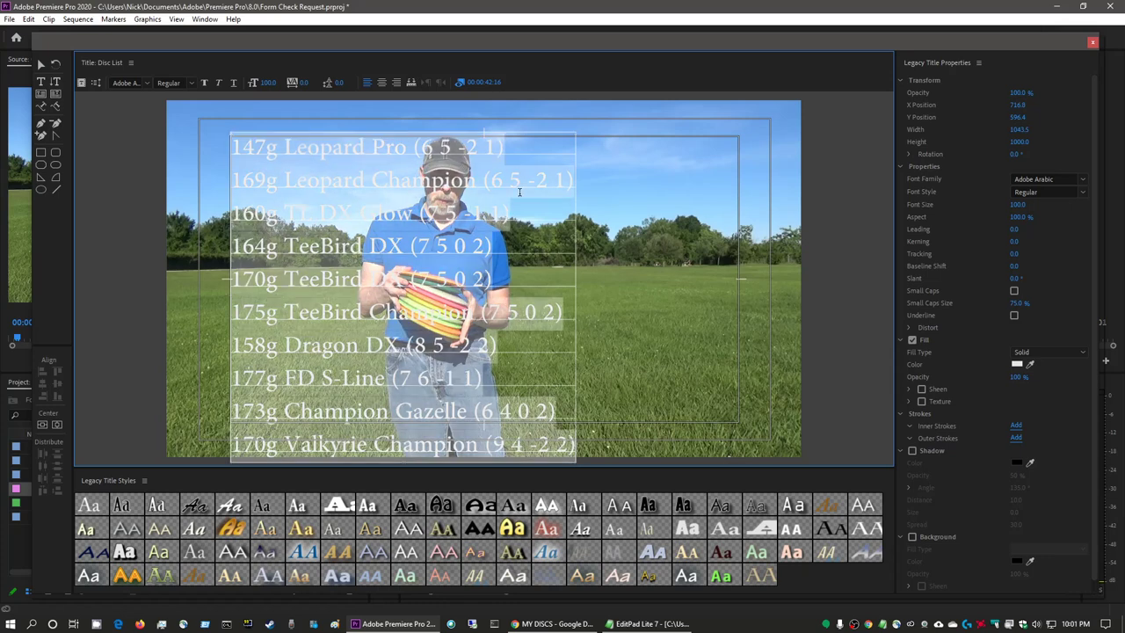
Change all ten lines to the Roboto font family, Bold style, size 60.
left_click(1084, 180)
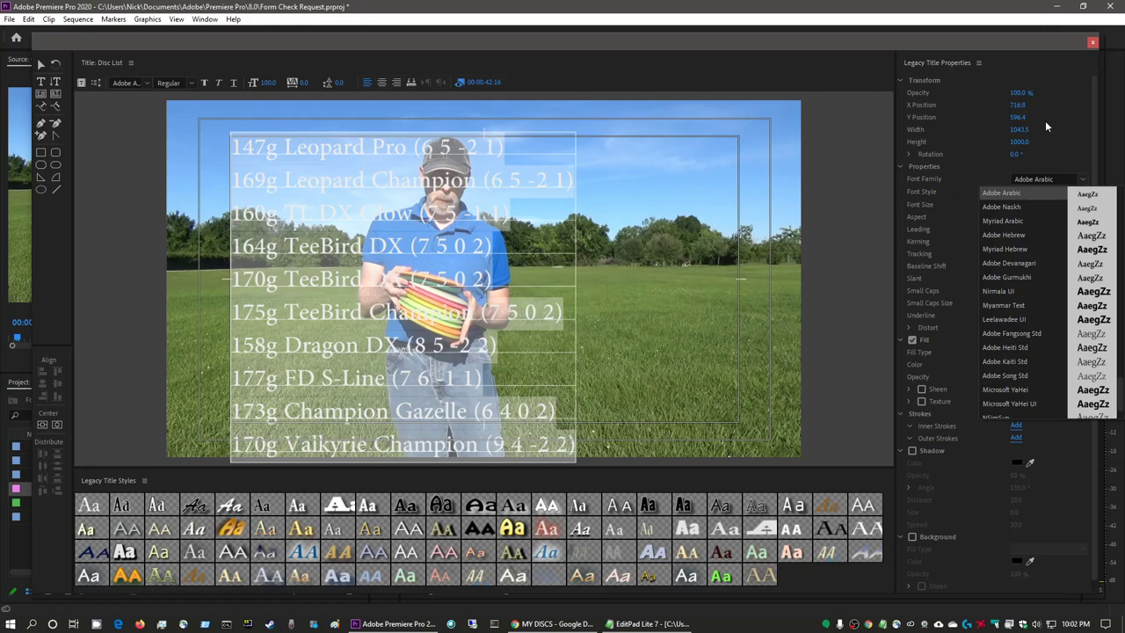
type("Roboto")
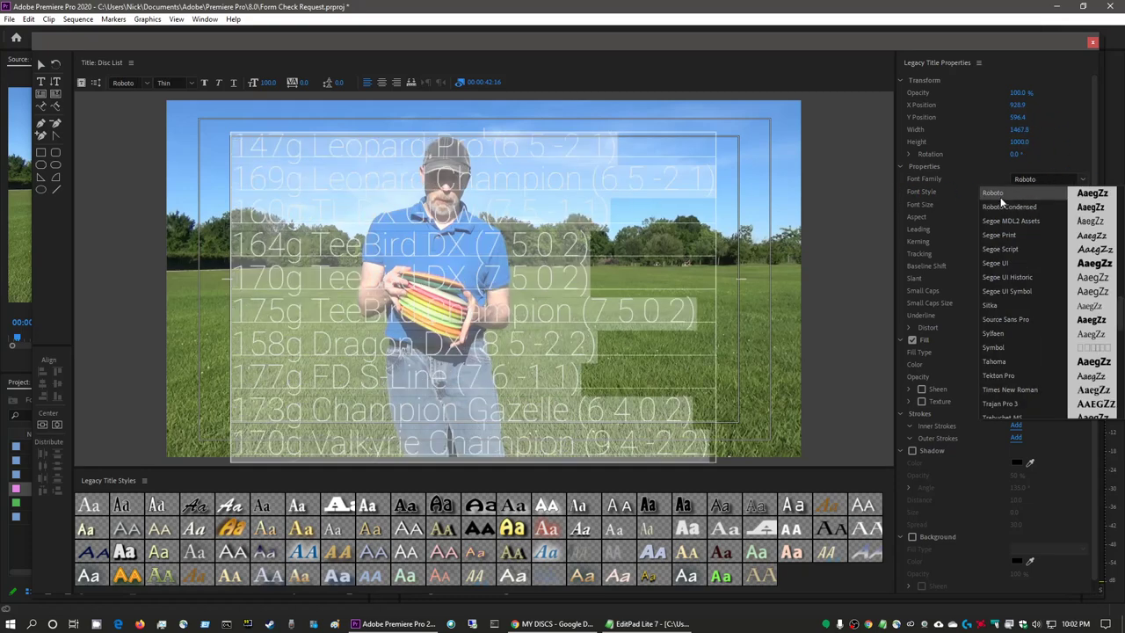
left_click(999, 194)
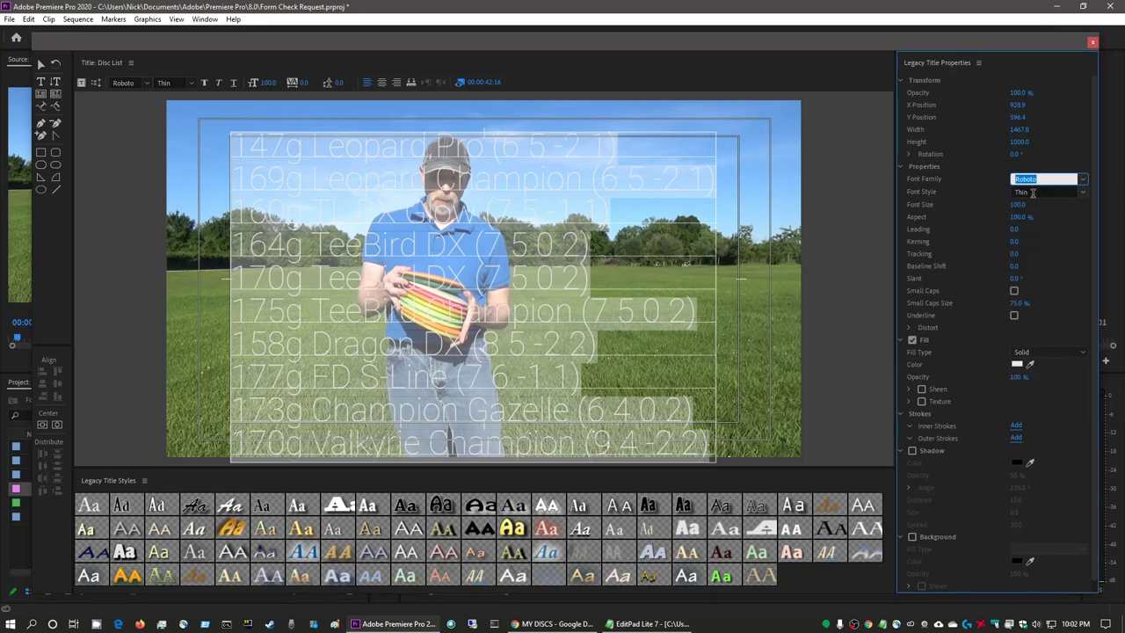
left_click(1084, 192)
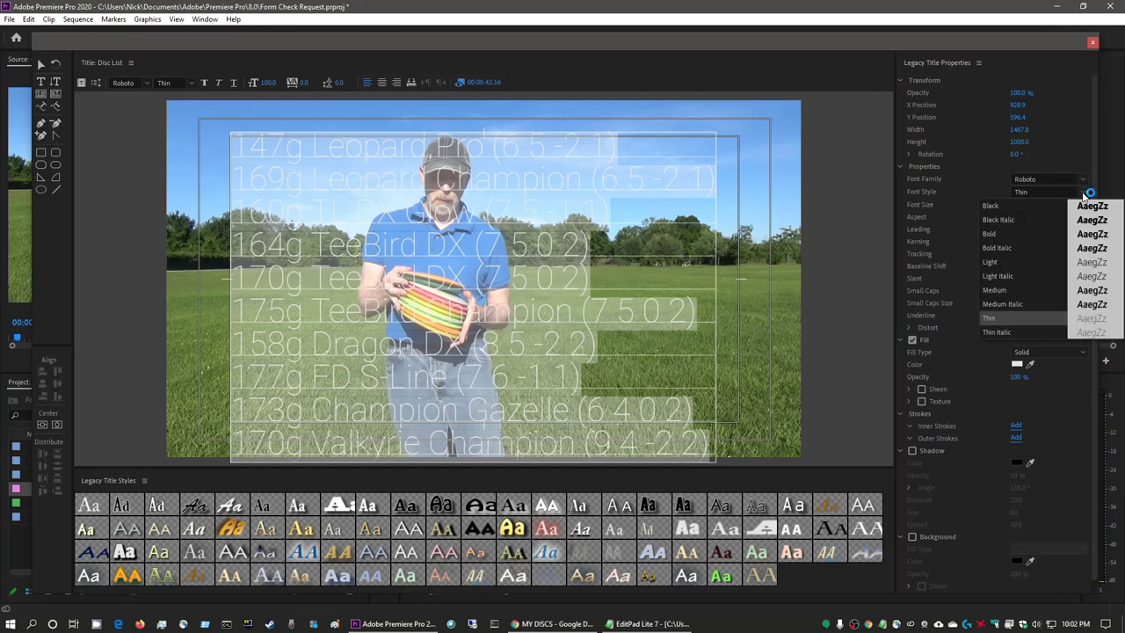
left_click(990, 234)
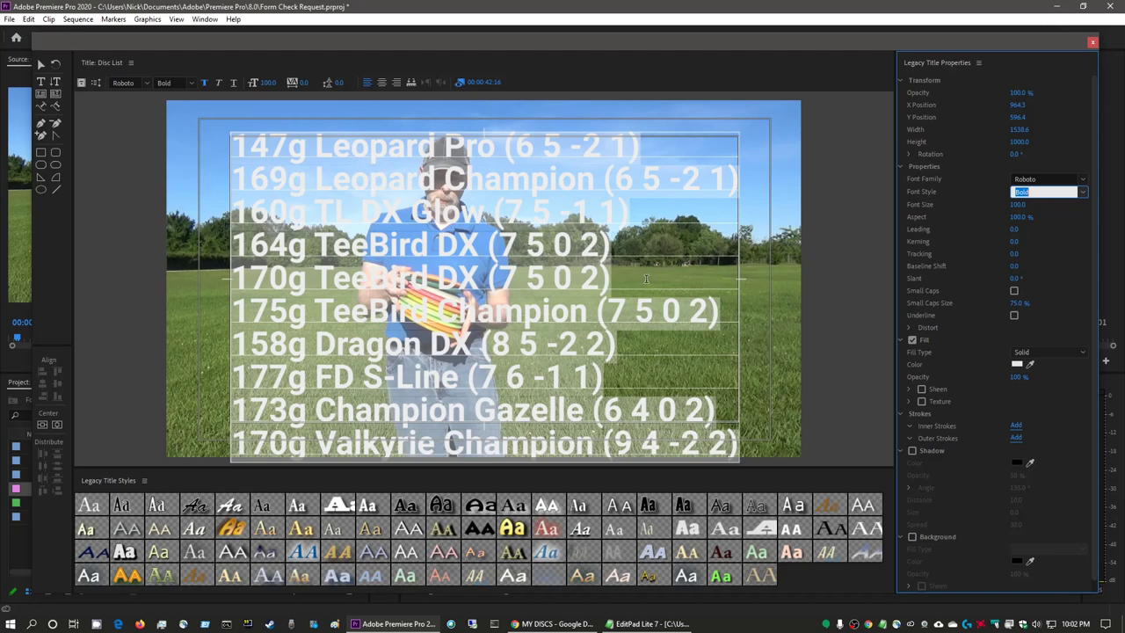
left_click(1015, 205)
type("60")
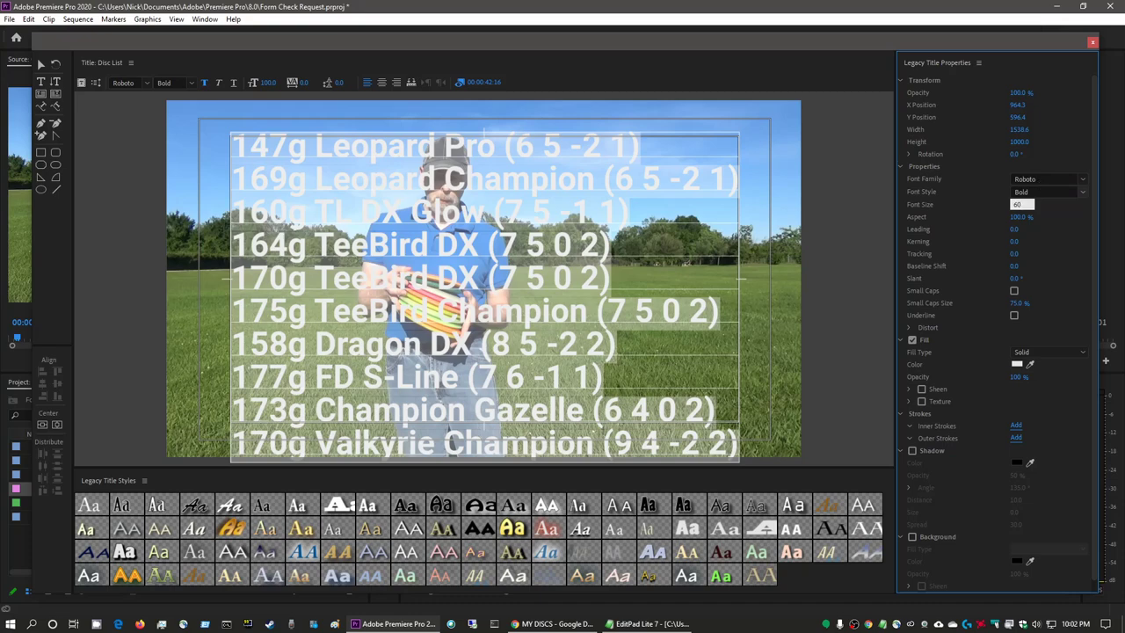
key("Return")
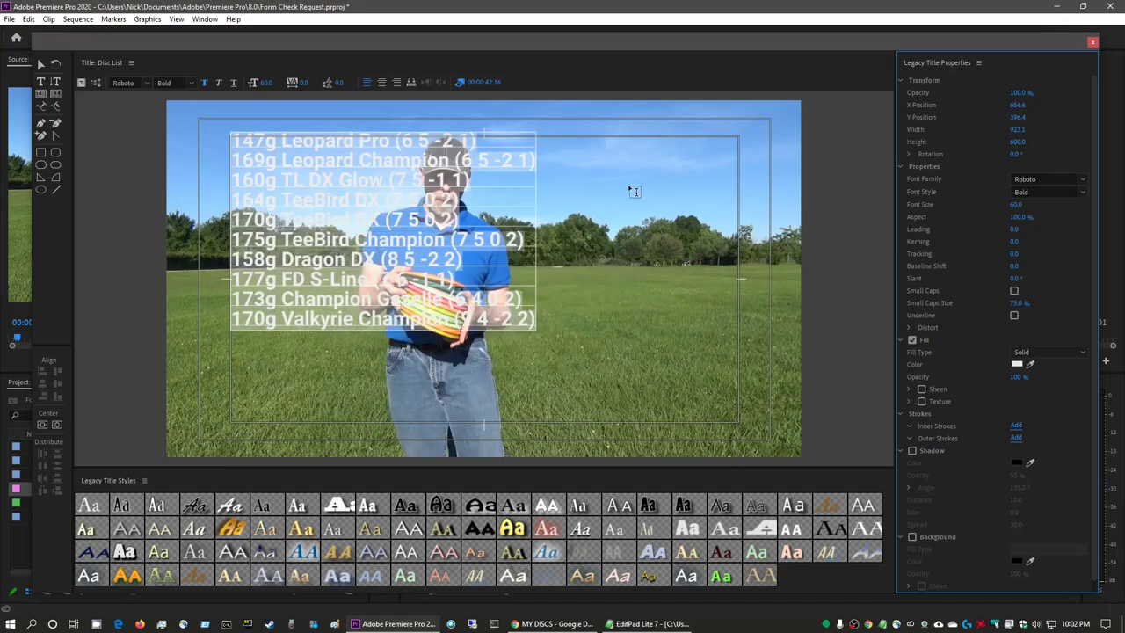
Try font sizes 50 and 40, then set the disc list back to size 100.
left_click(1019, 203)
type("50")
key("Return")
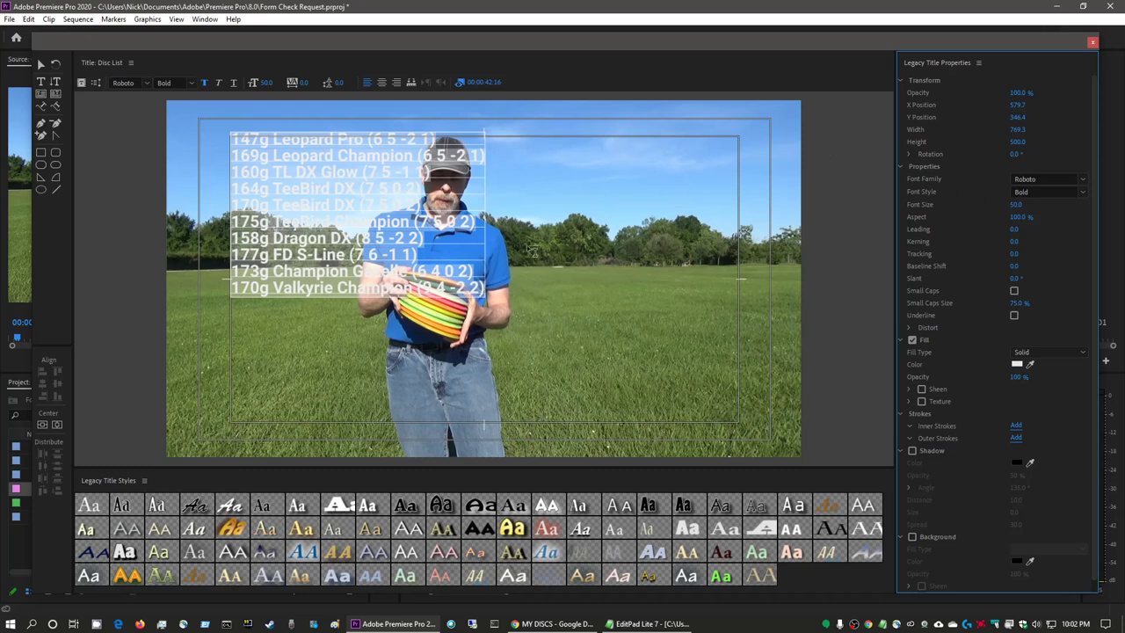
left_click(1018, 204)
type("40")
key("Return")
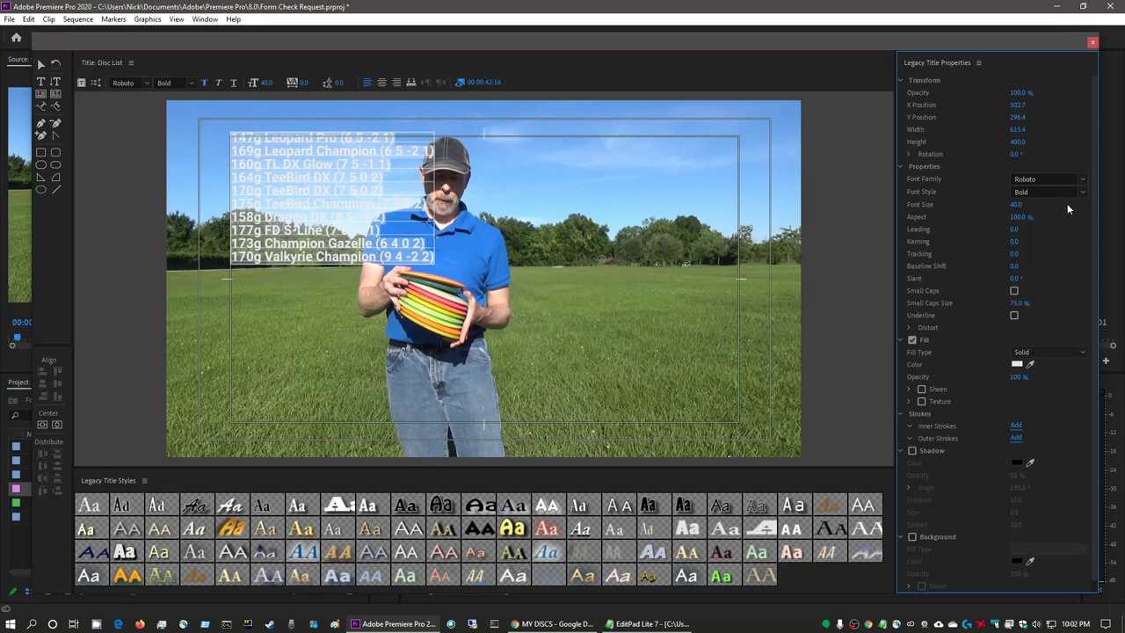
left_click(1021, 204)
type("1")
key("Return")
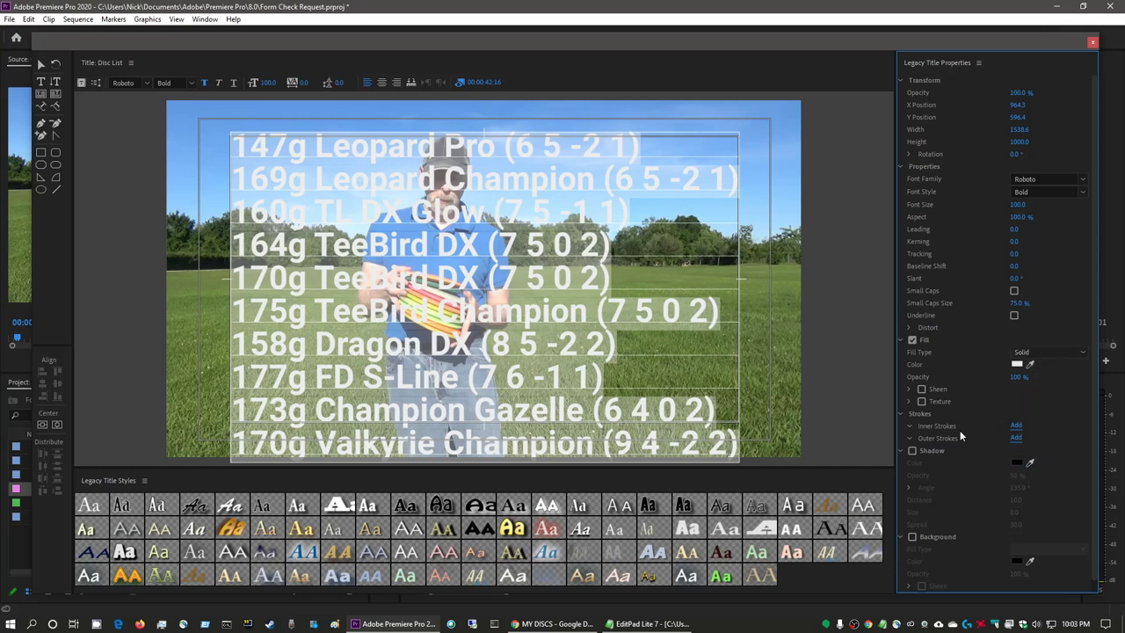
Add a black outer stroke to the text, sizing it 20 and then 30.
left_click(1018, 438)
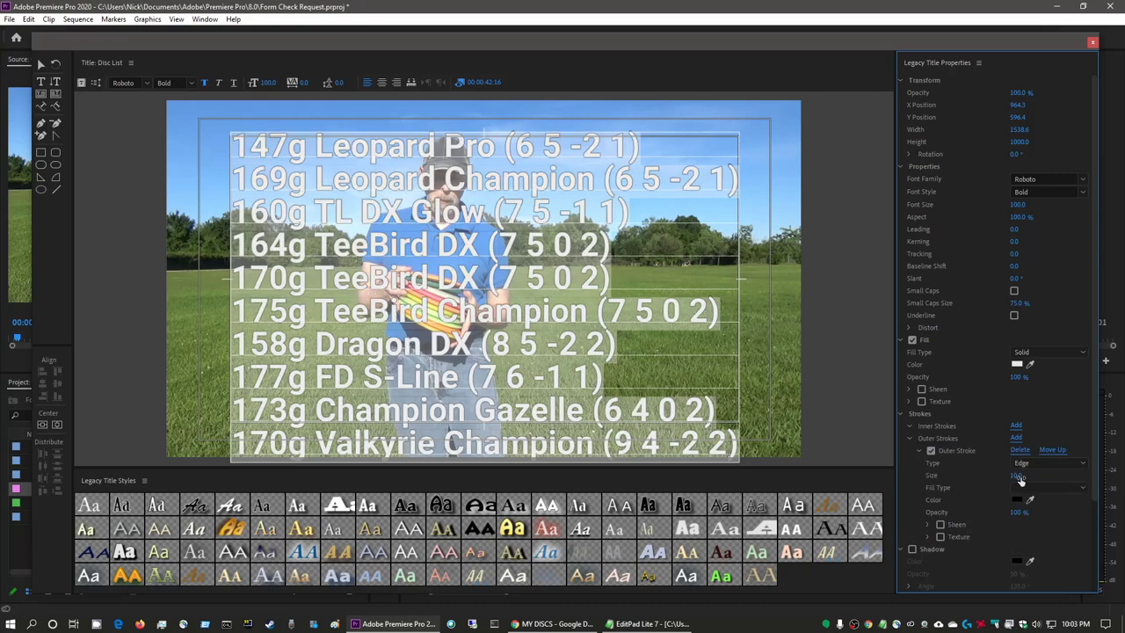
left_click_drag(1018, 476, 1115, 476)
type("20")
key("Return")
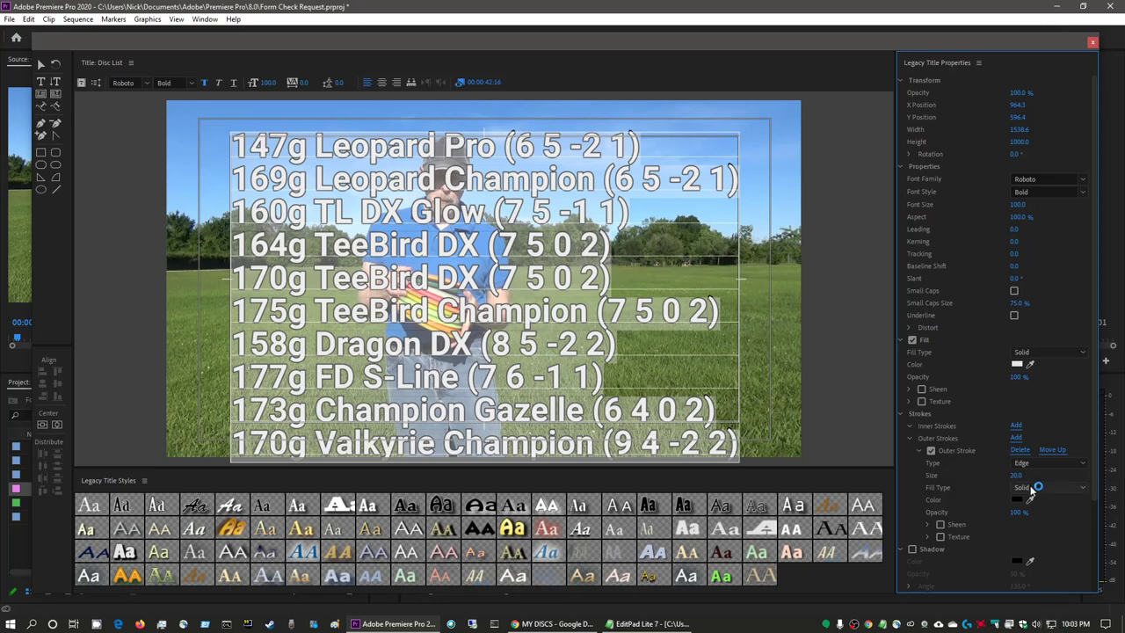
left_click_drag(1018, 474, 1061, 469)
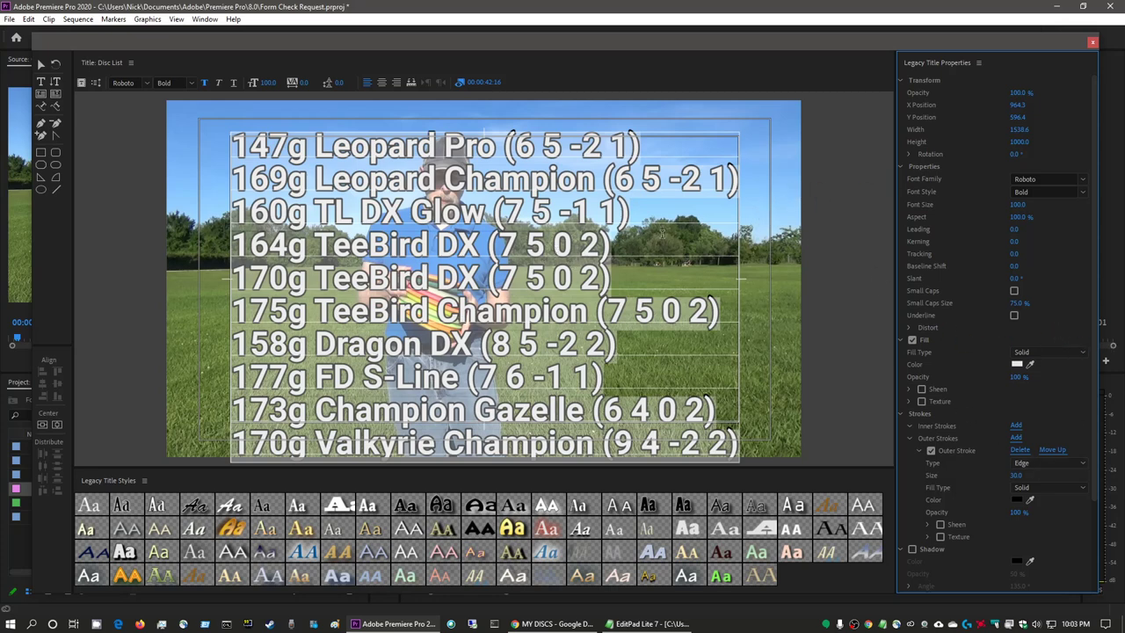
Reduce the disc list text to font size 50.
left_click(1019, 205)
type("50")
key("Return")
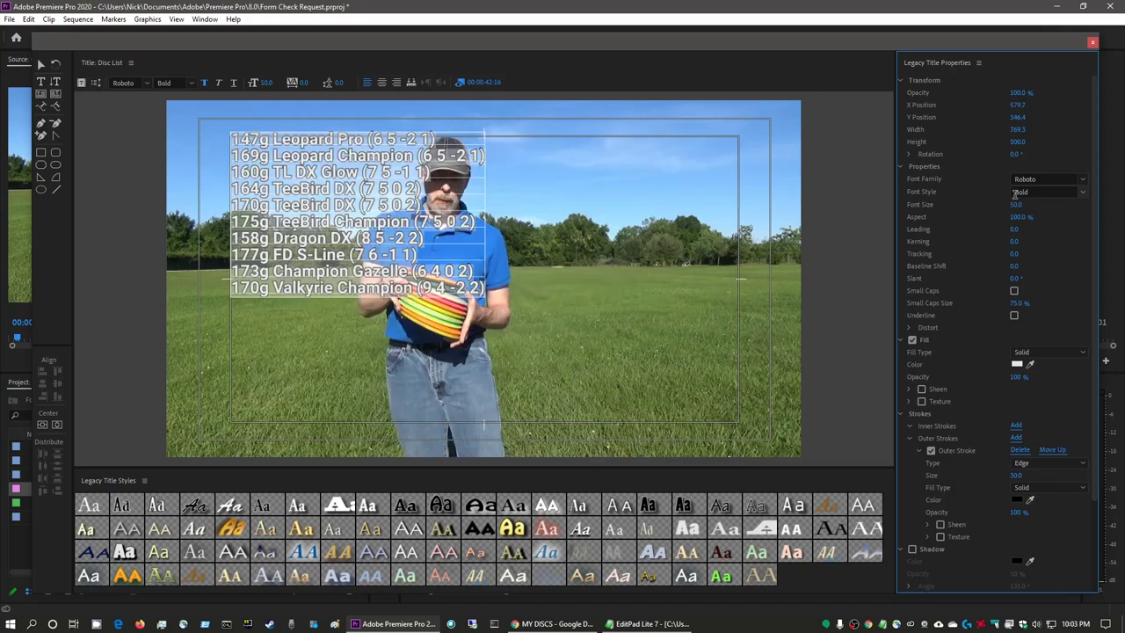
Move the text block toward the frame centre and right-align its lines.
left_click(42, 65)
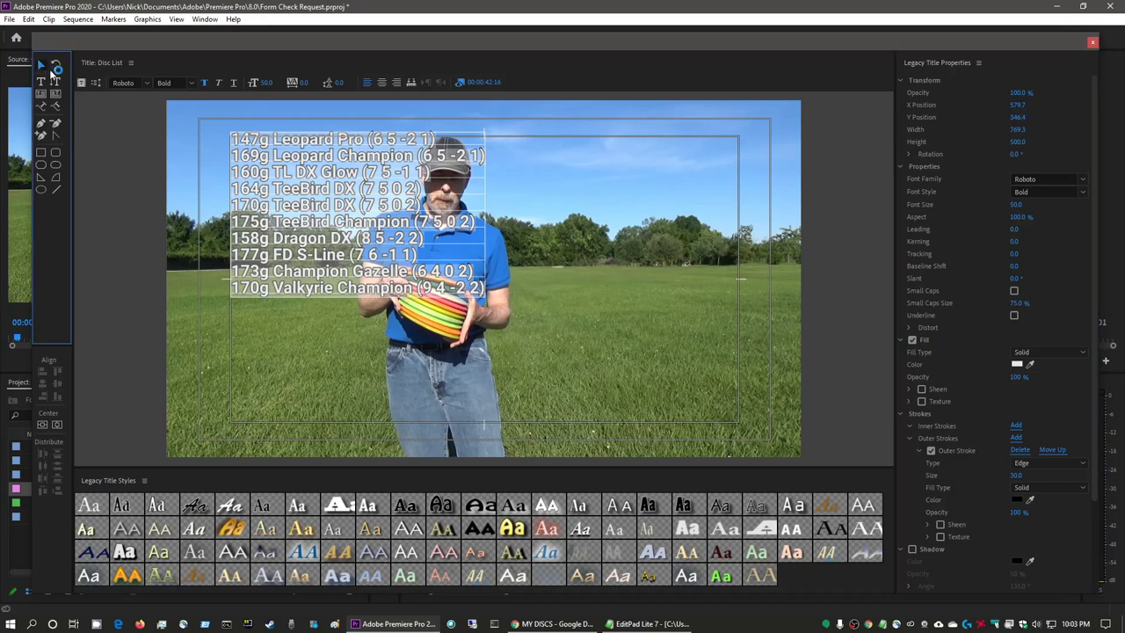
left_click_drag(370, 206, 648, 260)
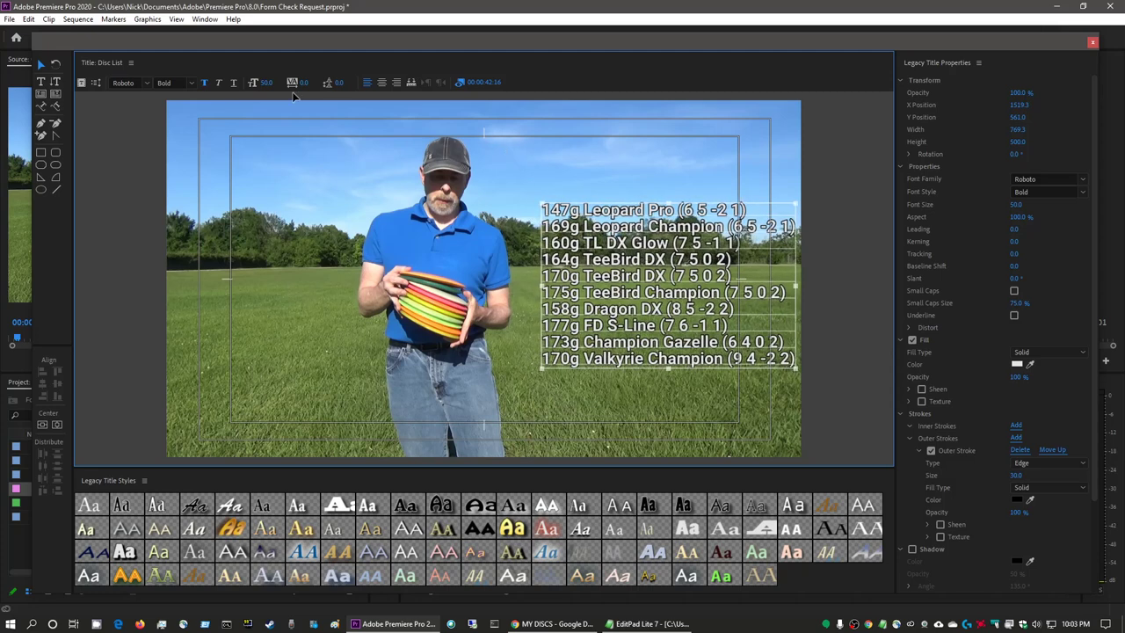
left_click(381, 84)
left_click(396, 83)
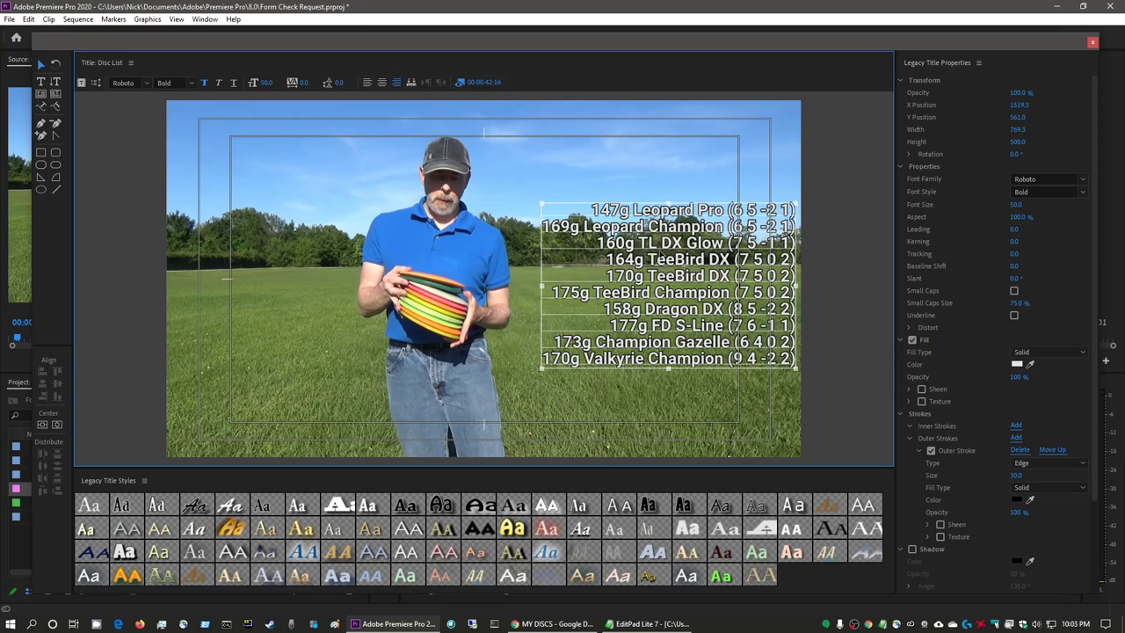
Centre the block vertically, undo a trial horizontal centring, and deselect it.
left_click(42, 427)
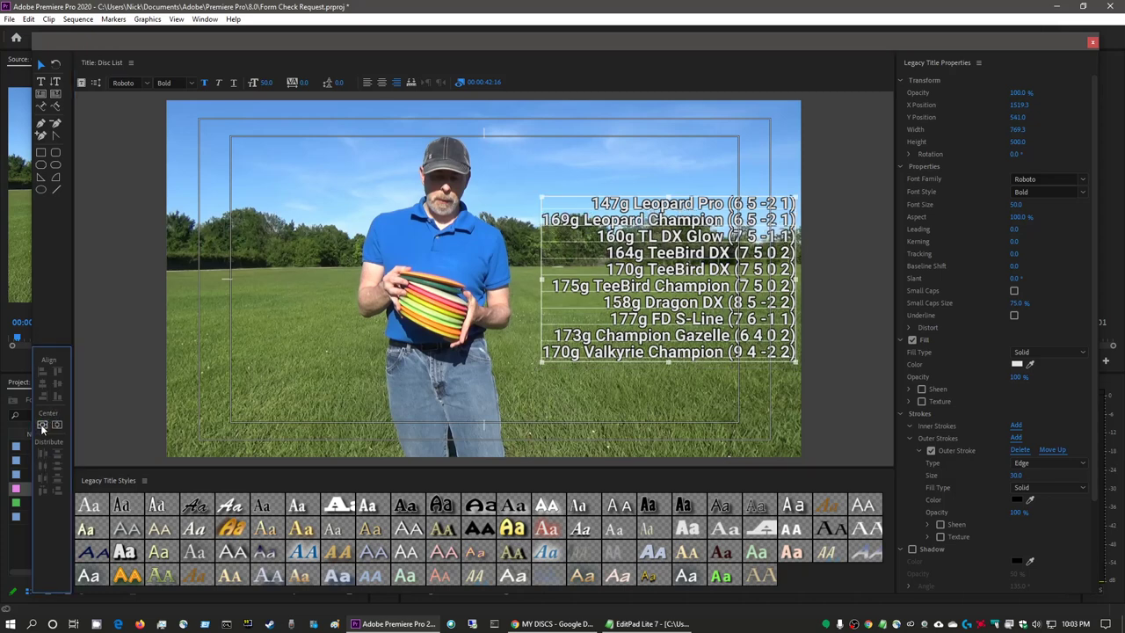
left_click(56, 426)
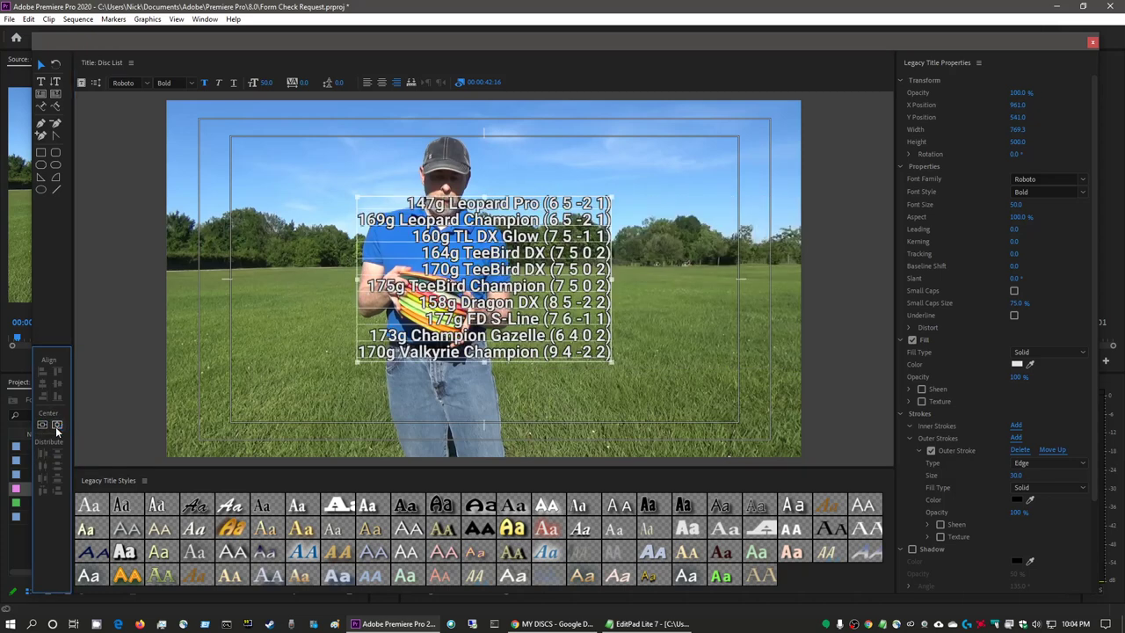
key("ctrl+z")
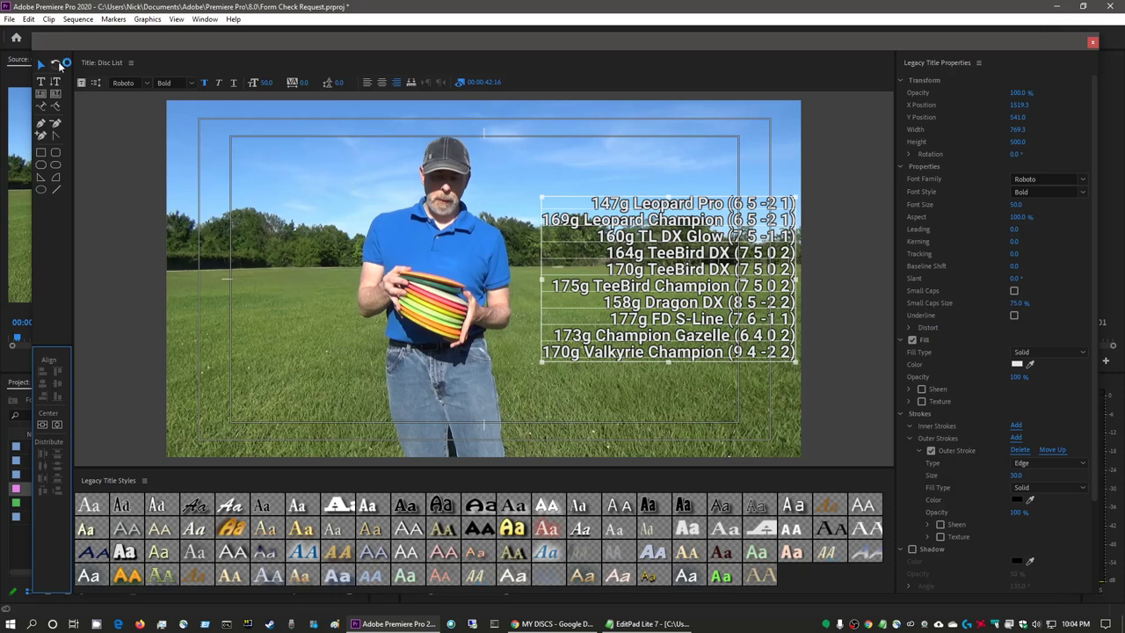
left_click(403, 272)
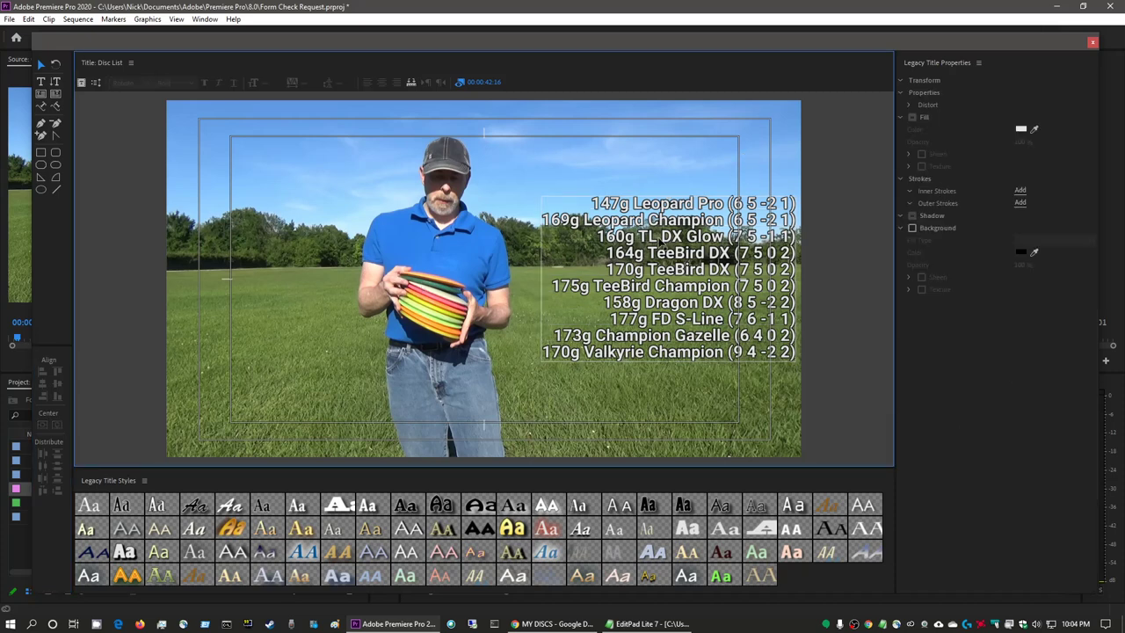
Close the Titler, target V1, drop Disc List onto the timeline, then delete that clip.
left_click(1093, 42)
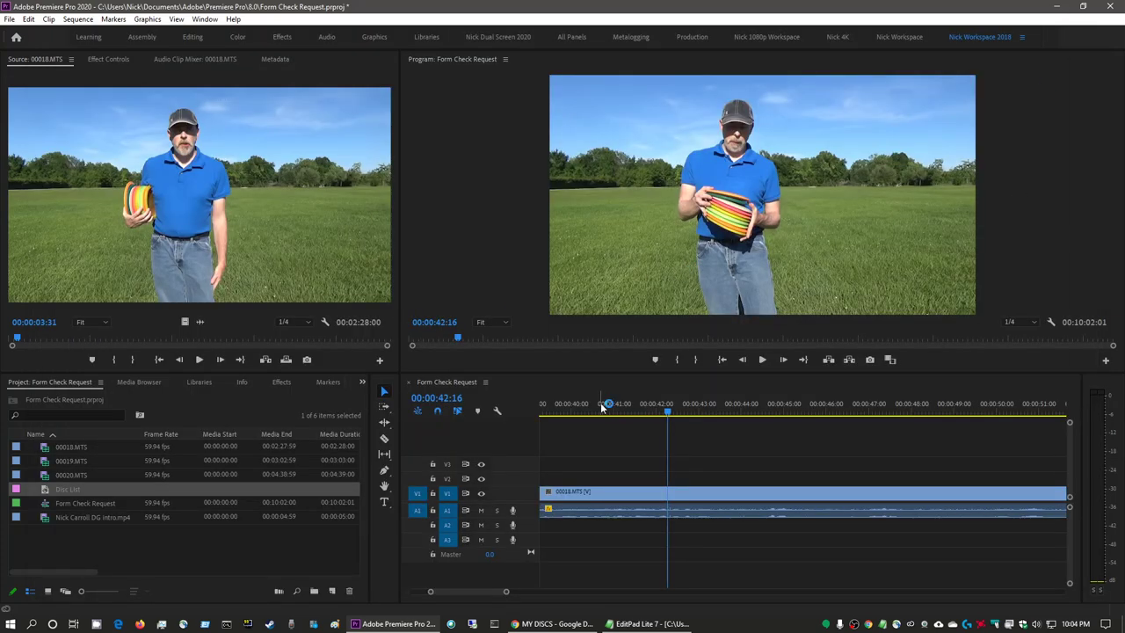
left_click(41, 490)
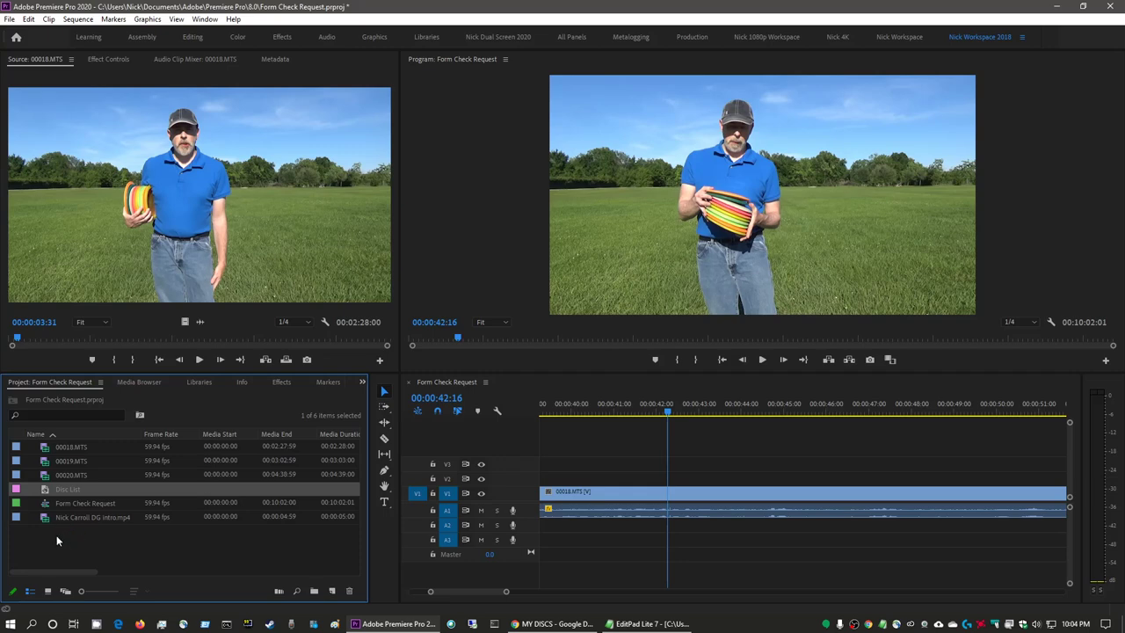
left_click(446, 495)
mouse_move(46, 492)
left_mouse_down()
mouse_move(287, 491)
mouse_move(640, 542)
mouse_move(591, 545)
mouse_move(624, 547)
mouse_move(594, 538)
mouse_move(591, 450)
mouse_move(594, 479)
mouse_move(704, 479)
left_mouse_up()
left_click(727, 482)
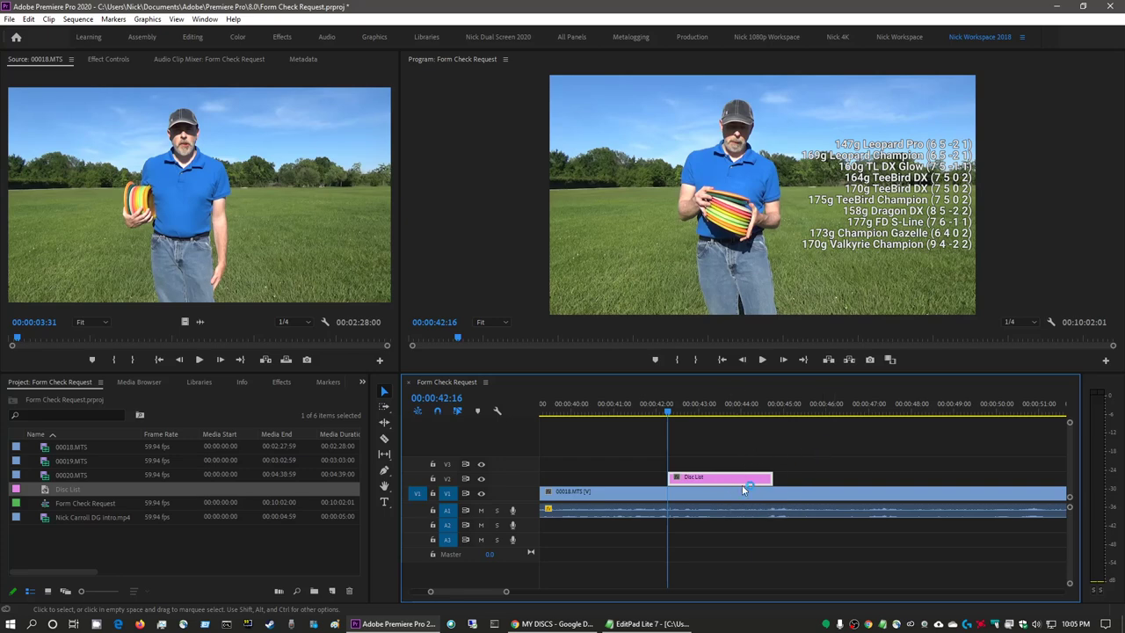
key("Delete")
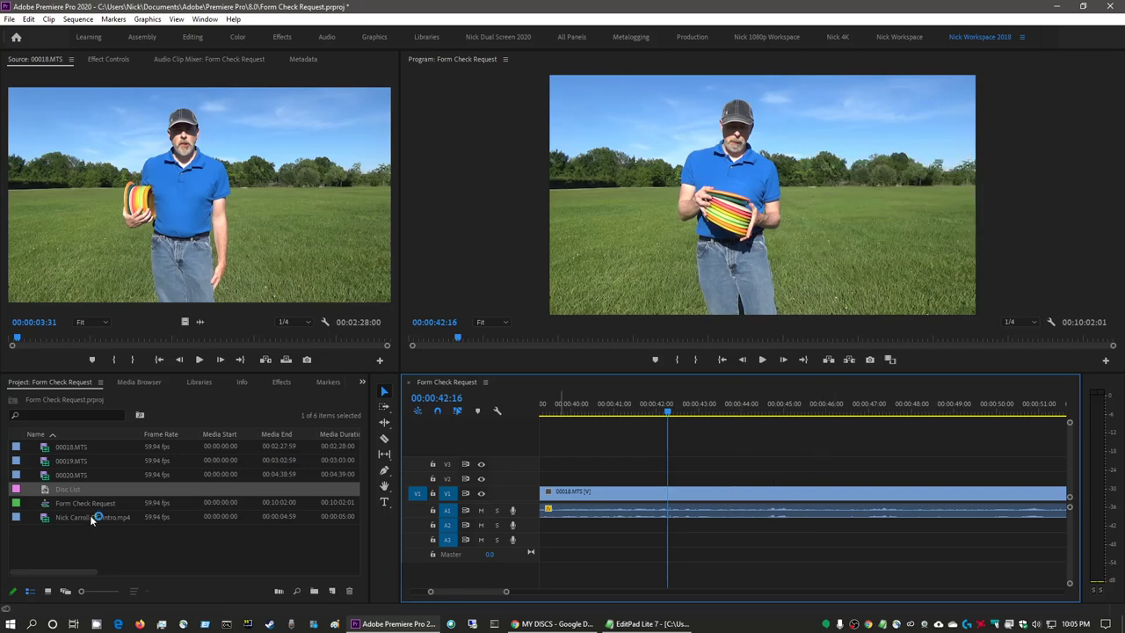
Open the context menu for the Disc List item in the Project panel.
left_click(44, 491)
right_click(44, 492)
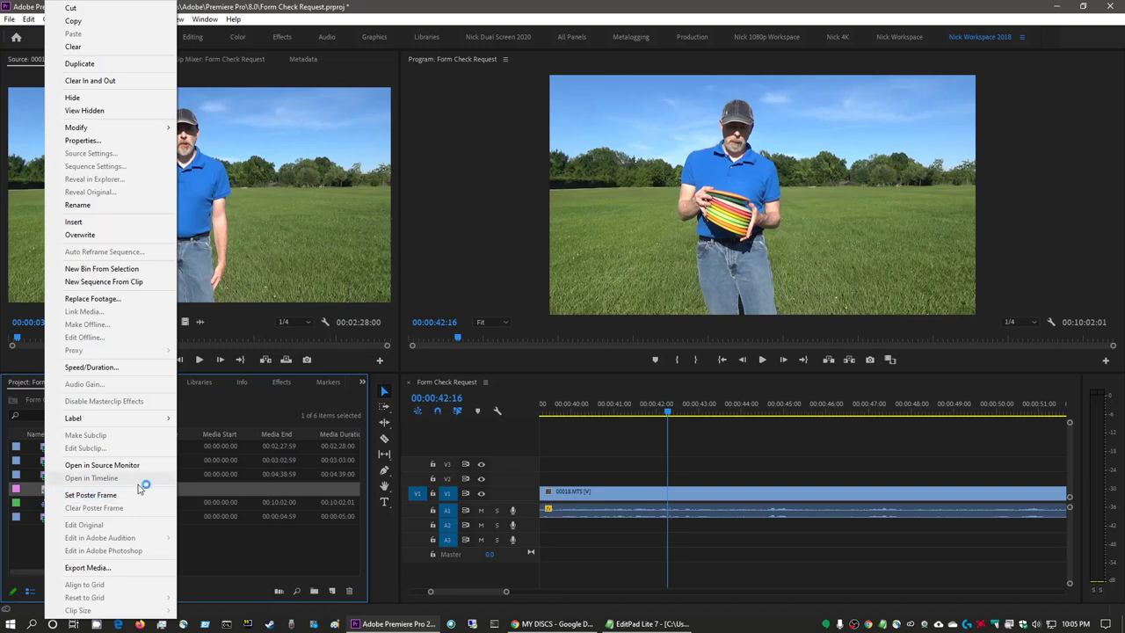
left_click(264, 548)
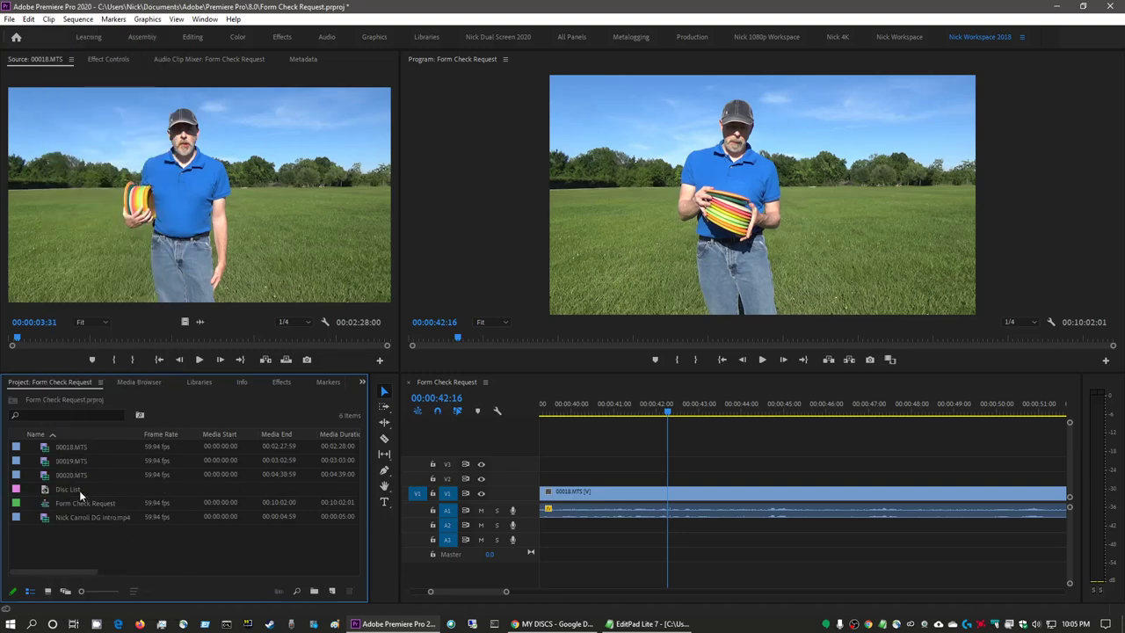
right_click(49, 493)
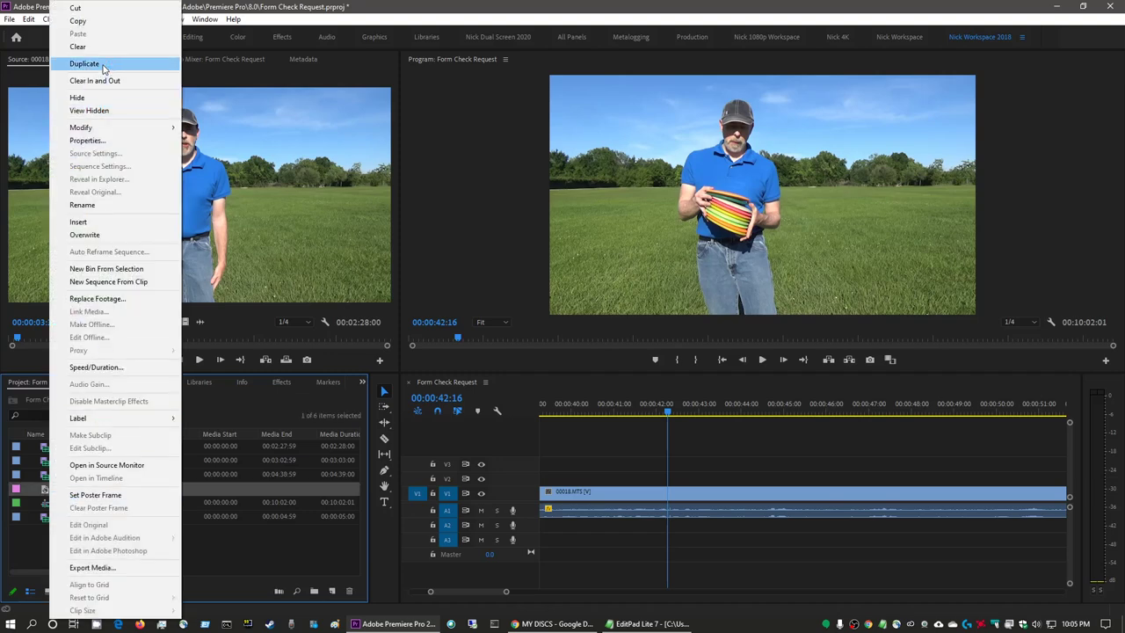
left_click(85, 64)
left_click(46, 493)
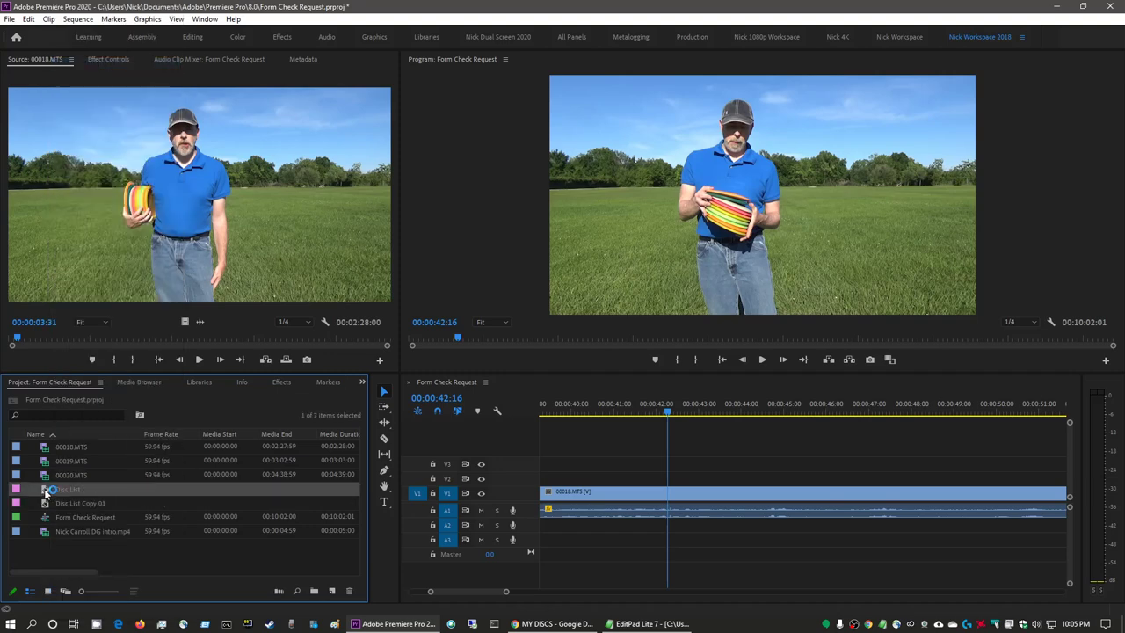
right_click(46, 493)
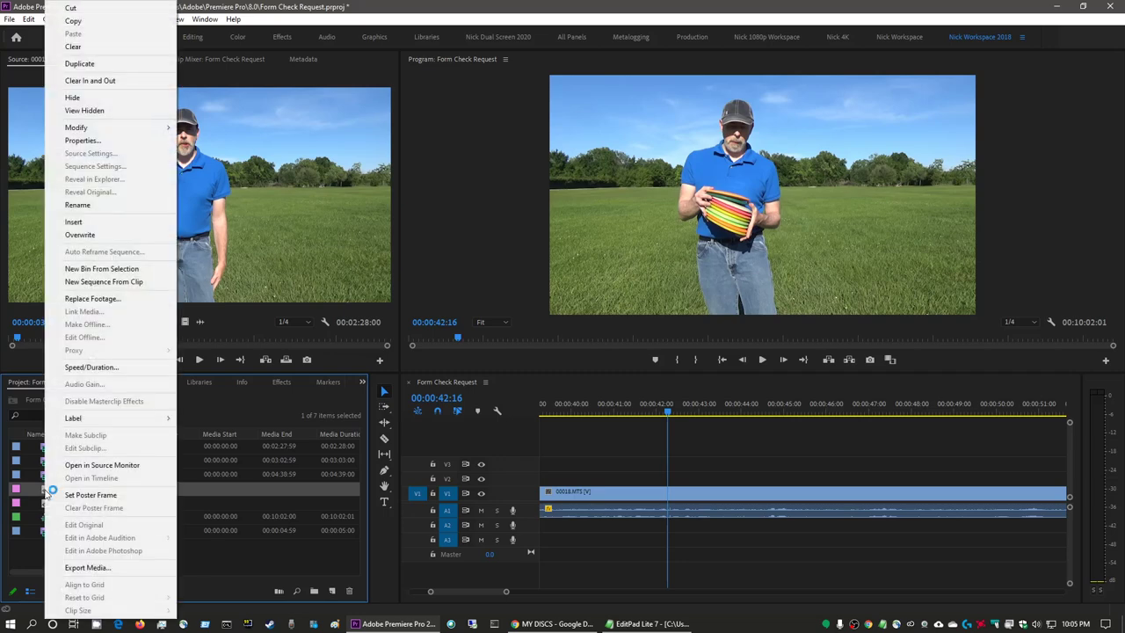
left_click(97, 367)
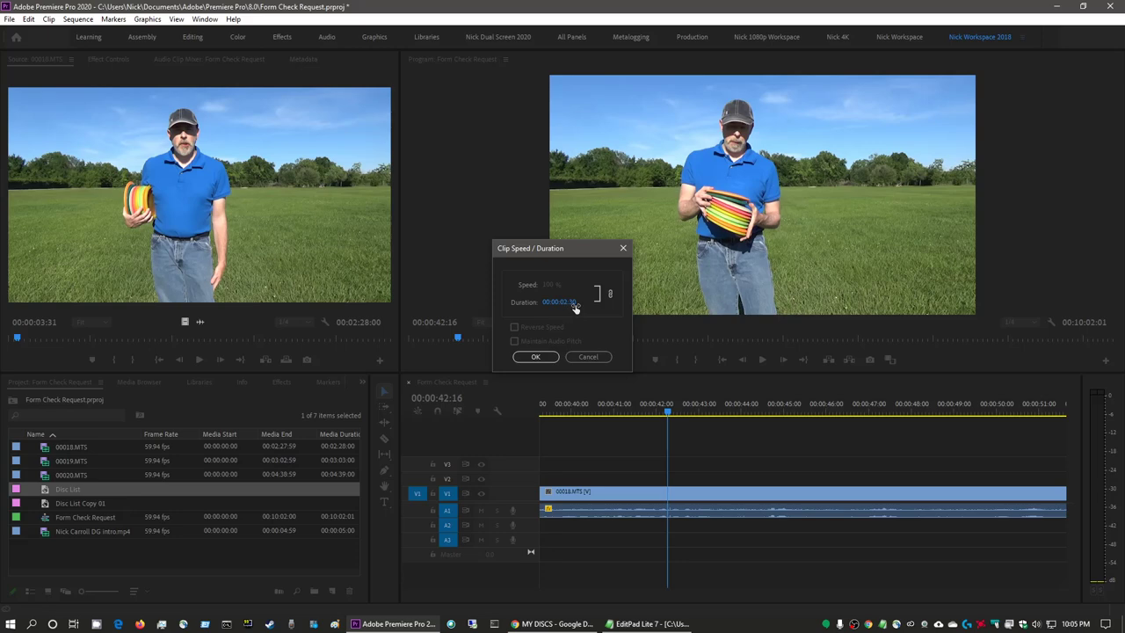
left_click(587, 357)
left_click(44, 504)
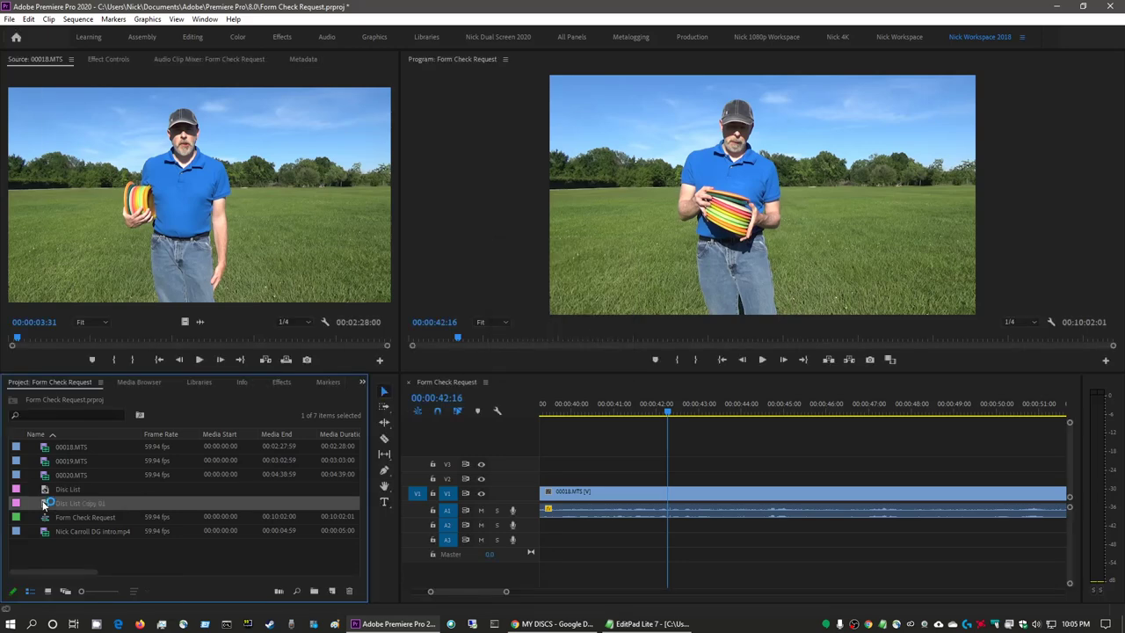
right_click(44, 504)
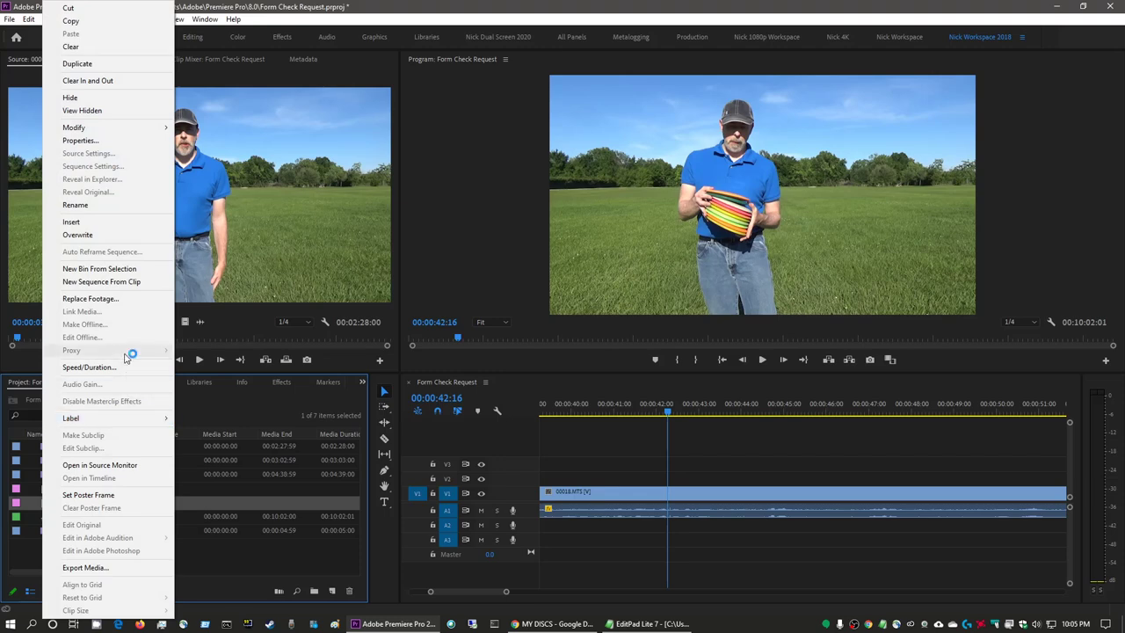
left_click(127, 367)
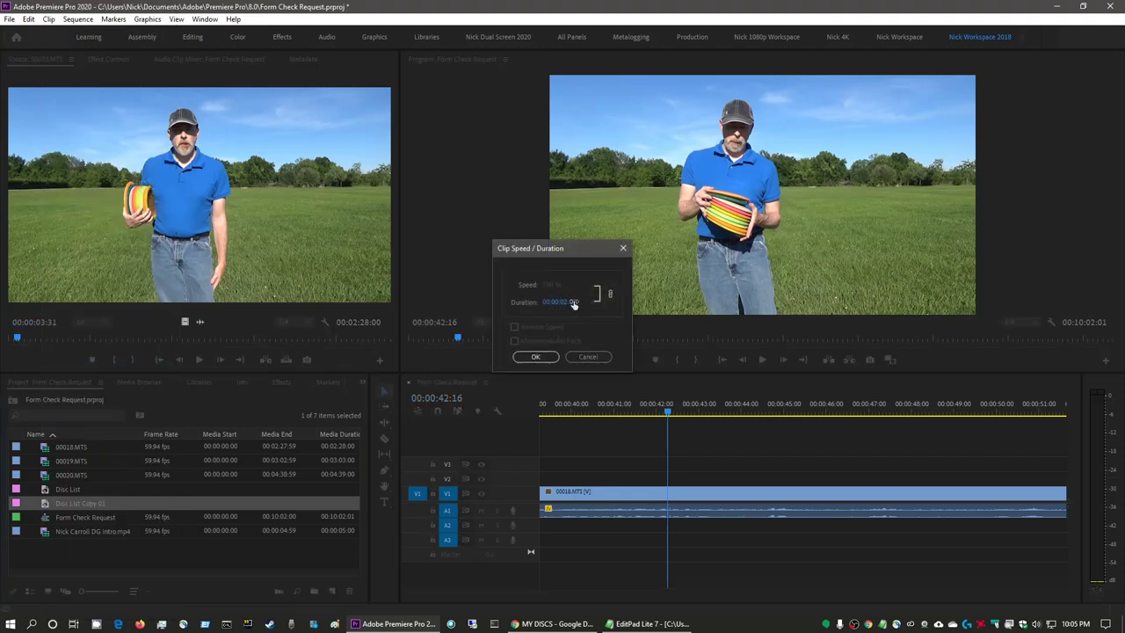
left_click_drag(573, 303, 566, 310)
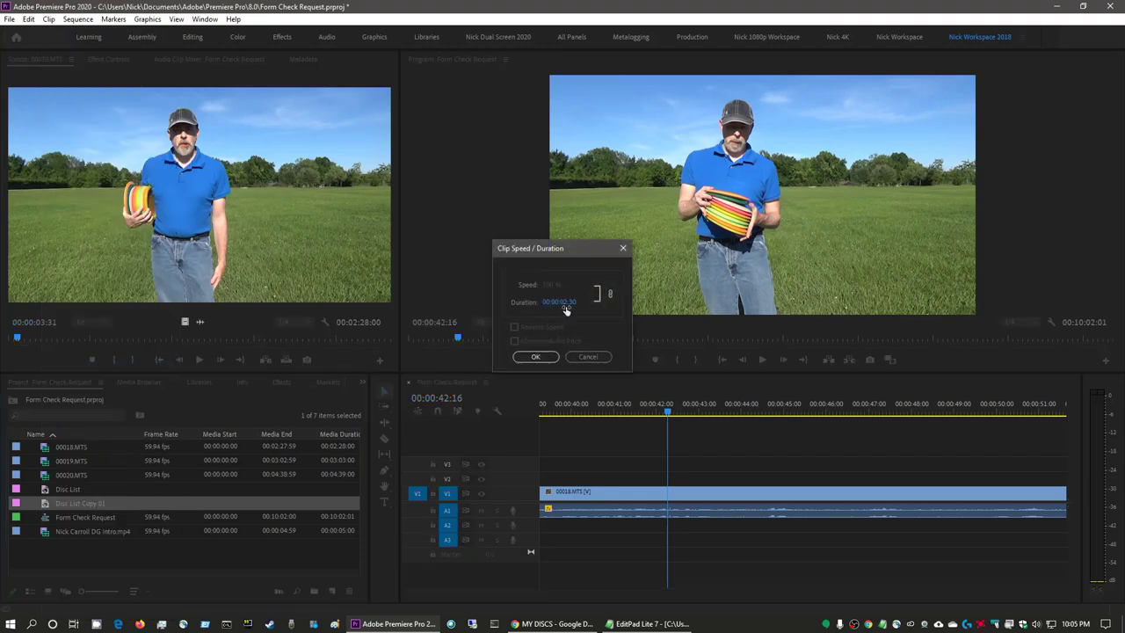
left_click(590, 356)
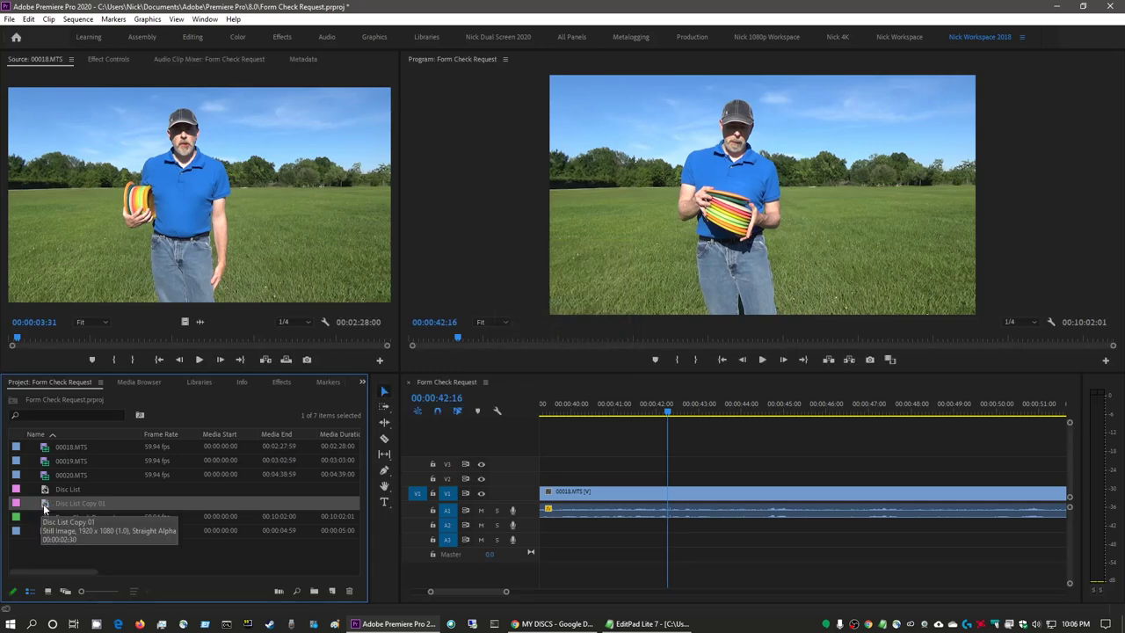
key("Delete")
left_click(44, 495)
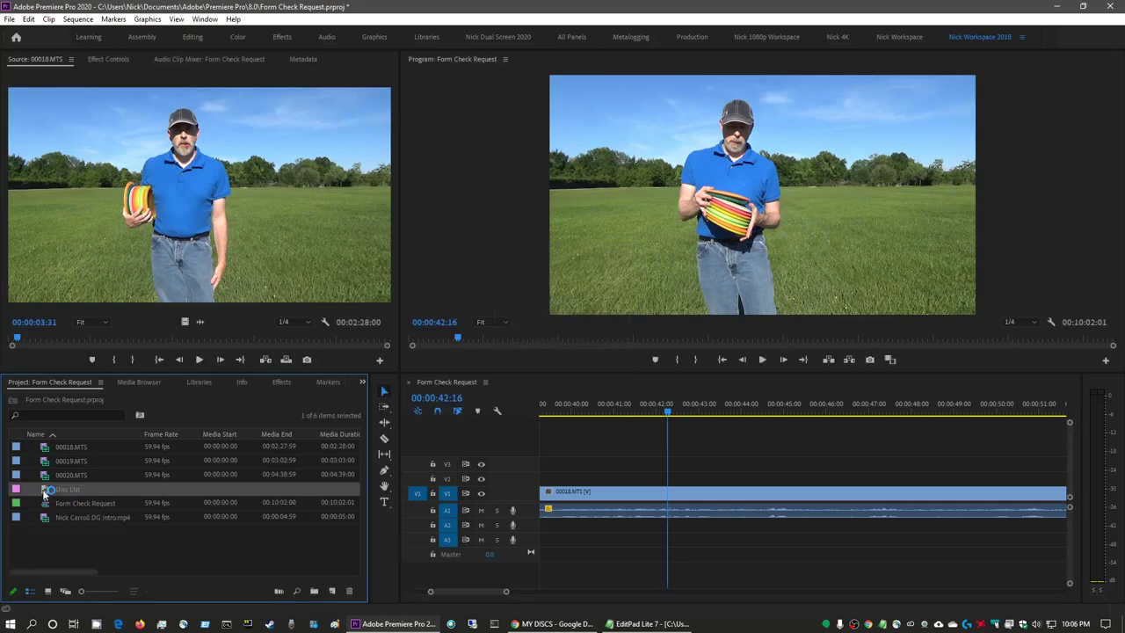
Enter a 5-second duration for the Disc List item in Speed/Duration.
right_click(44, 495)
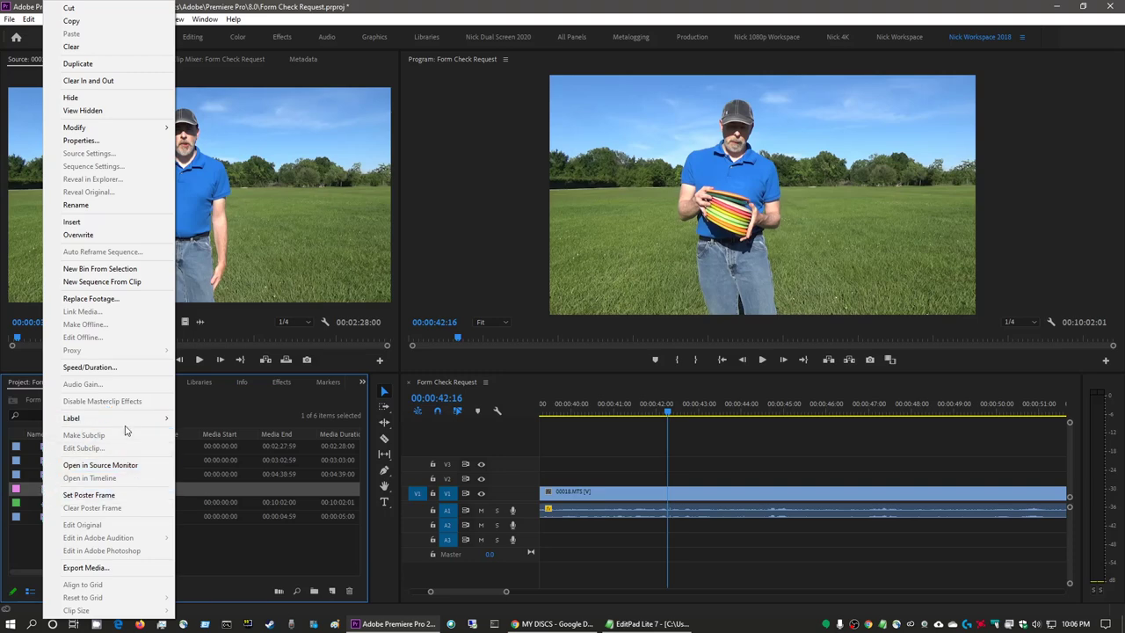
left_click(156, 369)
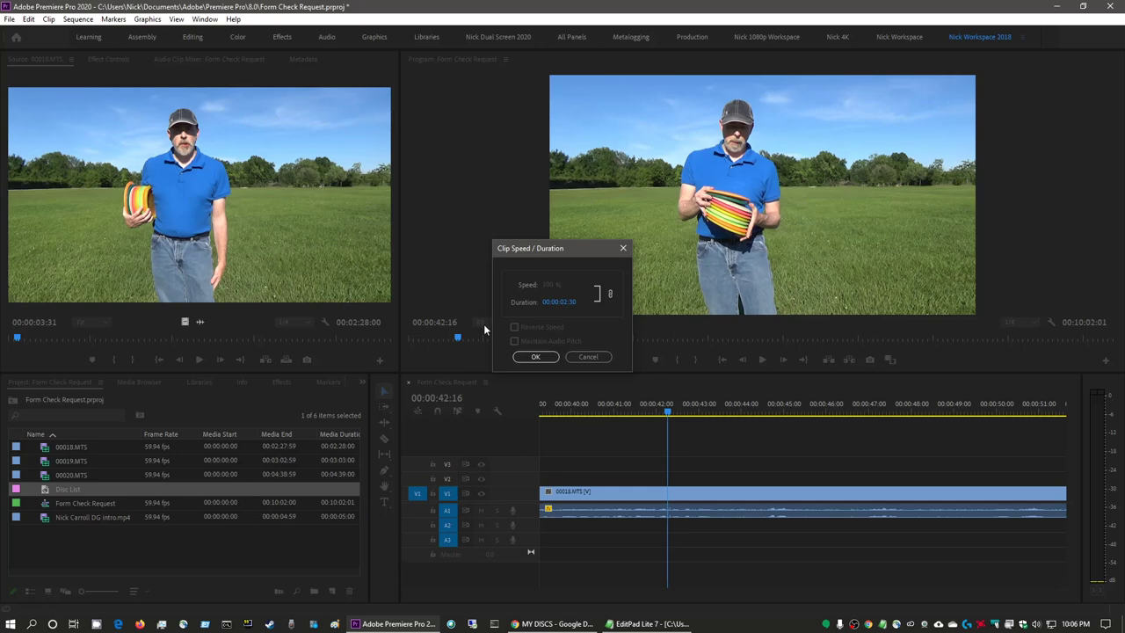
left_click(567, 301)
left_click(563, 302)
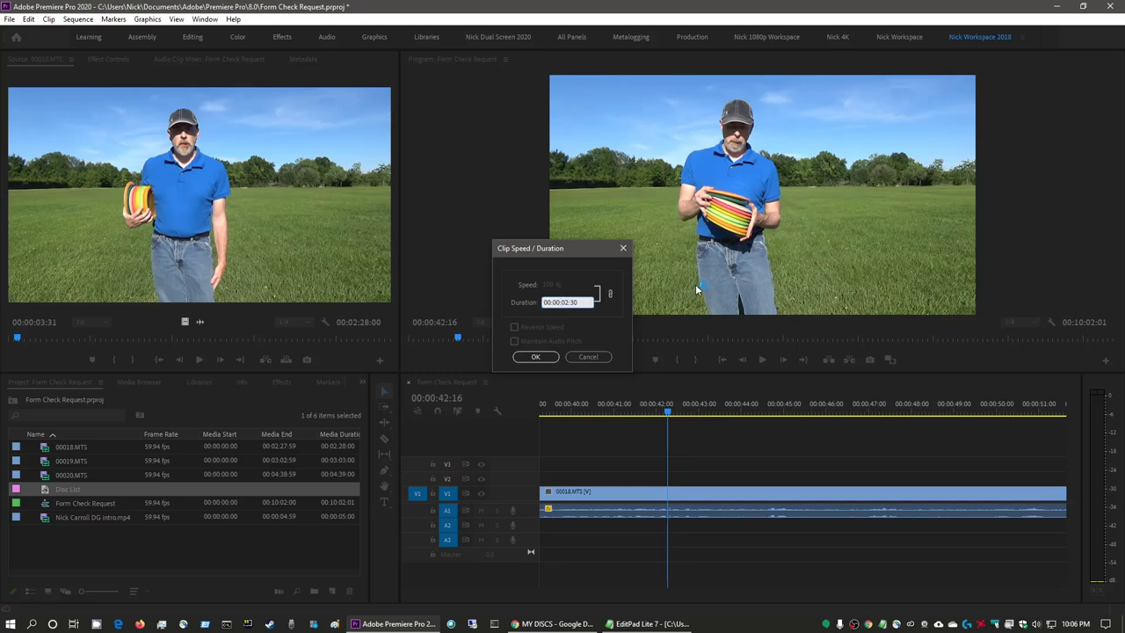
key("BackSpace")
type("5:")
Apply the 5-second duration and place Disc List on V2 at the playhead, undoing a slip to V1 and trimming its end.
left_click(552, 357)
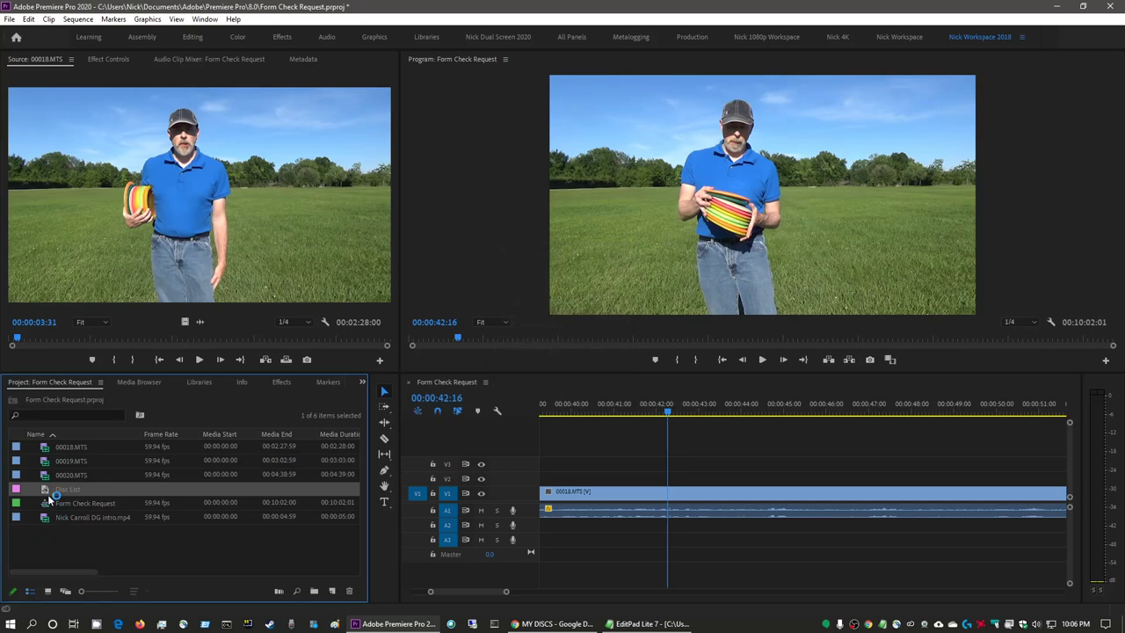
left_click_drag(50, 489, 675, 485)
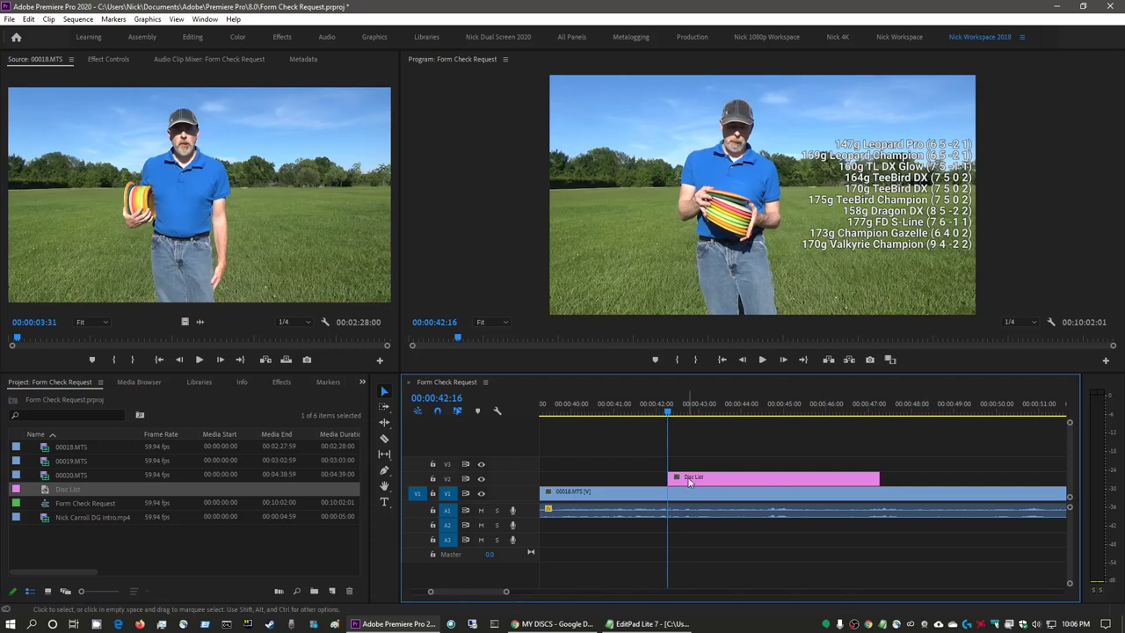
left_click(730, 480)
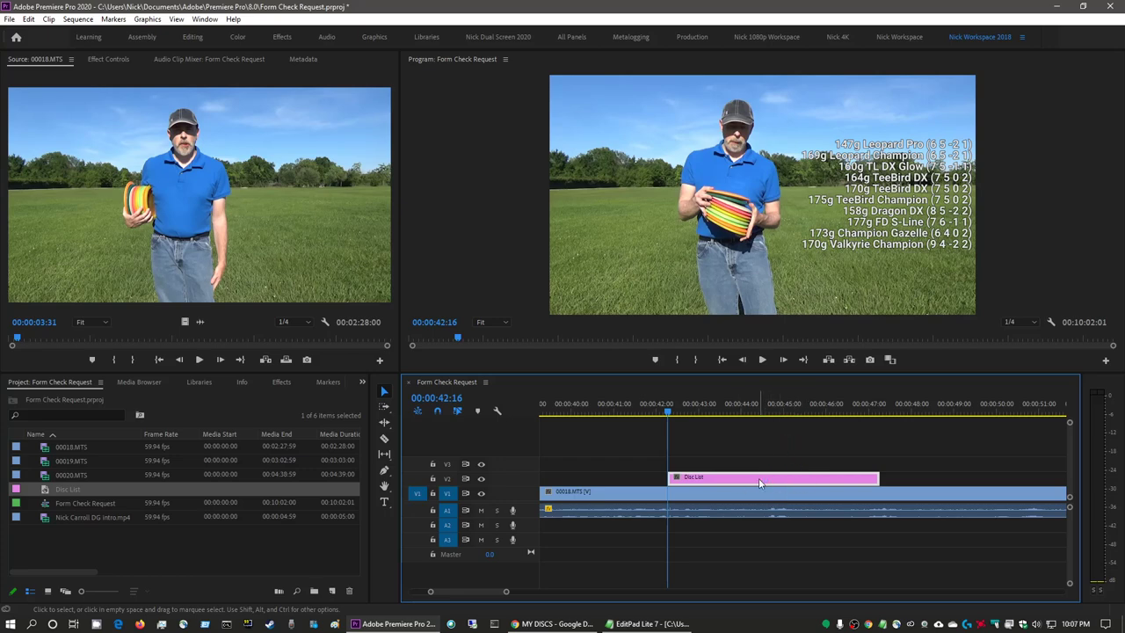
left_click_drag(760, 474, 762, 491)
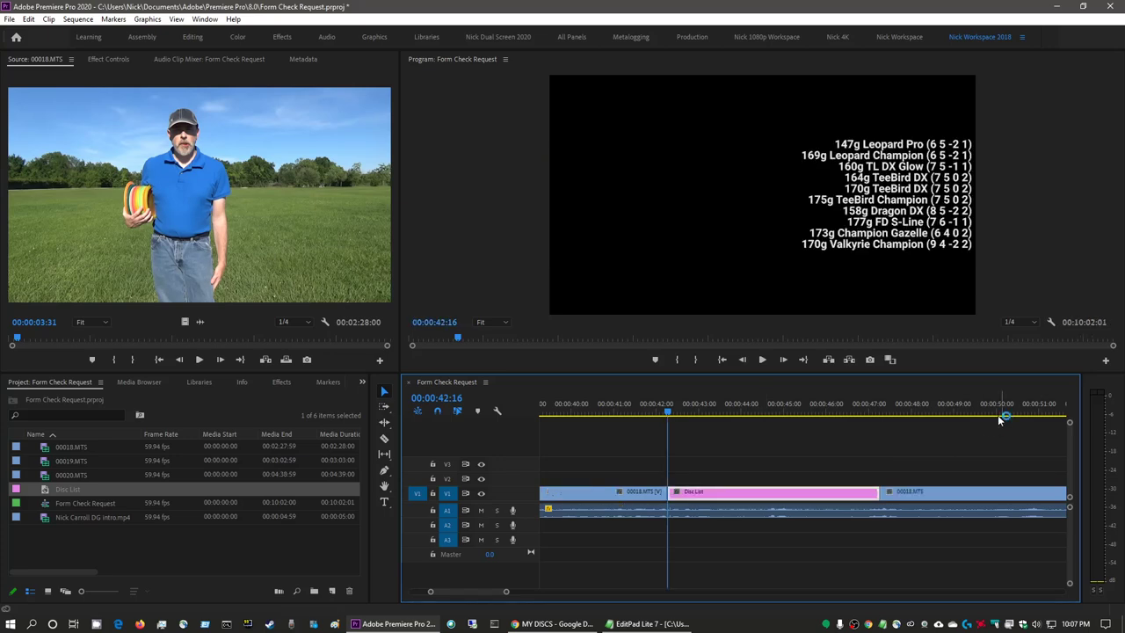
key("ctrl+z")
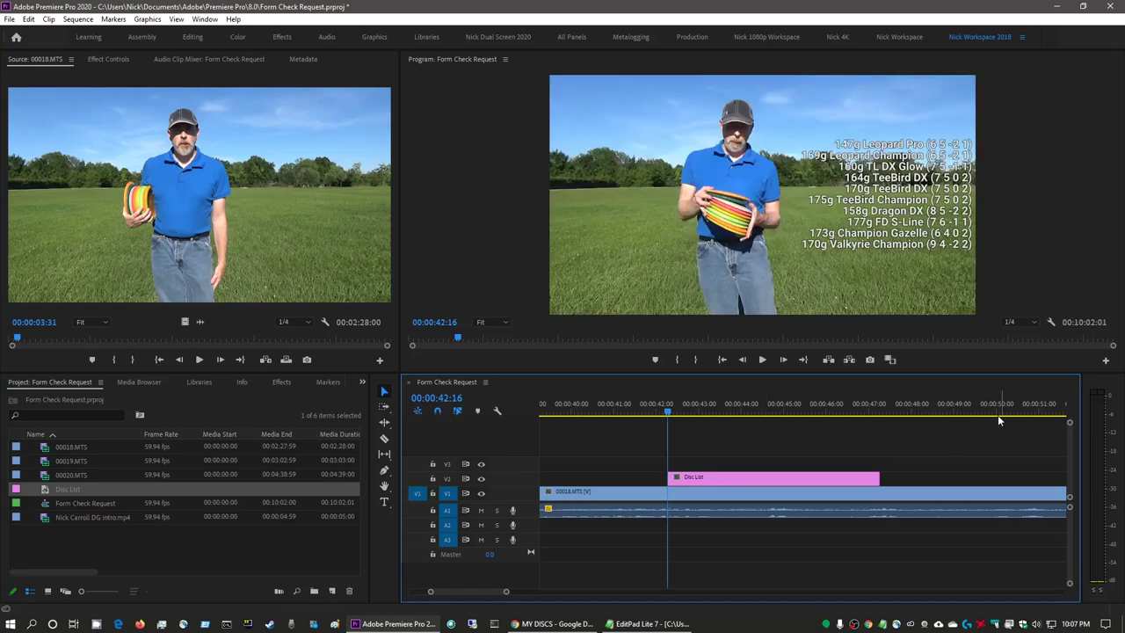
mouse_move(762, 481)
left_mouse_down()
mouse_move(893, 481)
mouse_move(767, 490)
left_mouse_up()
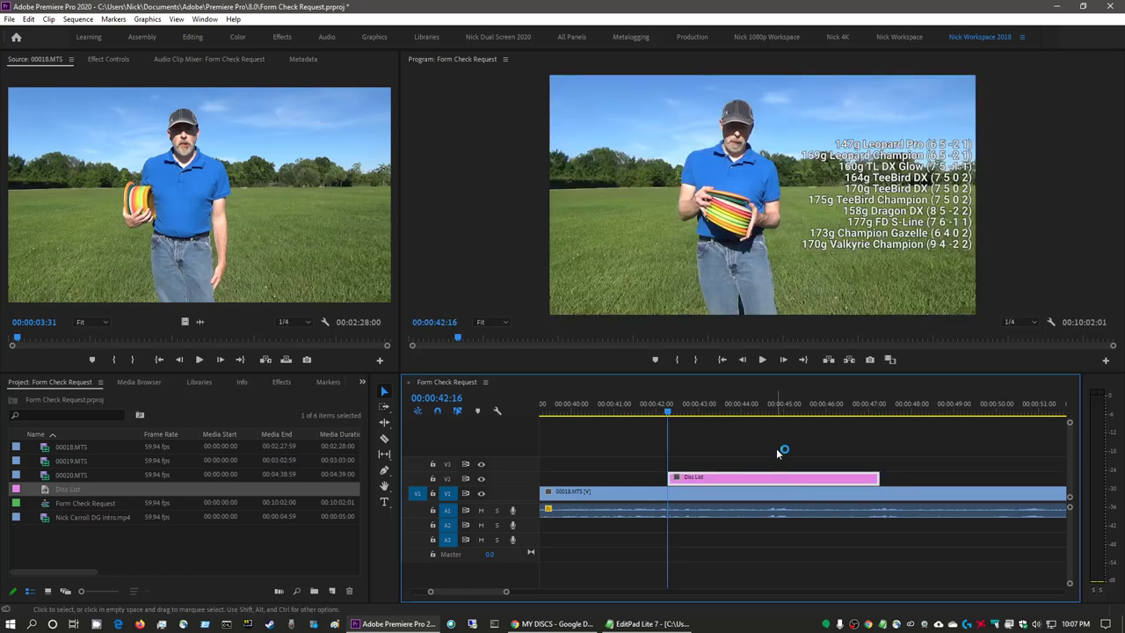
mouse_move(870, 476)
left_mouse_down()
mouse_move(825, 482)
mouse_move(904, 483)
mouse_move(861, 486)
left_mouse_up()
Set the Disc List clip's duration to 00:00:06:10 via Speed/Duration, then deselect it.
right_click(861, 487)
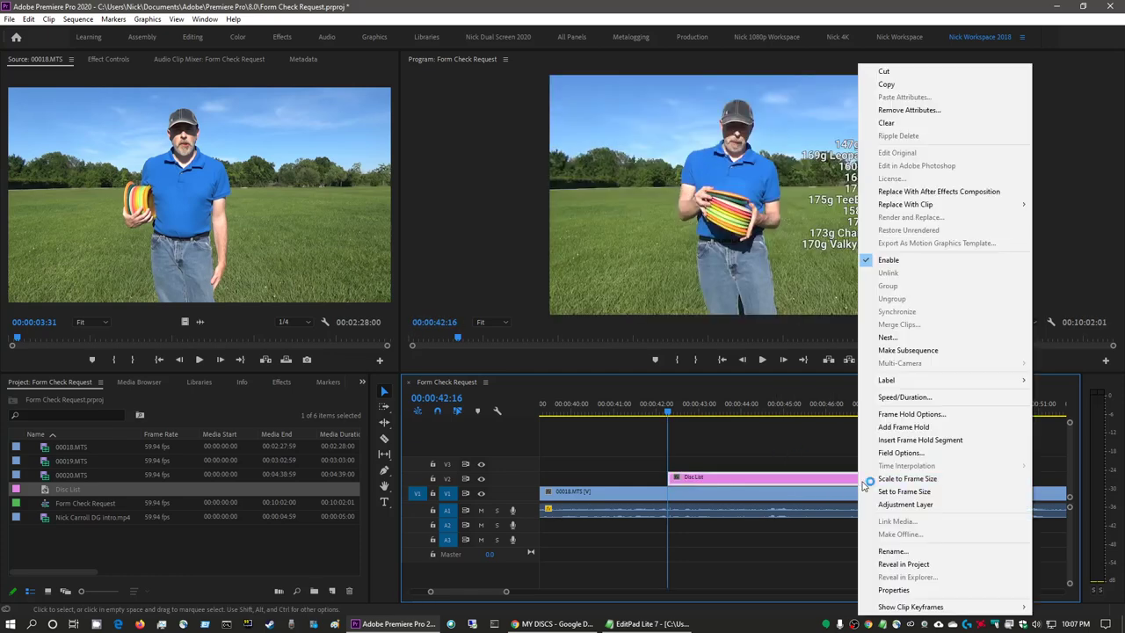
left_click(923, 396)
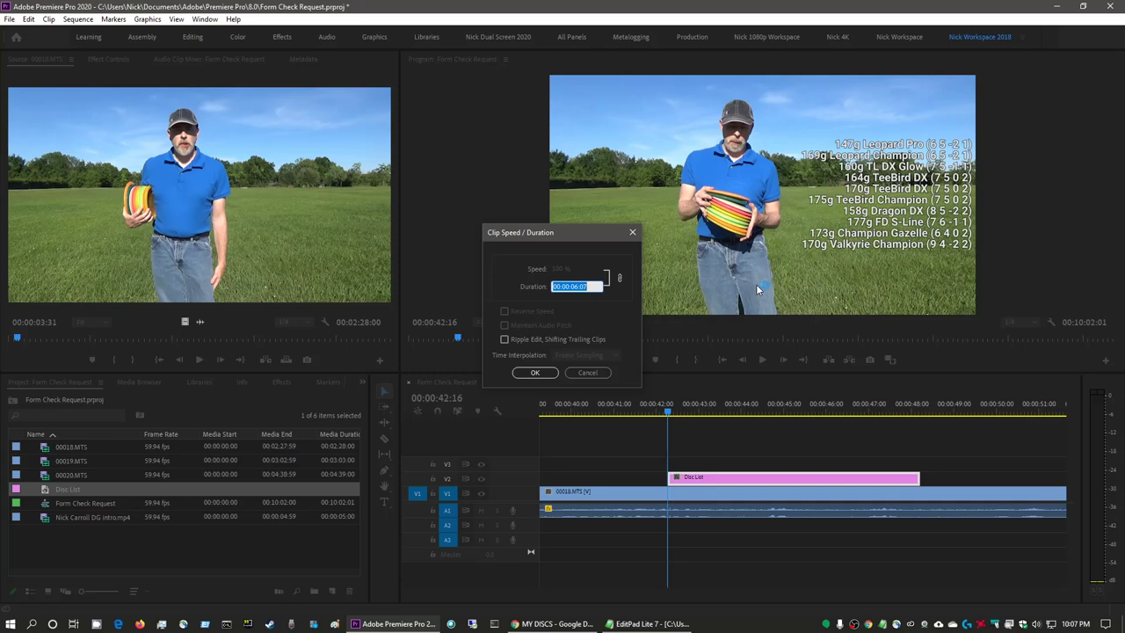
left_click(577, 285)
key("BackSpace")
type("4")
key("Return")
left_click(552, 375)
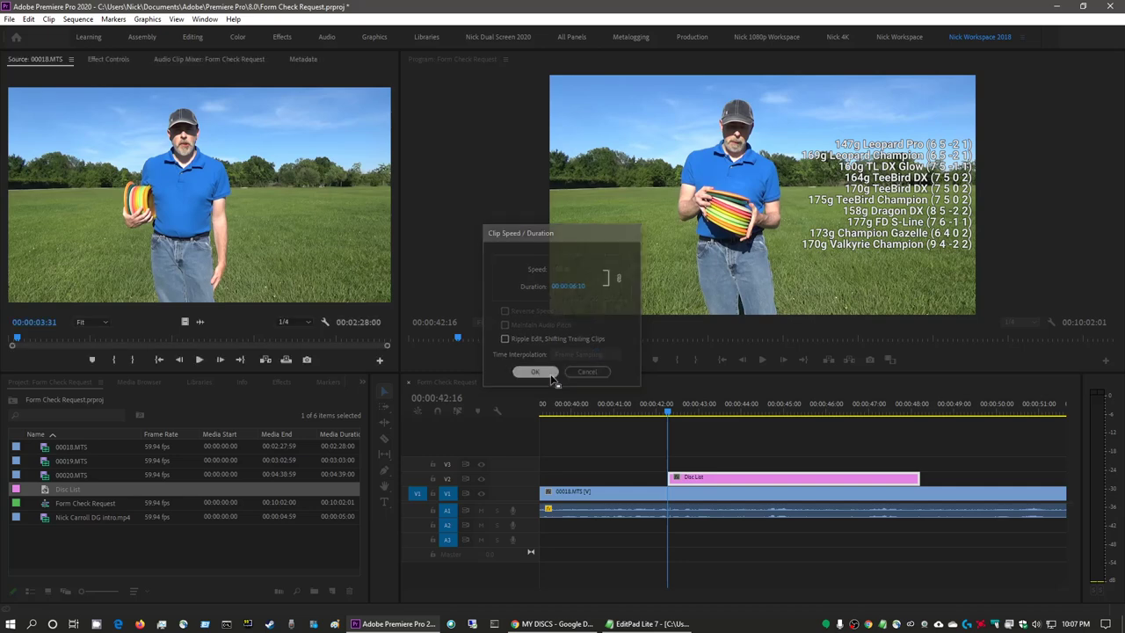
left_click(967, 457)
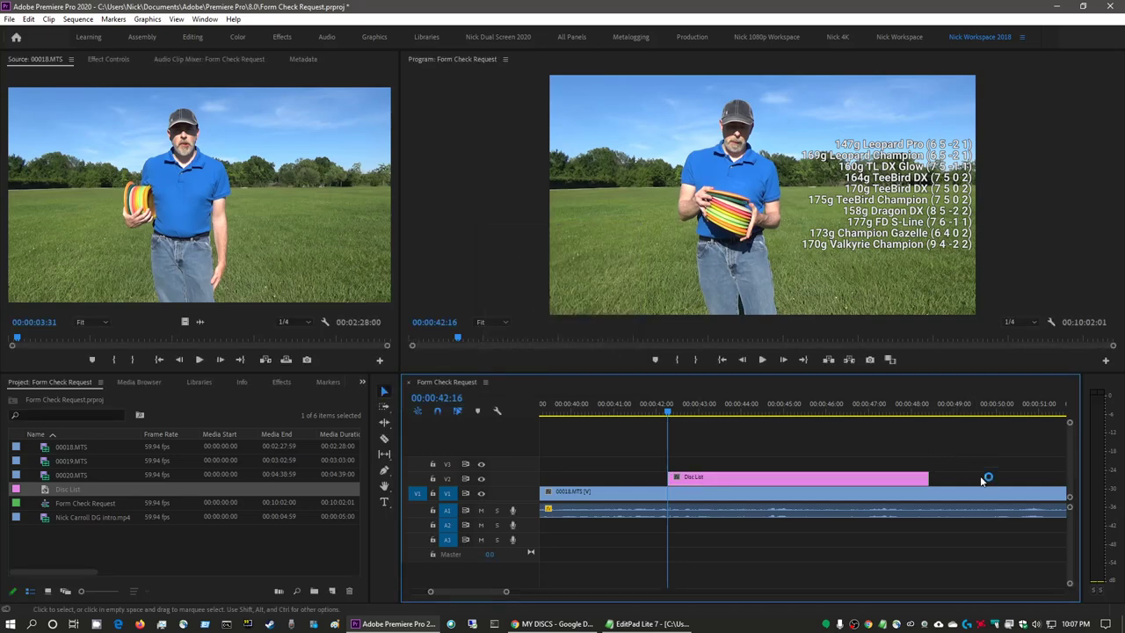
Stop playback in the Disc List clip and zoom the timeline out to fit the whole sequence.
key("space")
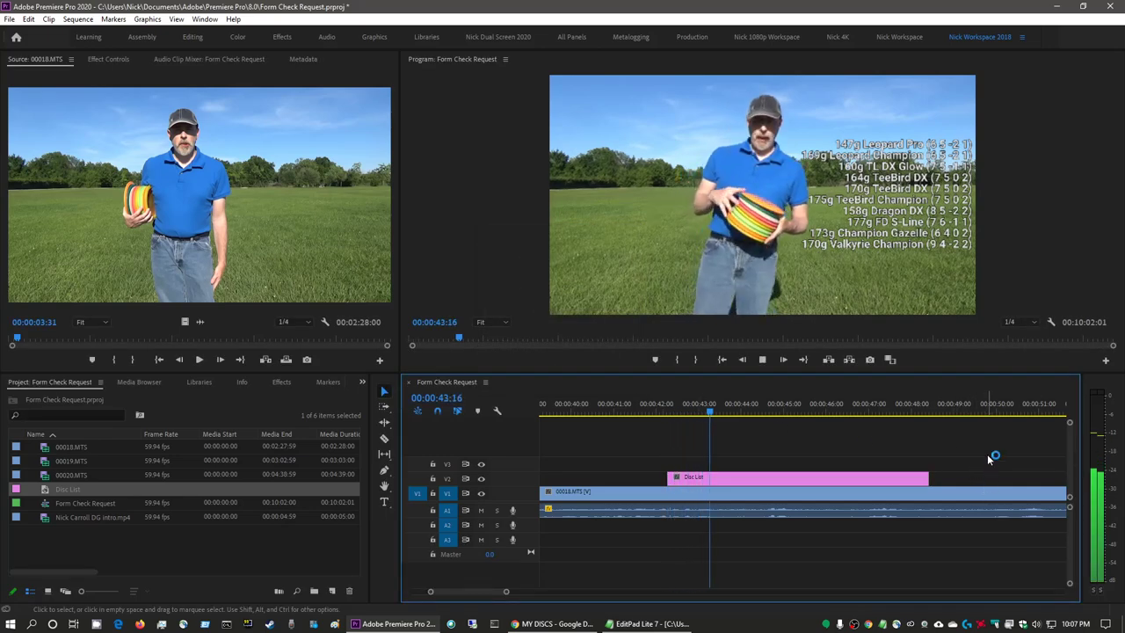
key("space")
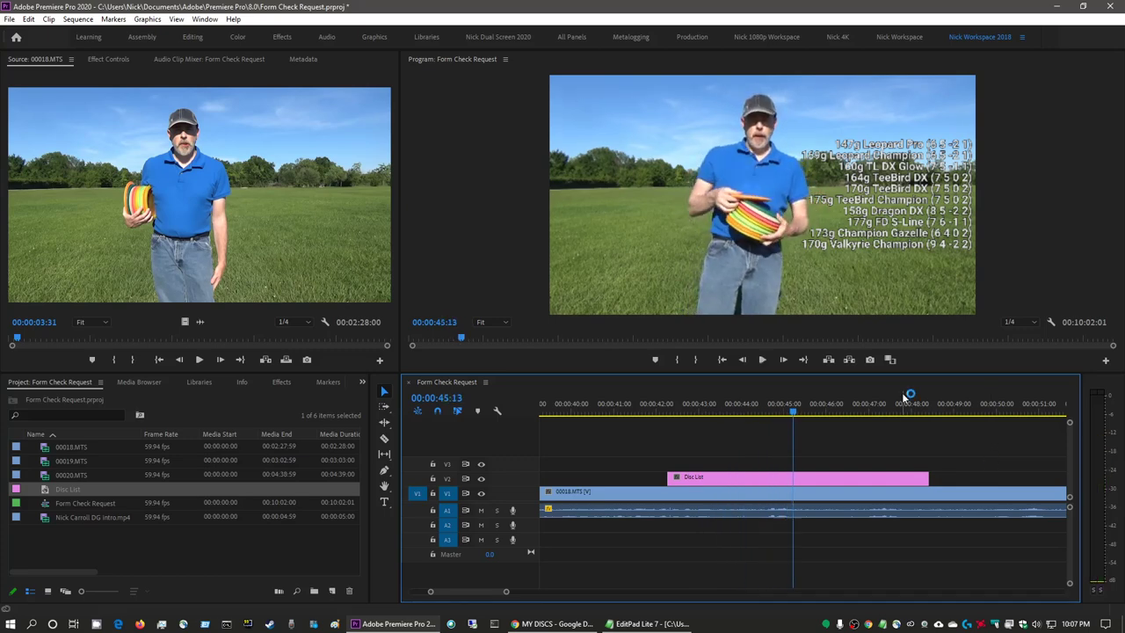
scroll(947, 441, "down", 3)
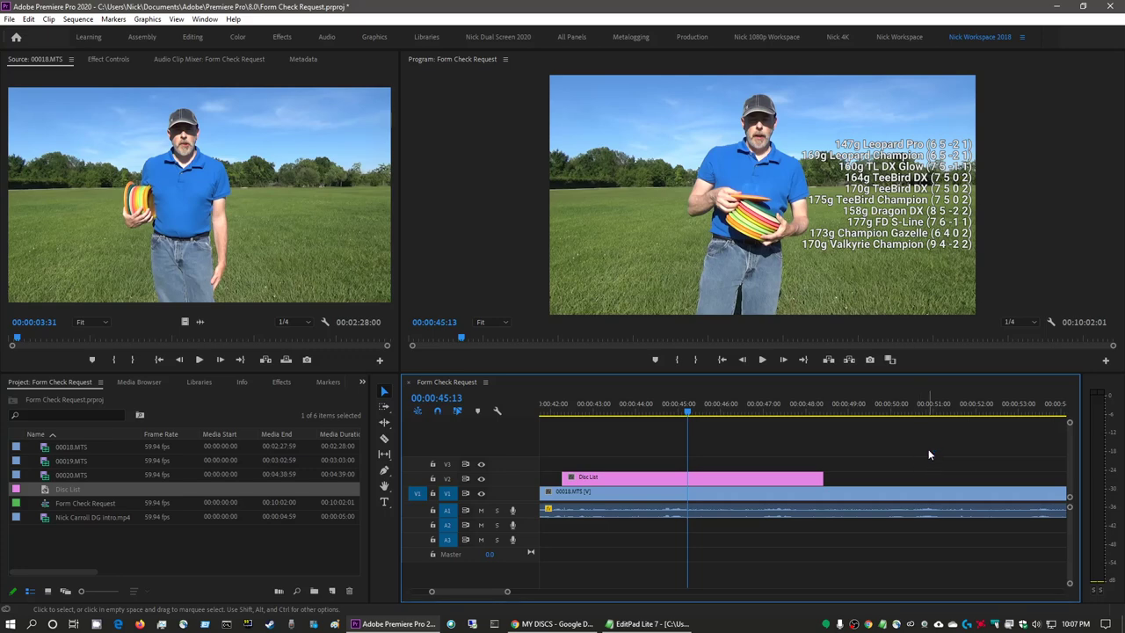
key("backslash")
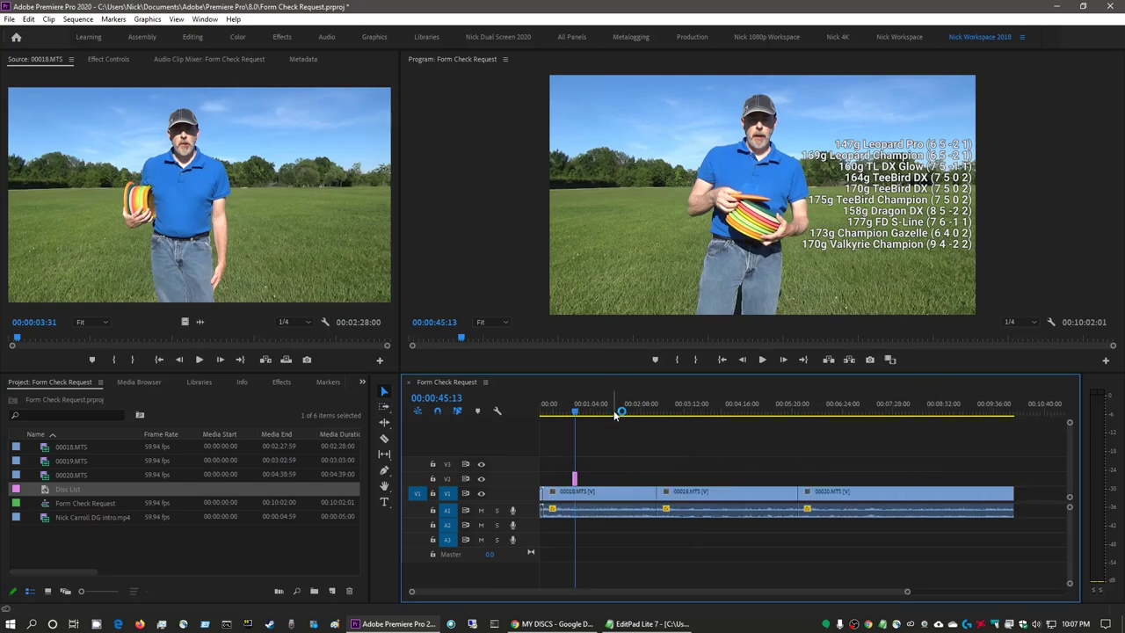
key("backslash")
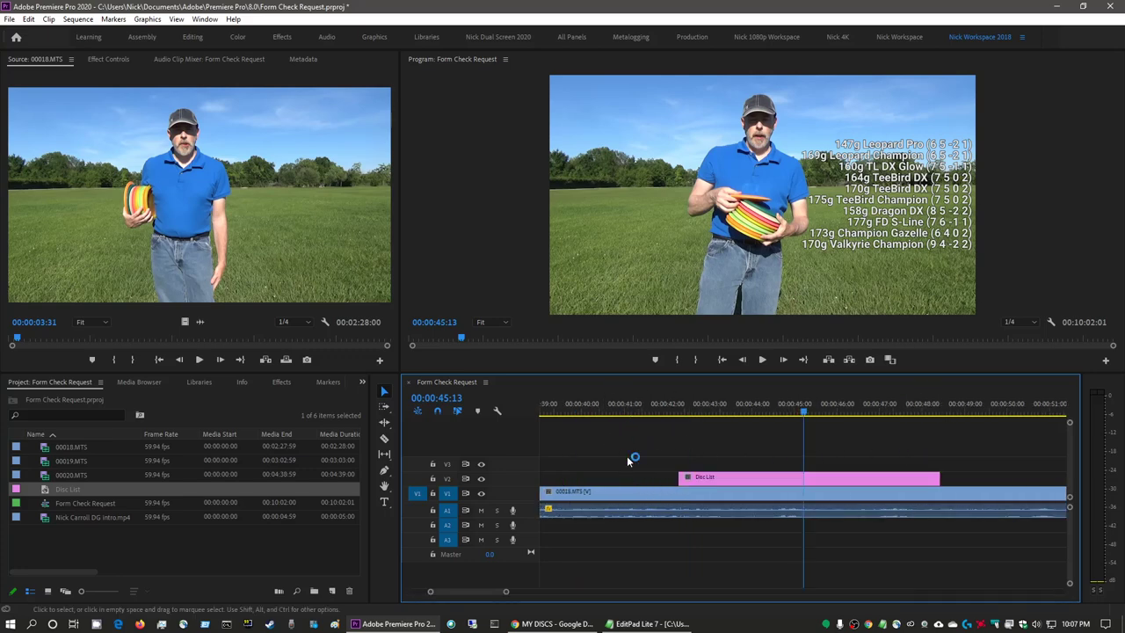
key("backslash")
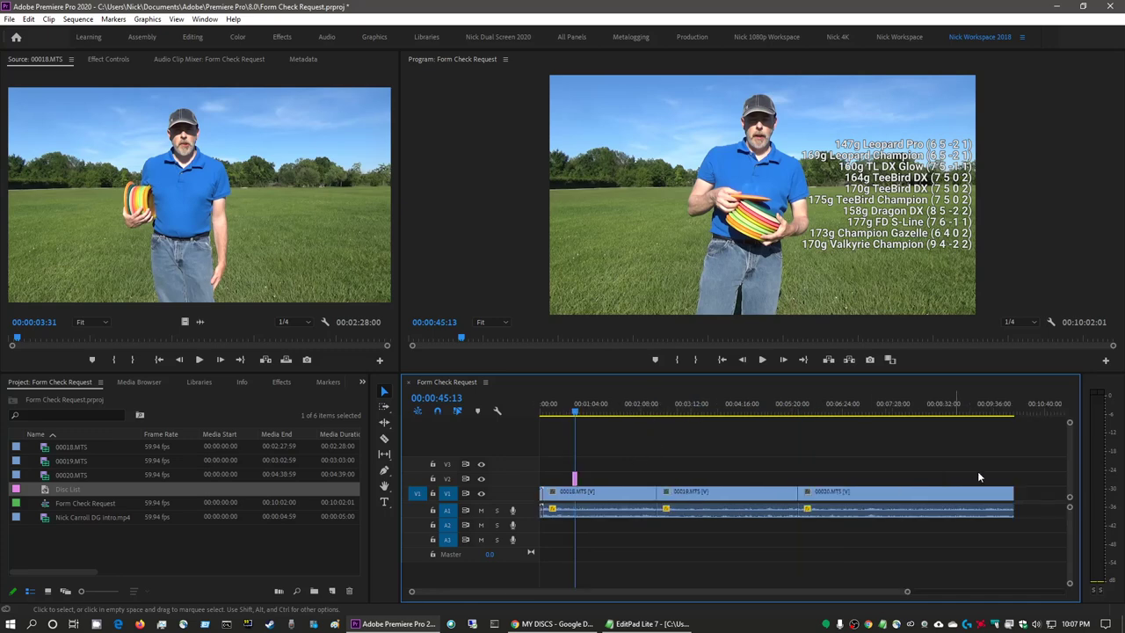
key("backslash")
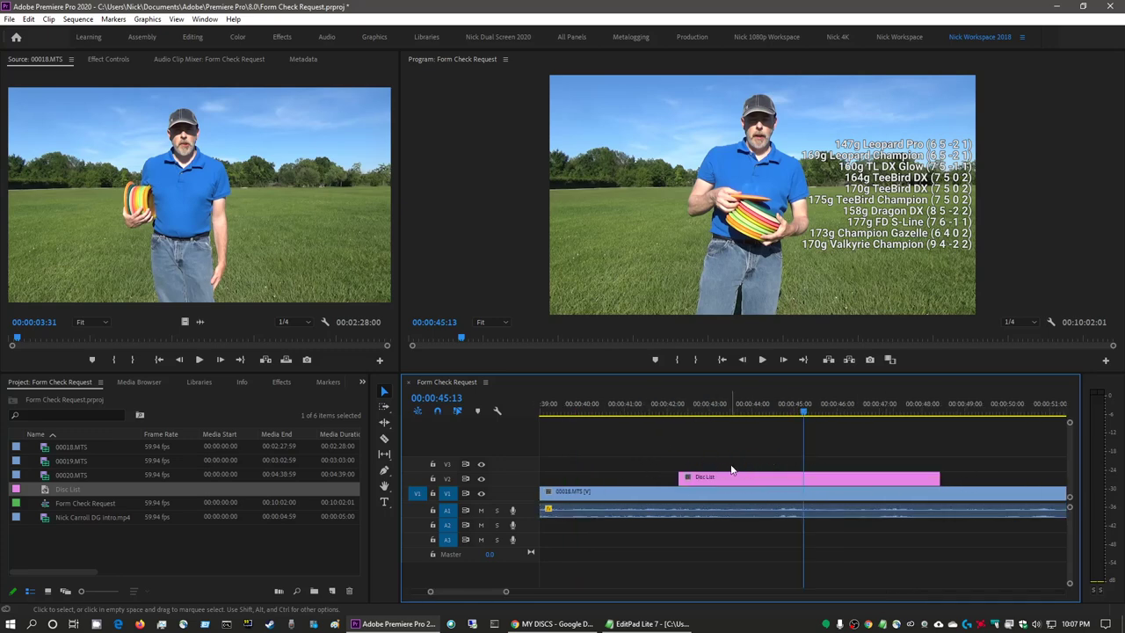
key("backslash")
key("backslash")
key("backslash")
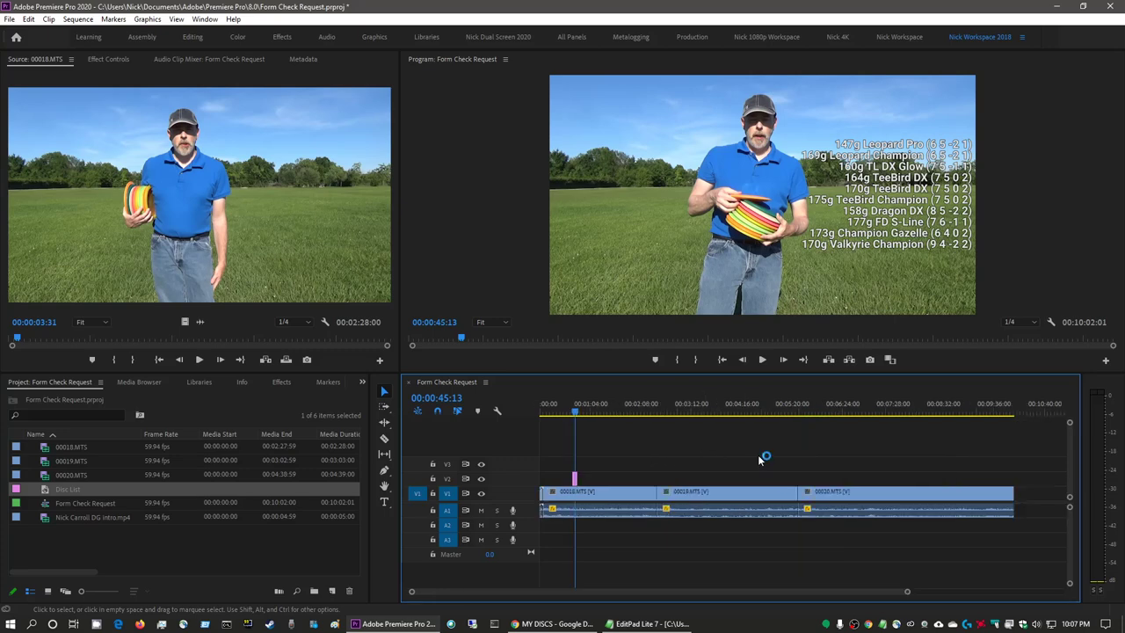
Scrub the timeline to about 1:28 and play up to near 1:44.
left_click(618, 409)
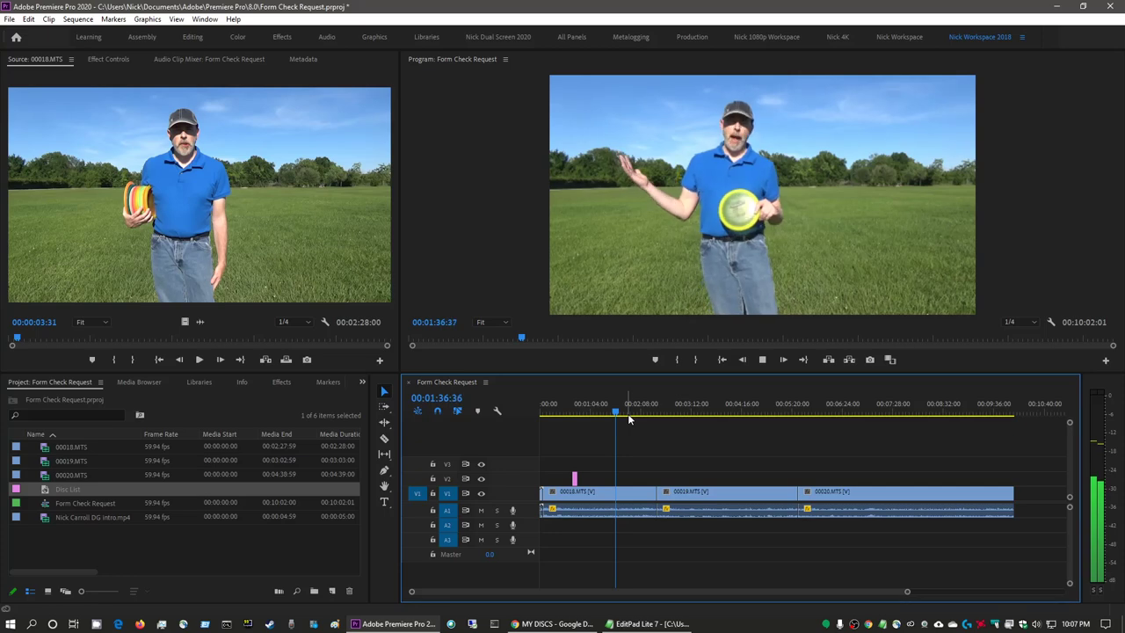
left_click(627, 413)
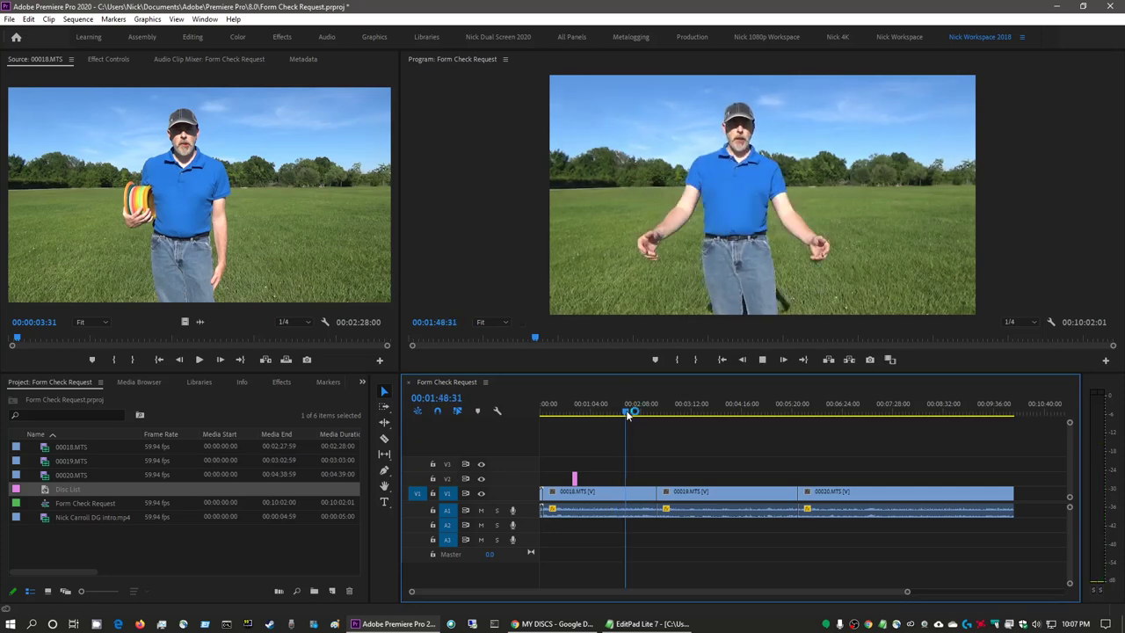
left_click_drag(627, 413, 602, 414)
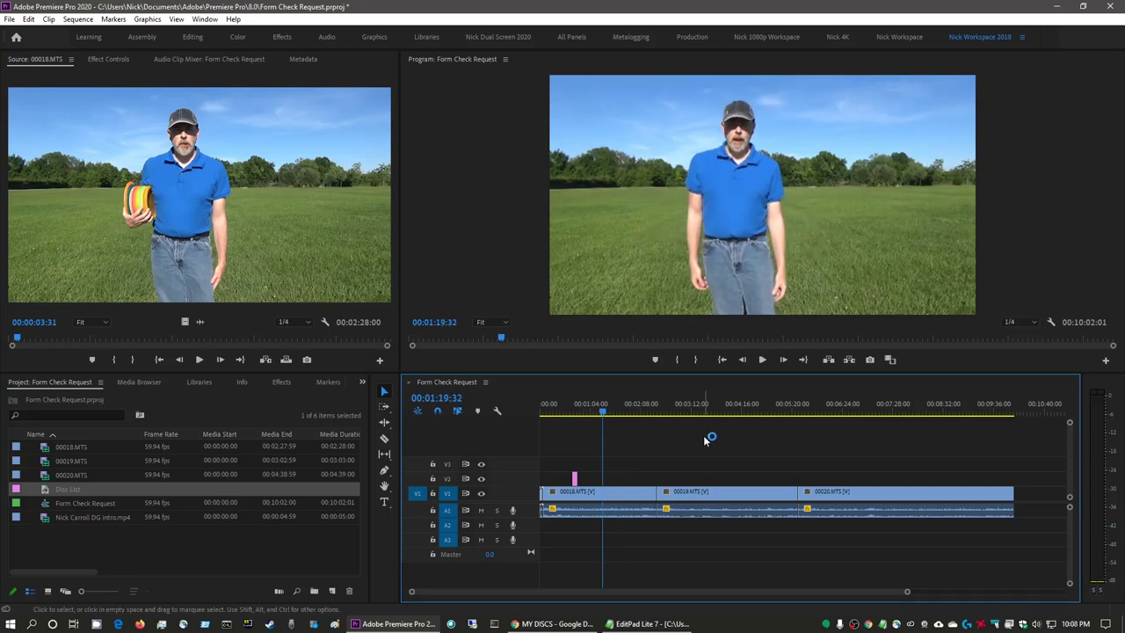
left_click(612, 411)
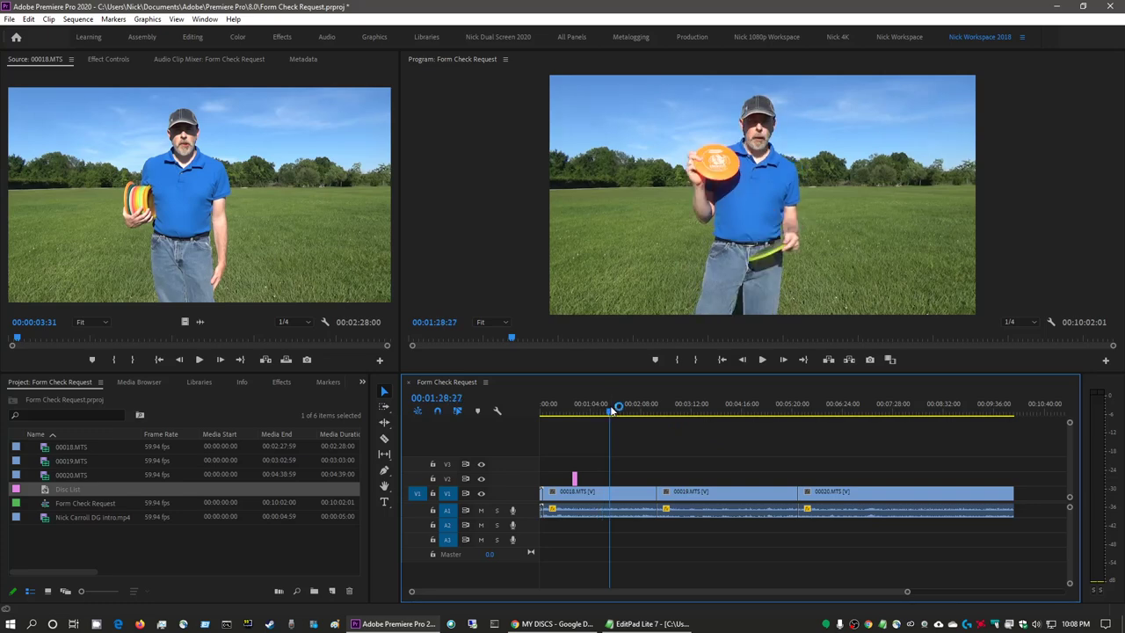
key("space")
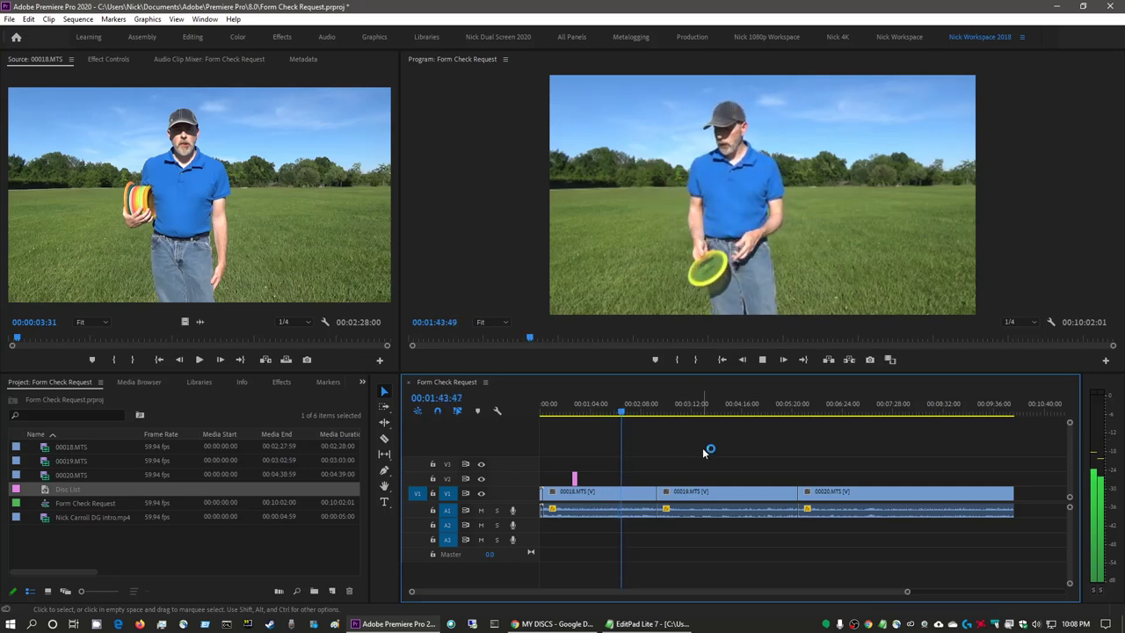
key("space")
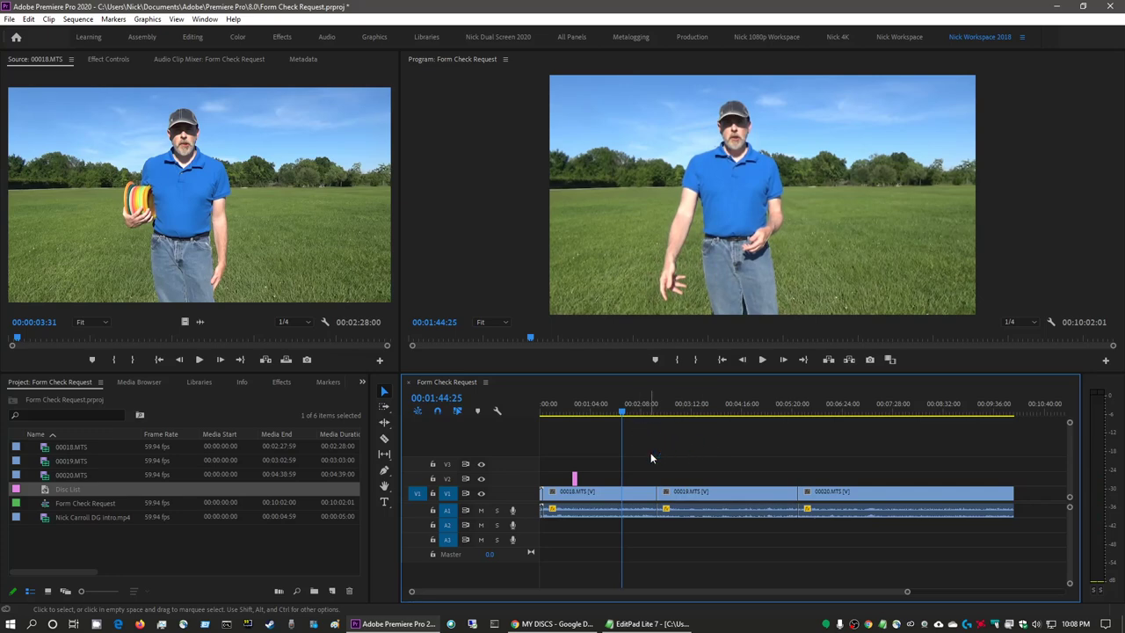
Zoom in and edit the timecode to step the playhead to 00:01:44:19.
key("backslash")
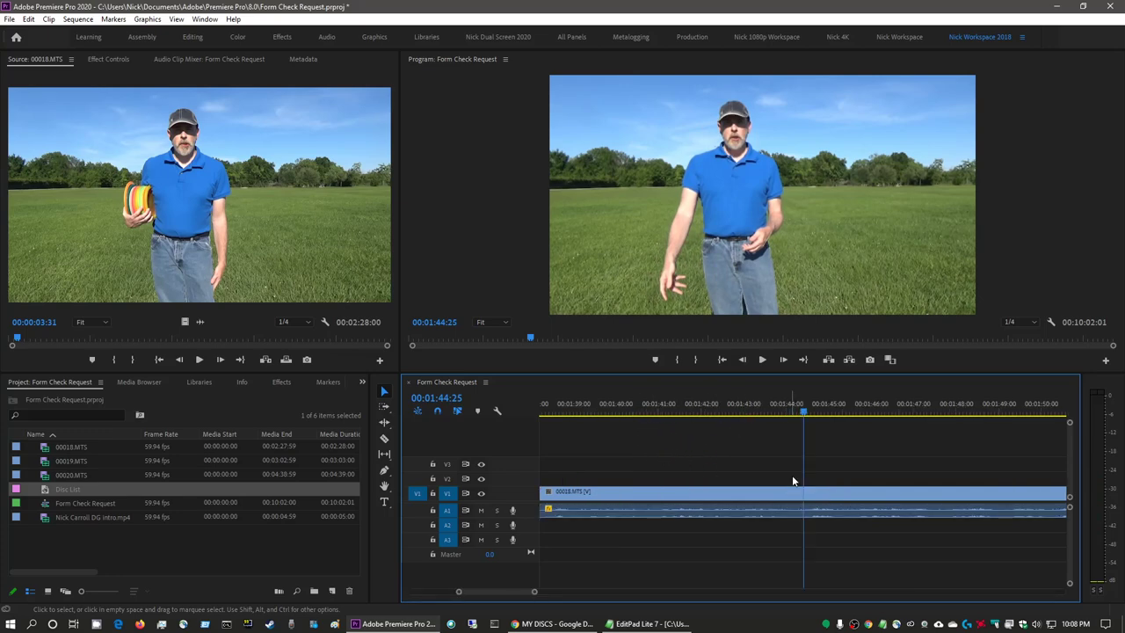
left_click_drag(806, 412, 802, 414)
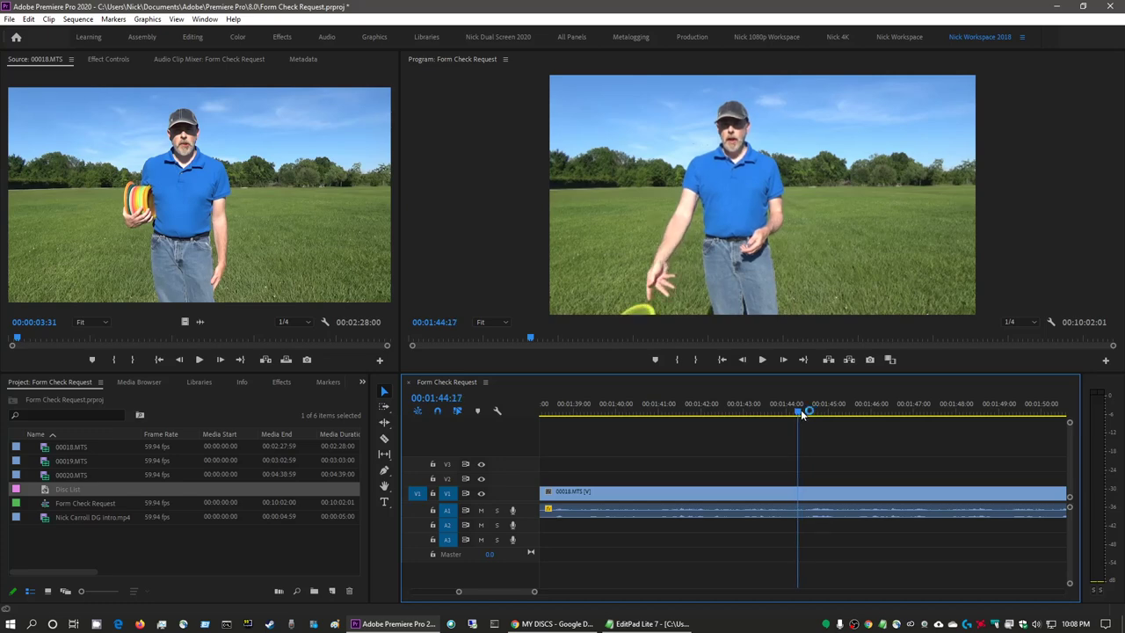
left_click(462, 399)
left_click(462, 398)
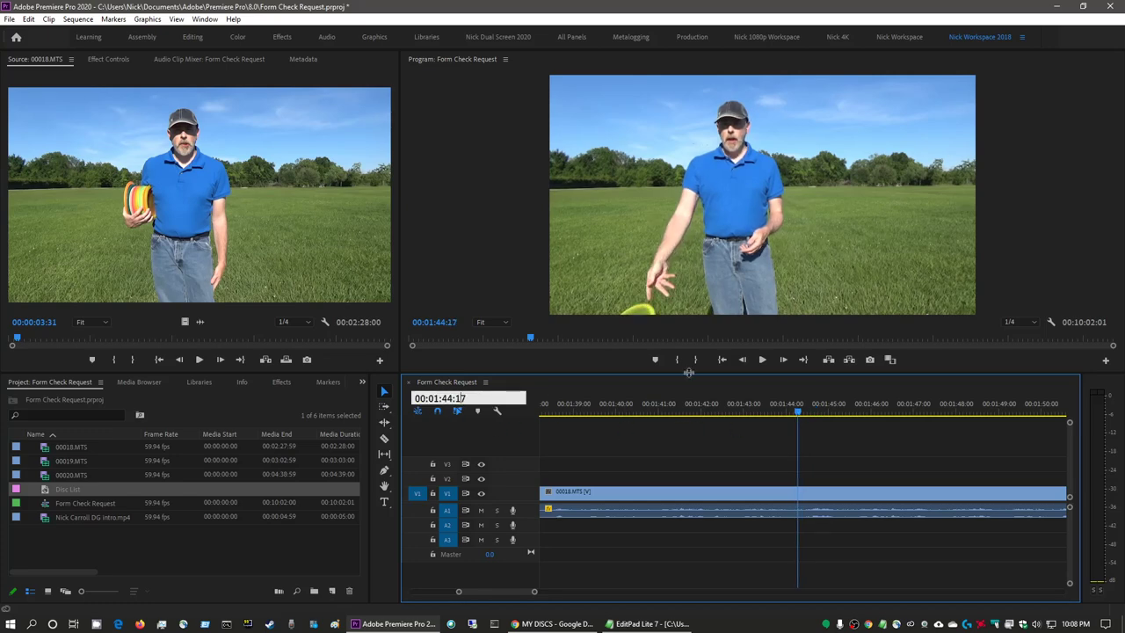
key("Delete")
type("8")
key("Return")
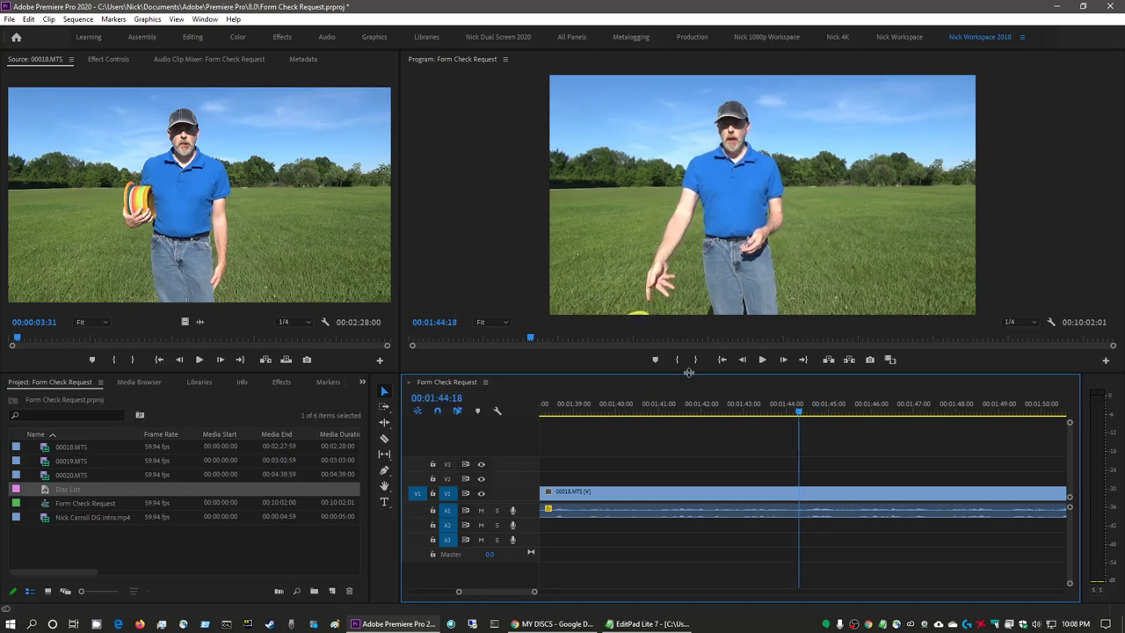
left_click(457, 322)
key("Delete")
type("9")
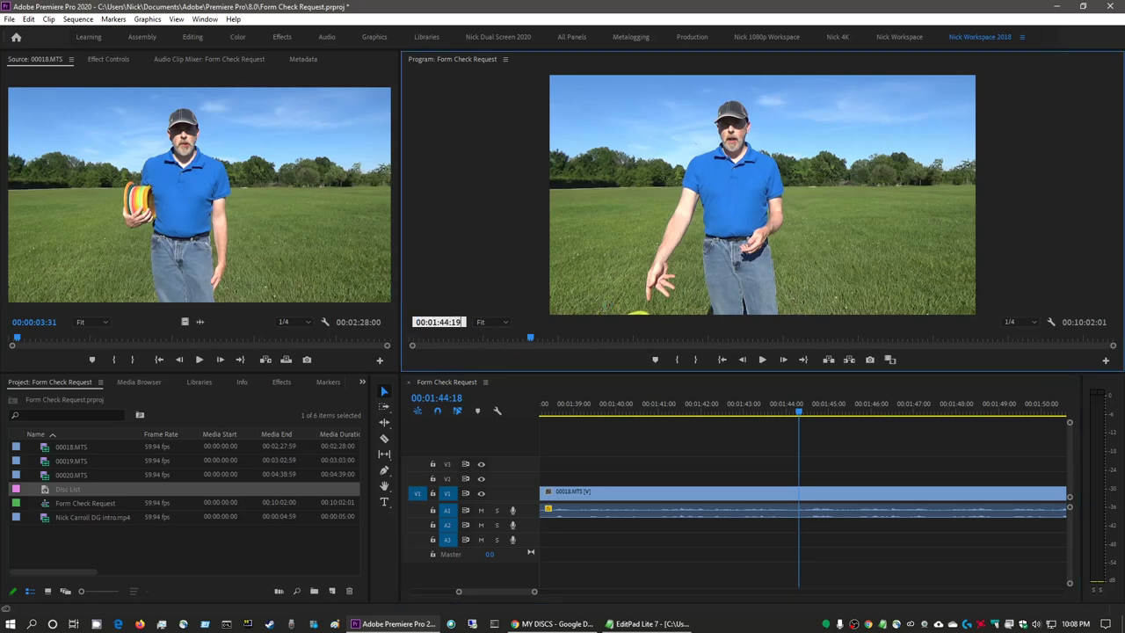
key("Return")
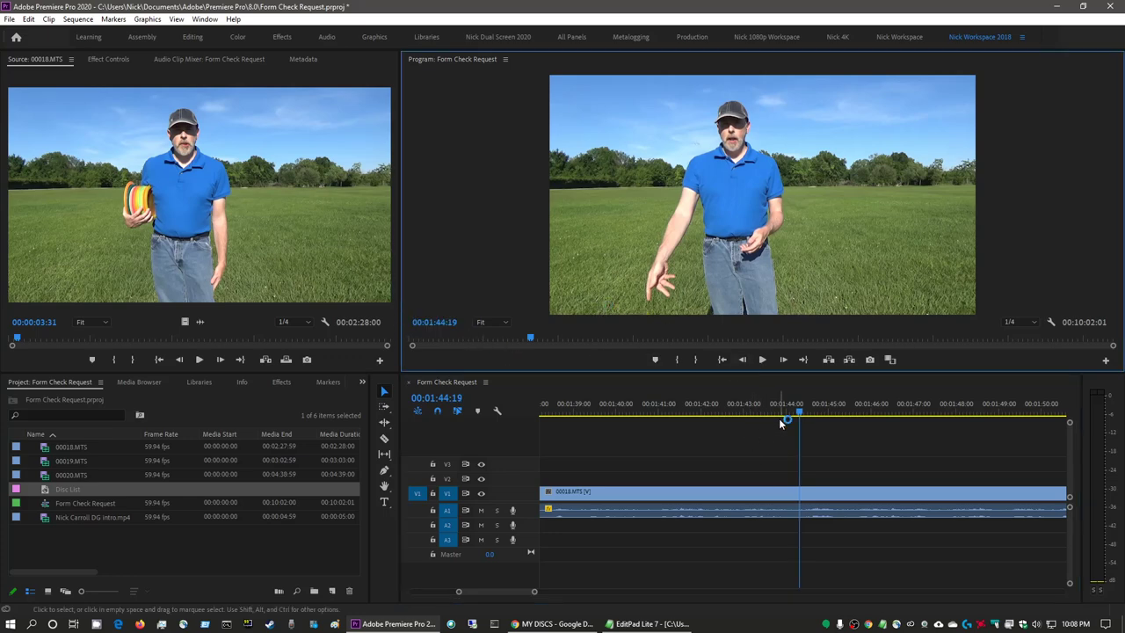
Extend the Disc List clip on V2 to end at the 00:01:44:19 playhead.
key("backslash")
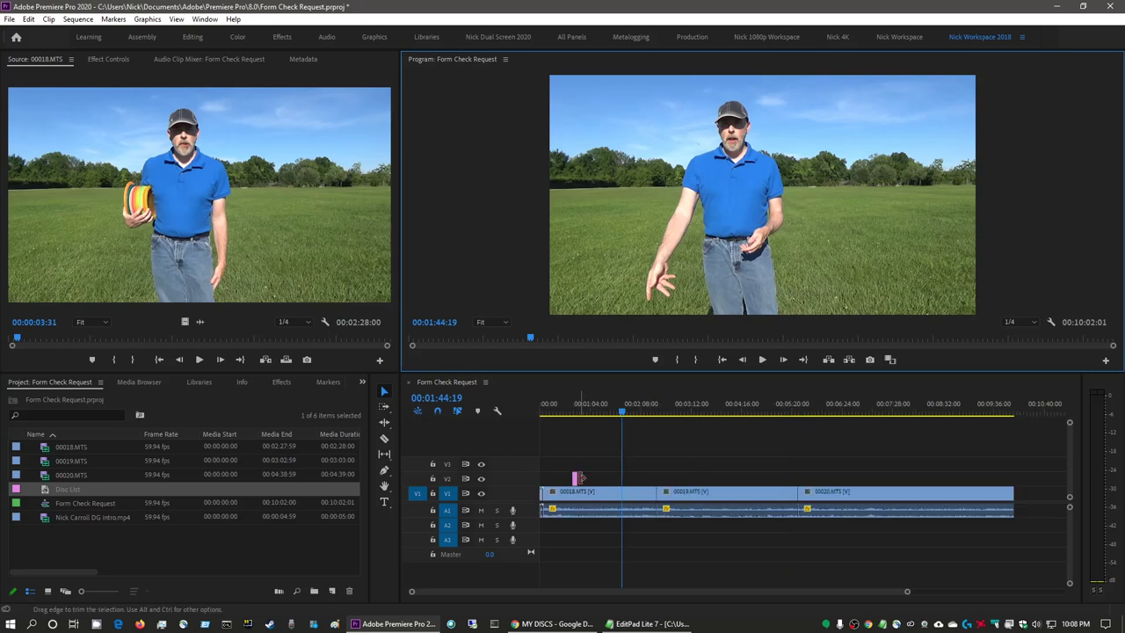
left_click_drag(579, 477, 621, 478)
left_click(574, 412)
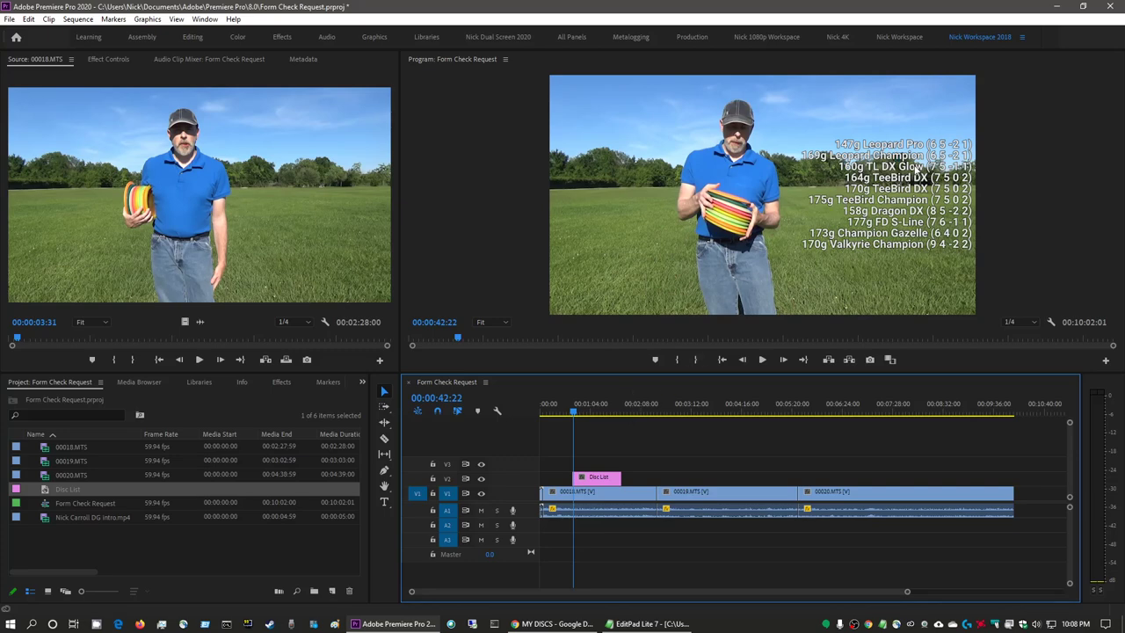
Play back the Disc List overlay near its end and save the project.
key("space")
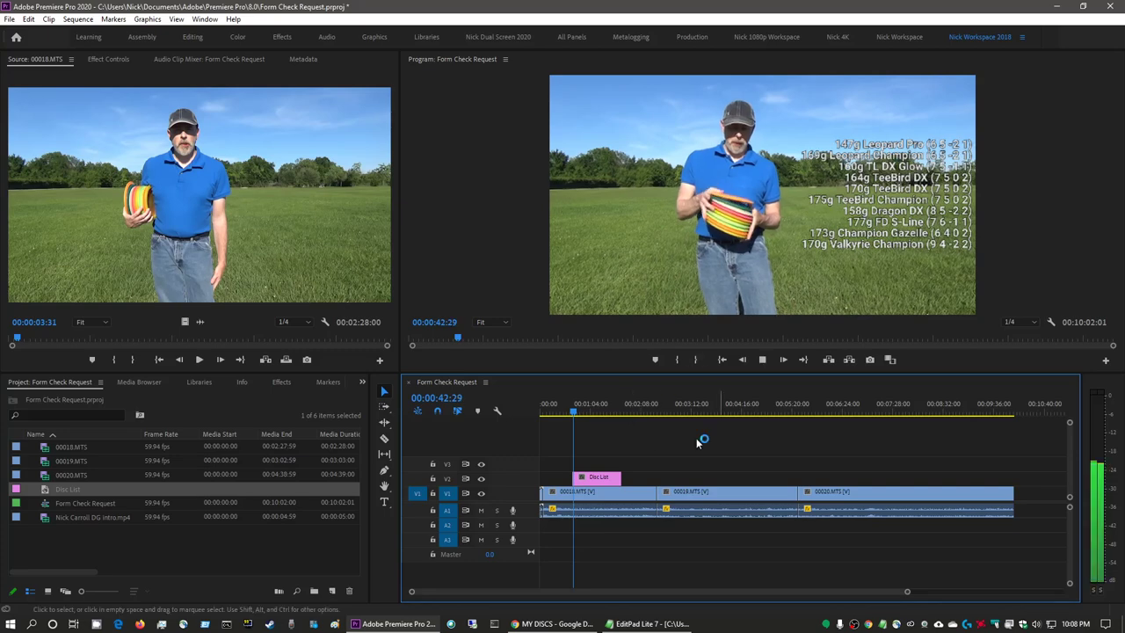
left_click(618, 406)
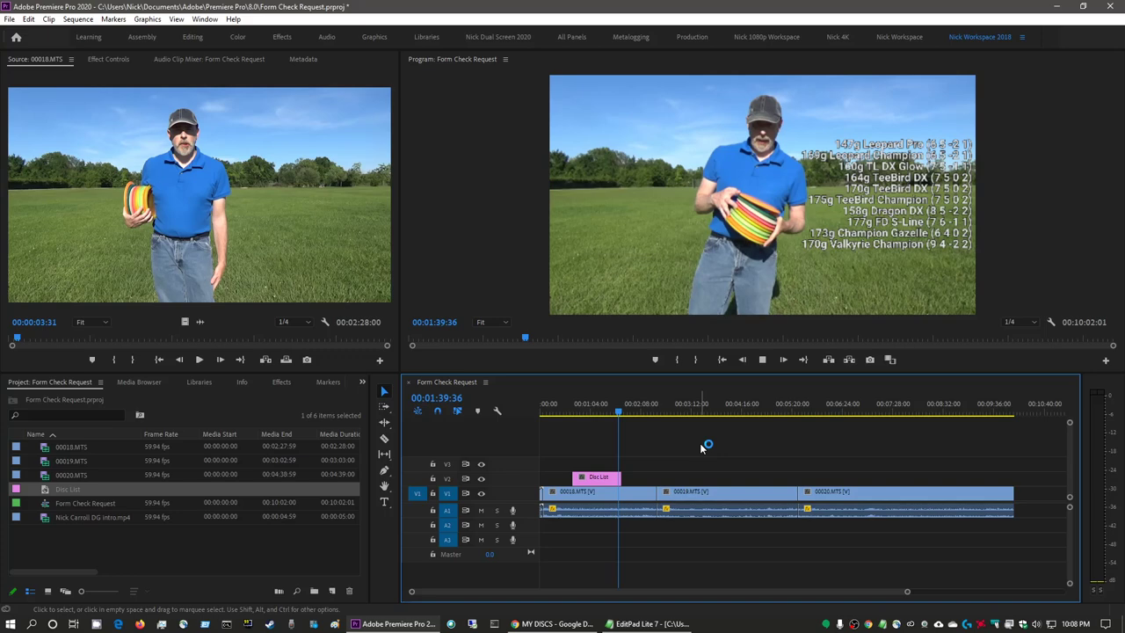
key("space")
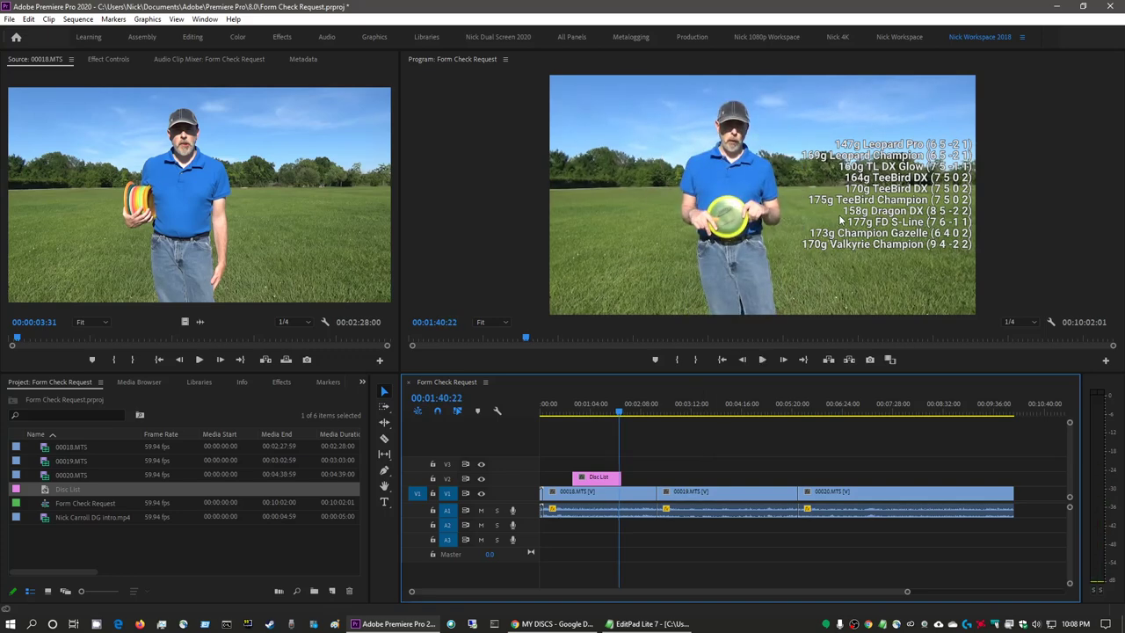
key("ctrl+s")
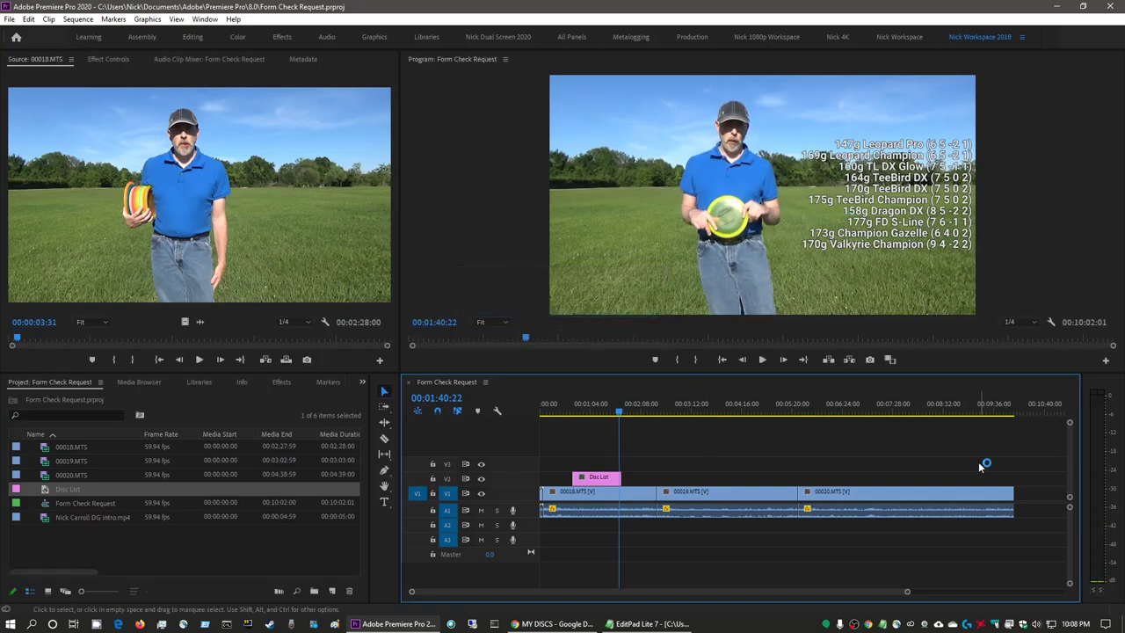
Watch the overlay disappear, then play the sequence from around 1:55.
key("space")
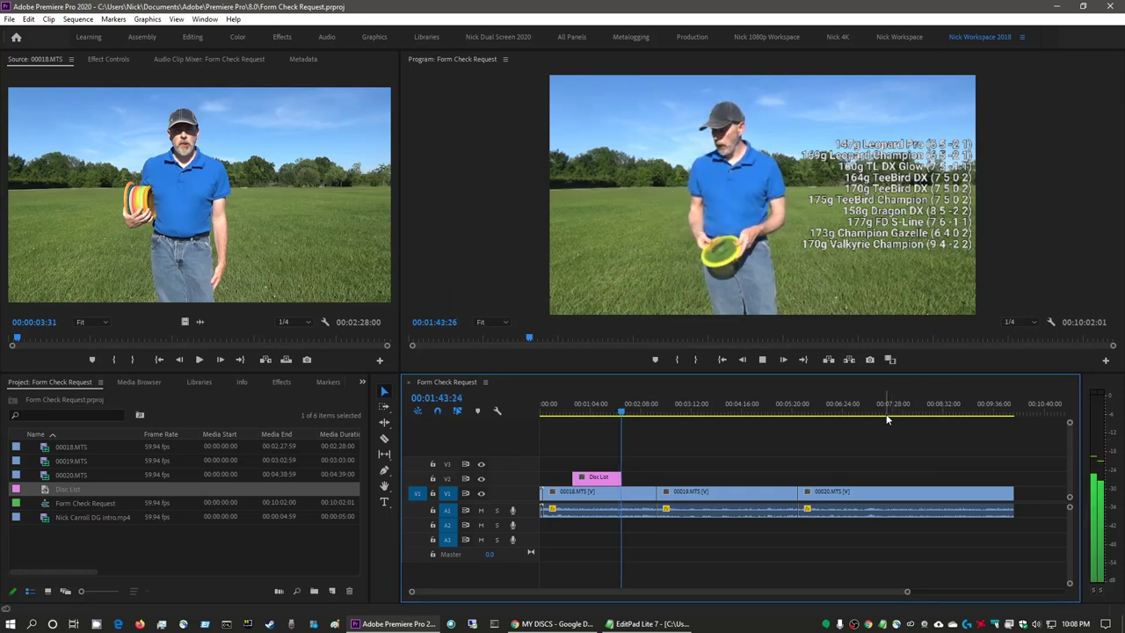
key("space")
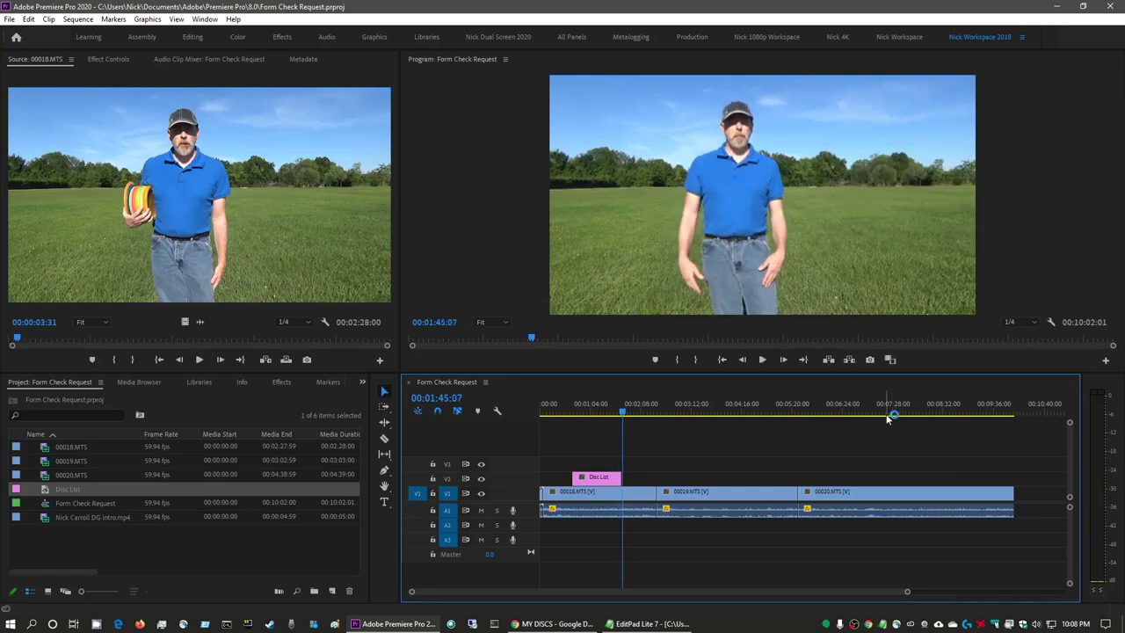
left_click(653, 415)
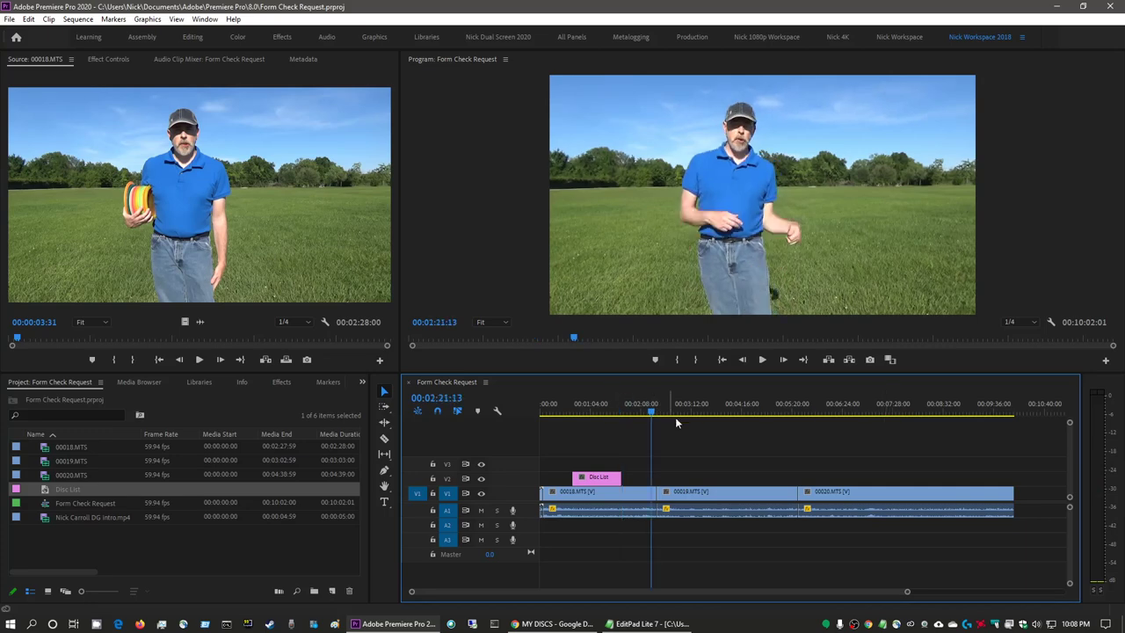
left_click(633, 413)
key("space")
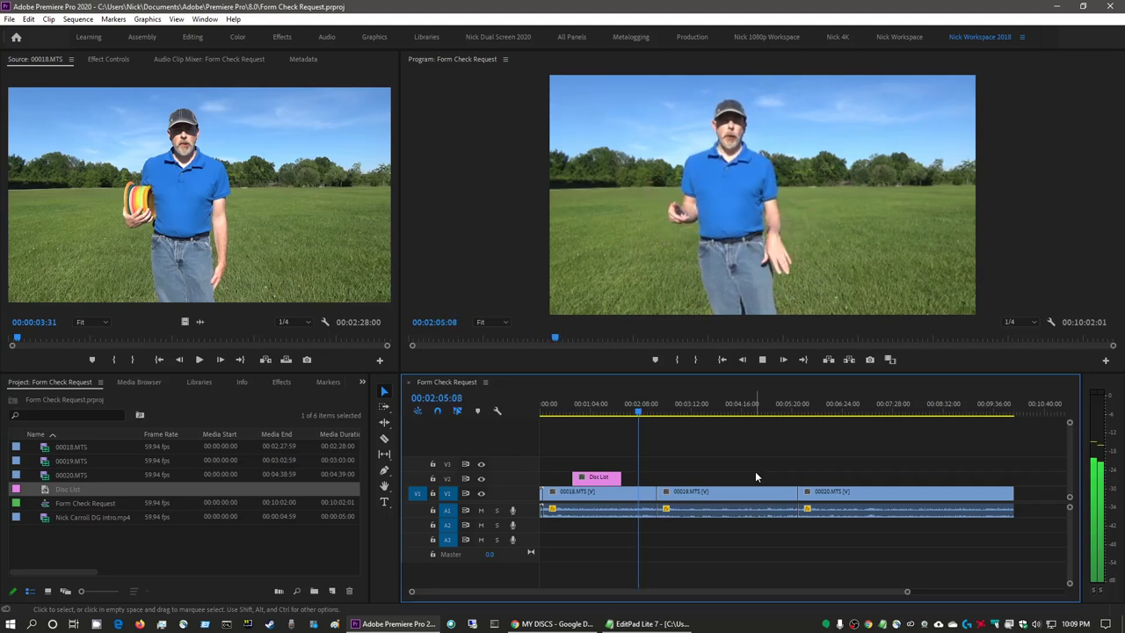
key("space")
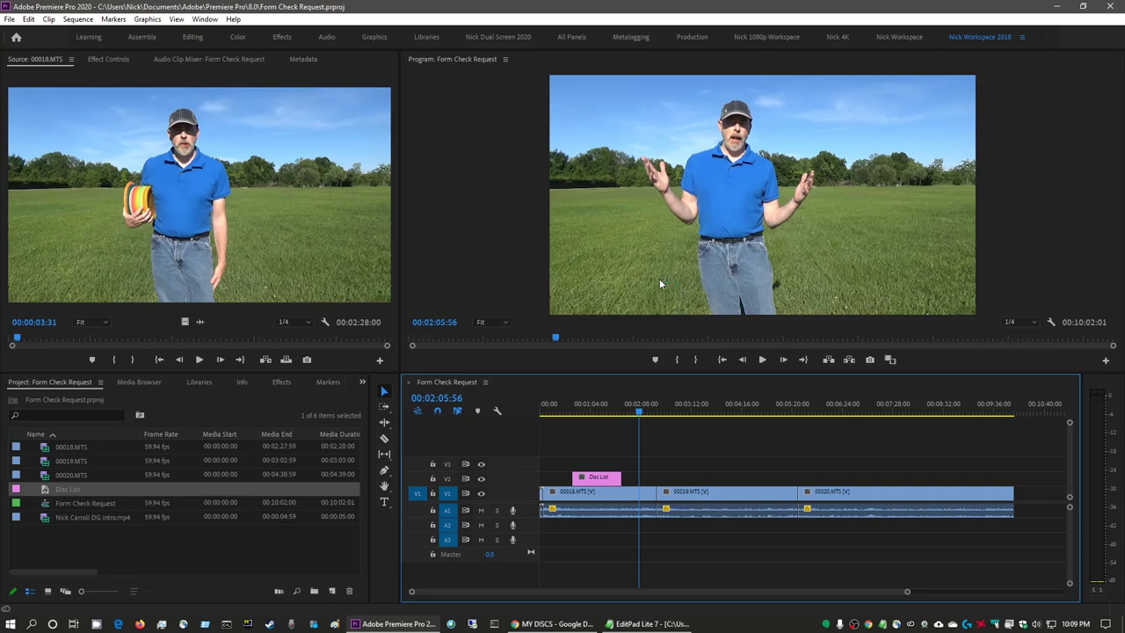
left_click(699, 295)
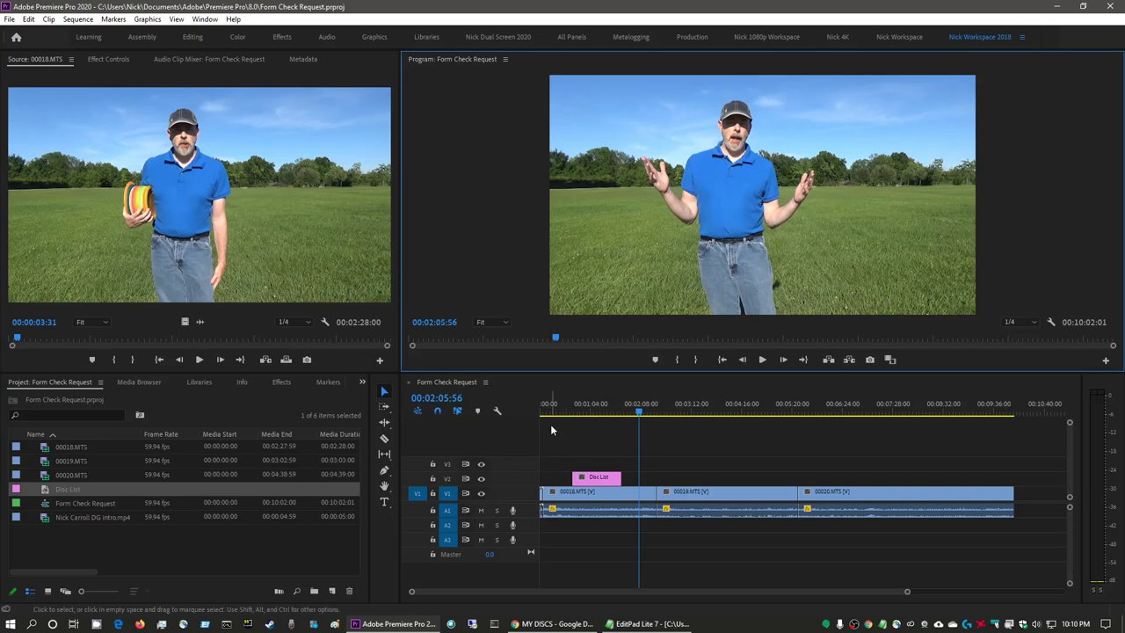
left_click_drag(559, 413, 983, 416)
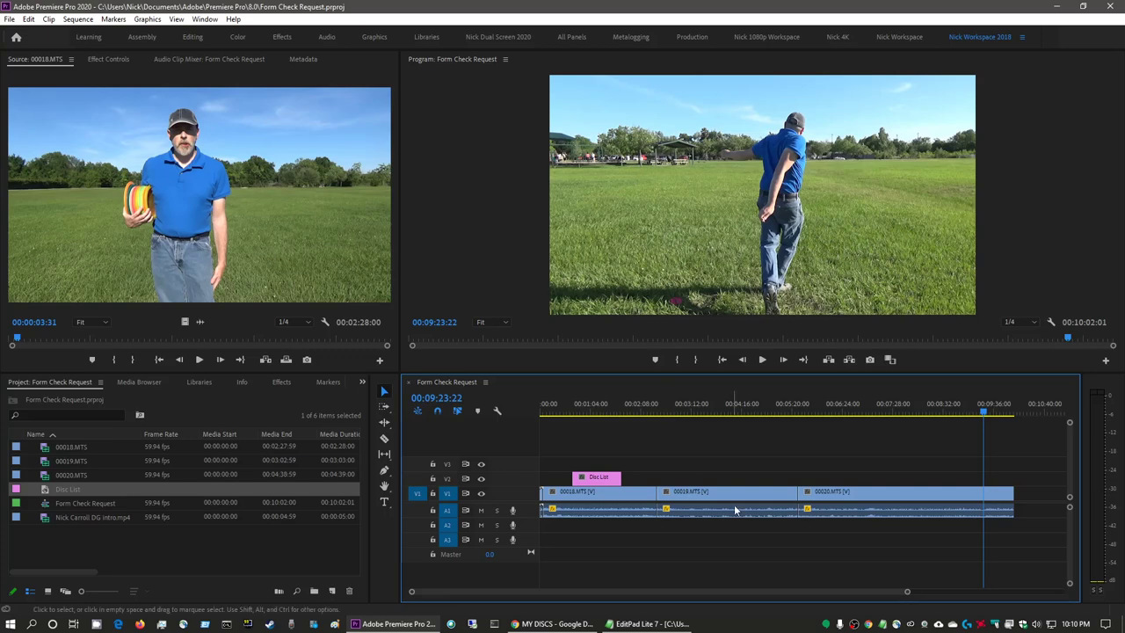
Scrub and play through 2:34–2:58, zoom in, and park at about 00:02:57:52 before the throw.
left_click(650, 417)
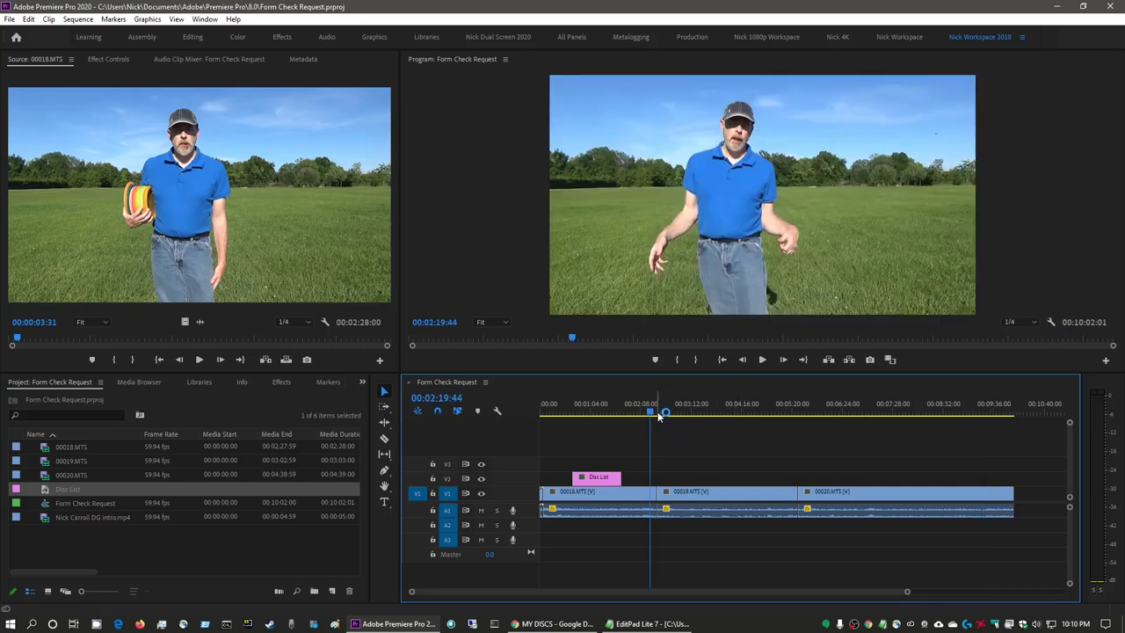
left_click(654, 411)
left_click_drag(654, 411, 662, 411)
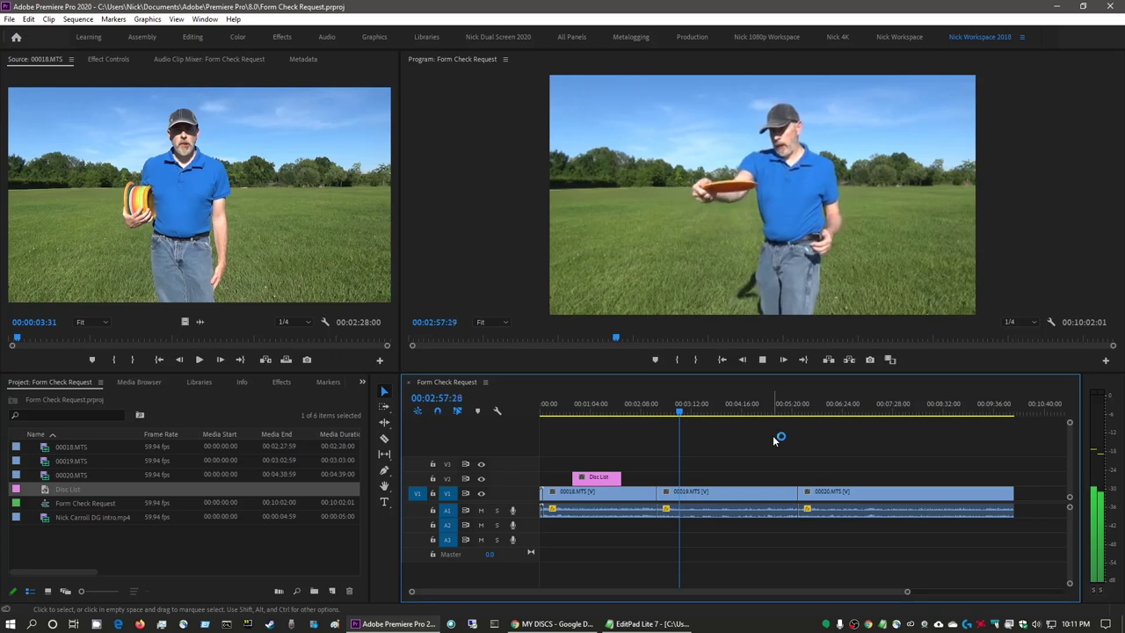
key("space")
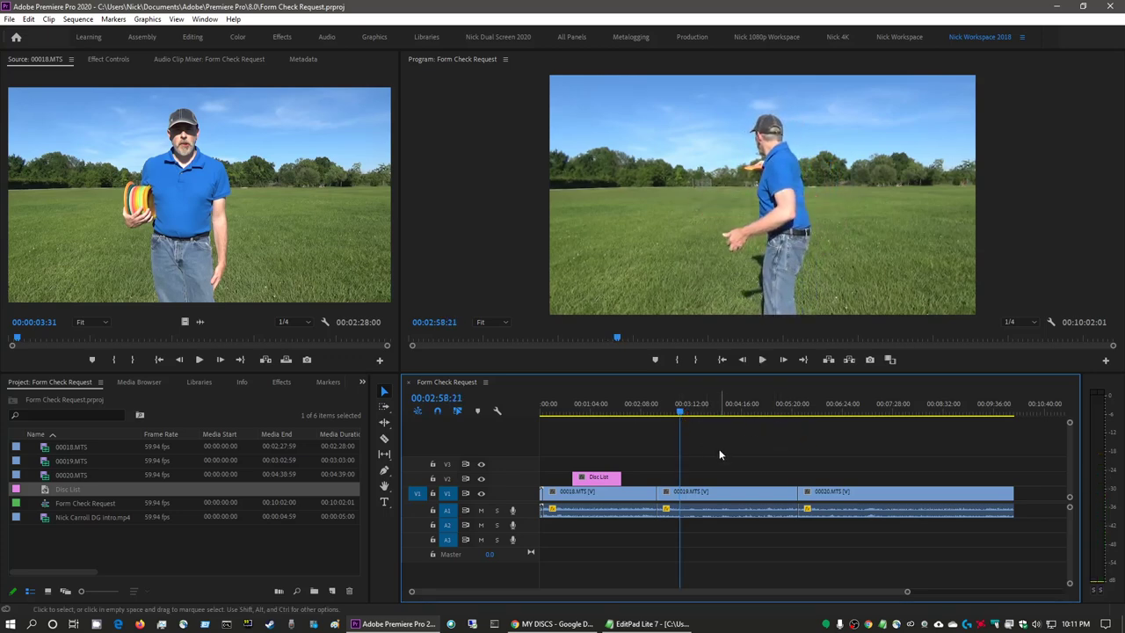
key("backslash")
left_click_drag(805, 414, 635, 411)
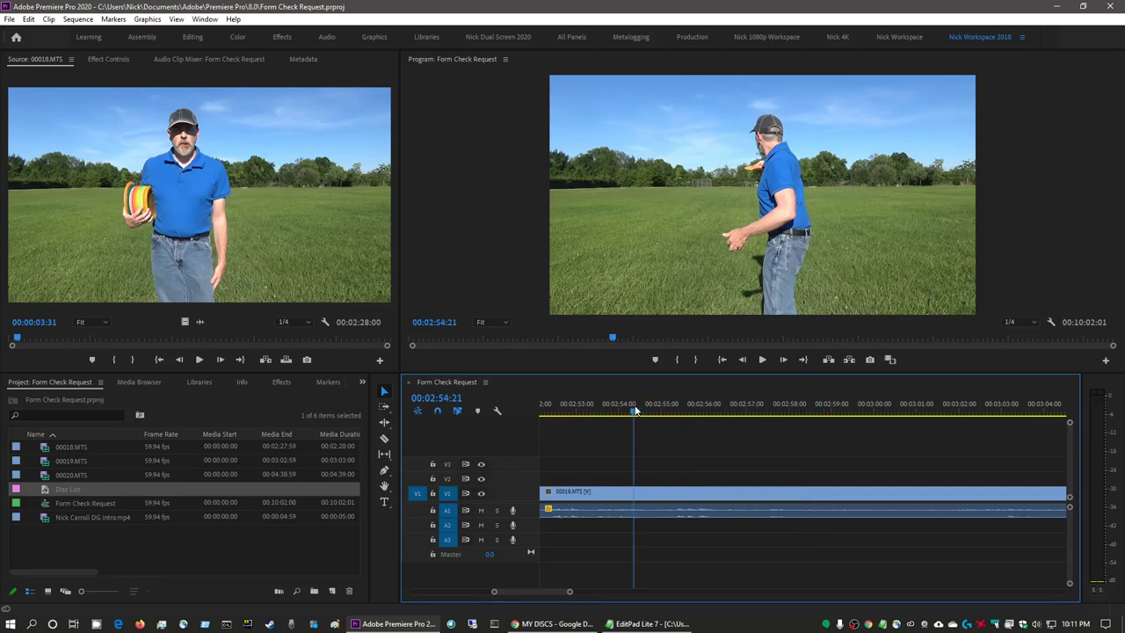
key("space")
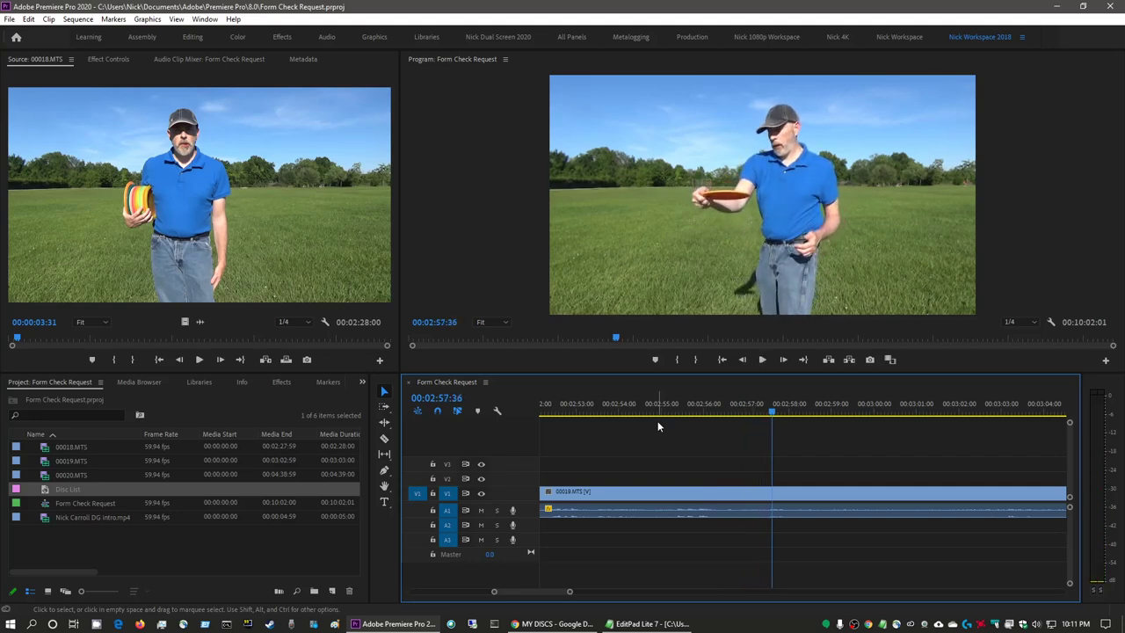
key("space")
left_click_drag(784, 414, 785, 417)
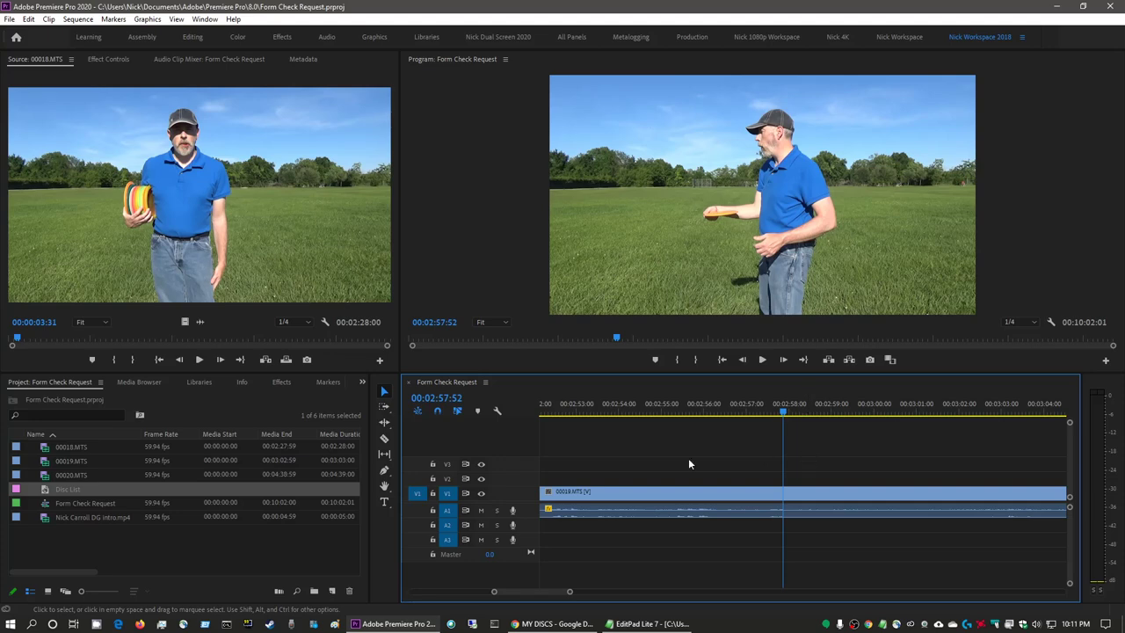
Duplicate the Disc List title in the Project panel and rename the copy 'Leopard Pro'.
left_click(43, 493)
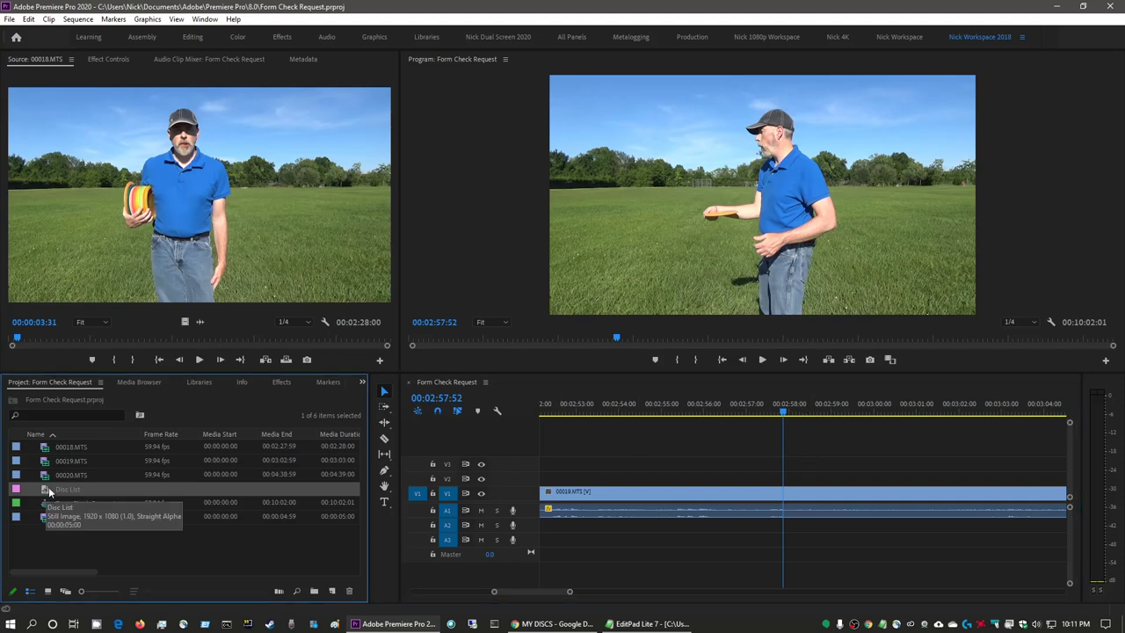
right_click(44, 495)
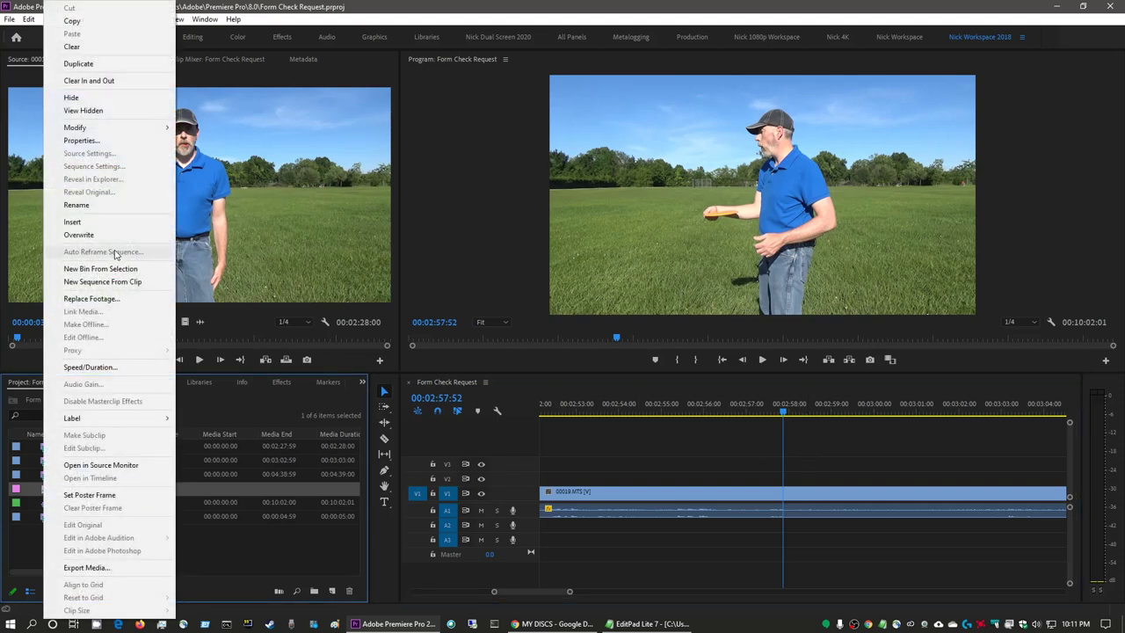
left_click(117, 65)
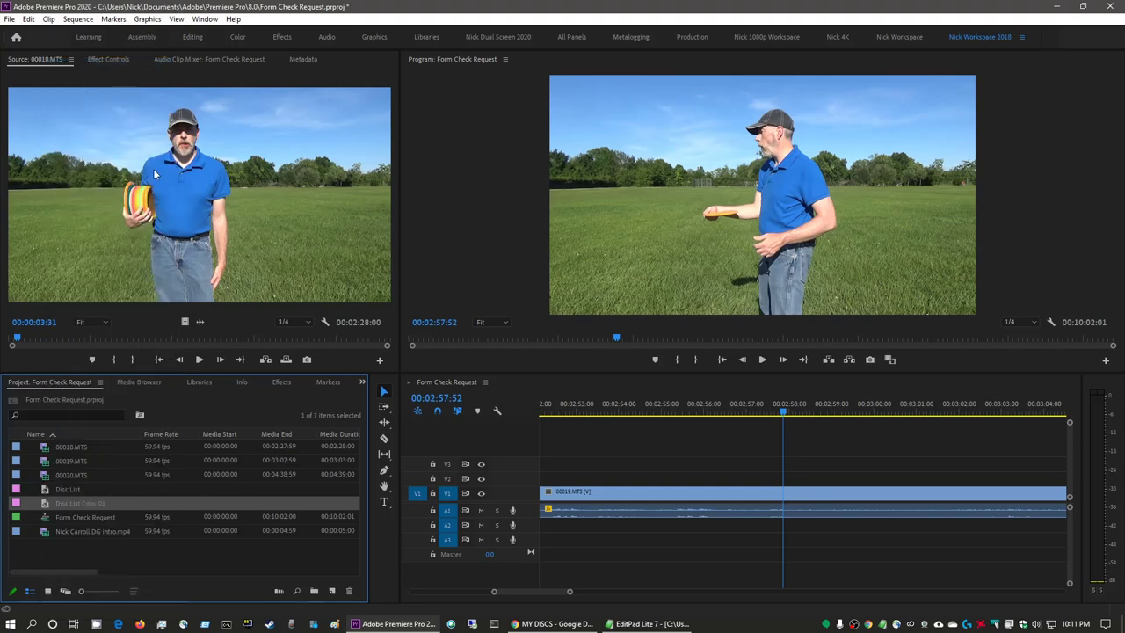
left_click(58, 503)
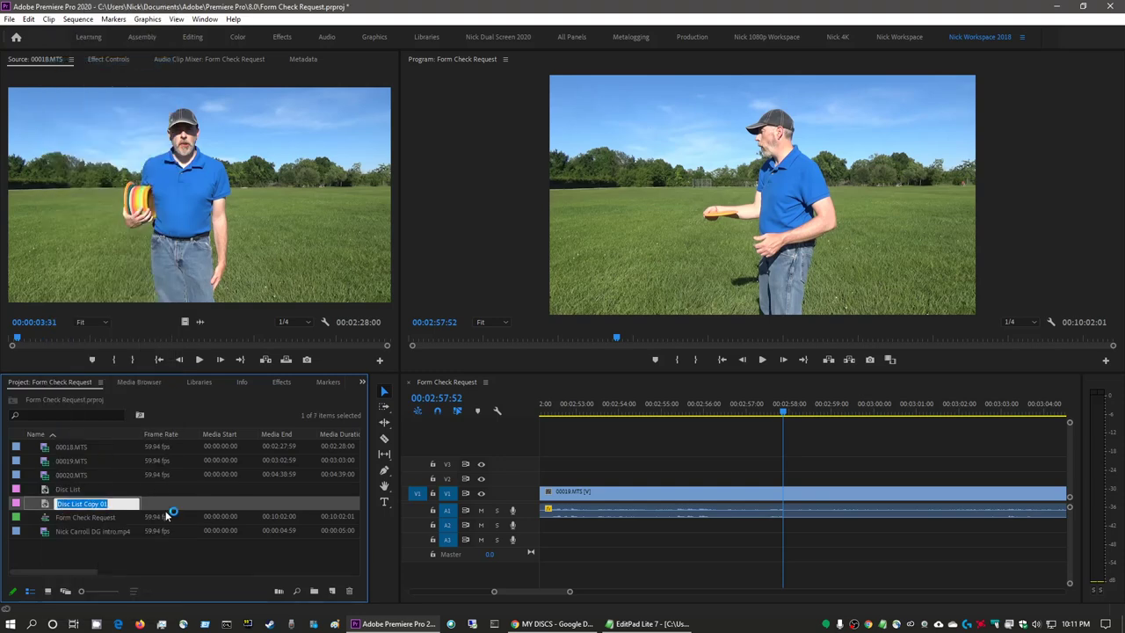
type("Leopard Pro")
left_click(46, 507)
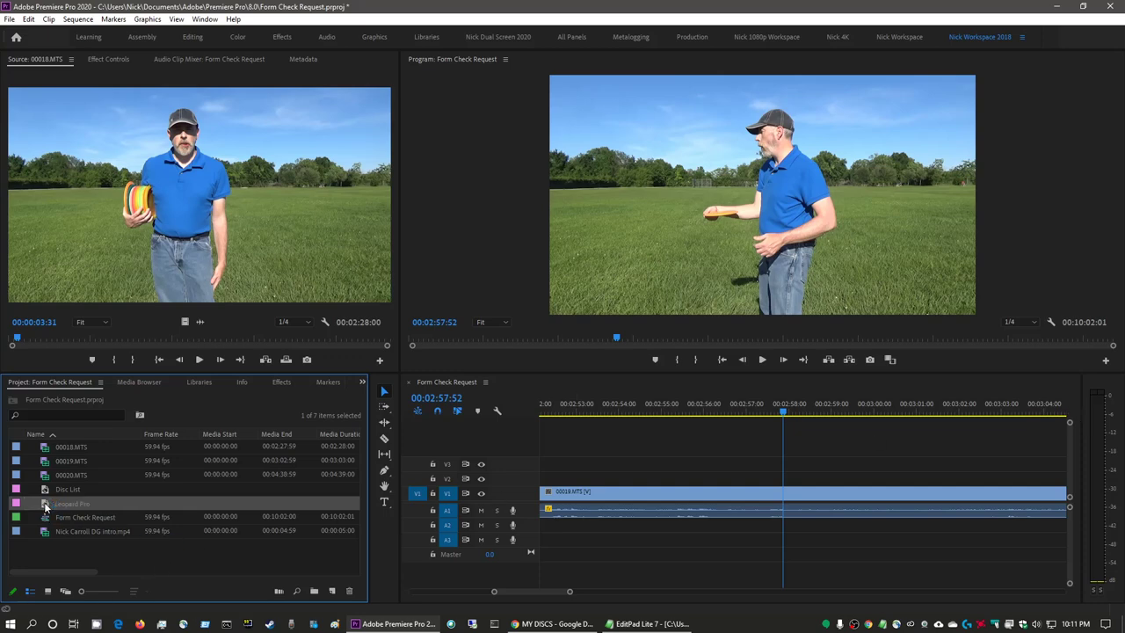
Open the Leopard Pro title in the Legacy Titler with the Type tool active.
double_click(46, 506)
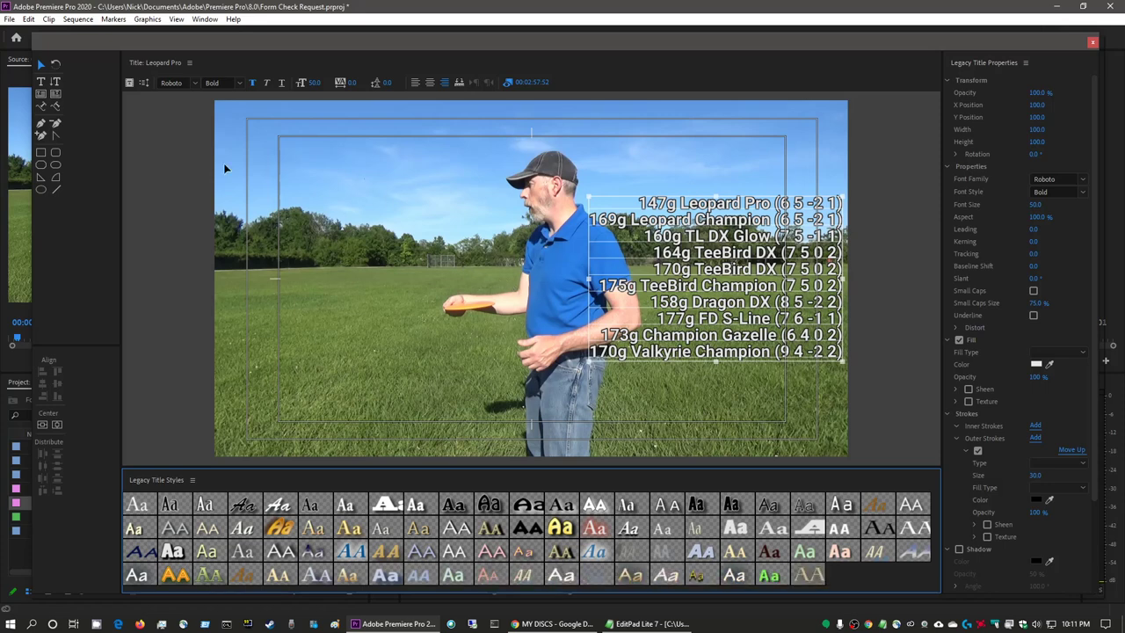
left_click(43, 82)
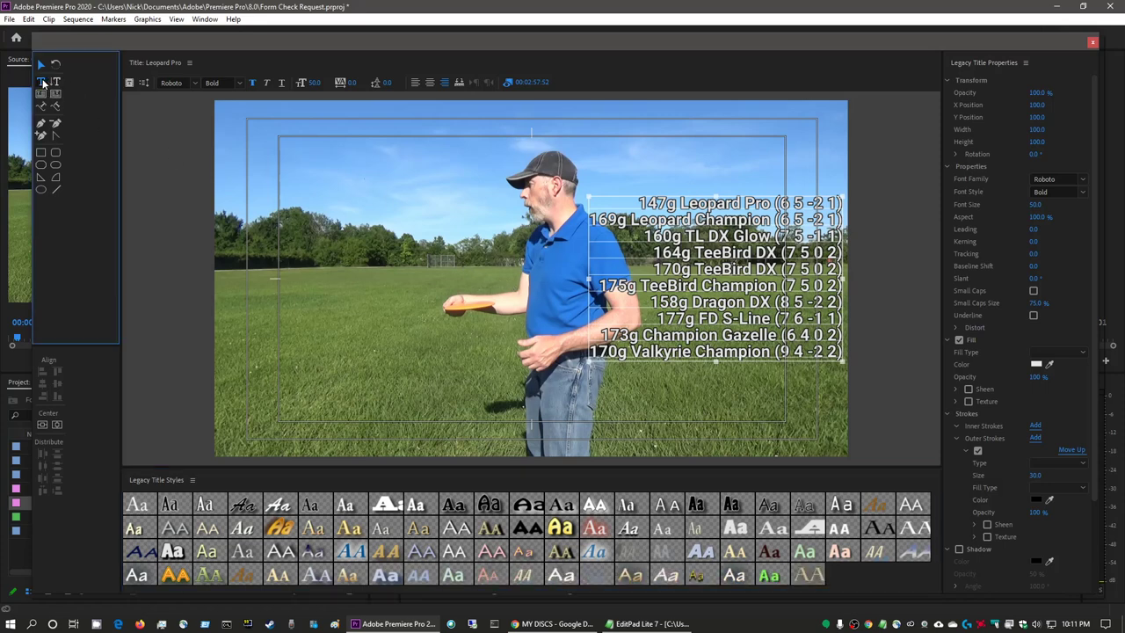
left_click(639, 204)
Delete lines 2–10, leaving only '147g Leopard Pro (6 5 -2 1)'.
left_click(603, 219)
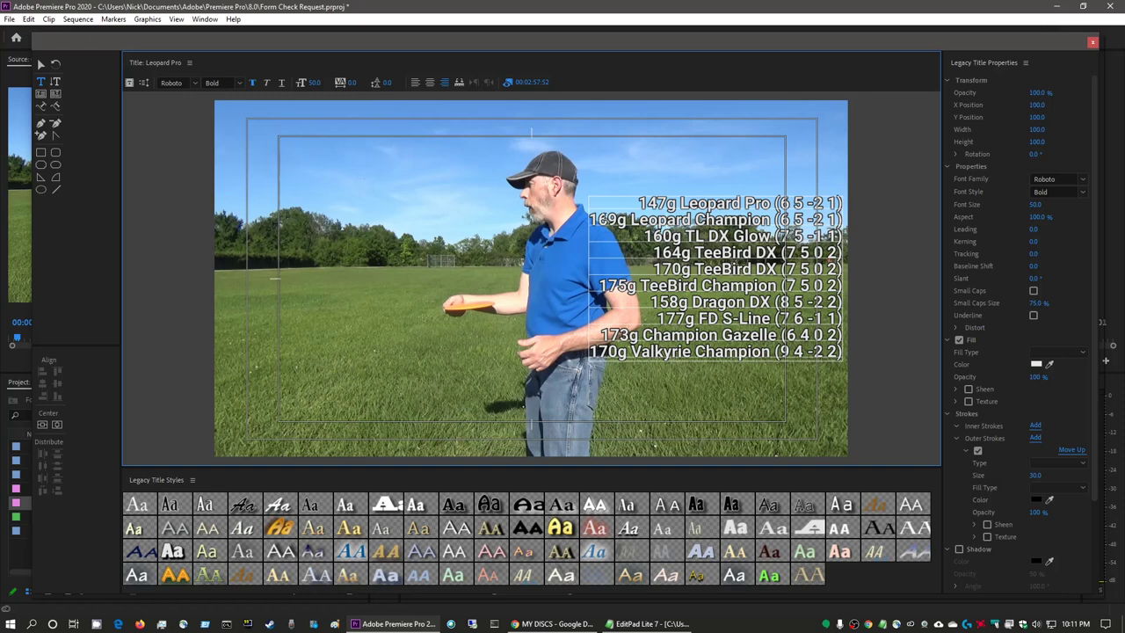
key("Left")
key("Left")
key("Left")
key("Down")
key("Down")
key("Down")
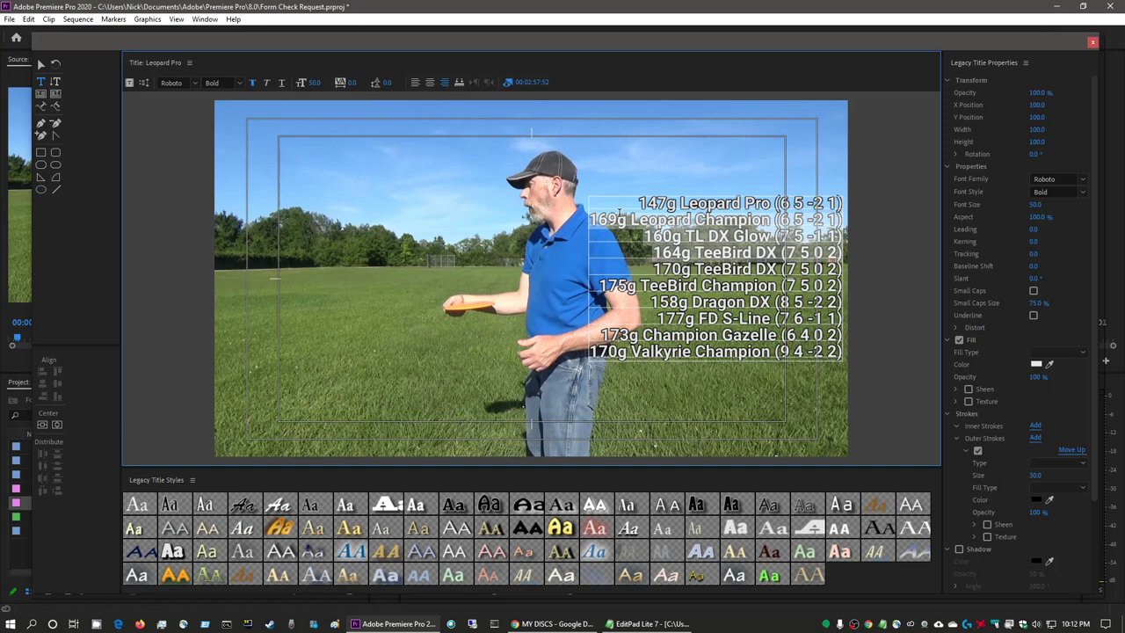
key("Down")
key("Down")
key("Down")
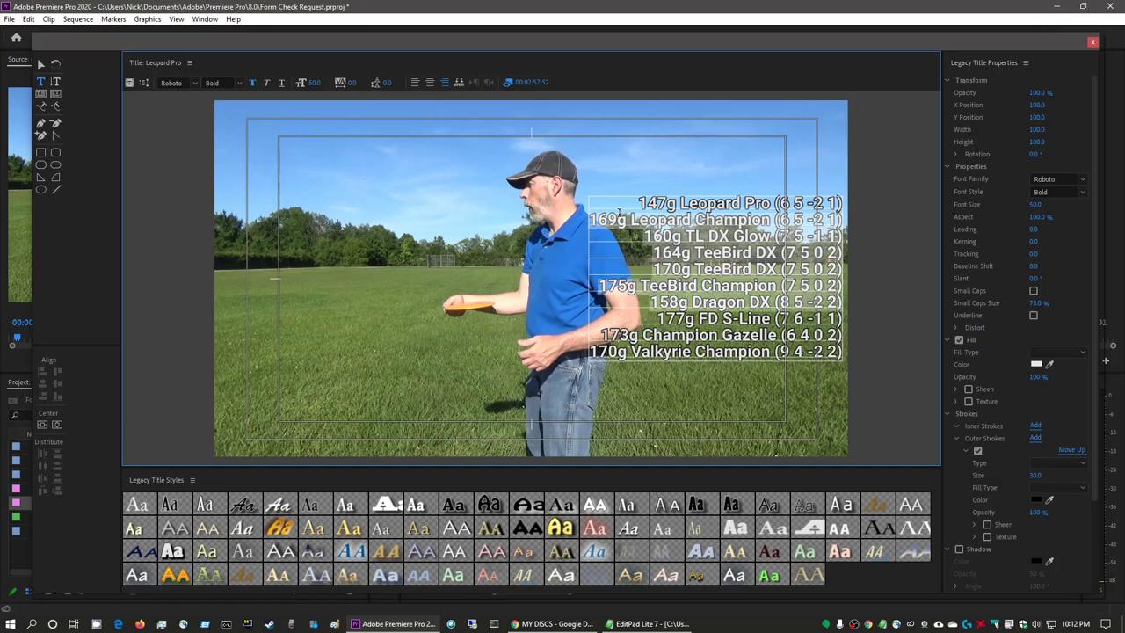
key("Left")
key("Left")
key("Left")
key("Left")
key("Right")
key("Down")
key("Down")
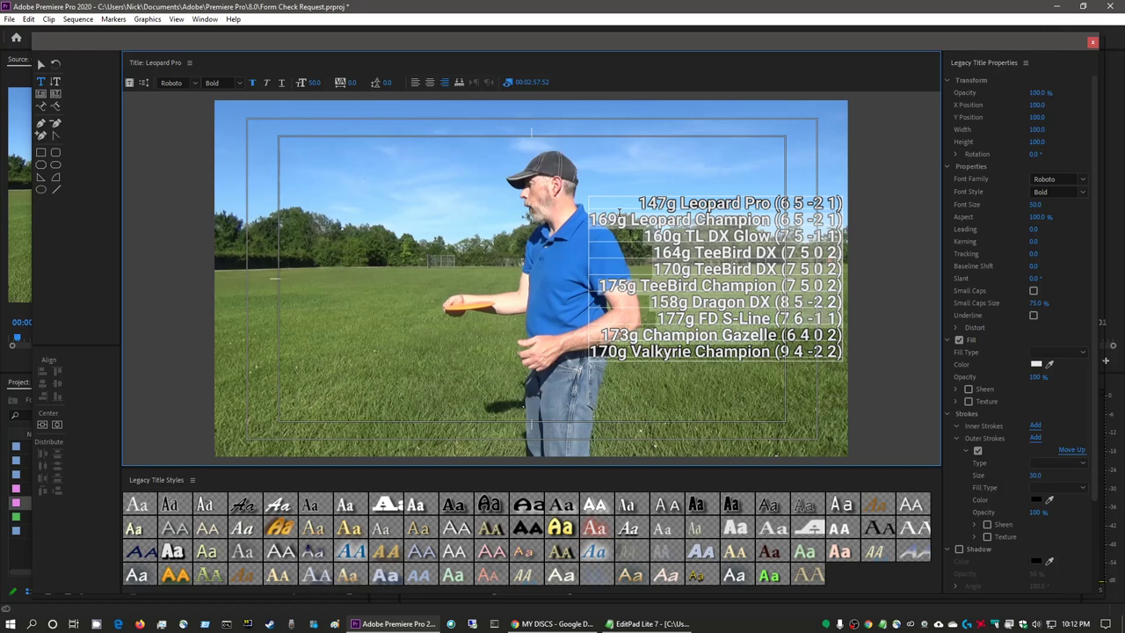
key("Down")
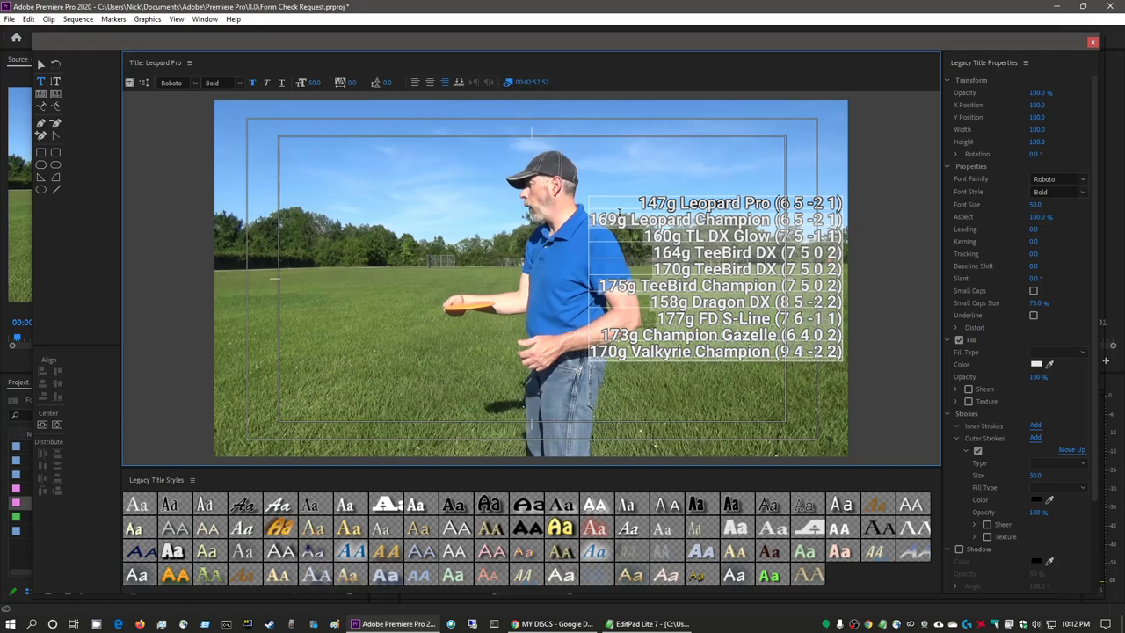
key("ctrl+z")
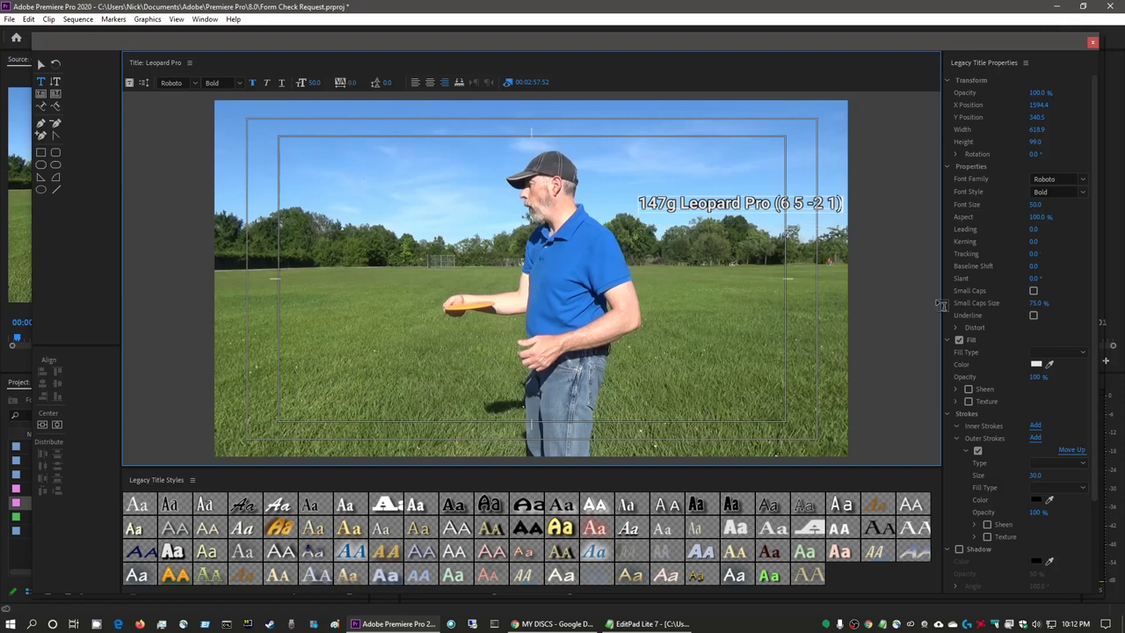
Move the Leopard Pro text to the bottom centre of the frame and centre-align it.
left_click(39, 65)
left_click_drag(719, 221, 538, 422)
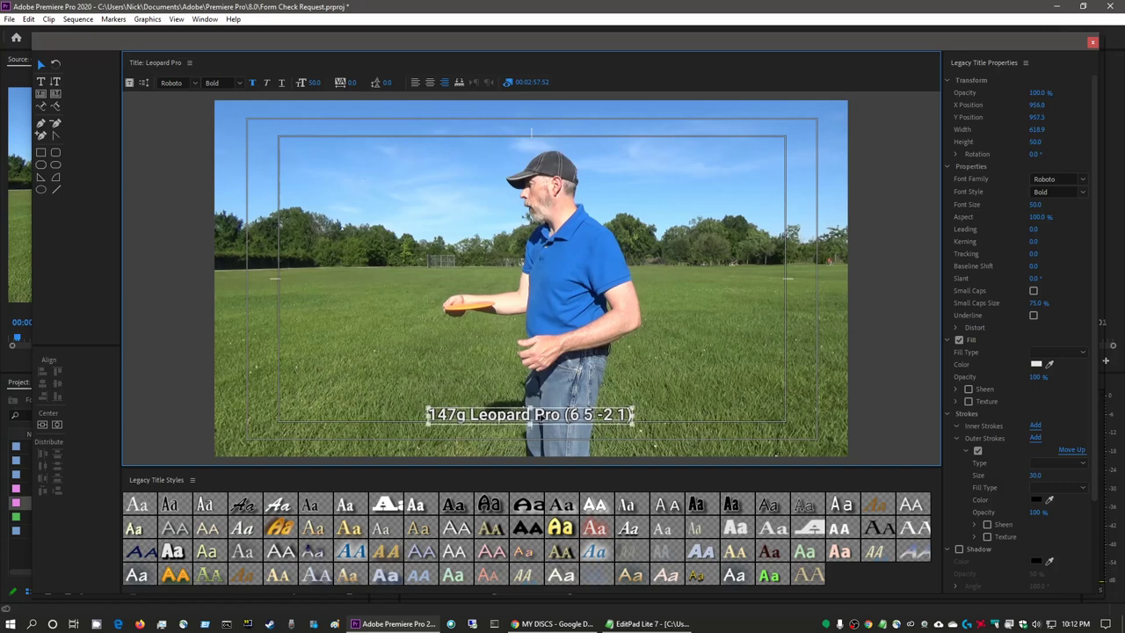
left_click(430, 81)
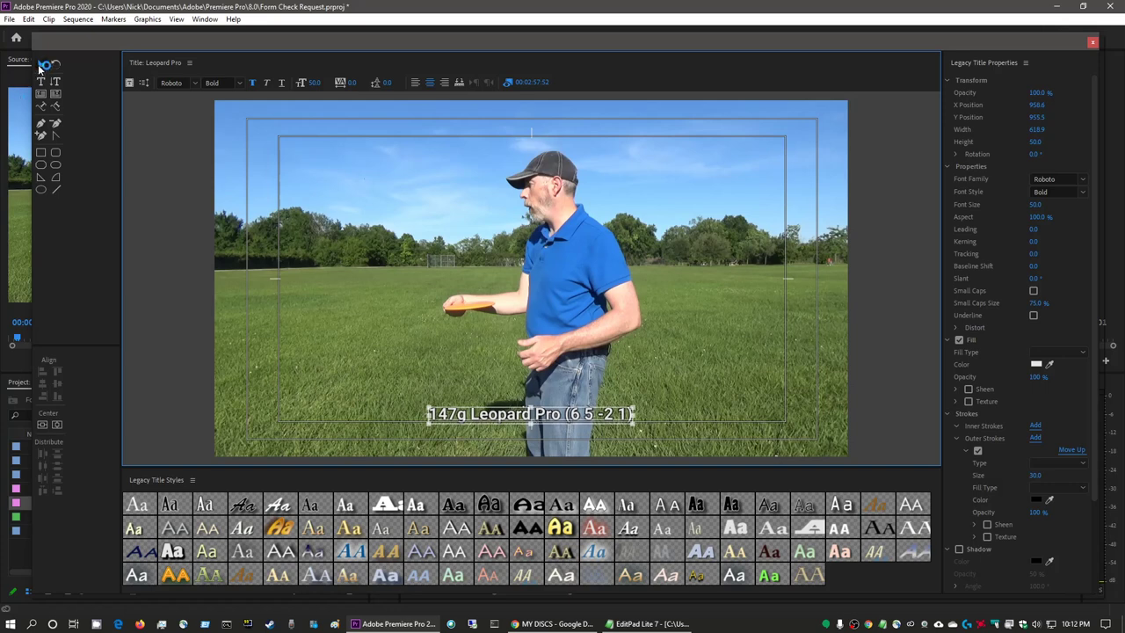
Fix the spacing between 'Leopard Pro' and the '(6 5 -2 1)' flight numbers.
left_click(42, 81)
left_click(532, 415)
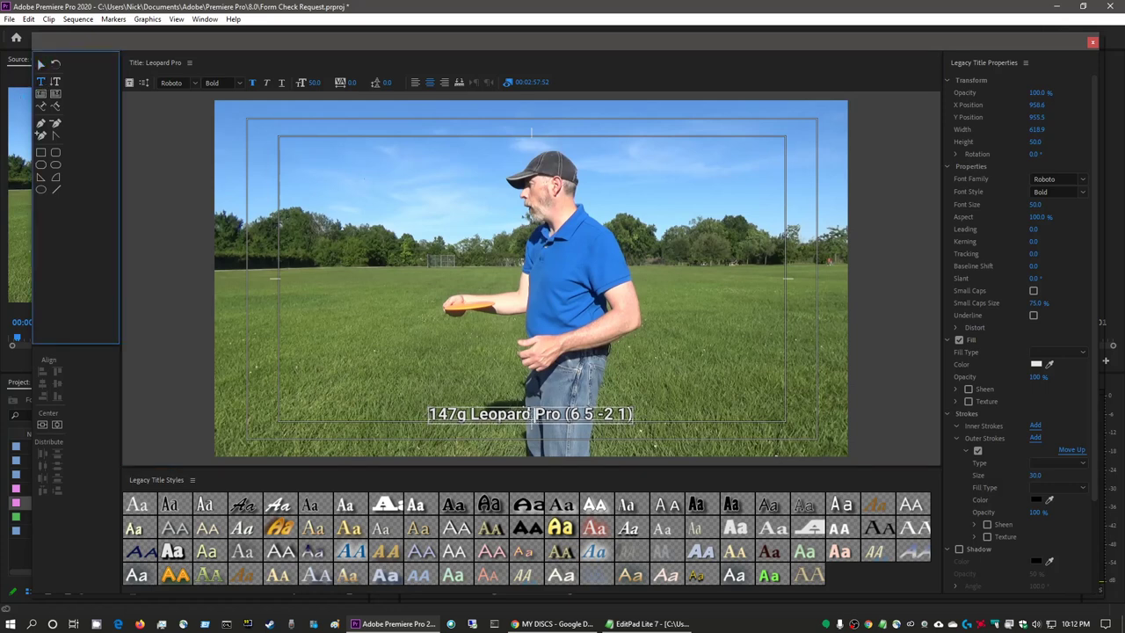
left_click(531, 415)
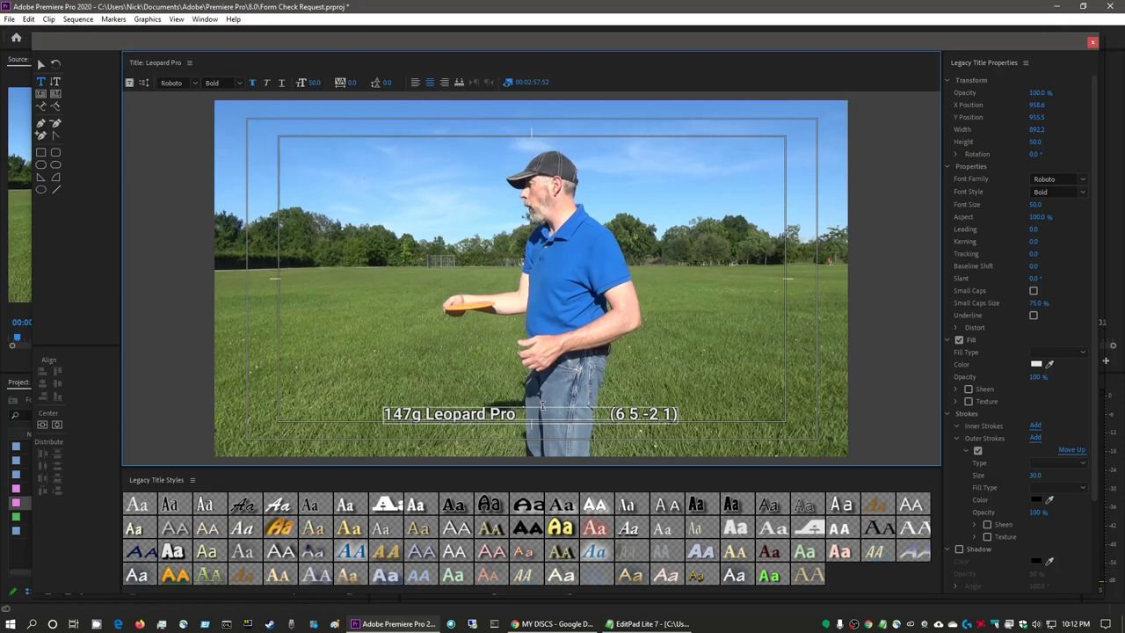
key("shift+Left")
key("shift+Left")
key("shift+Left")
key("shift+Left")
key("shift+Left")
key("shift+Left")
key("shift+Left")
key("shift+Left")
key("shift+Left")
key("shift+Left")
key("shift+Left")
key("shift+Left")
key("shift+Left")
key("shift+Left")
key("shift+Left")
key("shift+Left")
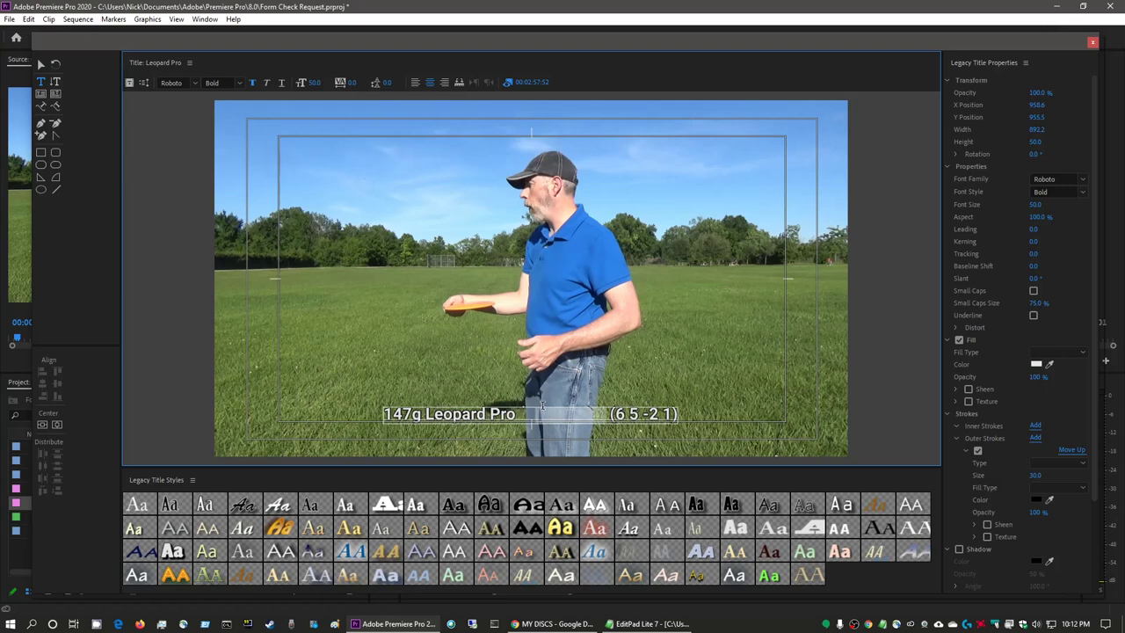
key("shift+Left")
key("shift+Left")
key("shift+Left")
key("shift+Left")
key("shift+Left")
key("BackSpace")
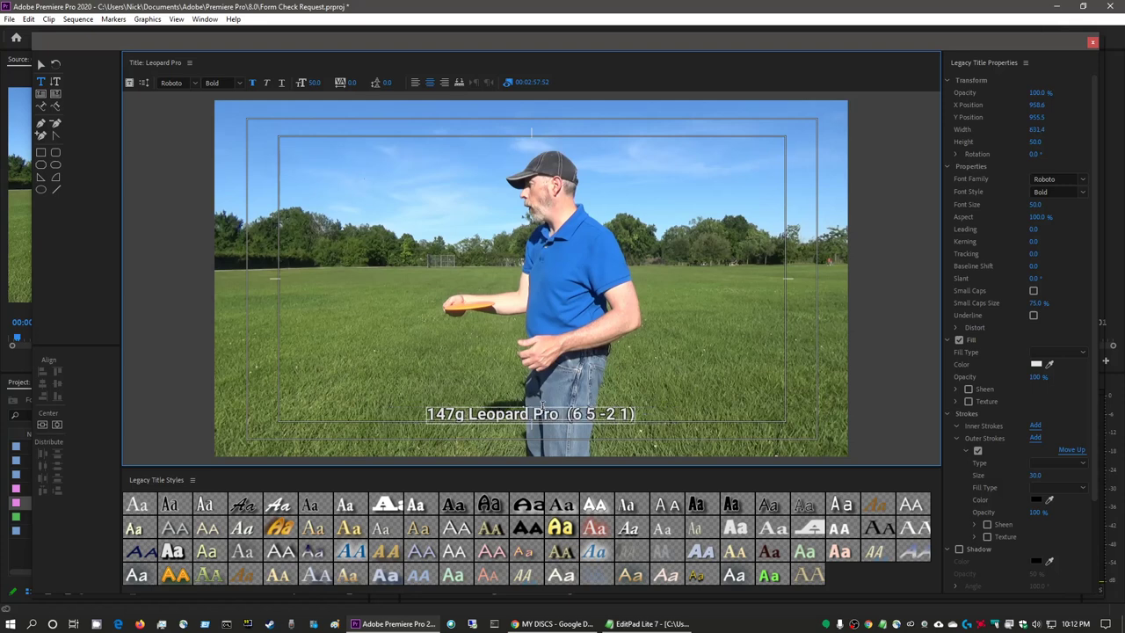
key("BackSpace")
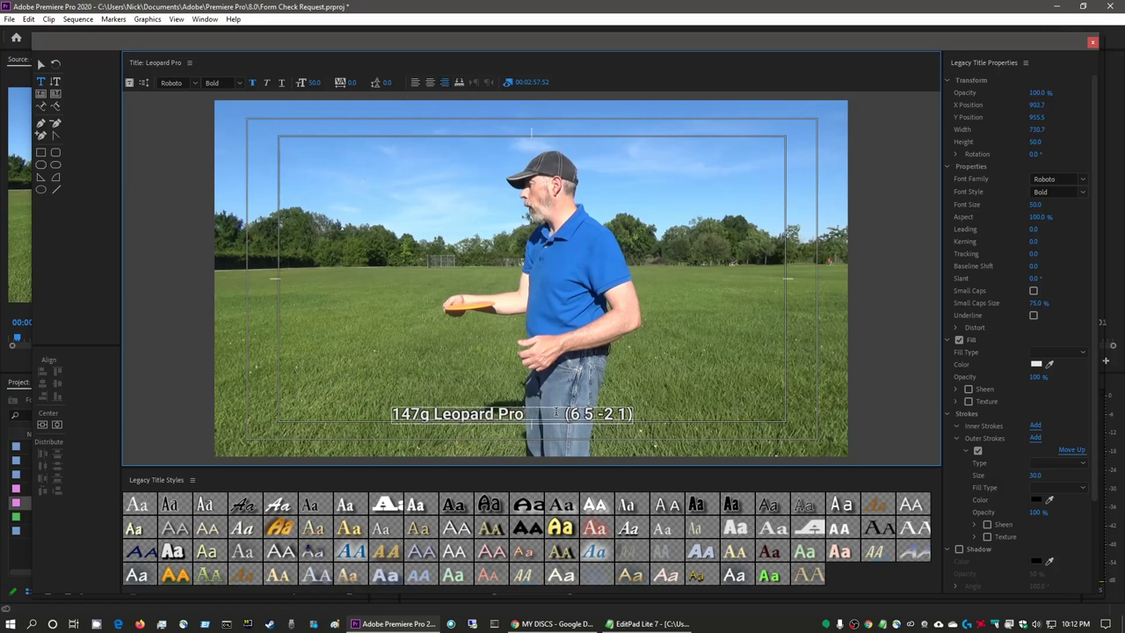
left_click(415, 82)
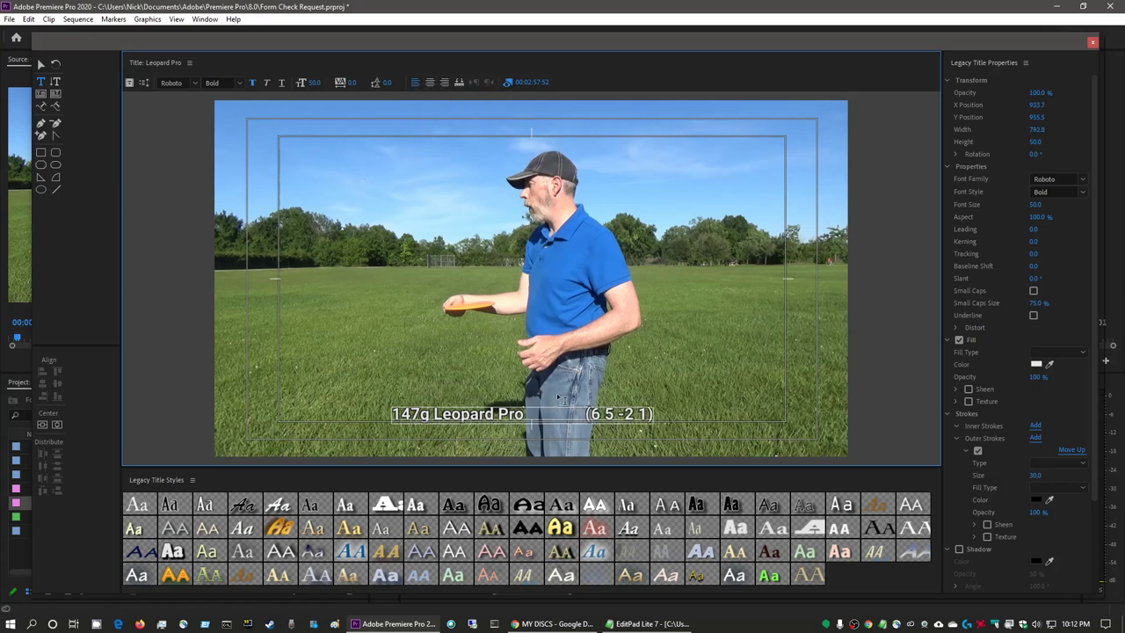
left_click(532, 395, "shift")
key("BackSpace")
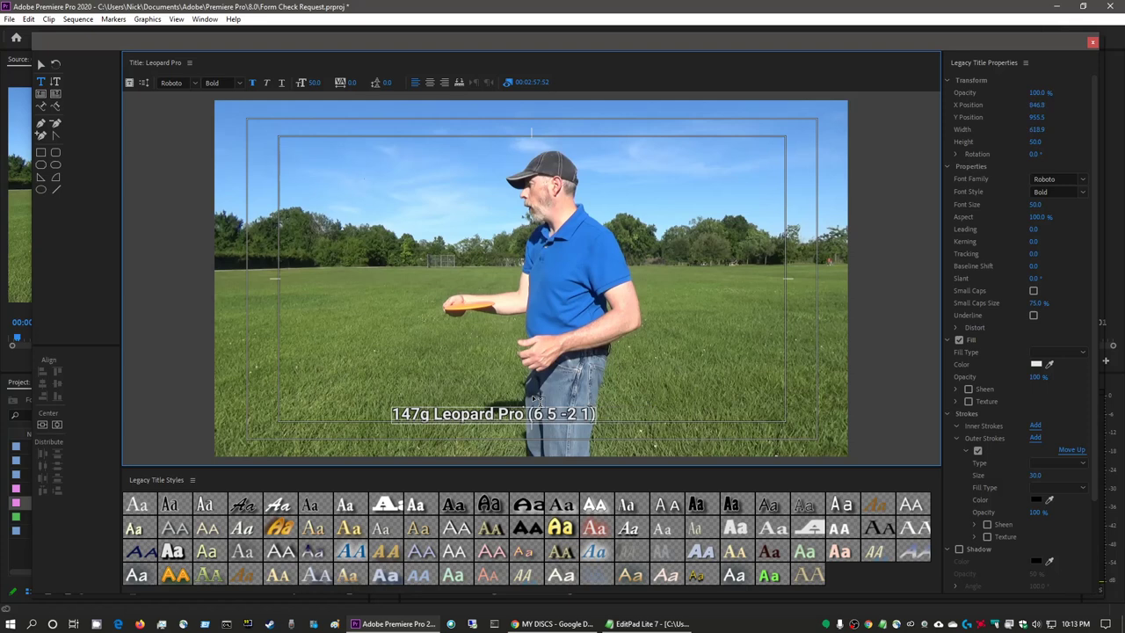
key("BackSpace")
Centre the title horizontally in the frame and close the Titler.
left_click(58, 426)
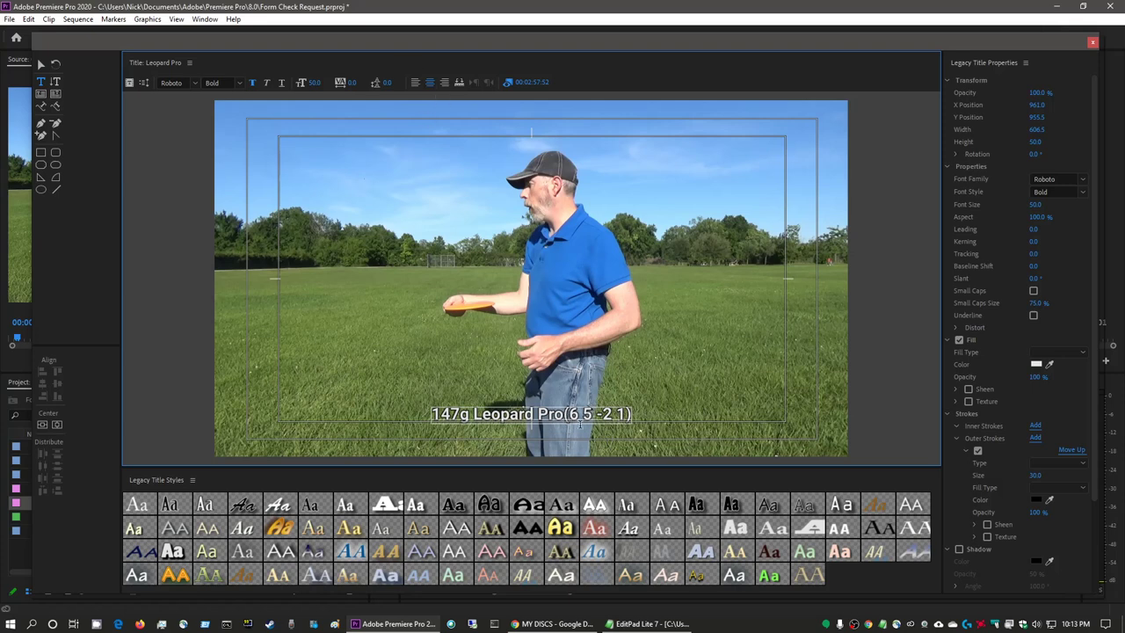
left_click(40, 64)
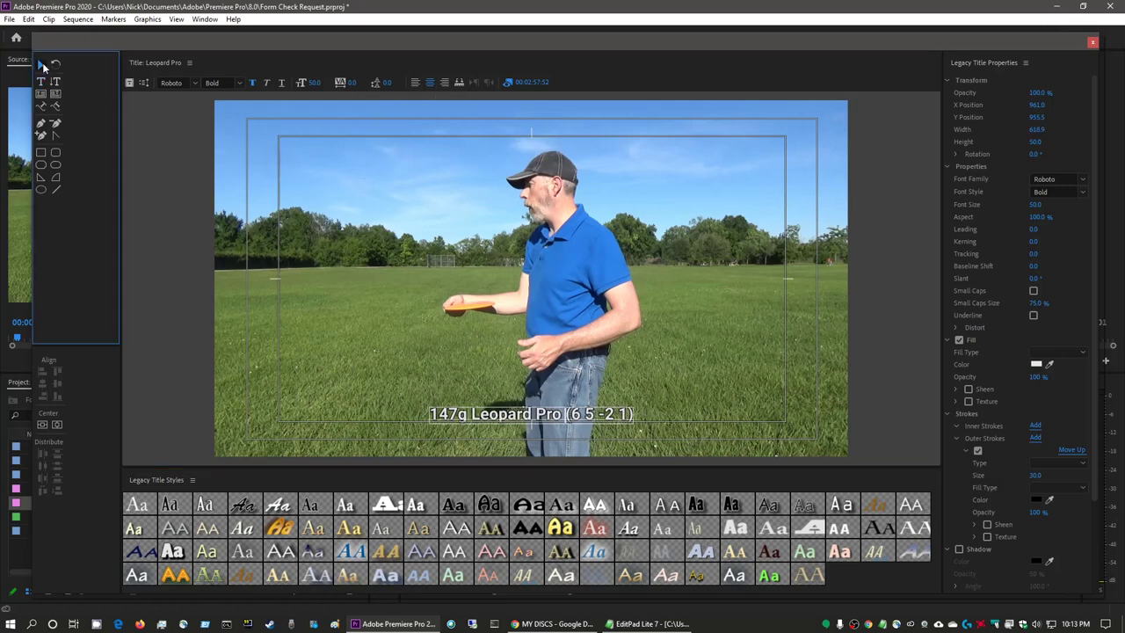
left_click(531, 343)
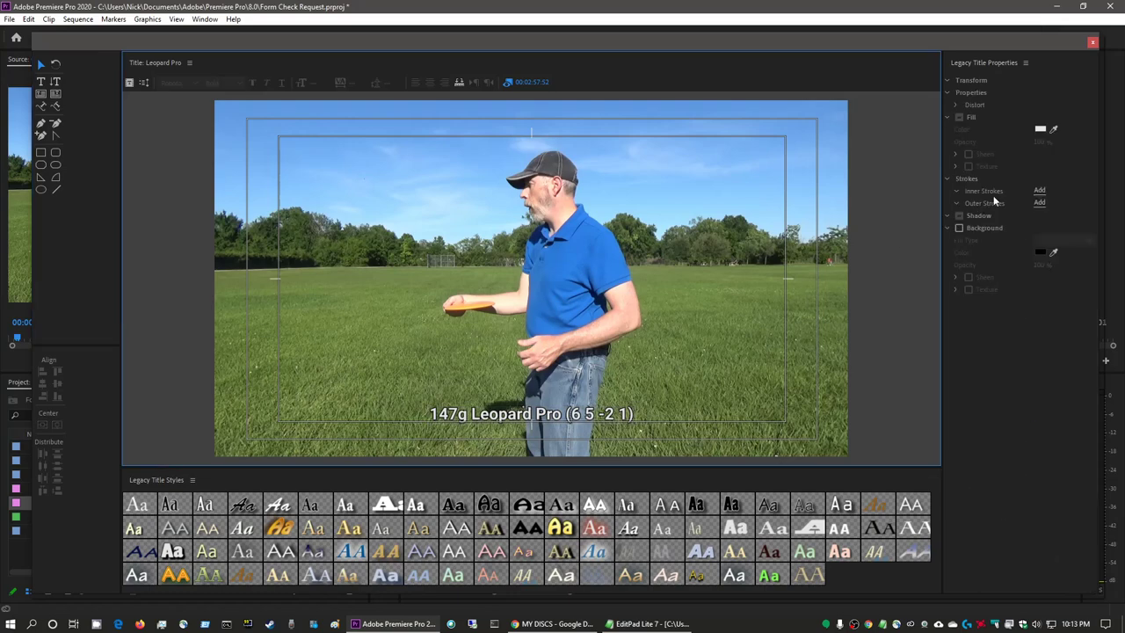
left_click(1093, 43)
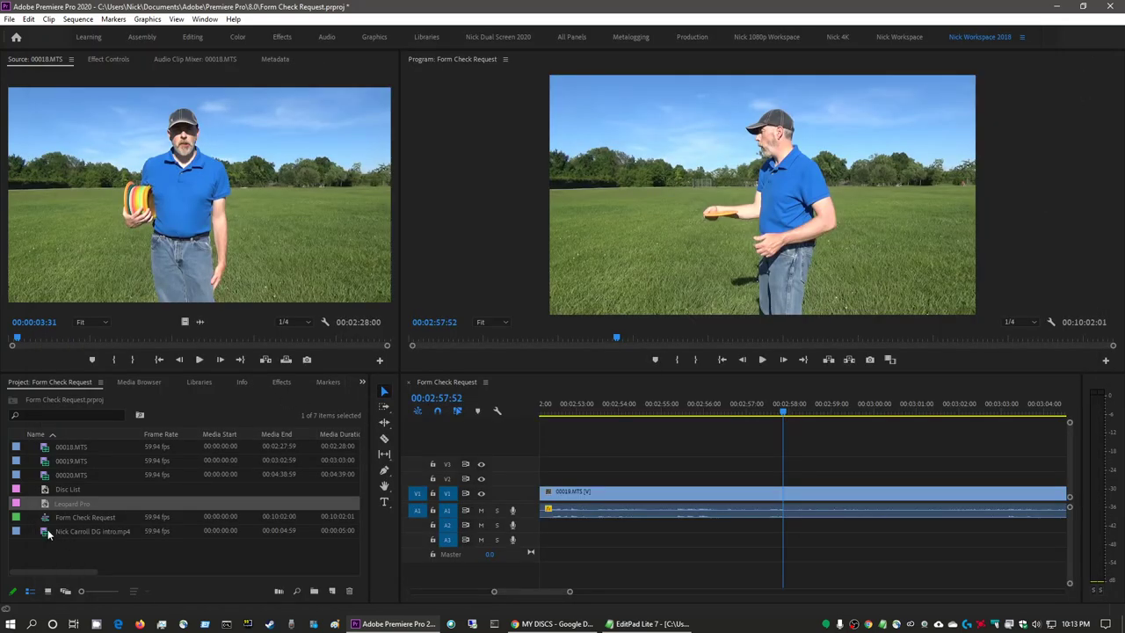
Drop the Leopard Pro title onto V2 at 00:02:57:52 and save the project.
left_click_drag(49, 502, 805, 480)
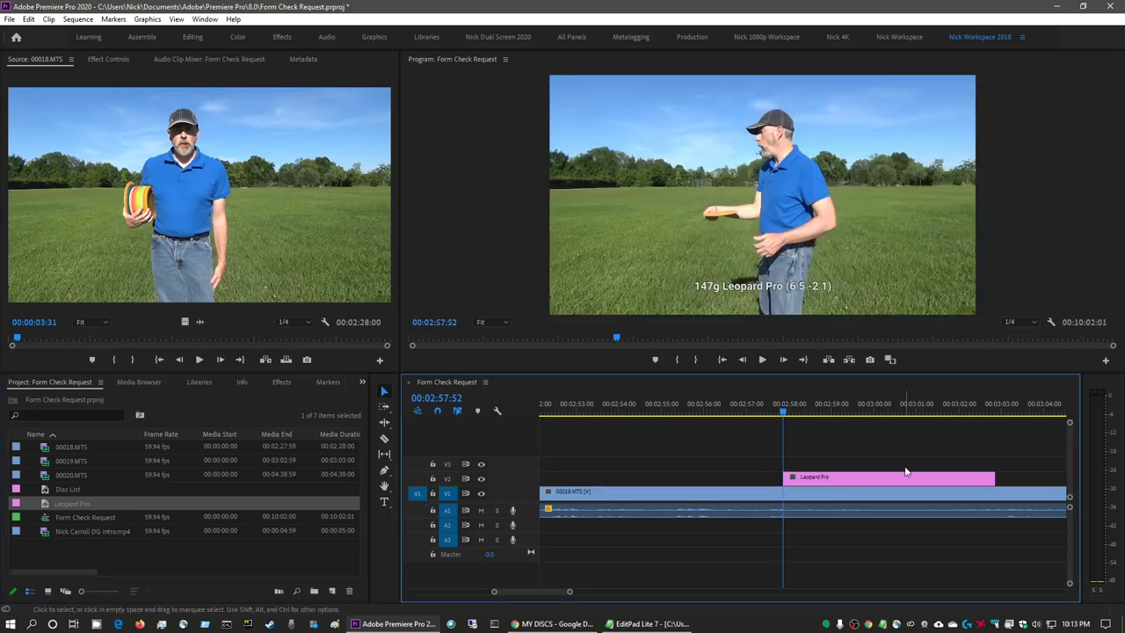
key("ctrl+s")
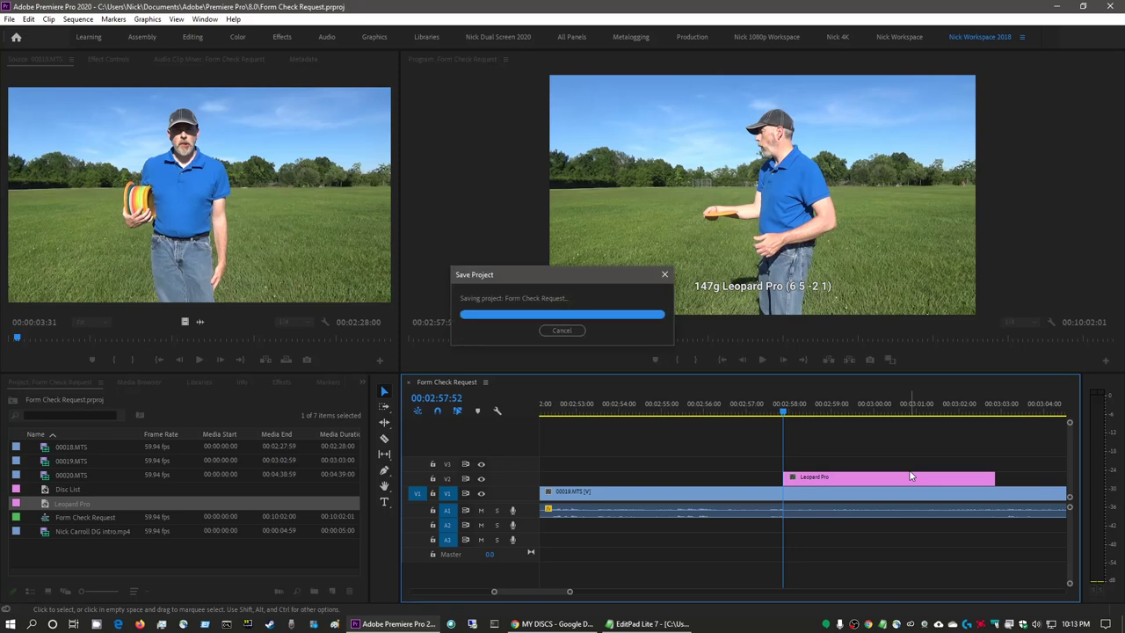
scroll(953, 507, "down", 4)
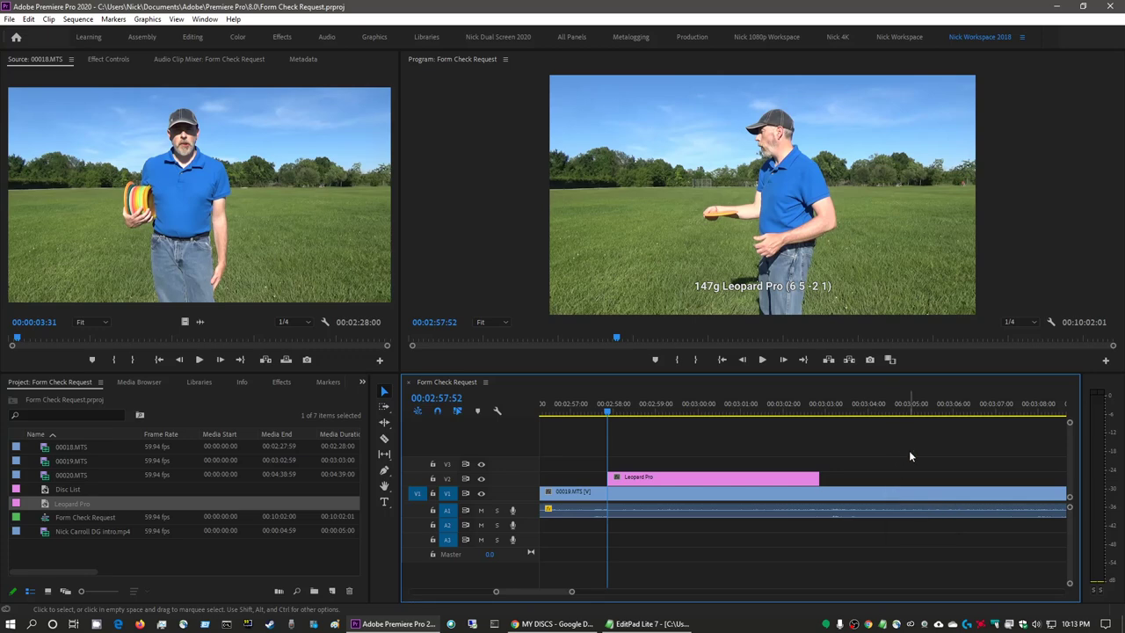
Fit the sequence, play back the Leopard Pro title, then maximize the Program monitor.
key("backslash")
key("space")
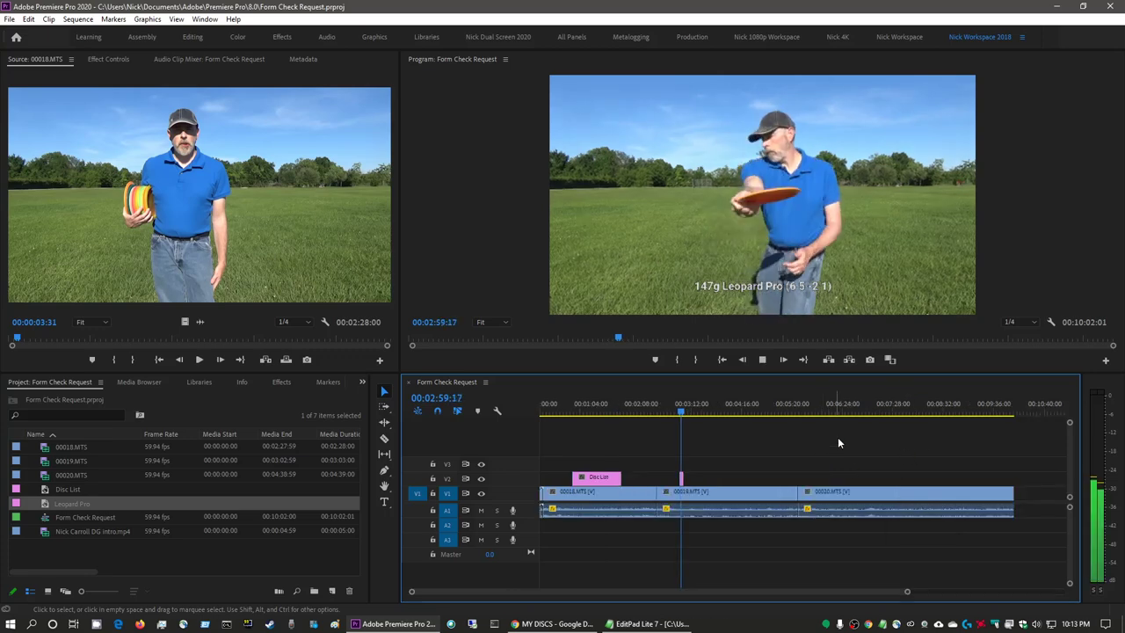
key("space")
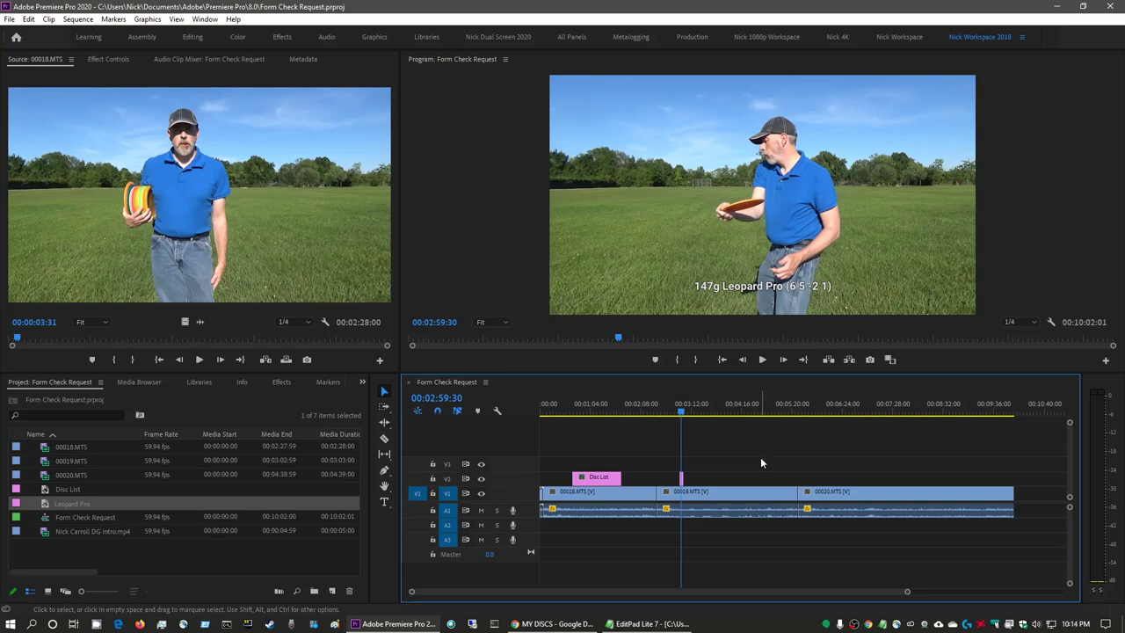
key("space")
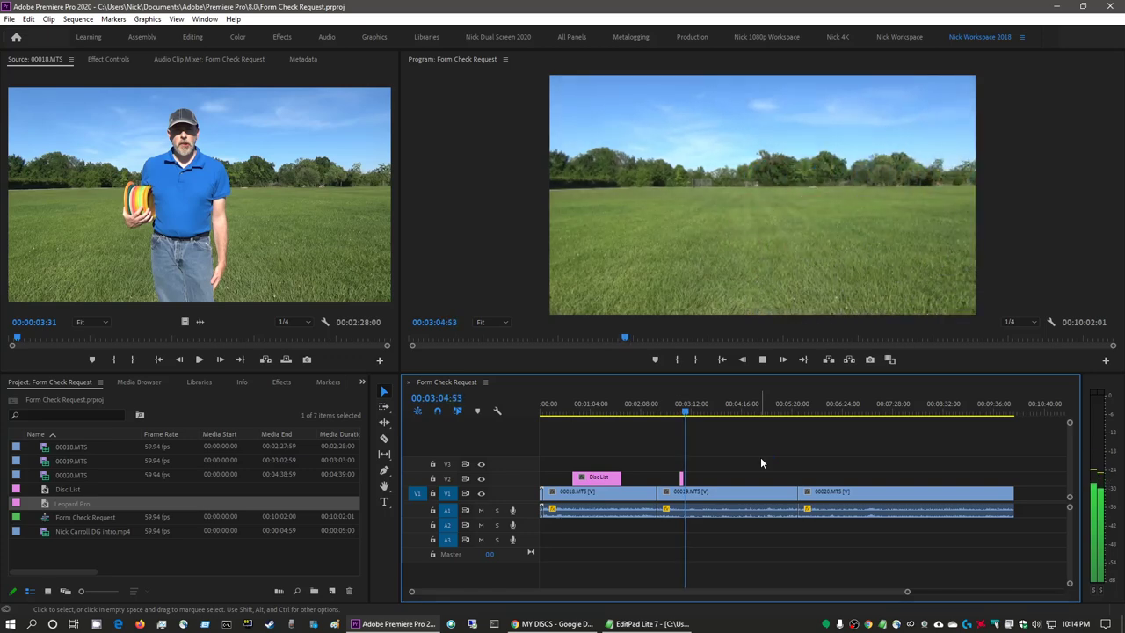
key("space")
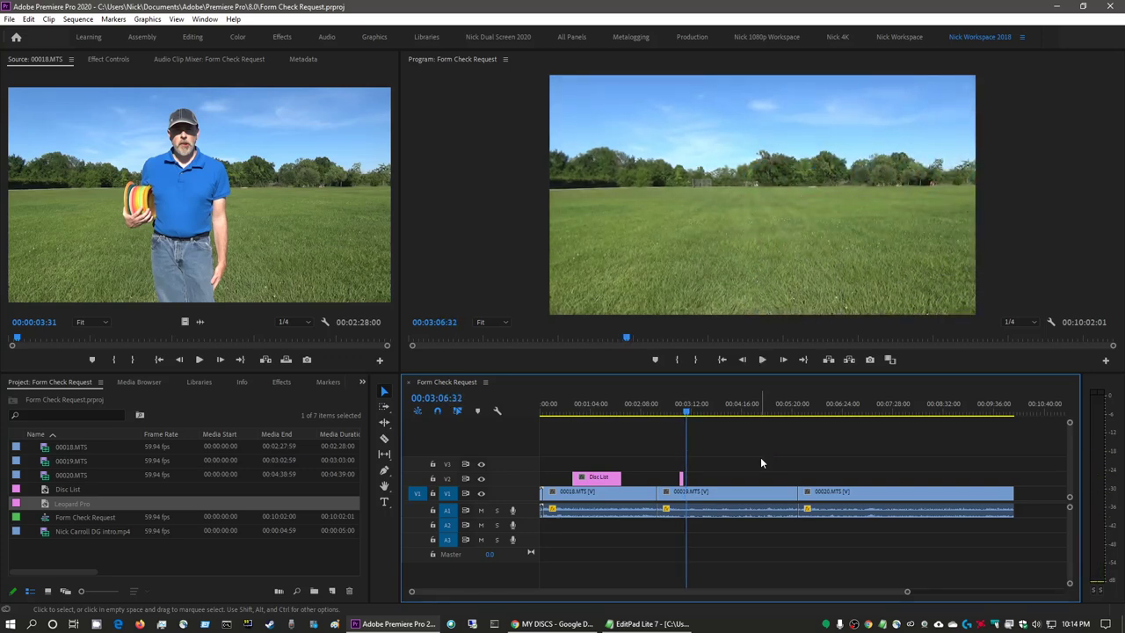
left_click(868, 183)
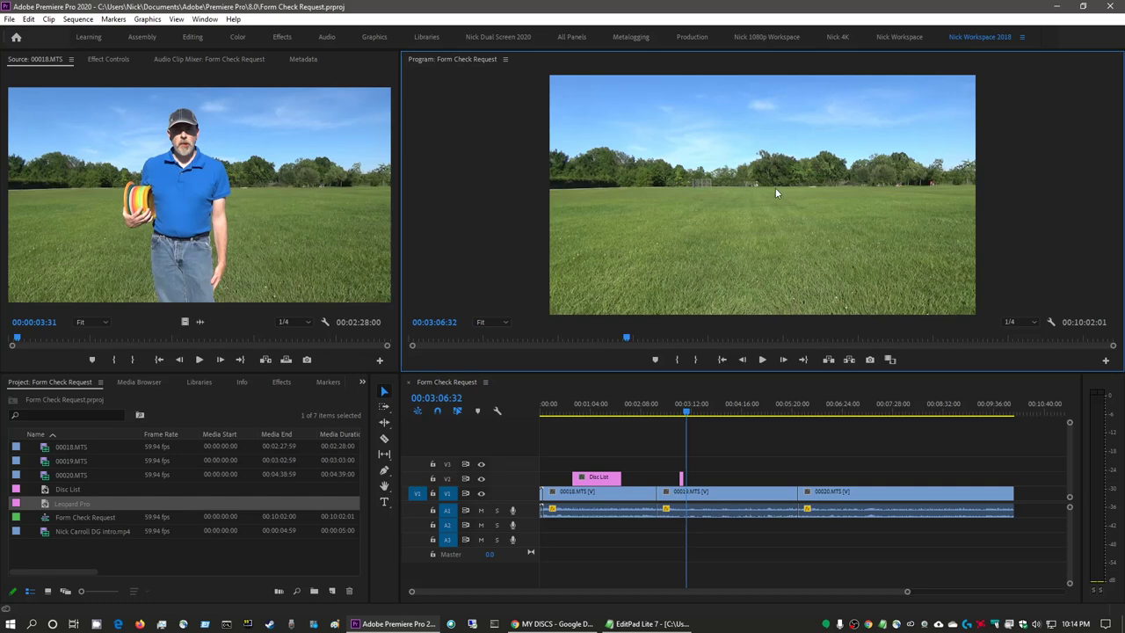
key("grave")
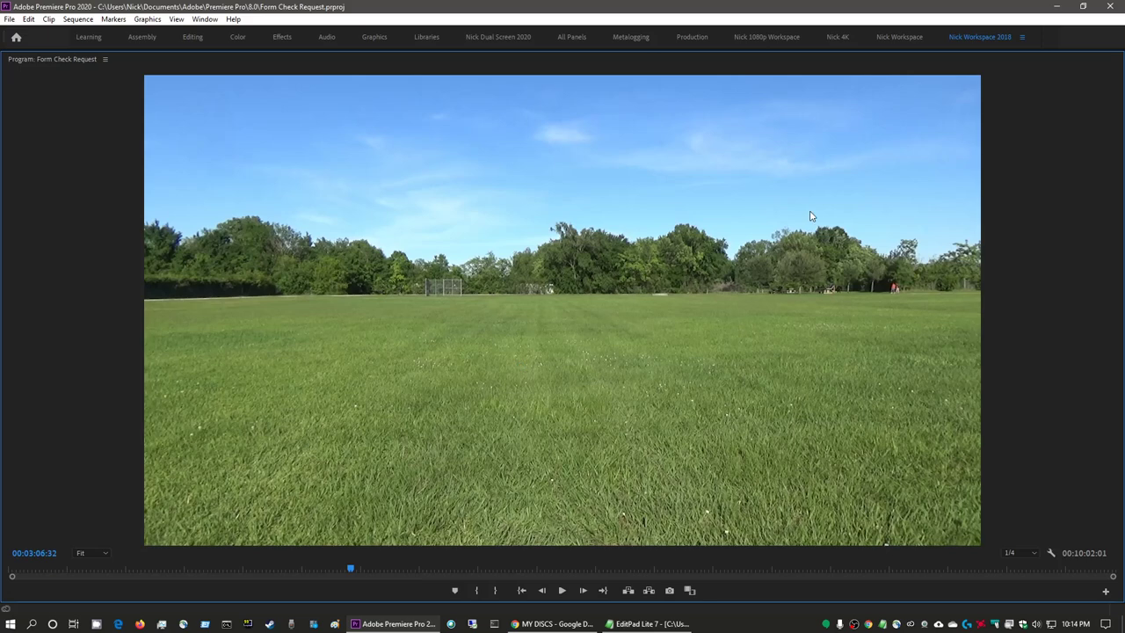
Toggle maximized panels back to the normal layout, briefly playing the program.
key("grave")
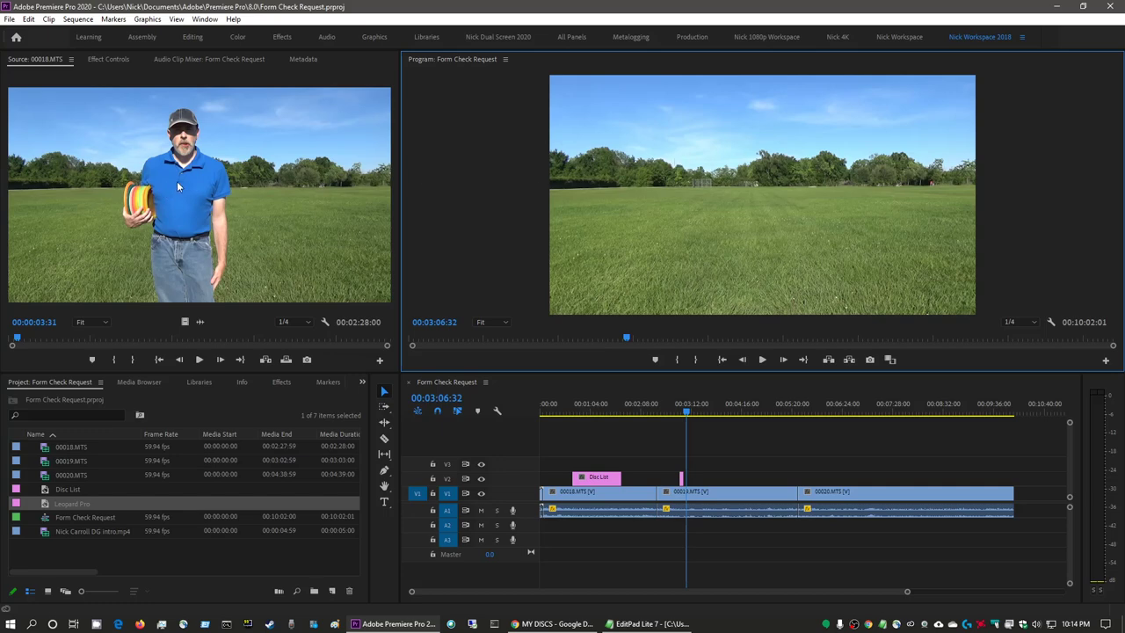
key("grave")
key("grave")
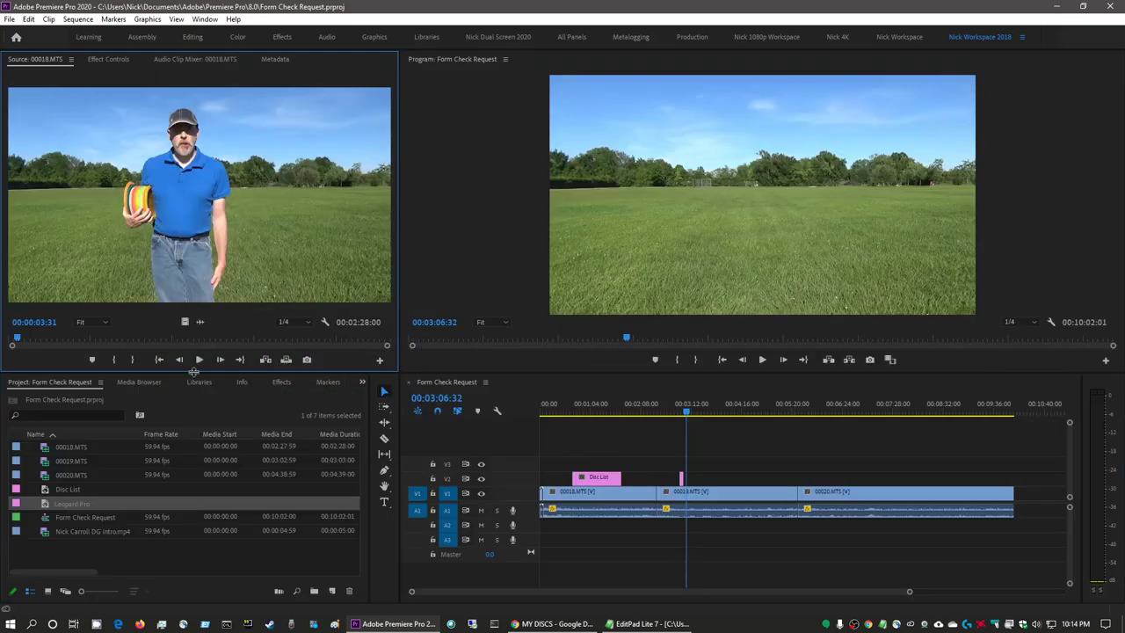
key("grave")
key("grave")
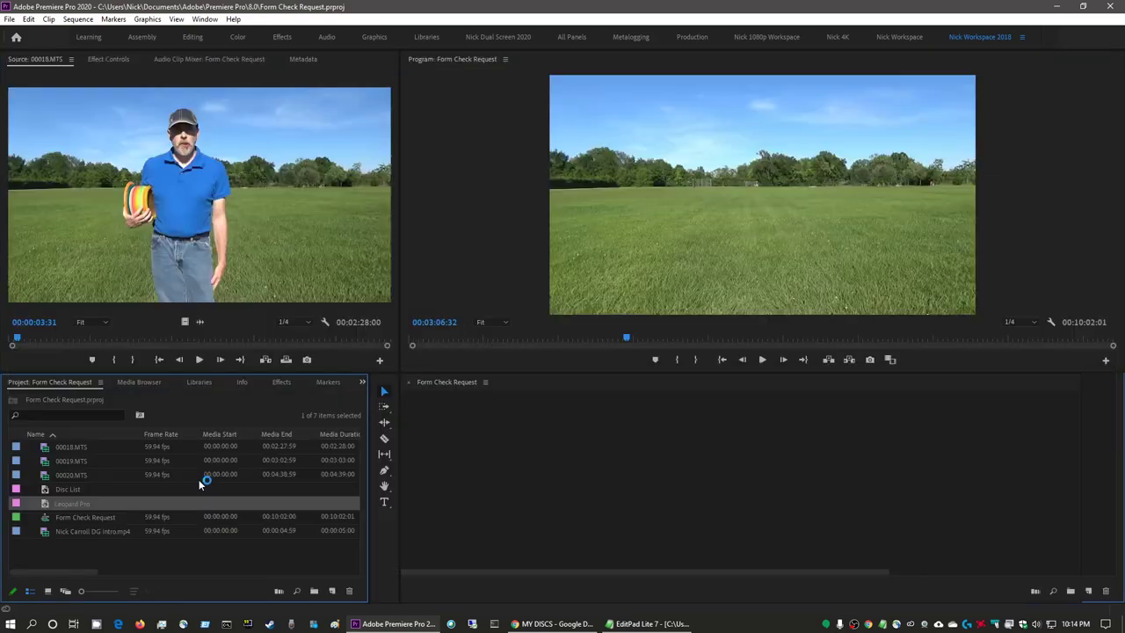
key("grave")
key("grave")
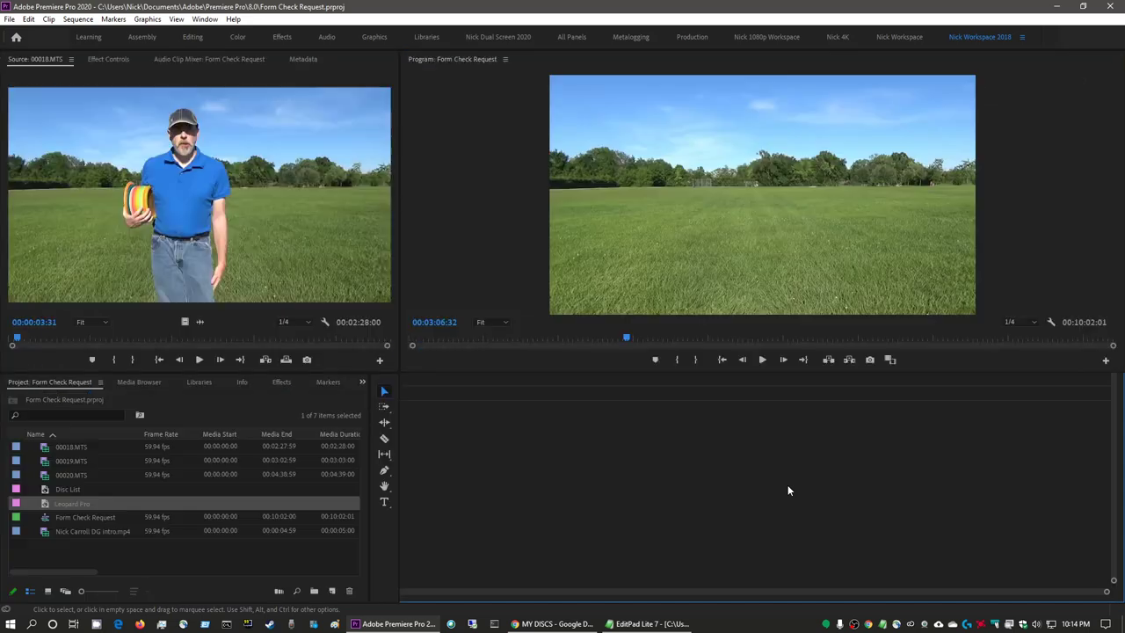
left_click(744, 178)
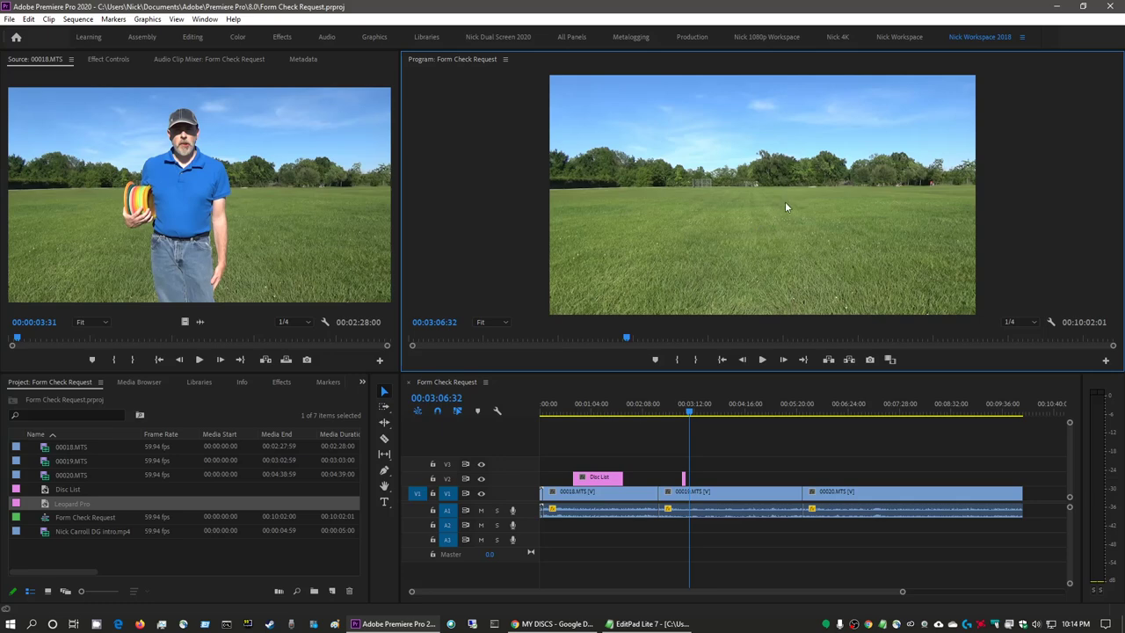
key("space")
key("space")
left_click(175, 204)
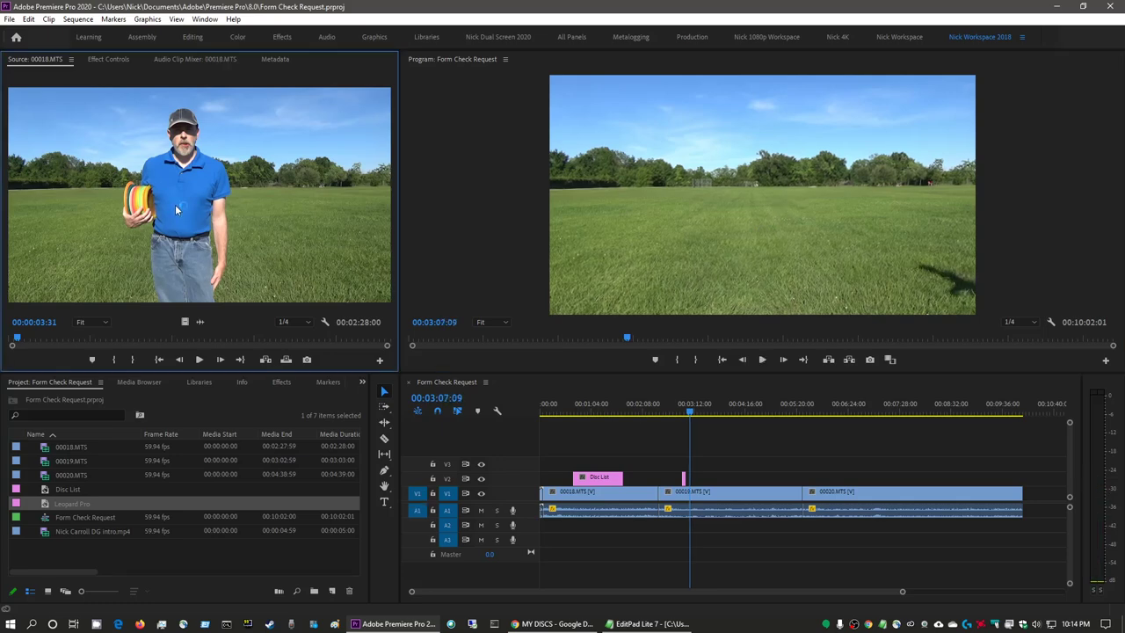
key("space")
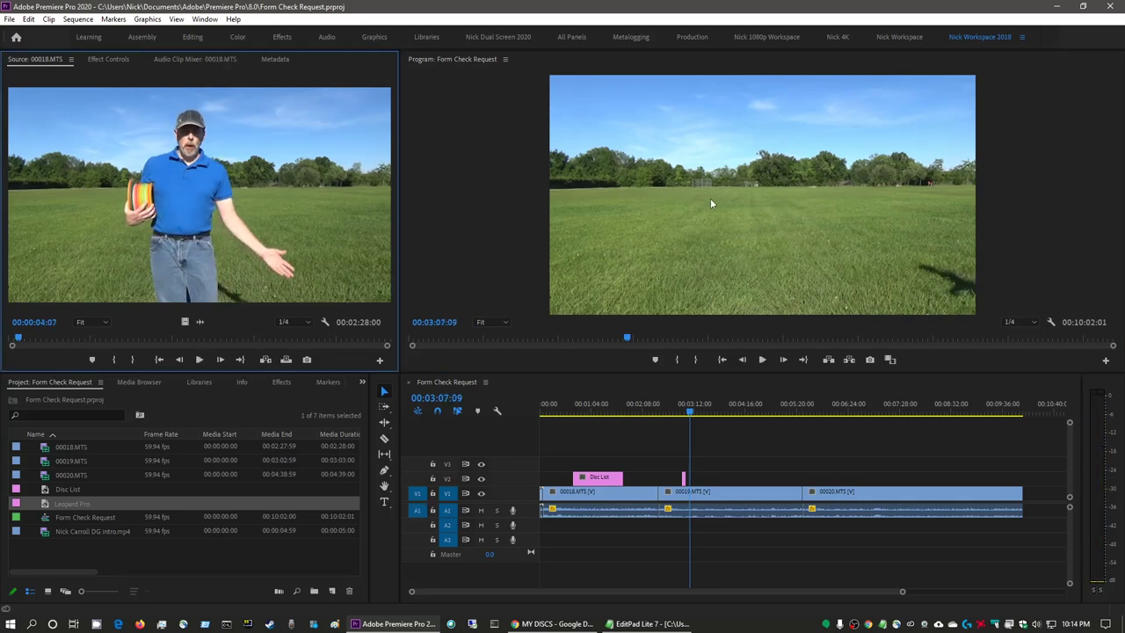
Scrub back and replay the section with the Leopard Pro title.
left_click(690, 206)
left_click_drag(693, 409, 688, 411)
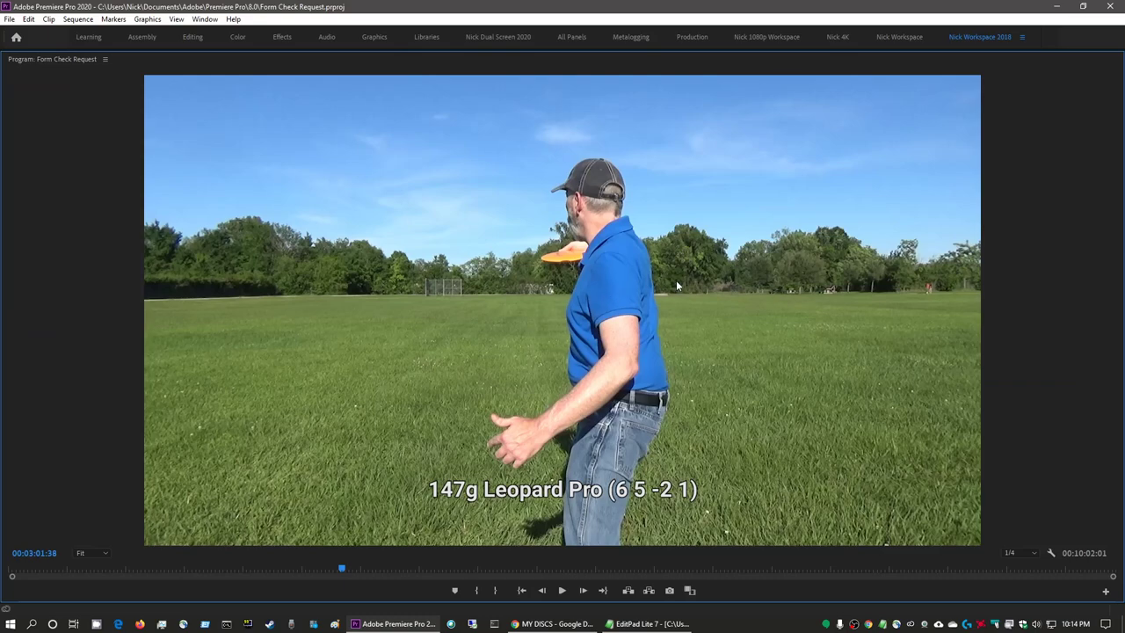
key("space")
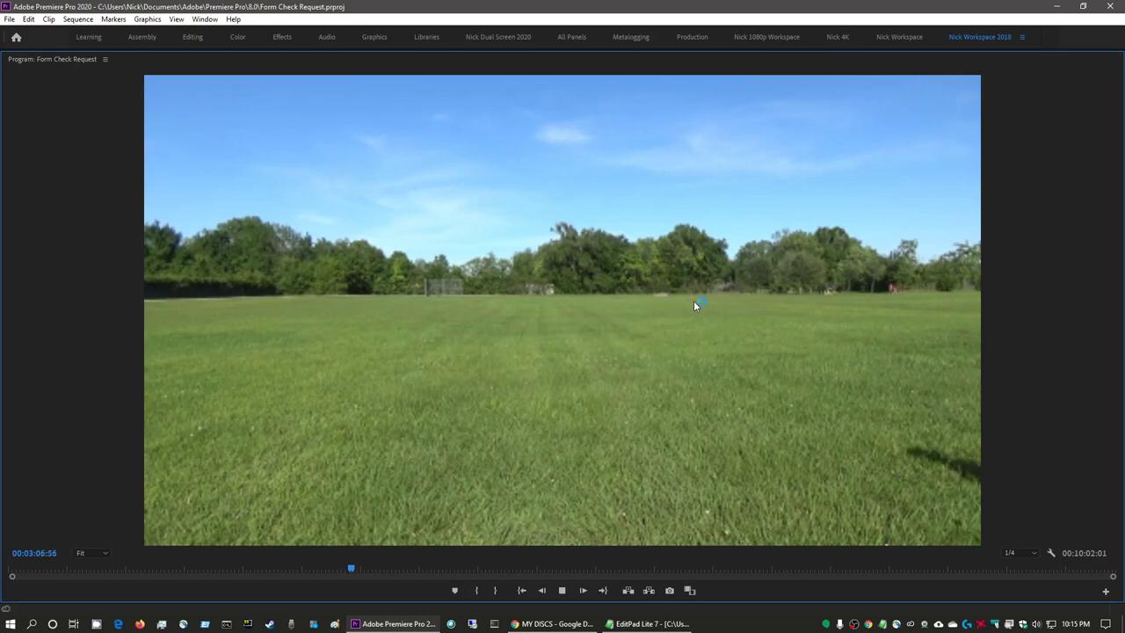
key("space")
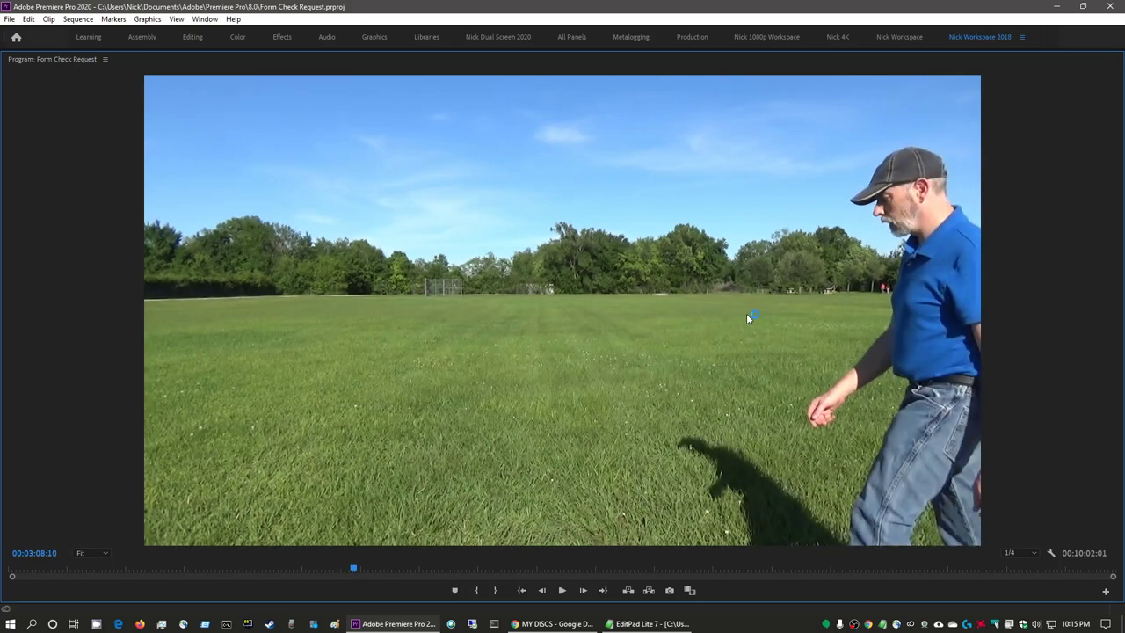
Set the Program monitor playback resolution from 1/4 to Full and restore the layout.
left_click(1013, 550)
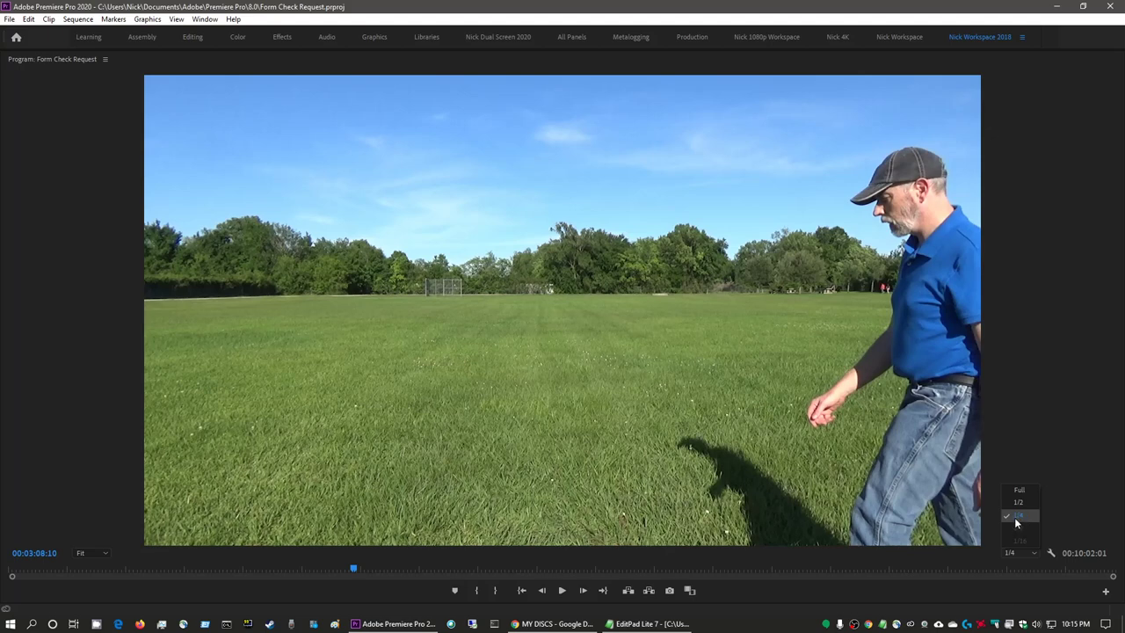
left_click(1019, 490)
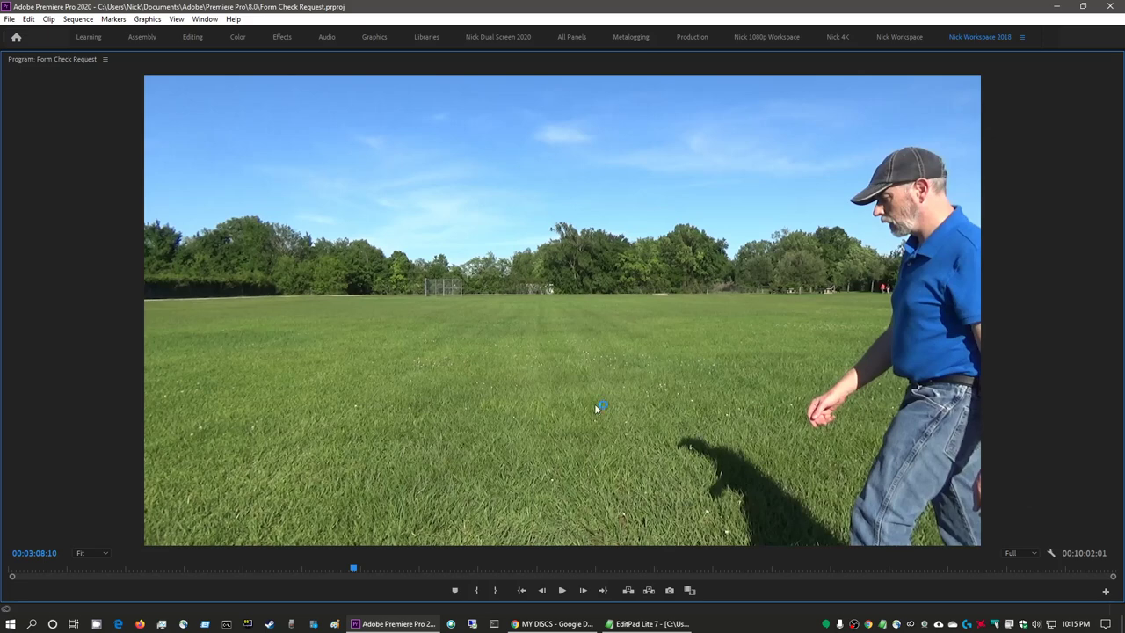
key("grave")
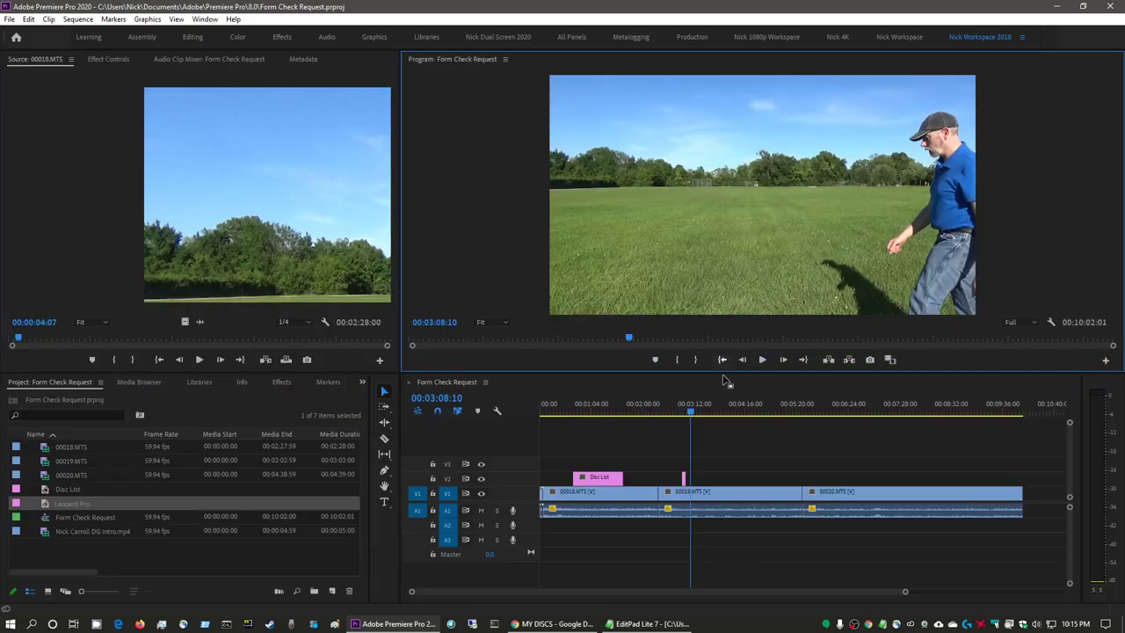
Return to 00:03:01:38 and play through the Leopard Pro title in the enlarged program view.
left_click(686, 411)
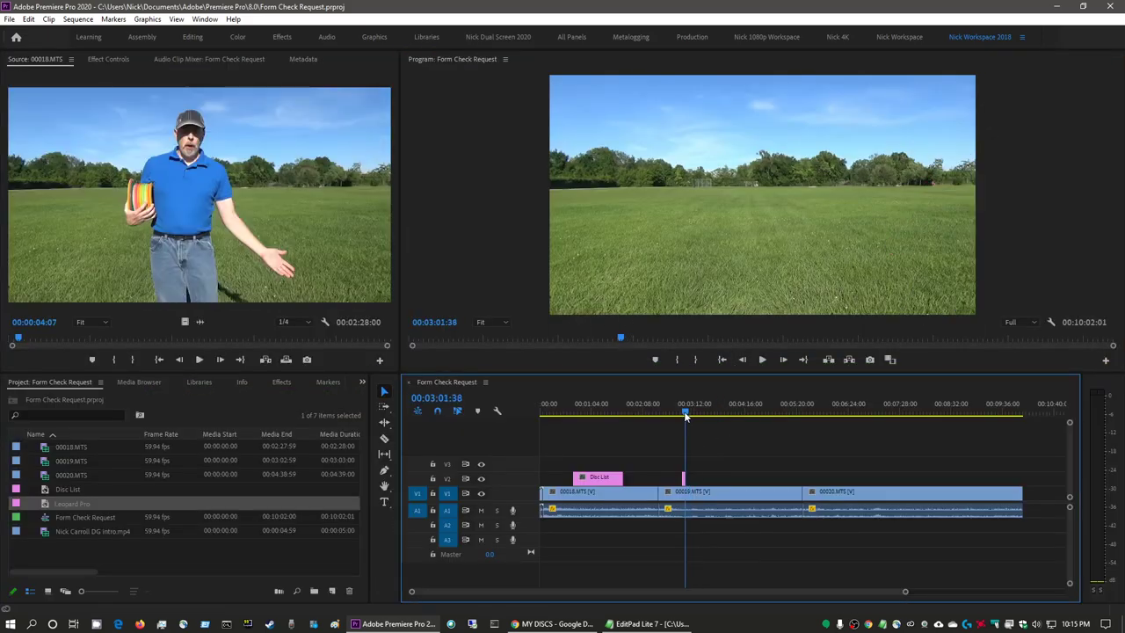
key("grave")
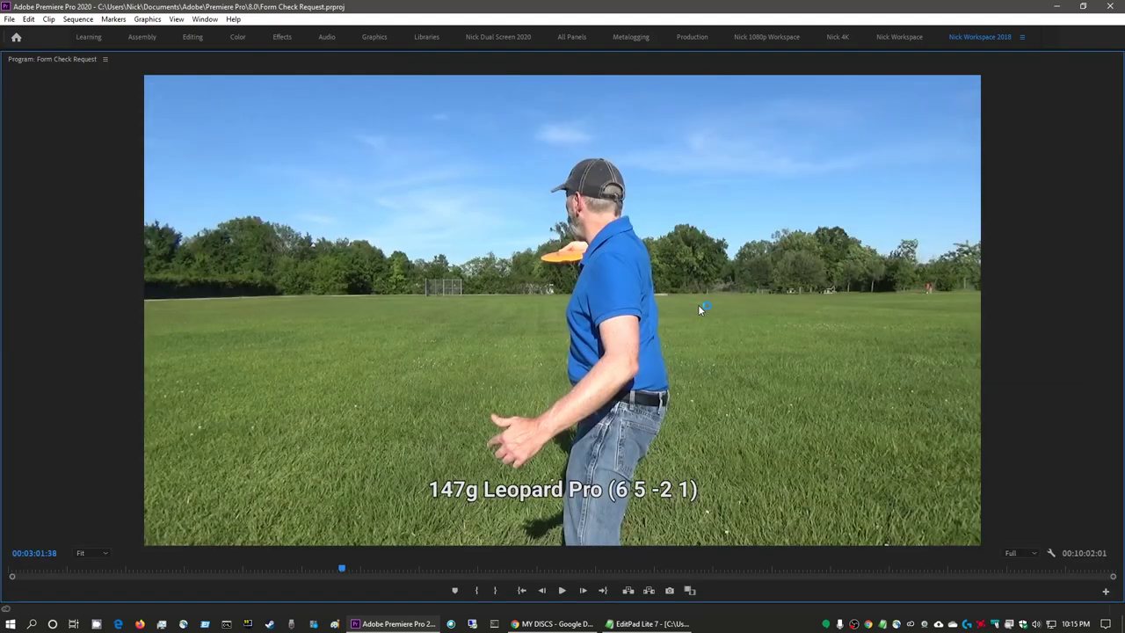
key("space")
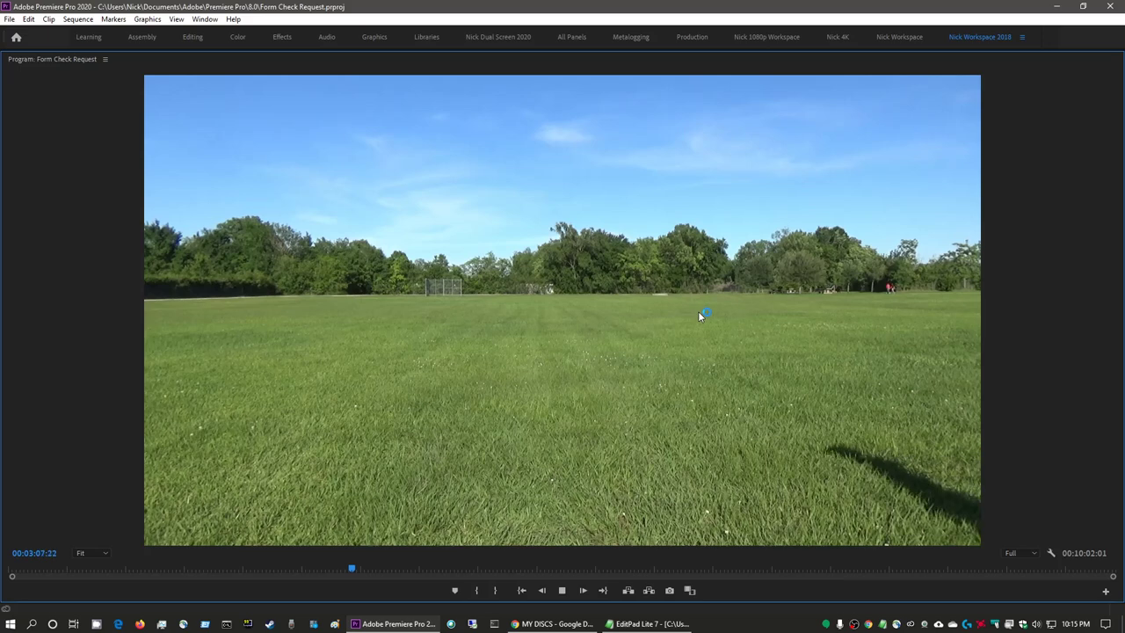
key("space")
key("grave")
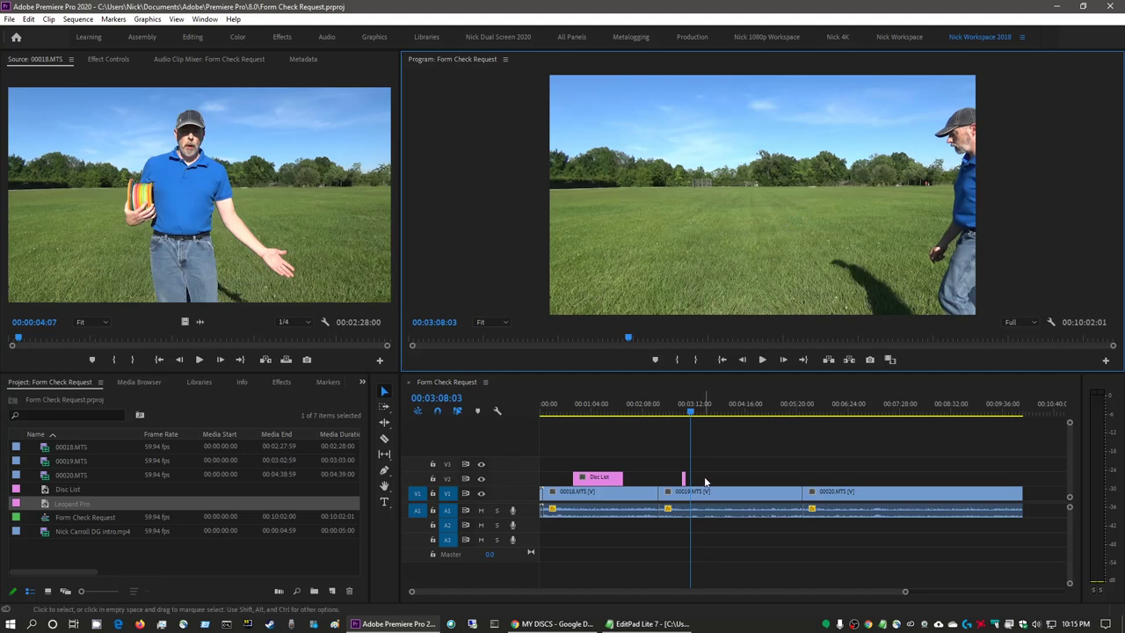
Restore the full workspace from the maximized Timeline and zoom in around the playhead.
key("grave")
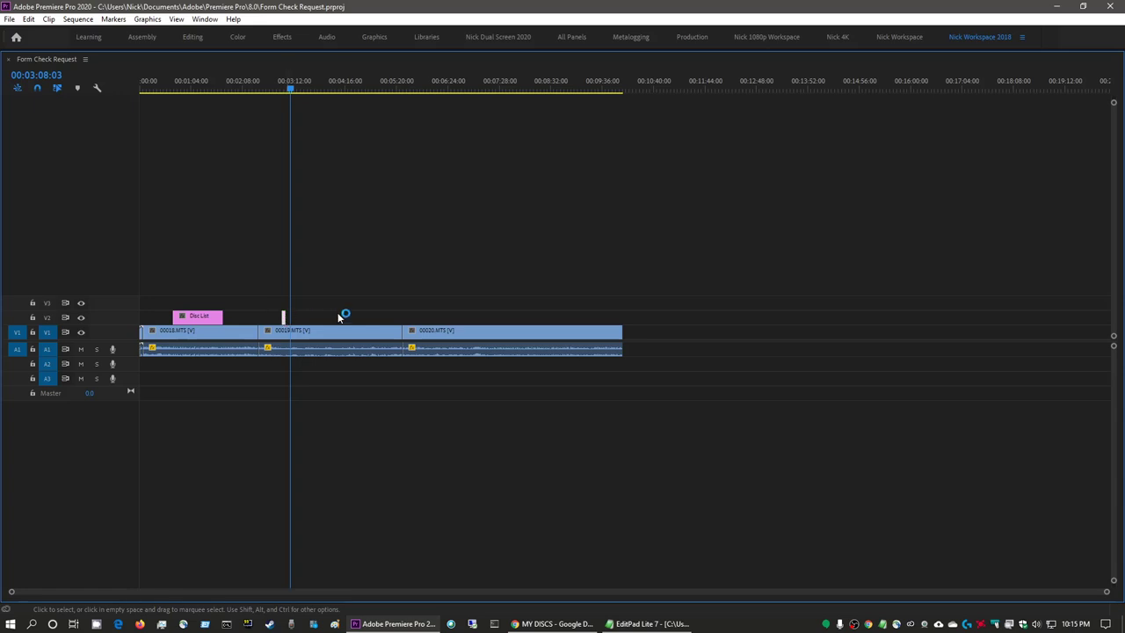
key("grave")
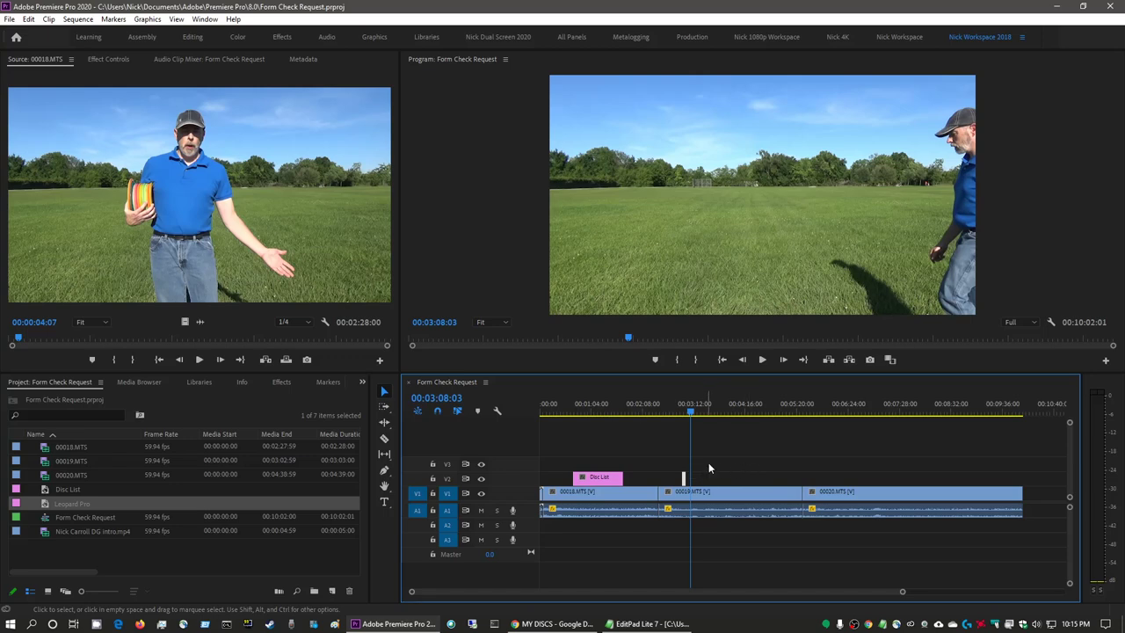
key("minus")
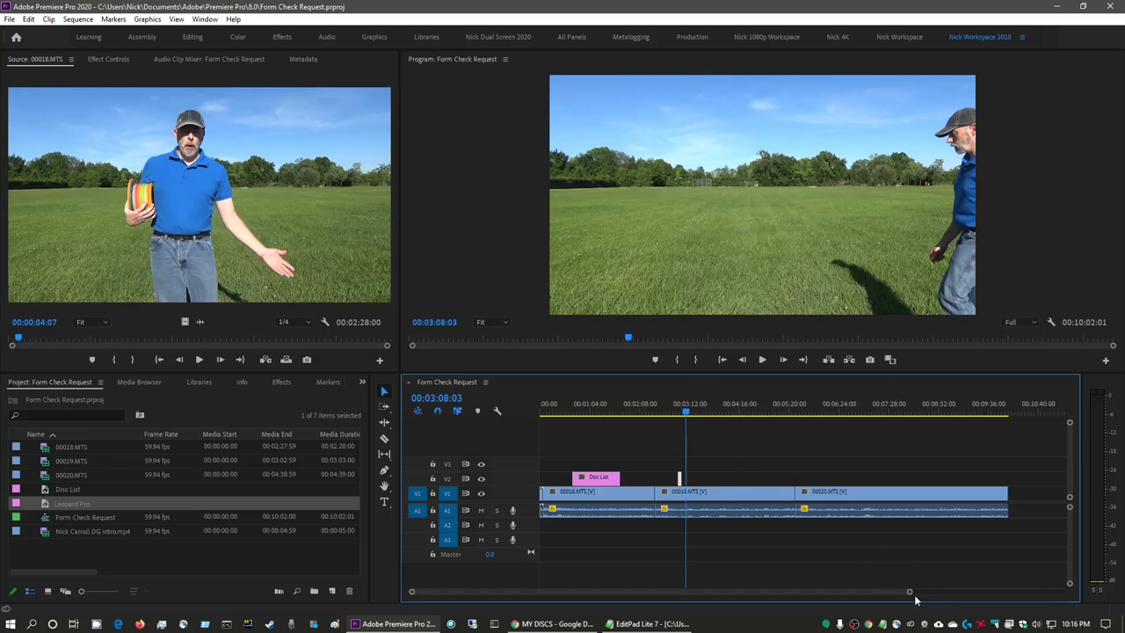
key("equal")
key("equal")
key("equal")
key("equal")
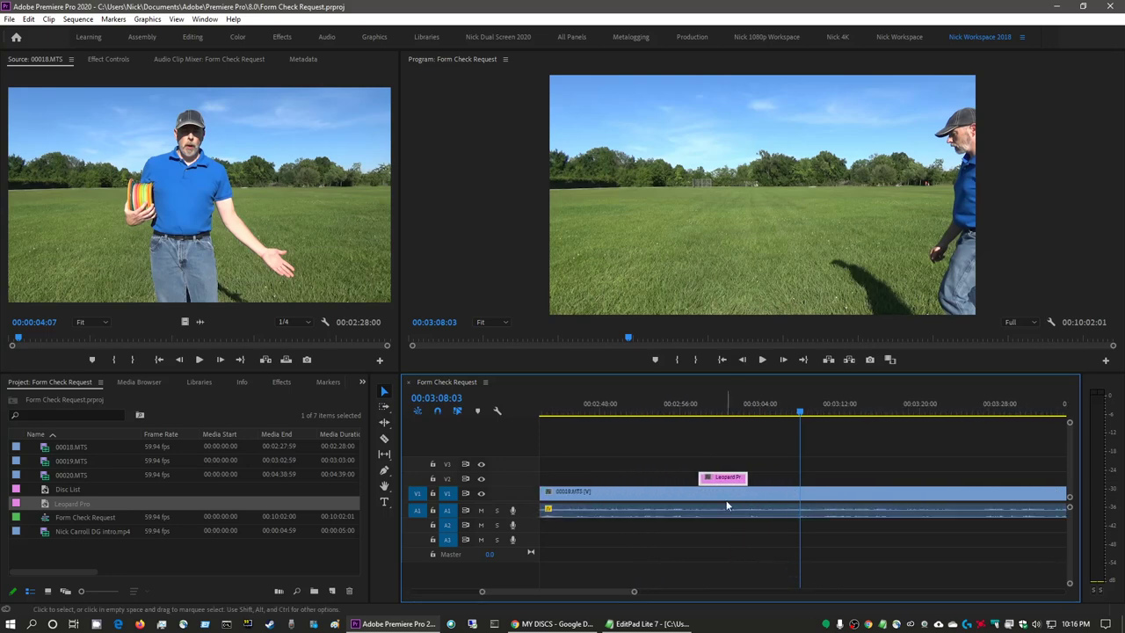
Lengthen the Leopard Pro title on V2 to the playhead, save, and play it back.
left_click_drag(748, 478, 800, 477)
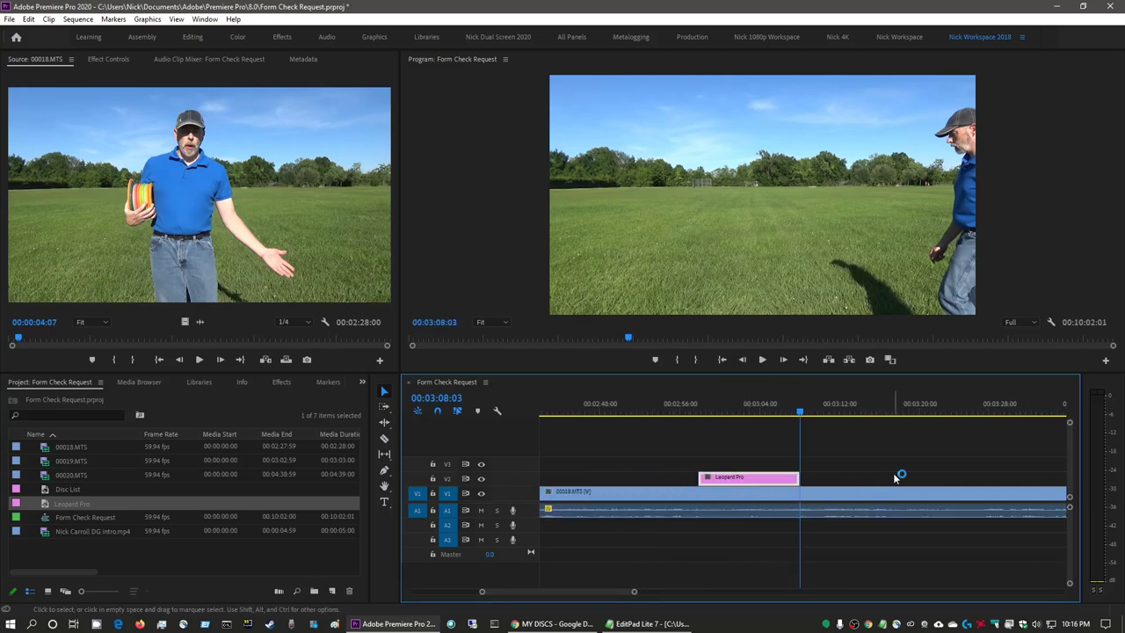
key("ctrl+s")
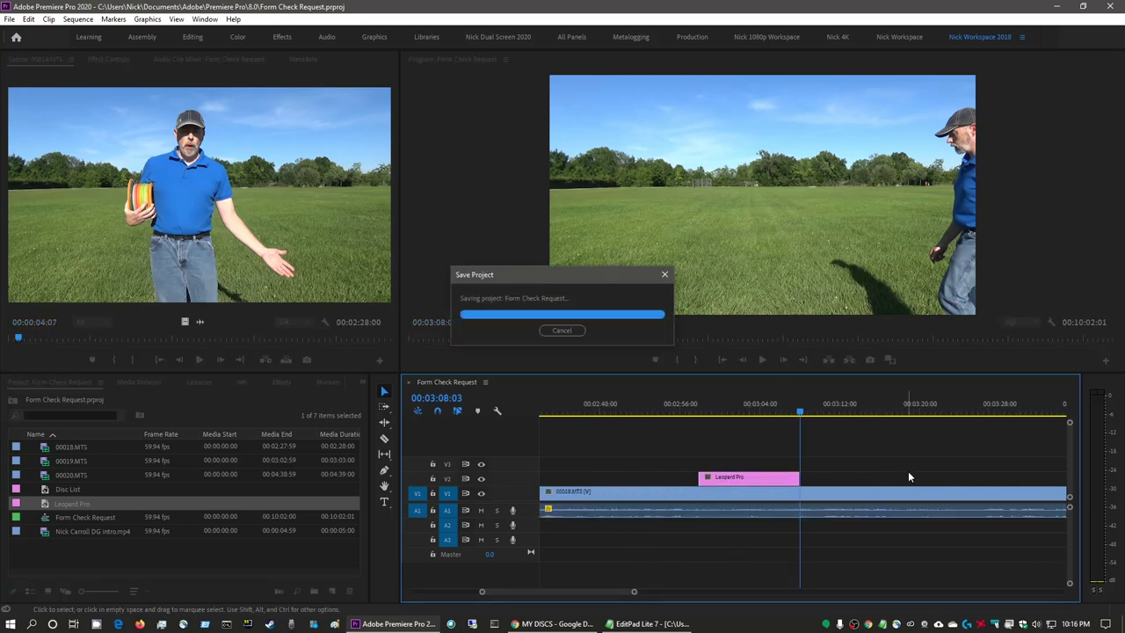
key("space")
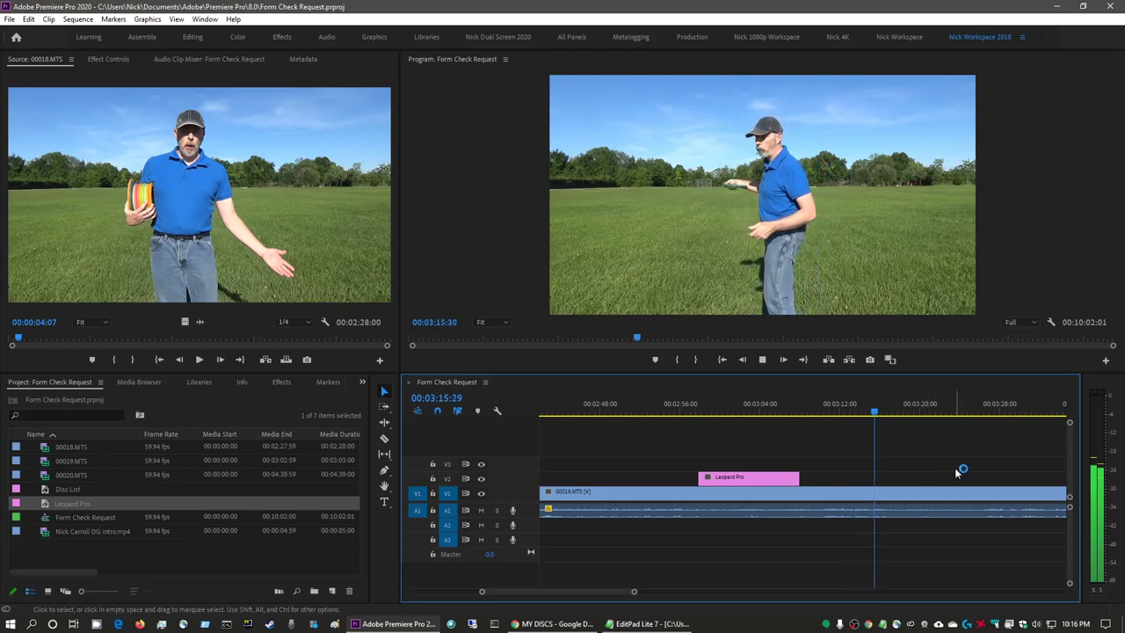
key("space")
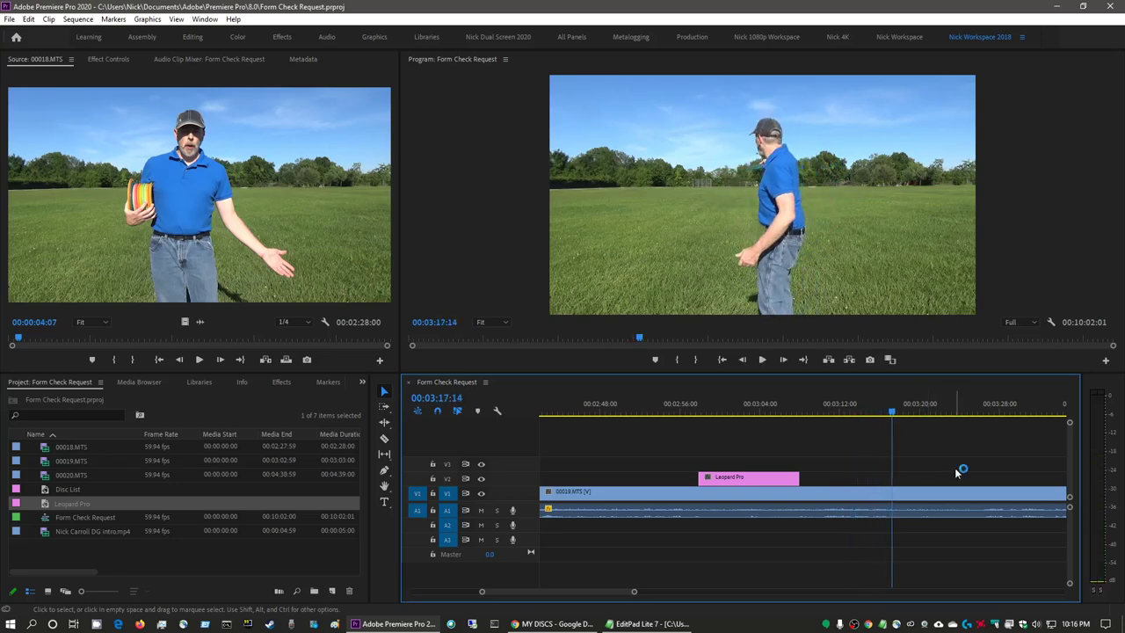
Nudge the playhead back and bring up the Leopard Pro item's options in the Project panel.
left_click_drag(891, 415, 885, 417)
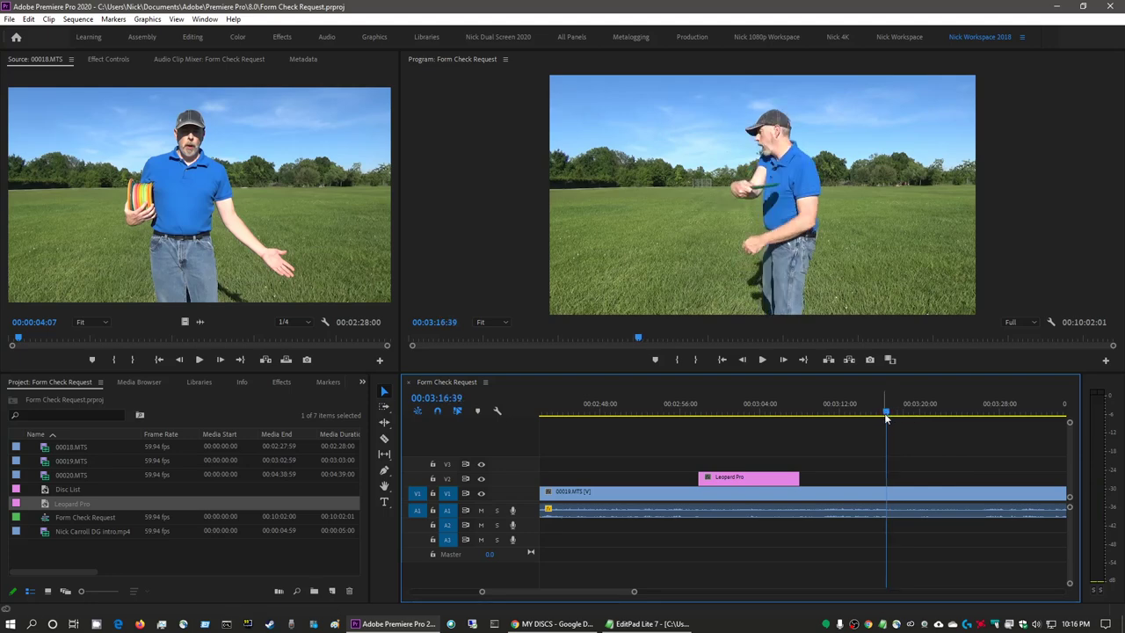
left_click(51, 503)
right_click(43, 505)
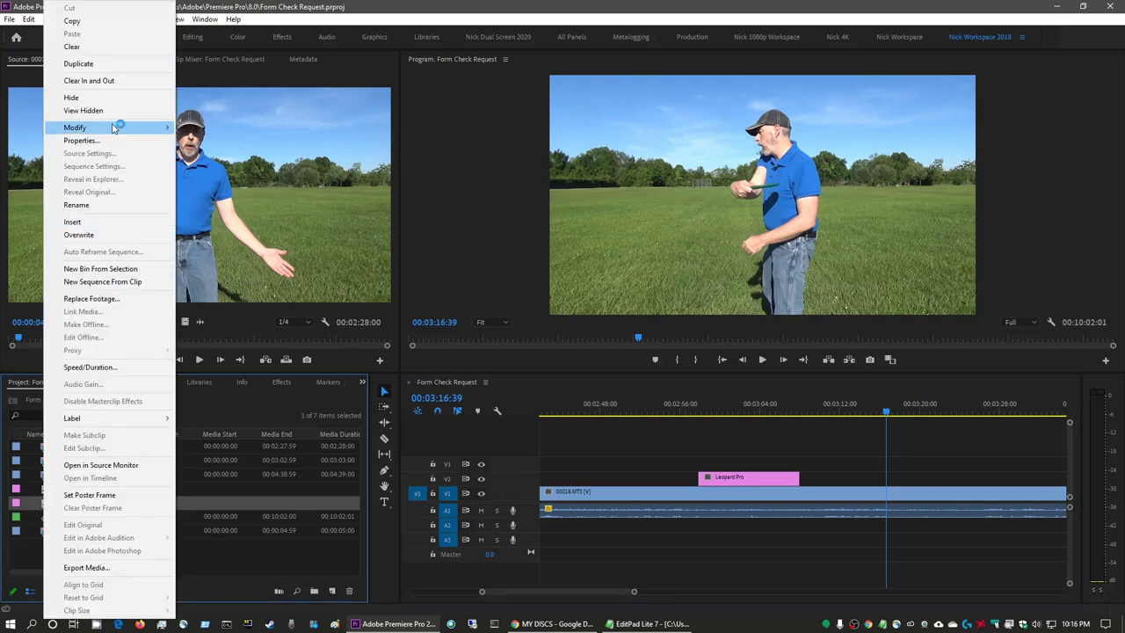
Duplicate the Leopard Pro title and rename the copy to 'Leopard Champion'.
left_click(114, 64)
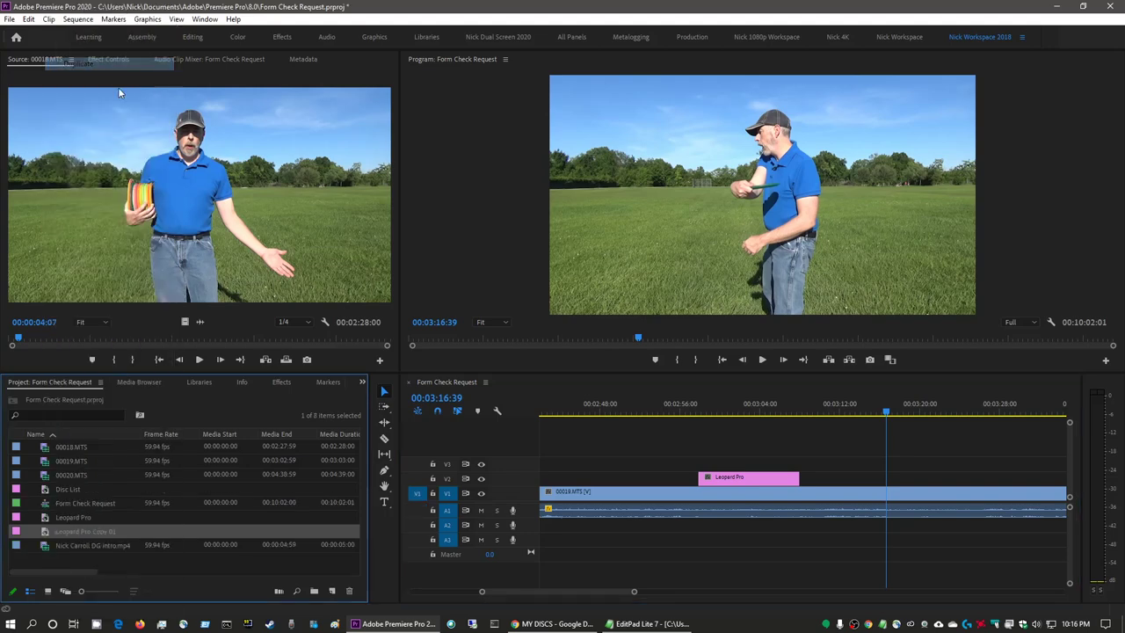
left_click(82, 536)
left_click(82, 533)
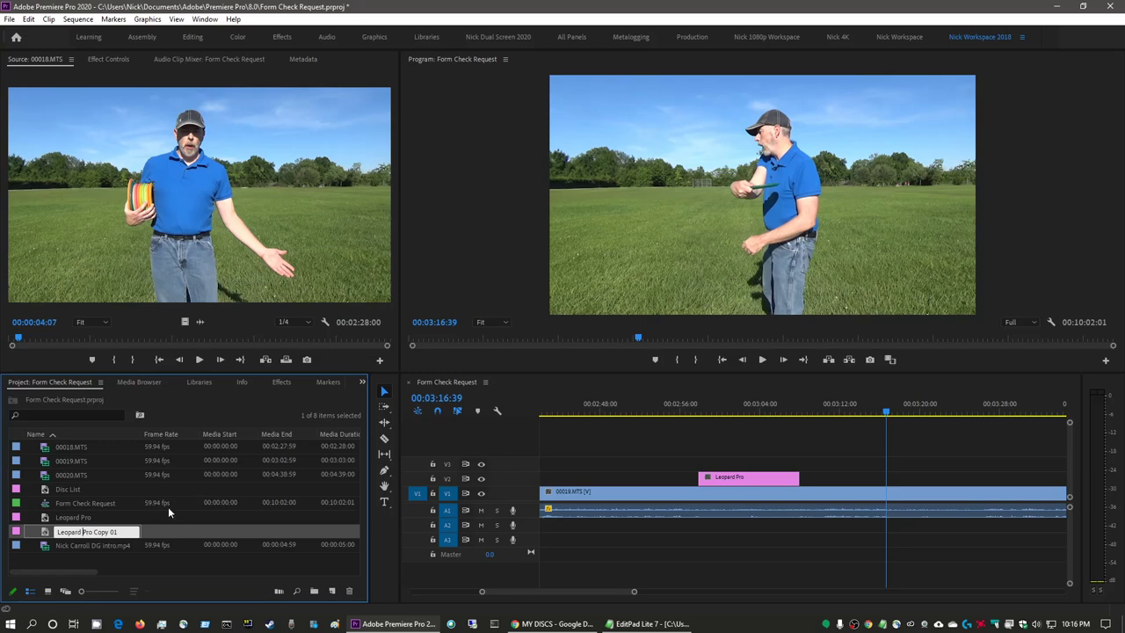
key("shift+End")
type("Ch")
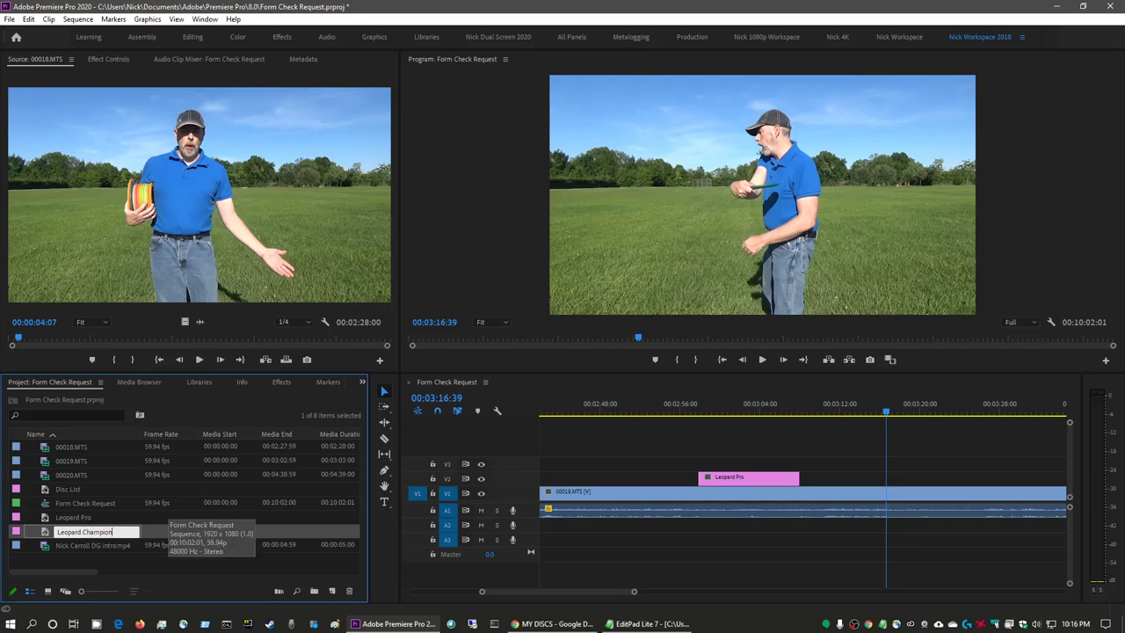
type("ampion")
key("Return")
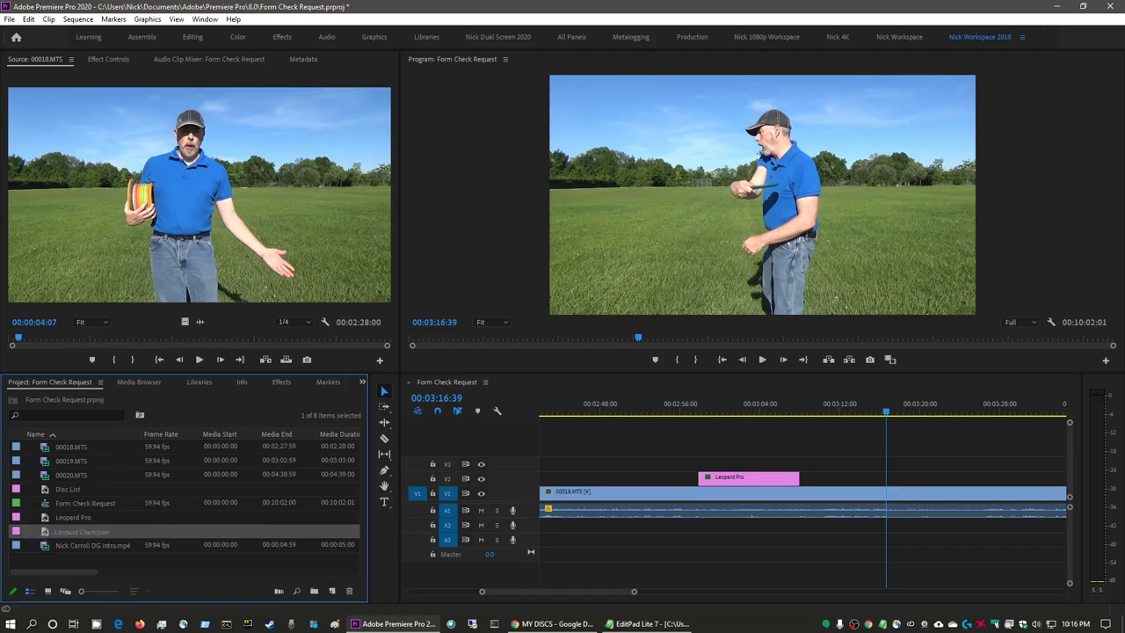
Select the '169g Leopard Champion' line in the EditPad Lite disc notes, then return to Premiere.
key("alt+Tab")
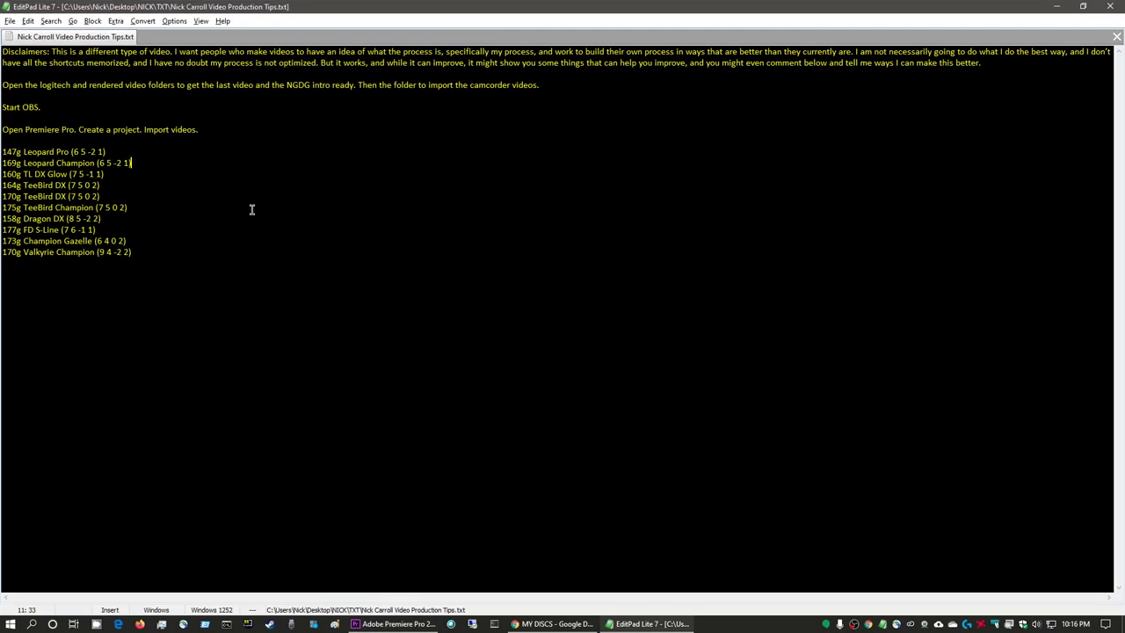
left_click_drag(132, 164, 3, 164)
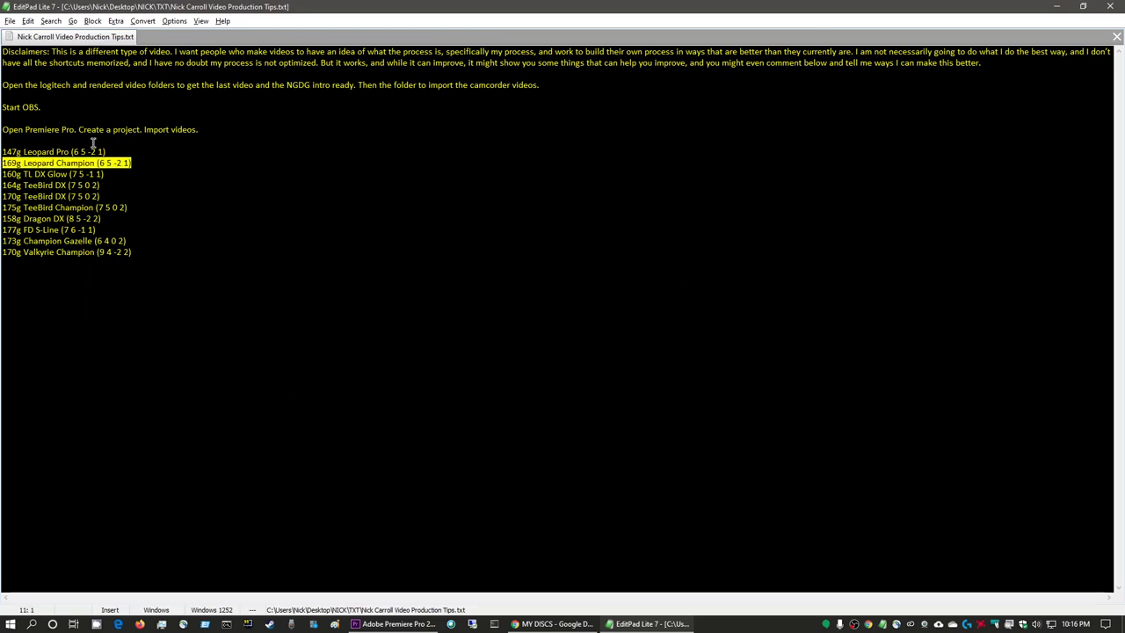
left_click_drag(338, 12, 481, 200)
key("alt+Tab")
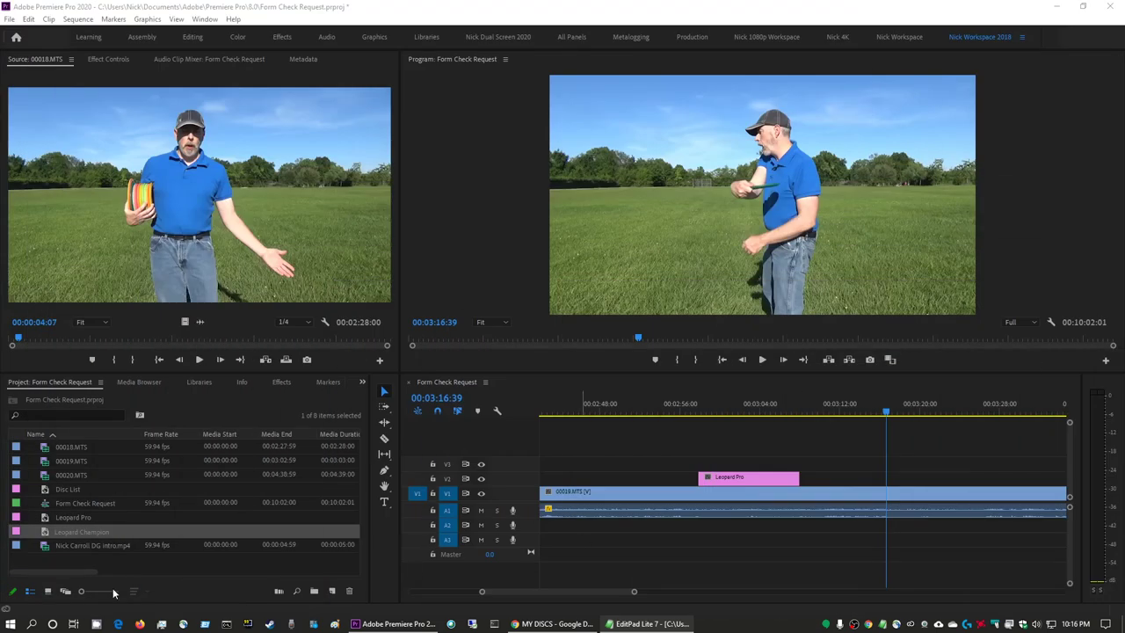
Open the Leopard Champion title from the Project panel in the Legacy Titler.
left_click(47, 533)
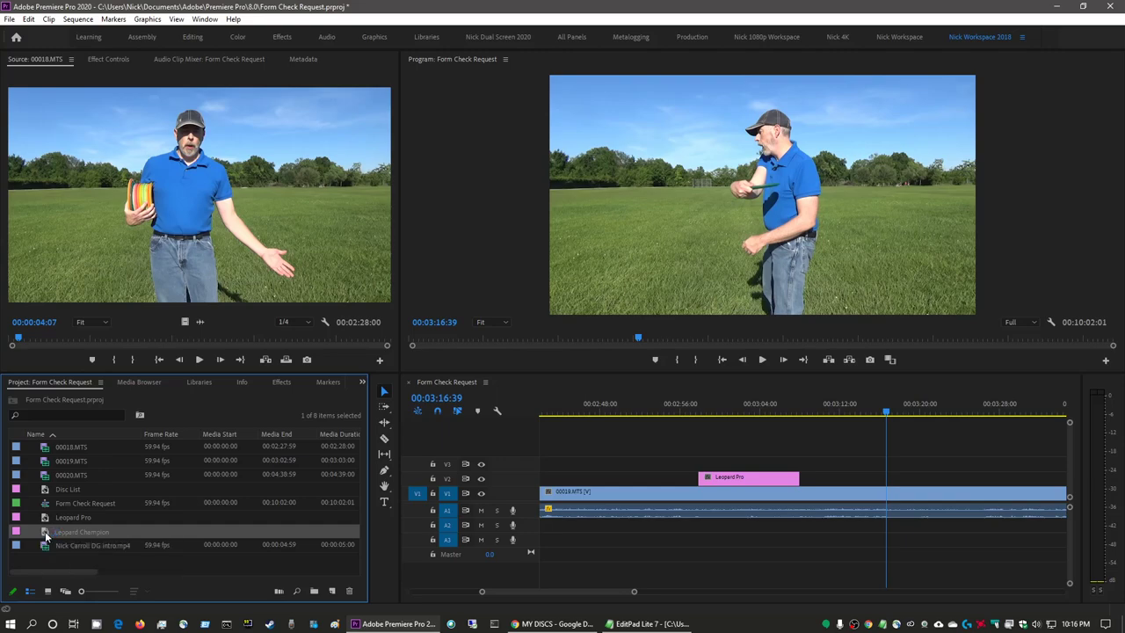
double_click(45, 531)
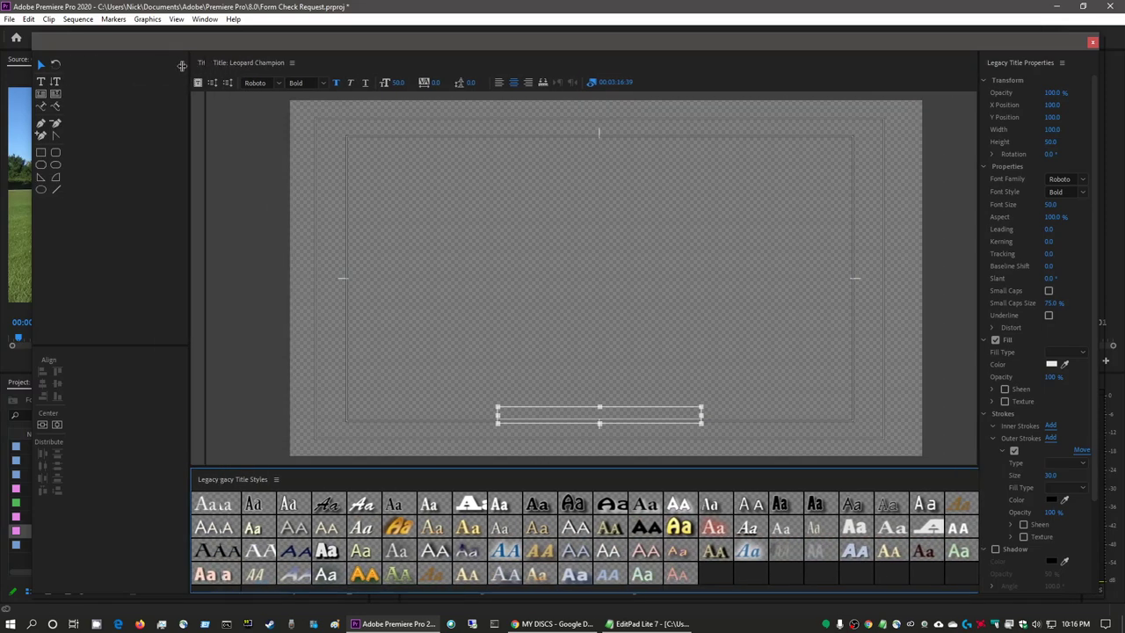
Replace the caption with '169g Leopard Champion (6 5 -2 1)', deselect it, and close the Titler.
left_click_drag(182, 66, 75, 68)
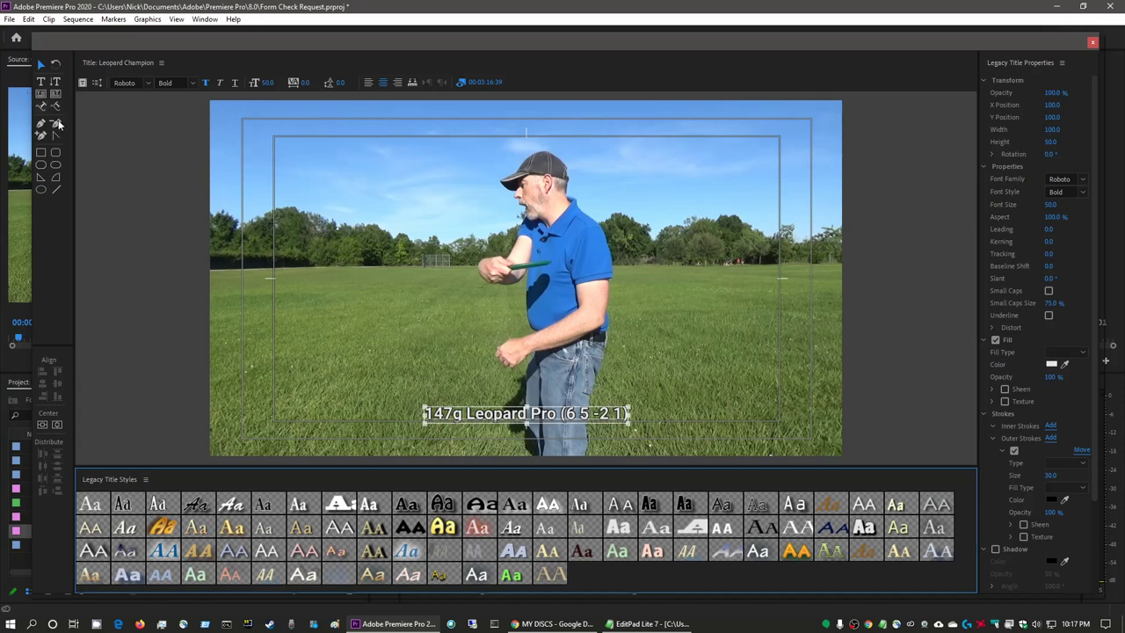
left_click(44, 82)
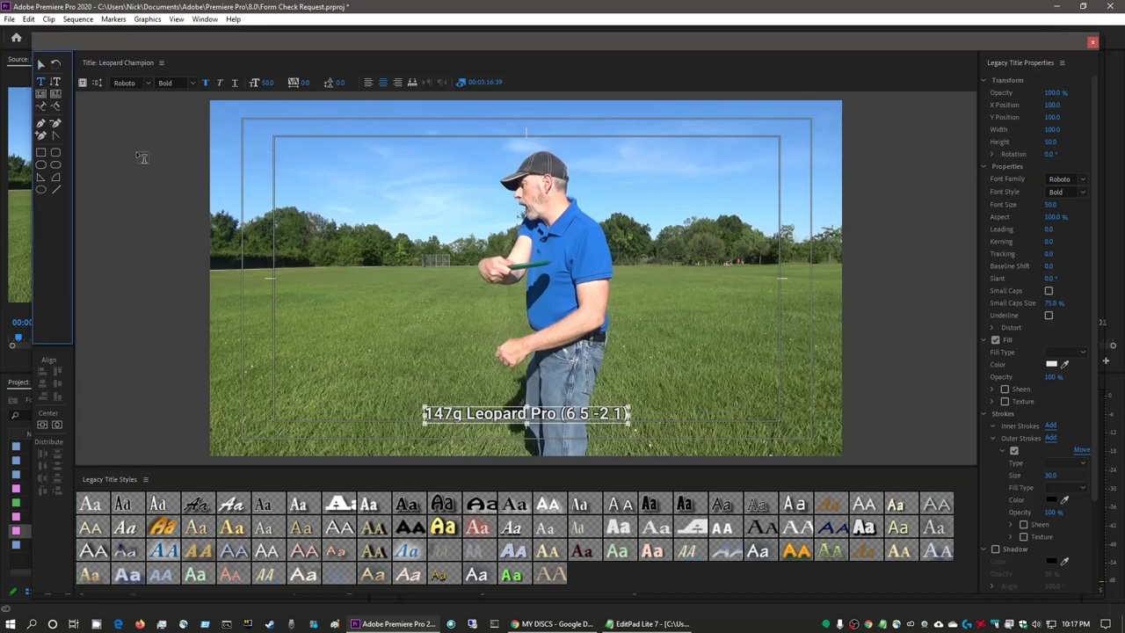
left_click(566, 415)
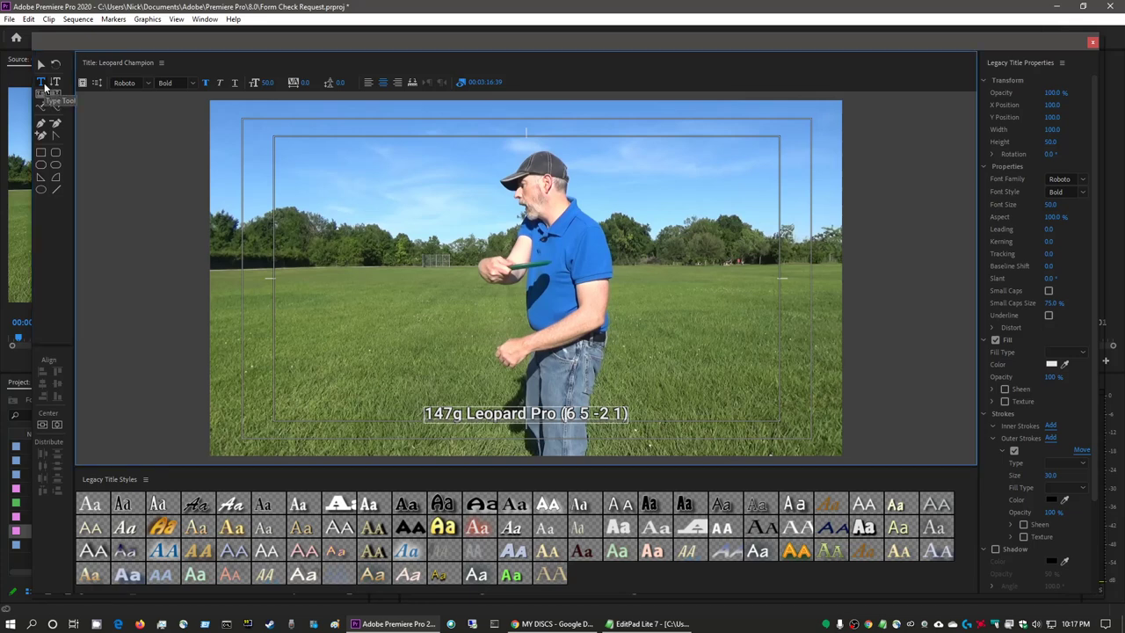
left_click(571, 428)
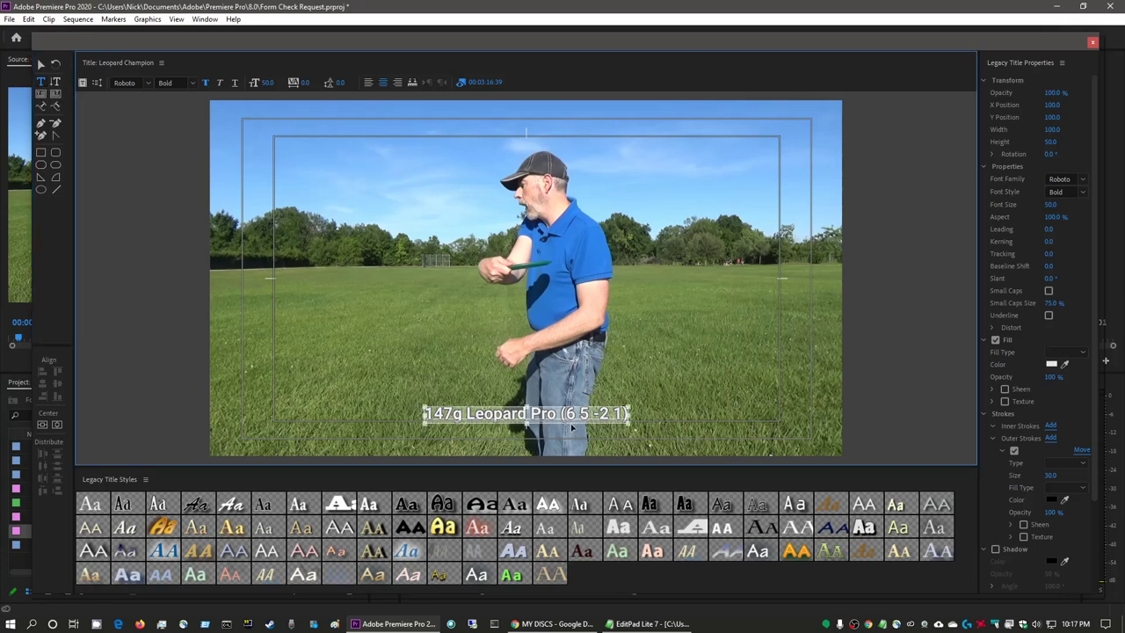
key("ctrl+z")
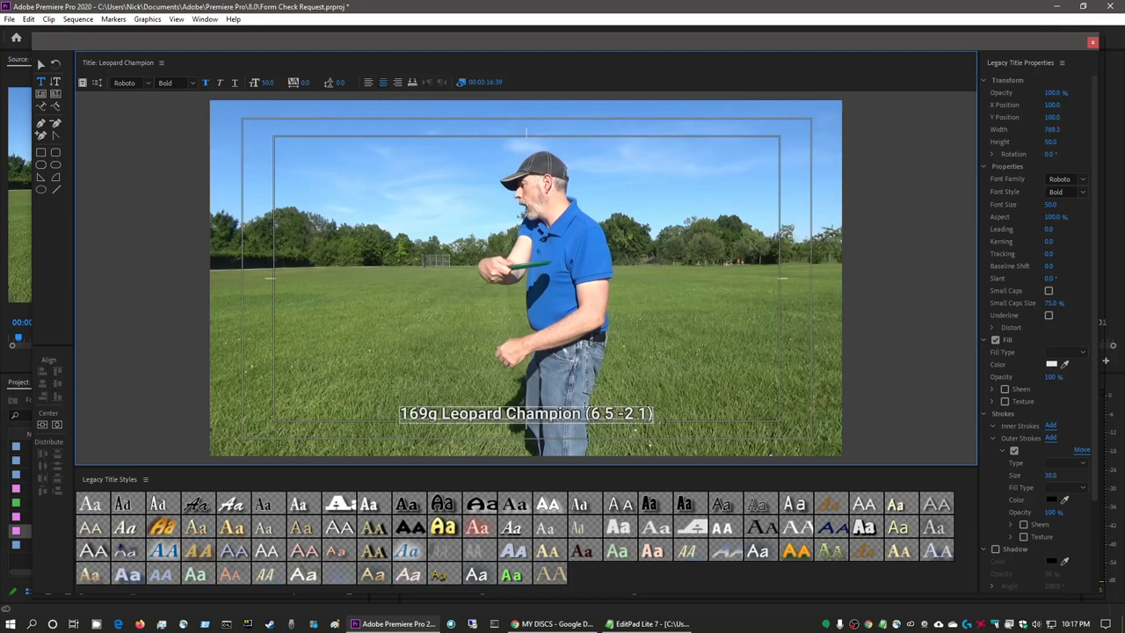
left_click(42, 64)
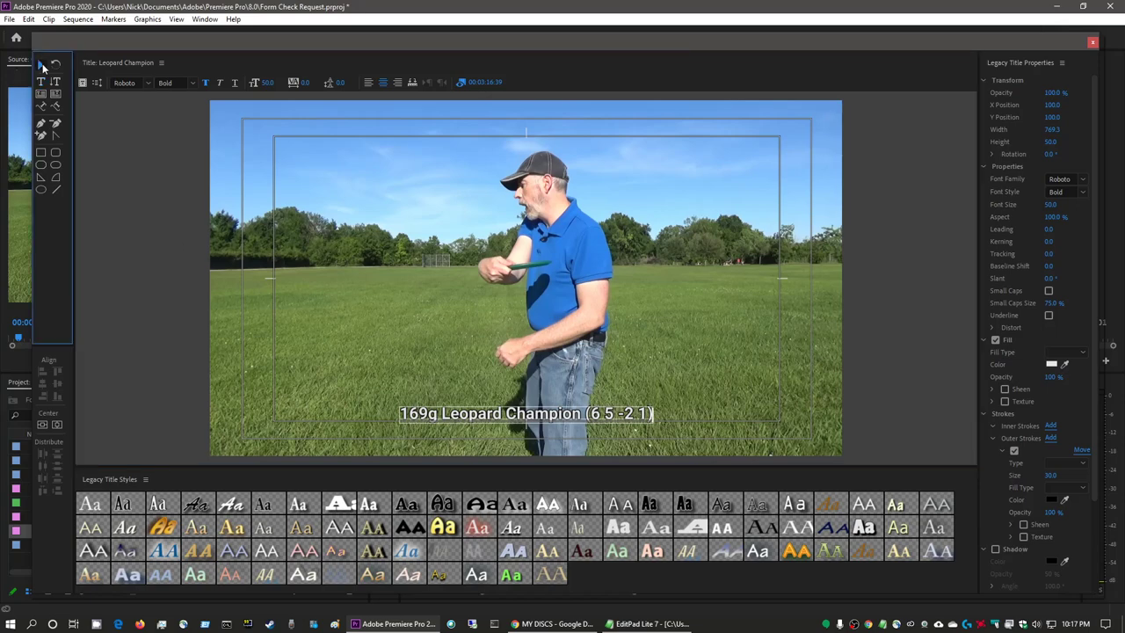
left_click(492, 281)
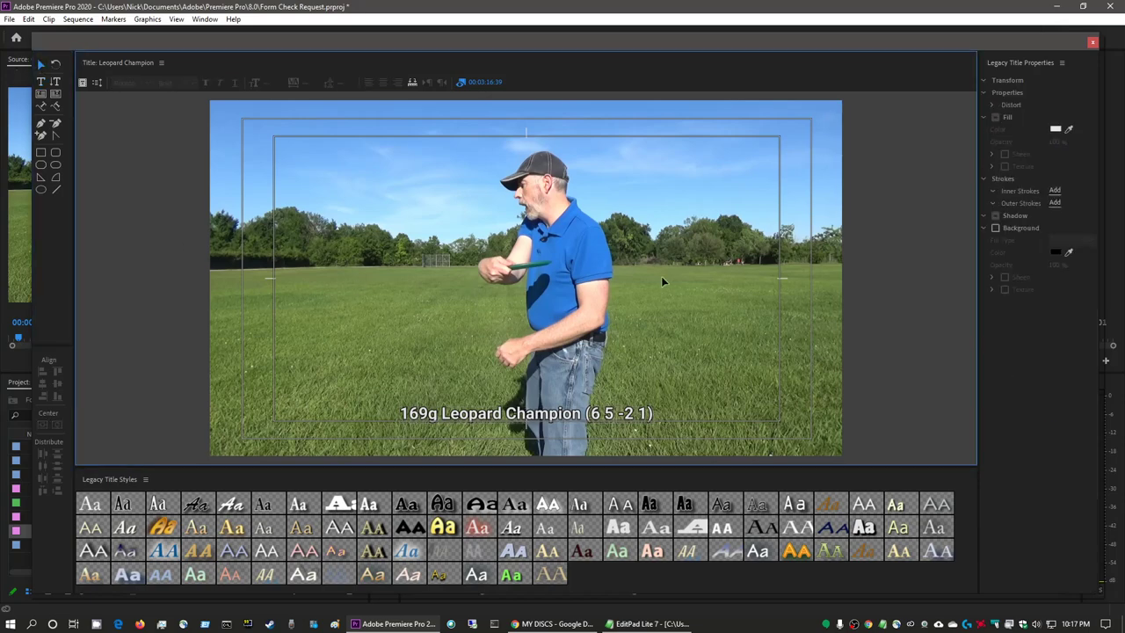
left_click(1095, 44)
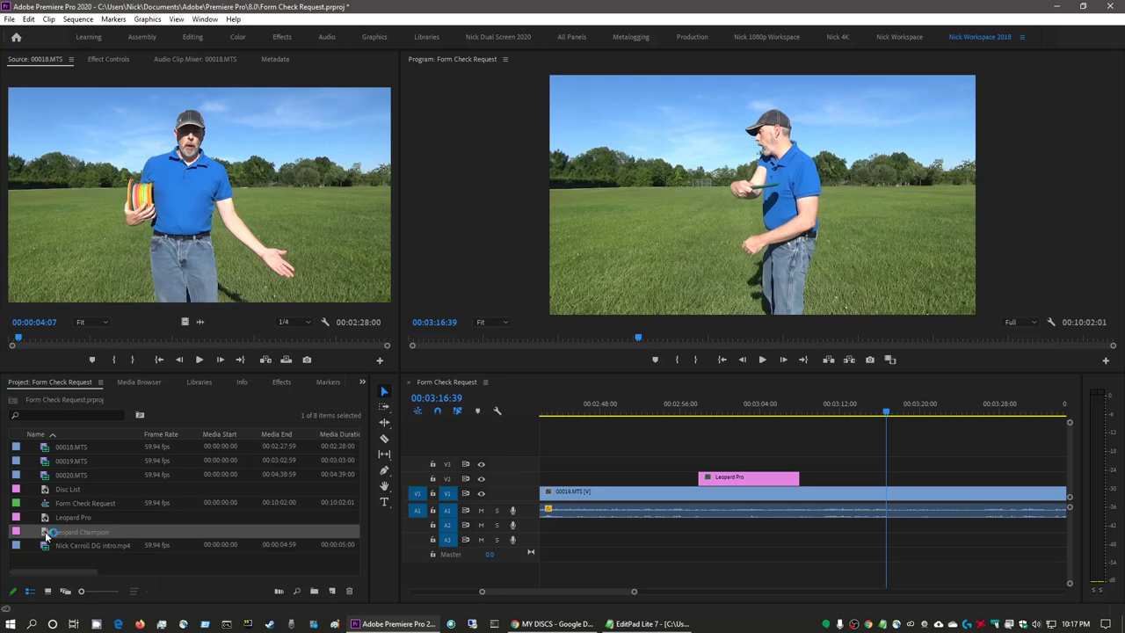
Drop Leopard Champion onto V2 at about 00:03:16, preview it, and extend it to about 00:03:25.
left_click_drag(48, 533, 888, 483)
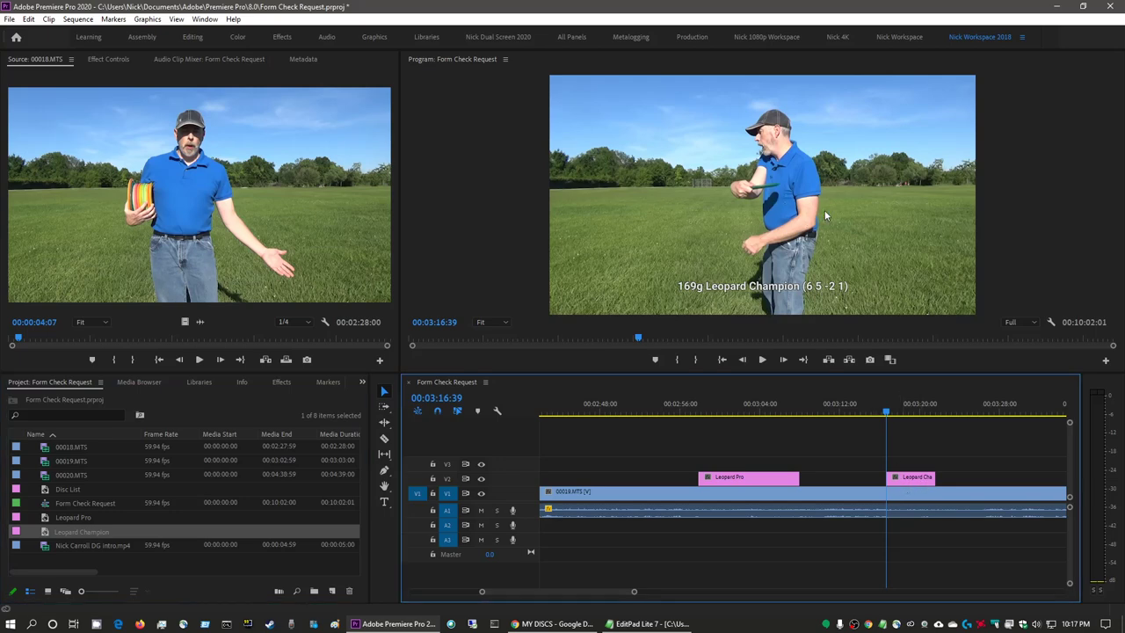
key("grave")
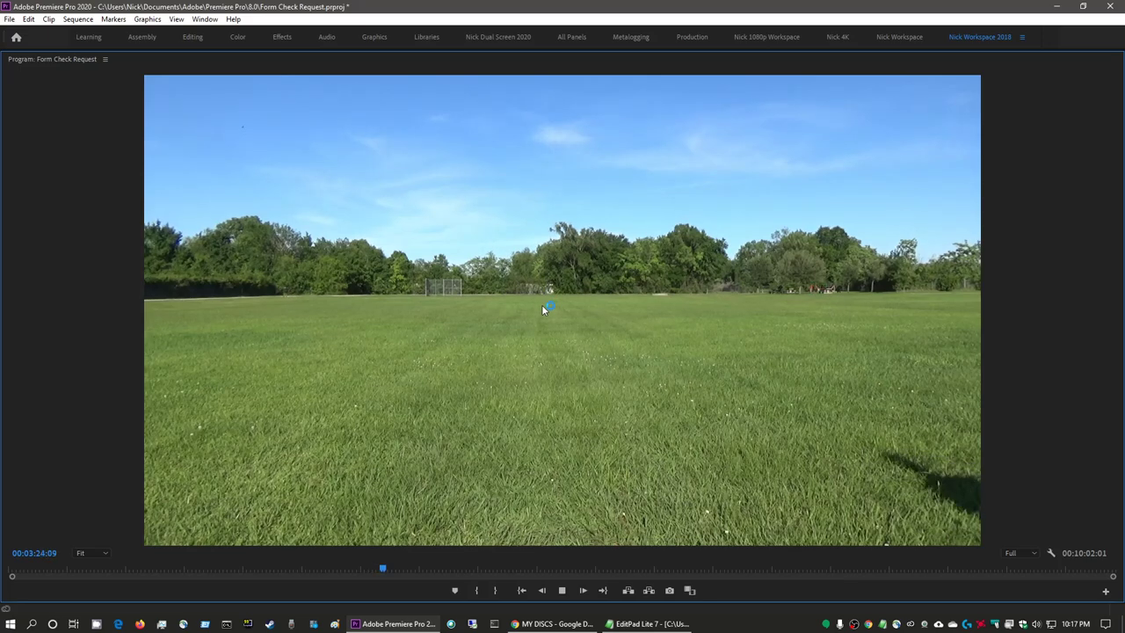
key("space")
key("grave")
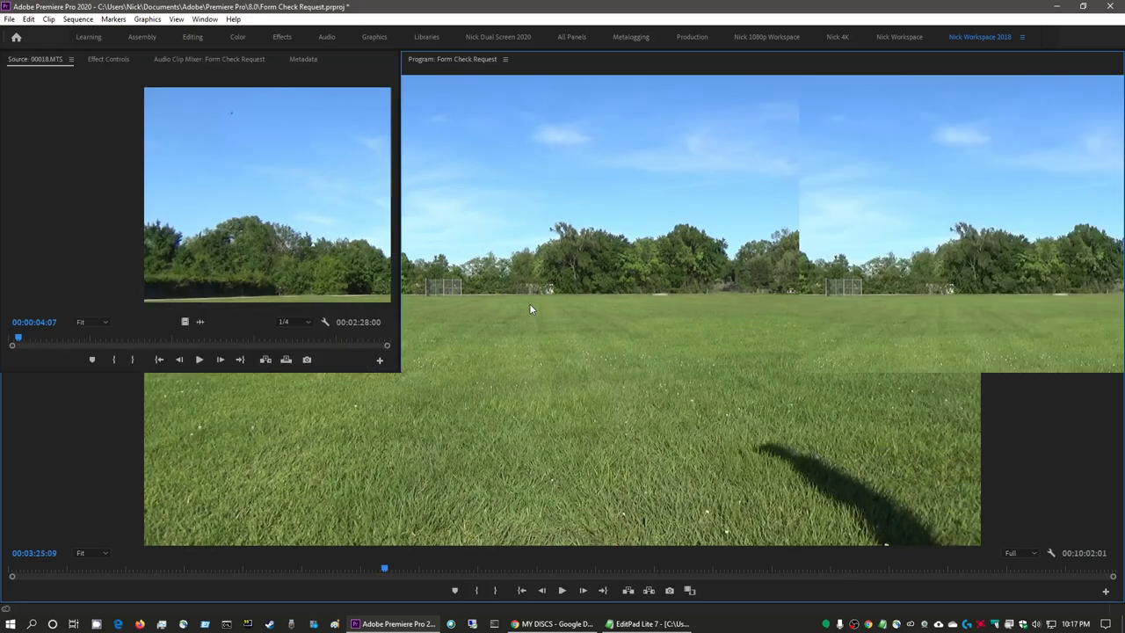
left_click_drag(934, 477, 970, 477)
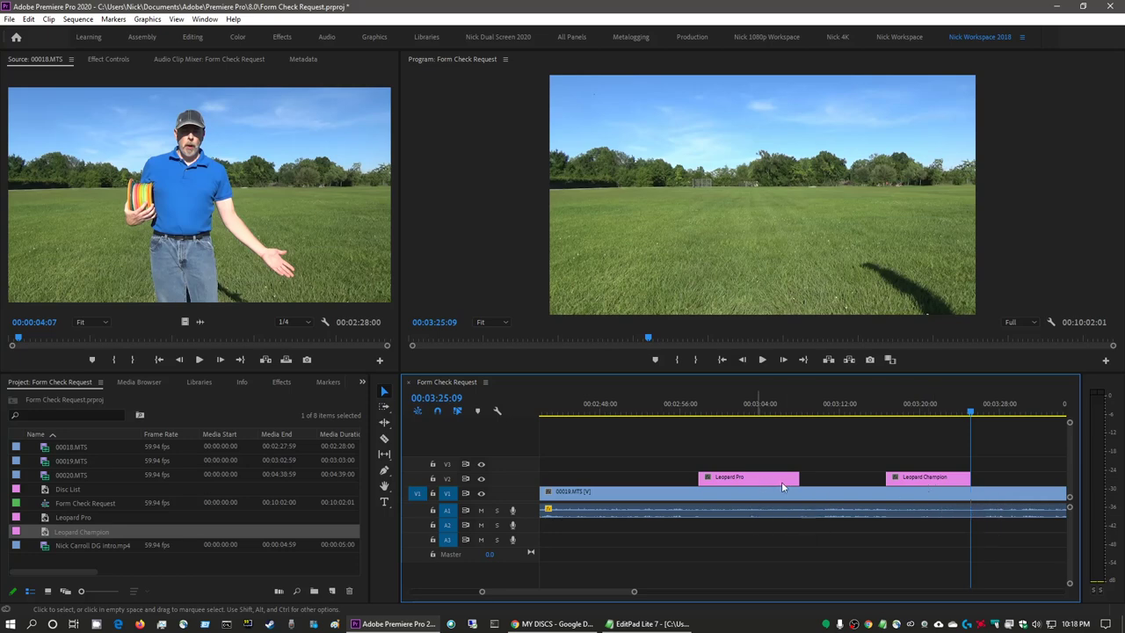
Save the project and play the sequence until the next disc appears.
scroll(976, 473, "down", 3)
key("ctrl+s")
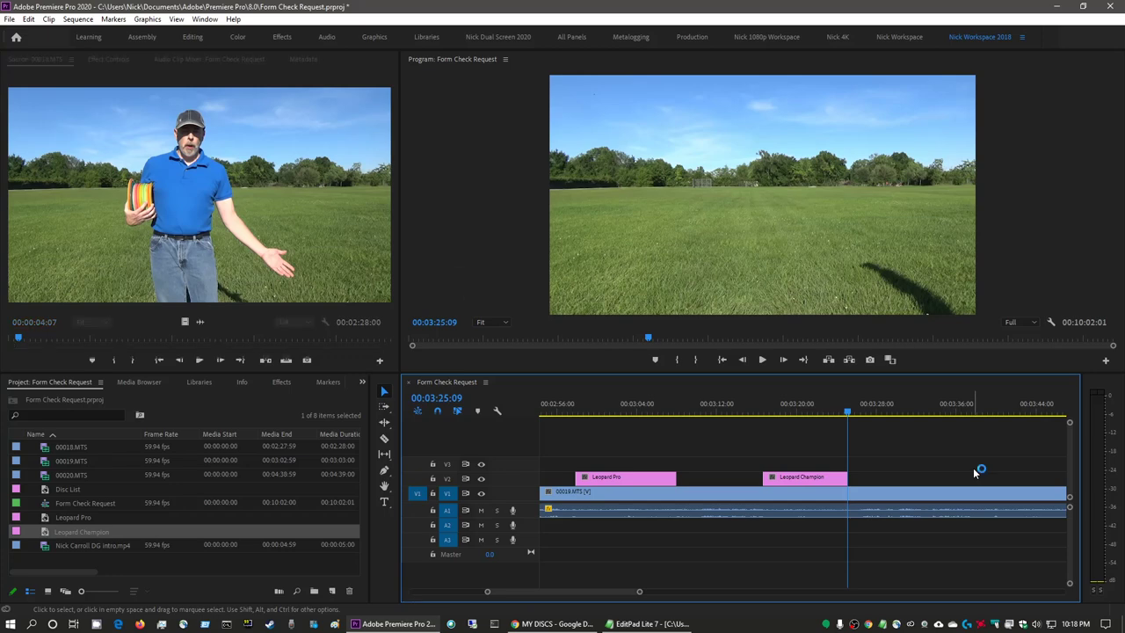
key("space")
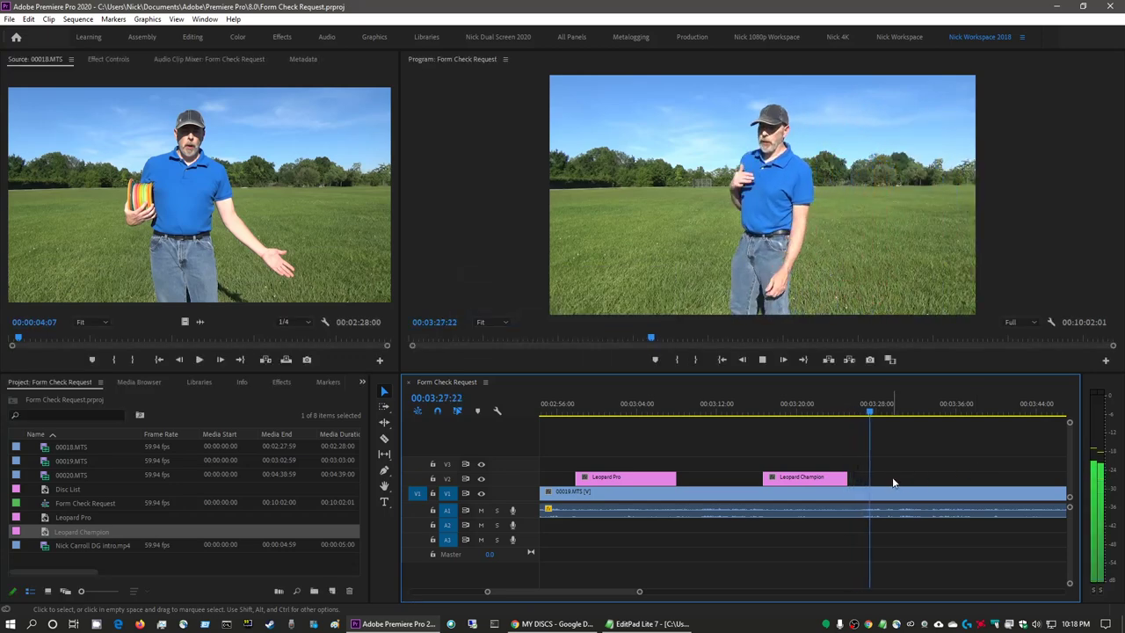
scroll(950, 459, "down", 3)
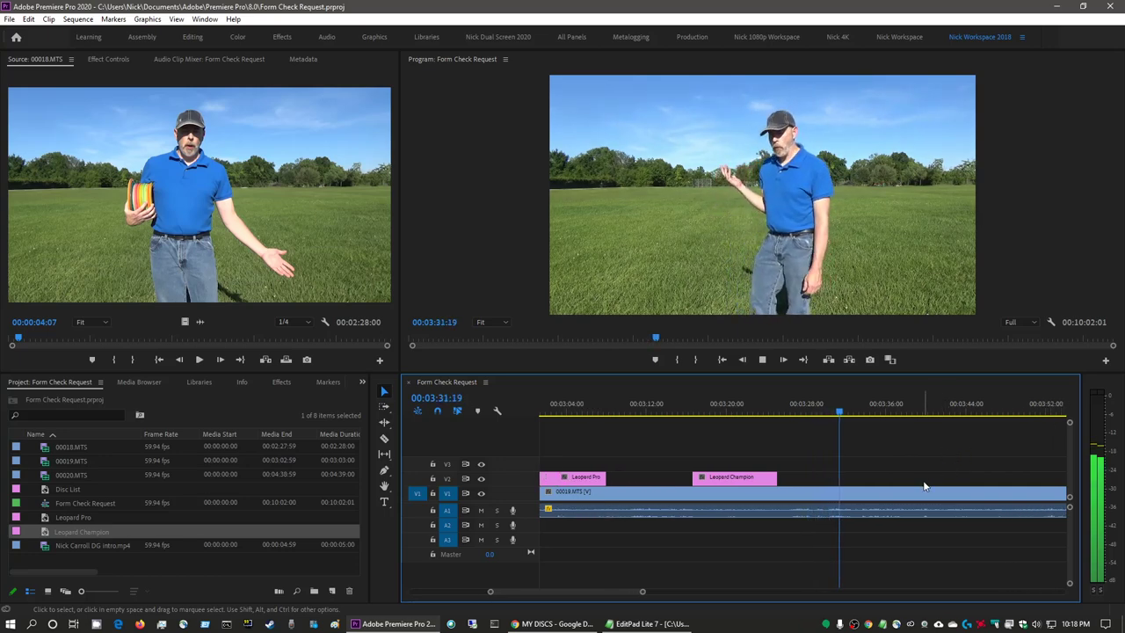
scroll(927, 484, "down", 2)
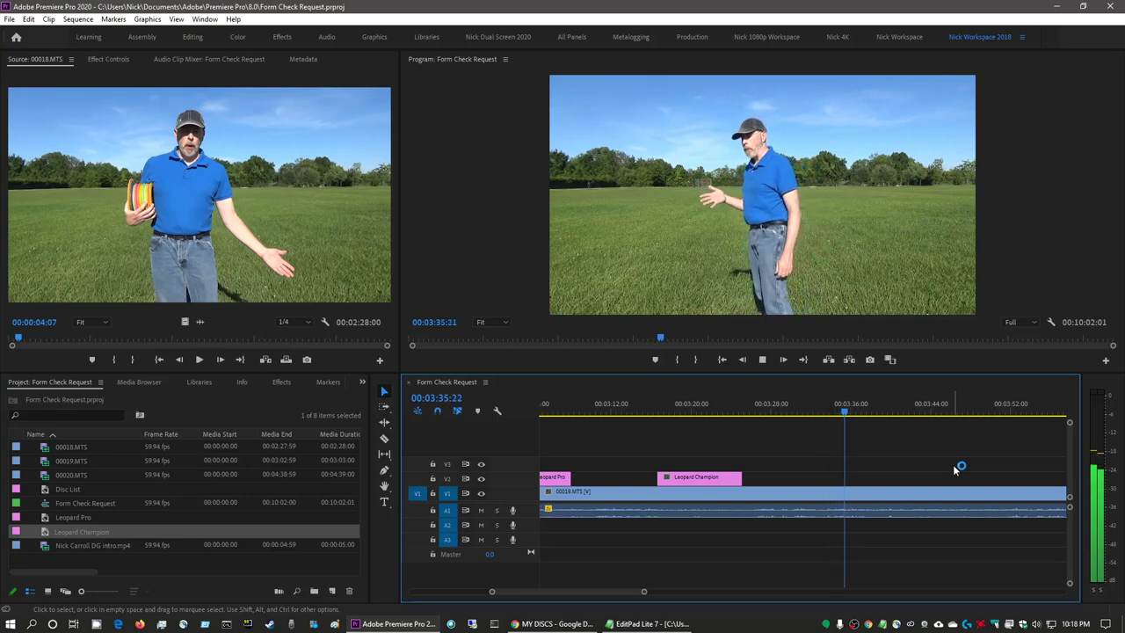
scroll(953, 465, "down", 4)
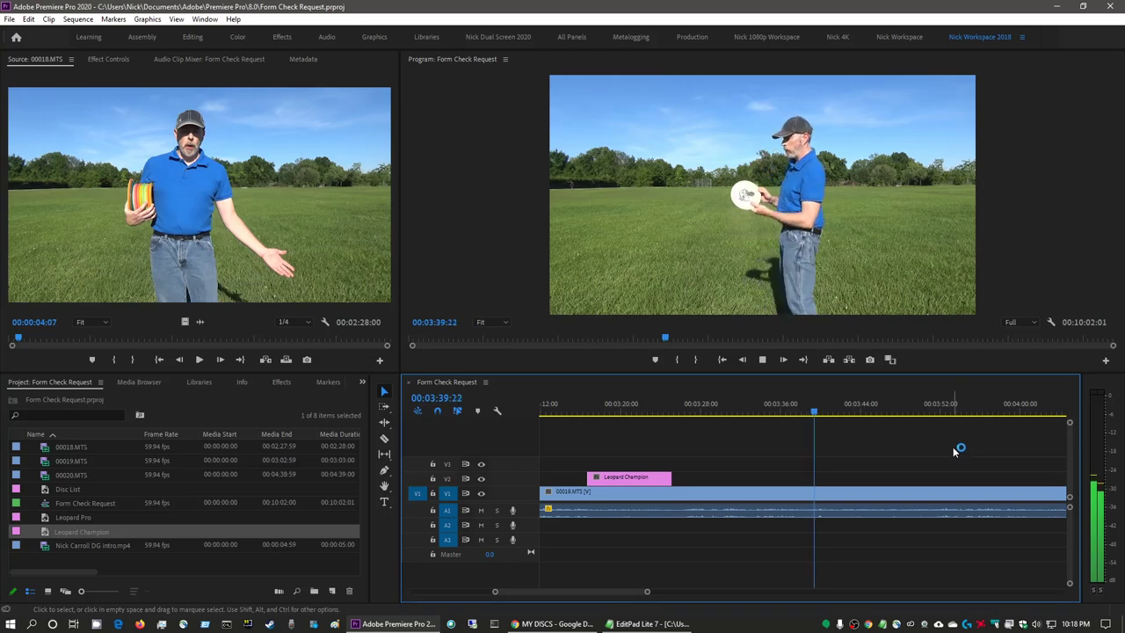
key("space")
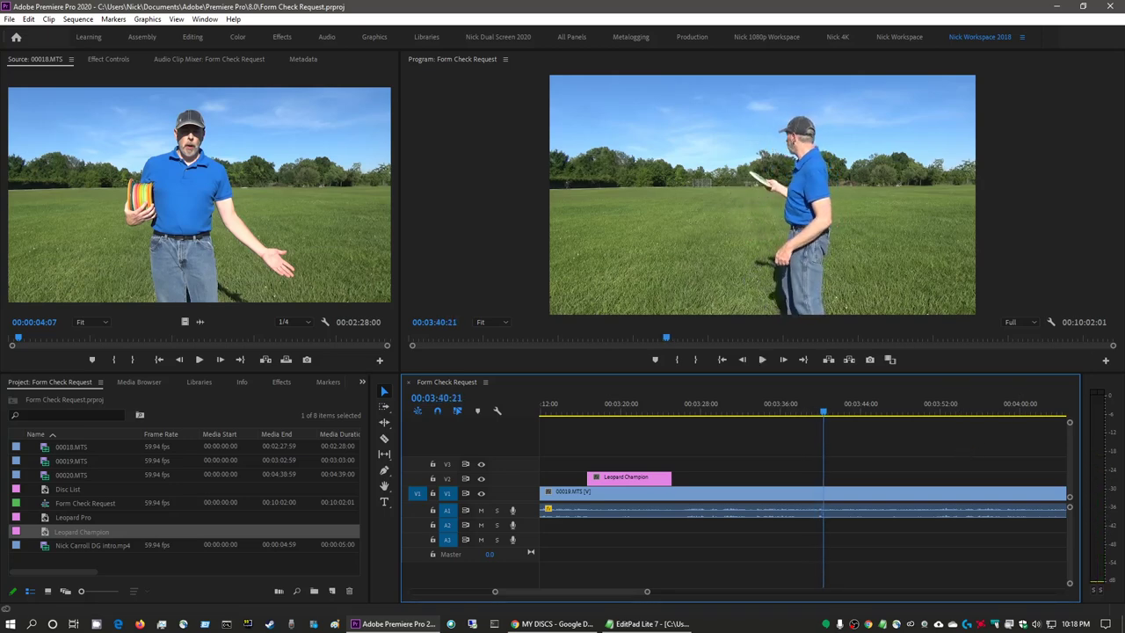
Zoom the timeline in and park the playhead at 00:03:40:05.
key("alt+Tab")
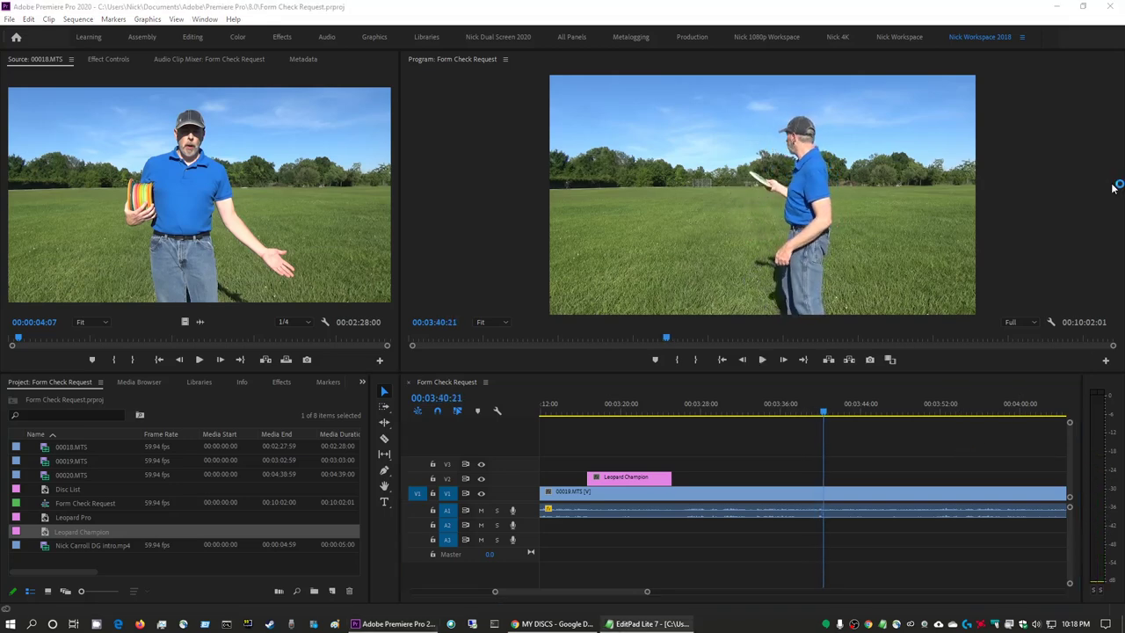
left_click(834, 202)
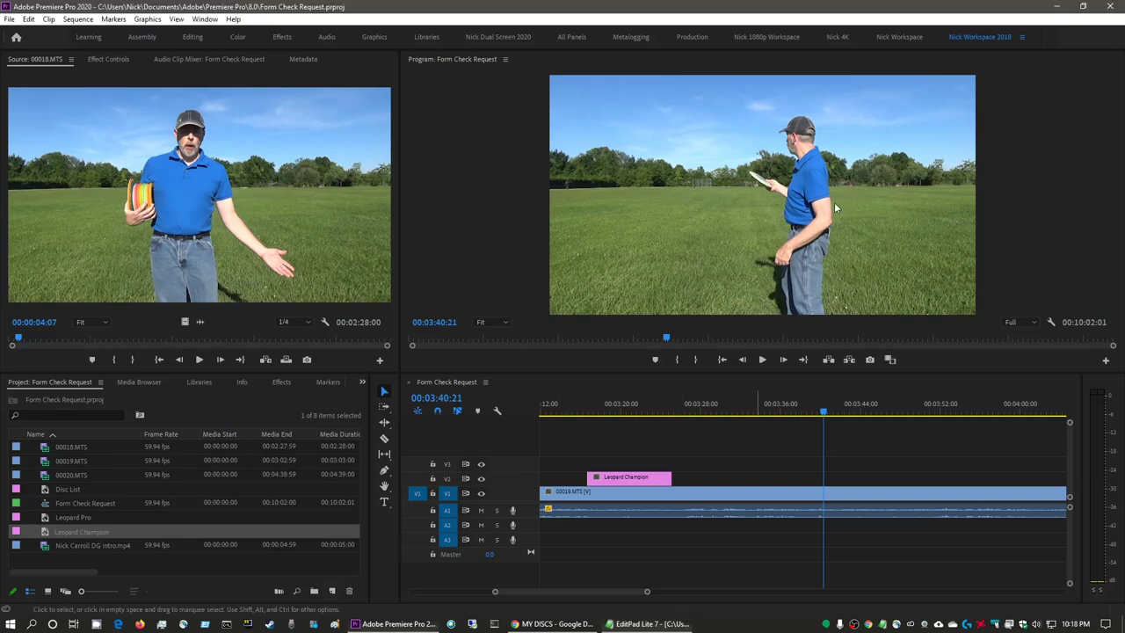
left_click(825, 418)
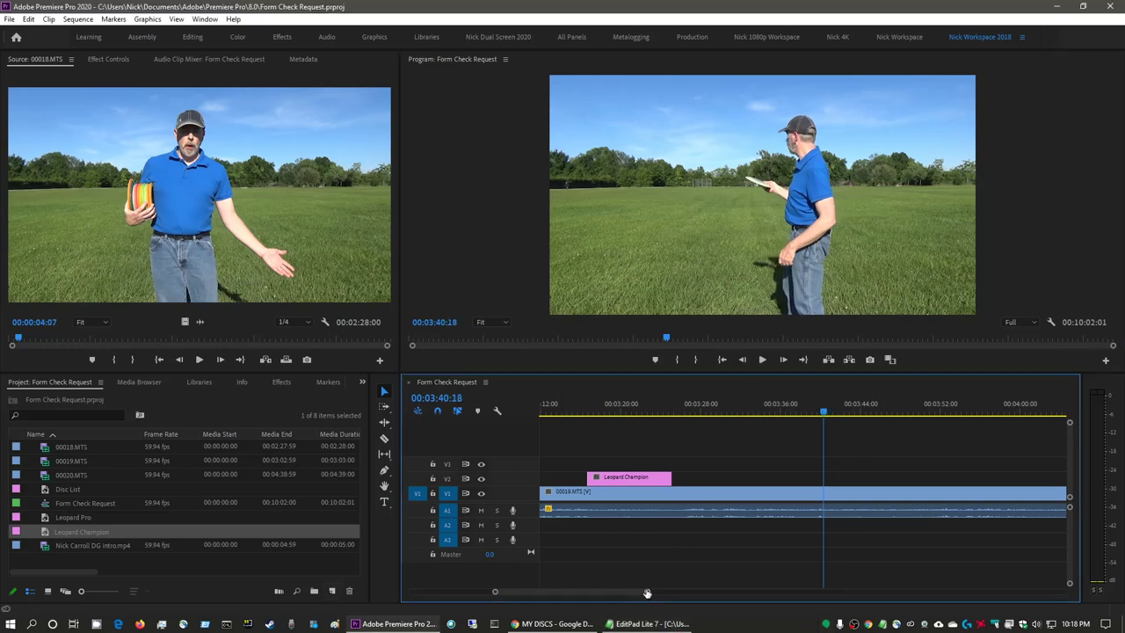
left_click_drag(647, 594, 606, 593)
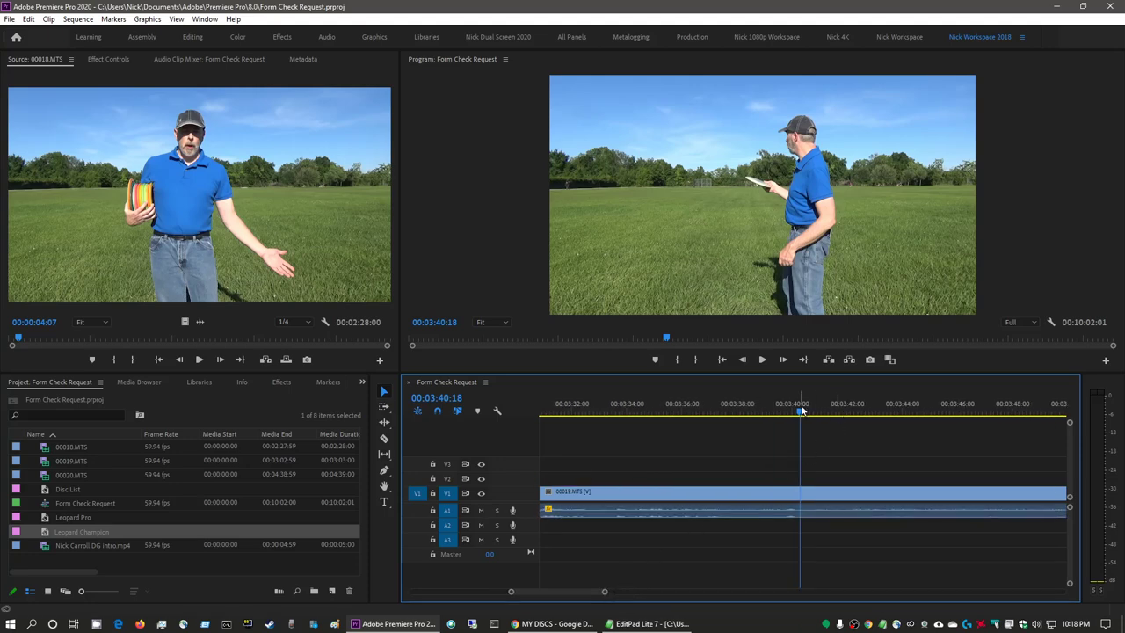
left_click_drag(800, 414, 794, 410)
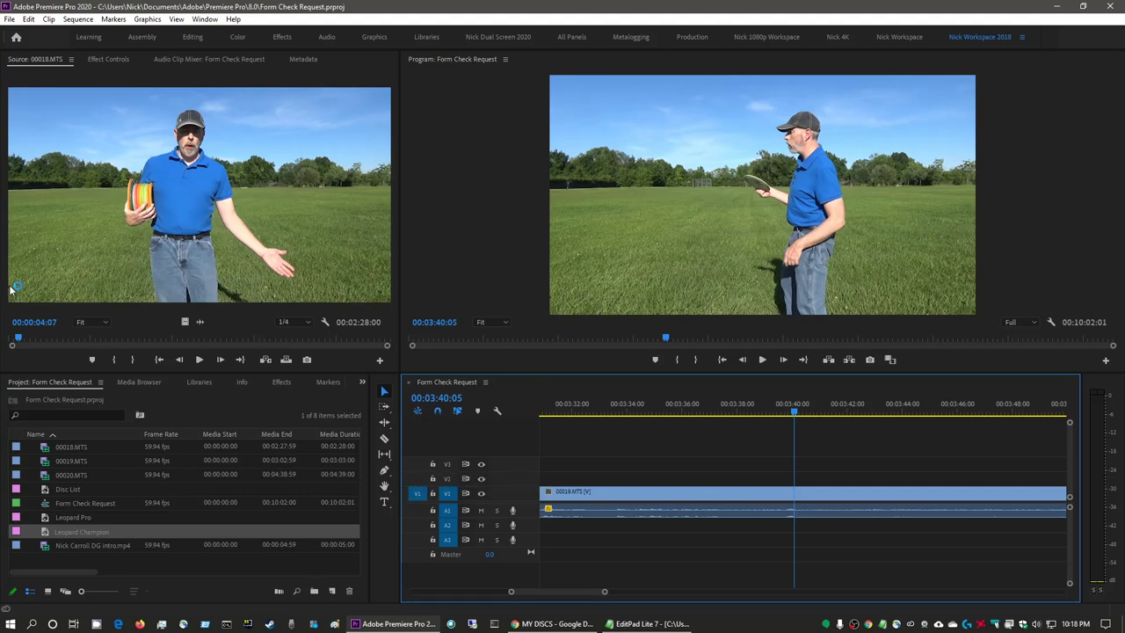
Duplicate Leopard Champion in the Project panel and name the copy 'TL DX Glow'.
right_click(49, 532)
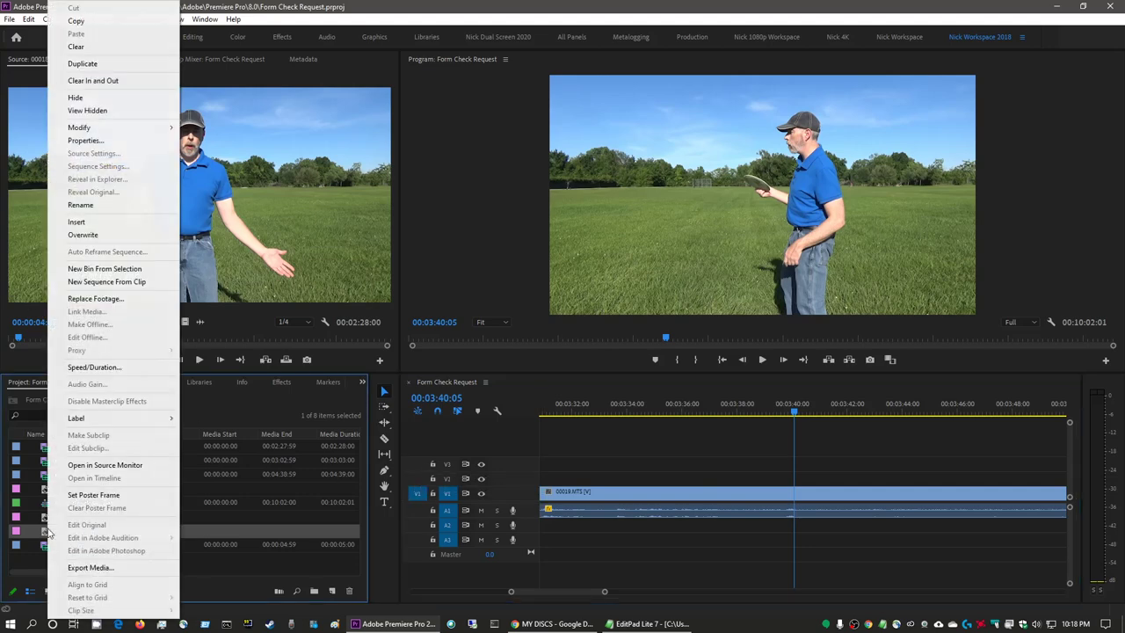
left_click(97, 66)
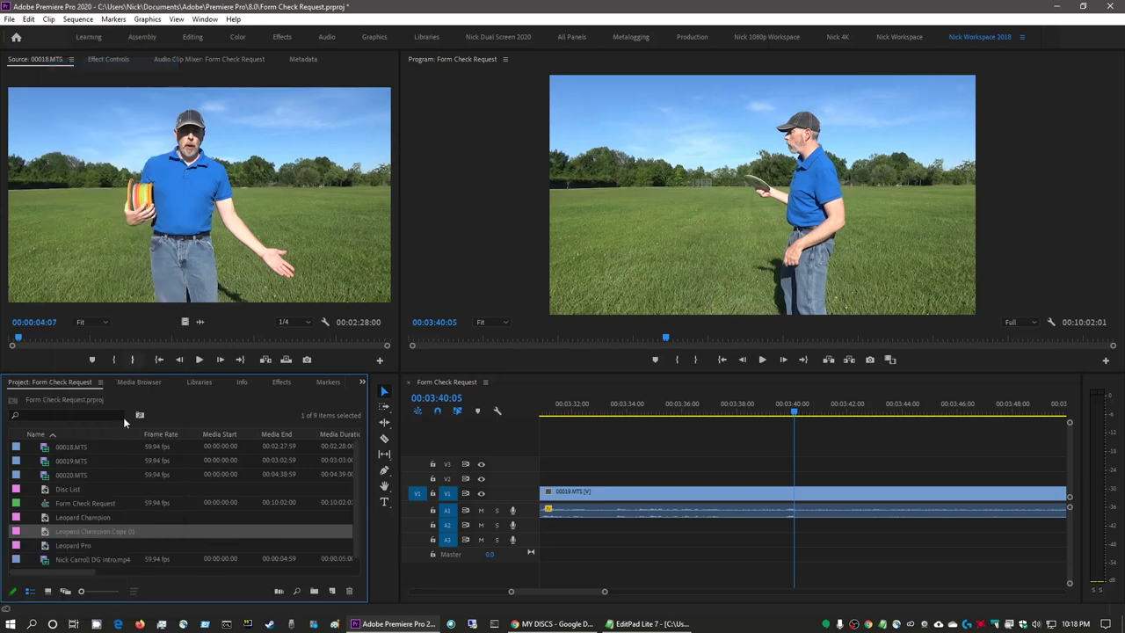
left_click(70, 533)
type("TL")
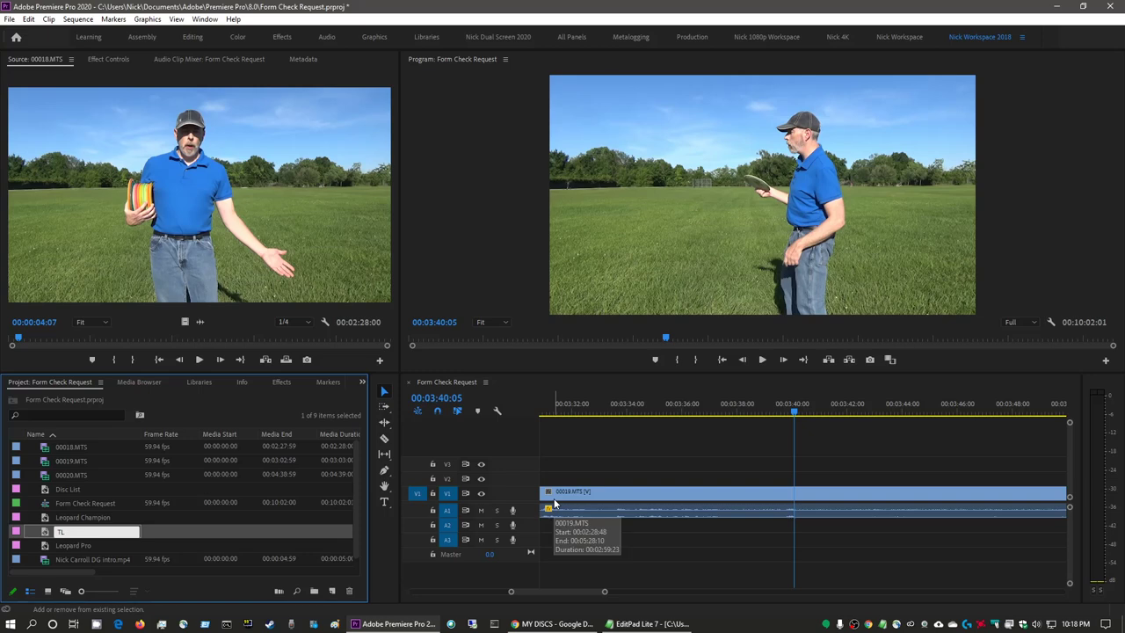
type(" DK")
key("BackSpace")
type("X")
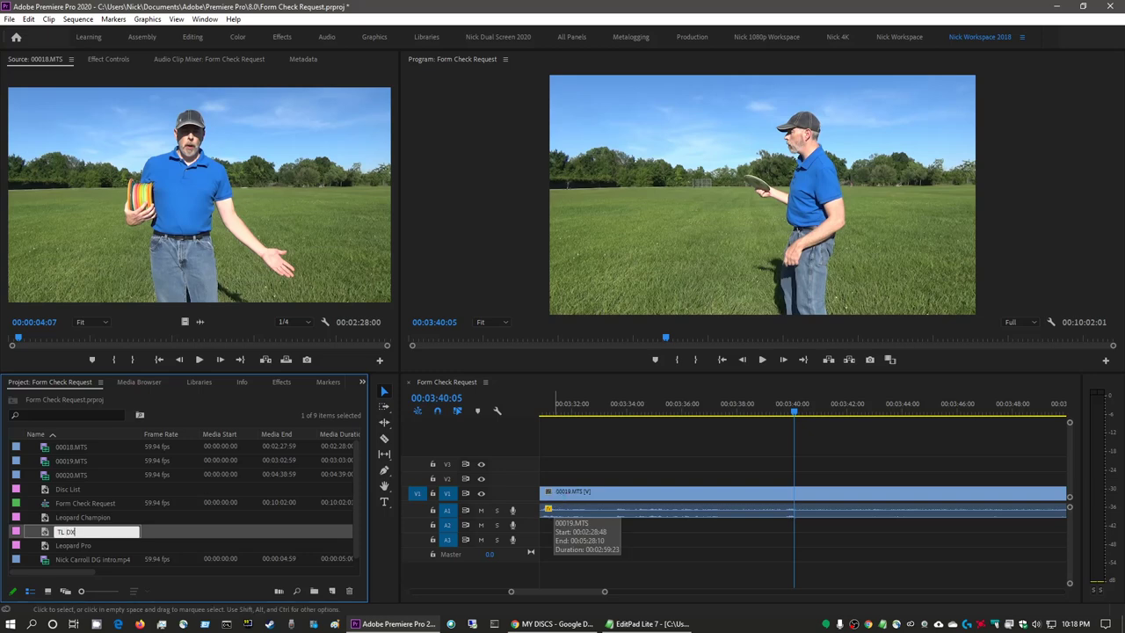
type(" Glow")
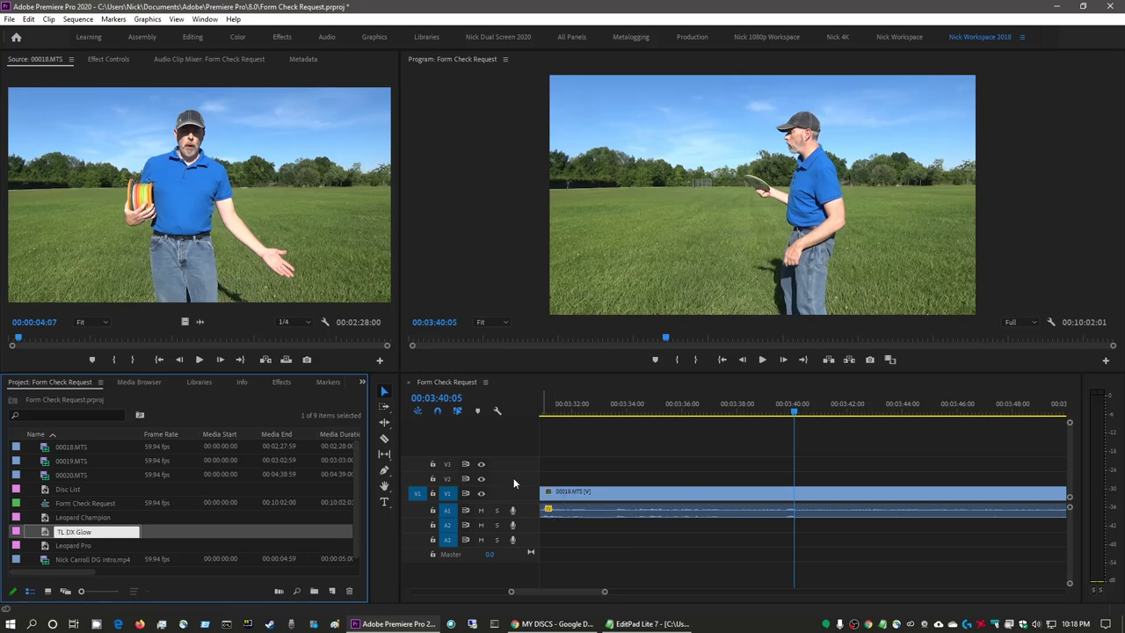
key("Return")
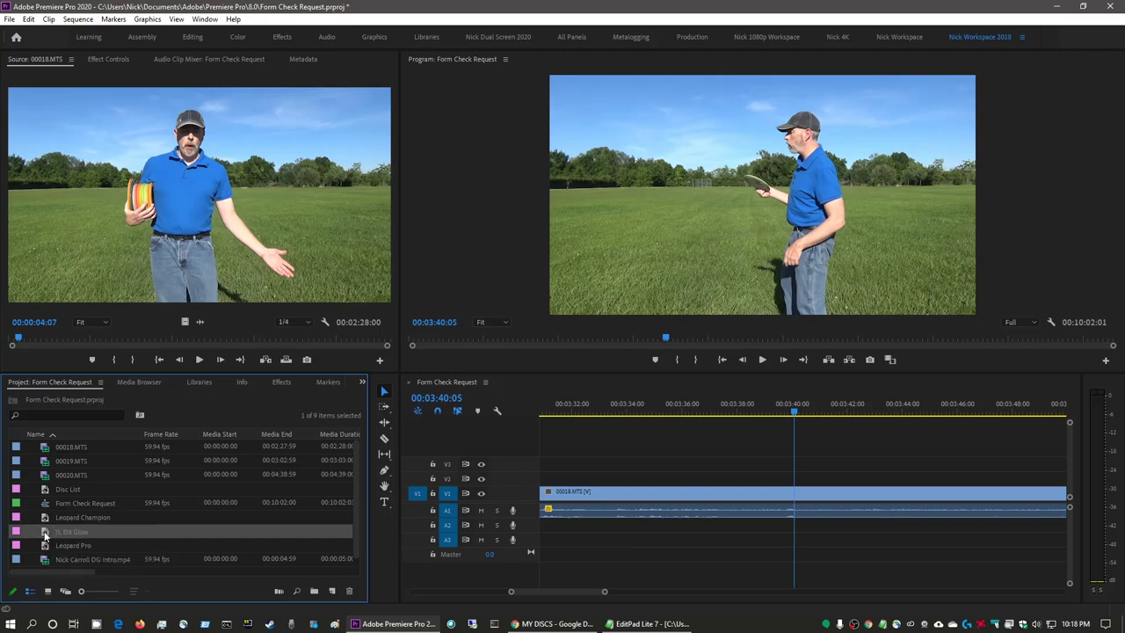
In the TL DX Glow title, paste '160g TL DX Glow (7 5 -1 1)' over the caption and deselect it.
double_click(62, 532)
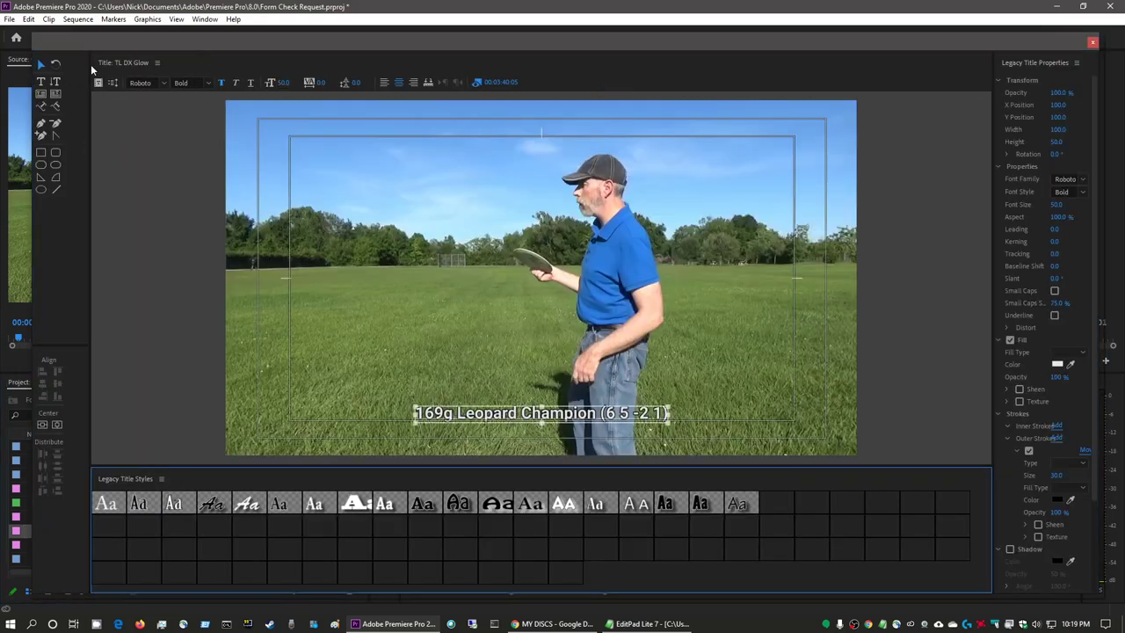
left_click_drag(90, 56, 76, 56)
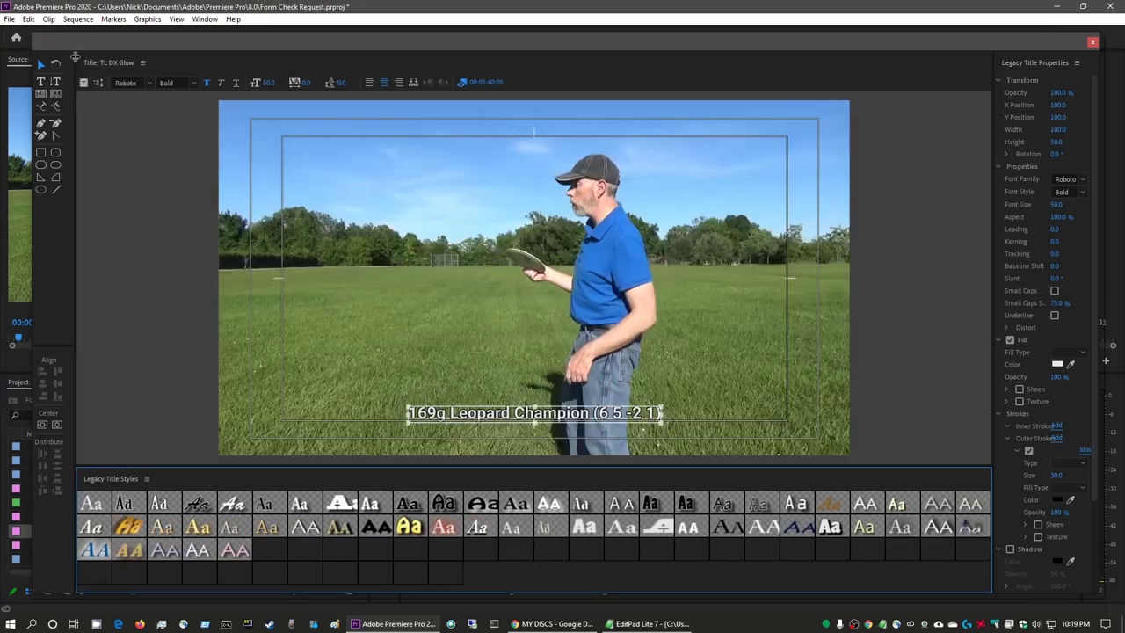
left_click(41, 83)
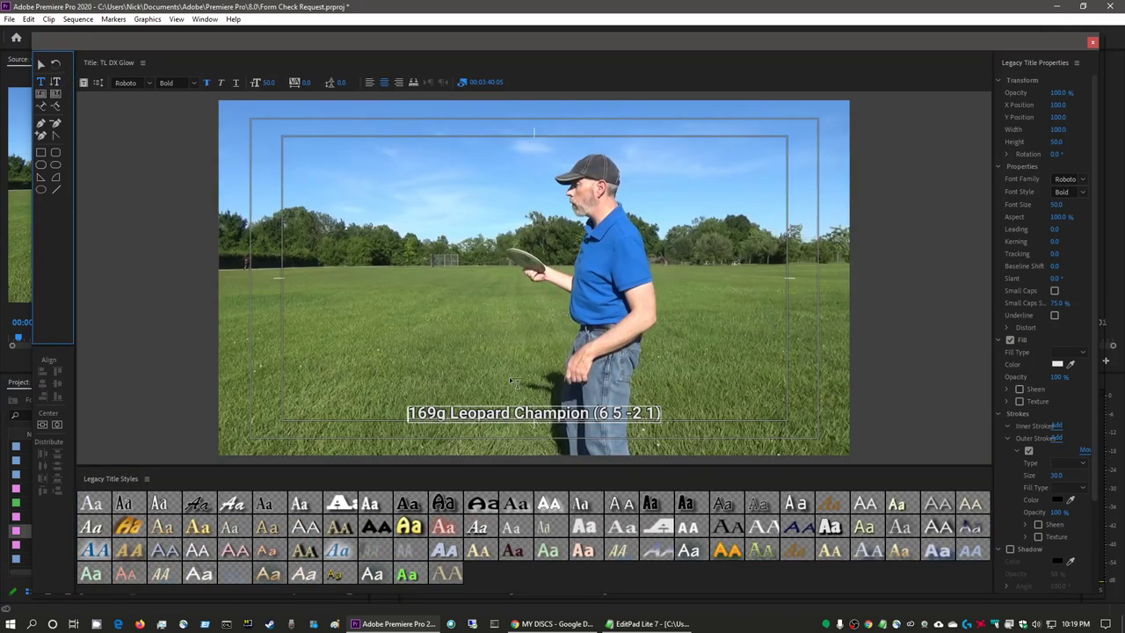
left_click(514, 413)
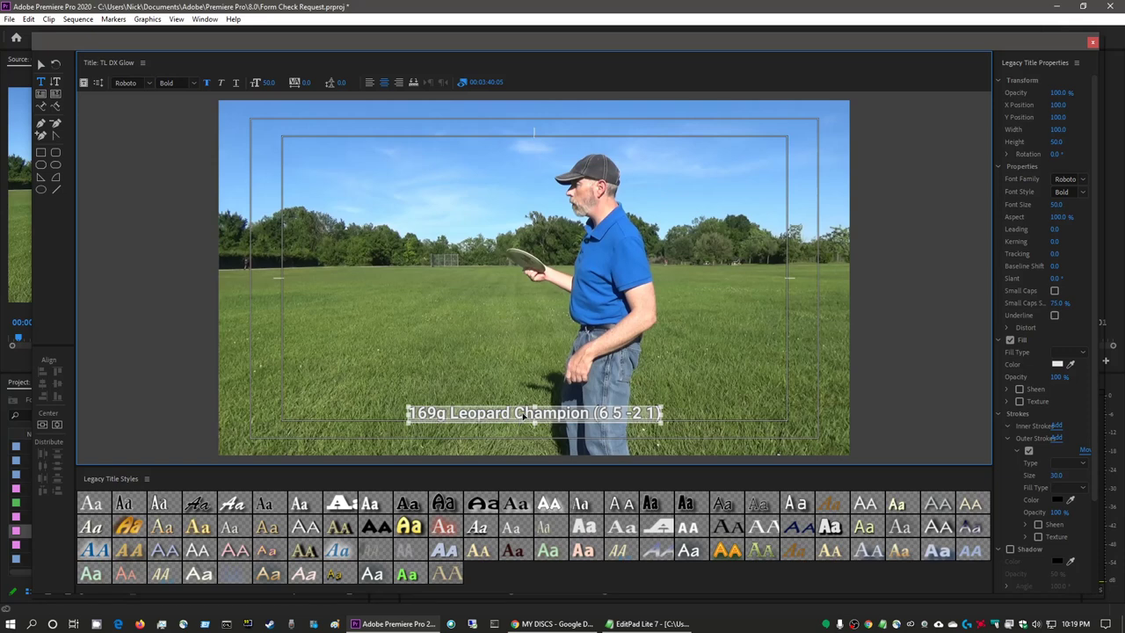
type("160g TL DX Glow (7 5 -1 1)")
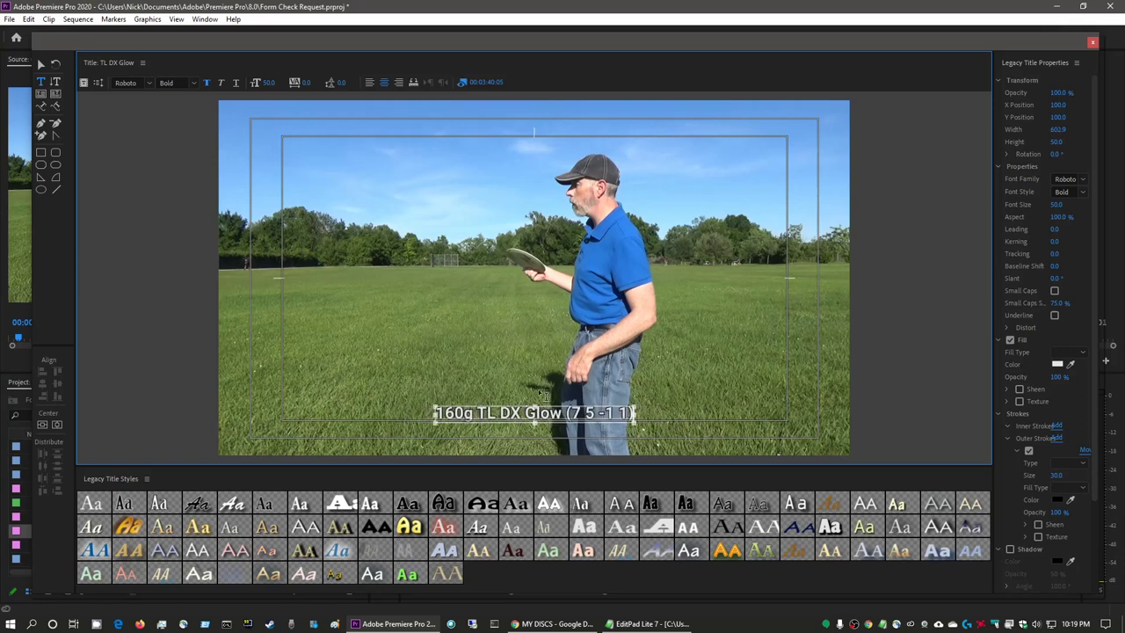
left_click(41, 65)
left_click(484, 281)
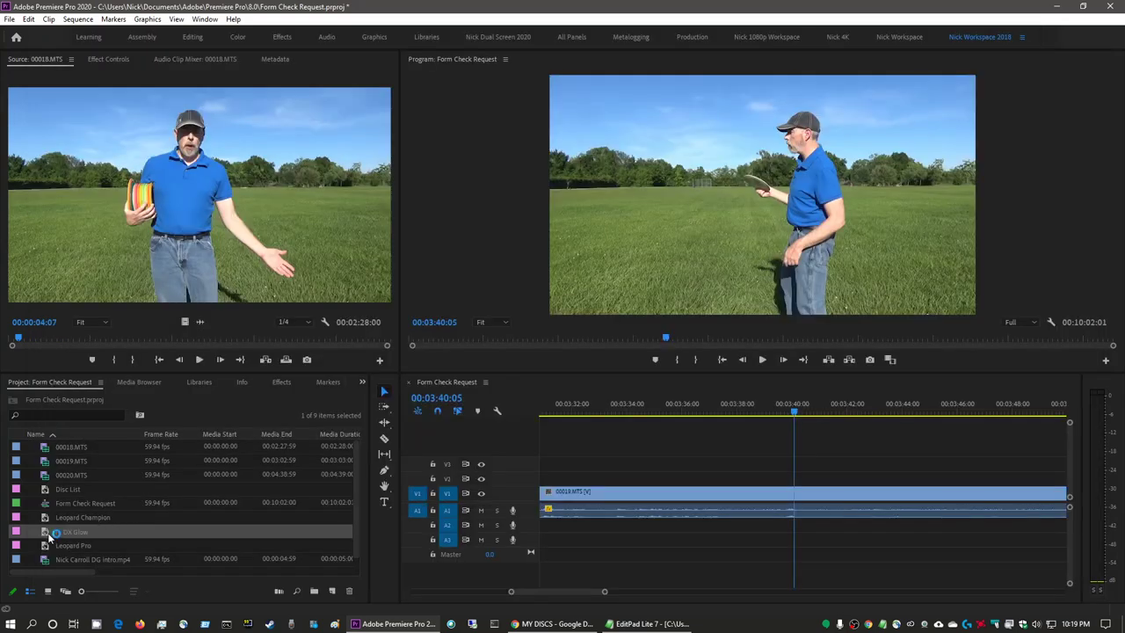
Drop TL DX Glow onto V2 at 03:40, save, and preview it full-screen until the caption ends.
left_click_drag(46, 530, 793, 479)
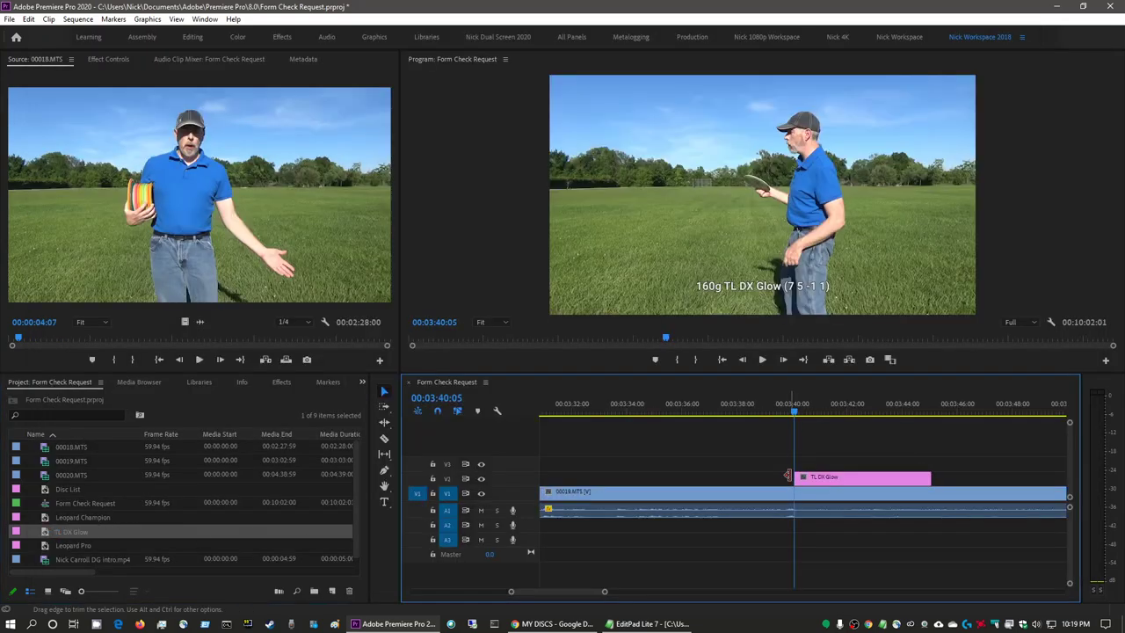
key("ctrl+s")
key("grave")
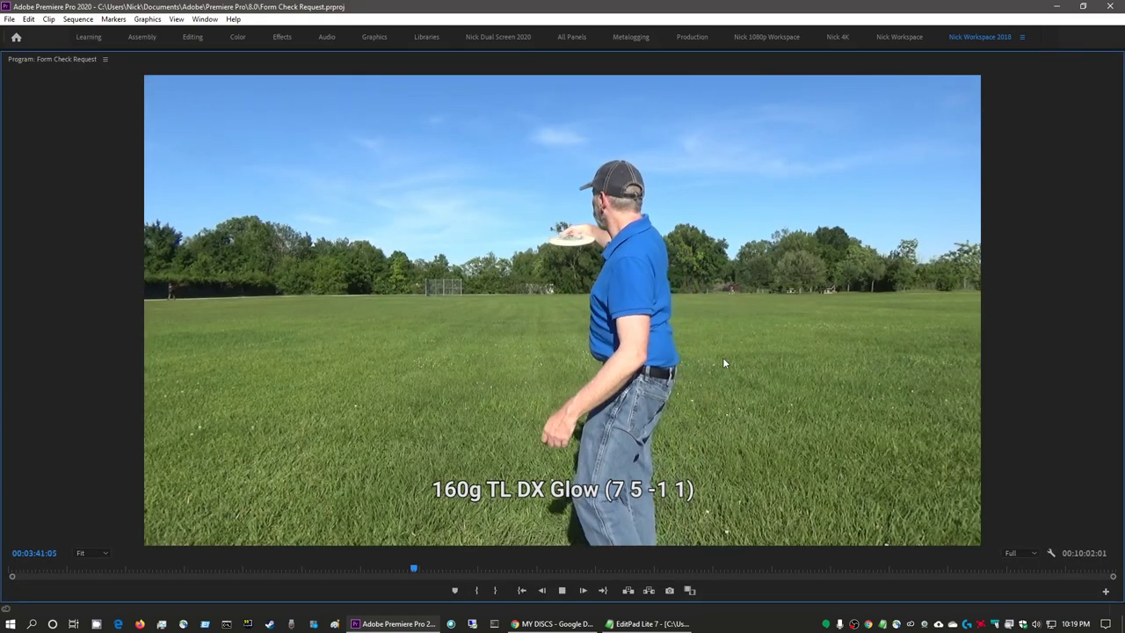
key("space")
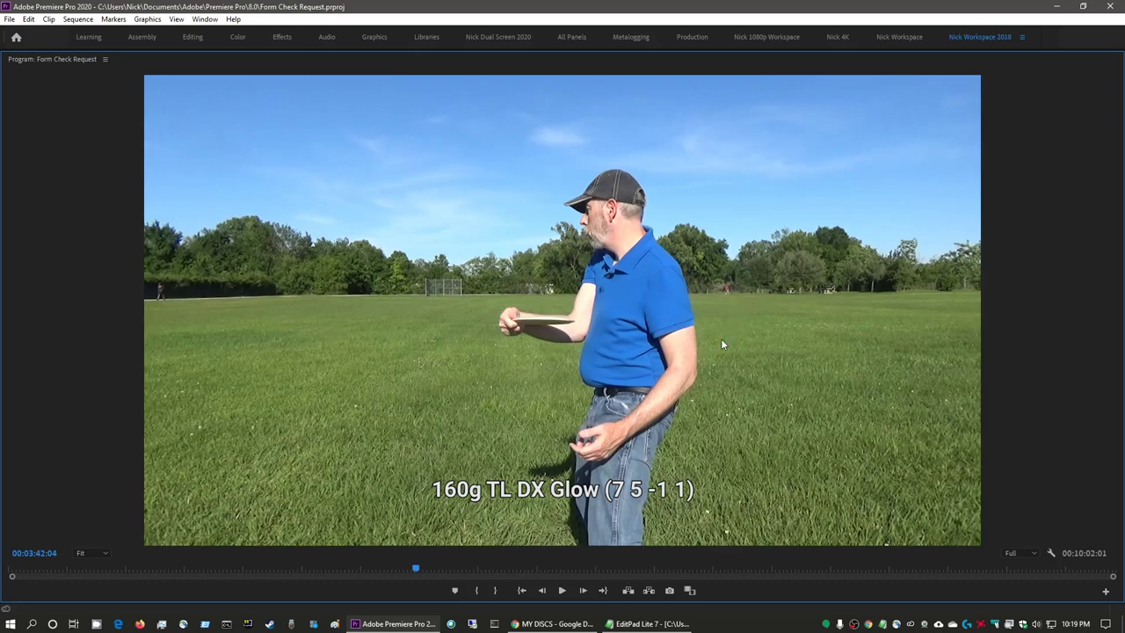
key("space")
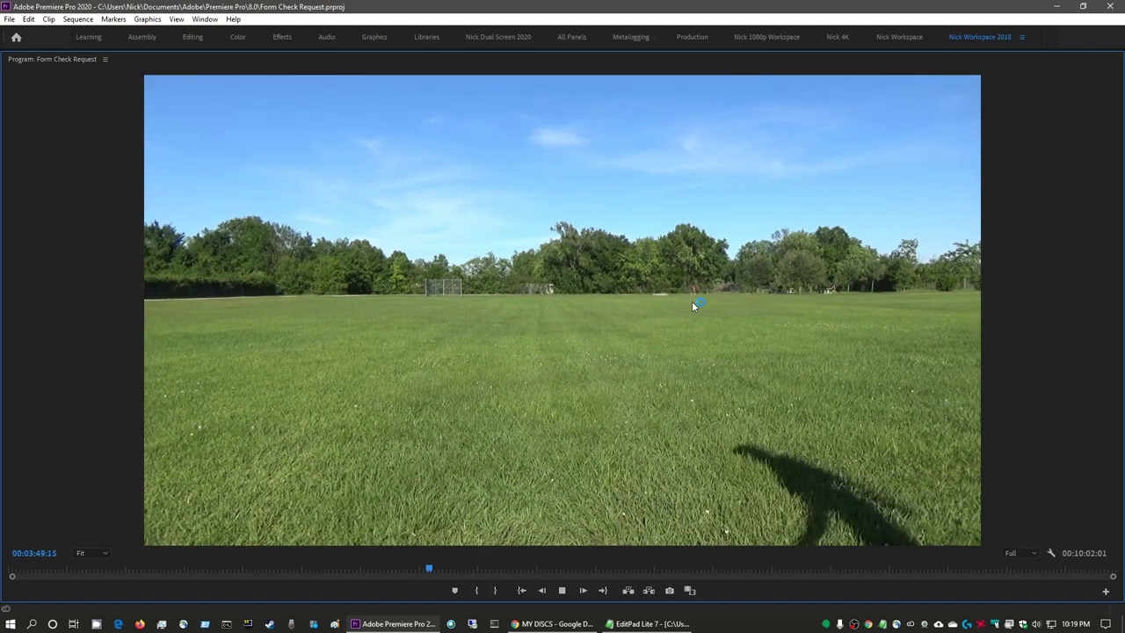
key("space")
key("grave")
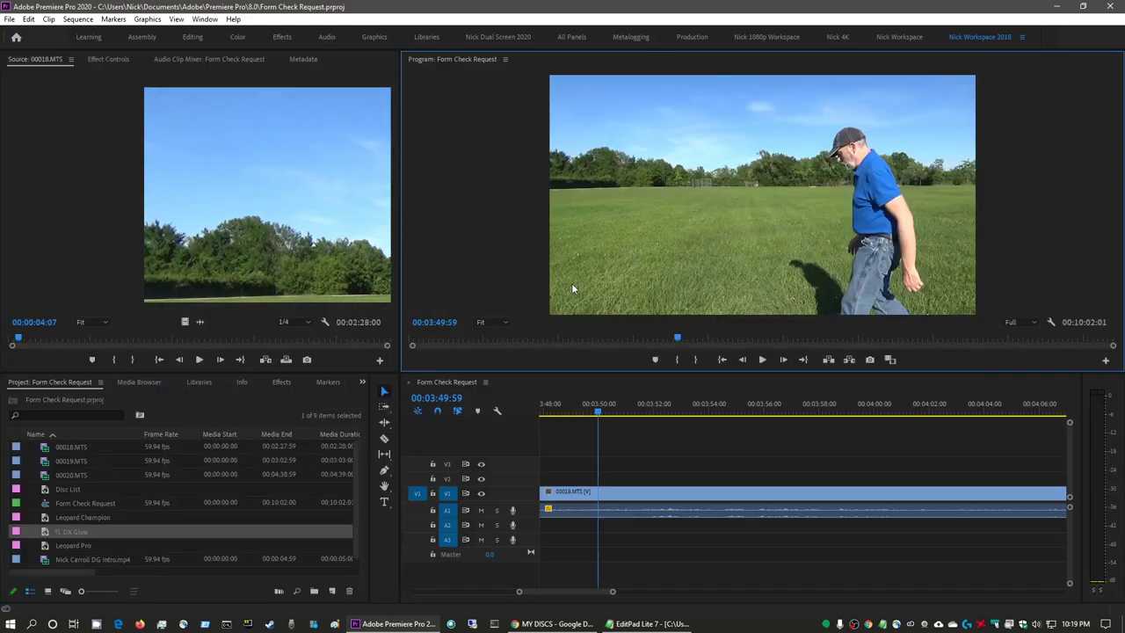
Extend the TL DX Glow title on V2 to end near 03:50 and save the project.
left_click_drag(22, 536, 812, 475)
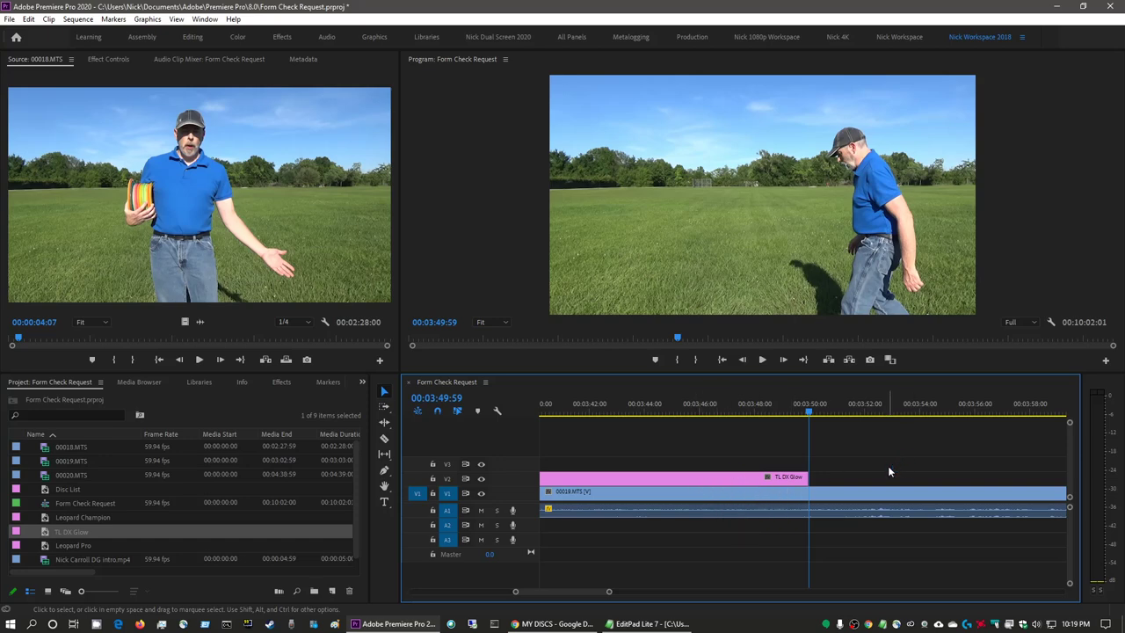
key("ctrl+s")
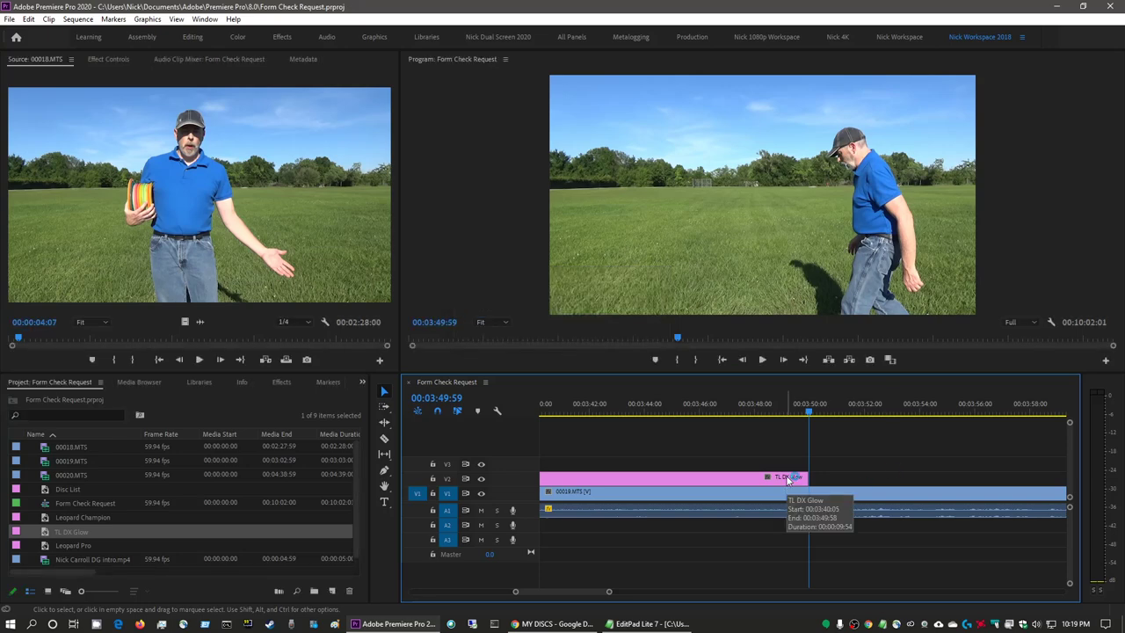
scroll(890, 468, "right", 1)
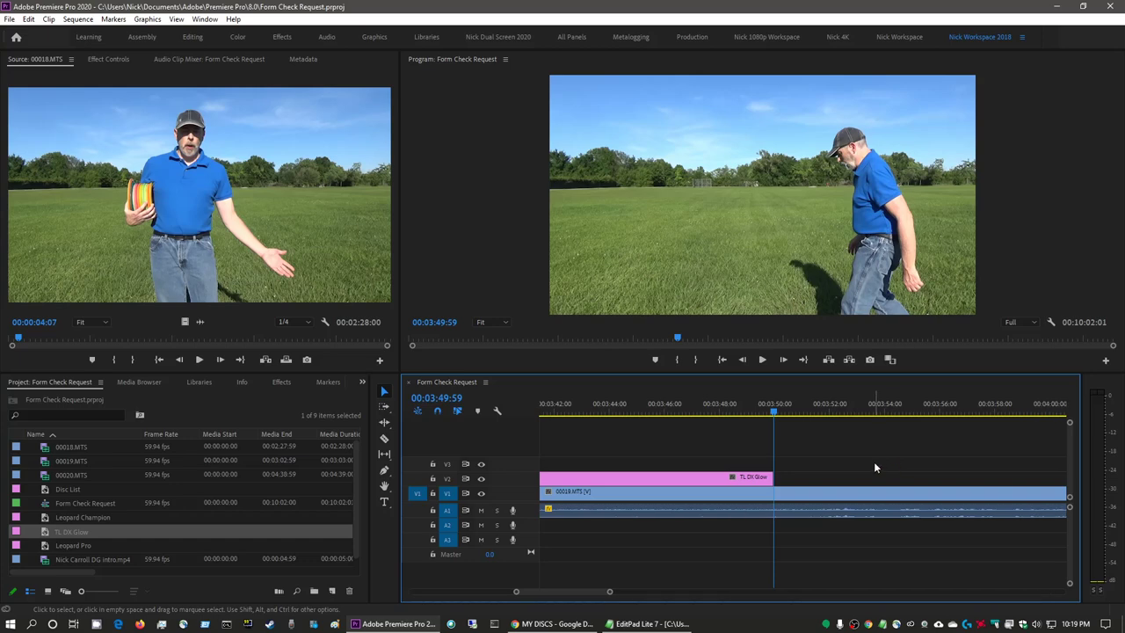
Play through the footage and stop the playhead at 04:02:23, where the next throw begins.
key("space")
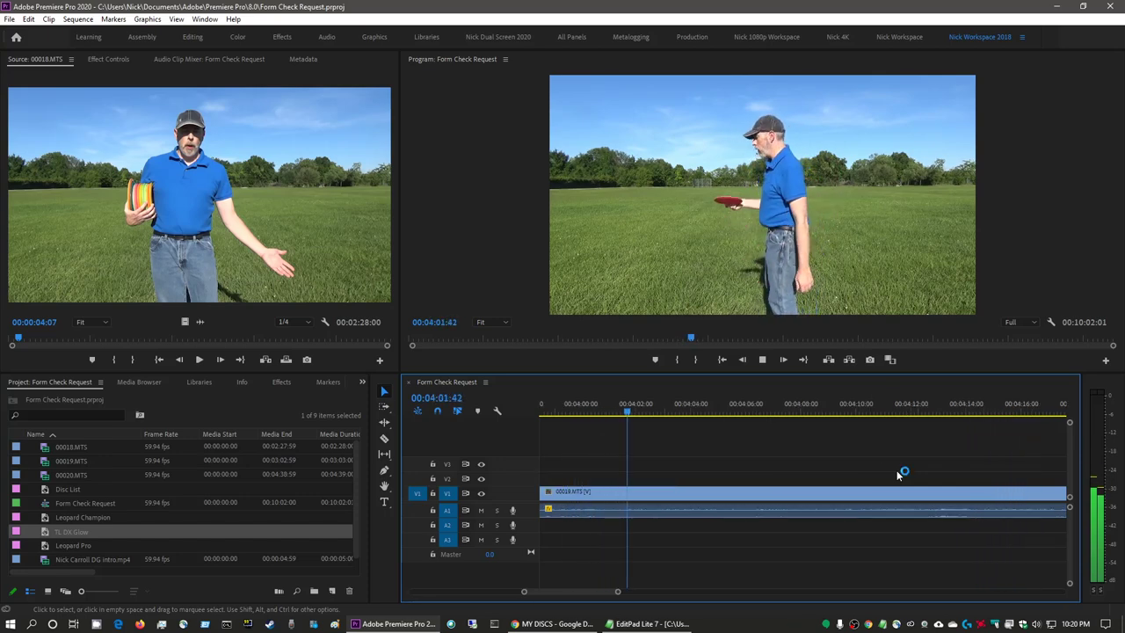
key("space")
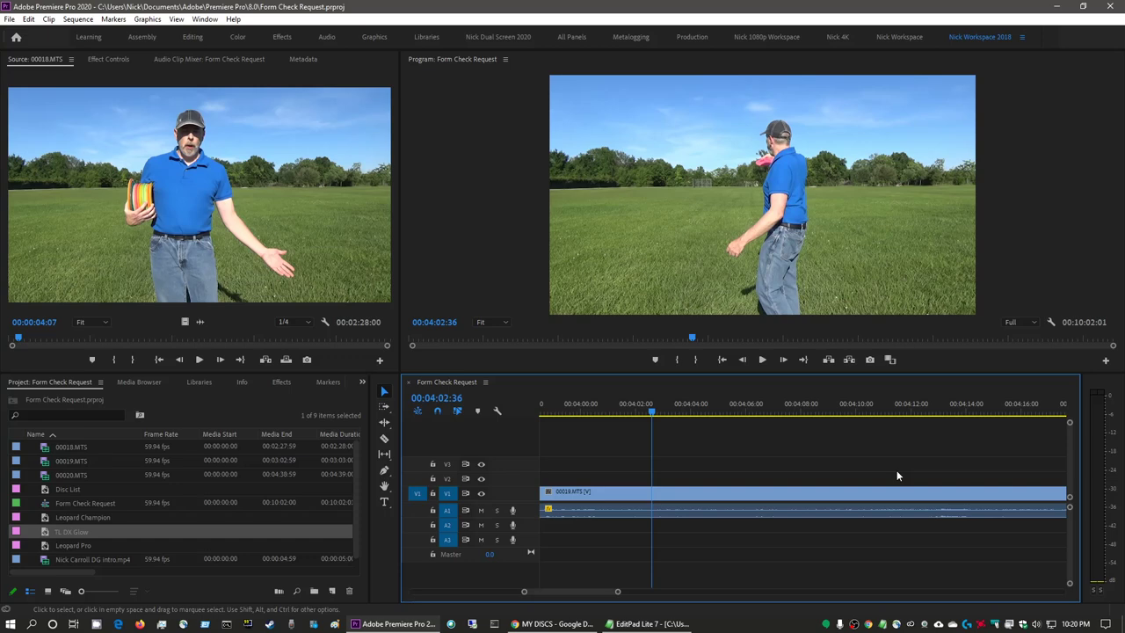
key("space")
key("space")
left_click(579, 406)
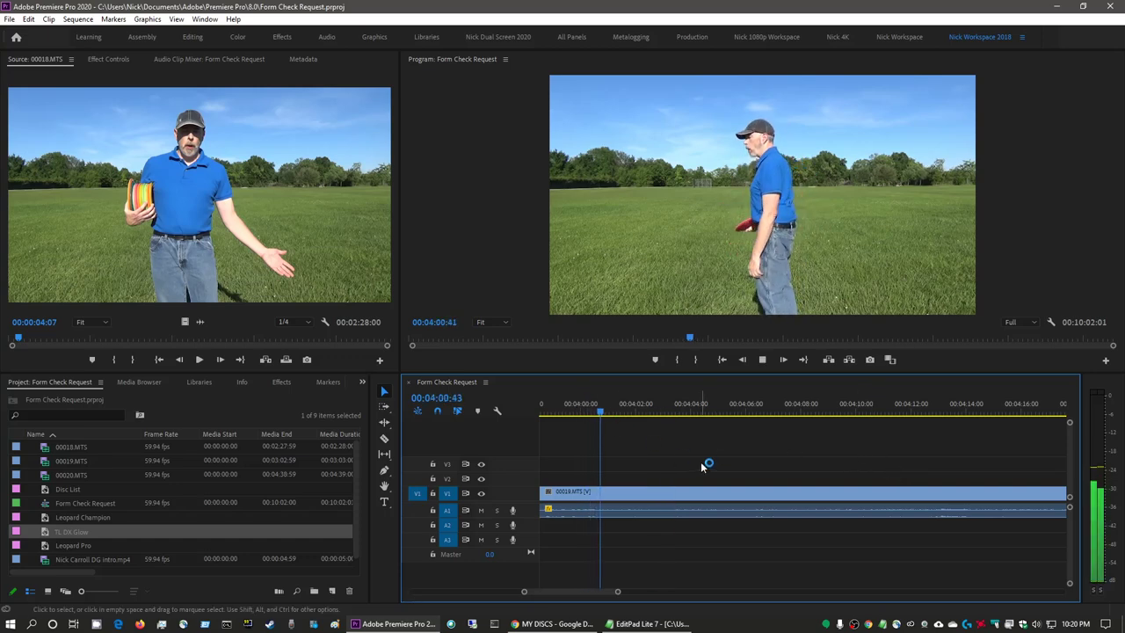
key("space")
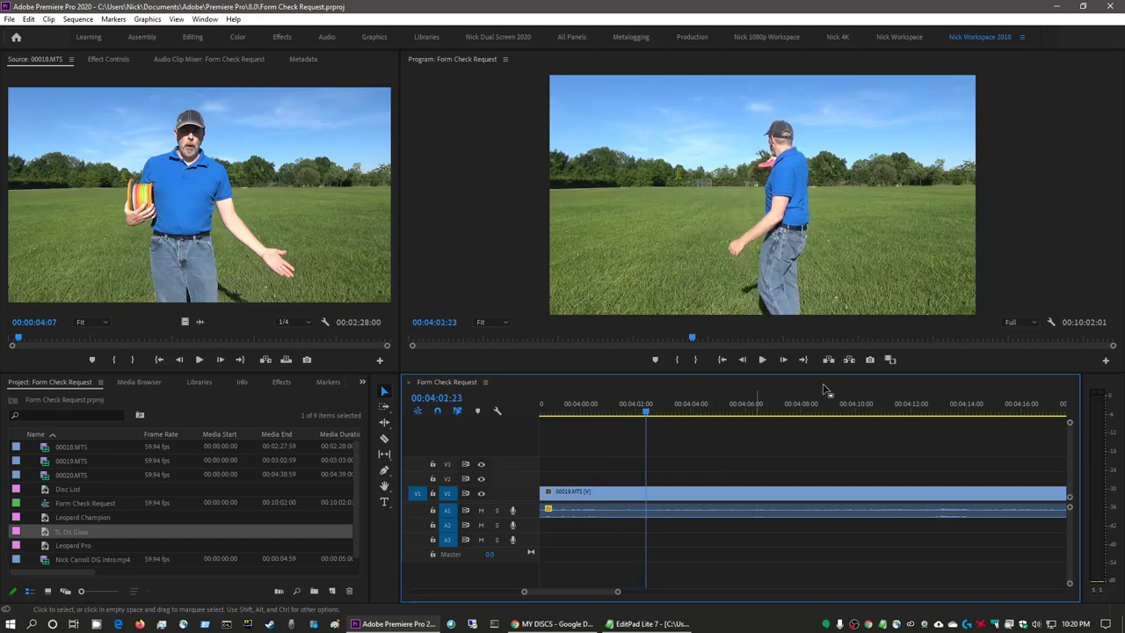
left_click(1122, 185)
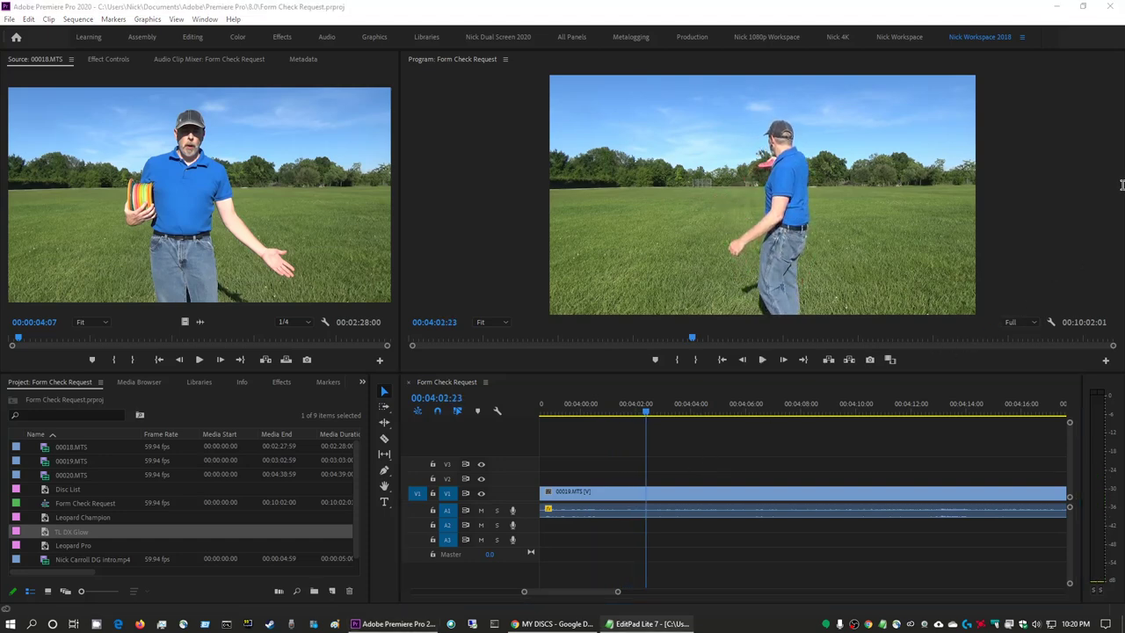
Duplicate the TL DX Glow title and name the copy 'Teebird DX 1'.
right_click(44, 536)
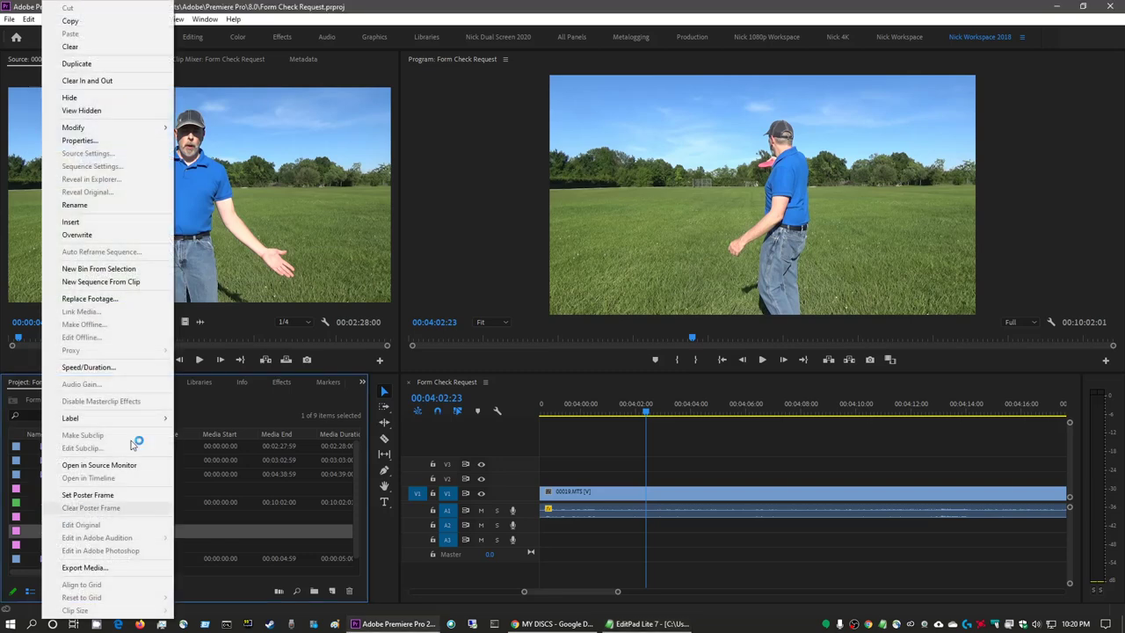
left_click(125, 64)
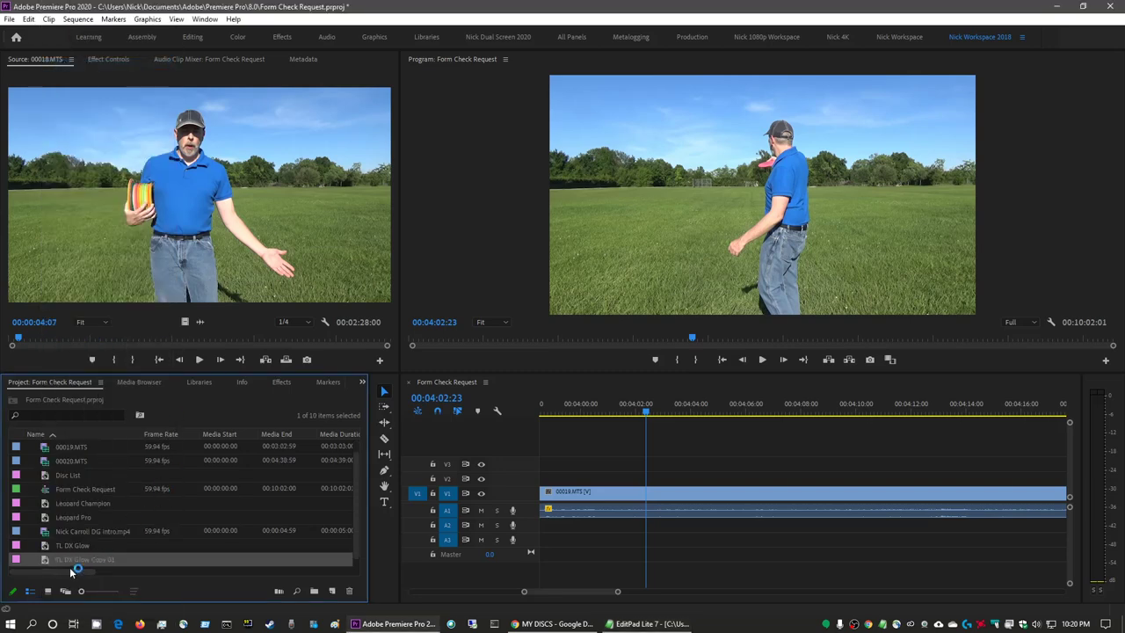
type("Te")
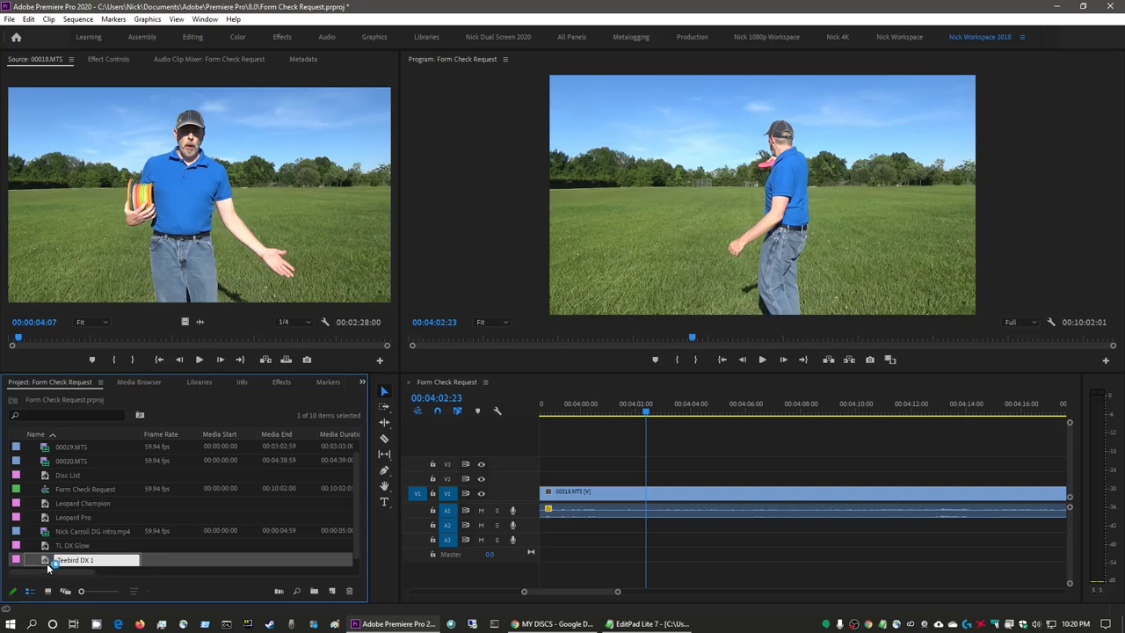
type("ebird DX 1")
key("Return")
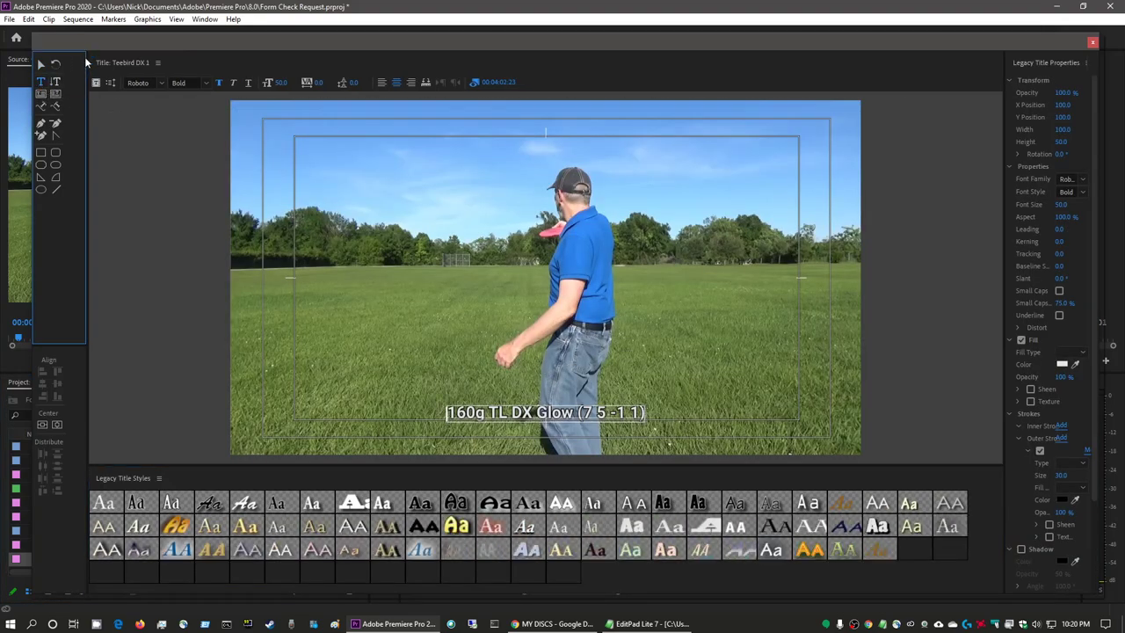
Replace the Teebird DX 1 title text with '164g TeeBird DX (7 5 0 2)'.
left_click_drag(87, 58, 77, 58)
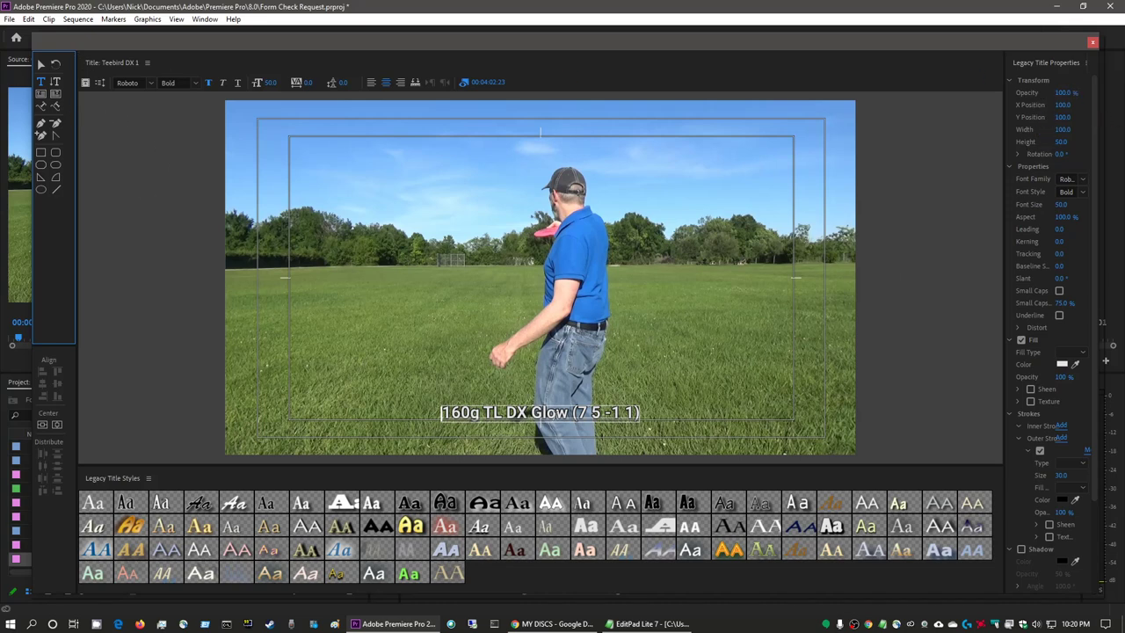
left_click(555, 413)
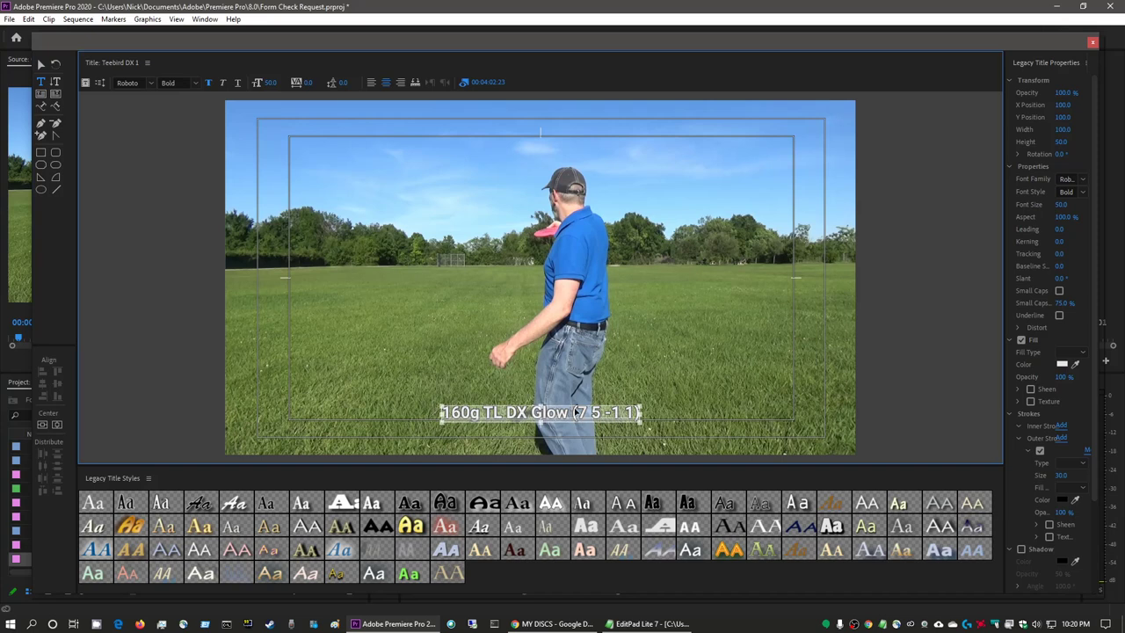
type("164g TeeBird DX (7 5 0 2)")
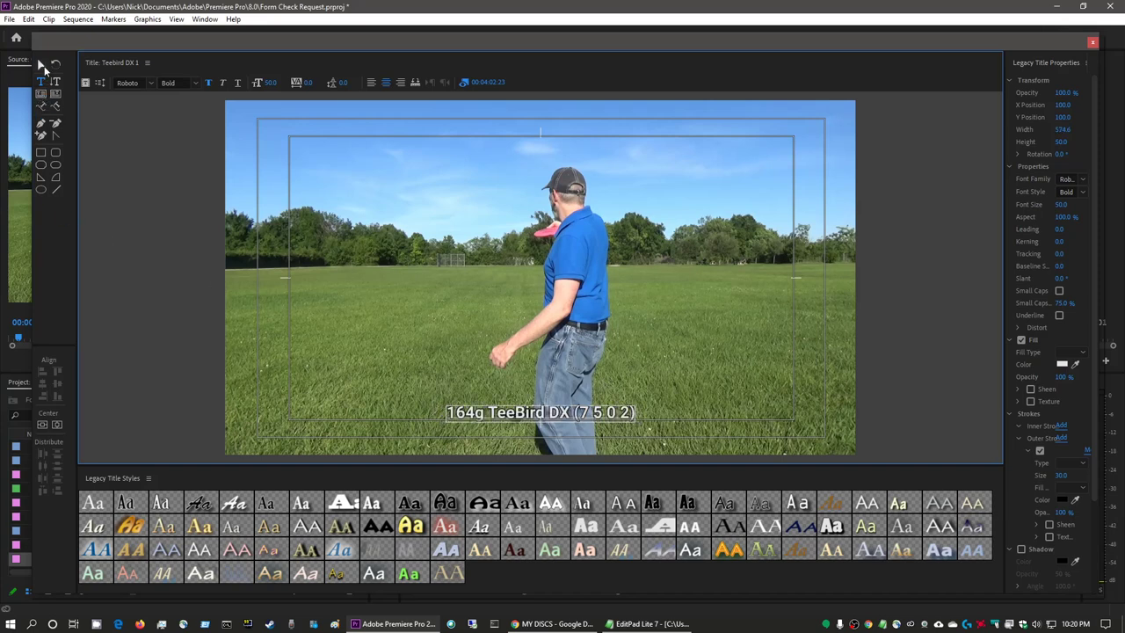
left_click(41, 67)
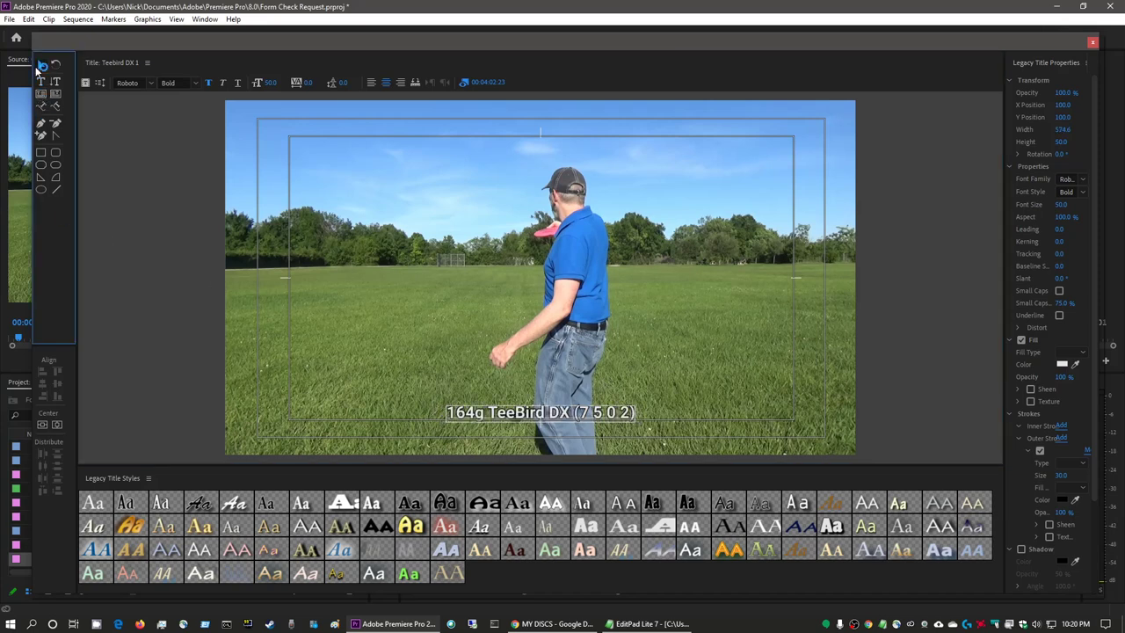
left_click(864, 159)
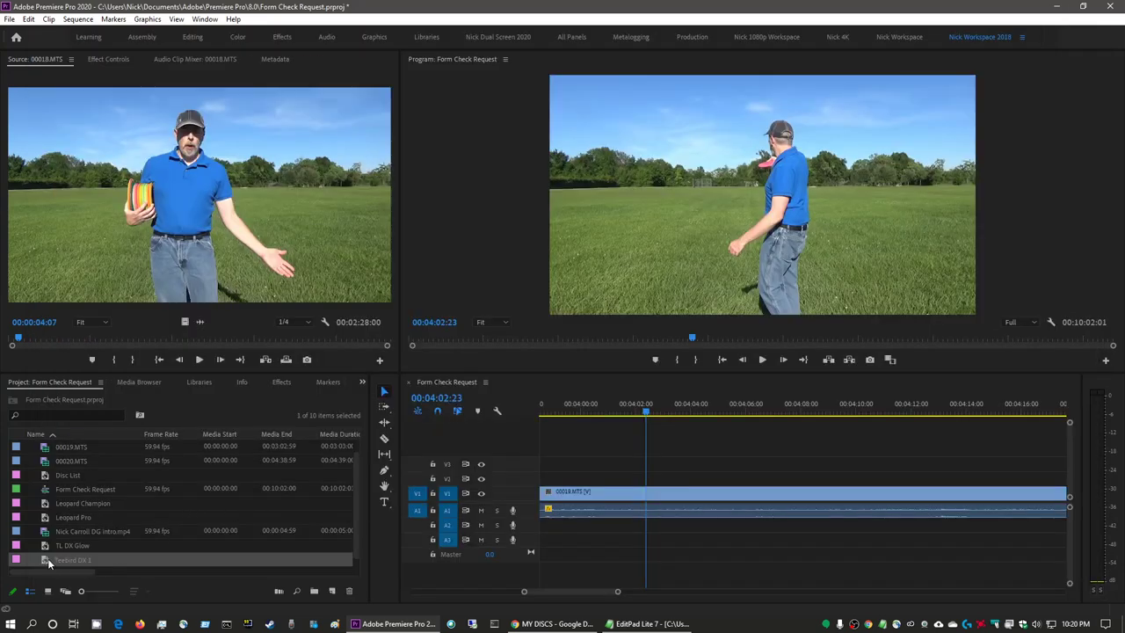
Place Teebird DX 1 on V2 aligned to the playhead at 04:02 and save the project.
left_click_drag(47, 558, 591, 481)
left_click_drag(637, 480, 658, 479)
key("ctrl+s")
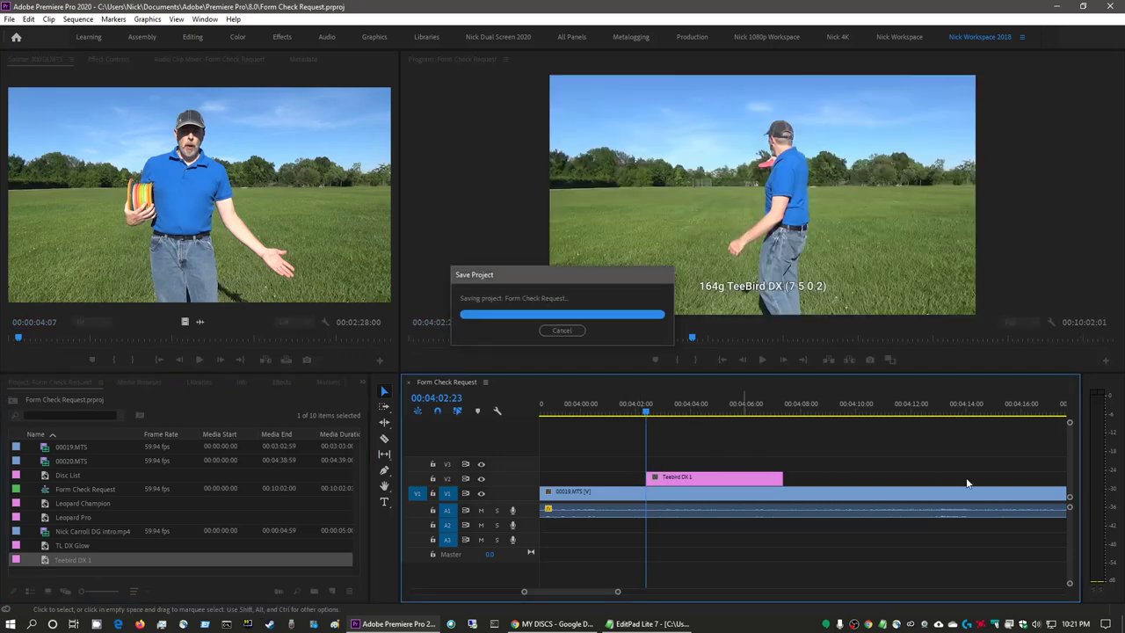
scroll(912, 472, "down", 1)
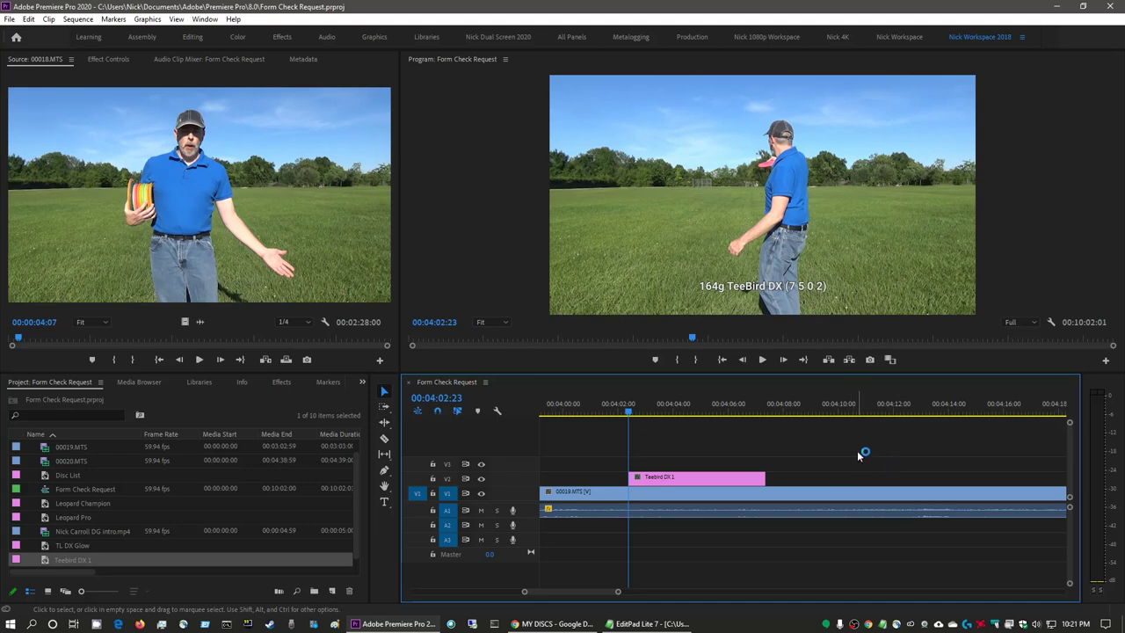
Preview the TeeBird throw with its new title in a maximized Program monitor.
key("grave")
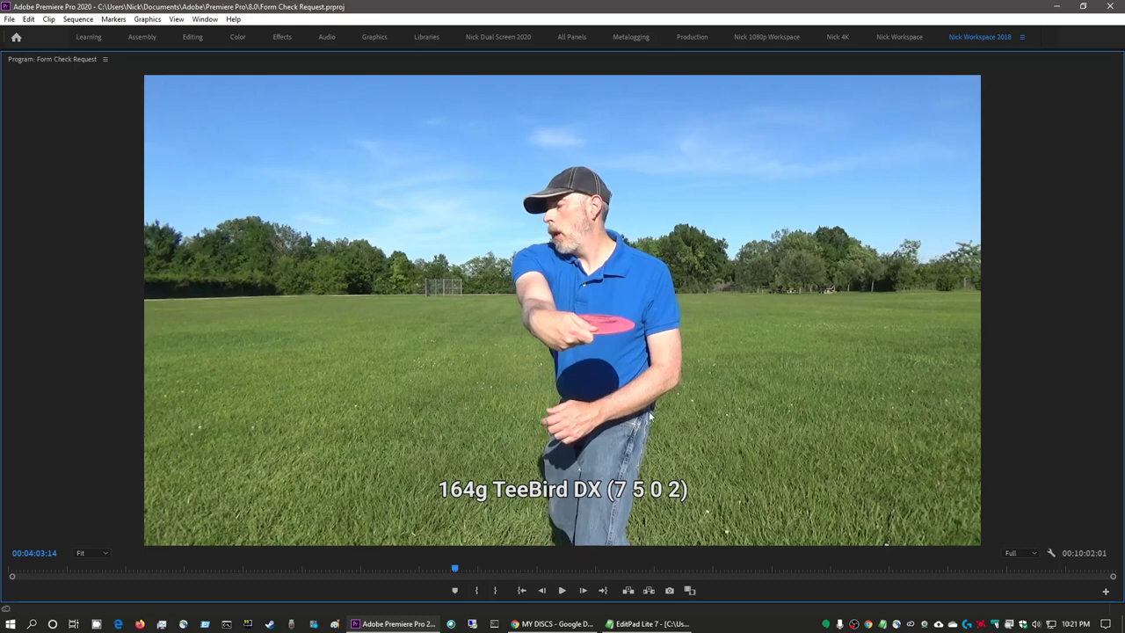
key("space")
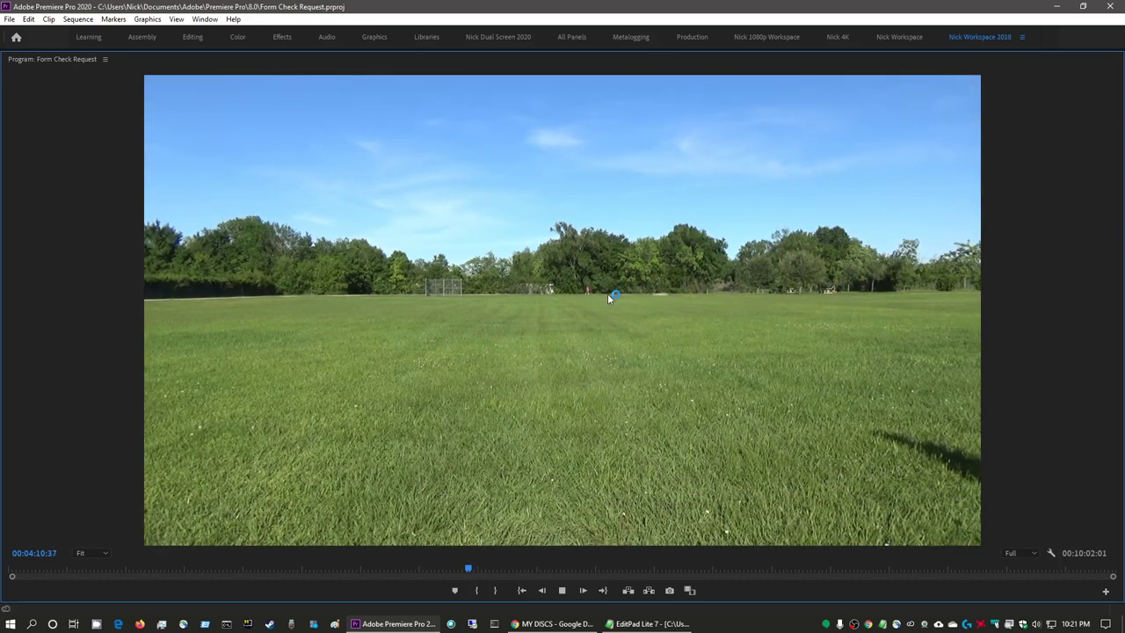
key("space")
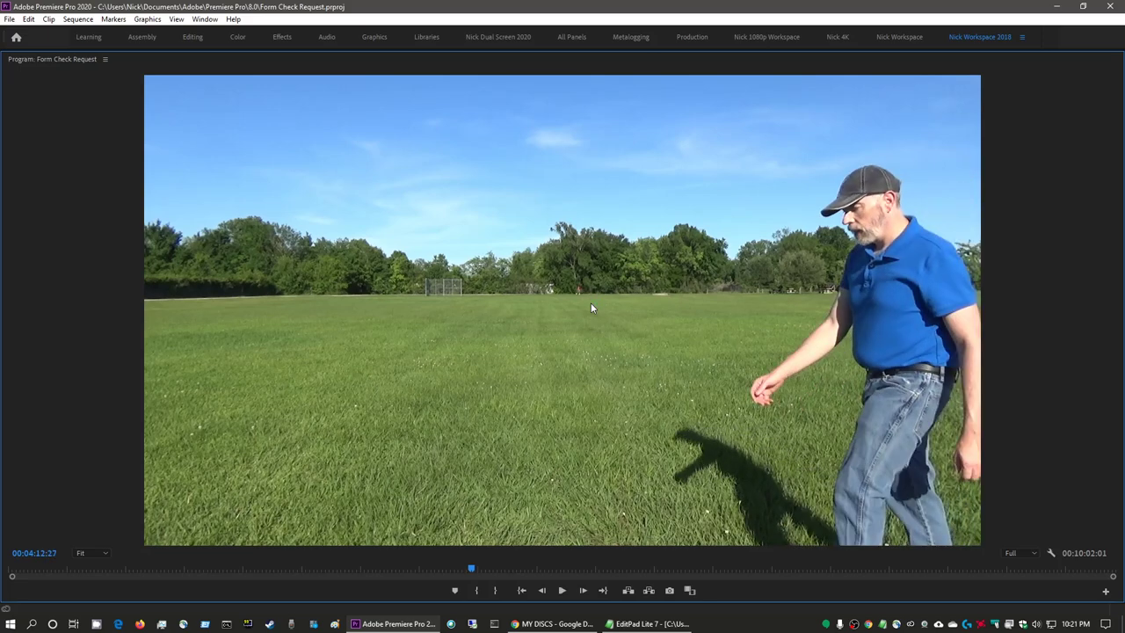
key("grave")
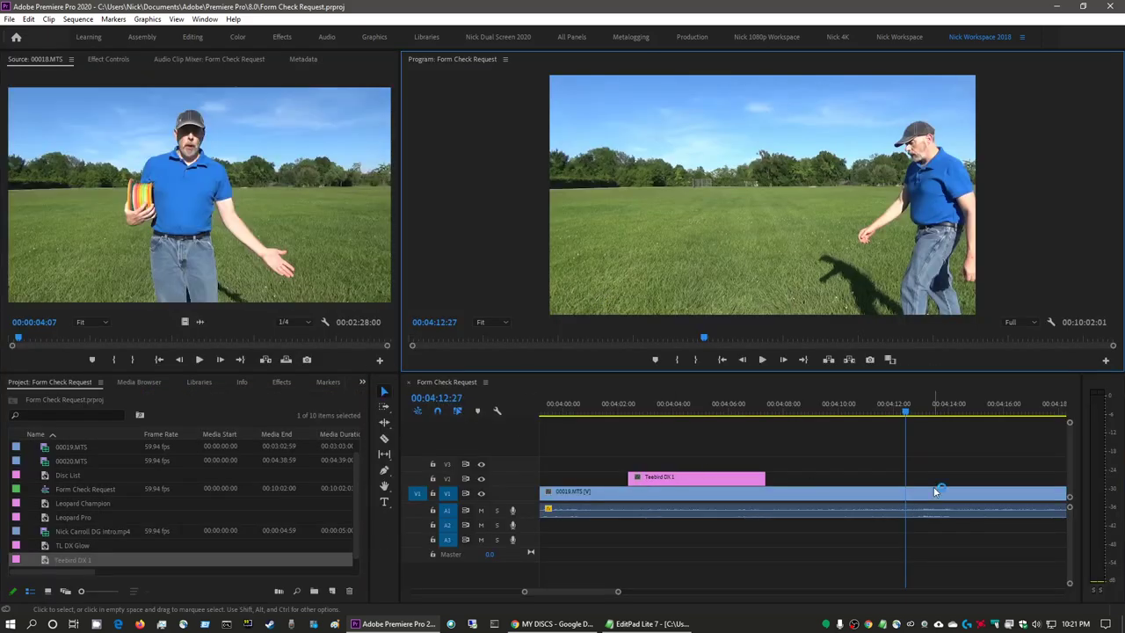
Stretch the Teebird DX 1 clip to about 00:04:12 and play it back to check its length.
left_click_drag(763, 477, 906, 467)
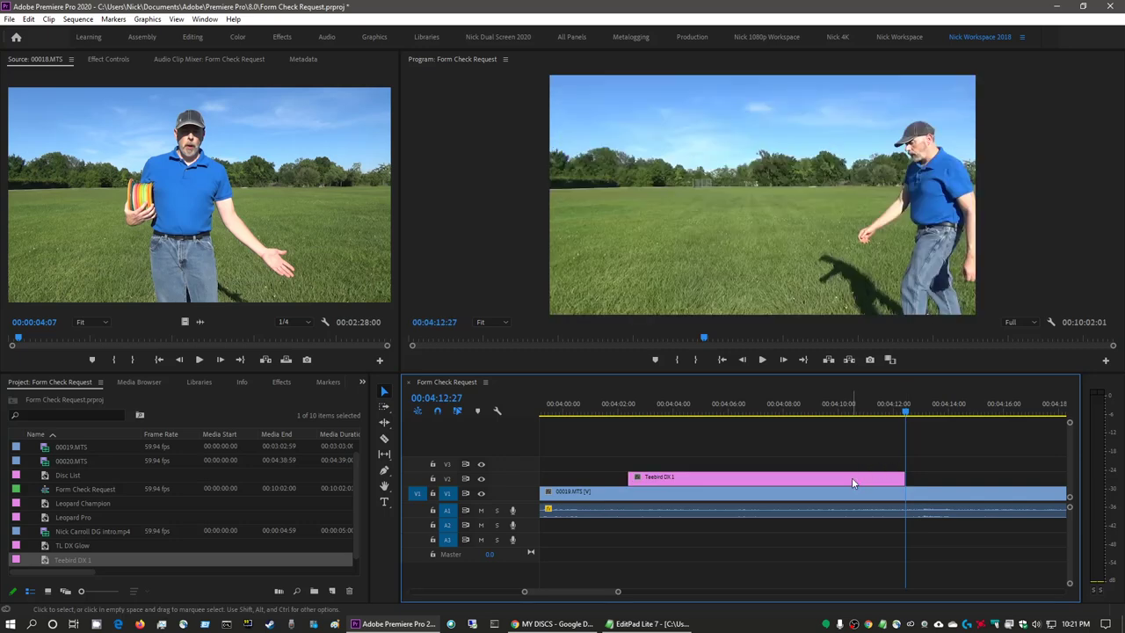
scroll(939, 452, "down", 1)
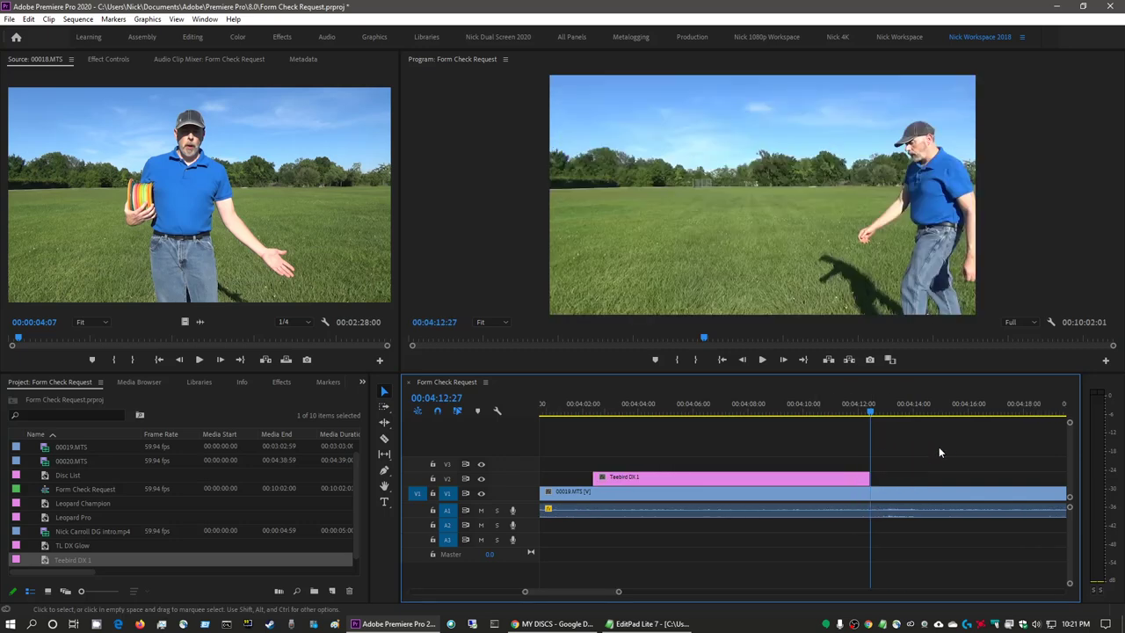
scroll(939, 453, "down", 1)
key("space")
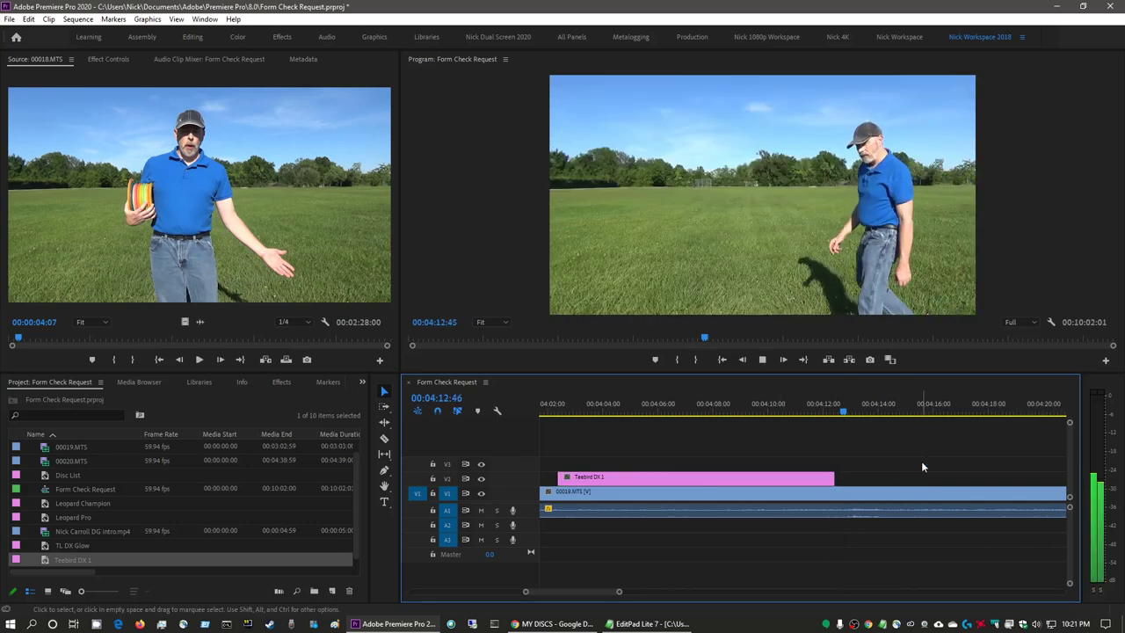
key("space")
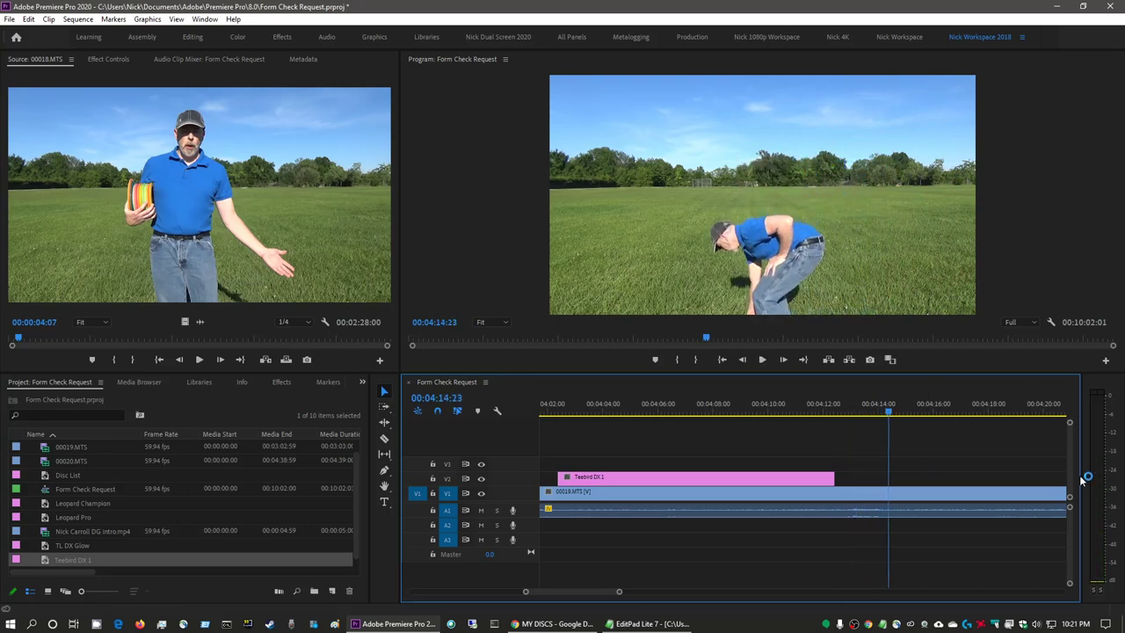
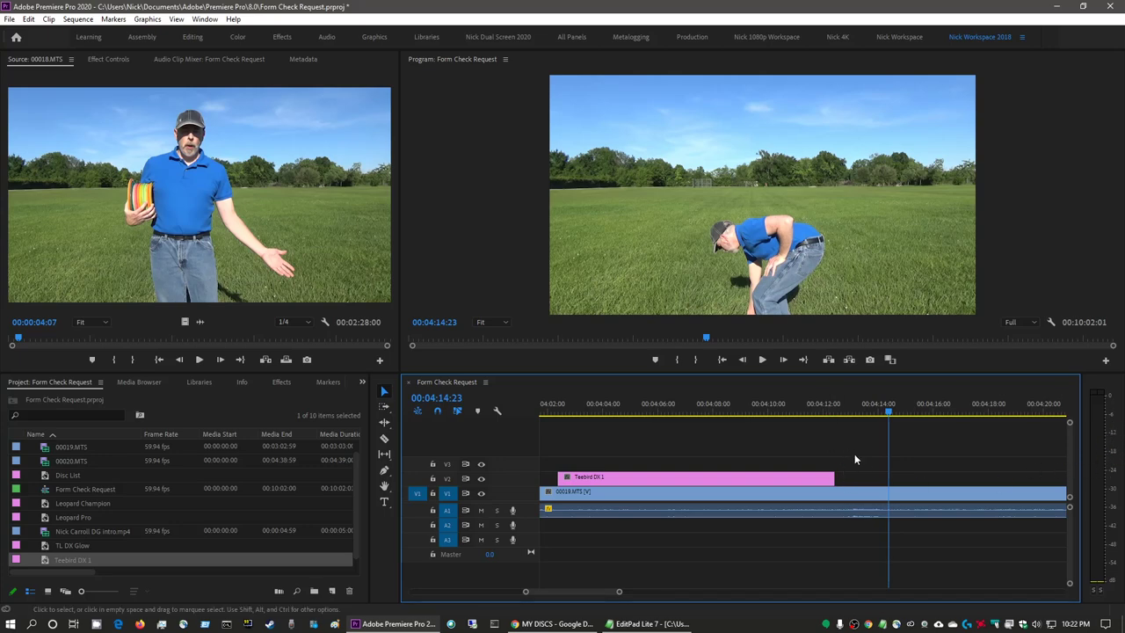
Save the project and play back the throw after the Teebird DX 1 title twice.
key("ctrl+s")
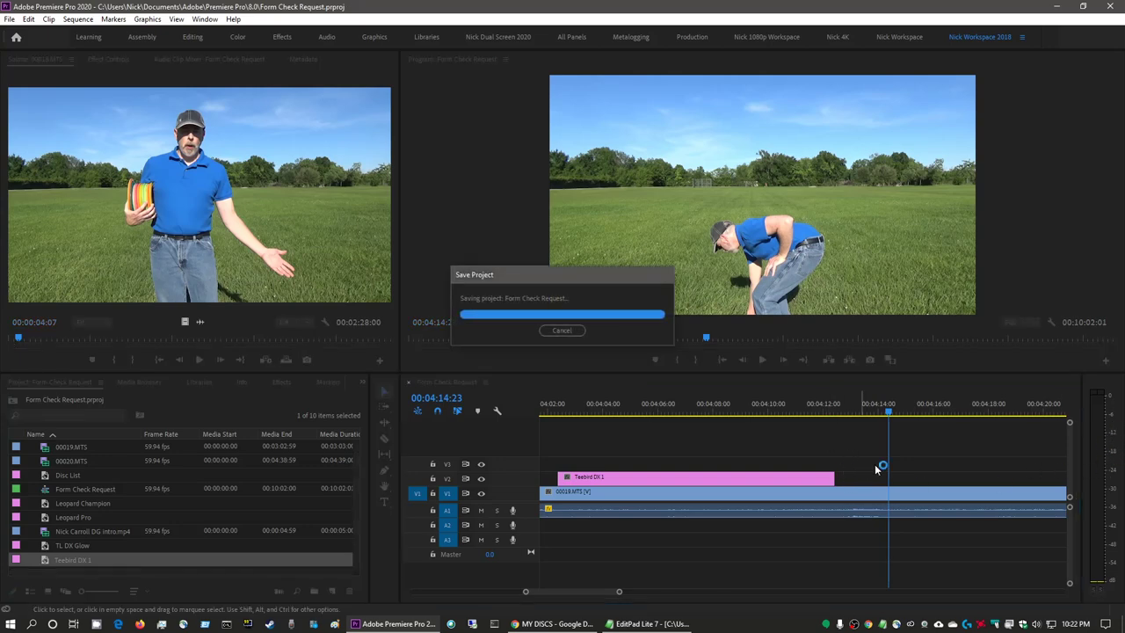
key("space")
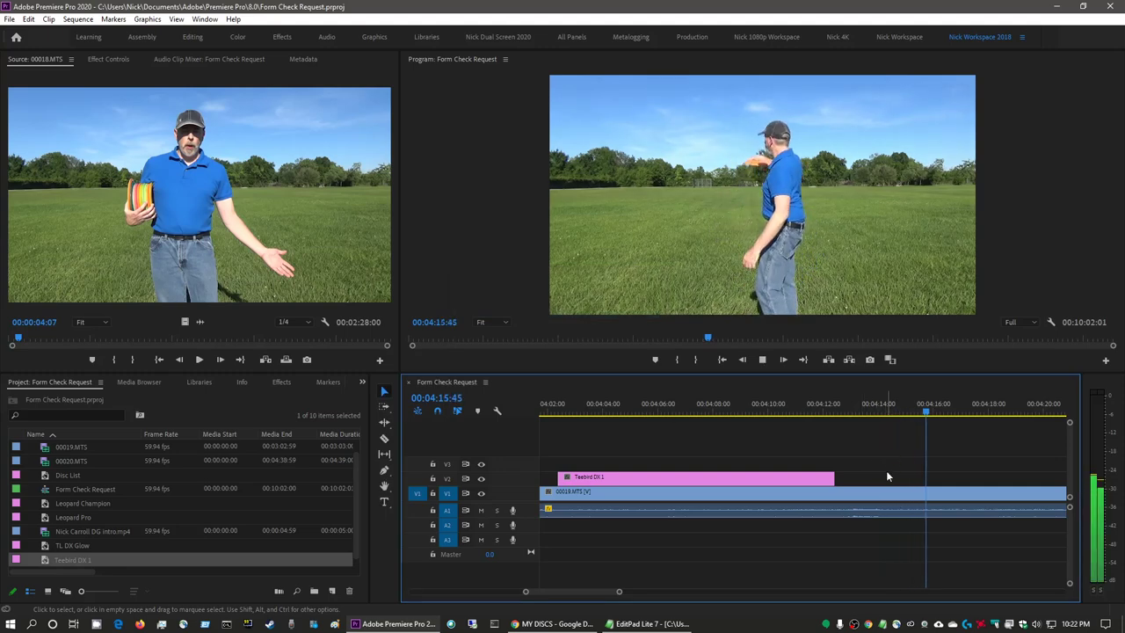
key("space")
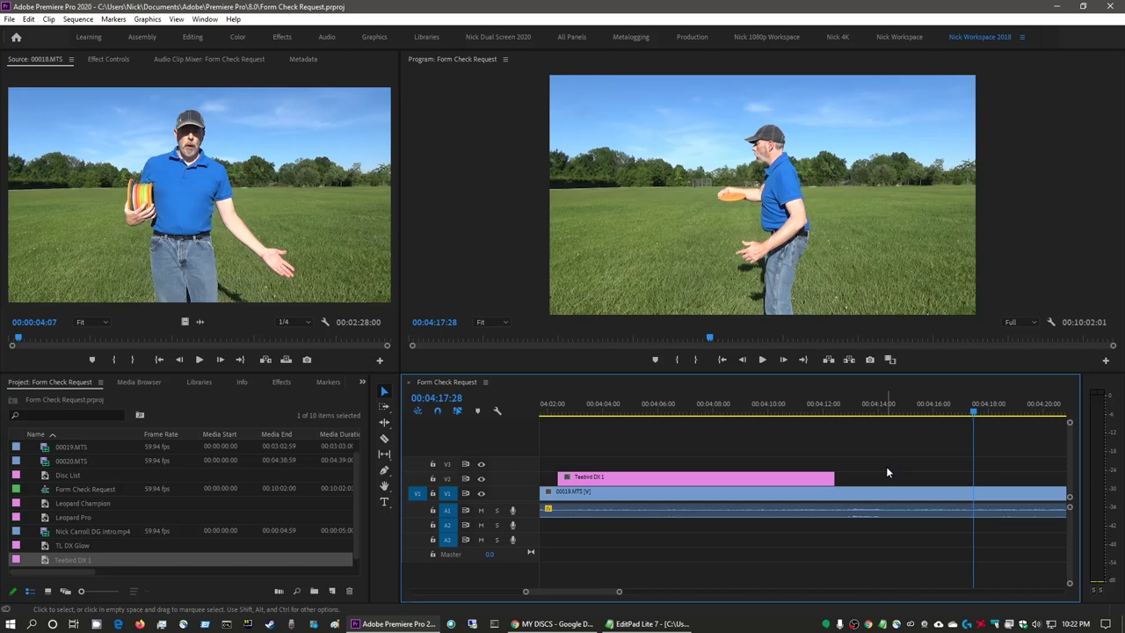
left_click(850, 406)
key("space")
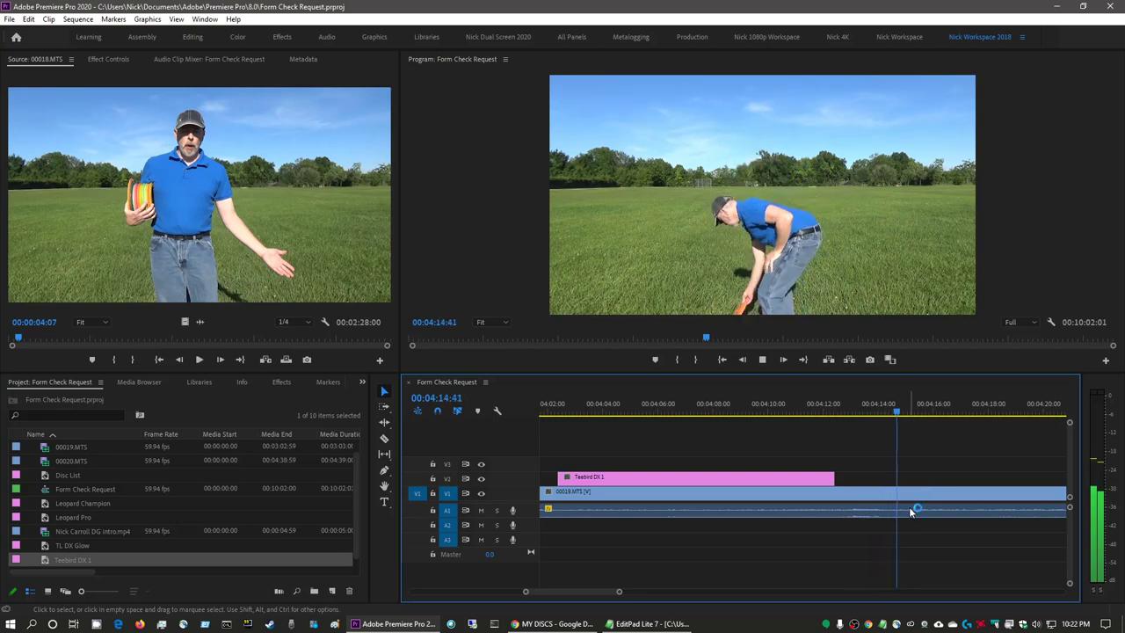
key("space")
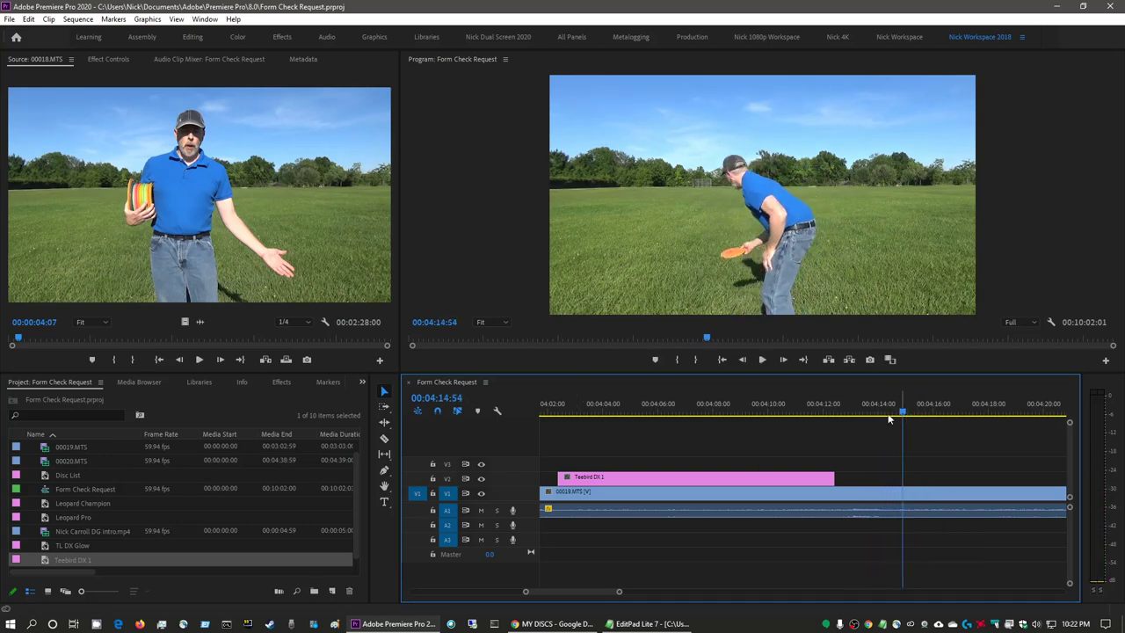
Duplicate the Teebird DX 1 title and rename the copy Teebird DX 2.
left_click(46, 562)
right_click(46, 563)
left_click(97, 63)
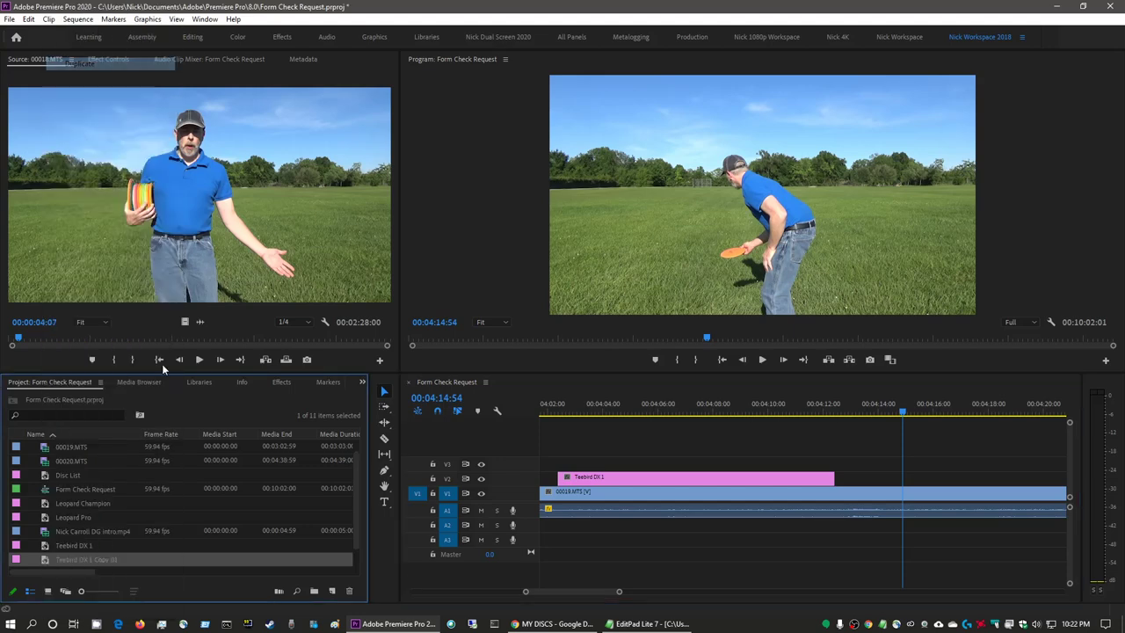
left_click(87, 561)
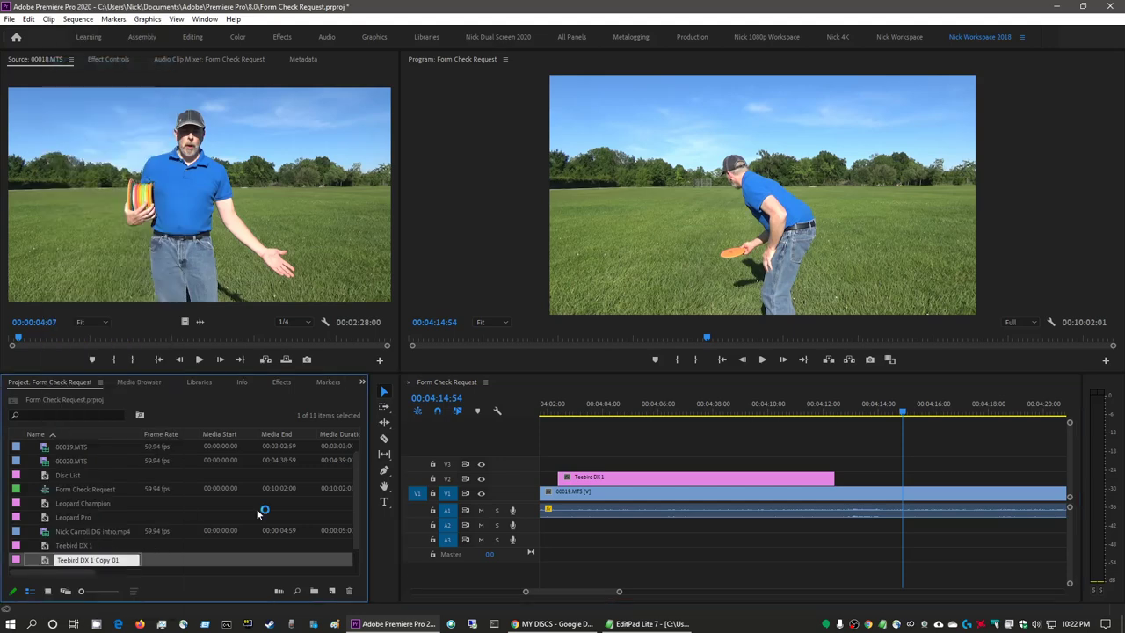
key("ctrl+shift+Left")
key("ctrl+shift+Left")
key("ctrl+shift+Left")
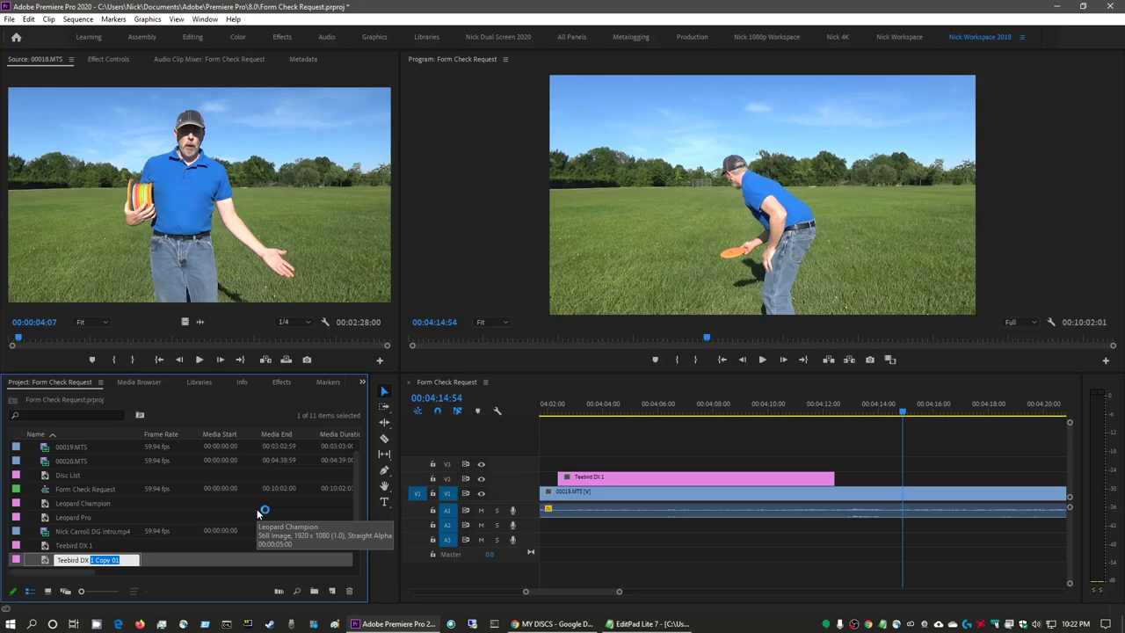
type("2")
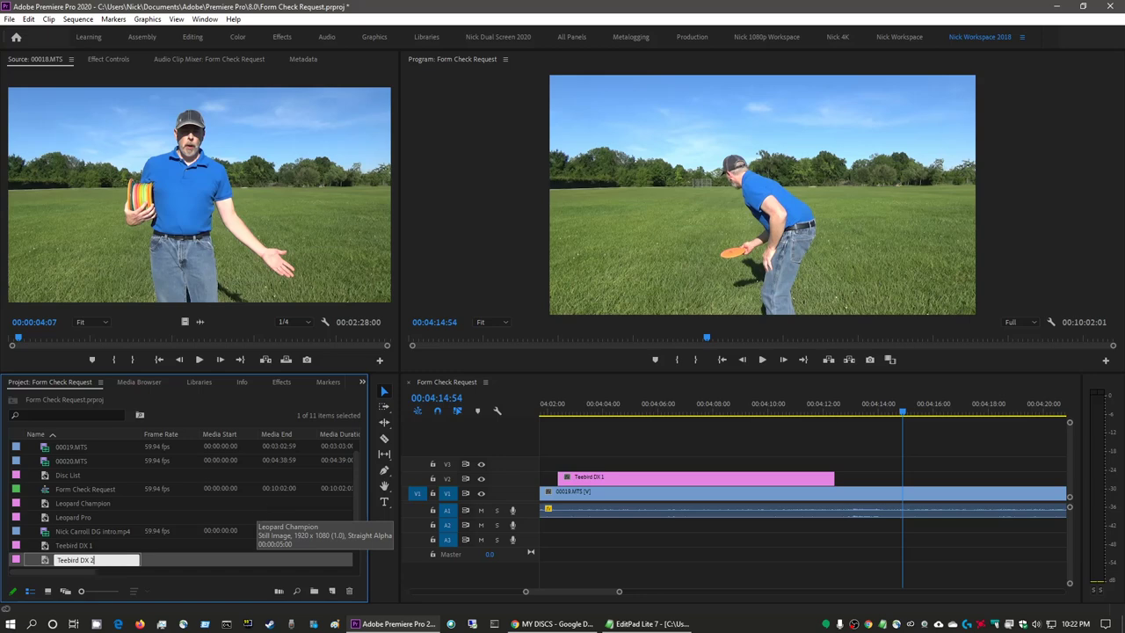
key("Return")
Change the Teebird DX 2 caption weight from 164g to 170g and close the title editor.
double_click(48, 561)
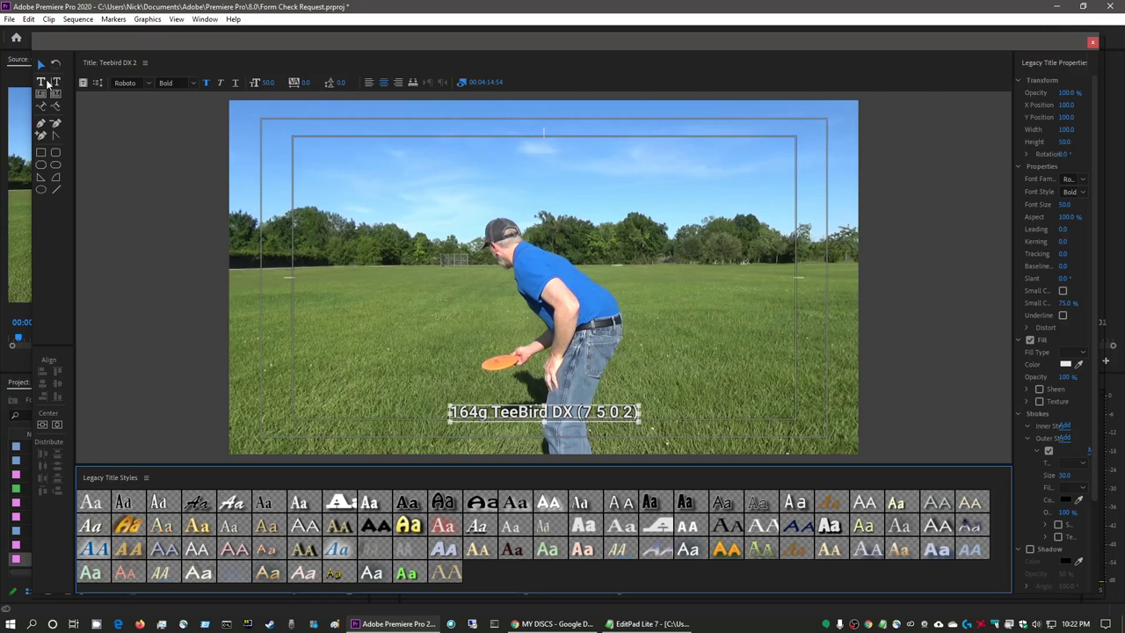
left_click(41, 82)
left_click(575, 415)
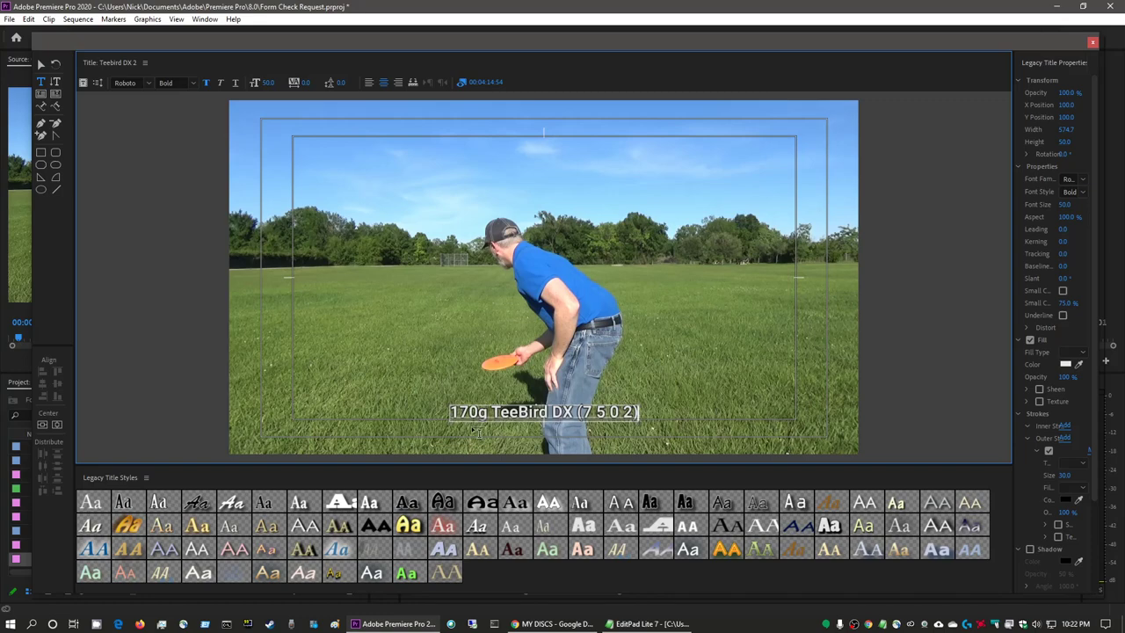
left_click(41, 65)
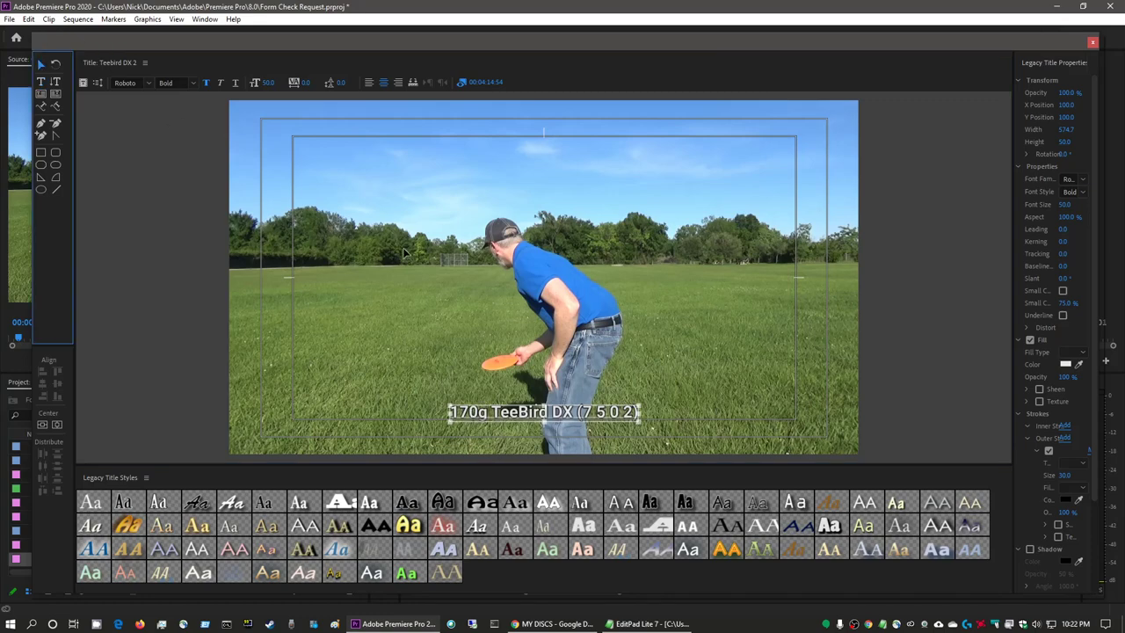
left_click(988, 94)
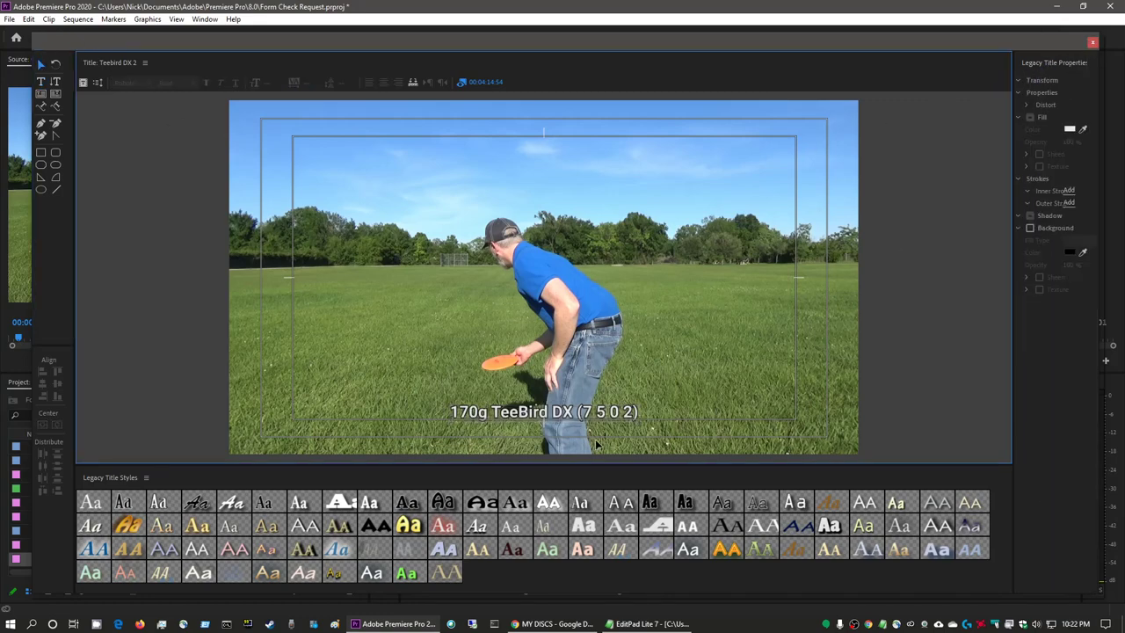
key("ctrl+w")
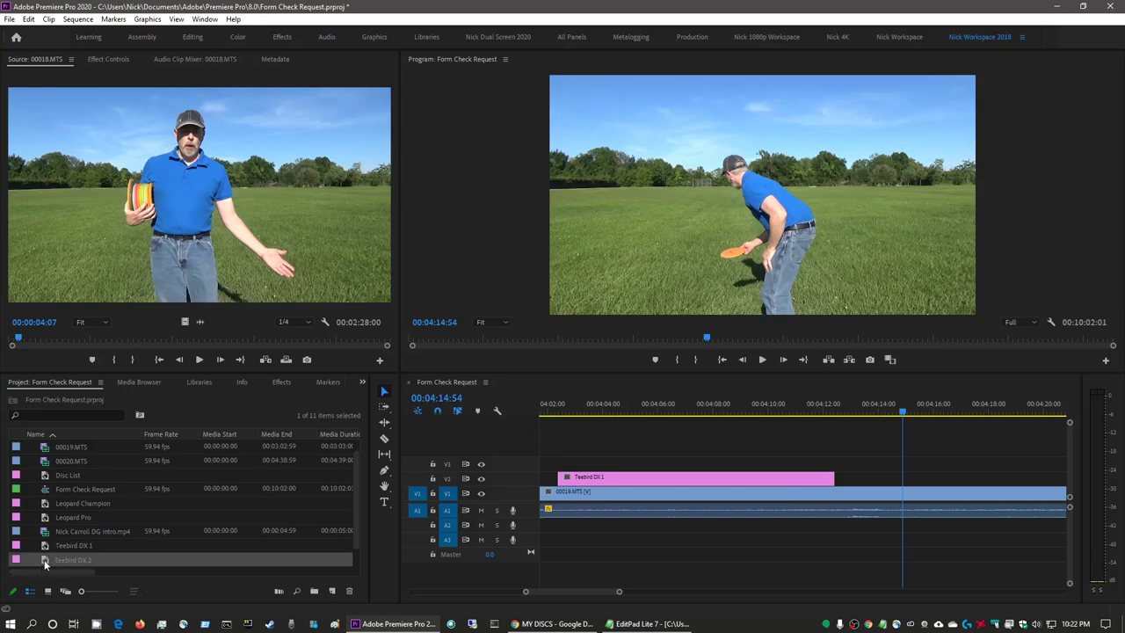
Place Teebird DX 2 on track V2 at the playhead, save, and preview it full-screen.
left_click_drag(46, 565, 903, 482)
scroll(932, 470, "down", 6)
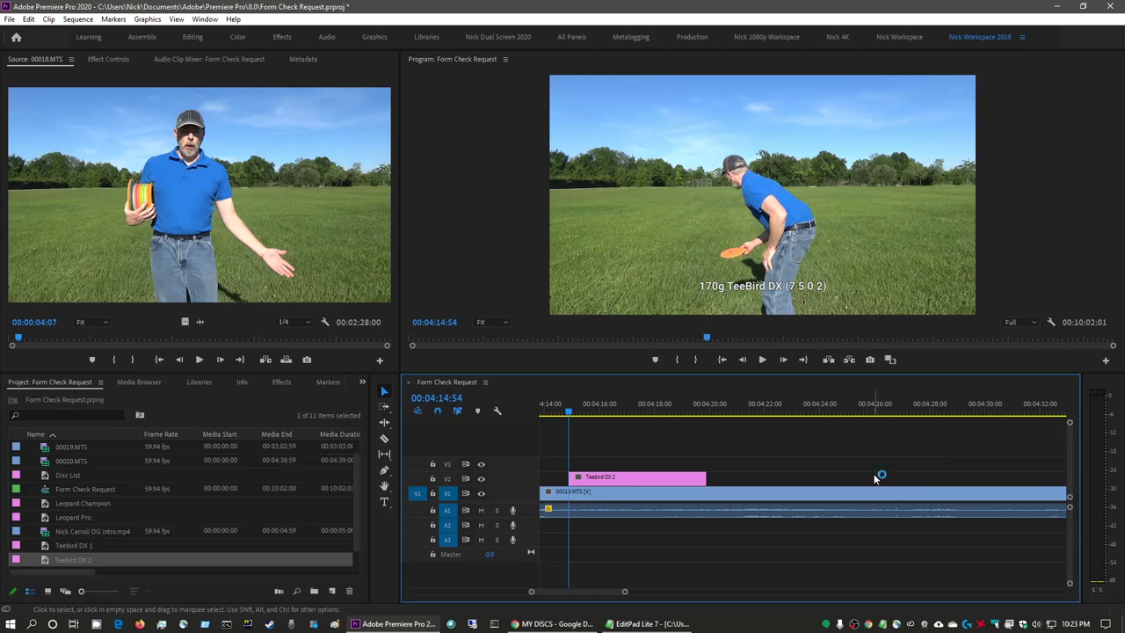
key("ctrl+s")
key("space")
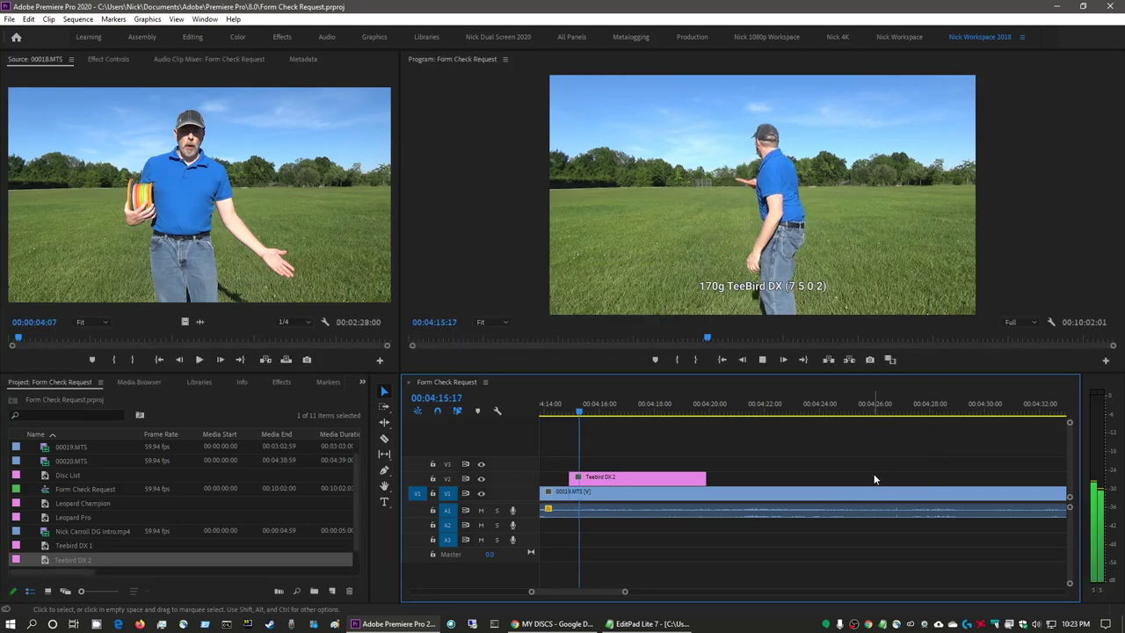
left_click(828, 235)
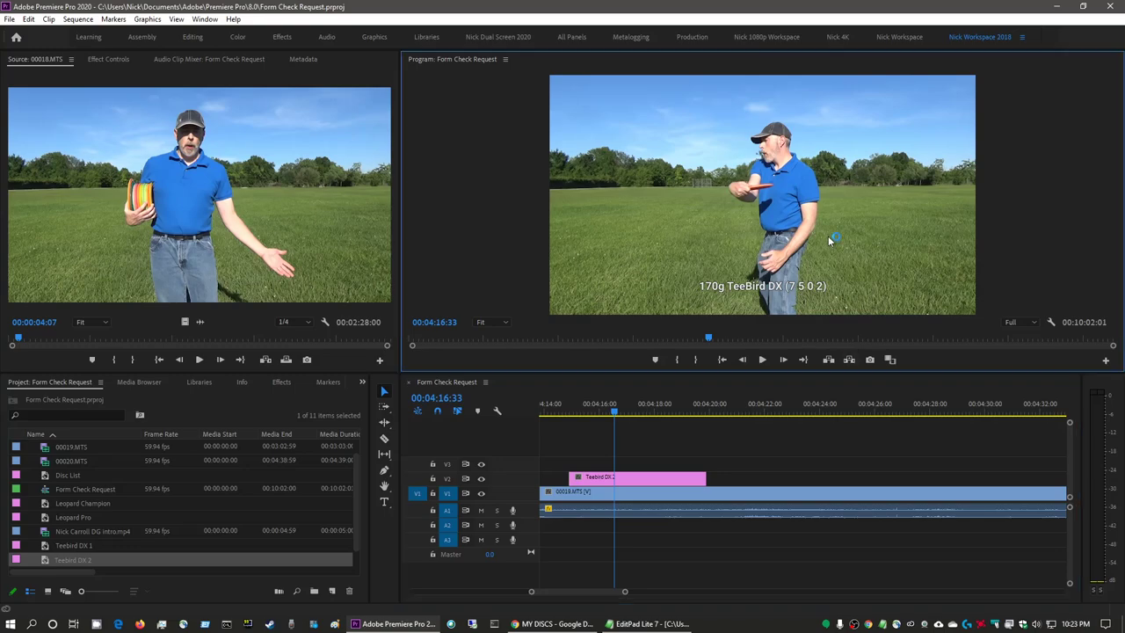
key("grave")
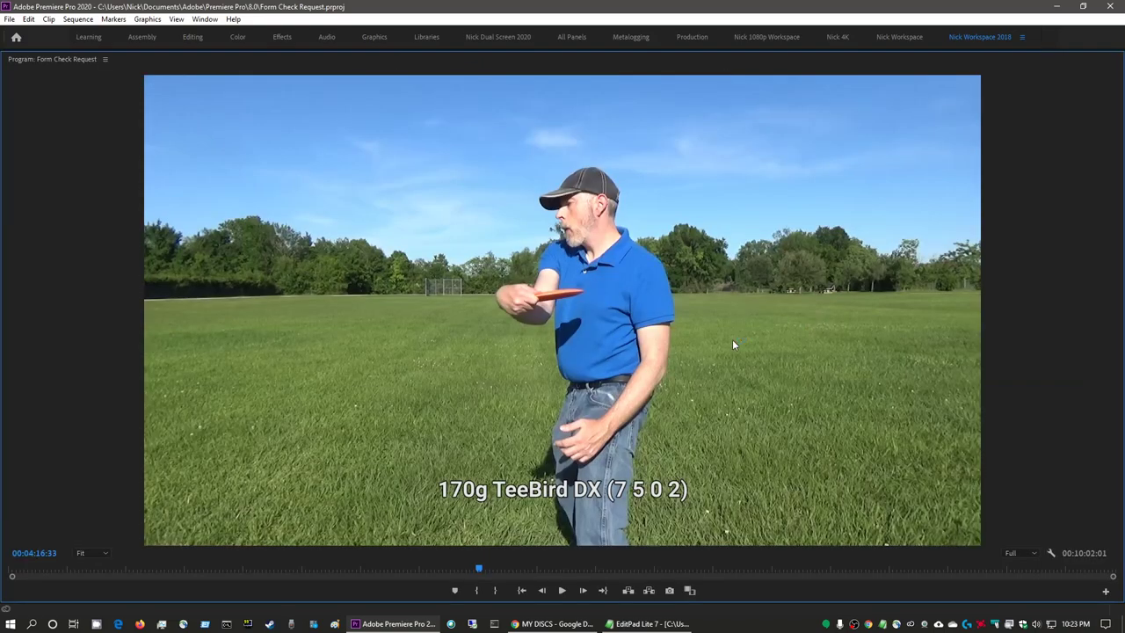
key("space")
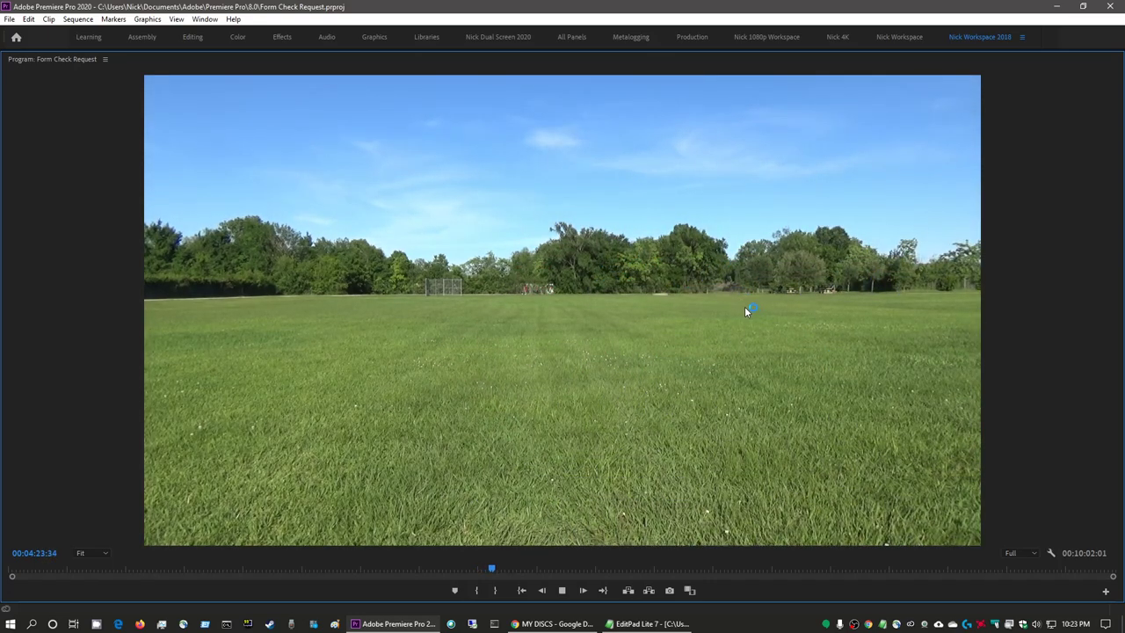
key("grave")
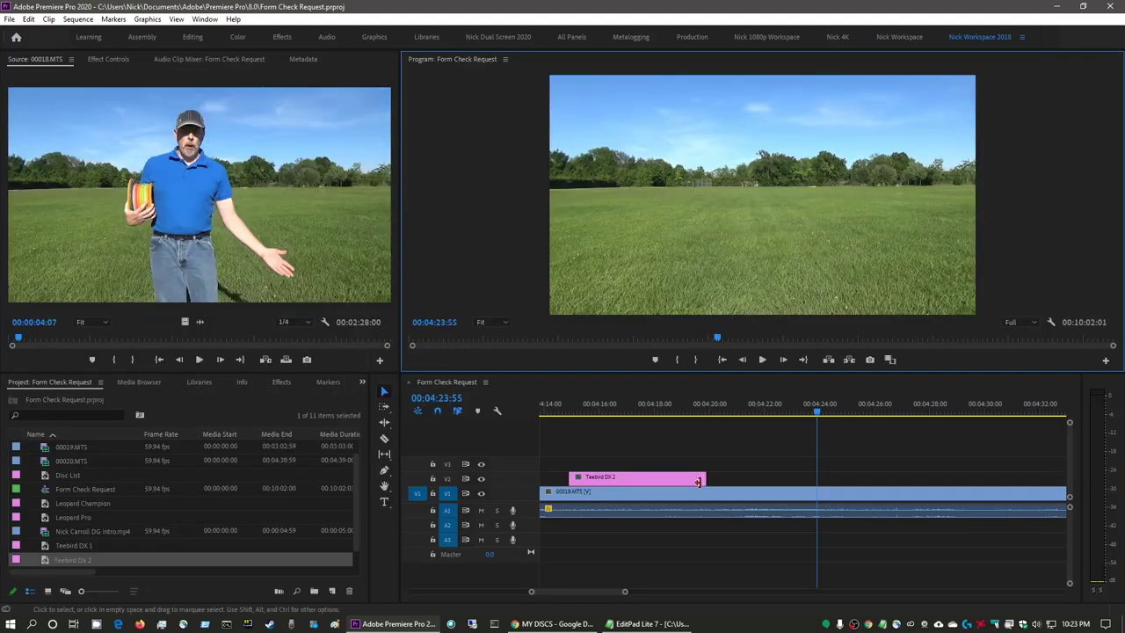
Extend the Teebird DX 2 clip to about 00:04:24, save, and review the following throw.
left_click_drag(710, 478, 816, 478)
key("ctrl+s")
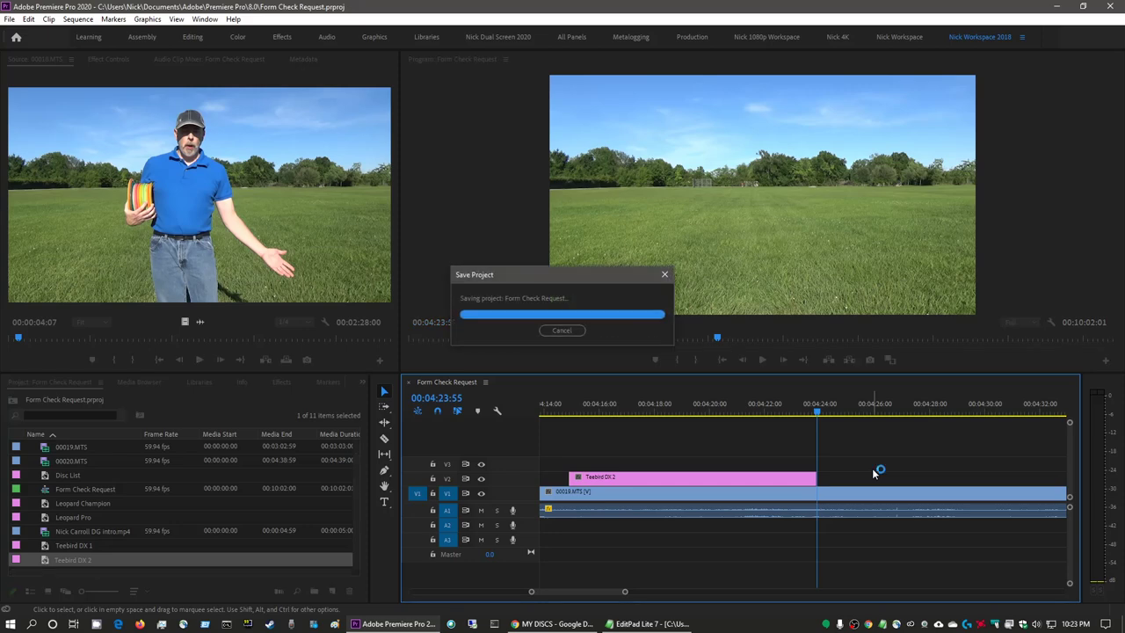
key("alt+Tab")
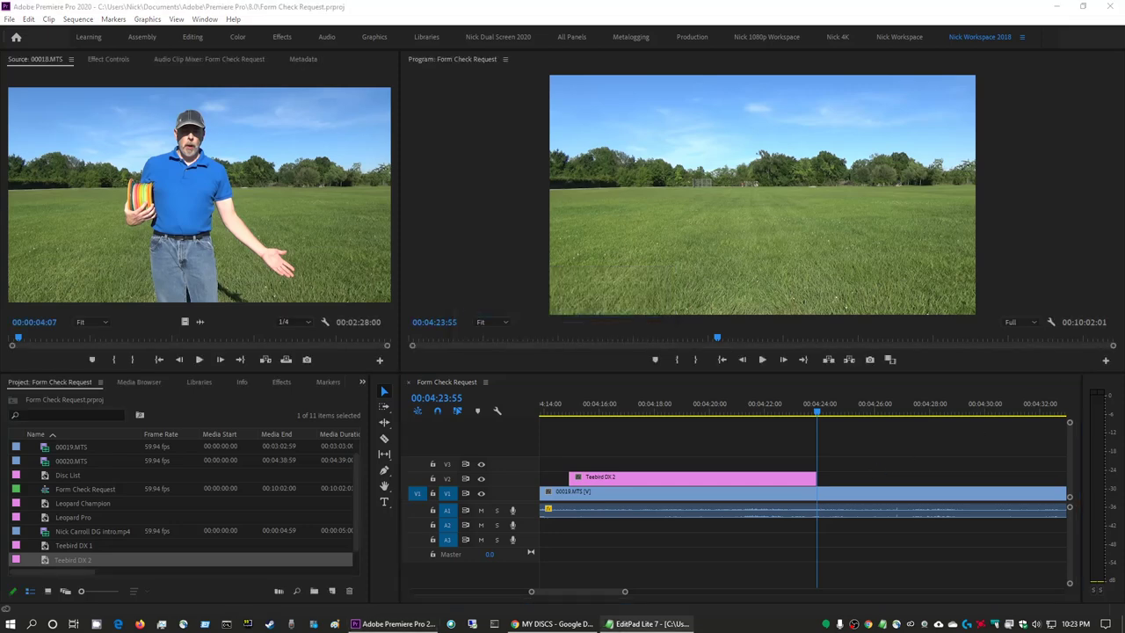
key("alt+Tab")
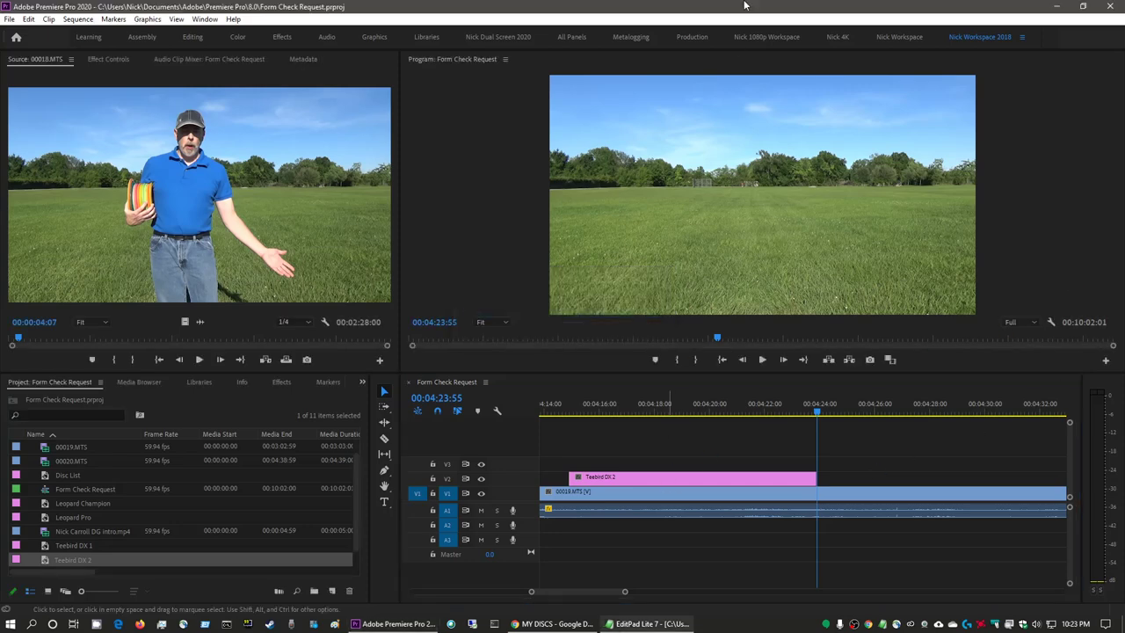
key("space")
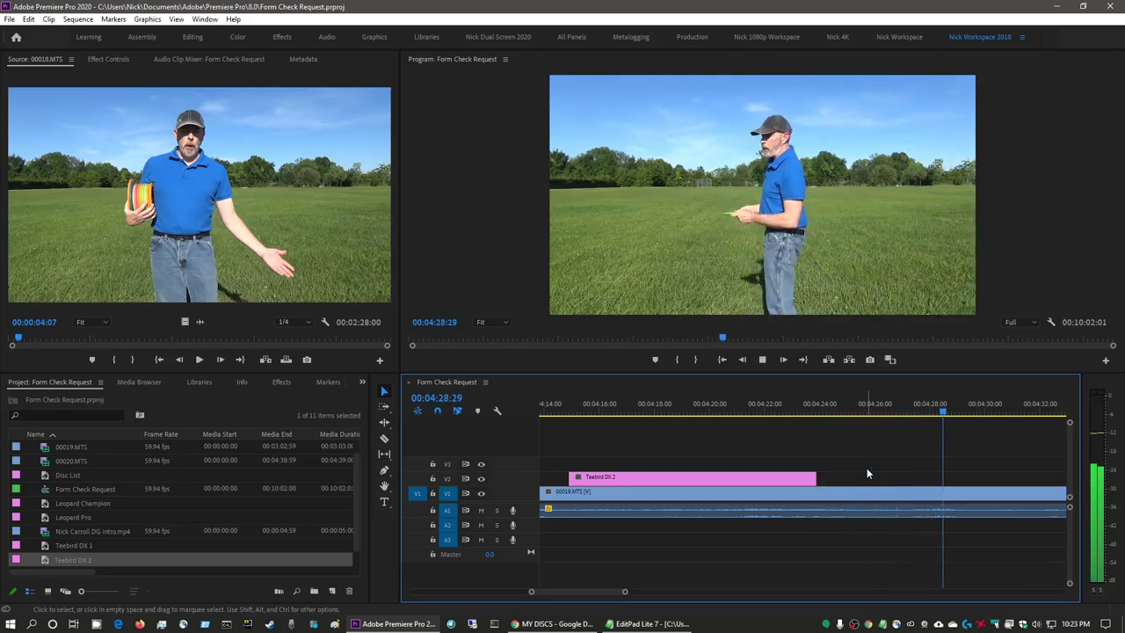
key("space")
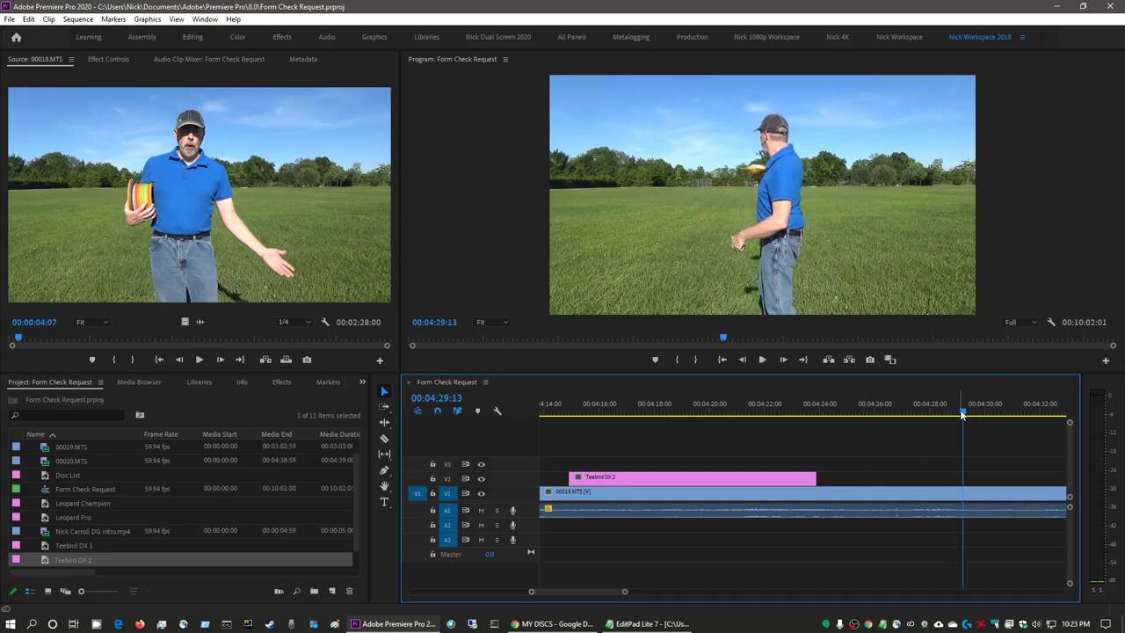
left_click_drag(963, 414, 920, 411)
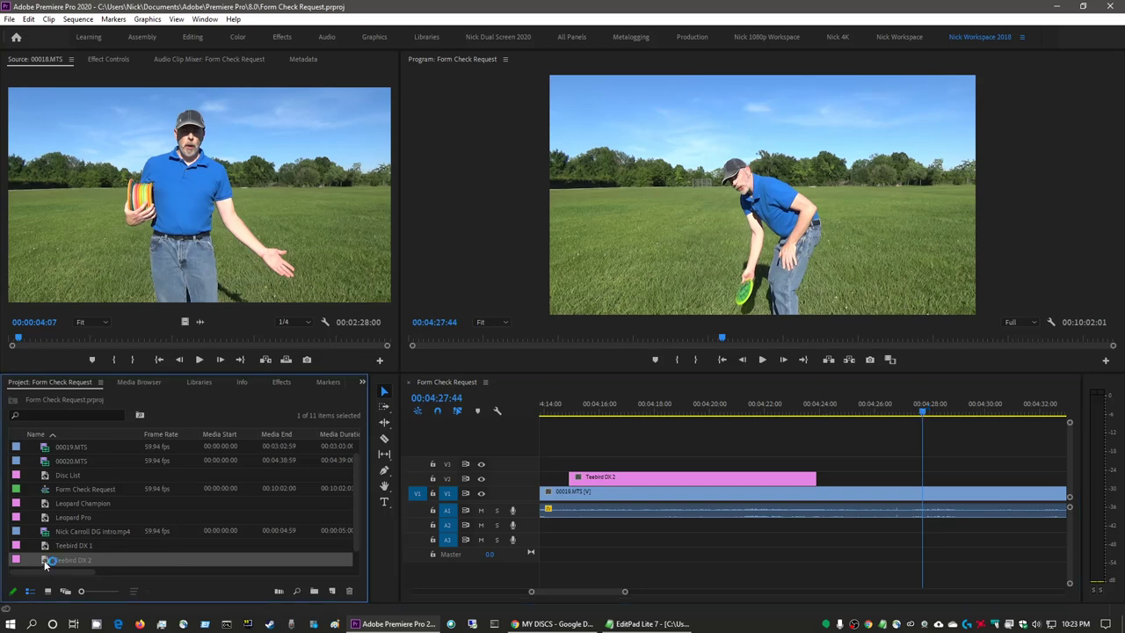
Duplicate the Teebird DX 2 title and rename the copy Teebird Champion.
right_click(47, 561)
left_click(114, 68)
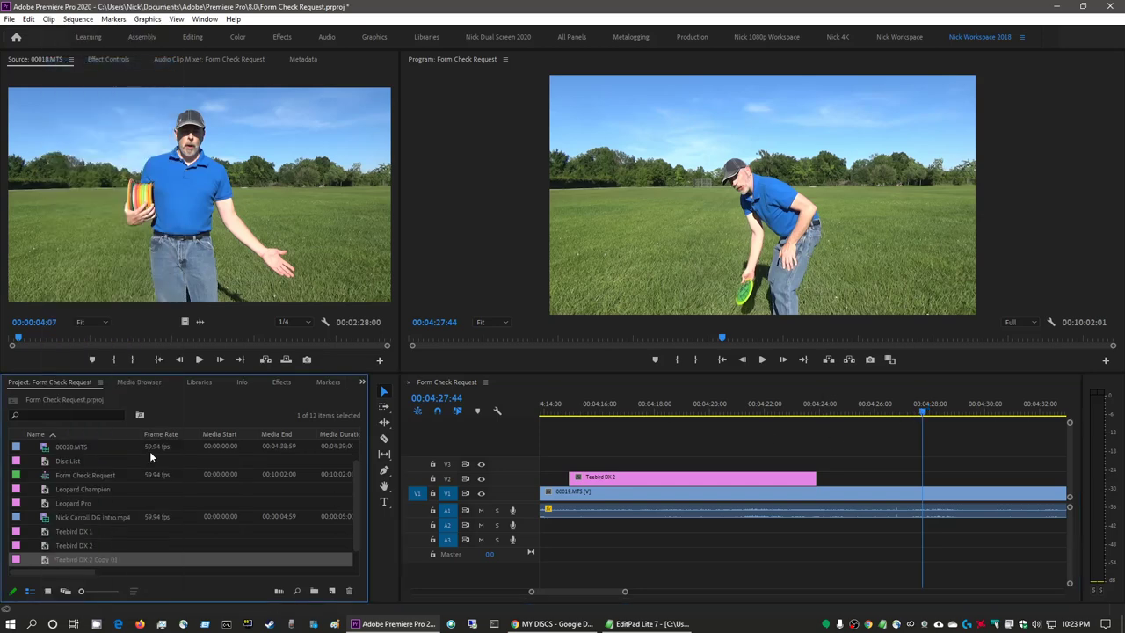
left_click(80, 560)
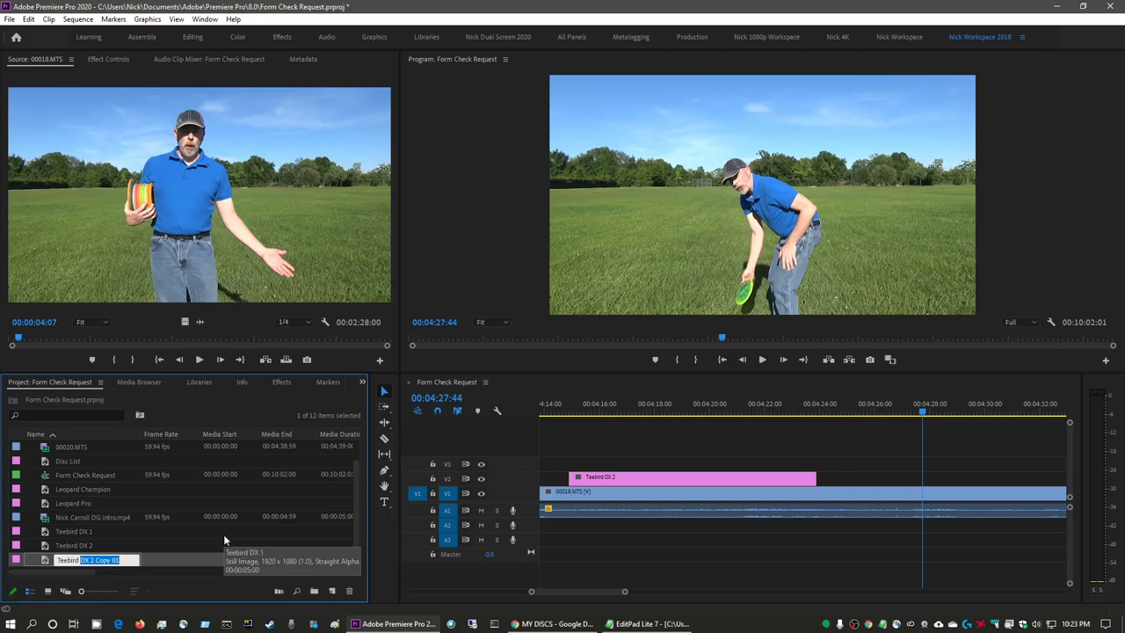
key("BackSpace")
left_click(44, 565)
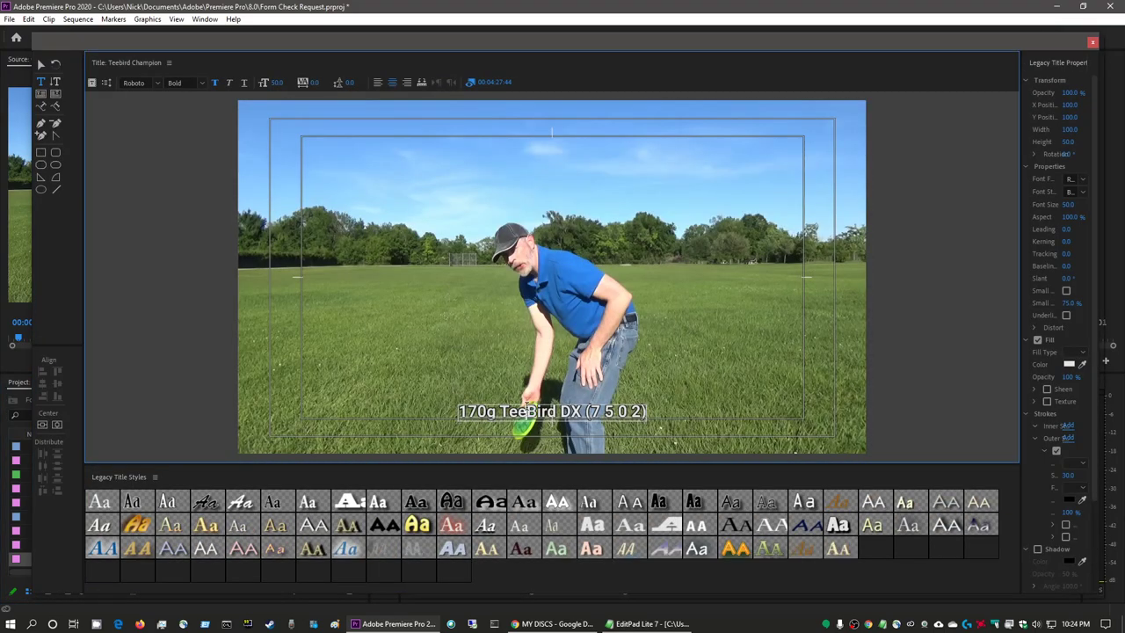
Replace its caption with 175g TeeBird Champion (7 5 0 2) and close the title editor.
key("ctrl+a")
type("175g TeeBird Champion (7 5 0 2)")
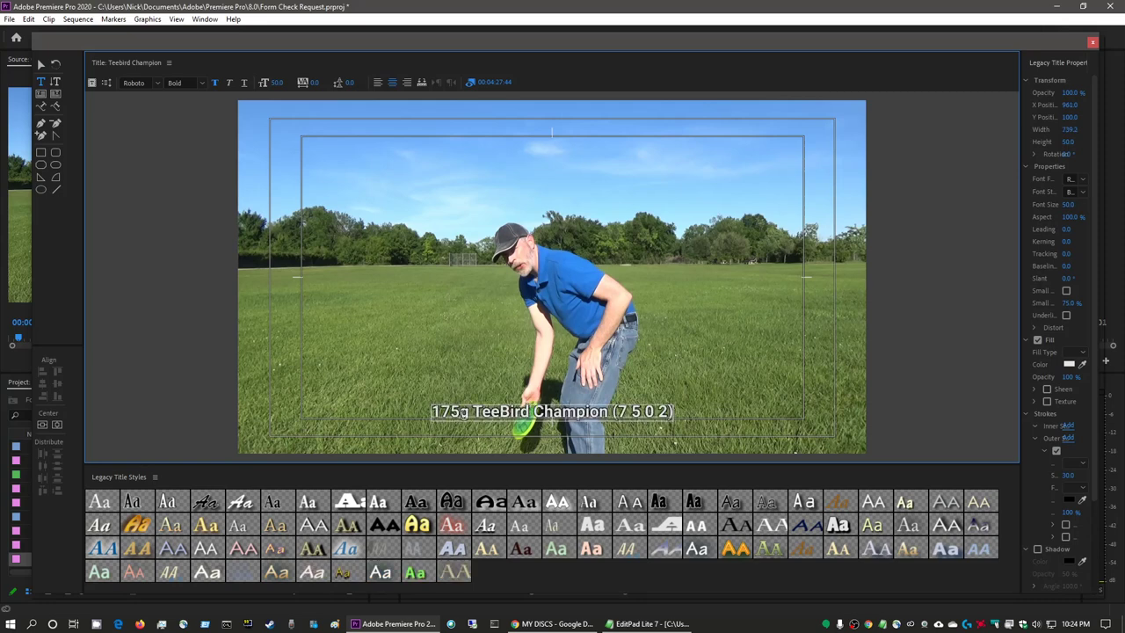
left_click(41, 64)
left_click(513, 292)
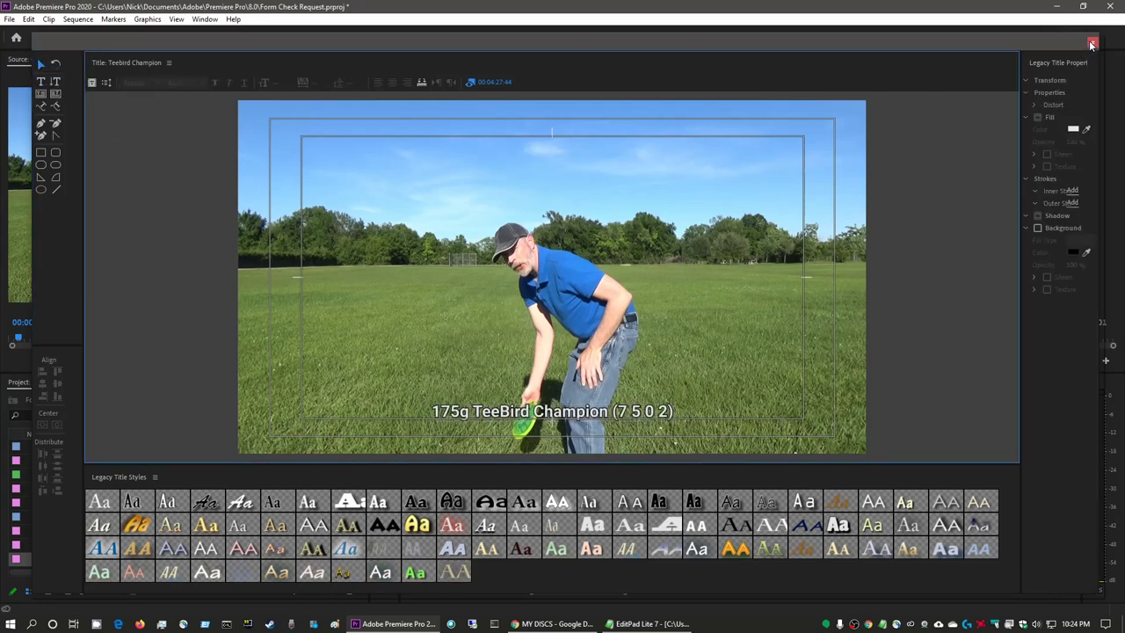
left_click(1092, 44)
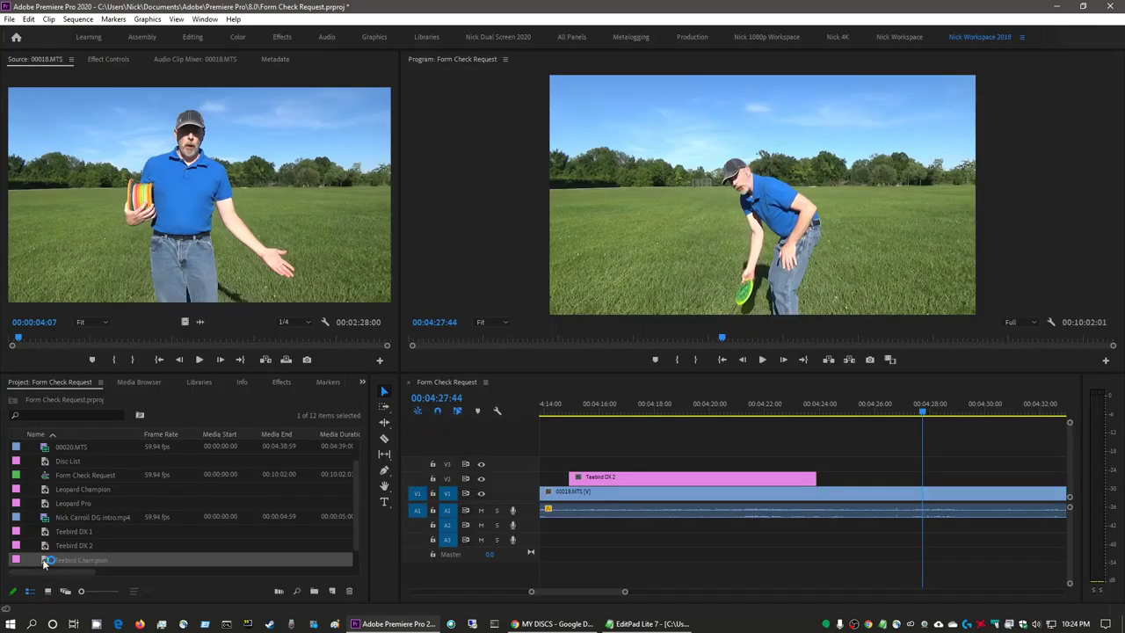
Place Teebird Champion on V2 above the footage at 04:27:44, save, and preview full-screen.
left_click_drag(45, 567, 930, 484)
scroll(907, 486, "down", 3)
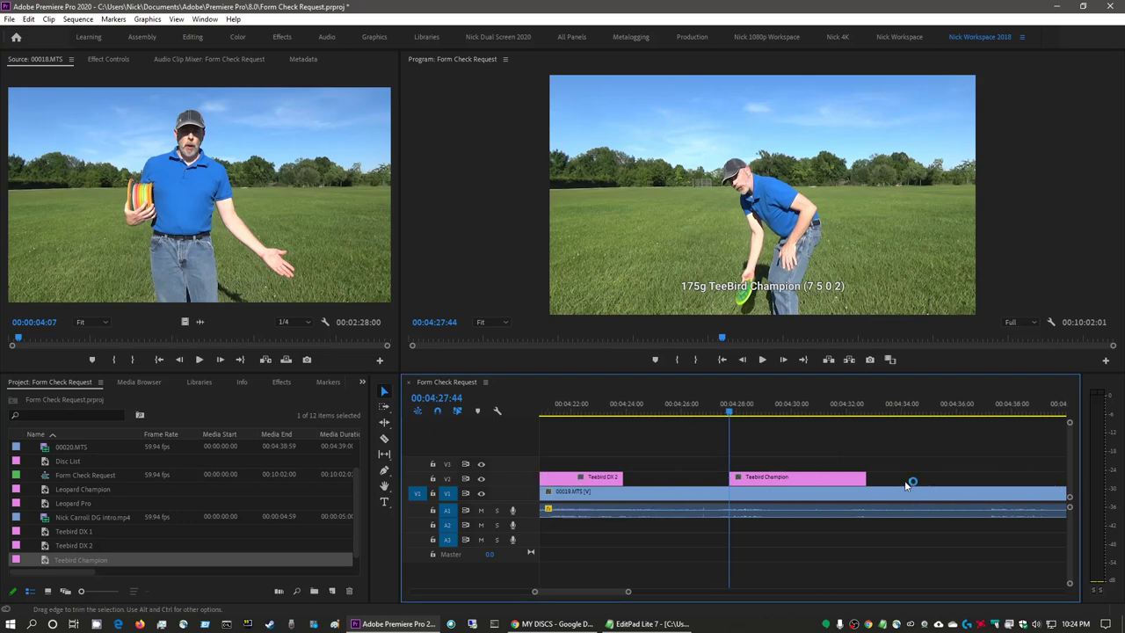
scroll(908, 485, "down", 3)
key("ctrl+s")
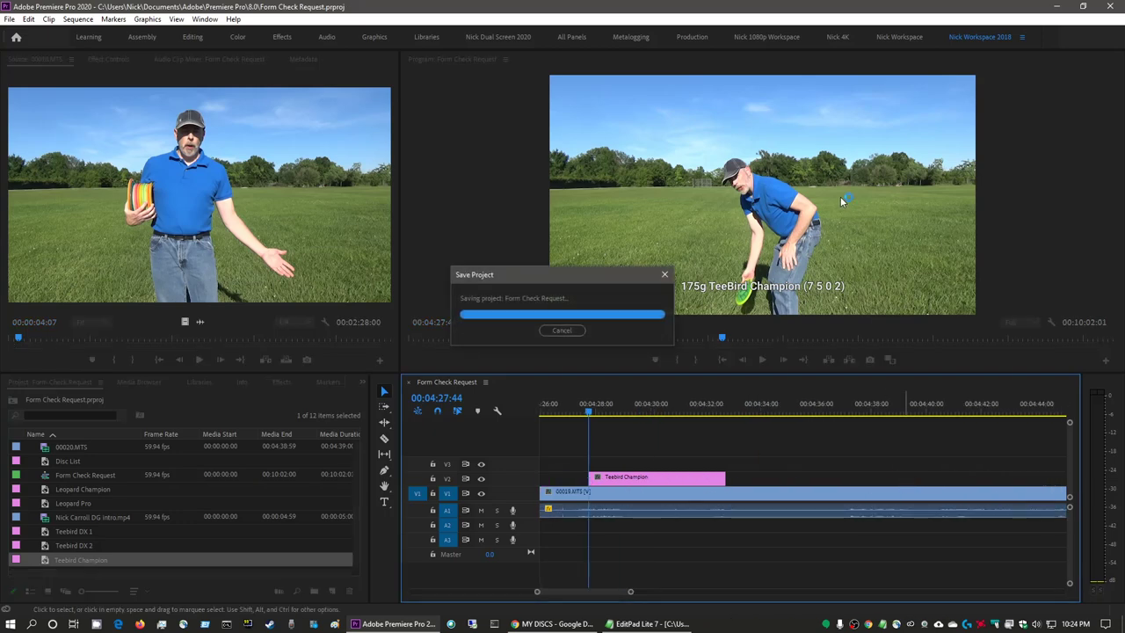
key("grave")
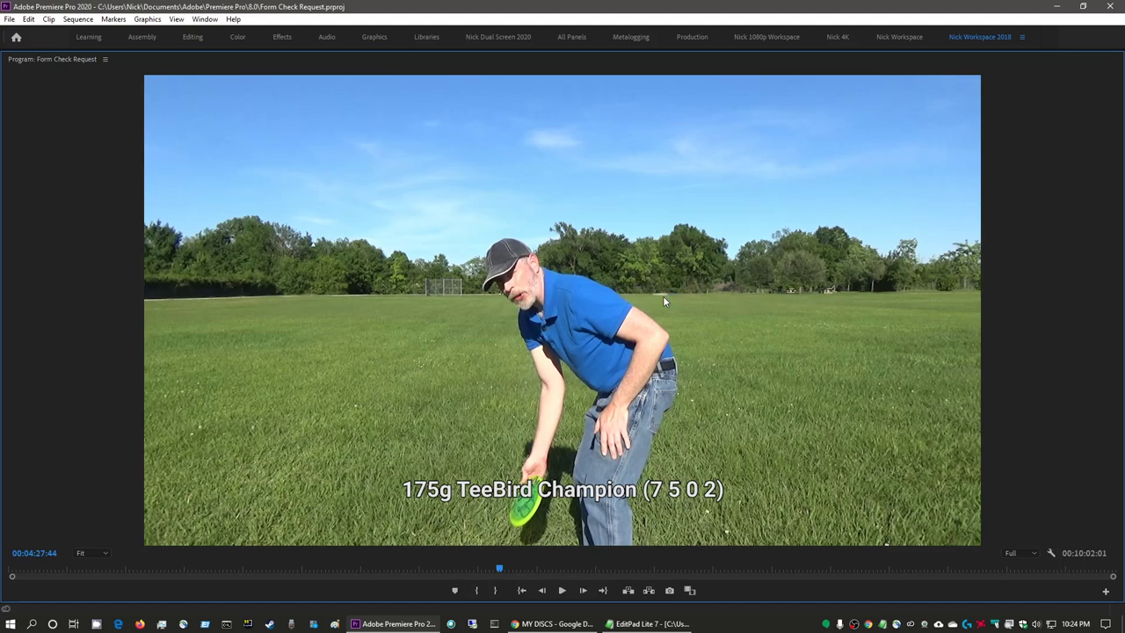
key("space")
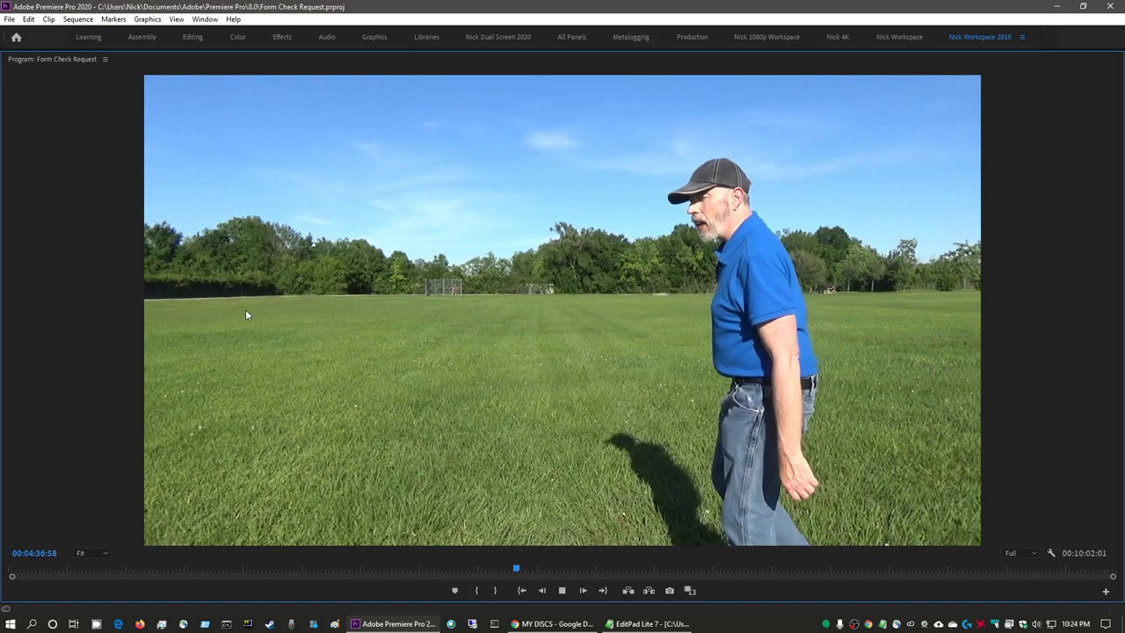
key("grave")
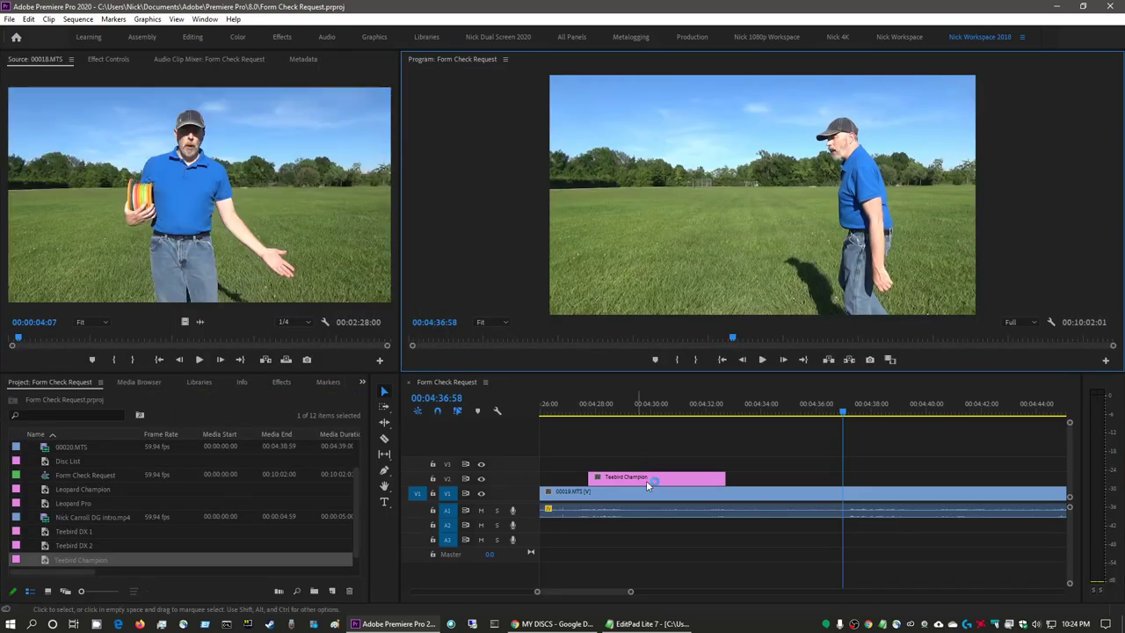
Lengthen the Teebird Champion clip, save again, and play back from the current point.
left_click_drag(721, 477, 837, 476)
scroll(888, 451, "down", 3)
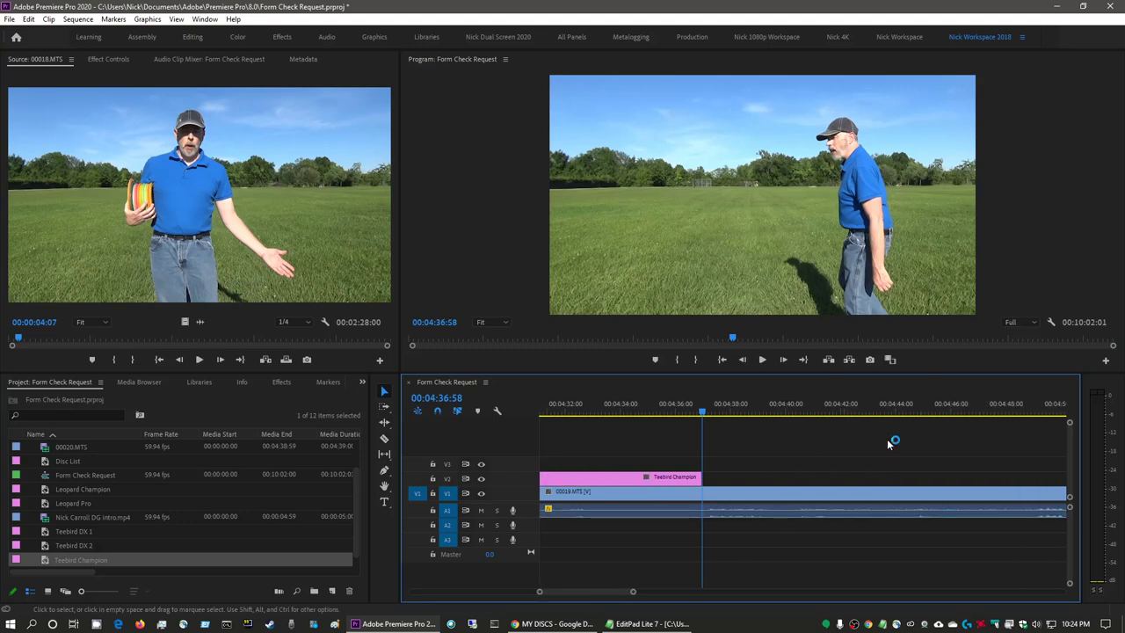
key("ctrl+s")
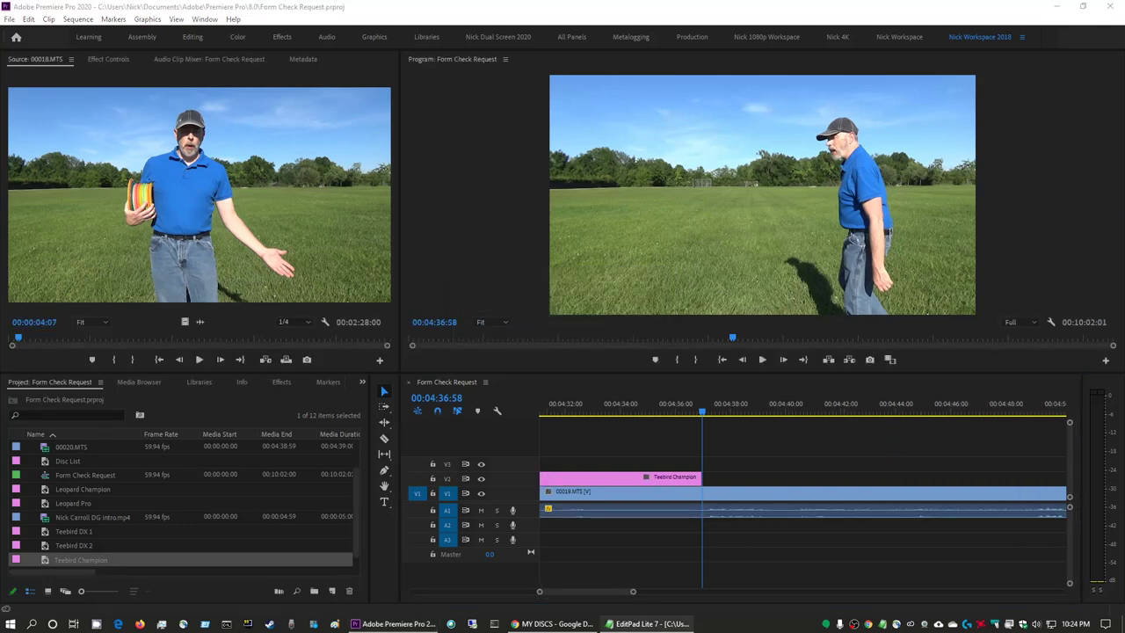
left_click(752, 243)
key("space")
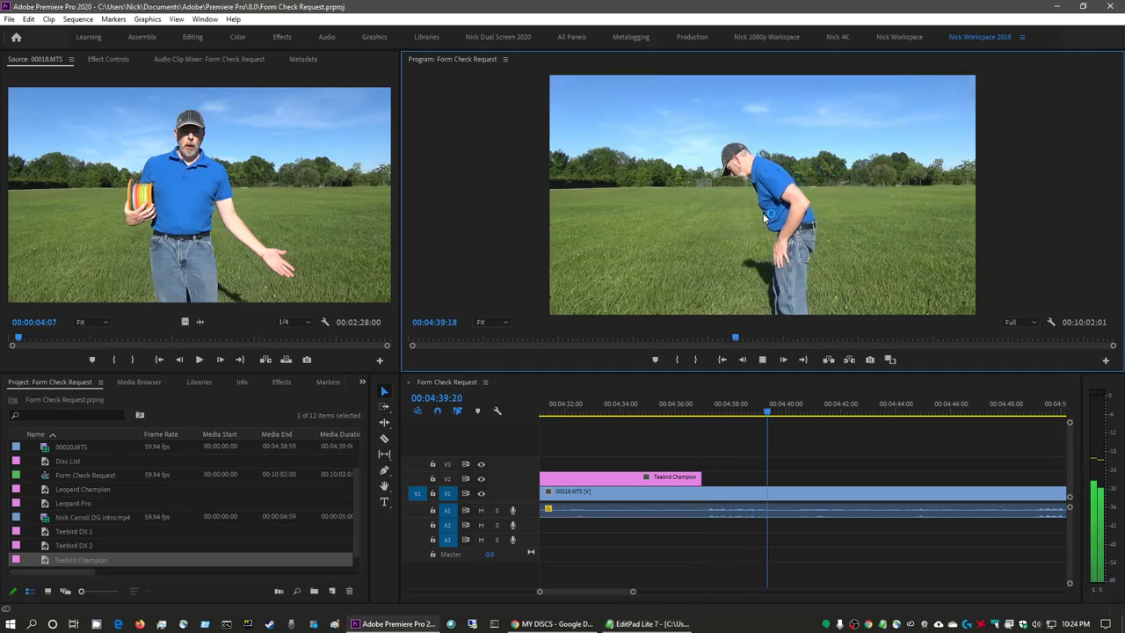
key("space")
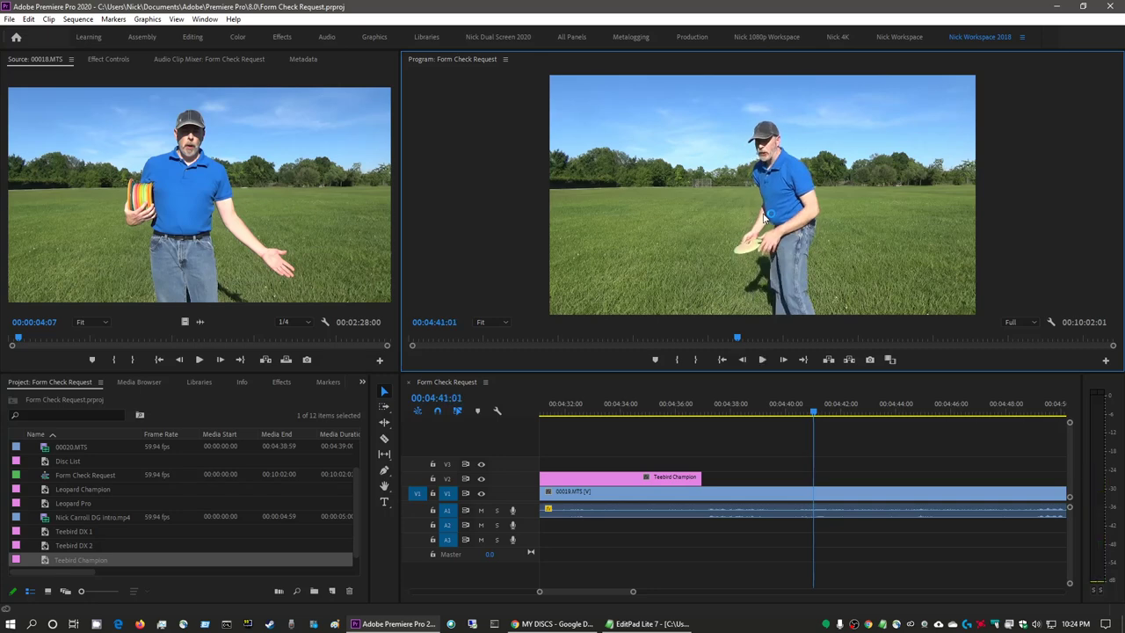
key("alt+Tab")
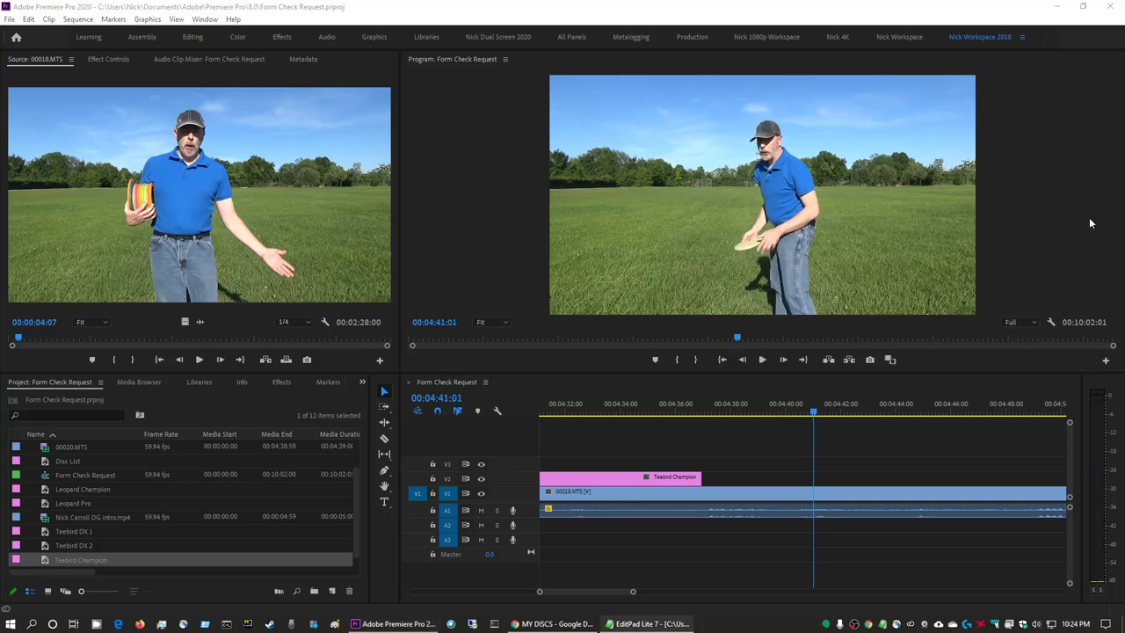
Duplicate the Teebird Champion title and type FD S-Line as the copy's name.
left_click(45, 556)
right_click(44, 557)
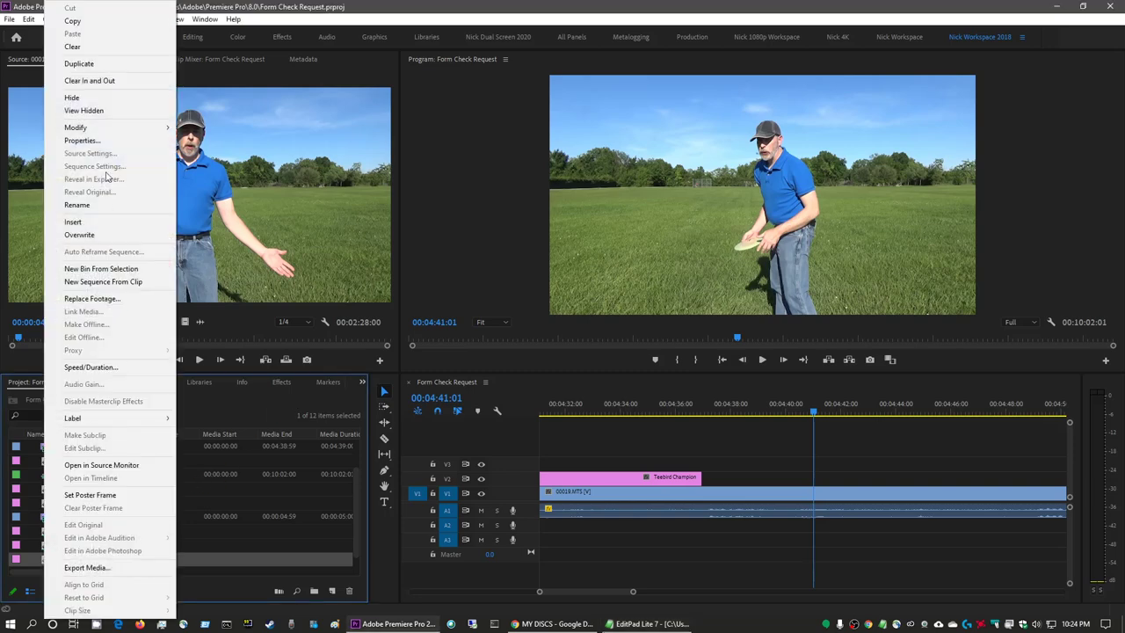
left_click(109, 68)
left_click(77, 546)
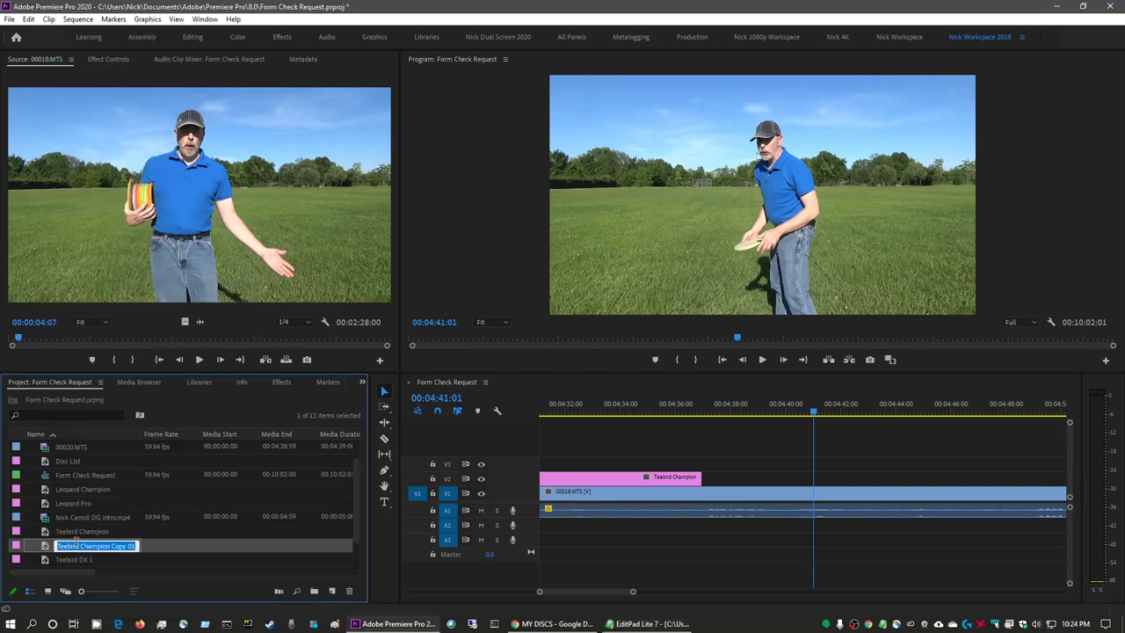
type("FD S-Lin")
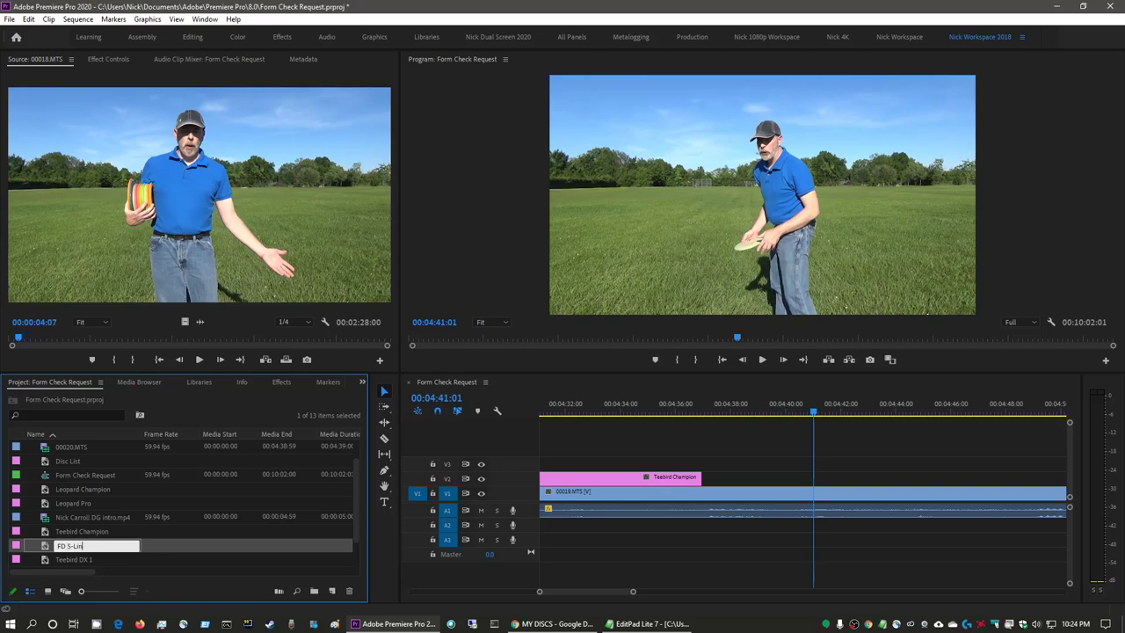
type("e")
Confirm the FD S-Line name, change its caption to 177g FD S-Line (7 6 -1 1), and close the editor.
key("Return")
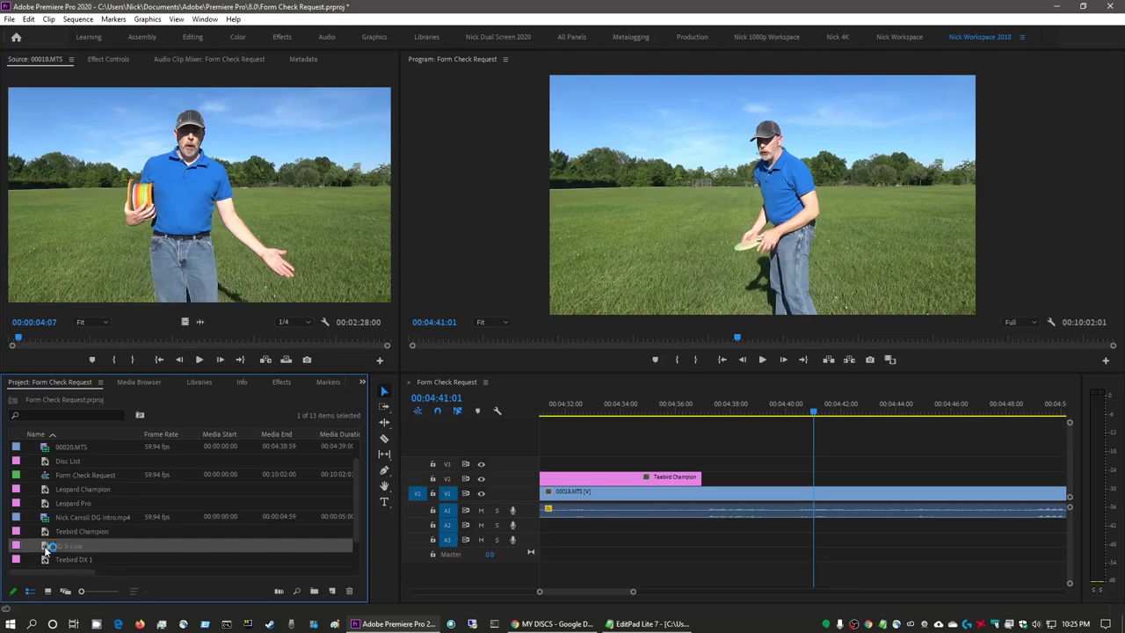
double_click(46, 547)
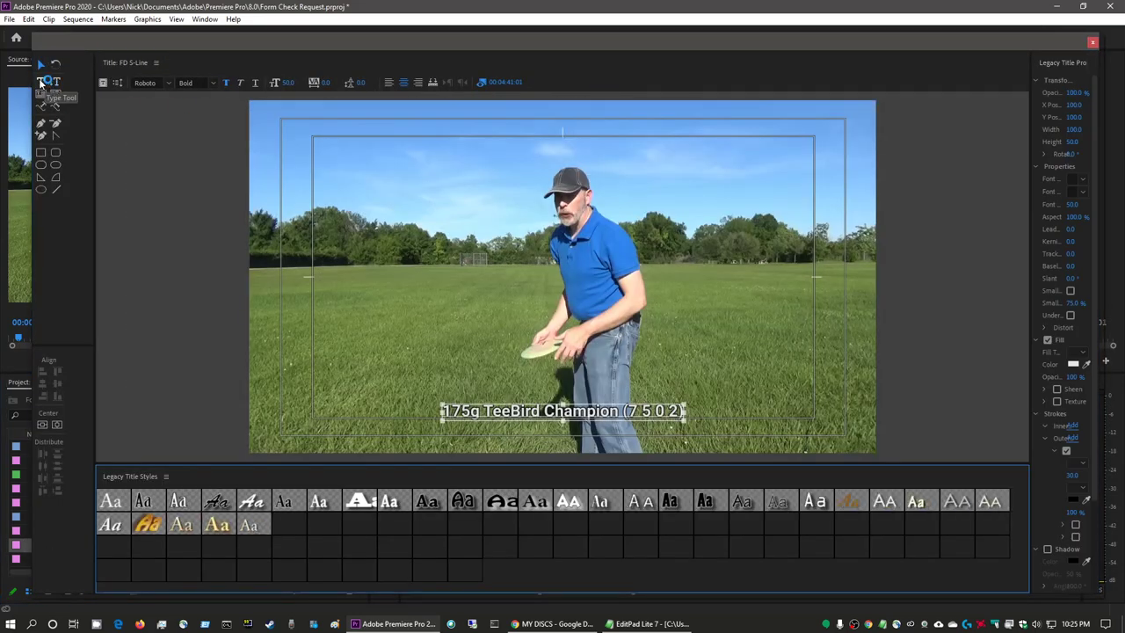
left_click(41, 82)
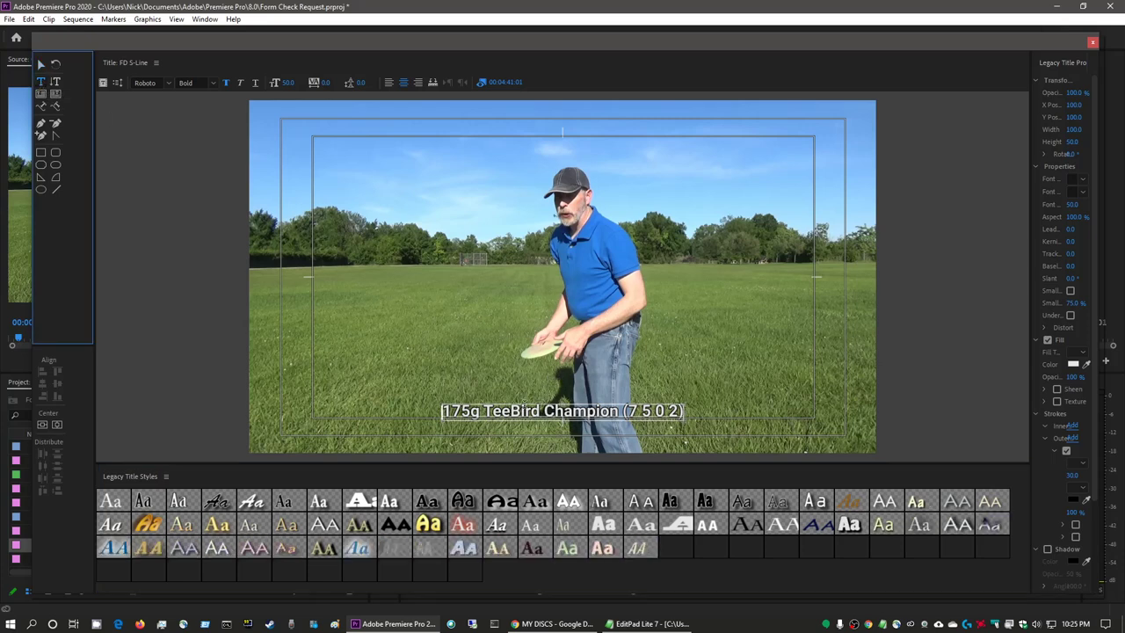
left_click(524, 411)
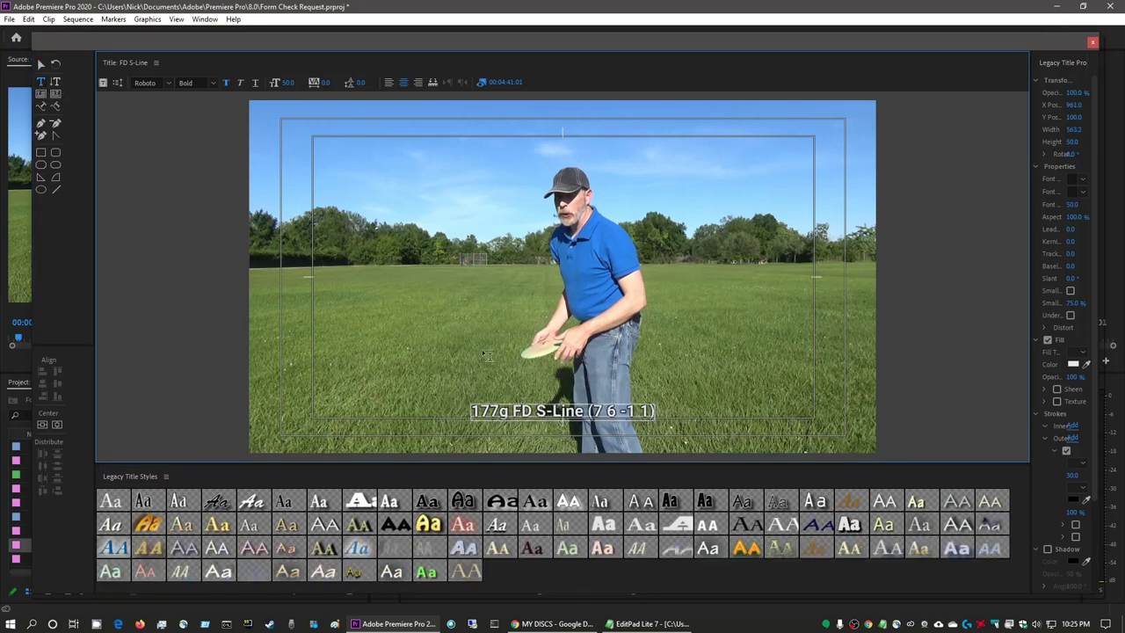
left_click(41, 63)
left_click(527, 211)
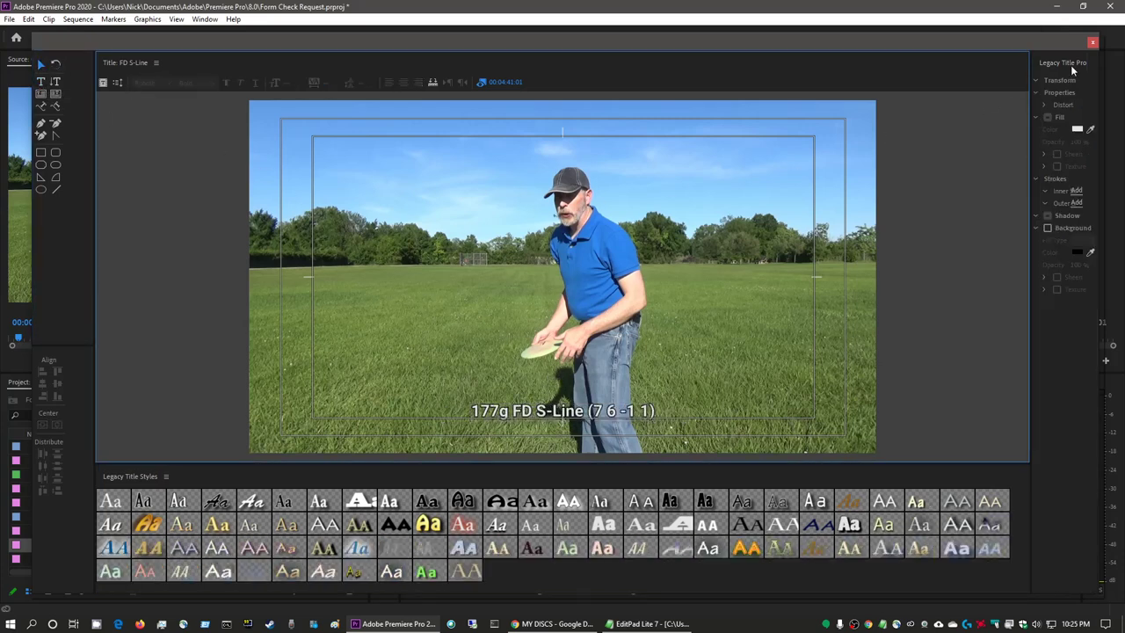
key("ctrl+w")
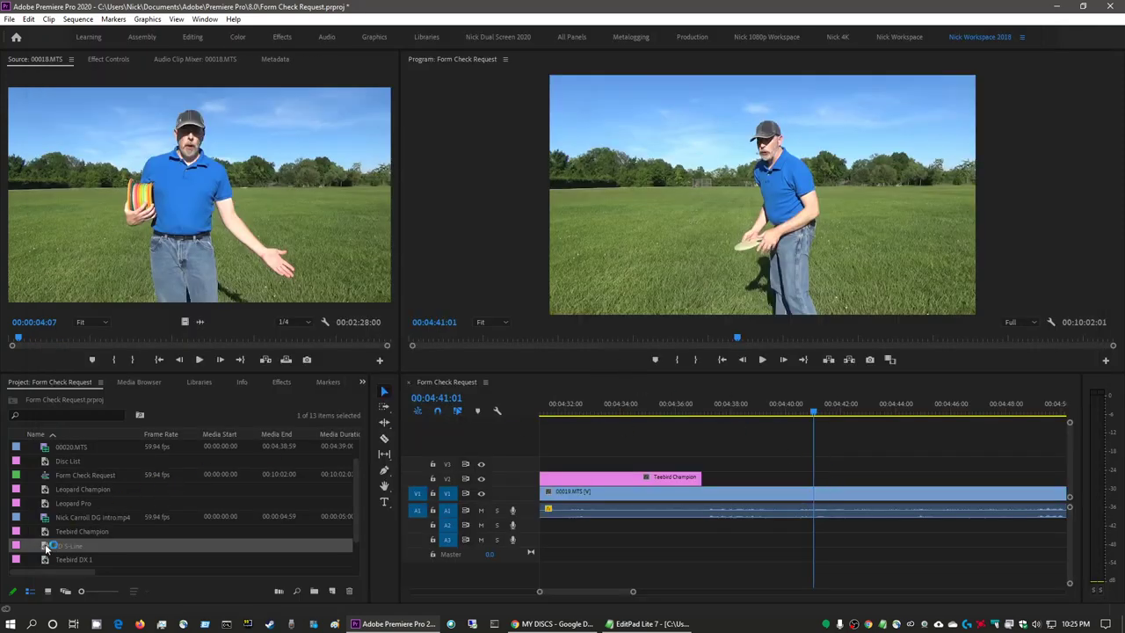
Place FD S-Line on V2 above the footage at 04:41:01, save, and preview it full-screen.
left_click_drag(45, 543, 805, 475)
key("ctrl+s")
scroll(983, 468, "down", 1)
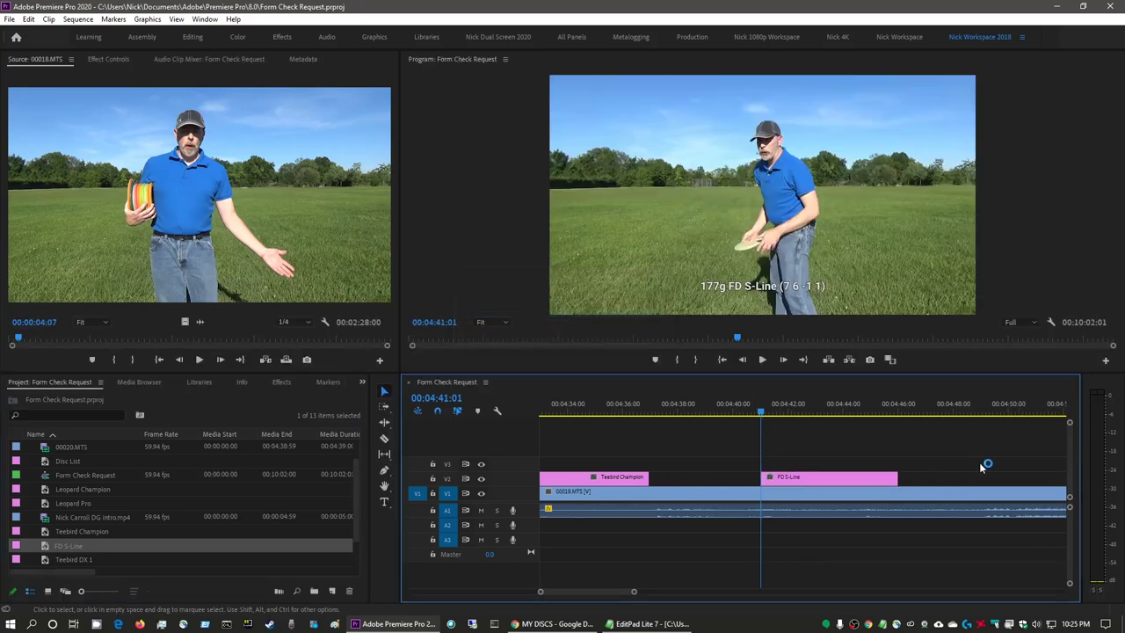
scroll(983, 468, "down", 2)
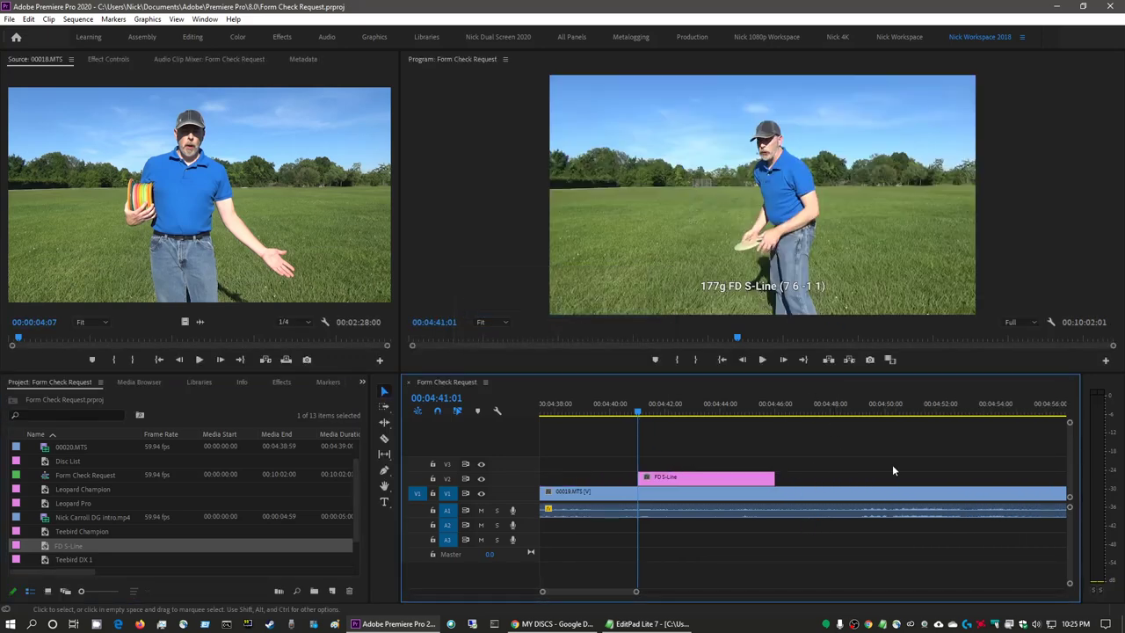
left_click(828, 167)
key("grave")
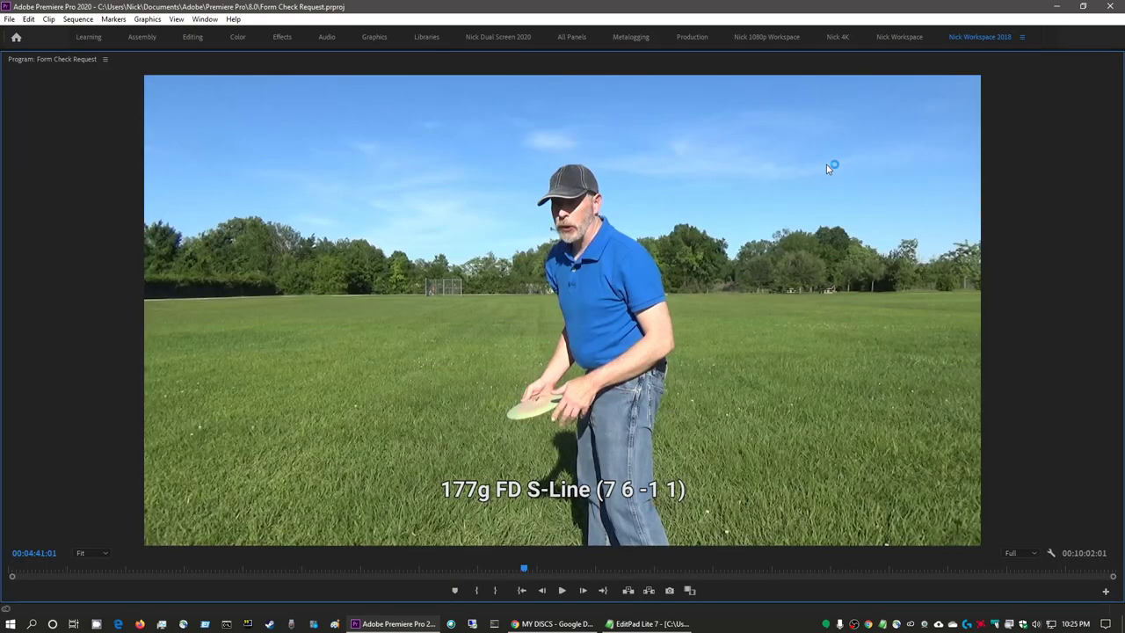
key("space")
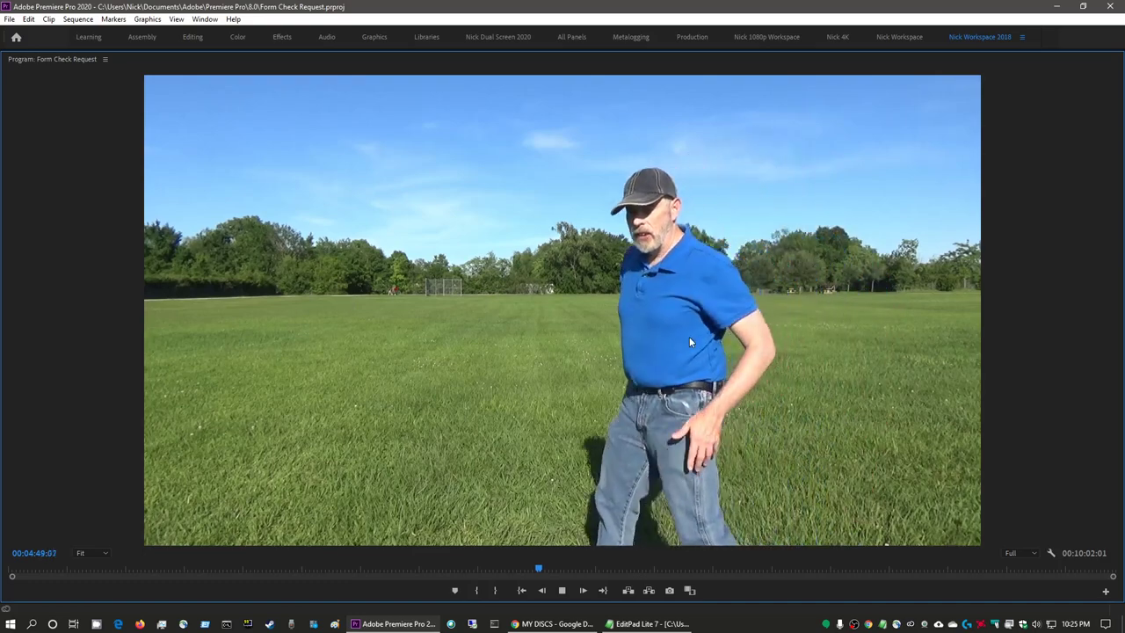
key("space")
key("grave")
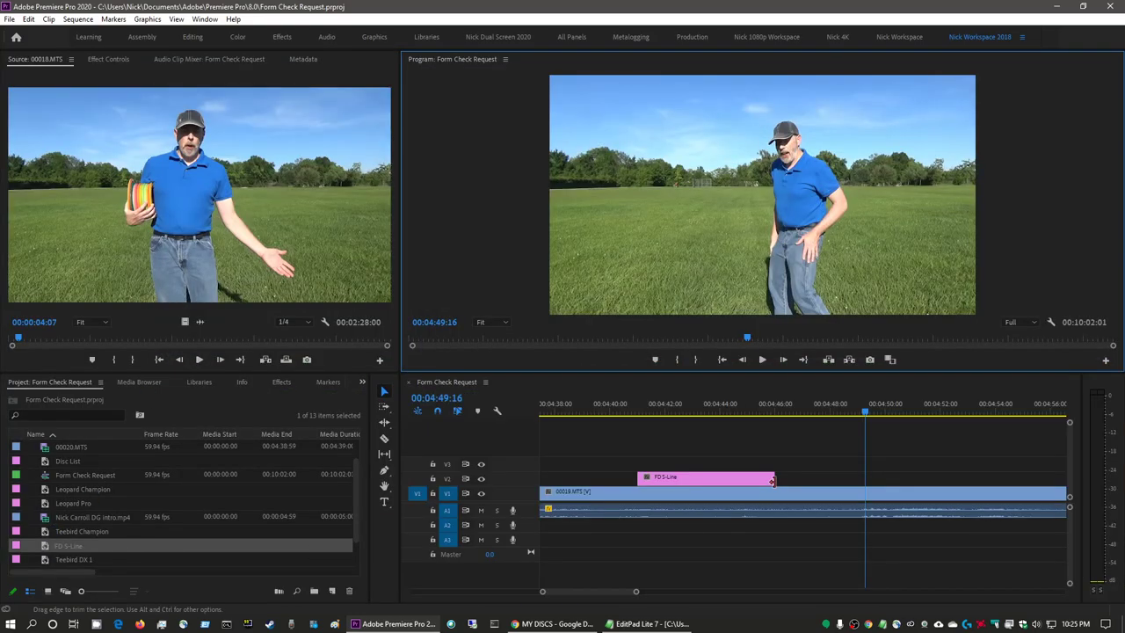
Lengthen the FD S-Line clip to about 00:04:49:16, save, review, and park the playhead at 04:54:08.
left_click_drag(774, 477, 863, 478)
scroll(945, 474, "down", 3)
key("ctrl+s")
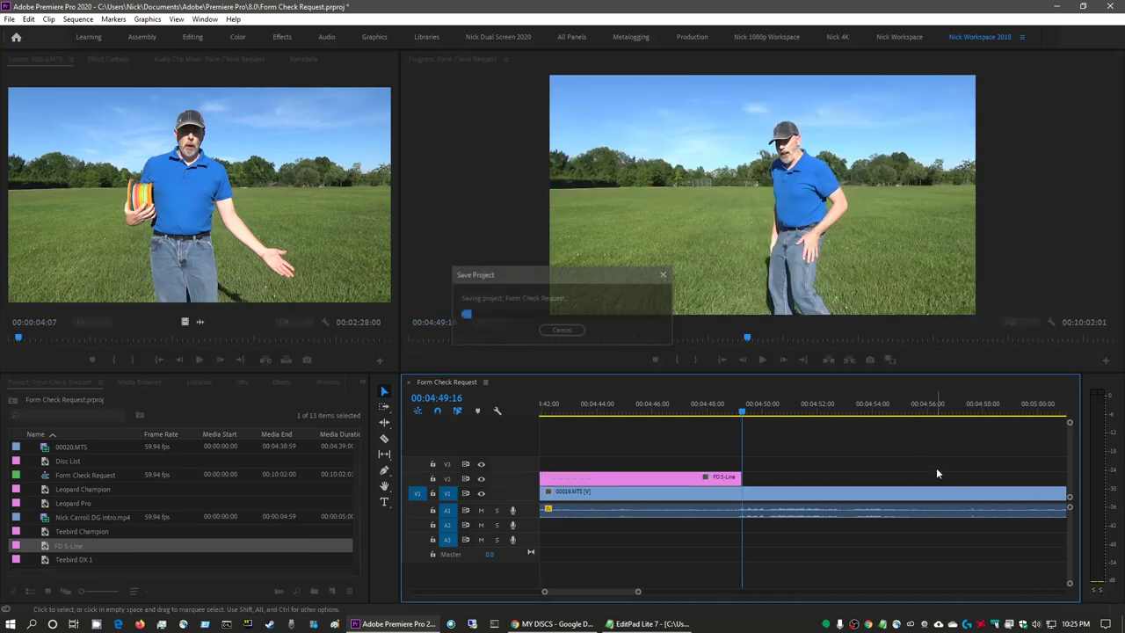
left_click(860, 224)
key("space")
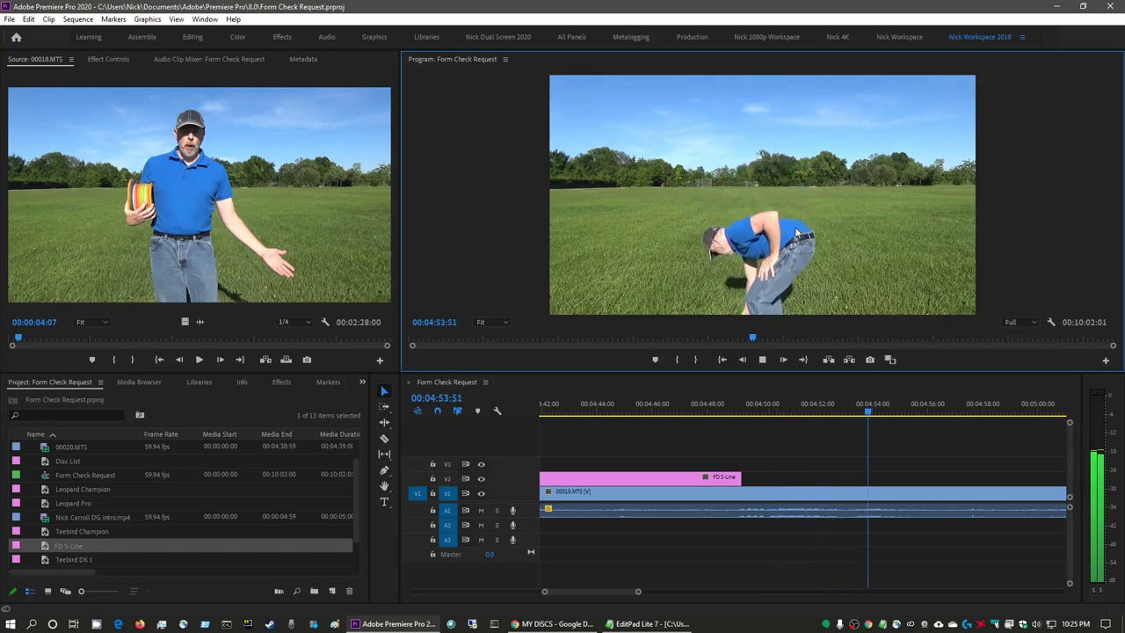
key("space")
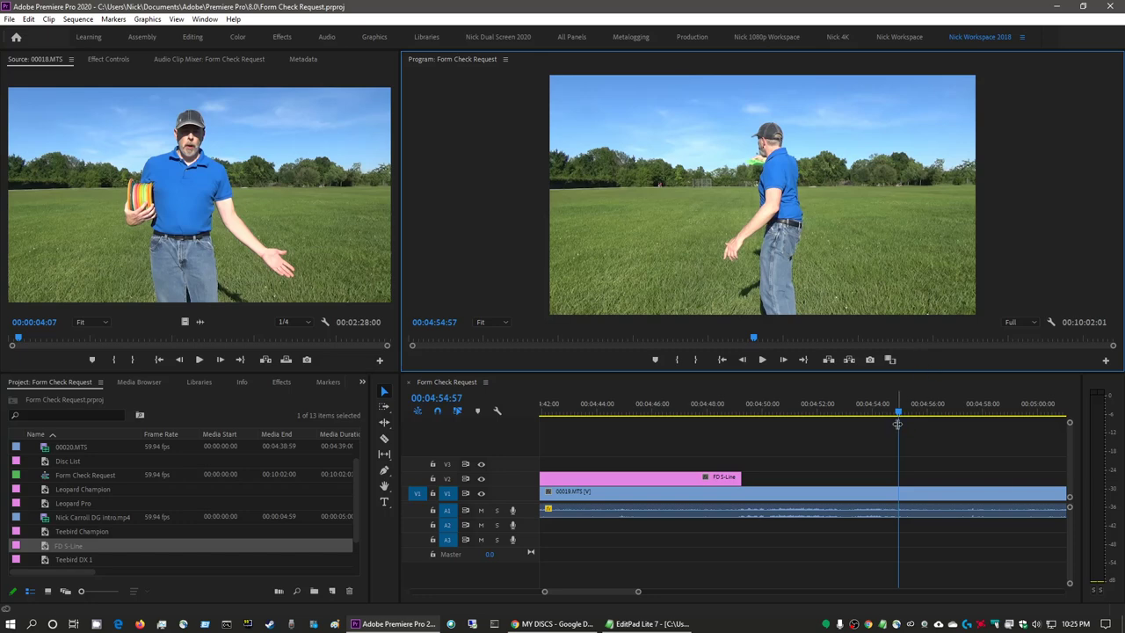
left_click_drag(899, 412, 877, 411)
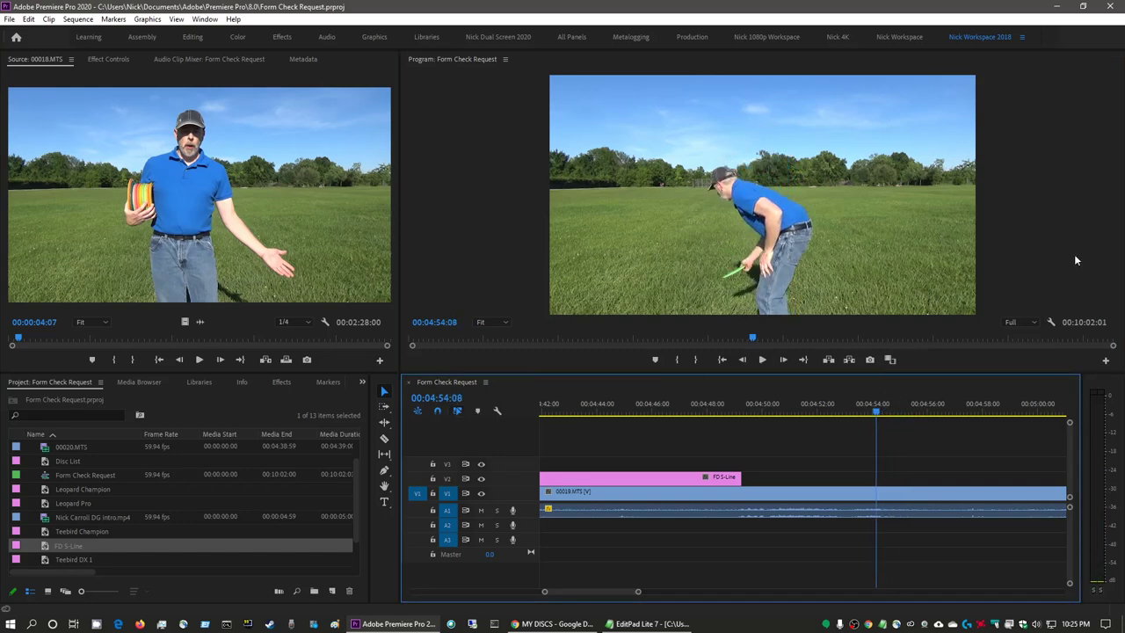
Duplicate the FD S-Line title and rename the copy Gazelle Champion.
right_click(49, 546)
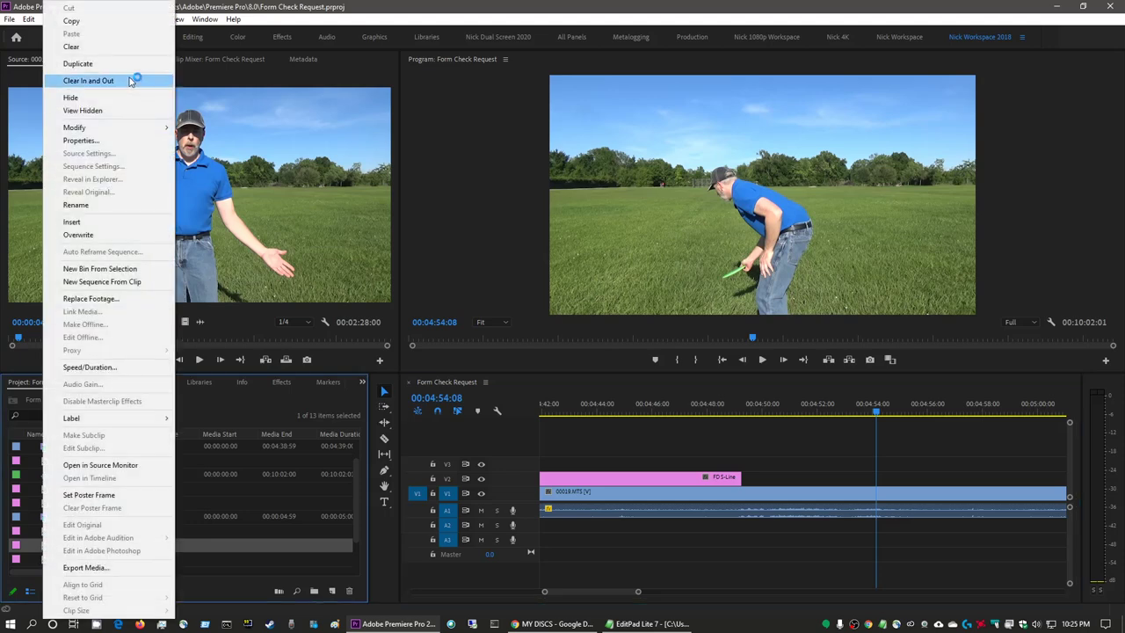
left_click(88, 65)
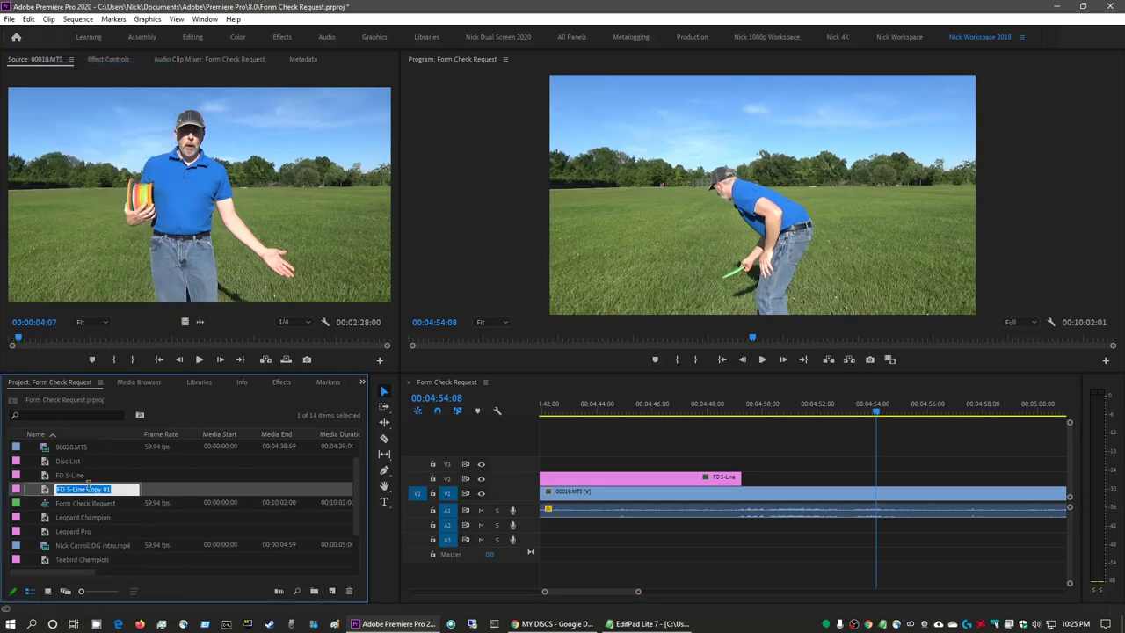
type("Gazelle Champion")
key("Return")
Change the Gazelle Champion caption to 173g Champion Gazelle (6 4 0 2).
key("alt+Tab")
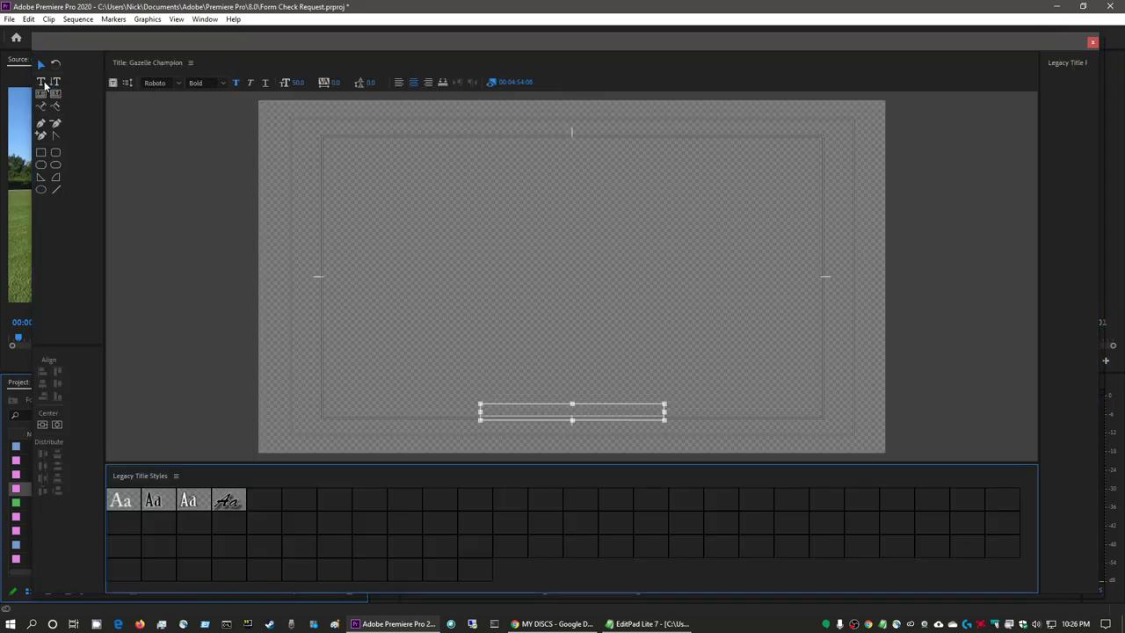
left_click(42, 82)
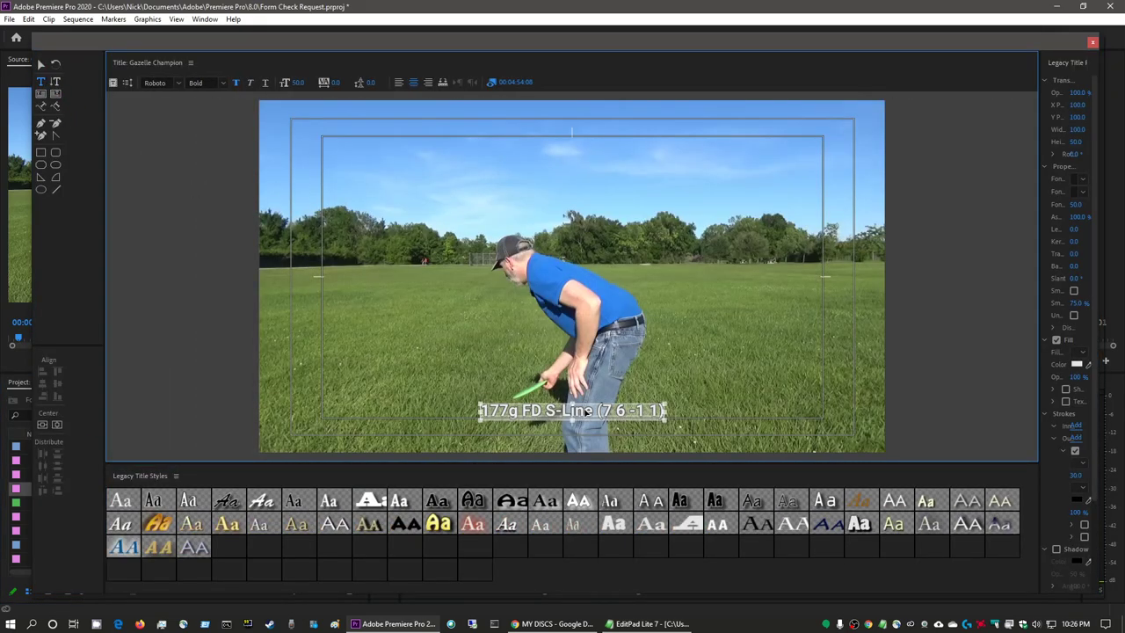
left_click(40, 64)
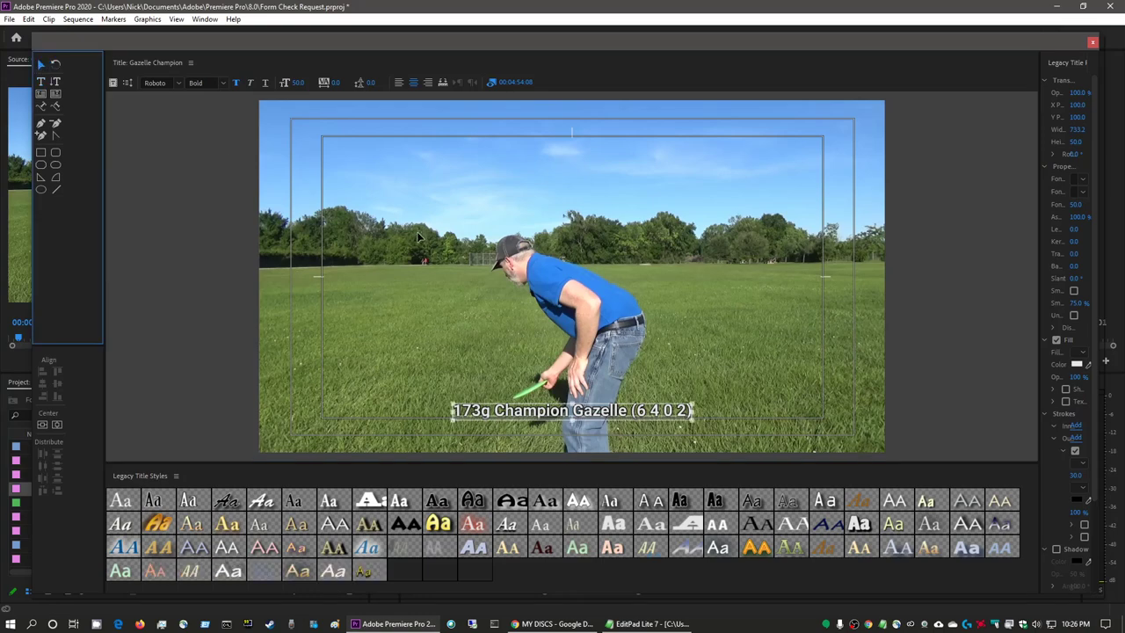
left_click(1015, 109)
Place the Gazelle Champion title on V2 above the throw footage at 04:54:08 and save.
key("Escape")
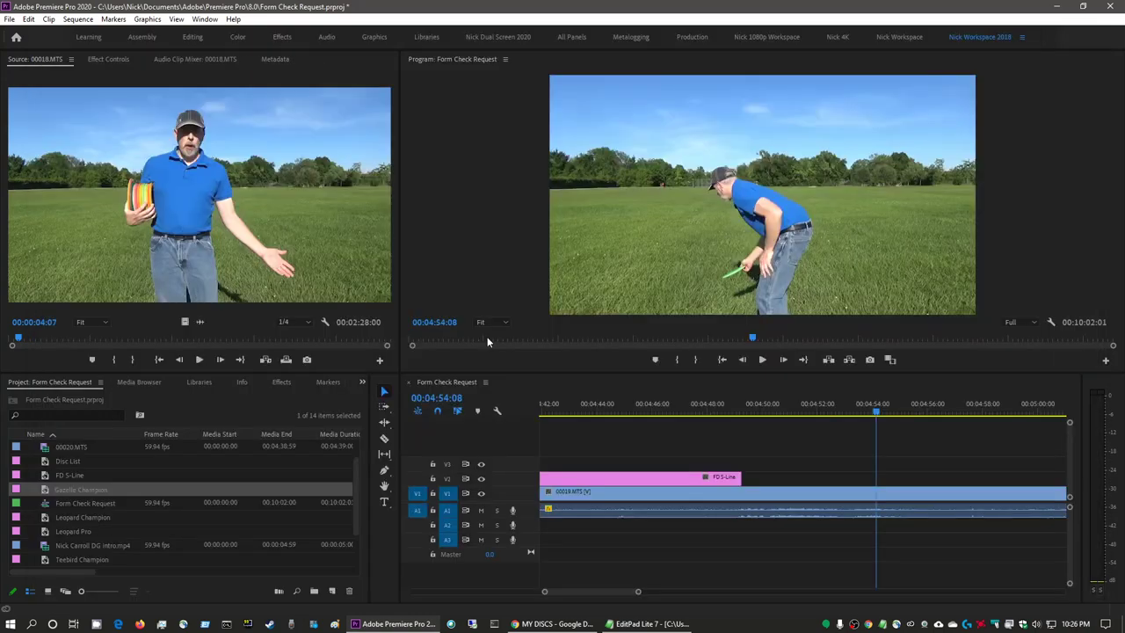
left_click_drag(57, 501, 880, 478)
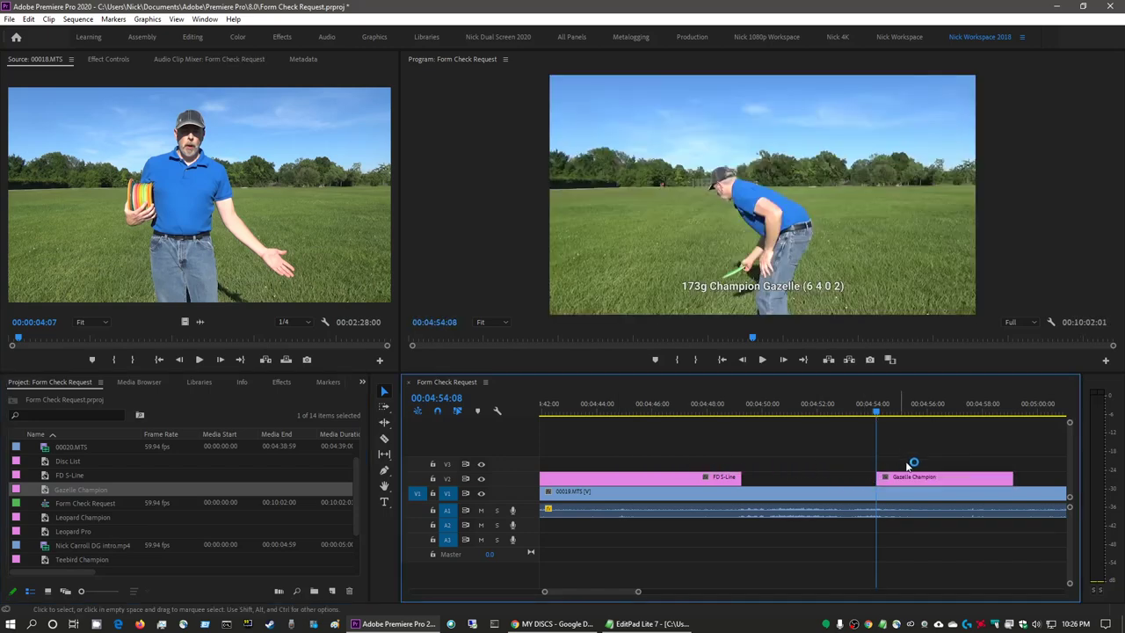
key("ctrl+s")
scroll(862, 493, "down", 3)
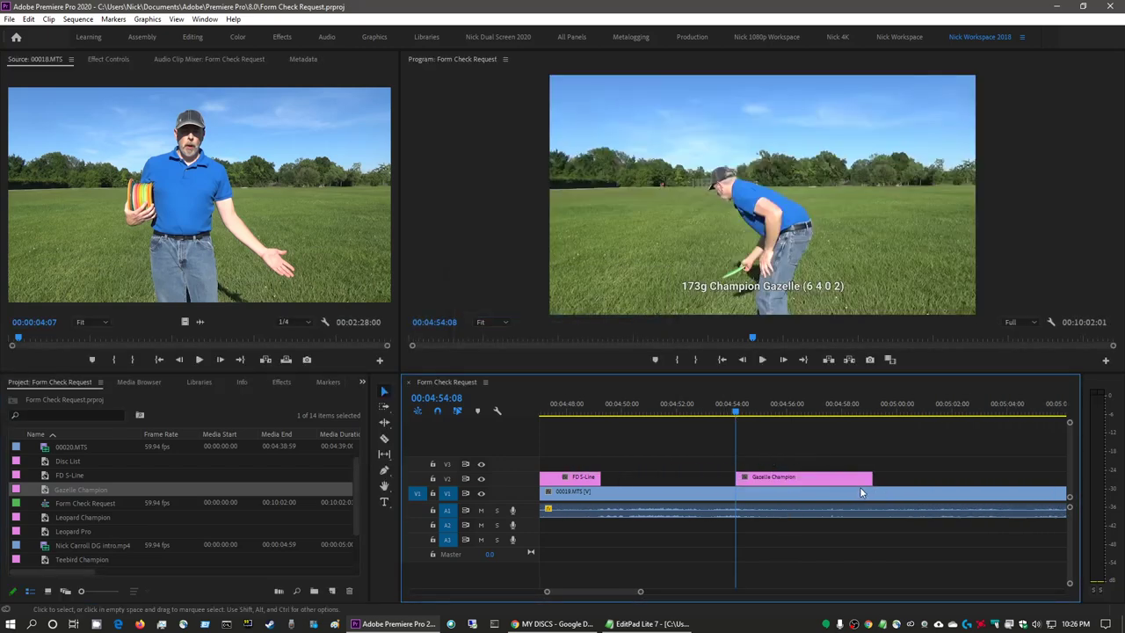
scroll(862, 493, "down", 3)
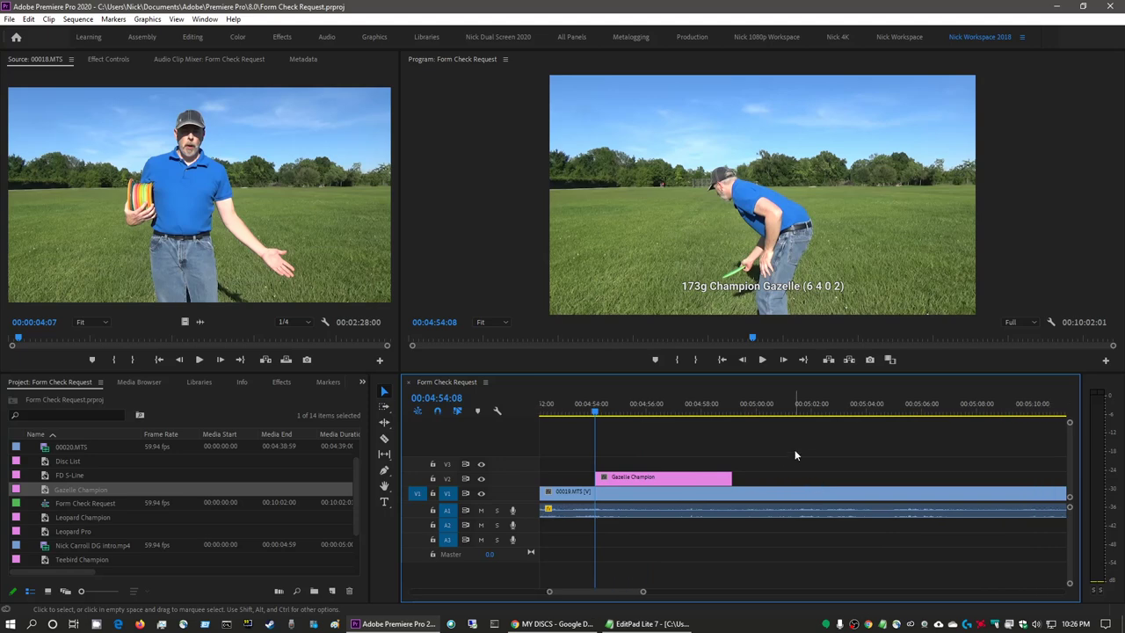
Play the throw in a maximized Program monitor to check the new caption.
left_click(802, 220)
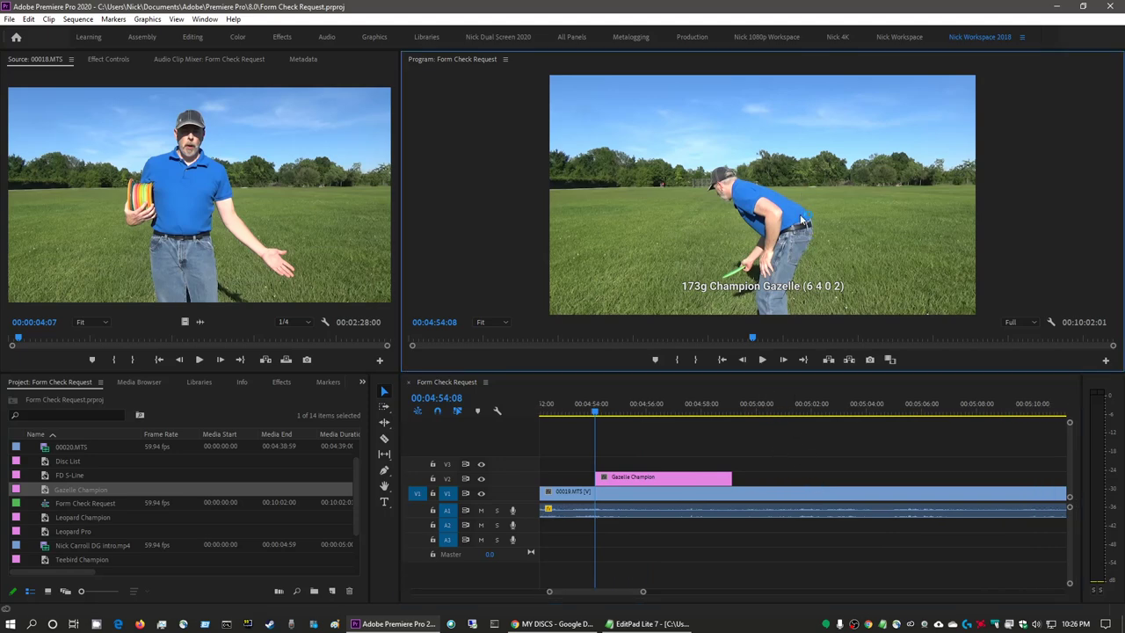
key("grave")
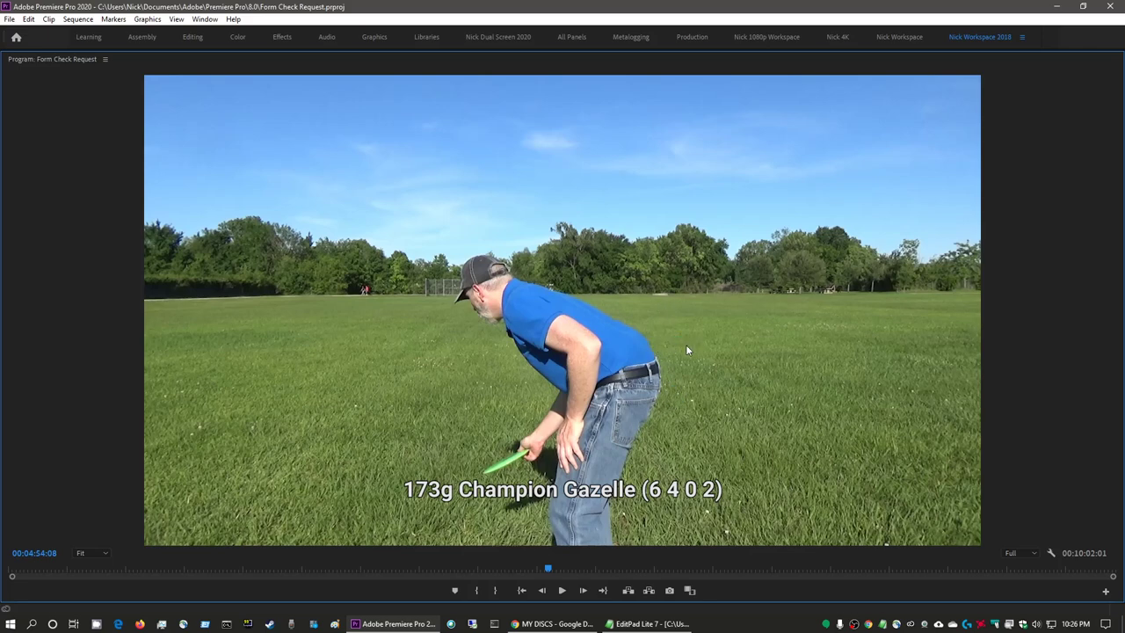
key("space")
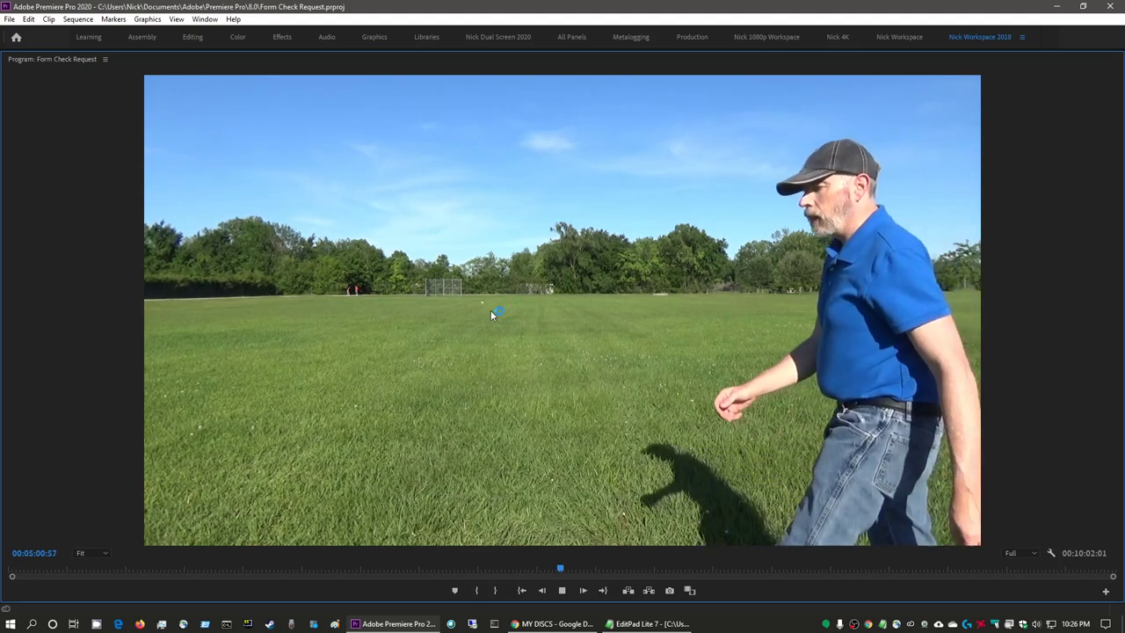
key("space")
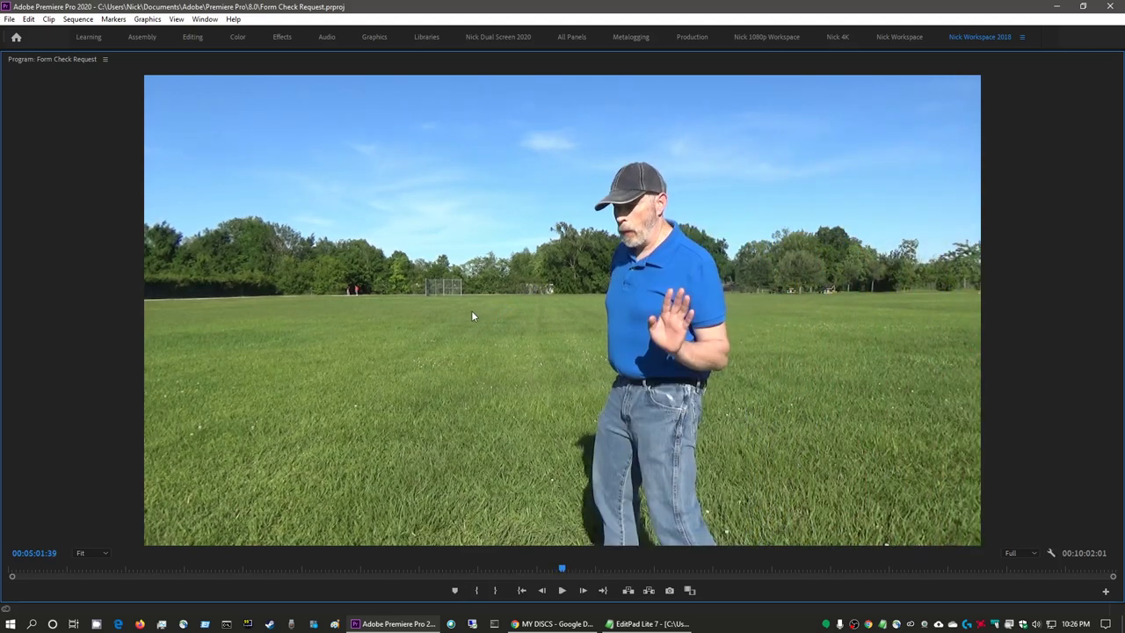
key("space")
key("space")
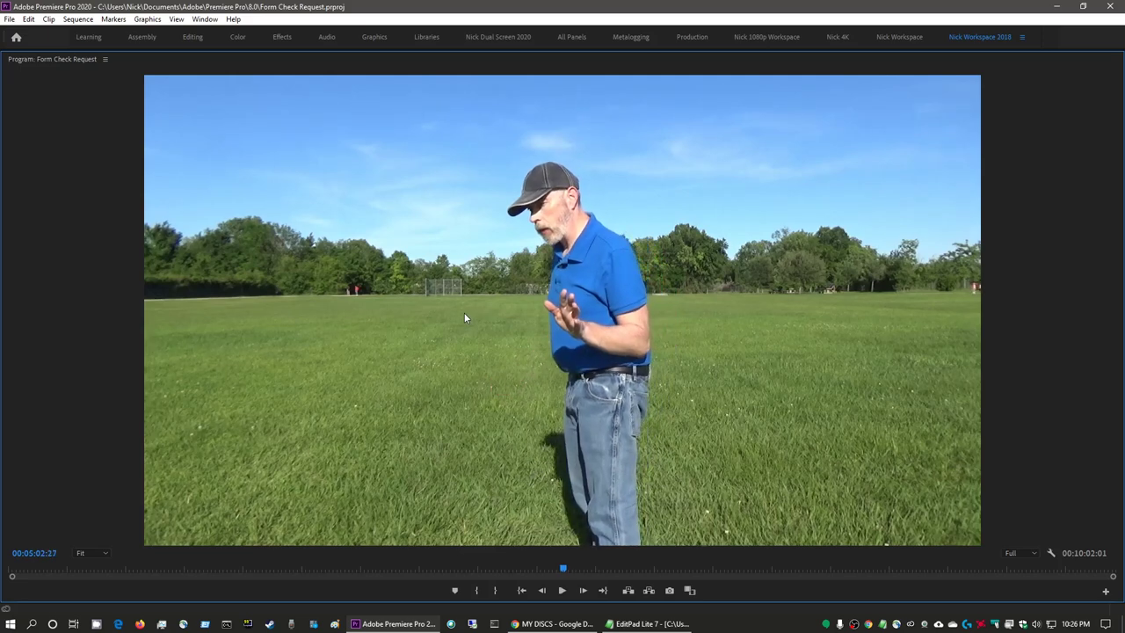
key("grave")
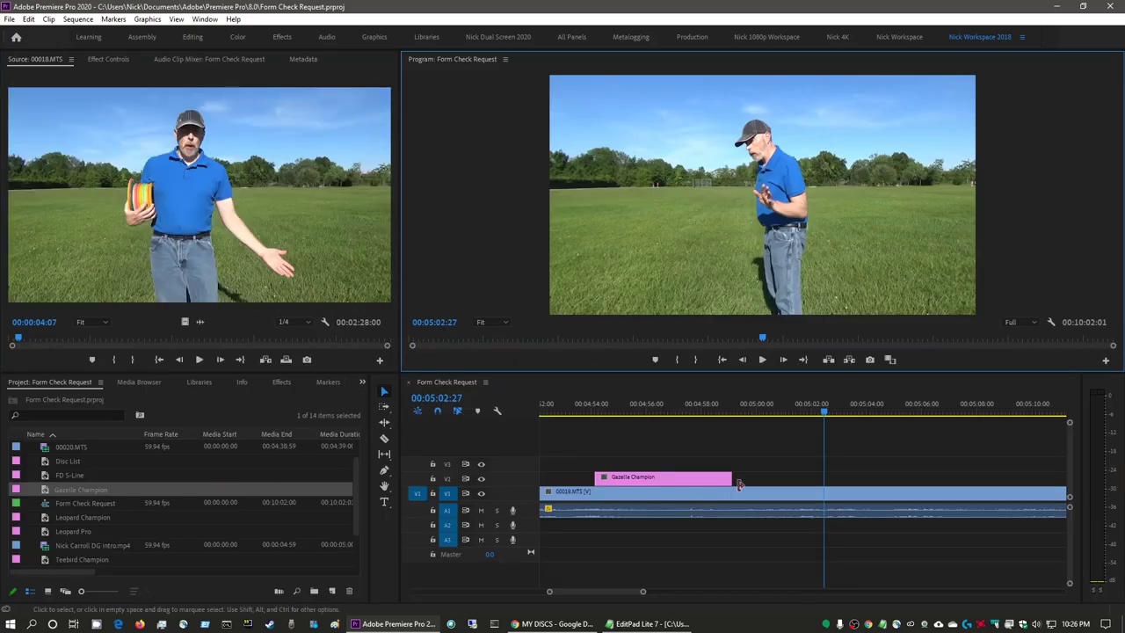
Extend the Gazelle Champion title by 8 seconds 15 frames to end at 05:02:27, and save.
left_click_drag(731, 477, 823, 473)
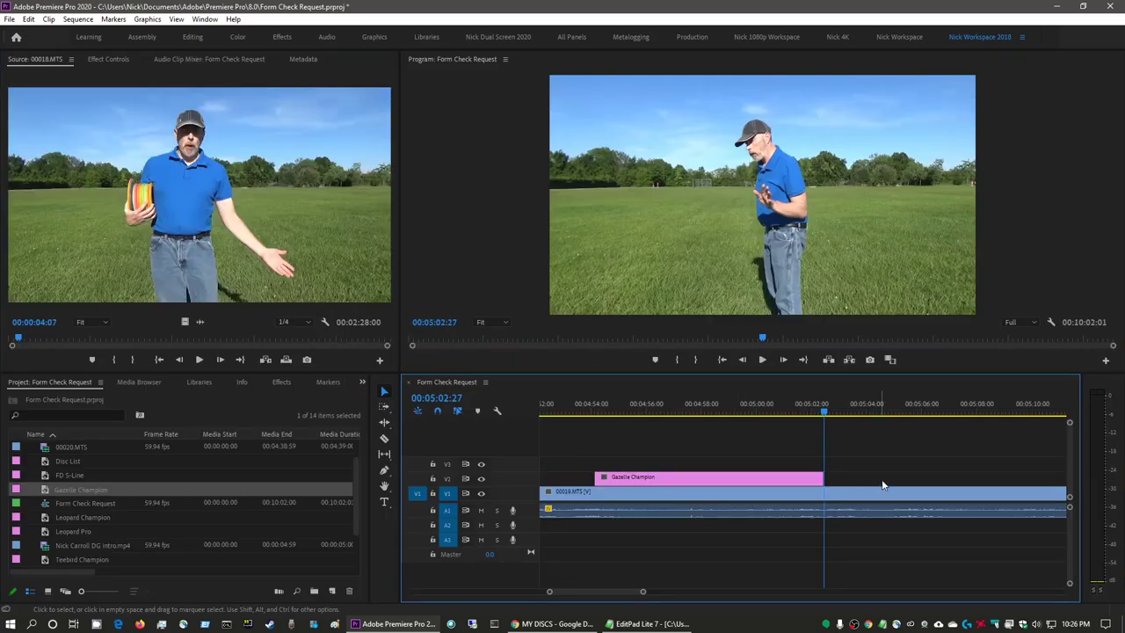
key("ctrl+s")
scroll(880, 463, "down", 3)
Replay the throw from 05:03:59 to review where the title ends.
key("space")
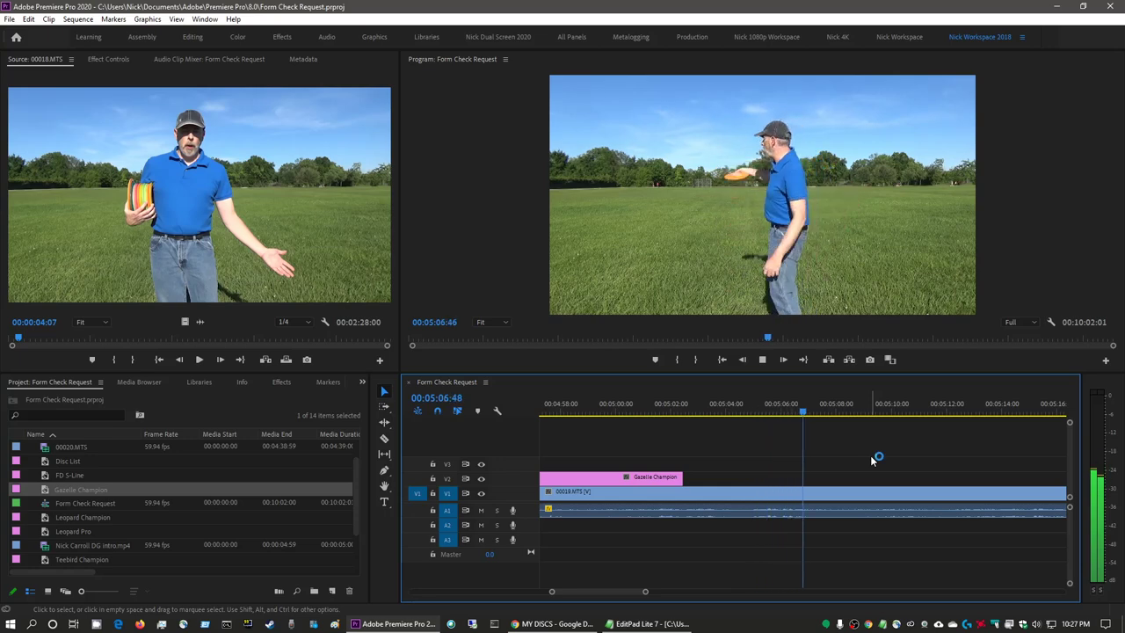
key("space")
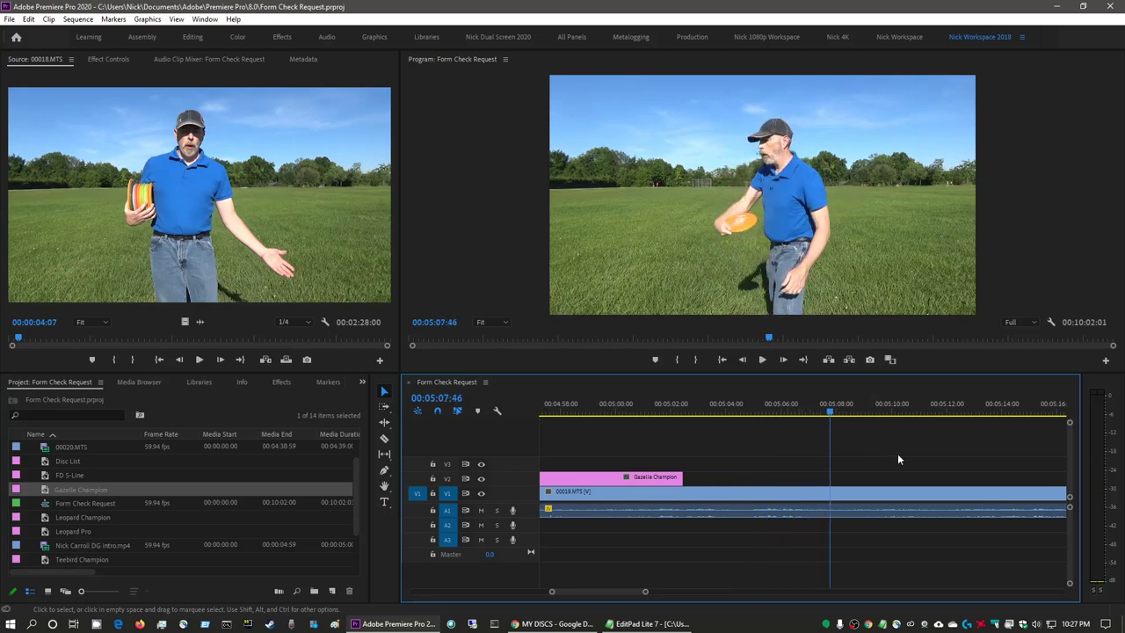
key("grave")
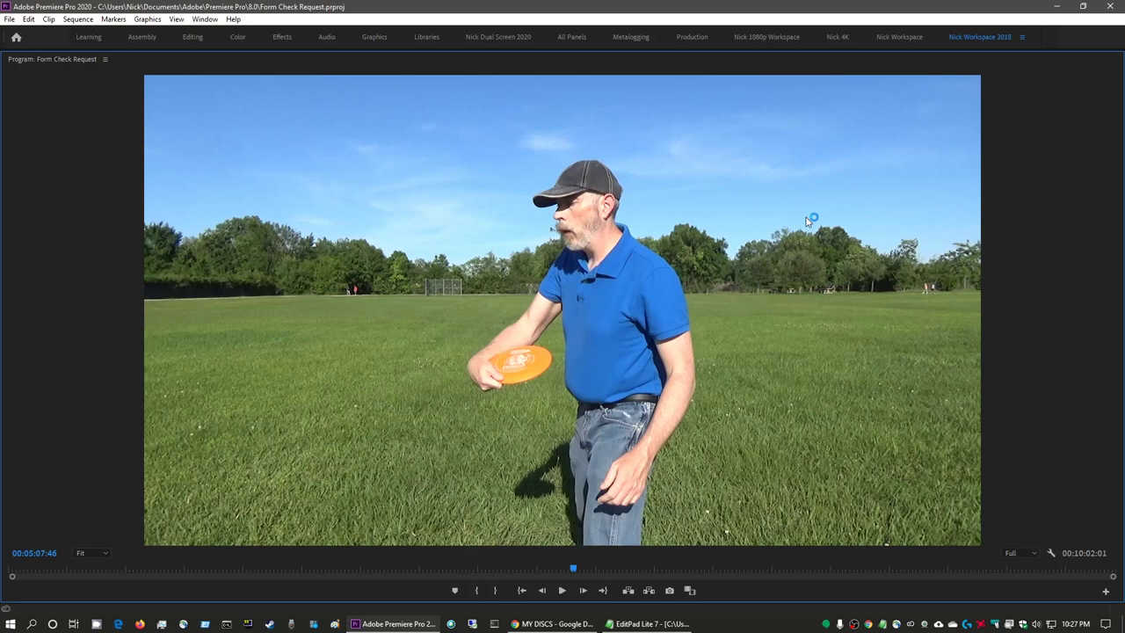
key("grave")
left_click(727, 411)
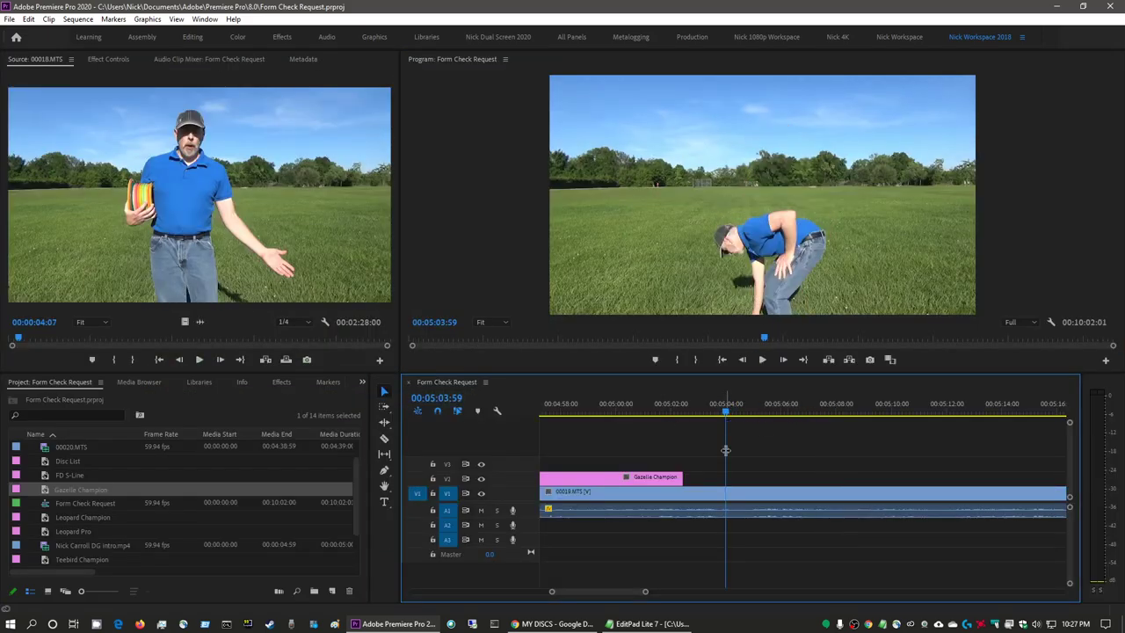
key("space")
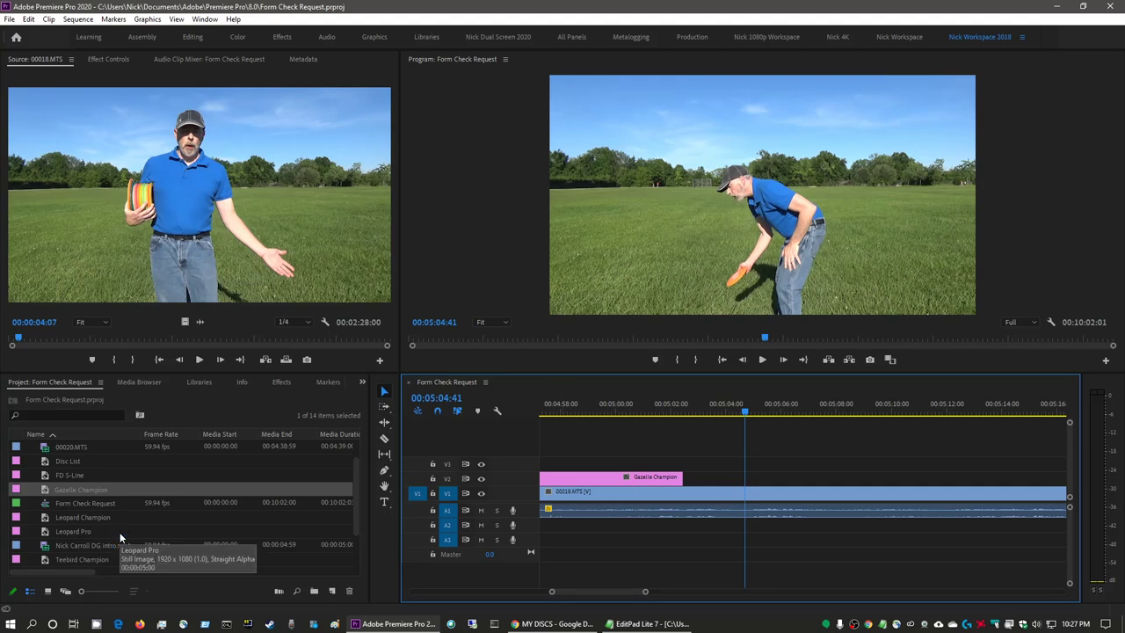
Duplicate the Gazelle Champion title and rename the copy Dragon DX.
right_click(44, 487)
left_click(87, 64)
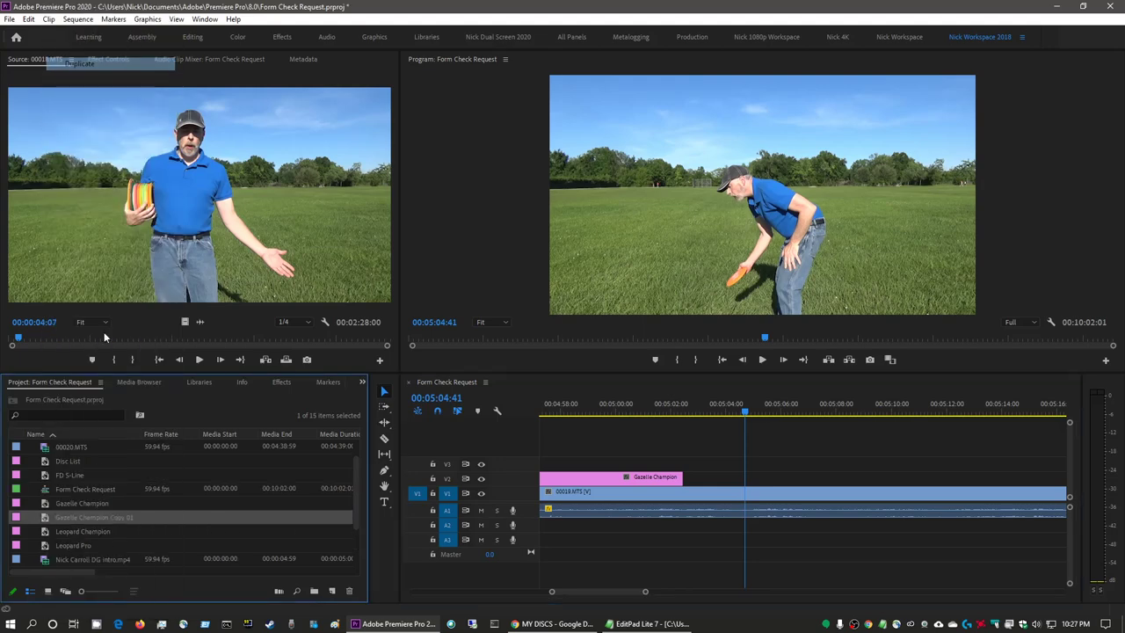
left_click(74, 518)
type("Di")
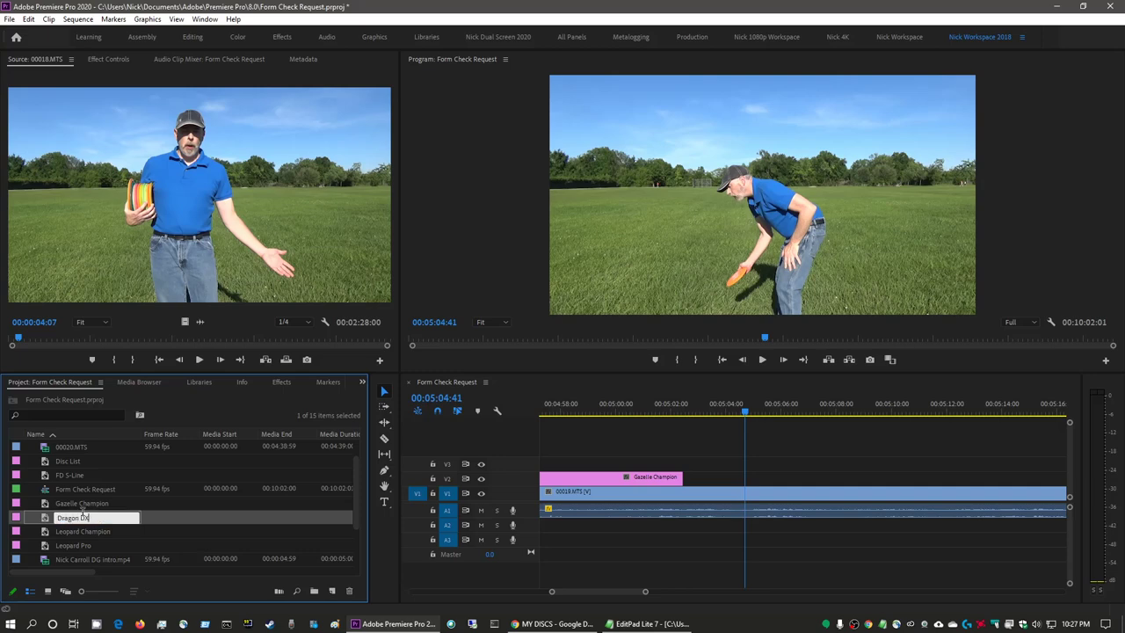
left_click(46, 520)
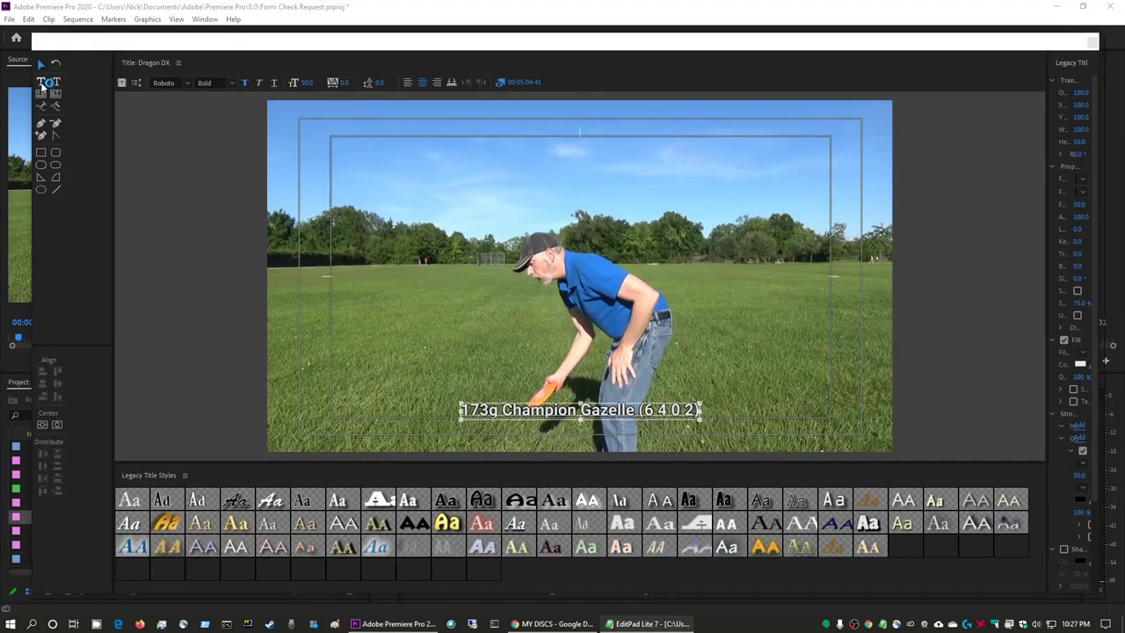
Replace the caption text with '158g Dragon DX (8 5 -2 2)' and deselect the text box.
left_click(40, 81)
left_click(582, 411)
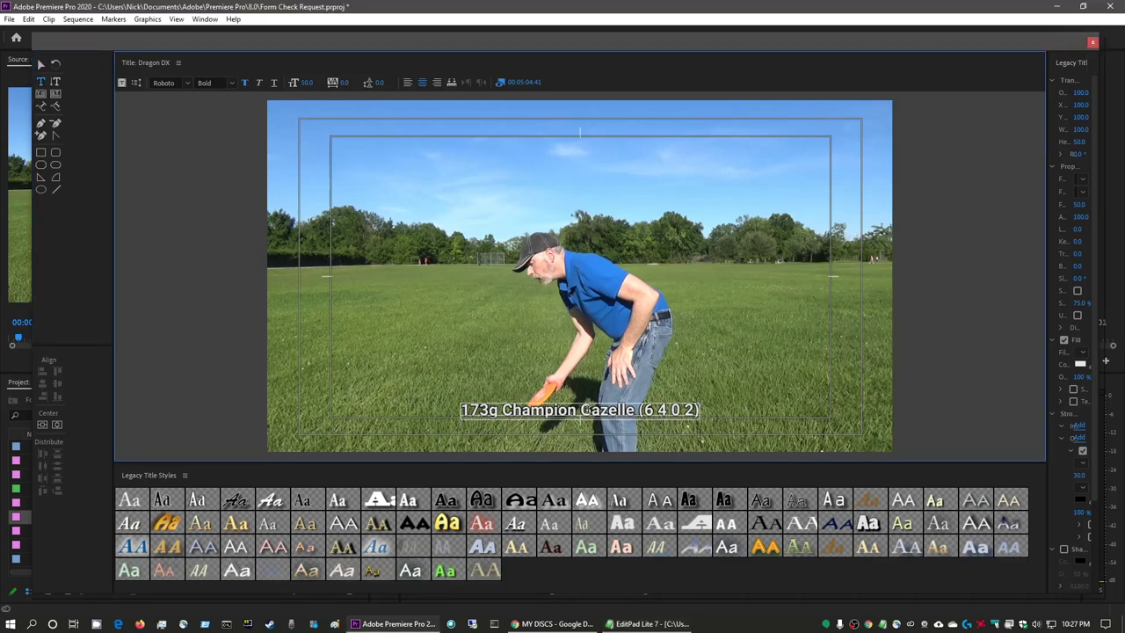
key("ctrl+a")
type("158g Dragon DX (8 5 -2 2)")
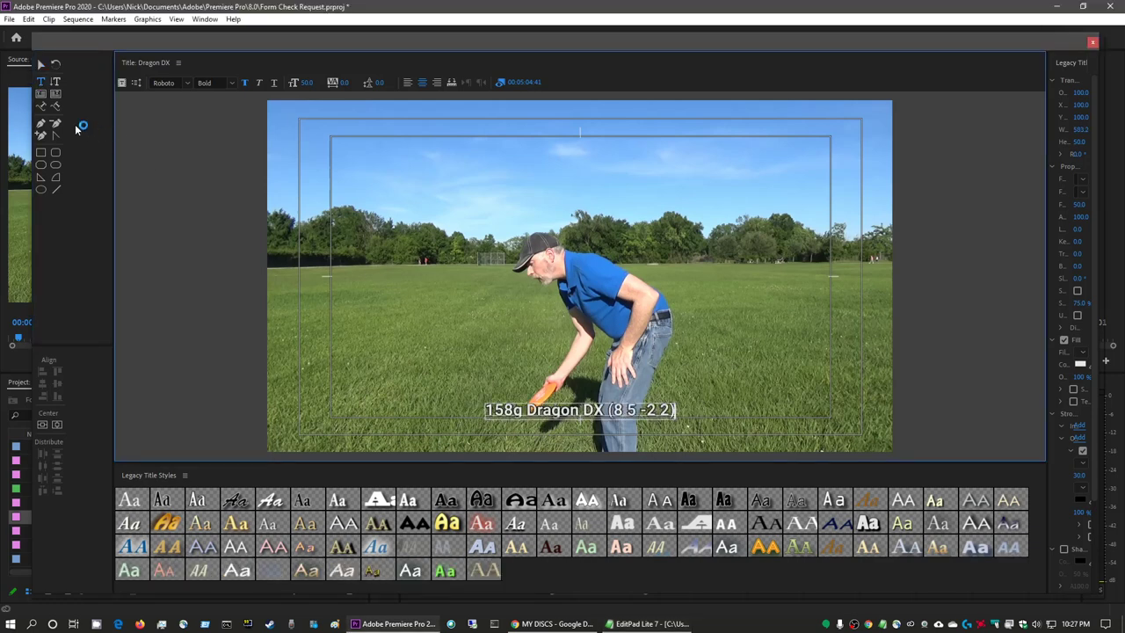
left_click(40, 67)
left_click(553, 434)
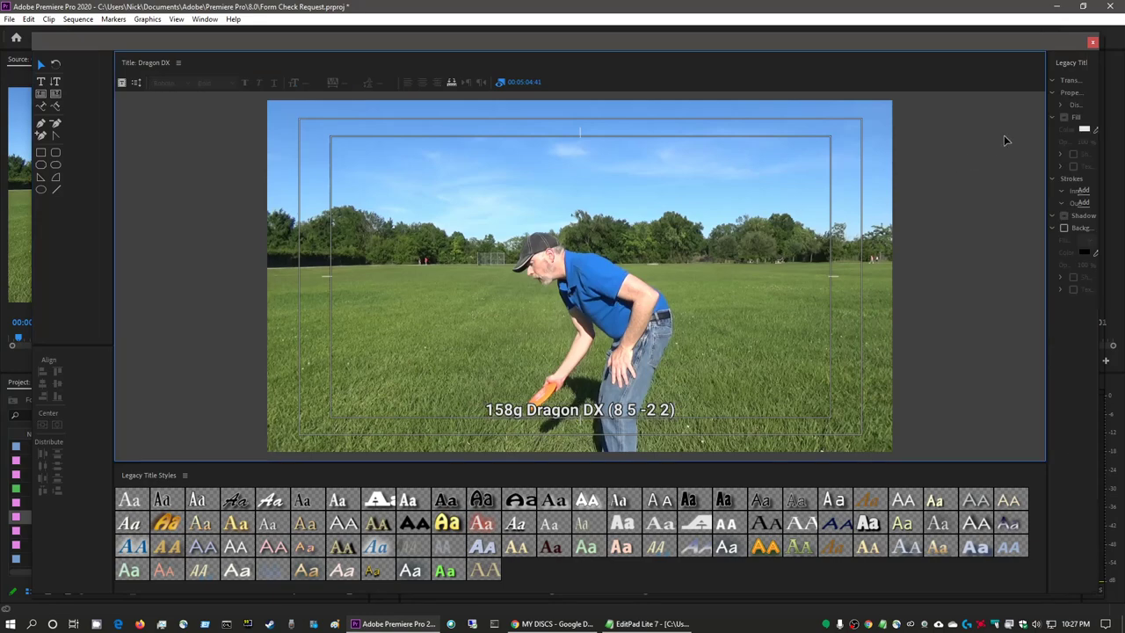
Place the Dragon DX title on V2 after the Gazelle Champion title and save.
key("ctrl+w")
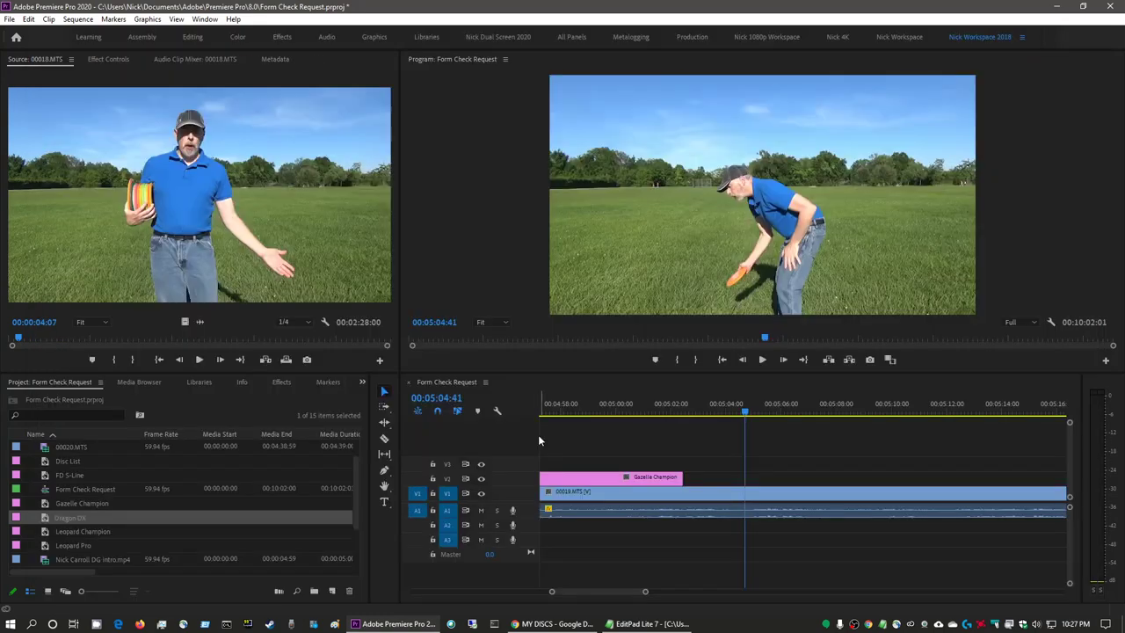
left_click_drag(46, 520, 747, 480)
scroll(950, 452, "down", 3)
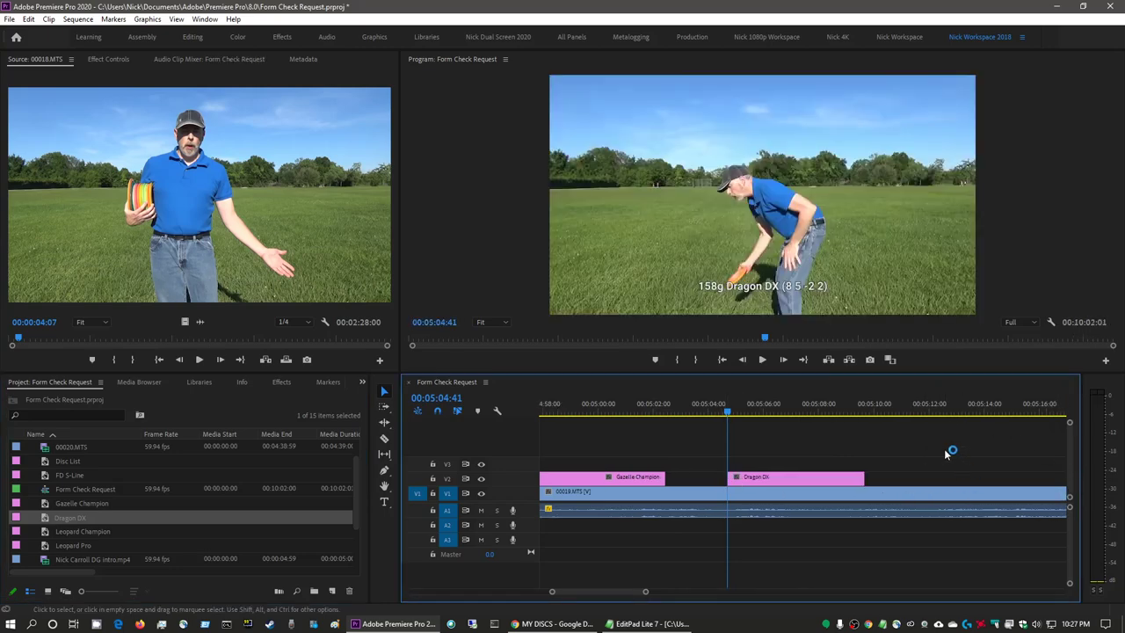
key("ctrl+s")
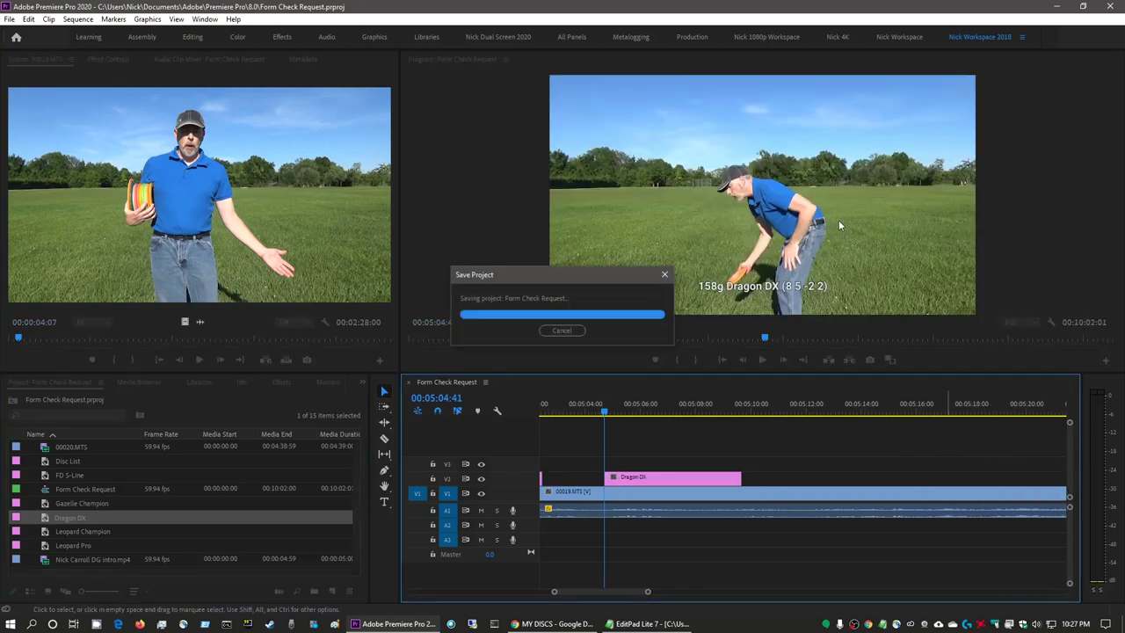
Play maximized to 00:05:16:44 and extend the Dragon DX title to that point.
key("grave")
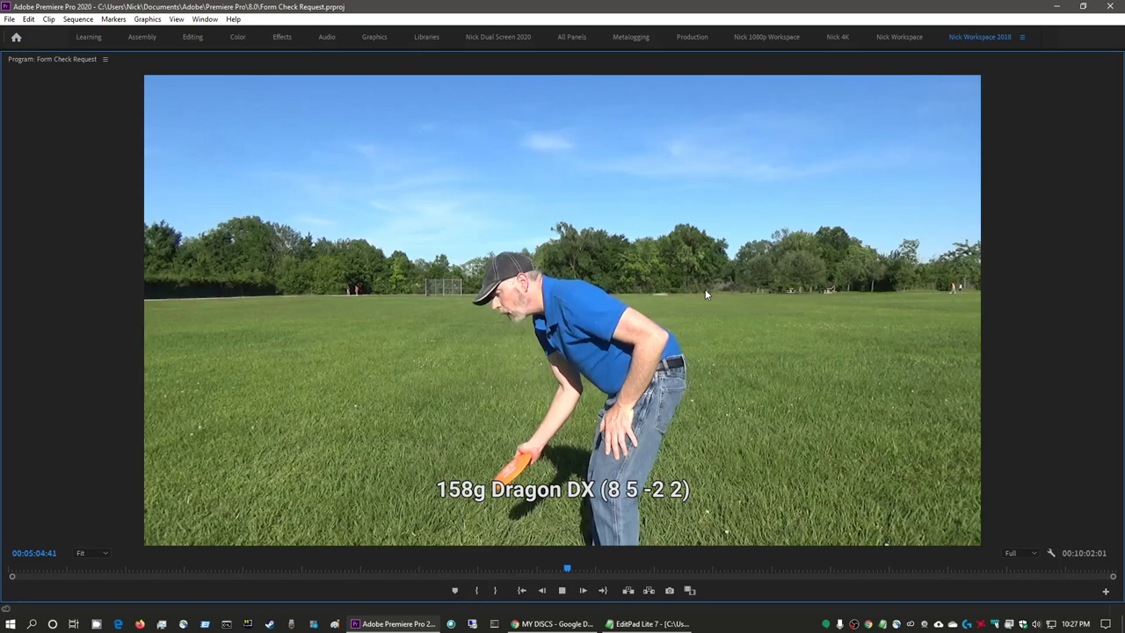
key("space")
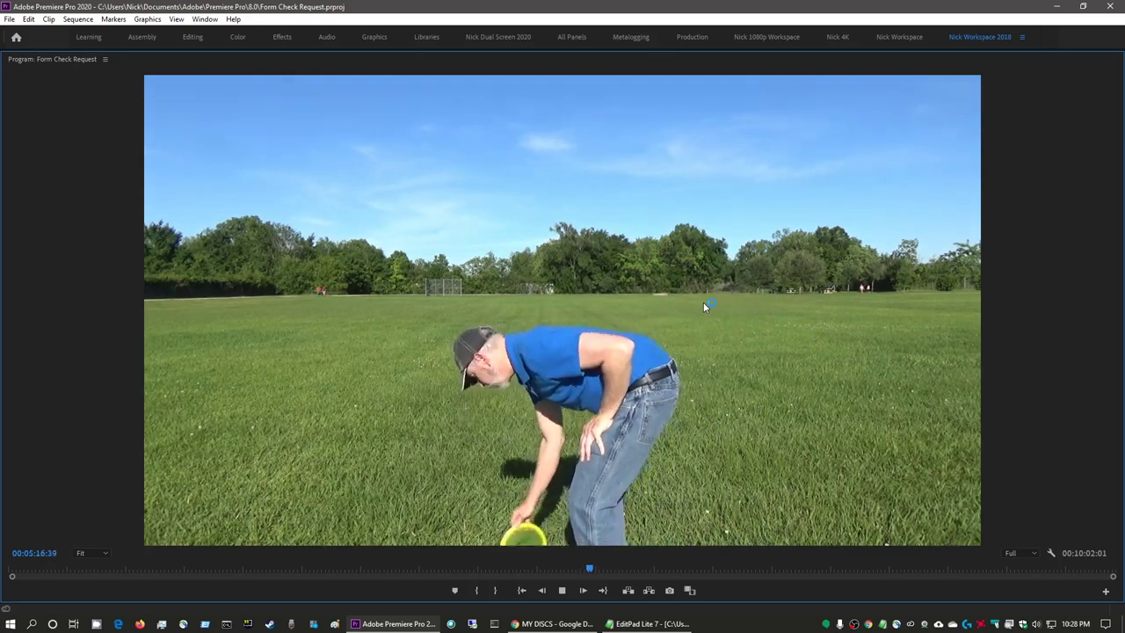
key("space")
key("grave")
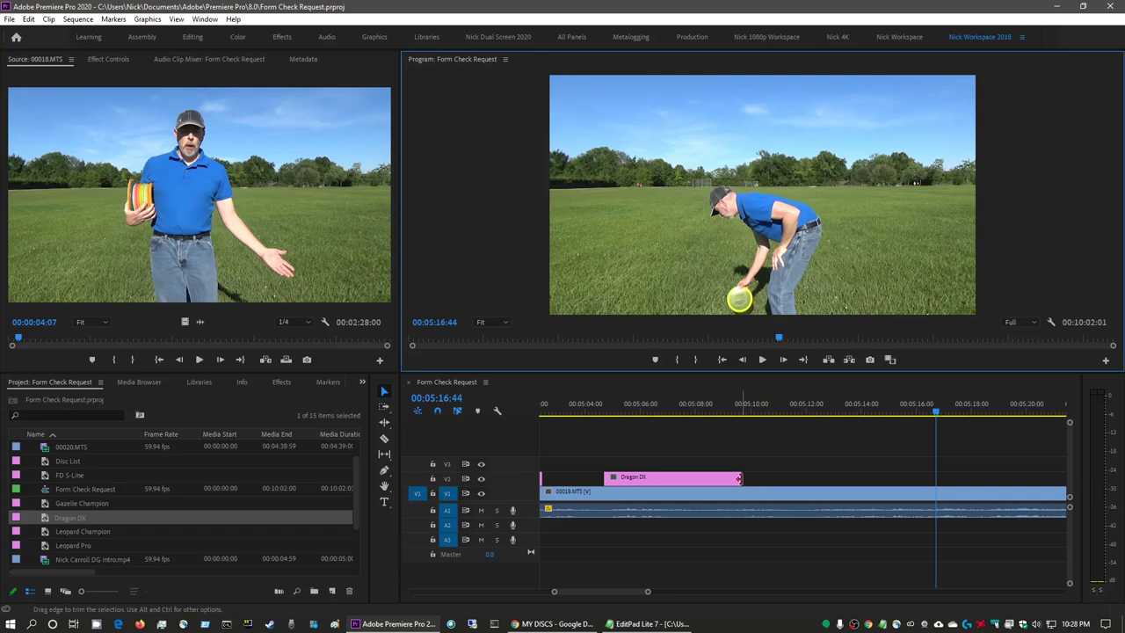
left_click_drag(741, 477, 936, 473)
scroll(914, 475, "down", 2)
scroll(914, 474, "down", 3)
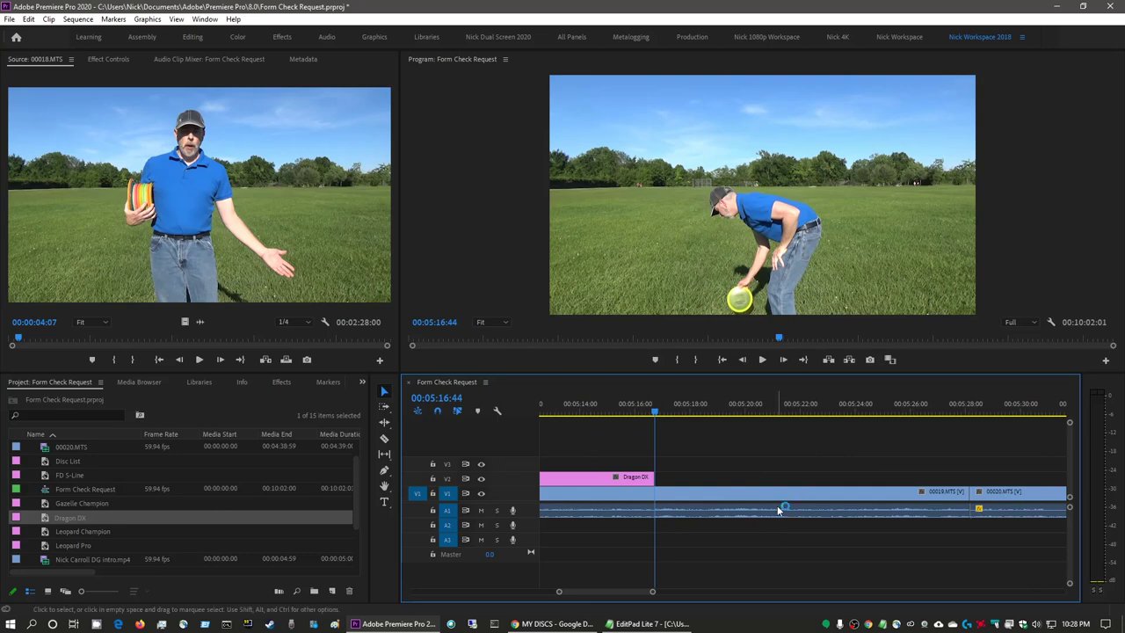
left_click(649, 623)
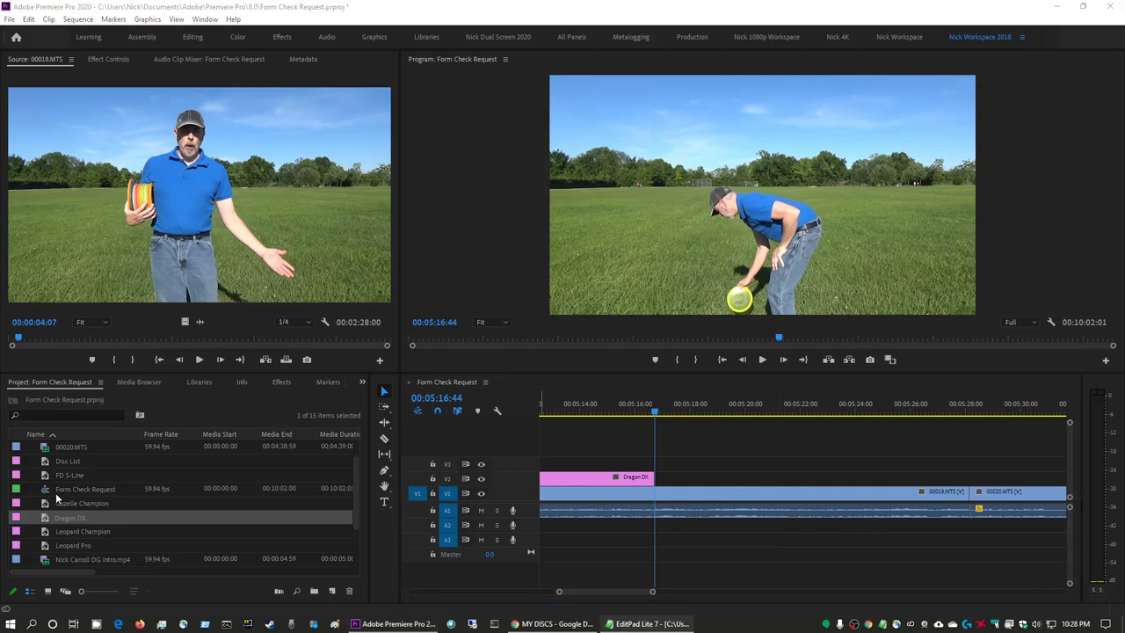
Duplicate the Dragon DX title, name the copy Valkyrie Champion, and stop playback.
right_click(45, 519)
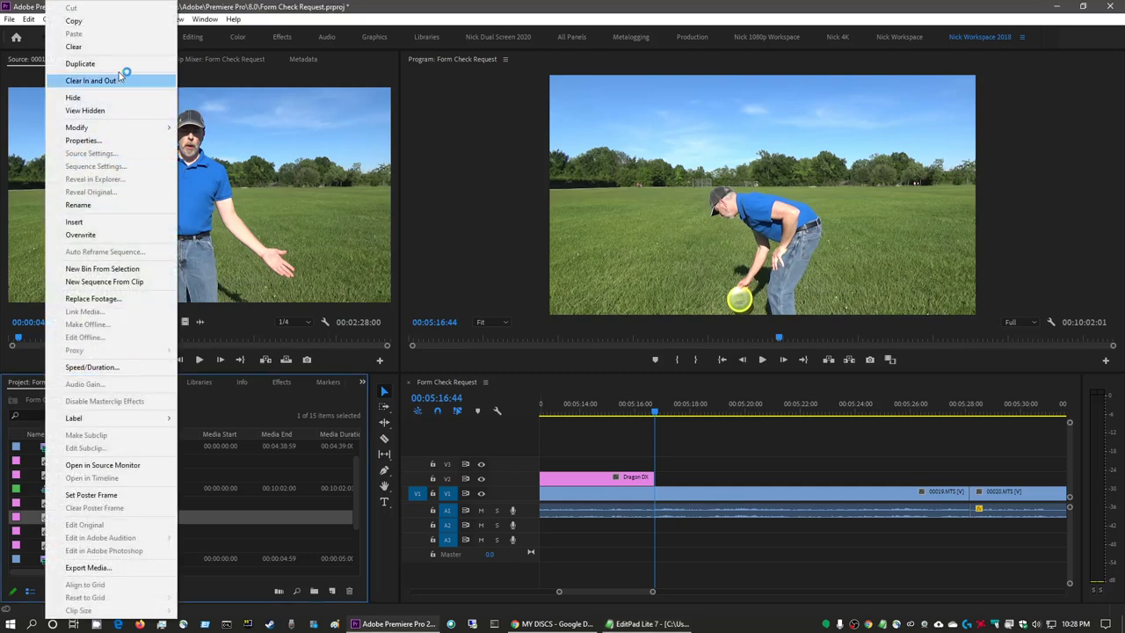
left_click(154, 76)
left_click(67, 488)
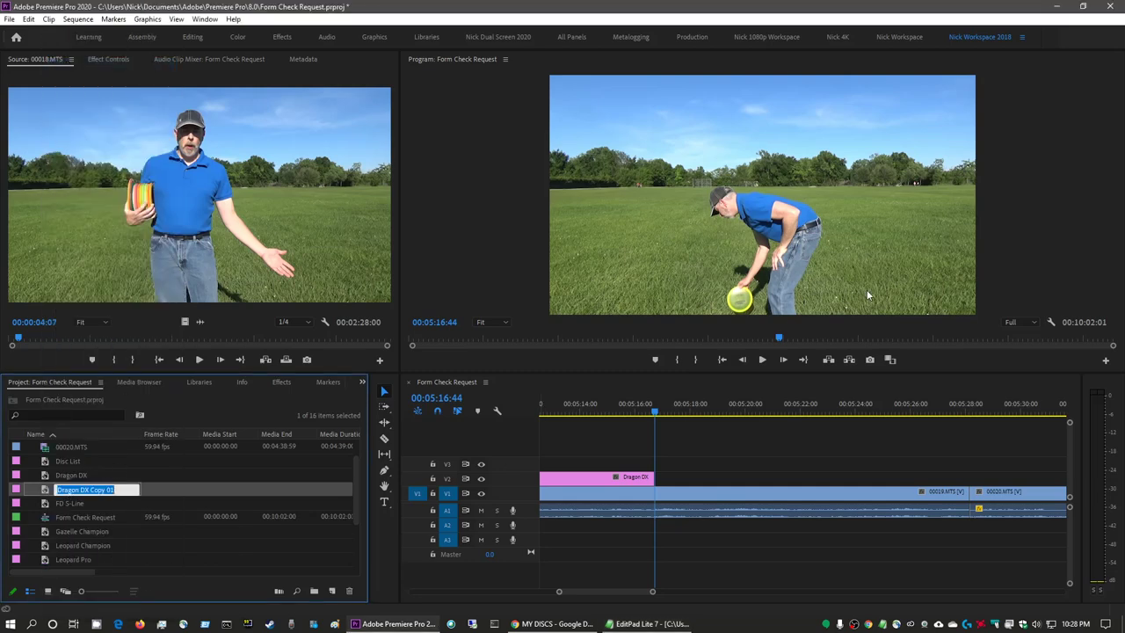
type("Valkrie")
key("BackSpace")
key("BackSpace")
type("yrie Champion")
left_click(45, 494)
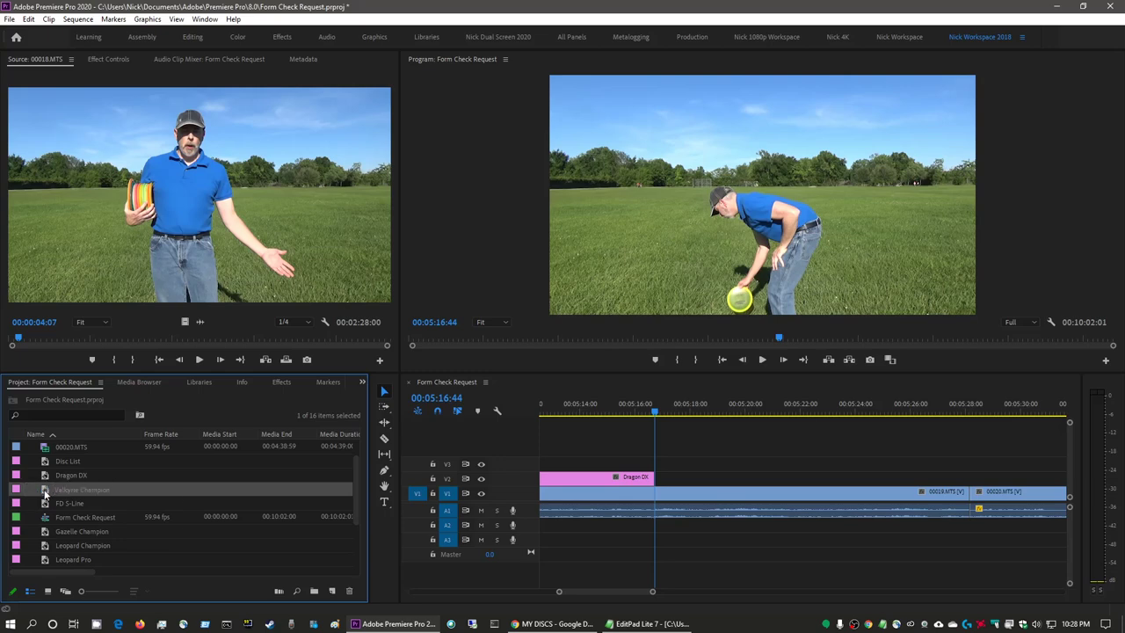
left_click(766, 475)
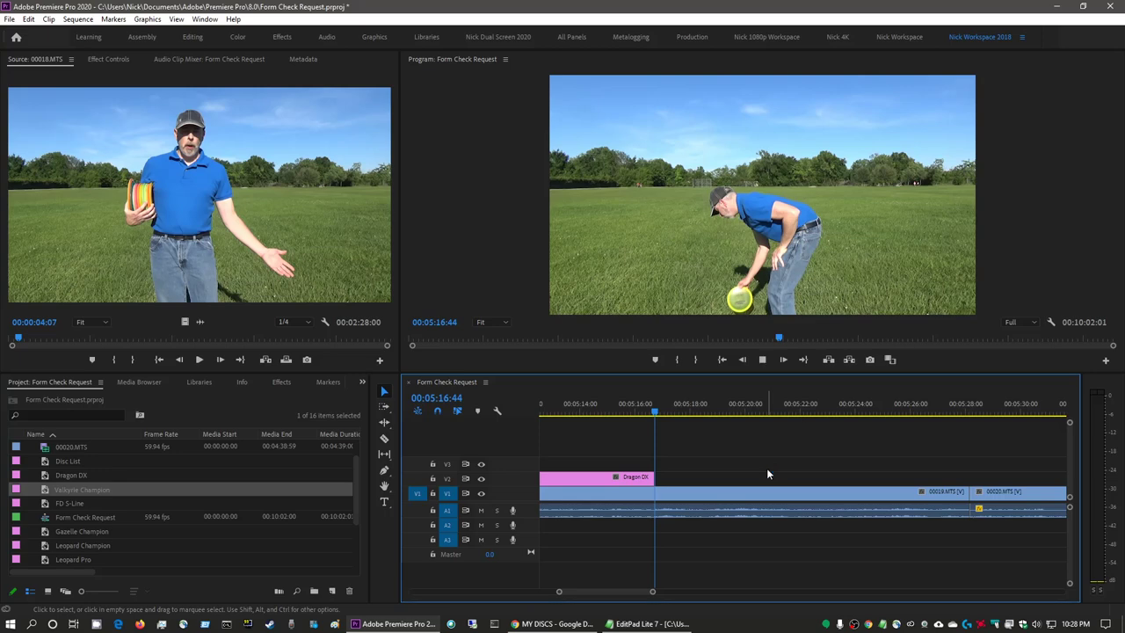
key("space")
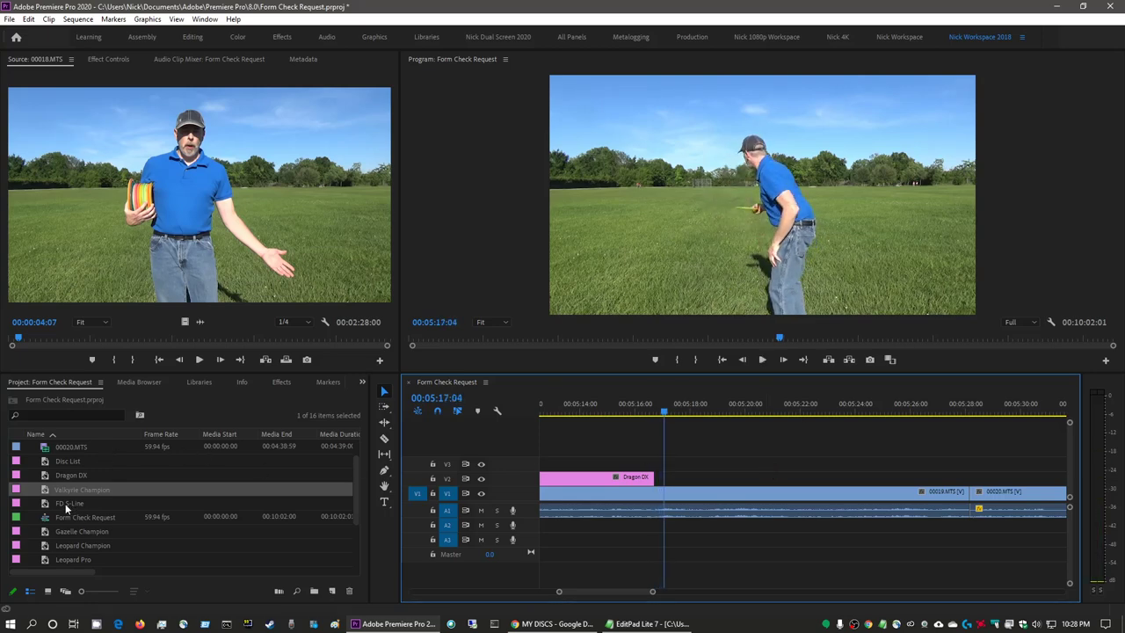
Place Valkyrie Champion on V2 right after Dragon DX and save.
left_click(179, 486)
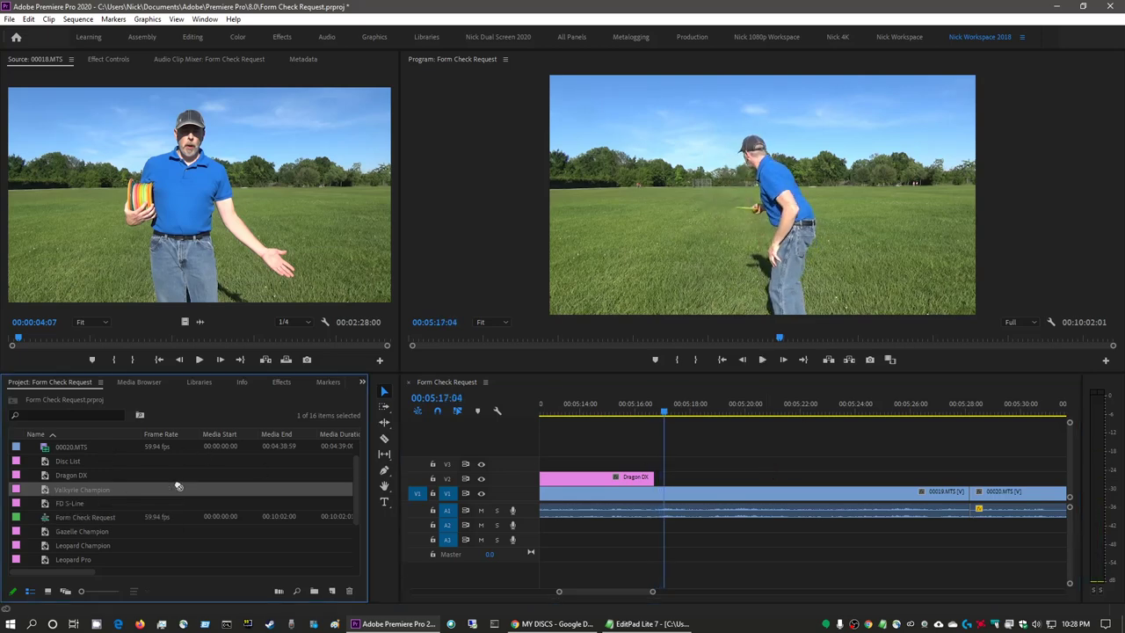
left_click_drag(178, 486, 679, 477)
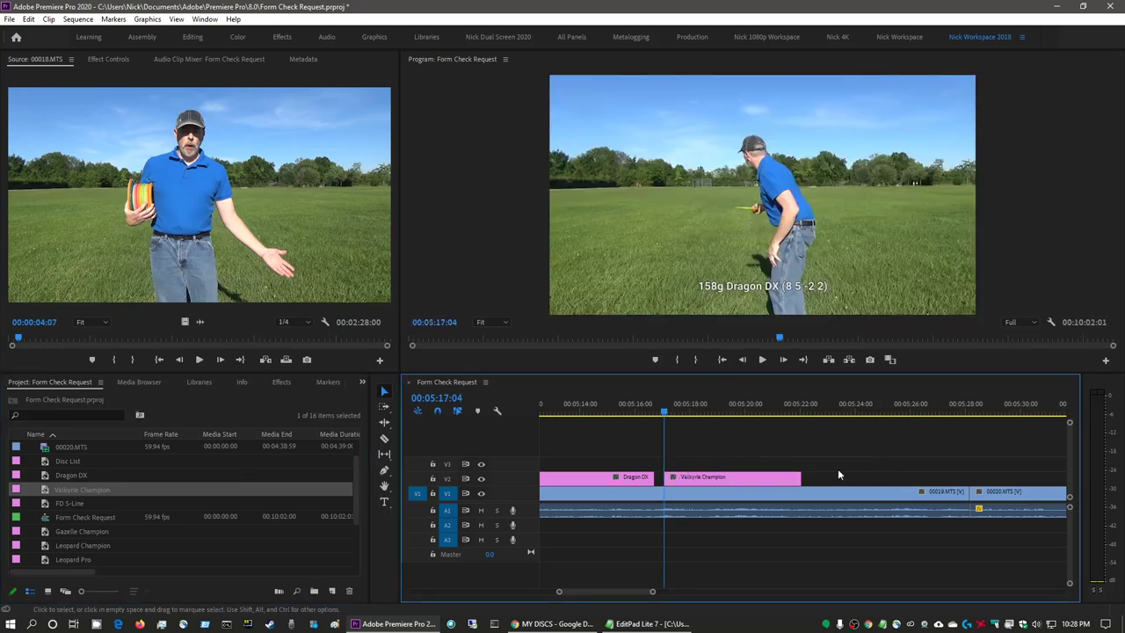
scroll(918, 469, "down", 1)
key("ctrl+s")
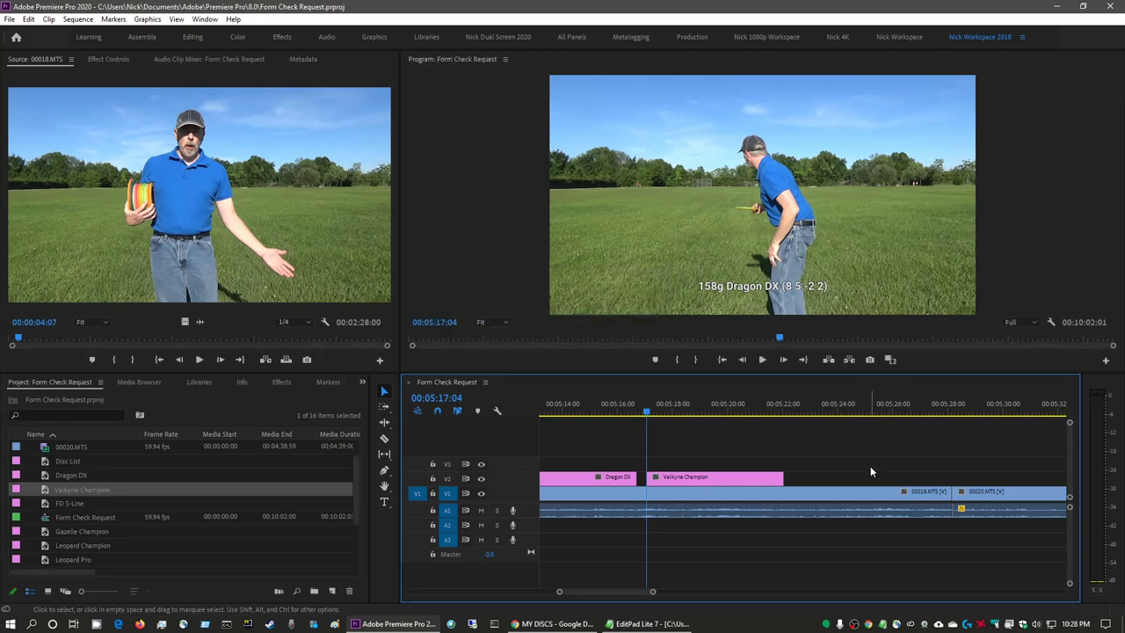
Play the throw to 00:05:23:34 and maximize the Program monitor.
key("space")
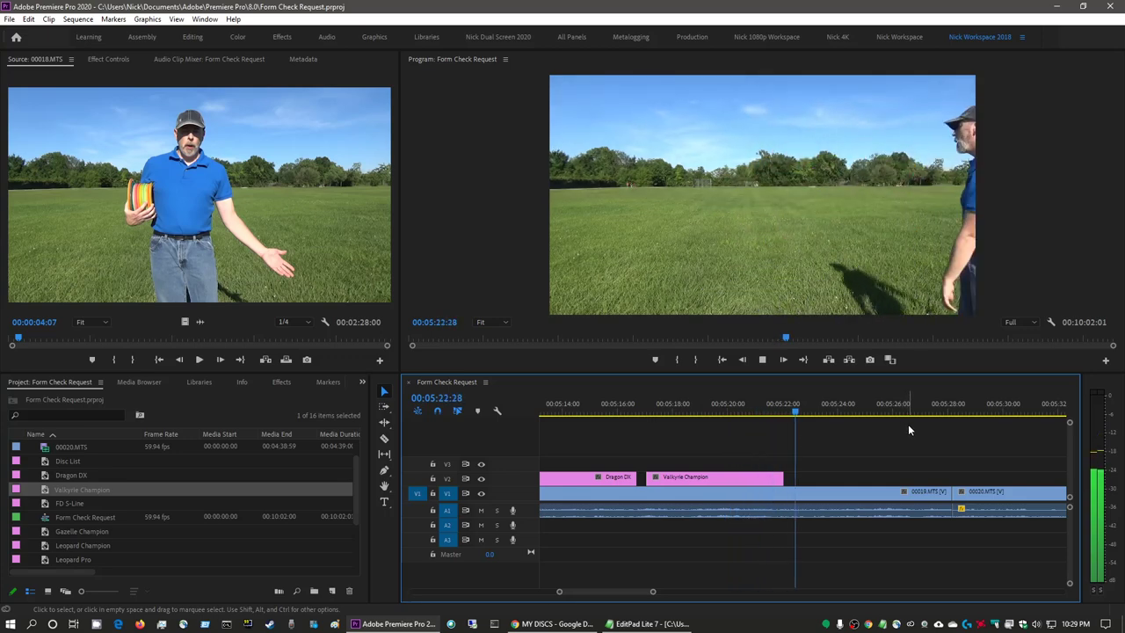
left_click(713, 197)
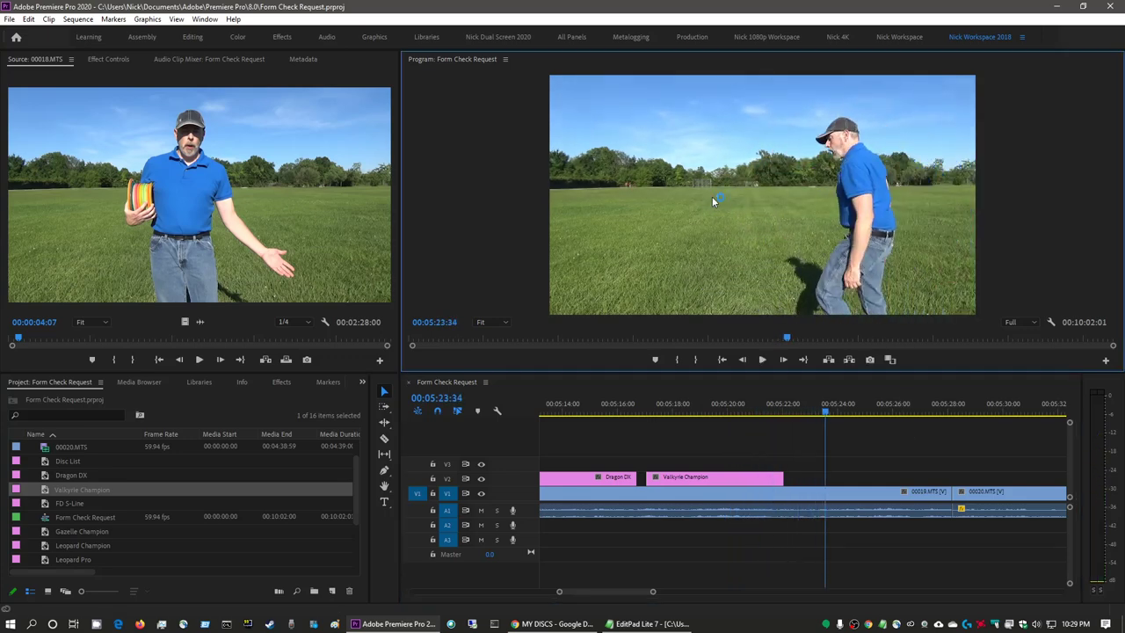
key("grave")
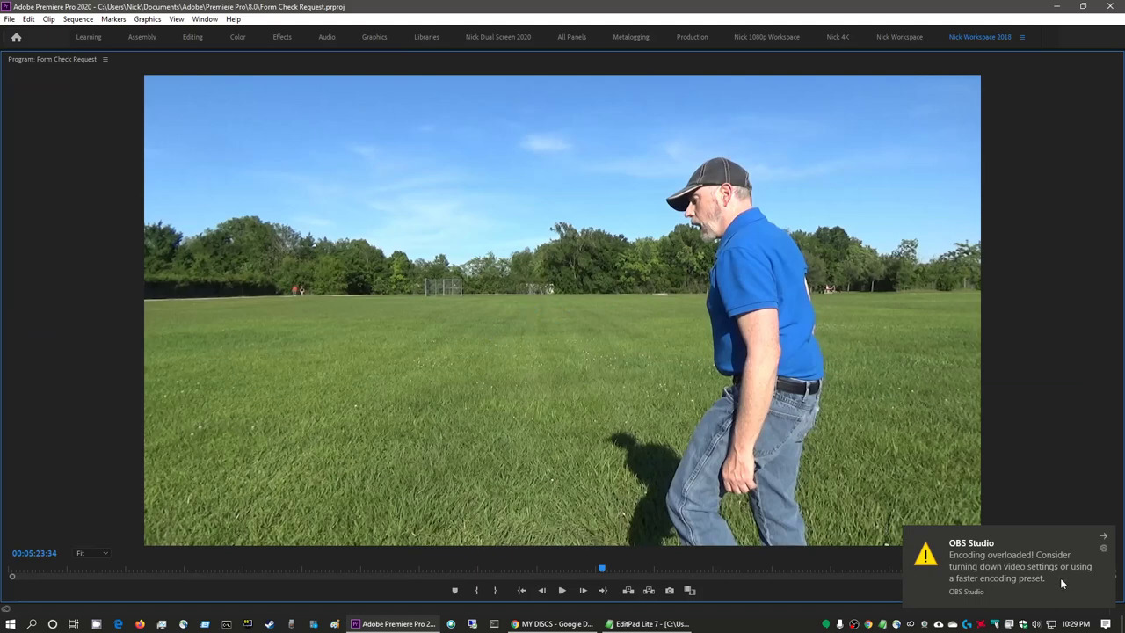
Extend the Valkyrie Champion title to 00:05:24:45 and save the project.
left_click(1104, 539)
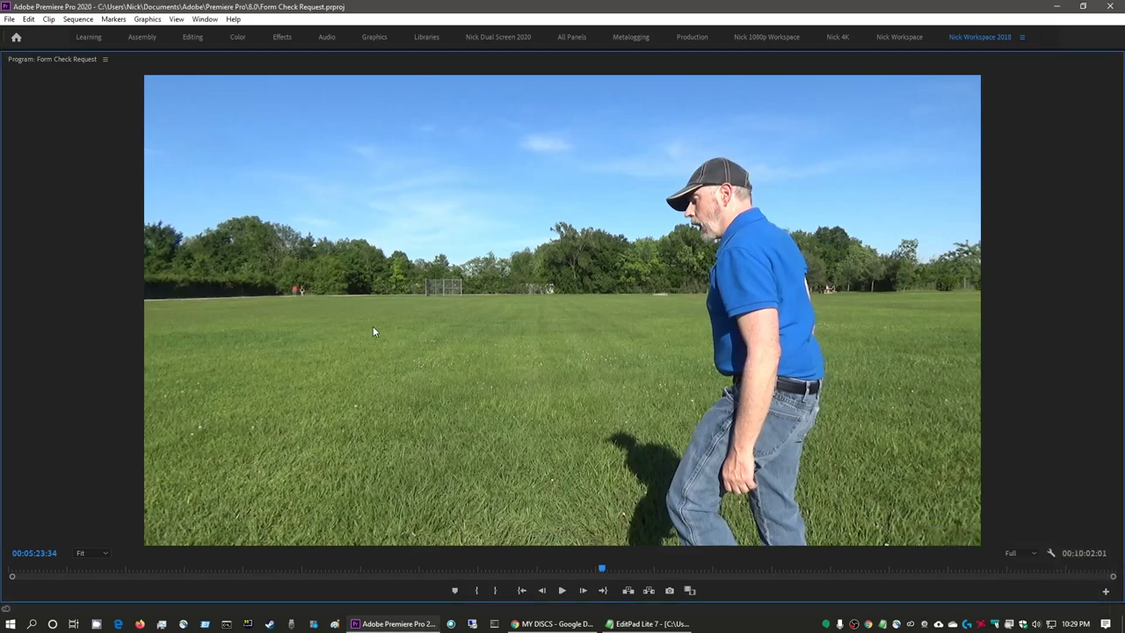
left_click(256, 310)
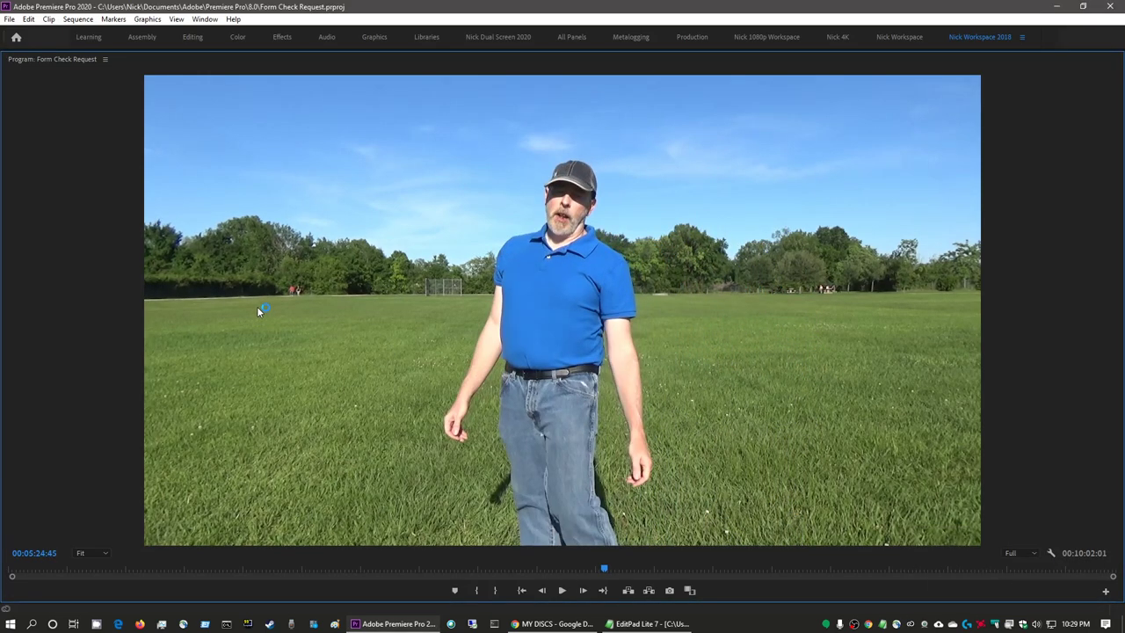
key("grave")
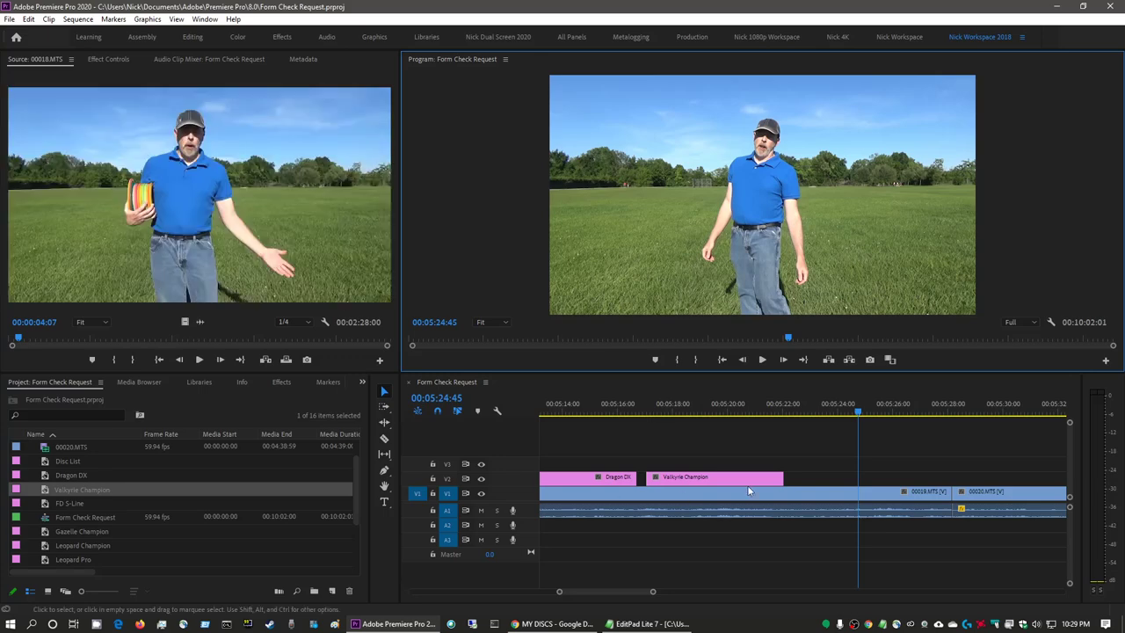
left_click_drag(787, 476, 858, 476)
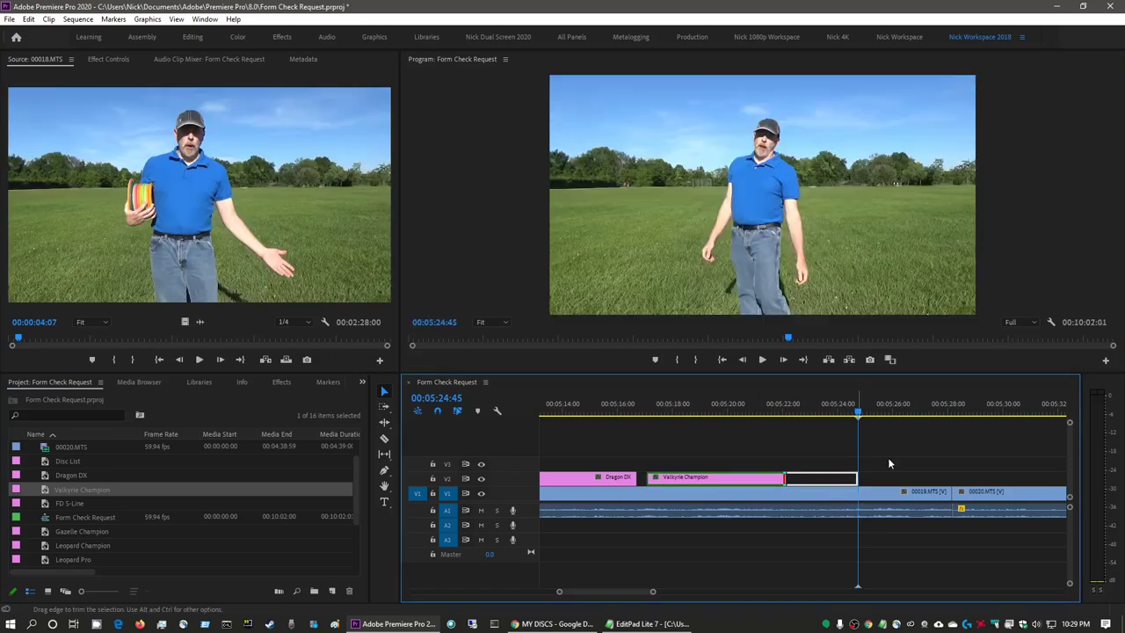
left_click(802, 225)
key("ctrl+s")
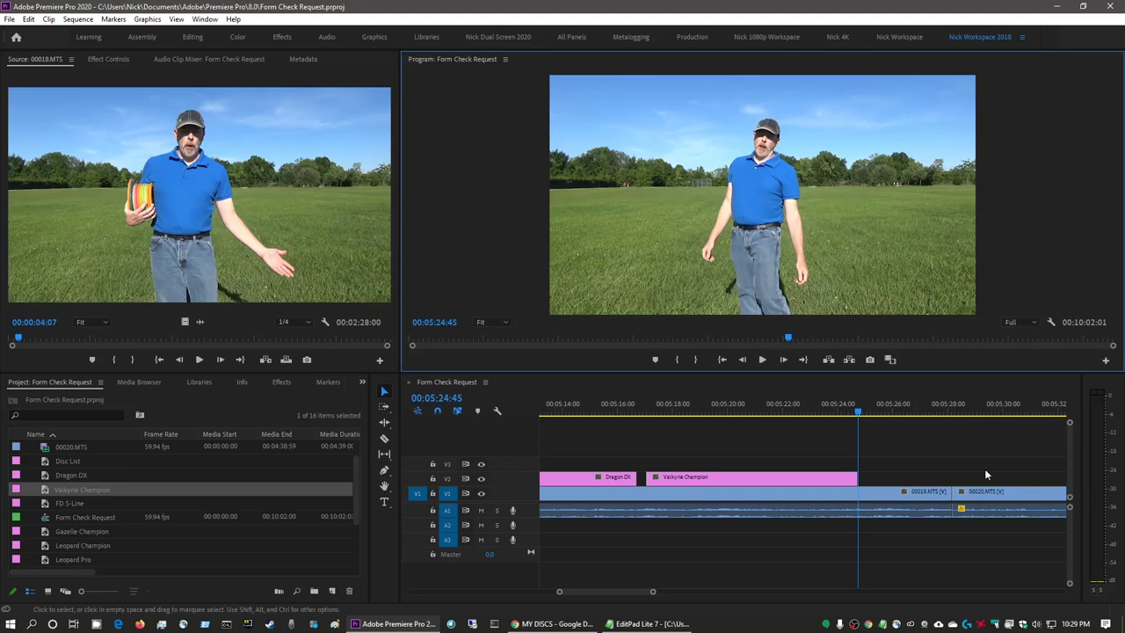
Set the Program monitor playback resolution to 1/4.
left_click(1035, 325)
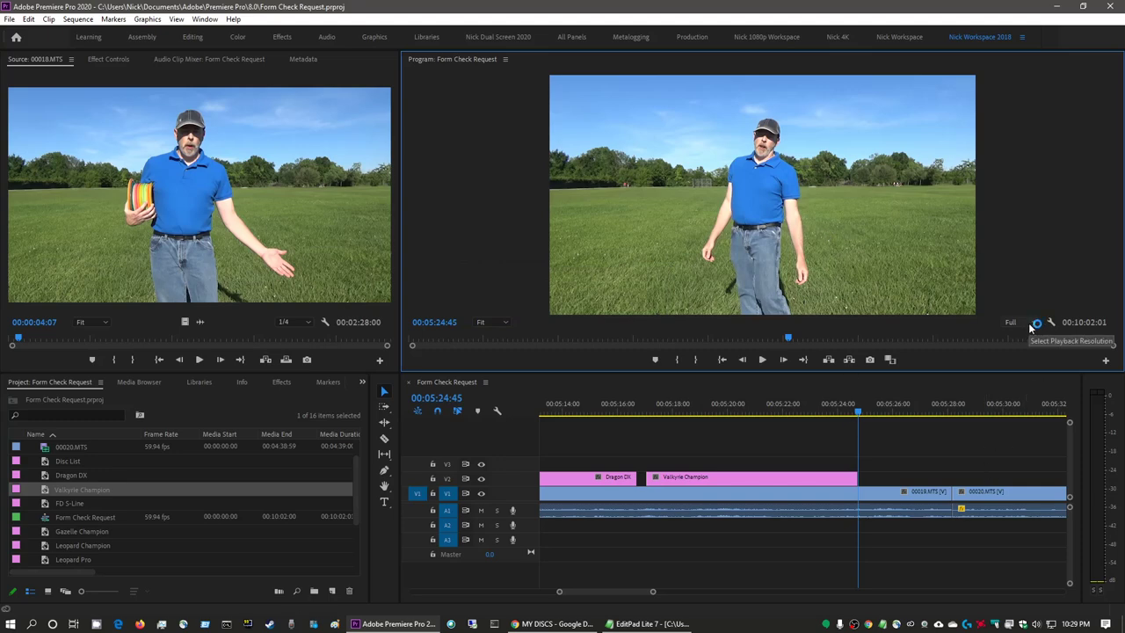
left_click(1032, 327)
left_click(1024, 359)
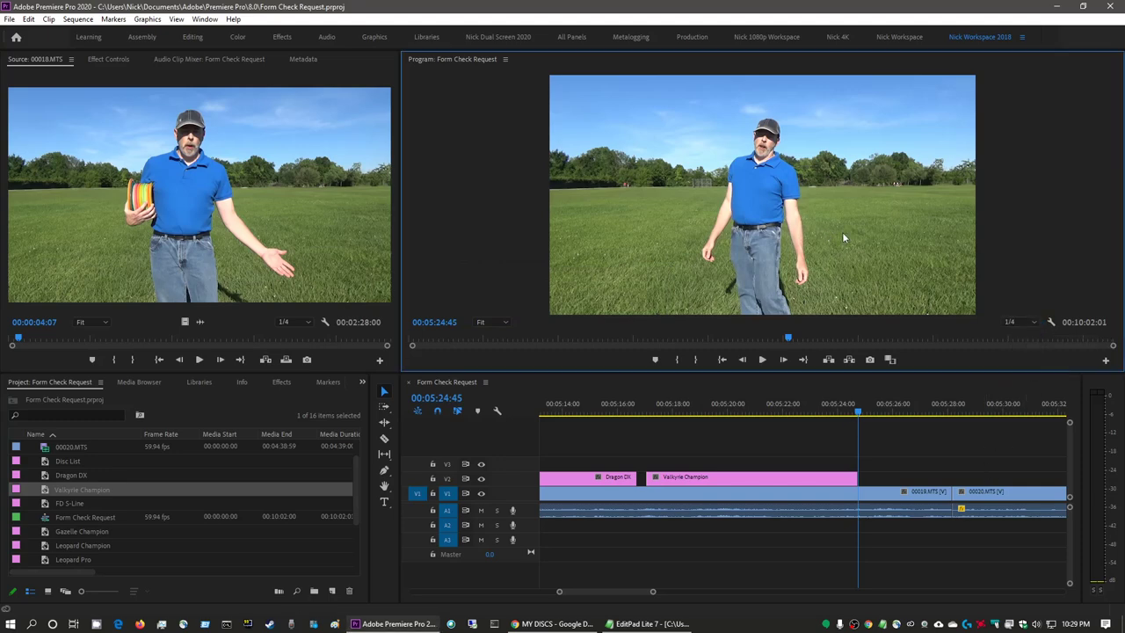
Save, play briefly, then zoom the timeline to show the full ten-minute sequence.
key("ctrl+s")
key("space")
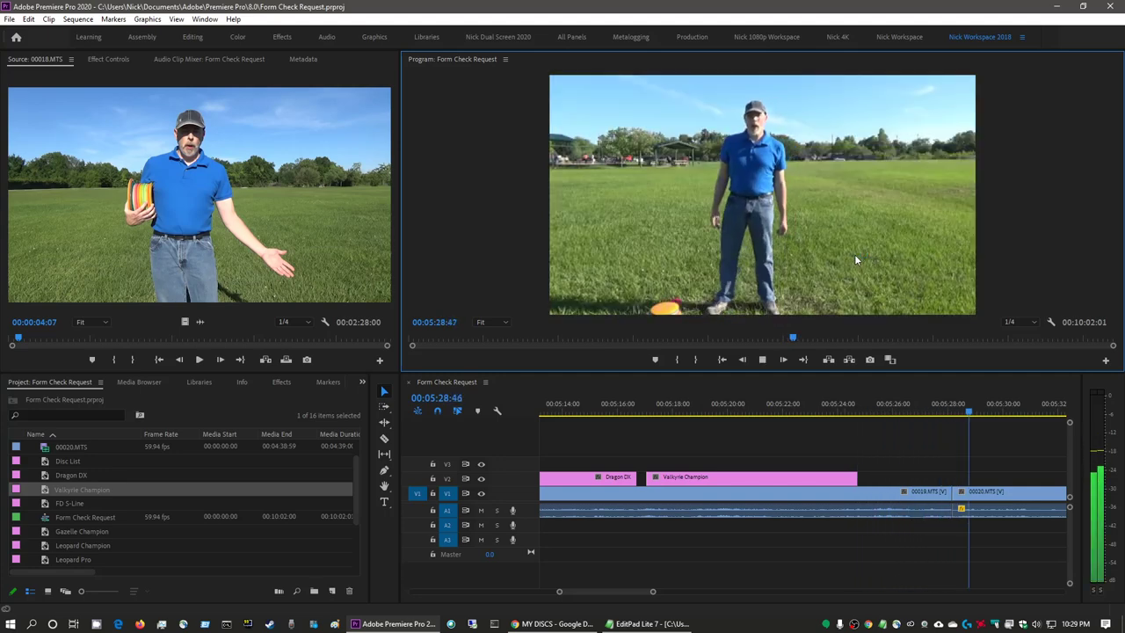
key("space")
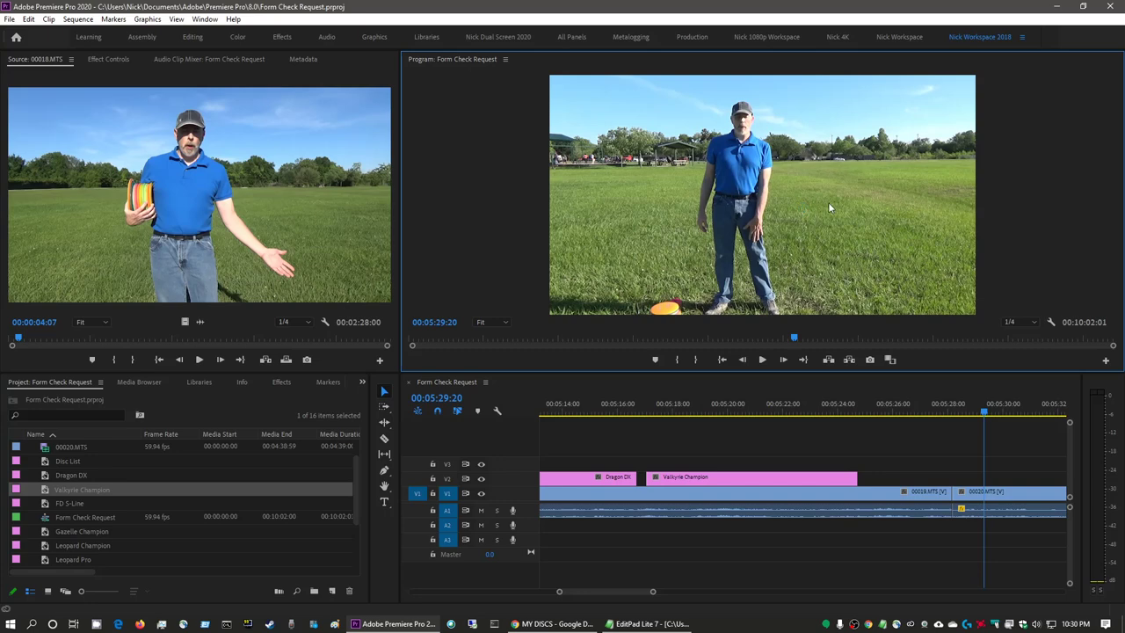
left_click(914, 461)
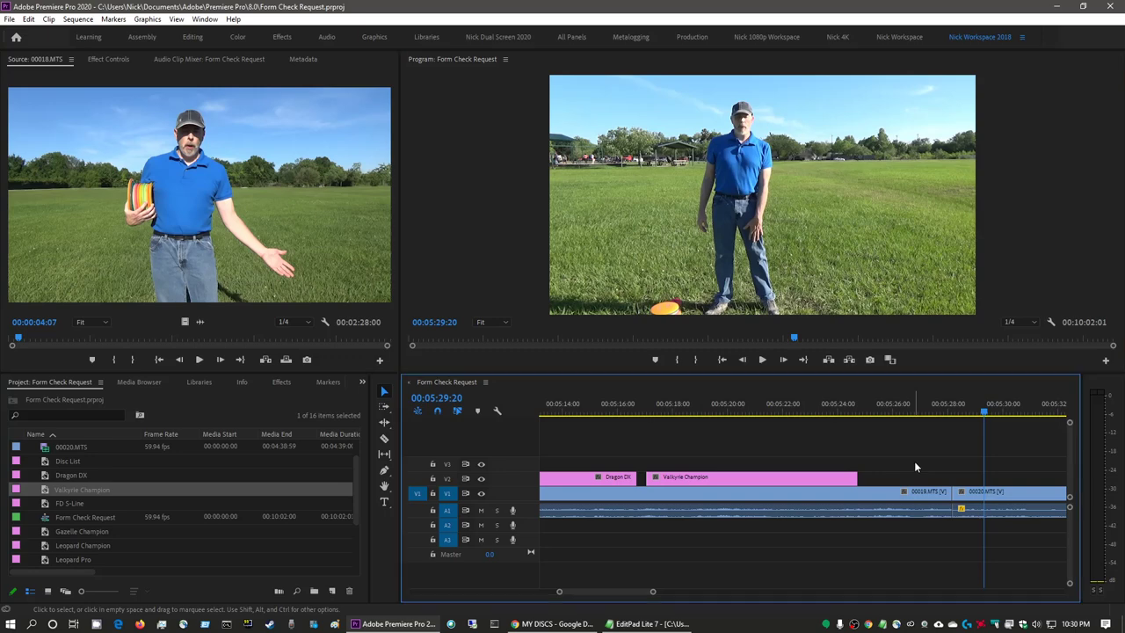
key("backslash")
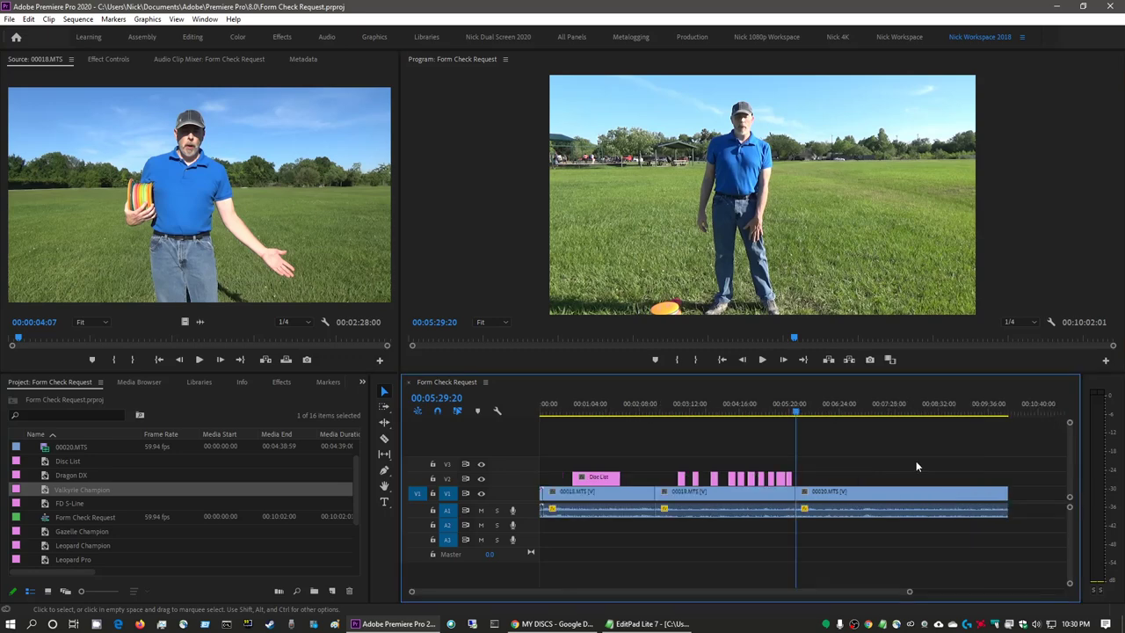
Save the Form Check Request project and activate the Program monitor.
key("ctrl+s")
left_click(774, 217)
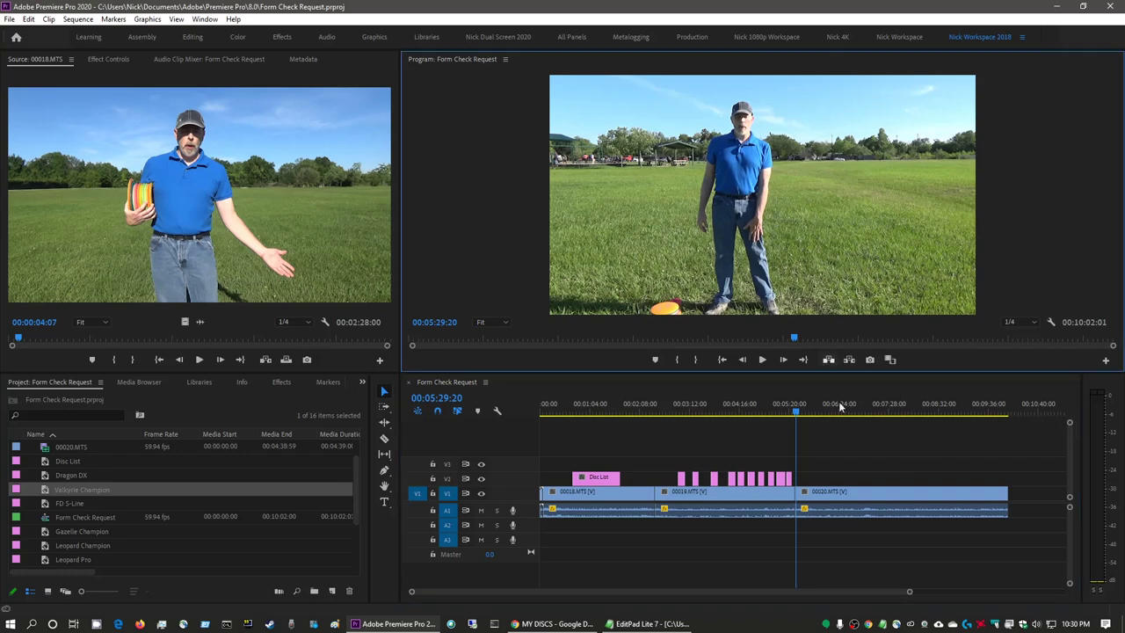
Launch Logitech Webcam Software from the tray and open Quick Capture with the C920 preview.
right_click(897, 624)
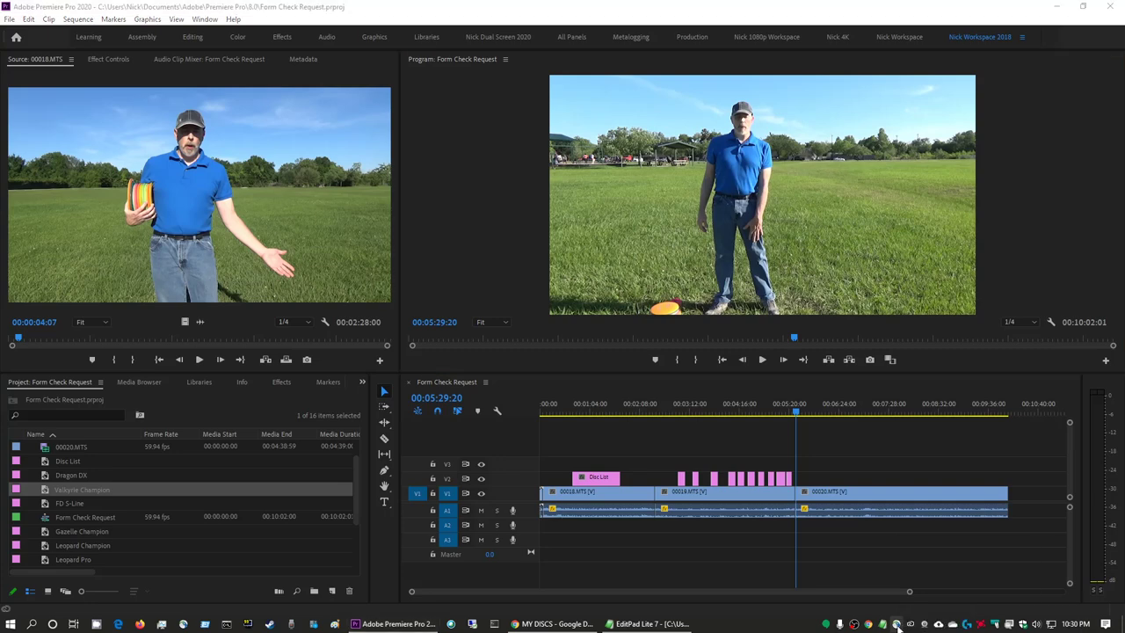
left_click(752, 627)
right_click(925, 624)
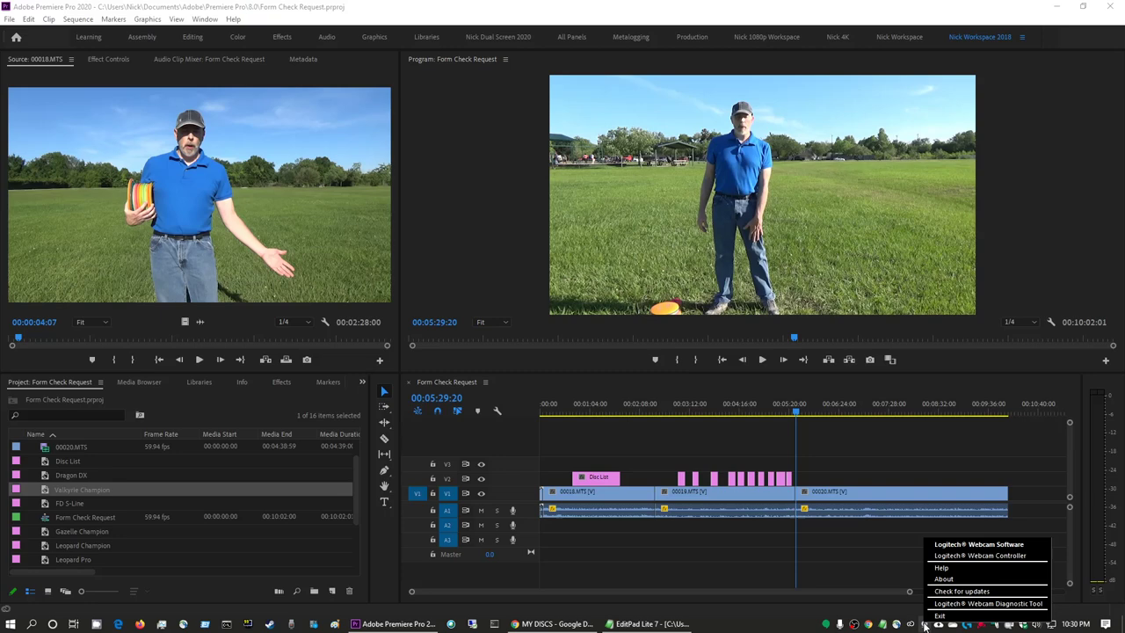
left_click(970, 543)
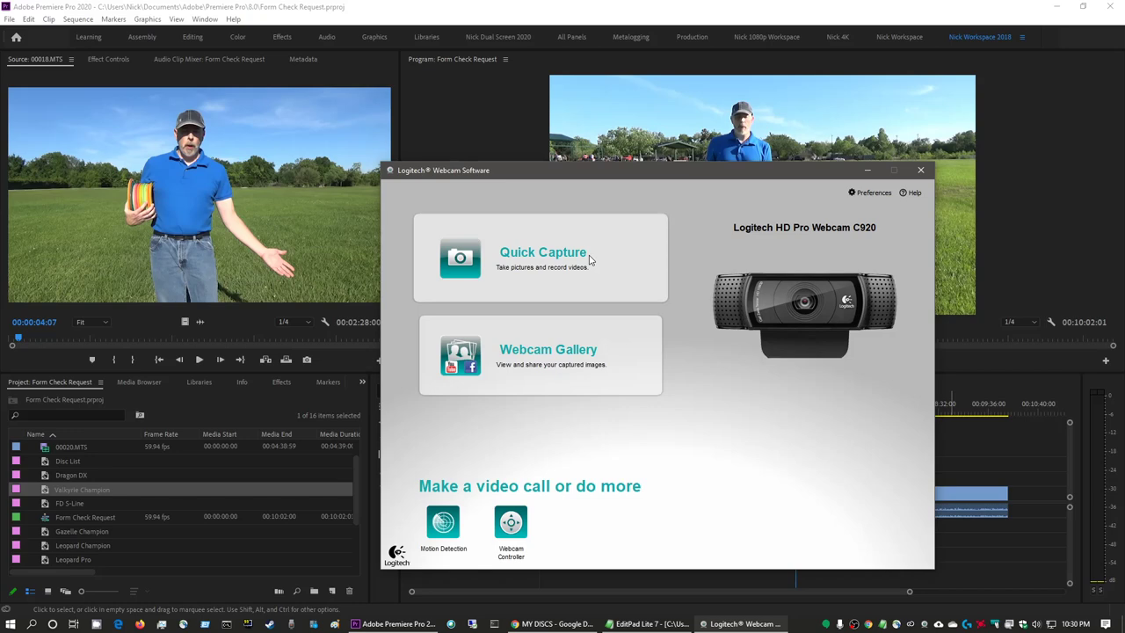
left_click(590, 259)
left_click(589, 259)
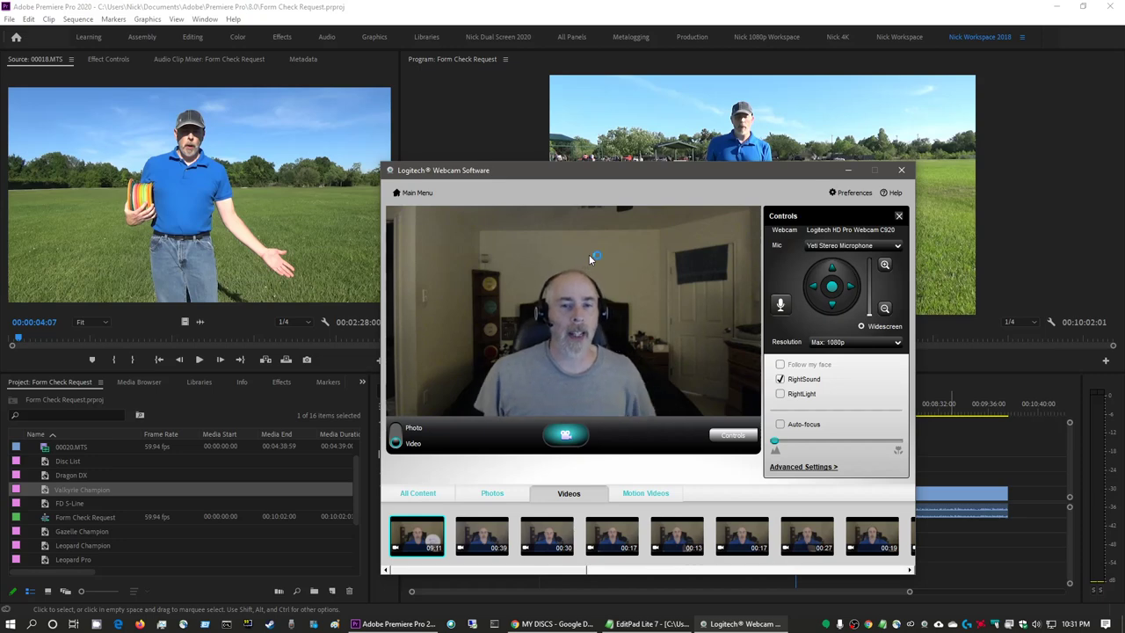
Zoom in and pan the webcam framing down, use the Yeti Stereo Microphone, and start recording.
left_click(858, 246)
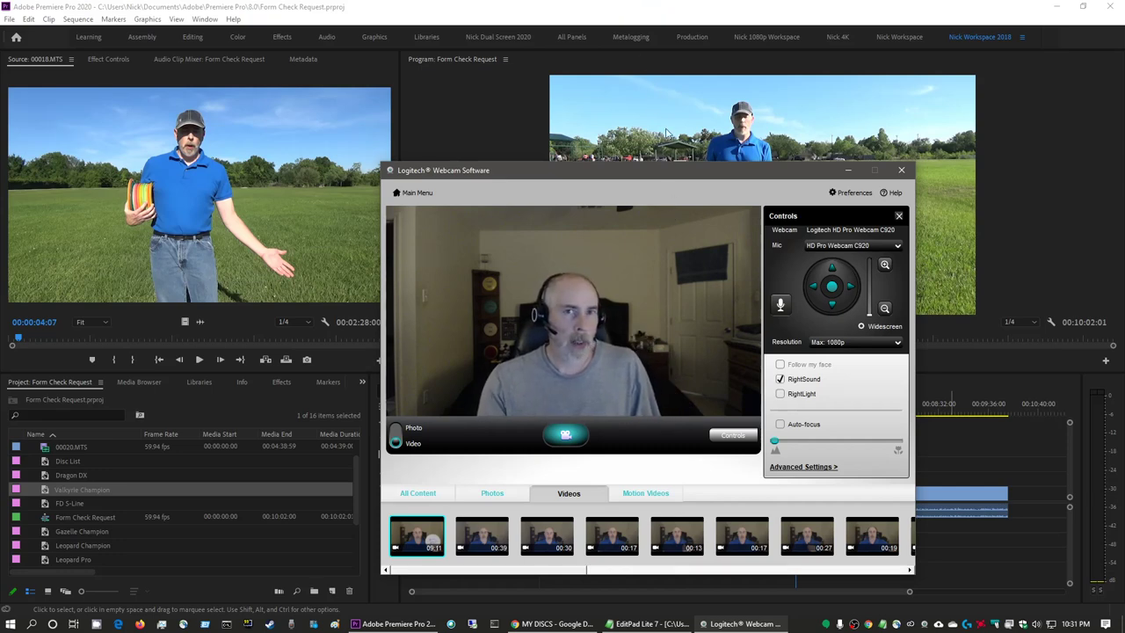
left_click(886, 267)
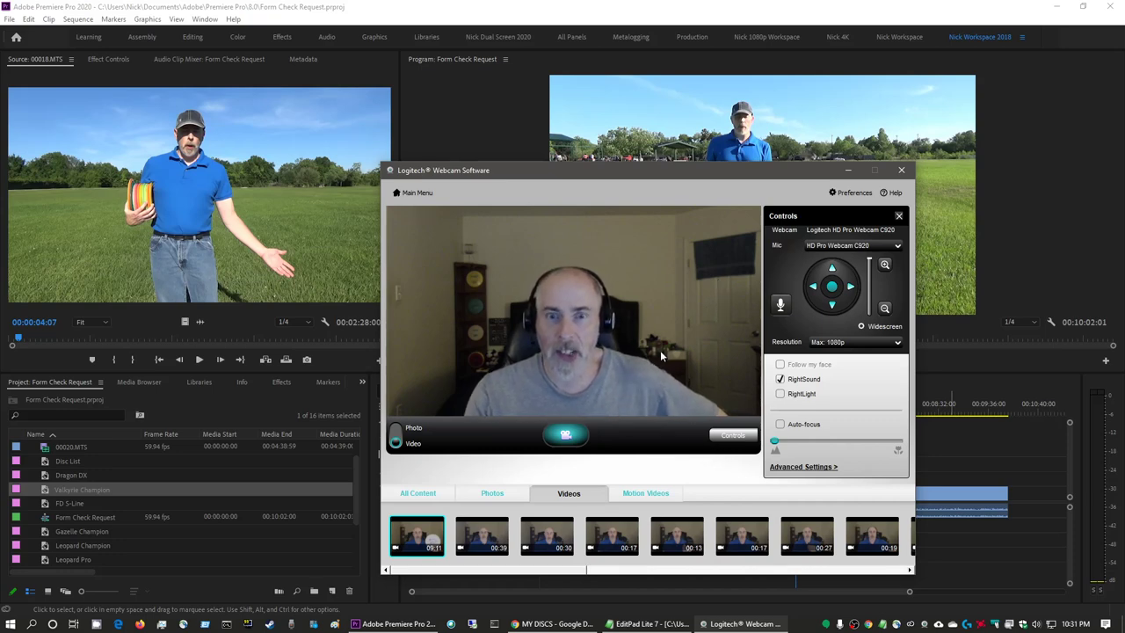
left_click(833, 307)
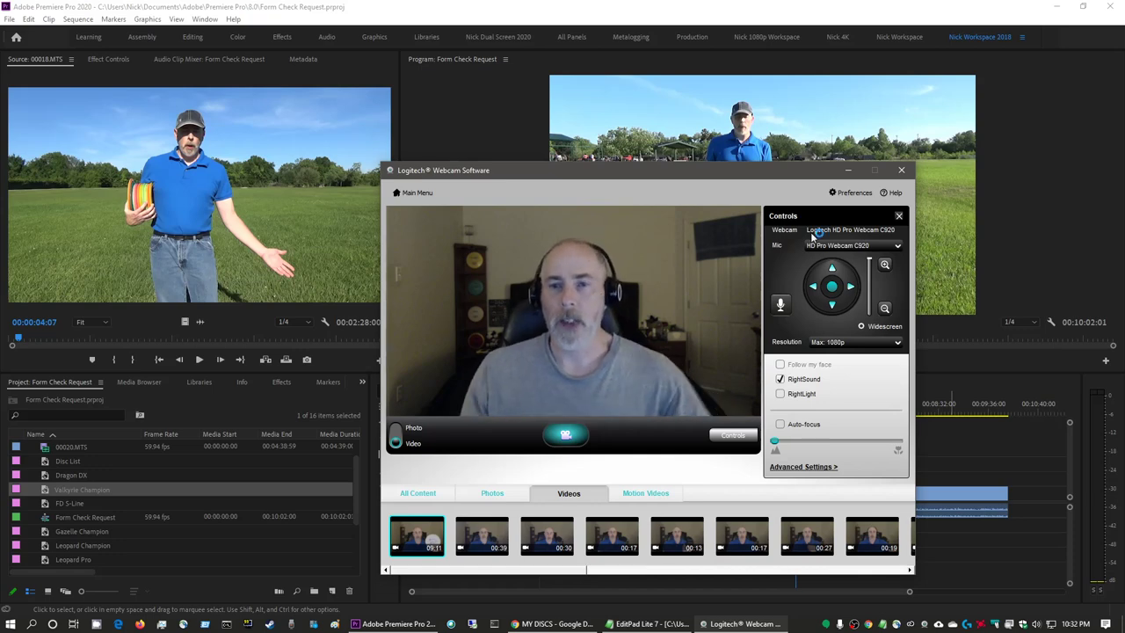
left_click(888, 246)
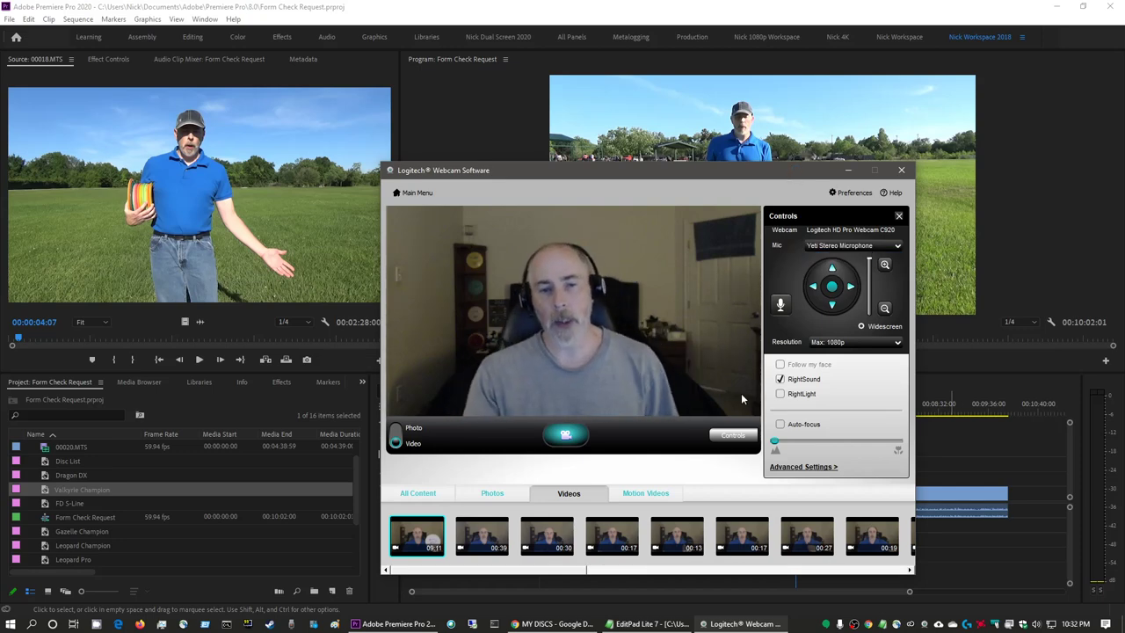
left_click(567, 437)
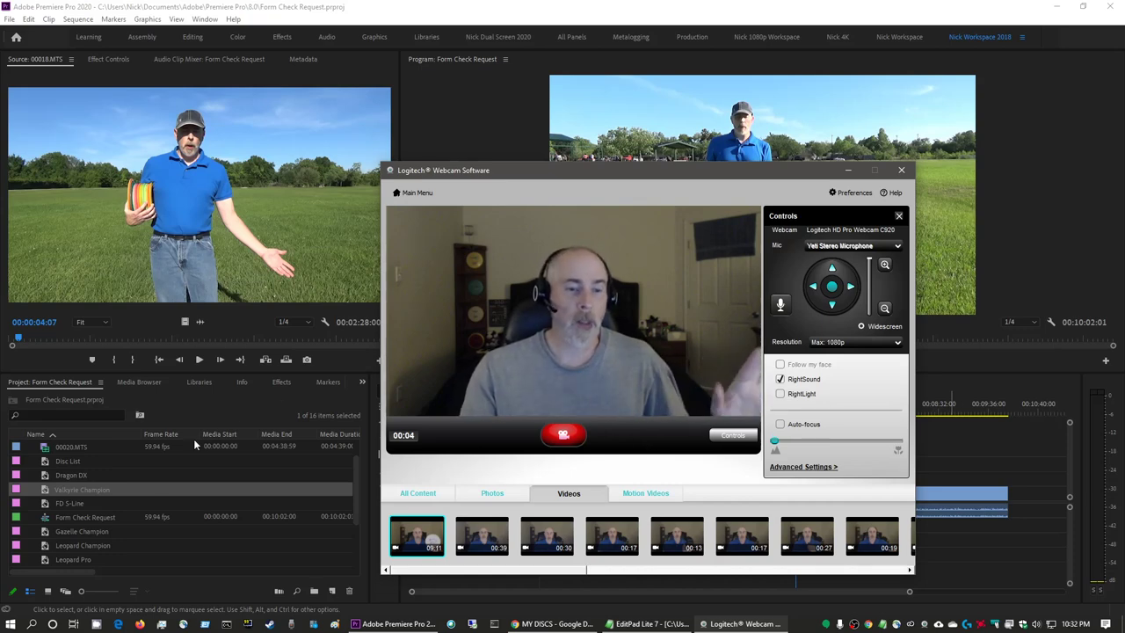
Paste the disclaimer into a new Notepad note, read it, then stop the 01:11 webcam recording.
left_click(205, 624)
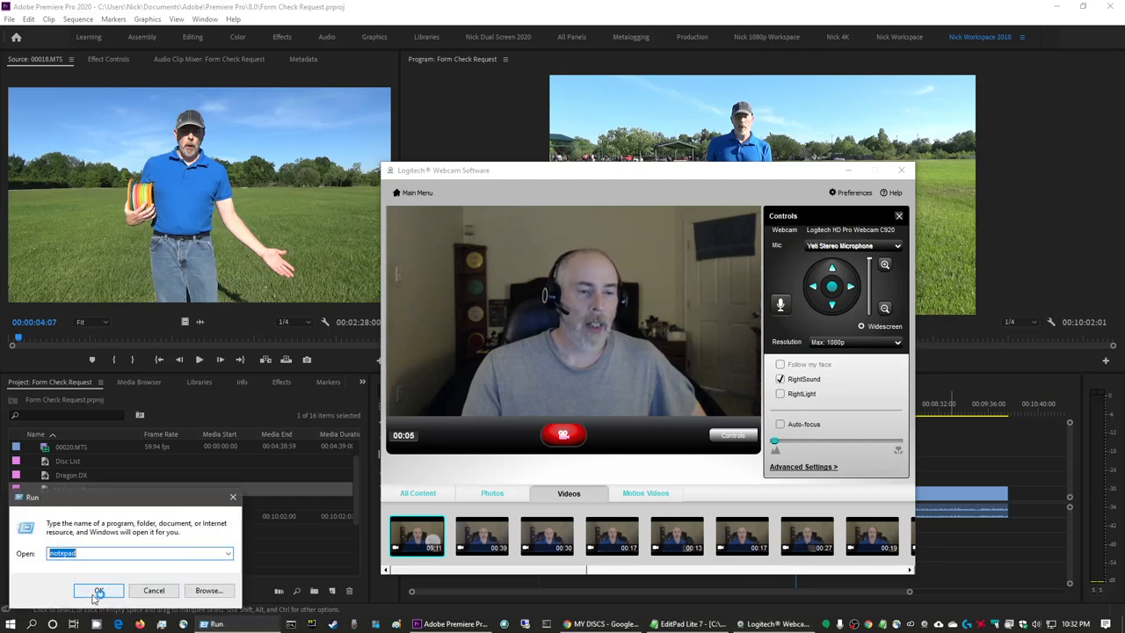
left_click(101, 593)
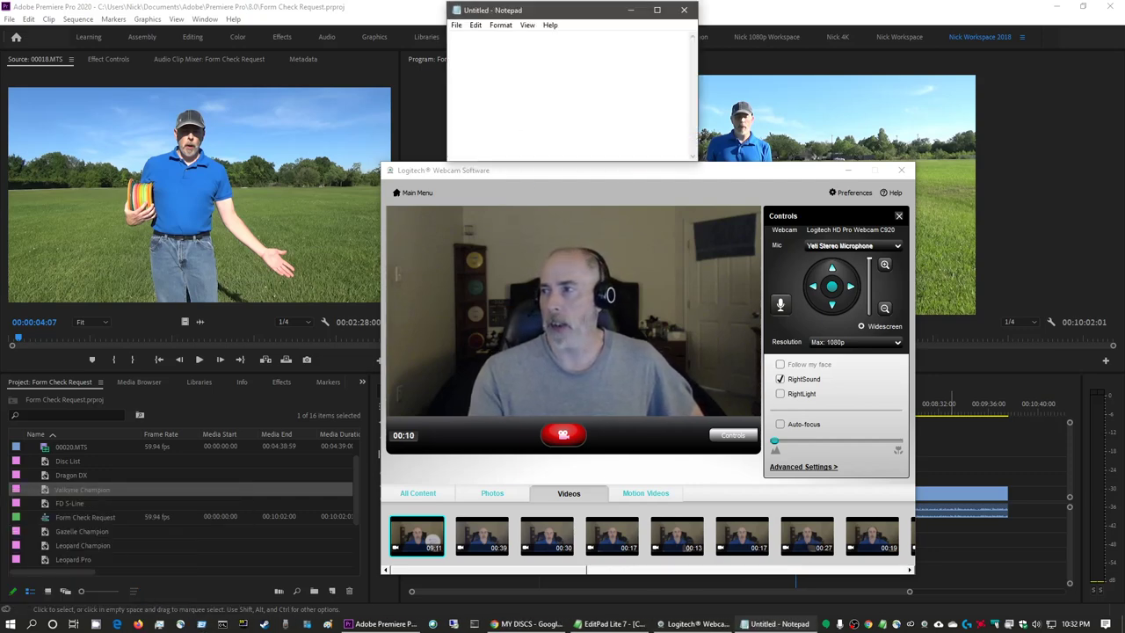
left_click(583, 109)
type("Disclaimers: This is a different type of video. I want people who make videos to have an idea of what the process is, specifically my process, and work to build their own process in ways that are better than they currently are. I am not necessarily going to do what I do the best way, and I don't have all the shortcuts memorized, and I have no doubt my process is not optimized. But it works, and while it can improve, it might show you some things that can help you improve, and you might even comment below and tell me ways I can make this better.")
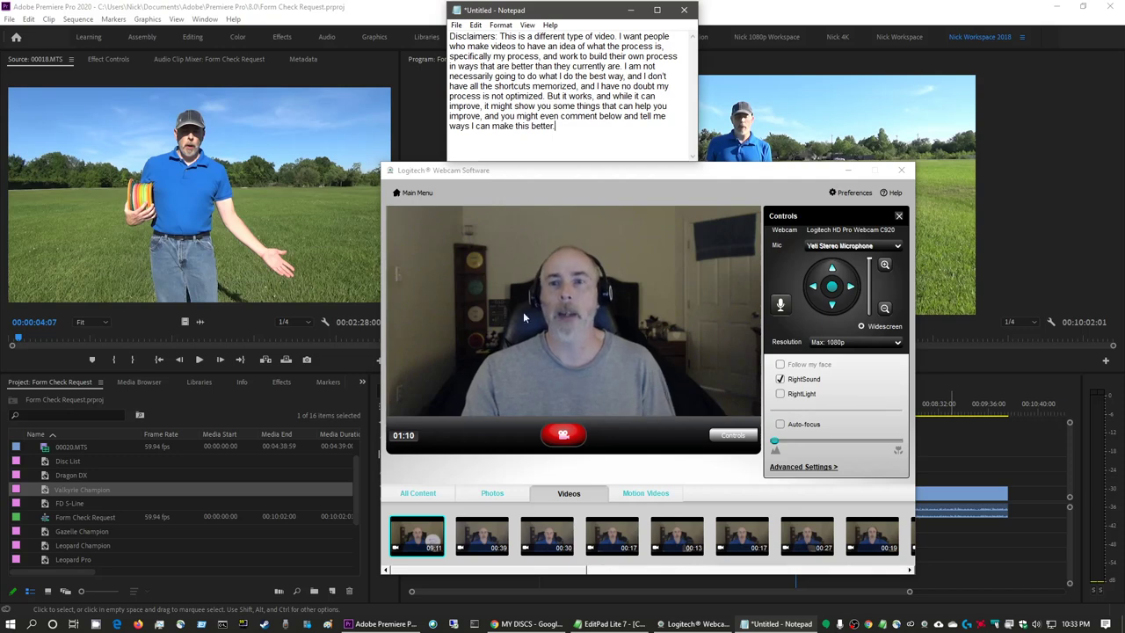
left_click(565, 440)
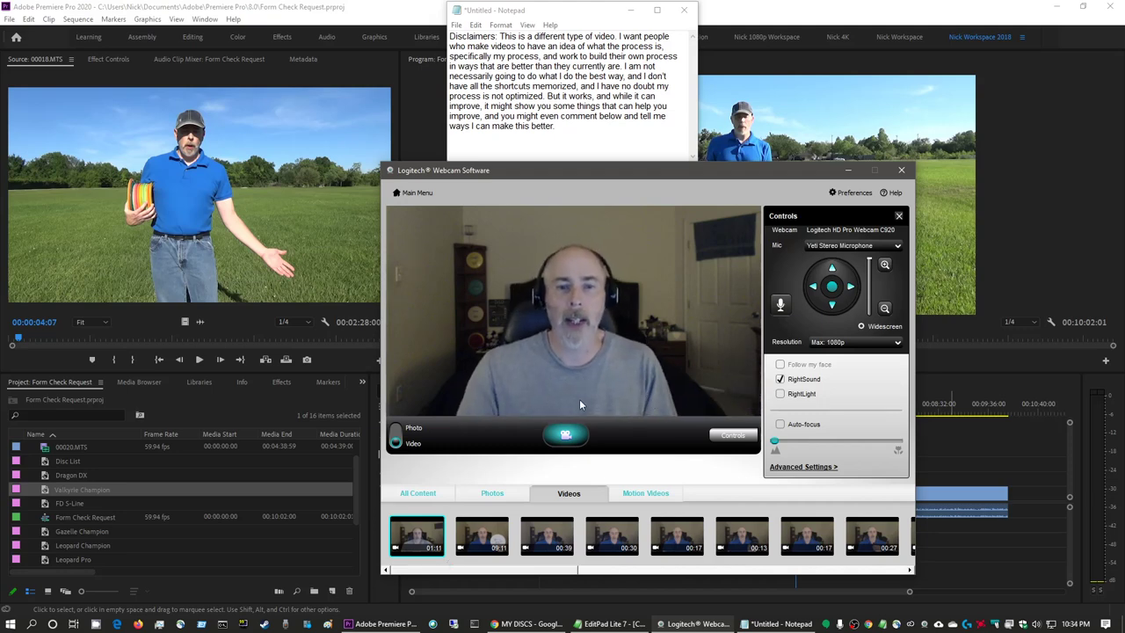
left_click(555, 123)
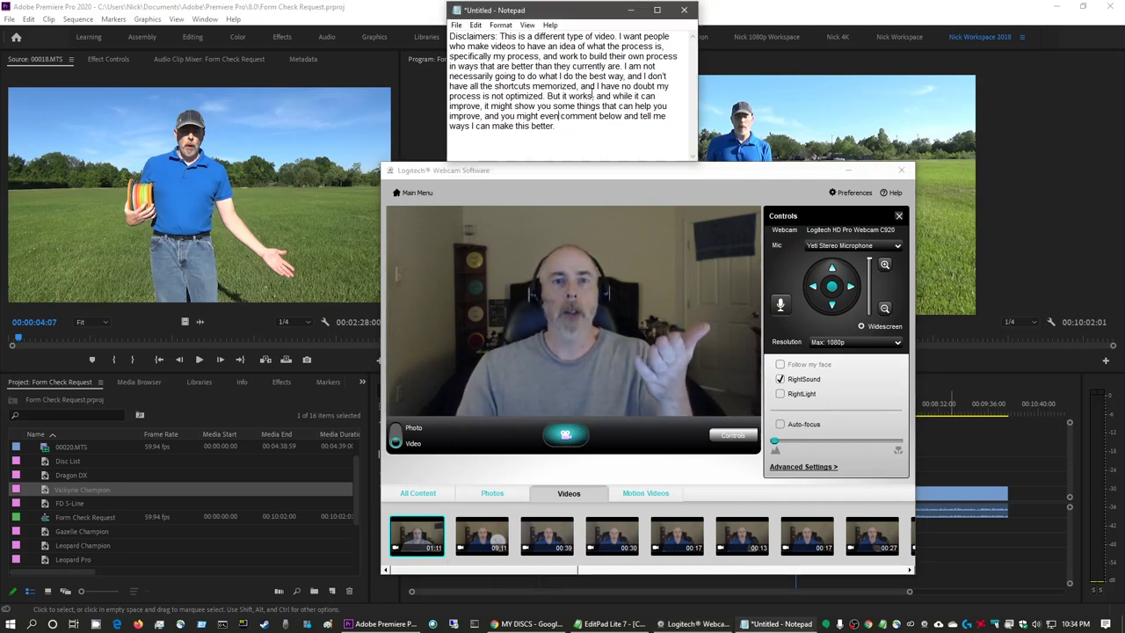
Close the disclaimer note without saving and minimize Premiere Pro.
left_click(684, 10)
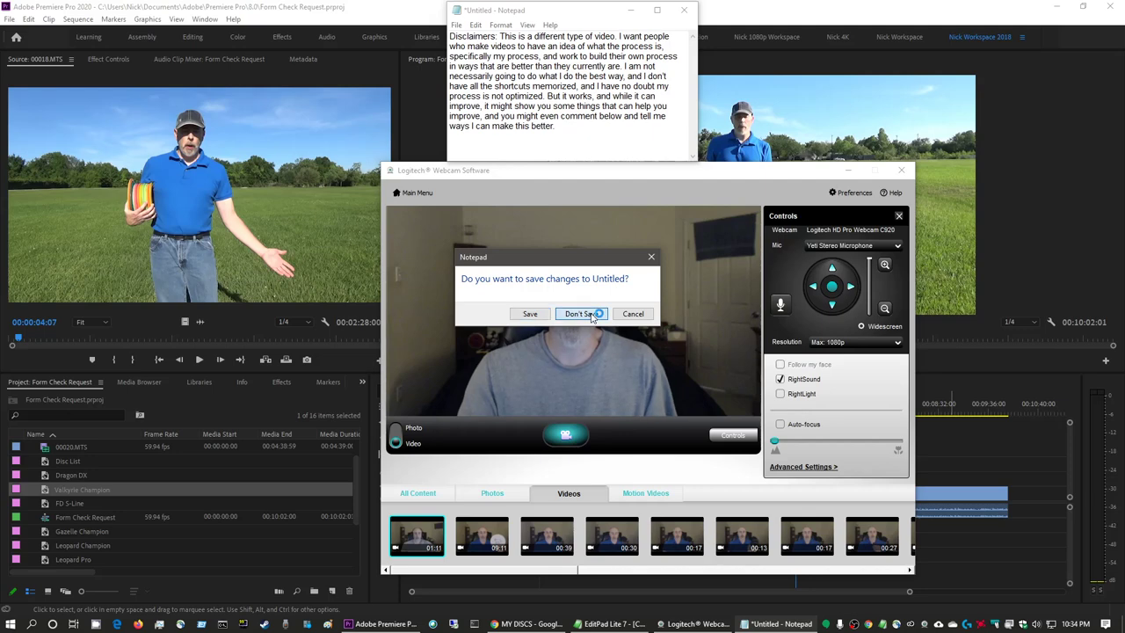
left_click(593, 316)
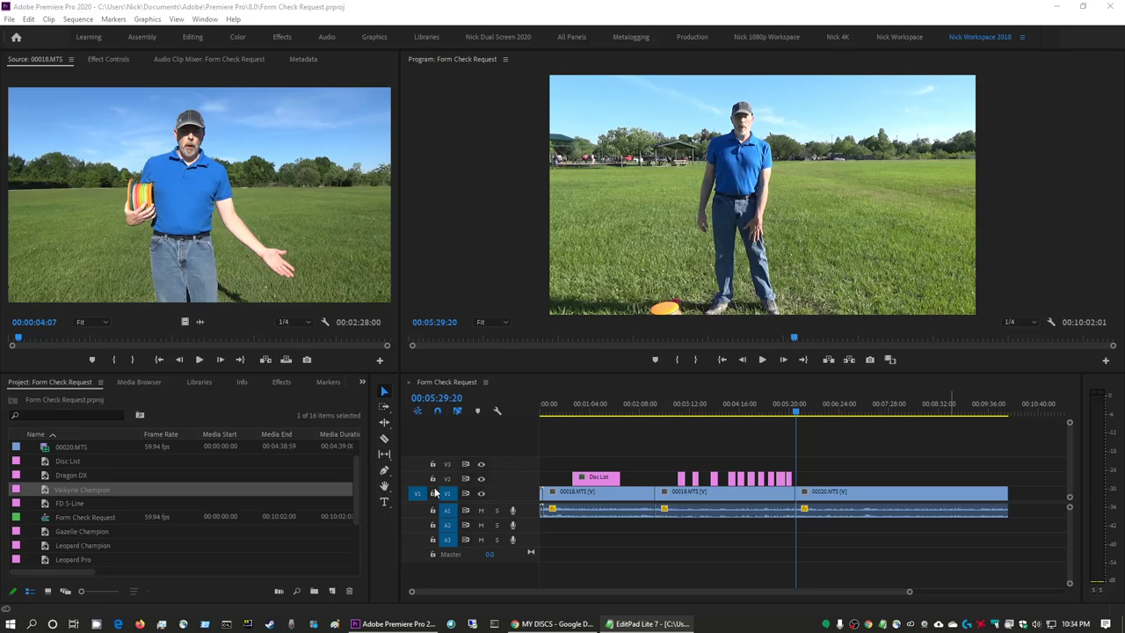
left_click(1060, 7)
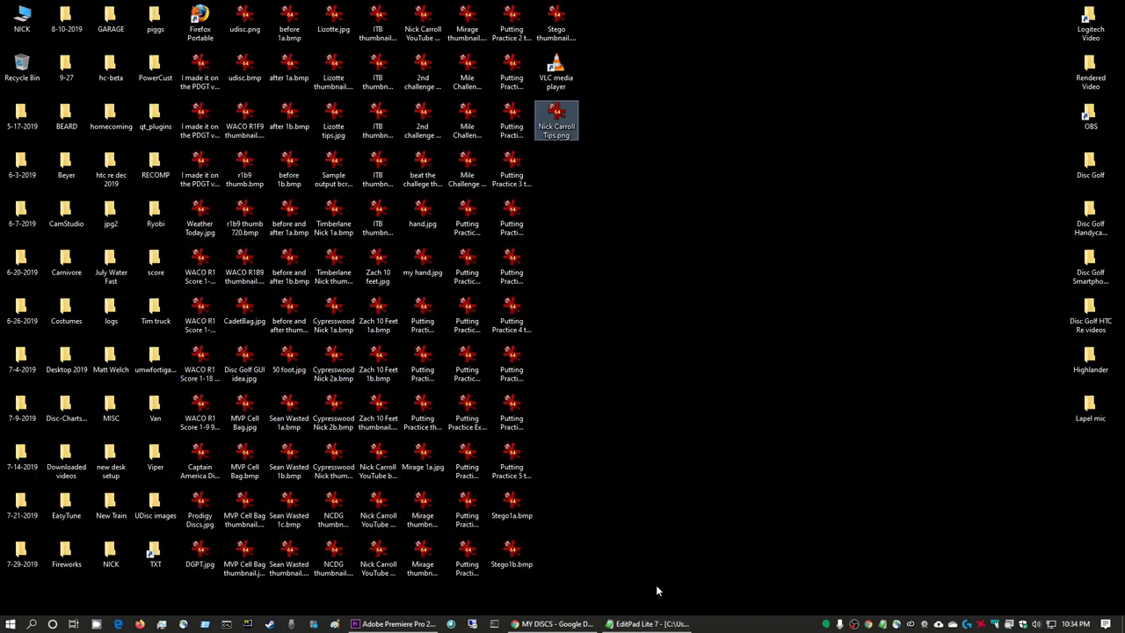
Open the Logitech Video folder and drag Video 4248.mp4 into Premiere's Project panel.
left_click_drag(313, 196, 385, 227)
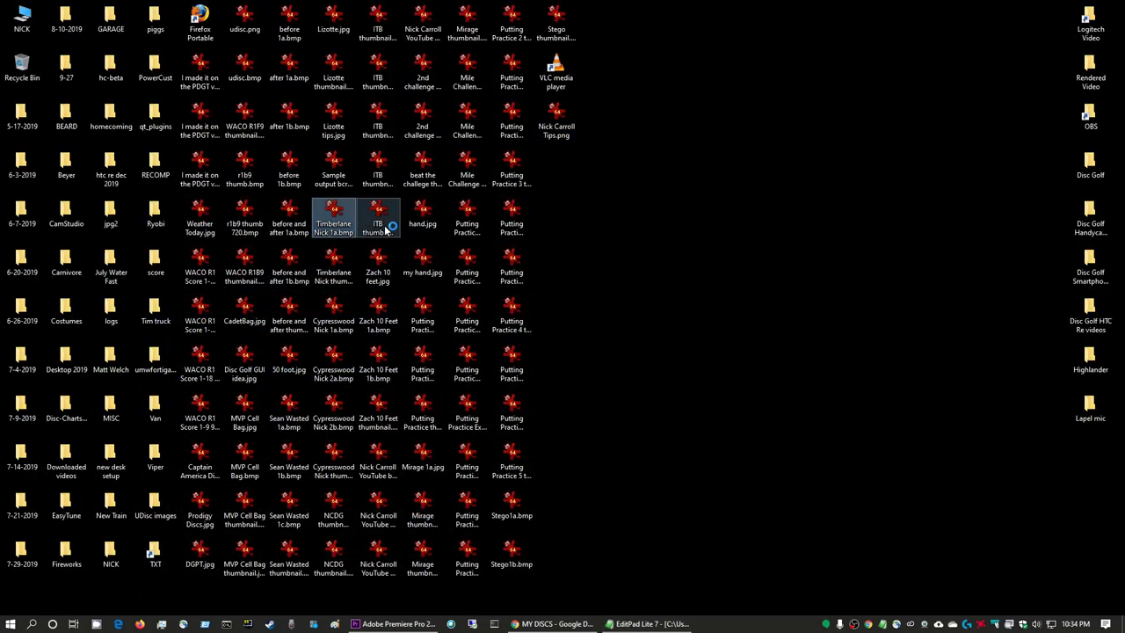
left_click(598, 219)
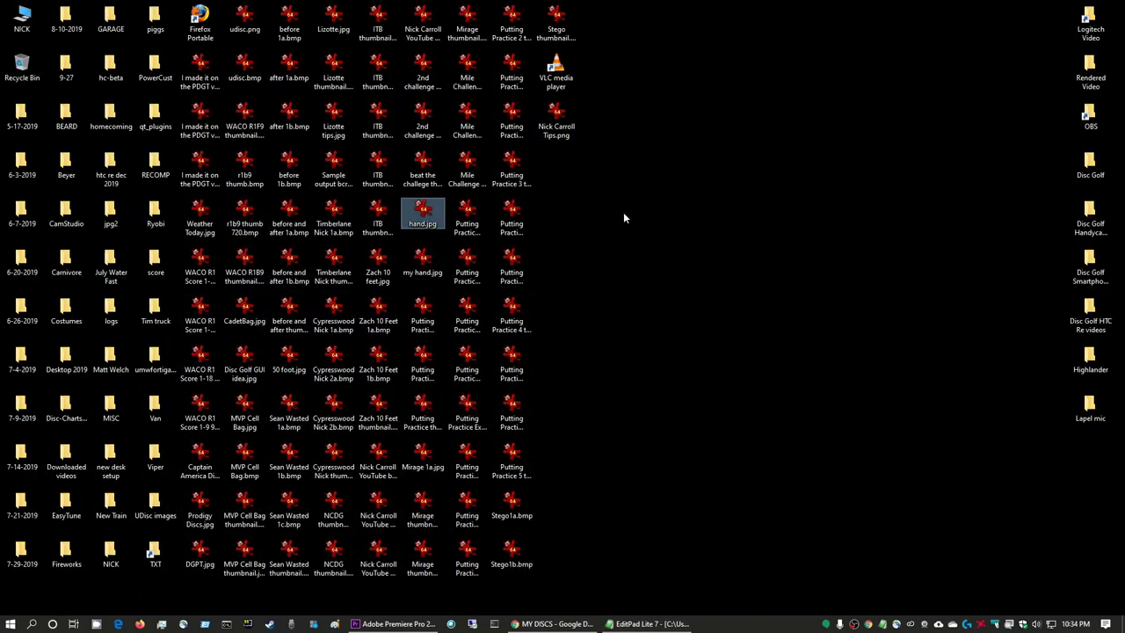
double_click(1087, 21)
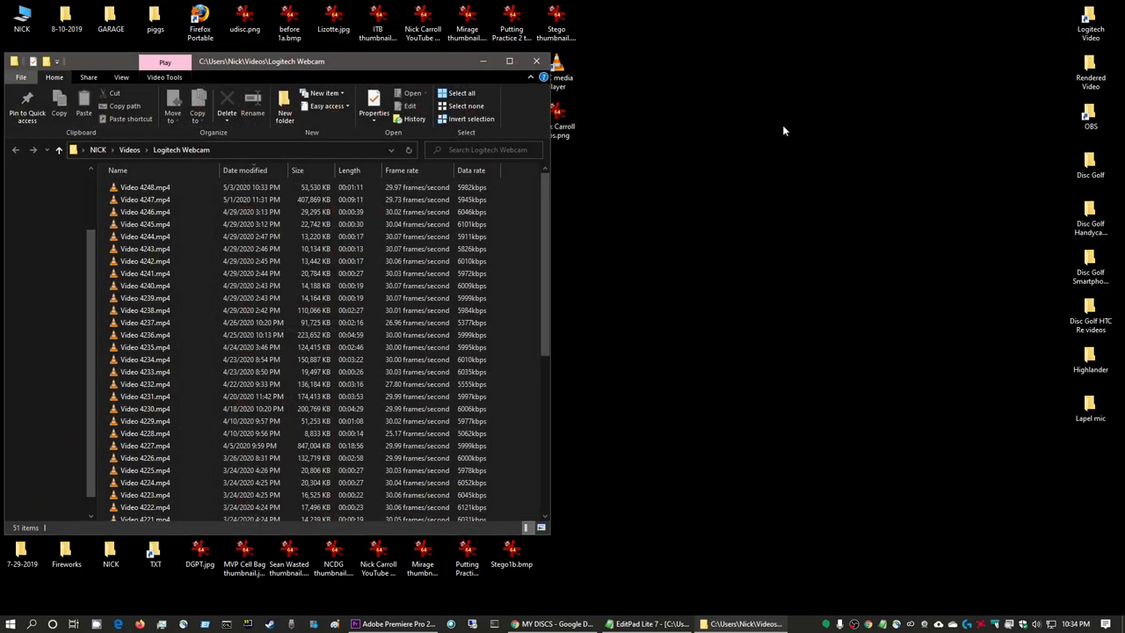
left_click(147, 191)
left_click_drag(357, 62, 878, 73)
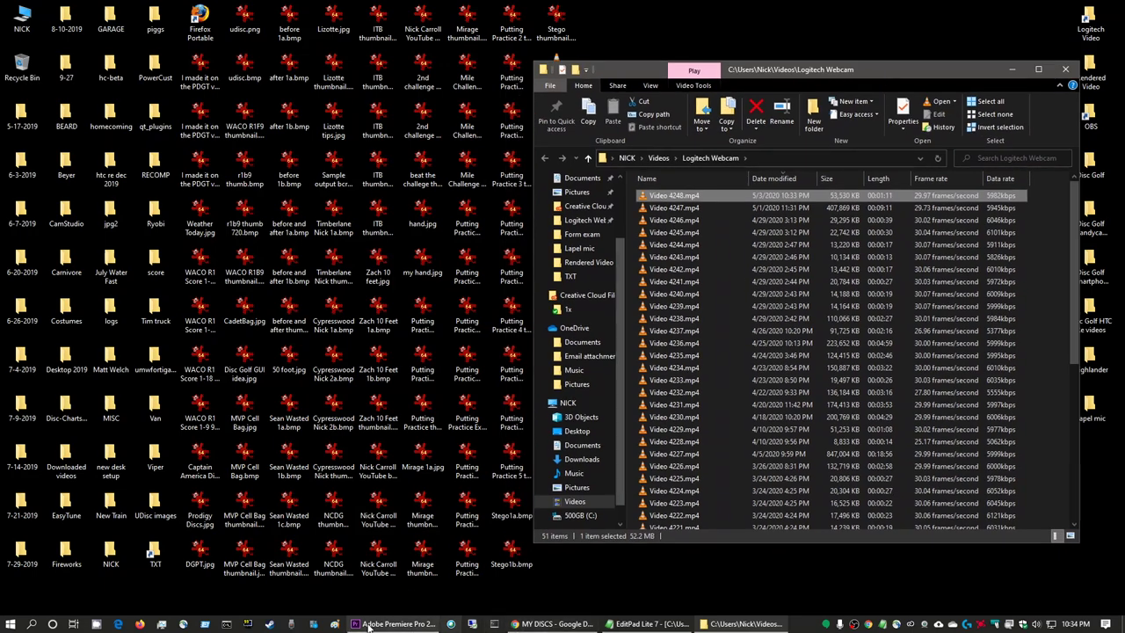
left_click(406, 624)
left_click(743, 625)
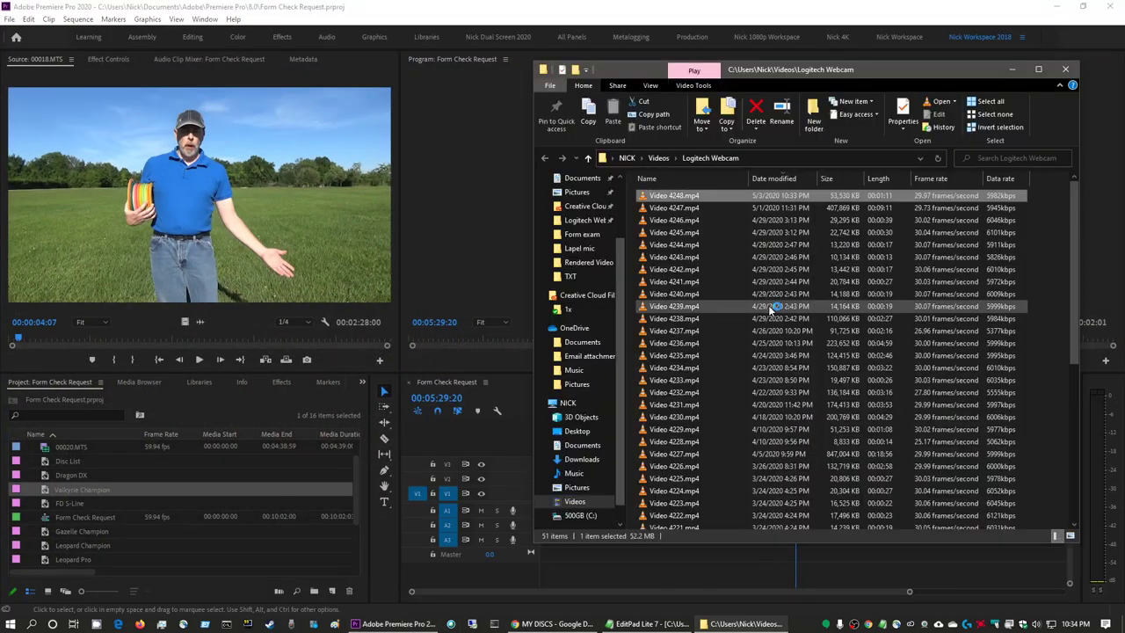
left_click_drag(673, 197, 103, 517)
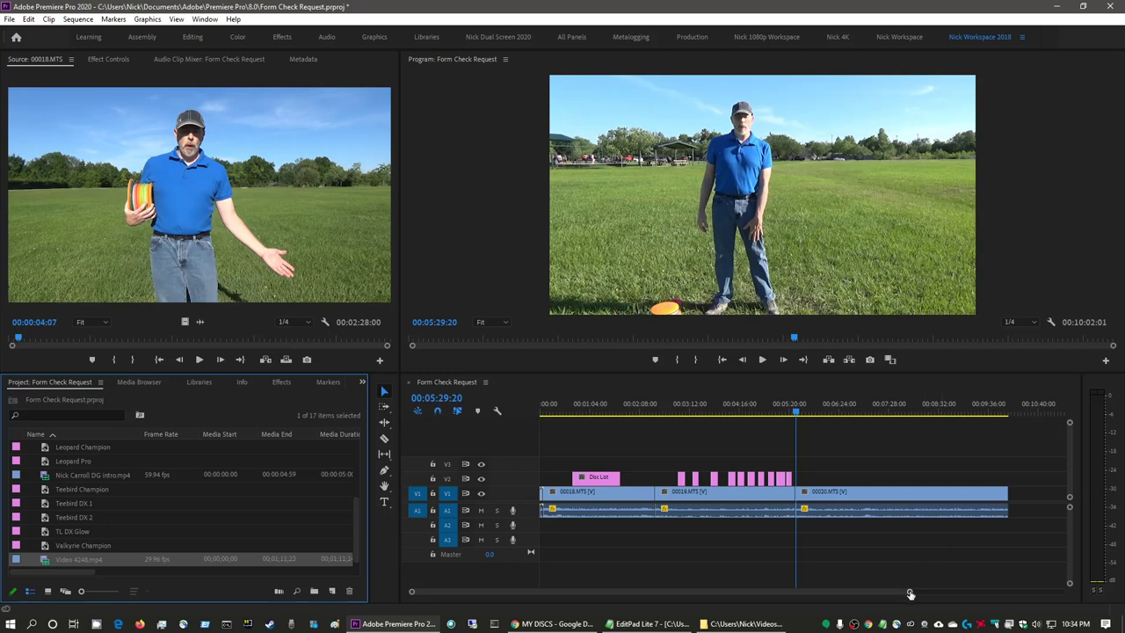
Place Video 4248.mp4 at the sequence end on V2/A2 and cue the playhead to its start.
double_click(47, 559)
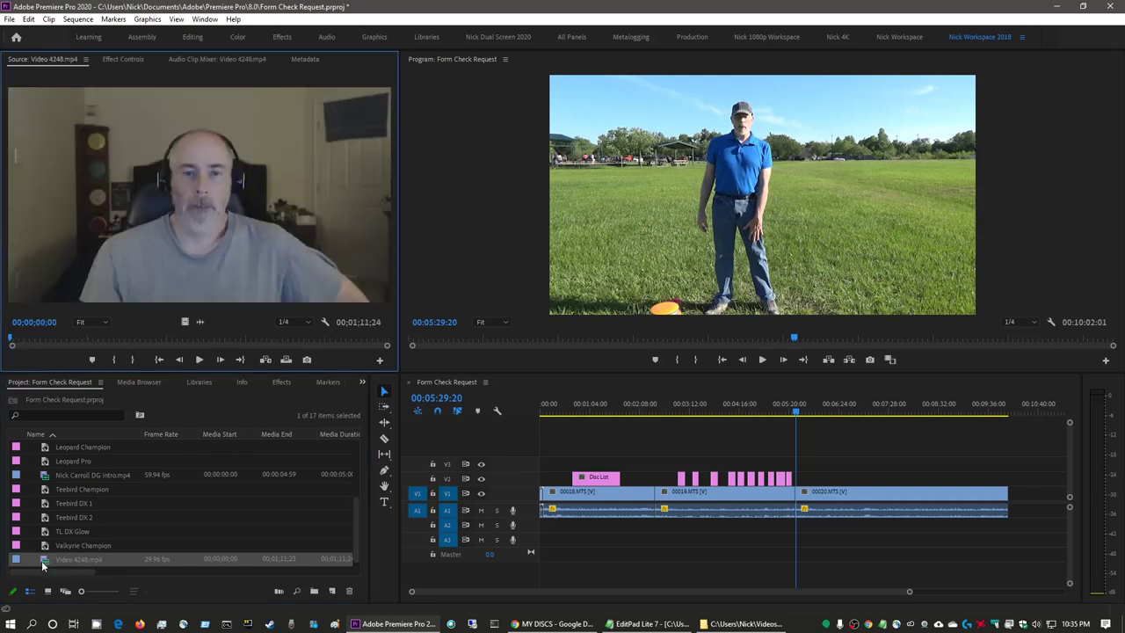
left_click_drag(42, 561, 1020, 498)
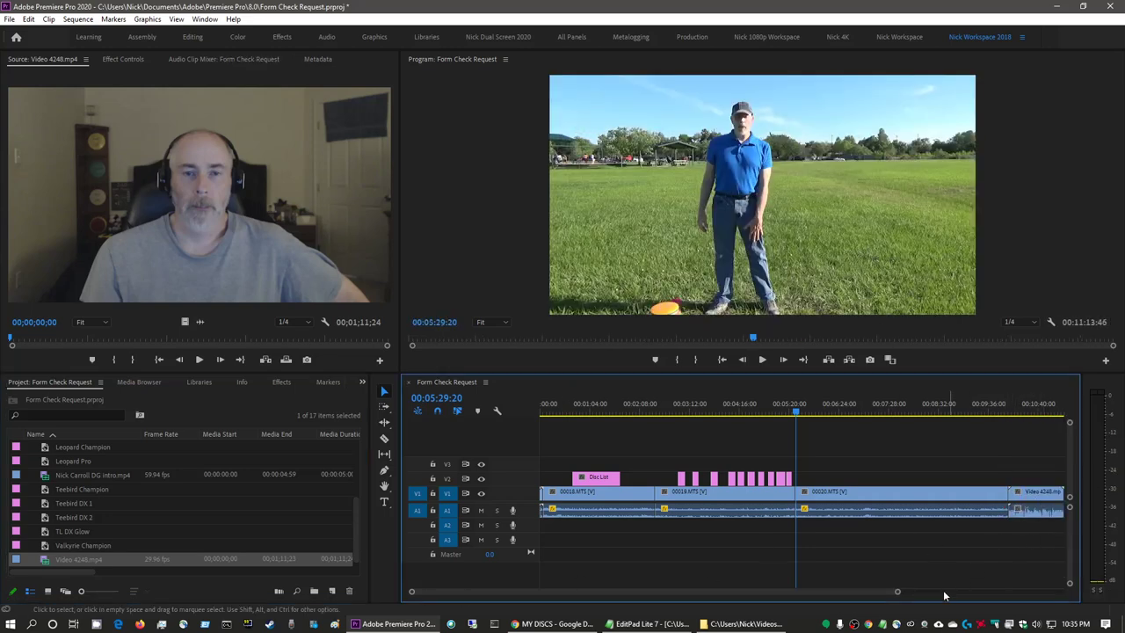
key("ctrl+z")
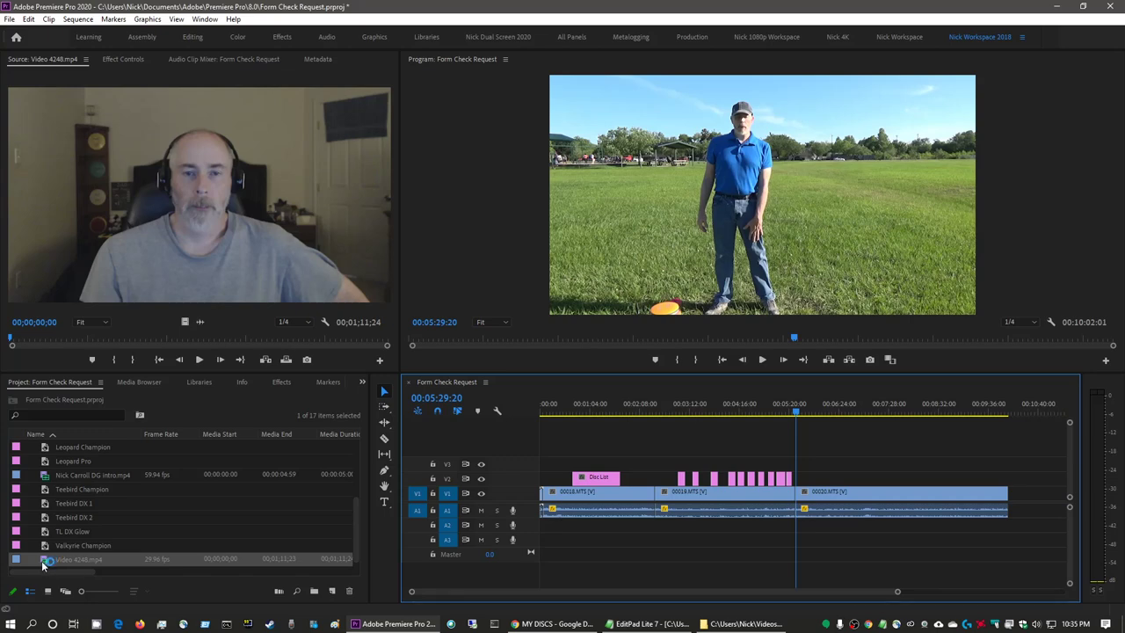
left_click_drag(41, 561, 954, 479)
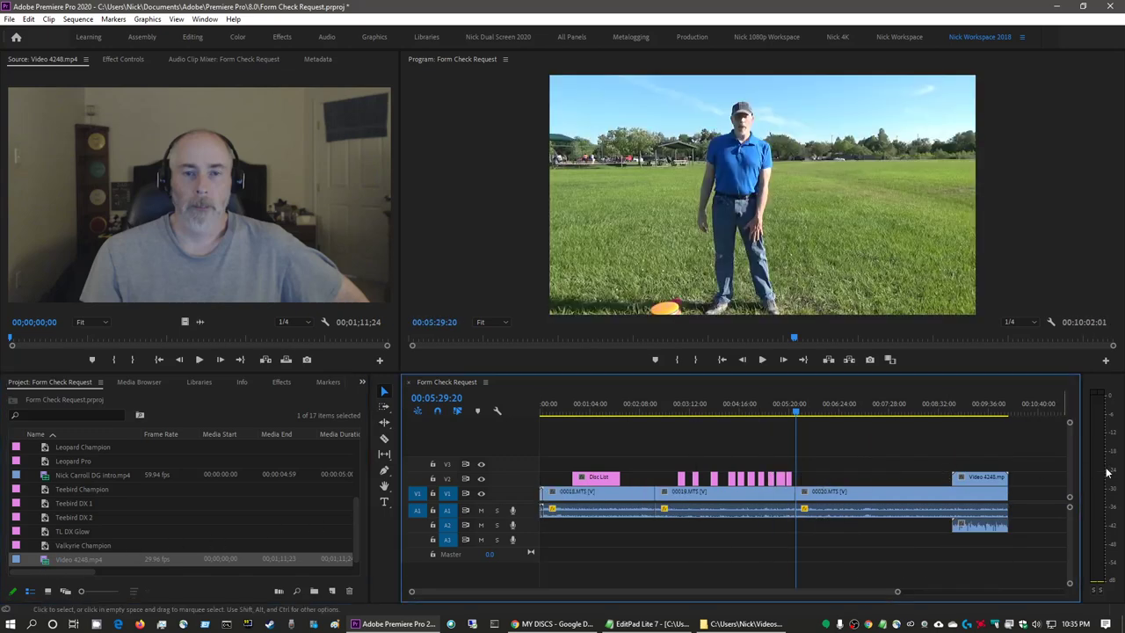
left_click(964, 410)
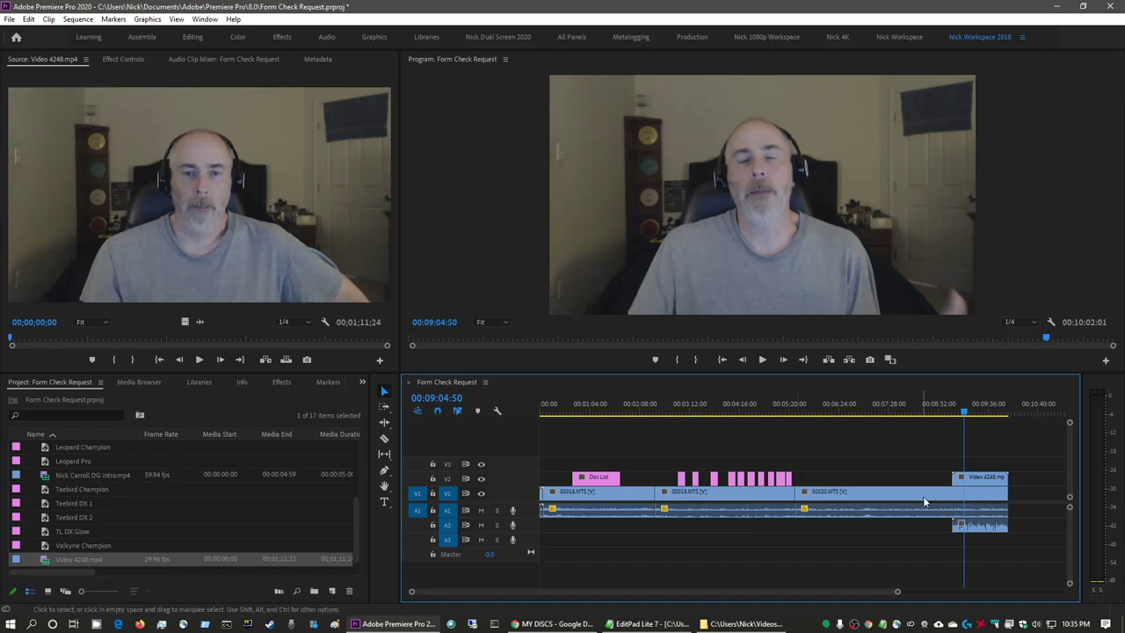
Select the webcam clip, then play the sequence briefly where it overlaps the footage.
left_click(983, 532)
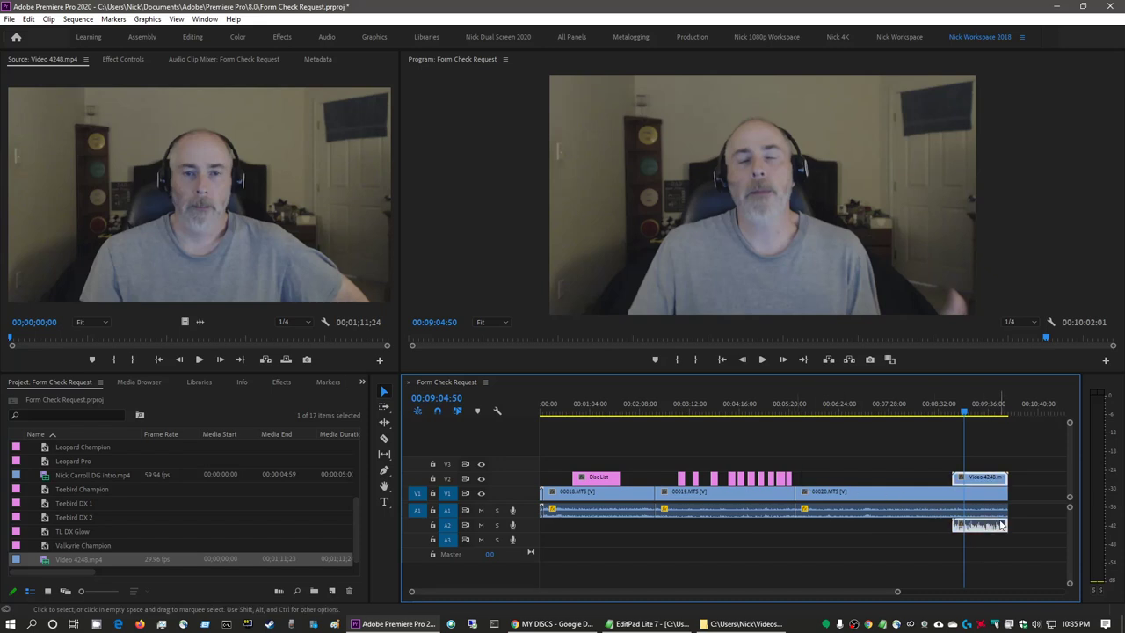
left_click(990, 461)
key("space")
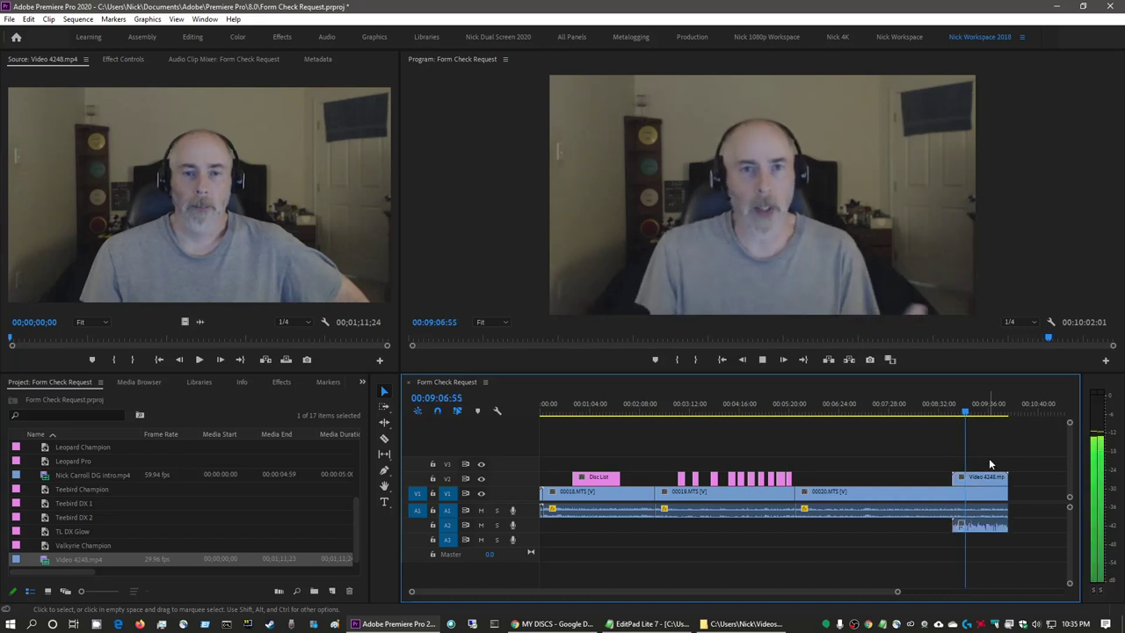
key("space")
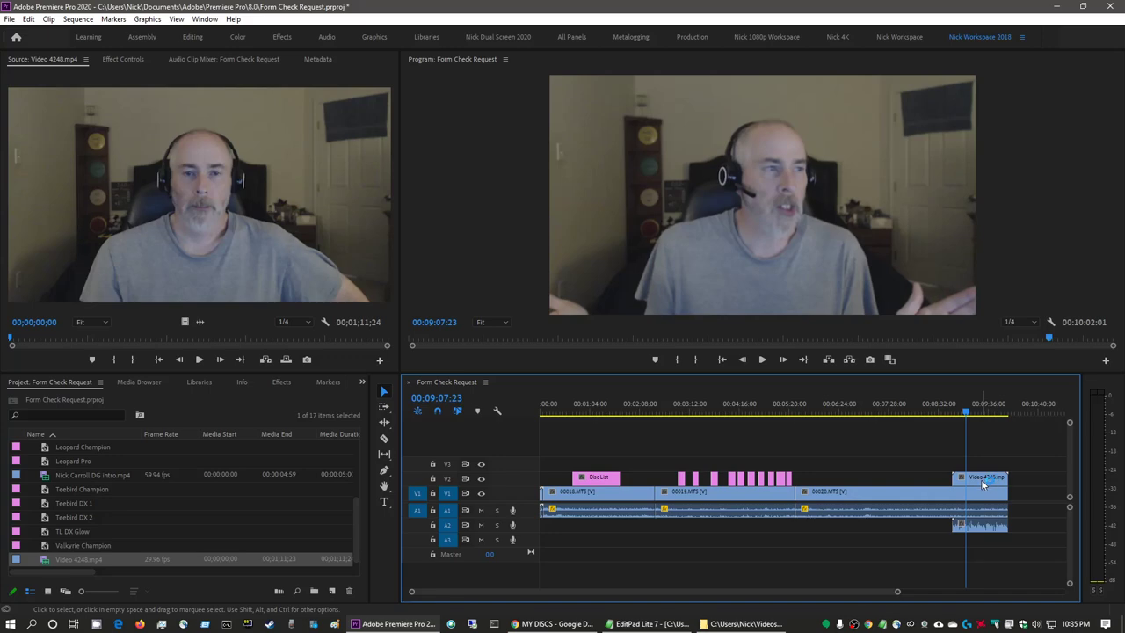
Move the webcam clip after the last field clip and play through the commentary.
left_click_drag(981, 479, 1005, 514)
scroll(1004, 513, "down", 3)
key("space")
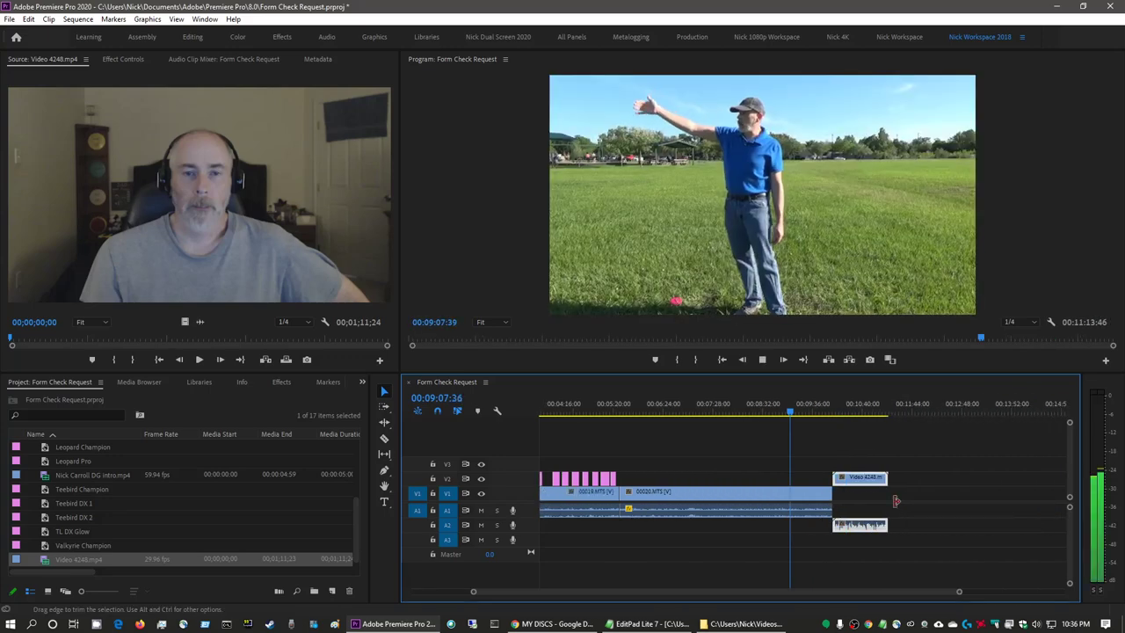
key("Down")
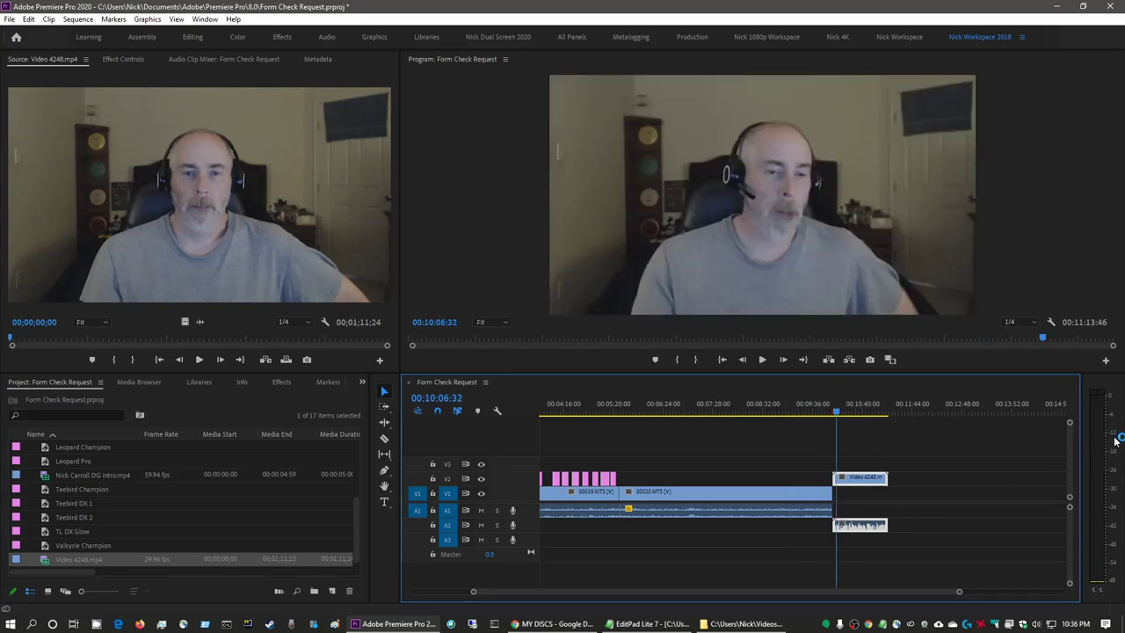
key("space")
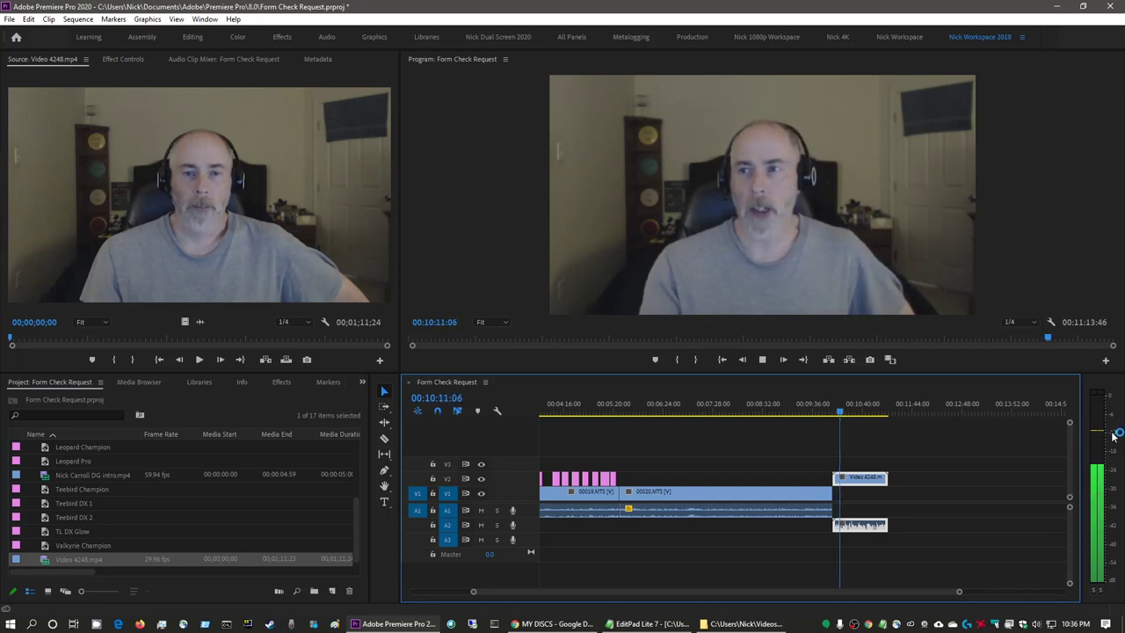
key("space")
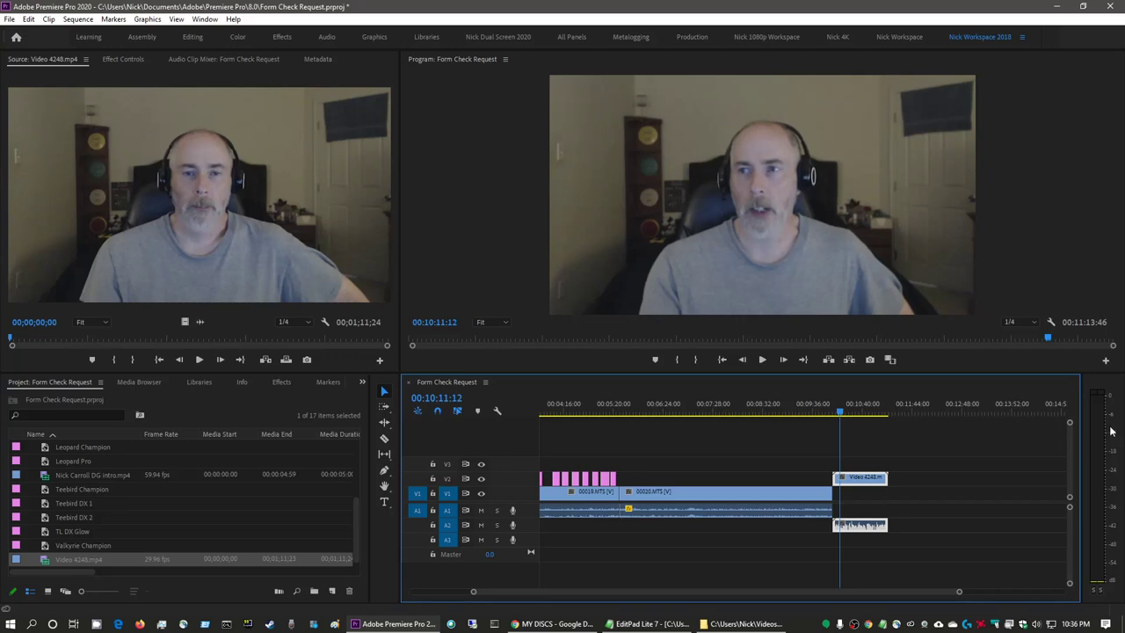
Apply Audio Gain to the Video 4248 clip, listen back, then delete the clip from V2.
right_click(867, 484)
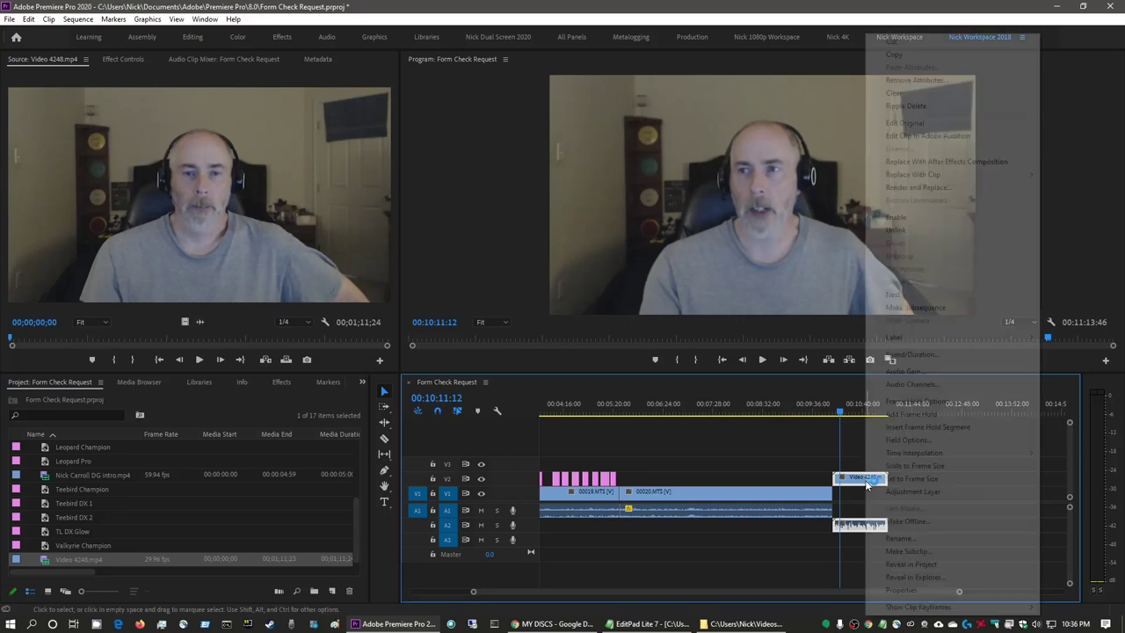
left_click(921, 372)
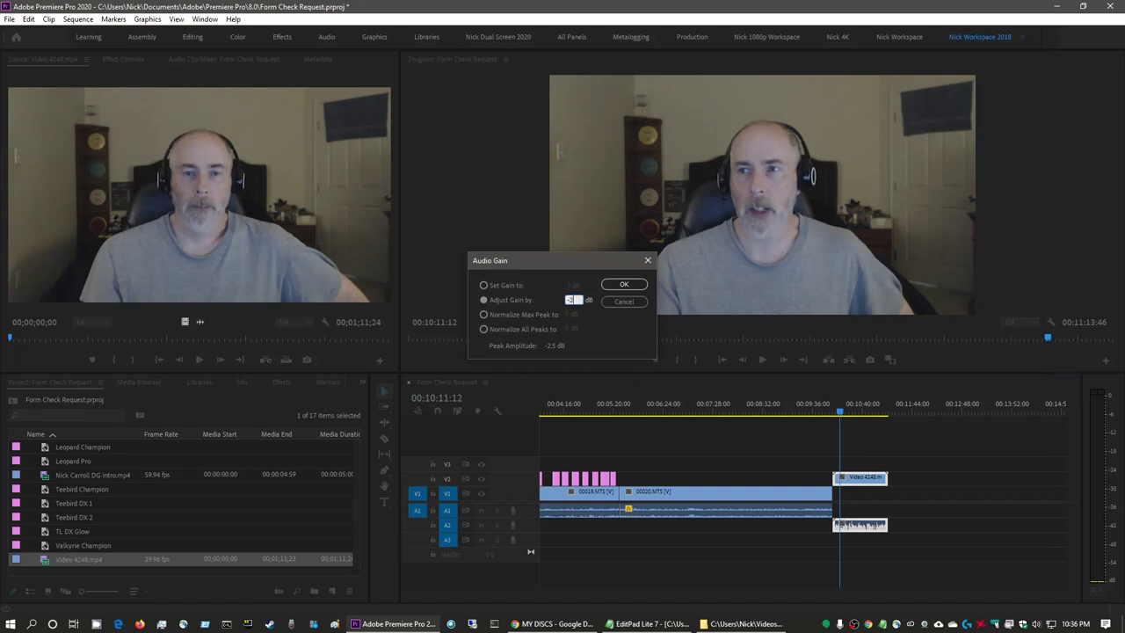
left_click(630, 286)
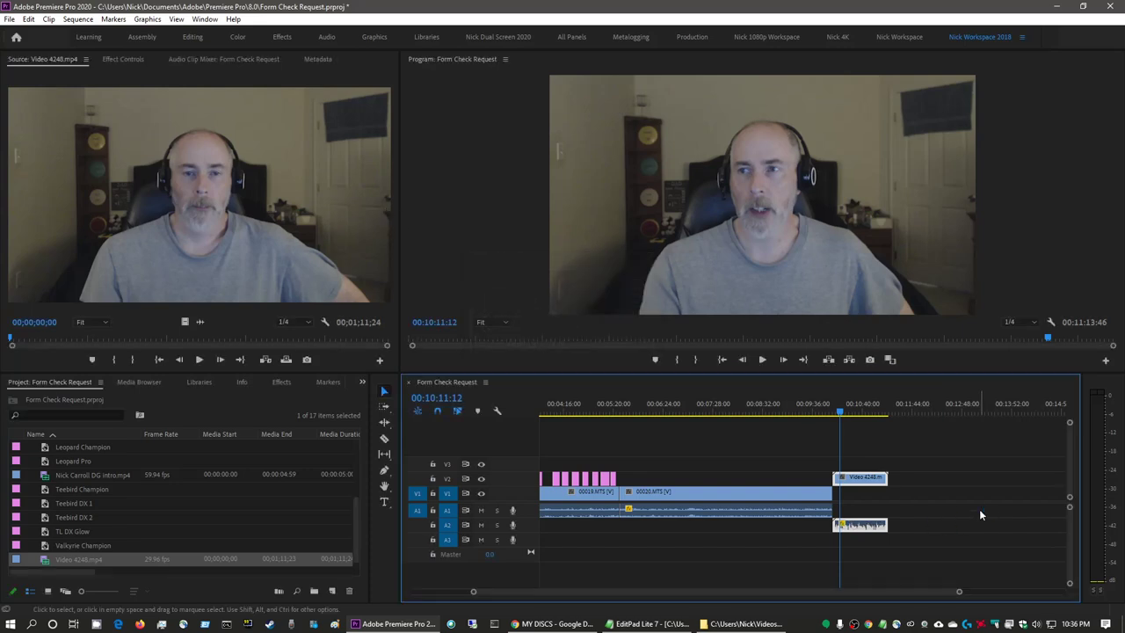
key("space")
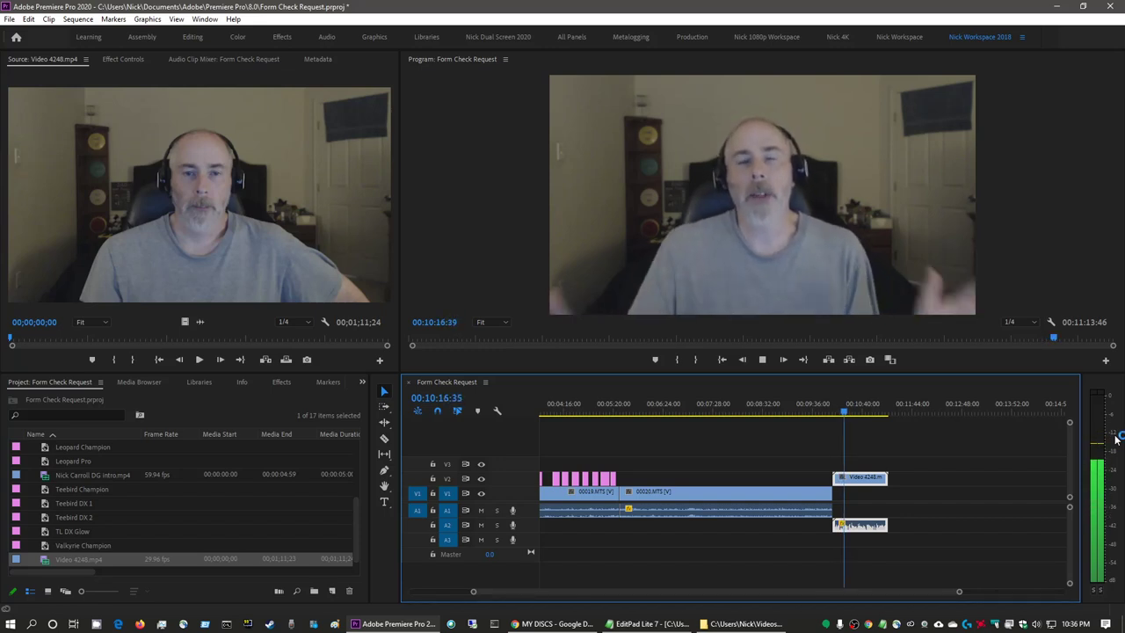
key("space")
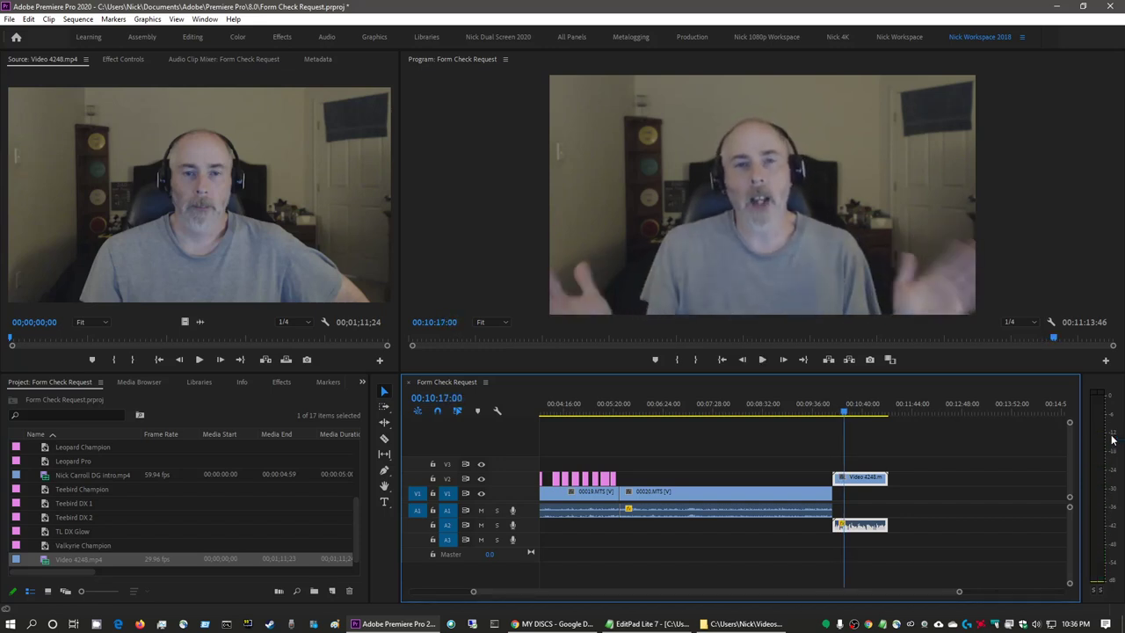
left_click(878, 483)
key("Delete")
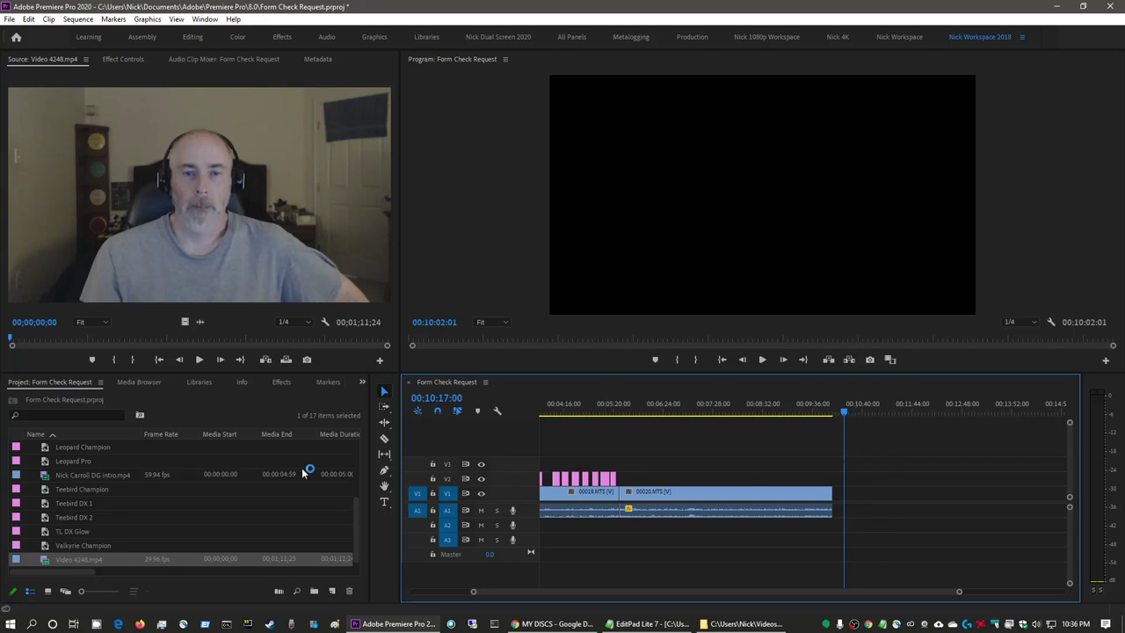
double_click(42, 559)
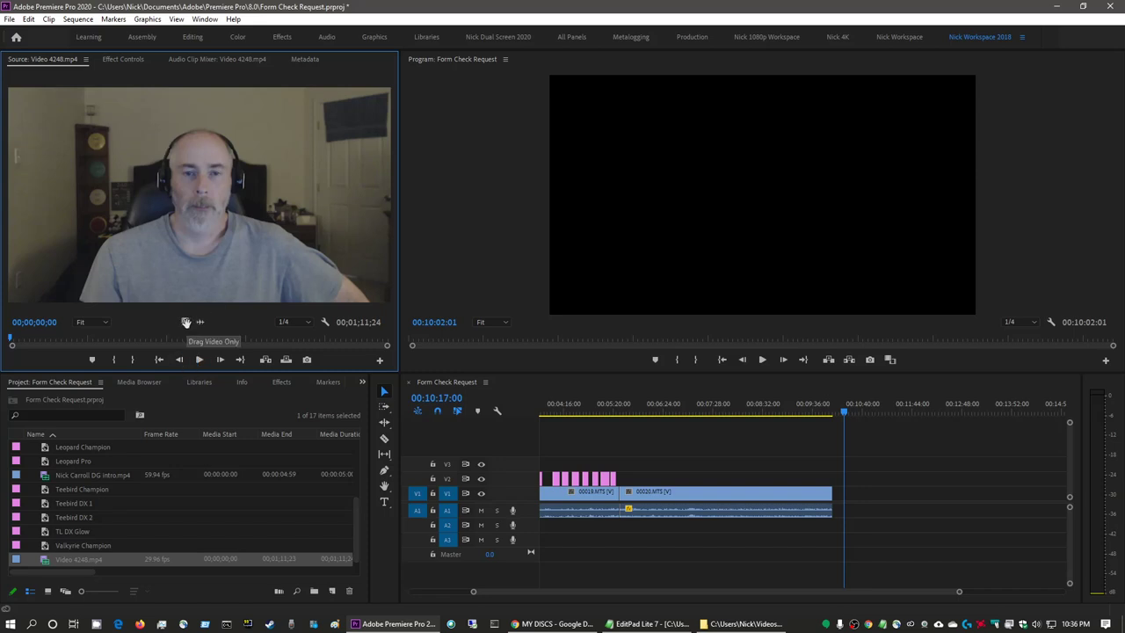
left_click_drag(185, 323, 857, 493)
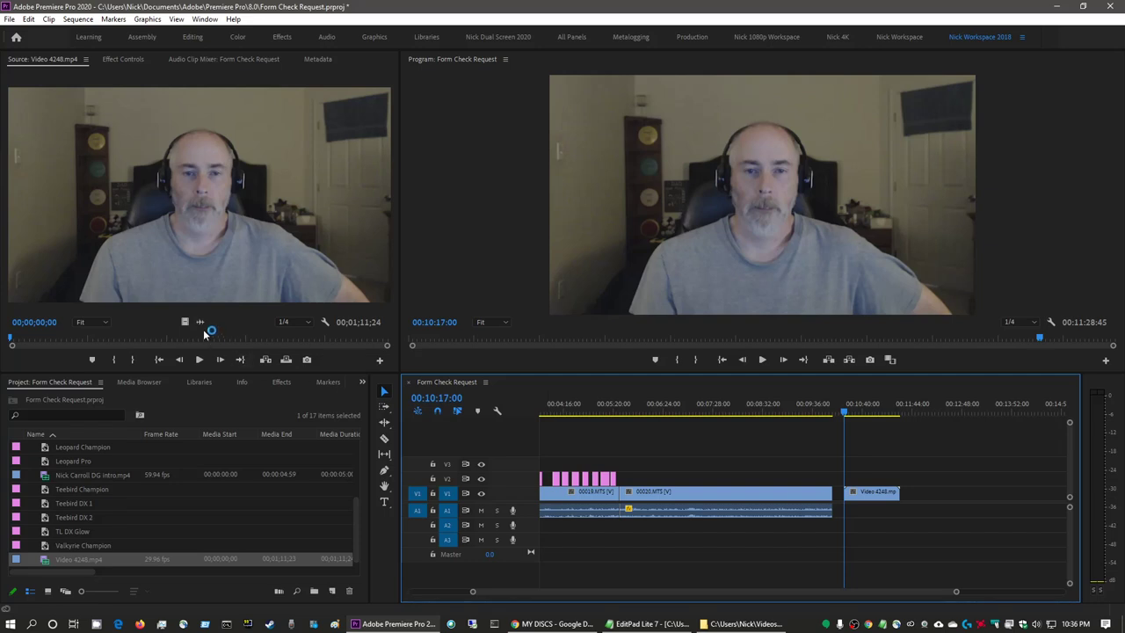
left_click_drag(199, 322, 906, 512)
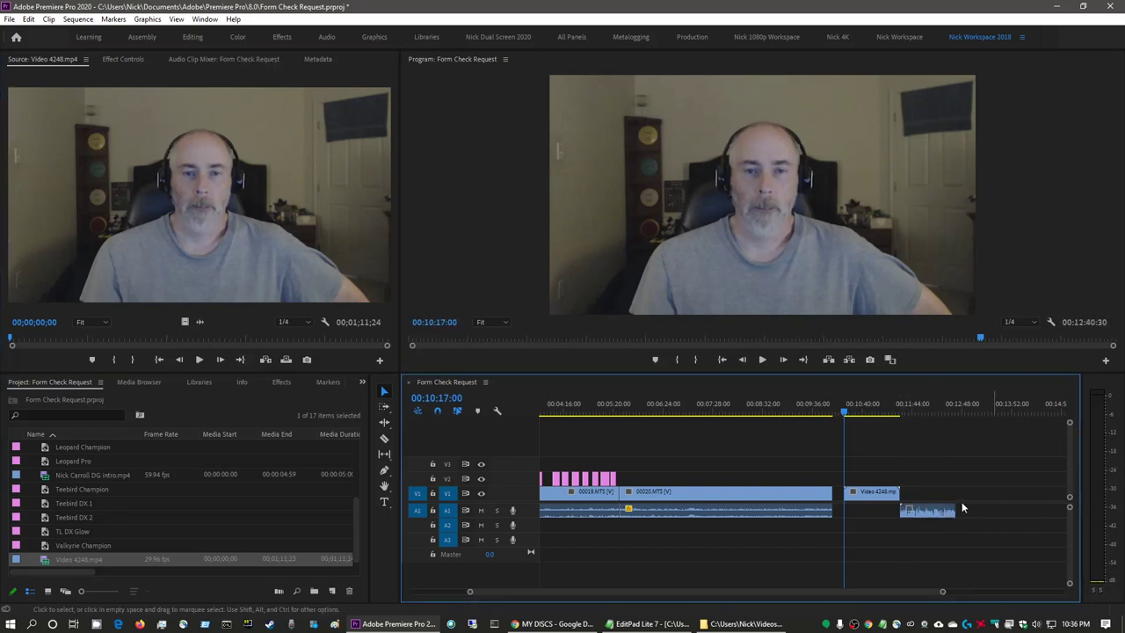
key("ctrl+z")
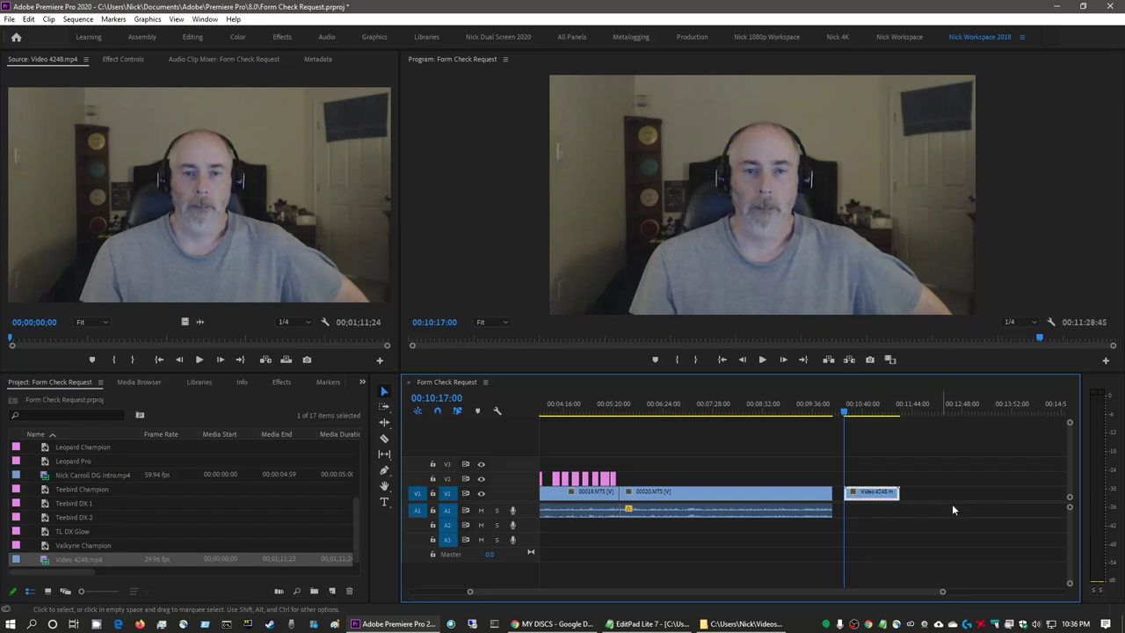
key("ctrl+z")
left_click(274, 258)
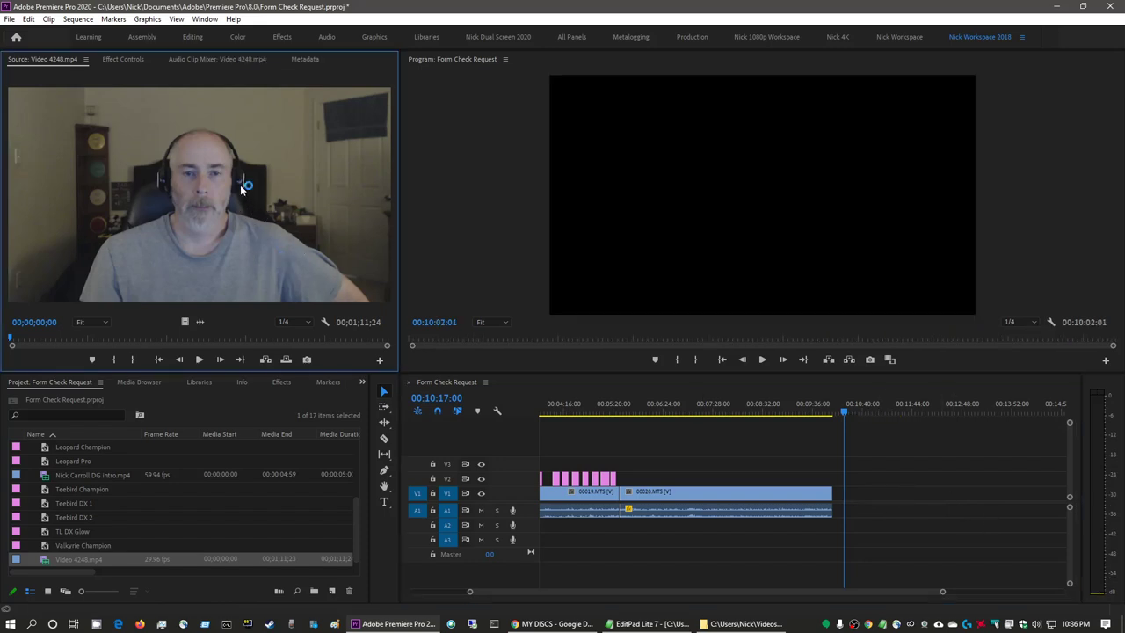
In the maximized Source monitor, mark In at 00;00;03;15 and Out at 00;00;05;24.
key("grave")
key("space")
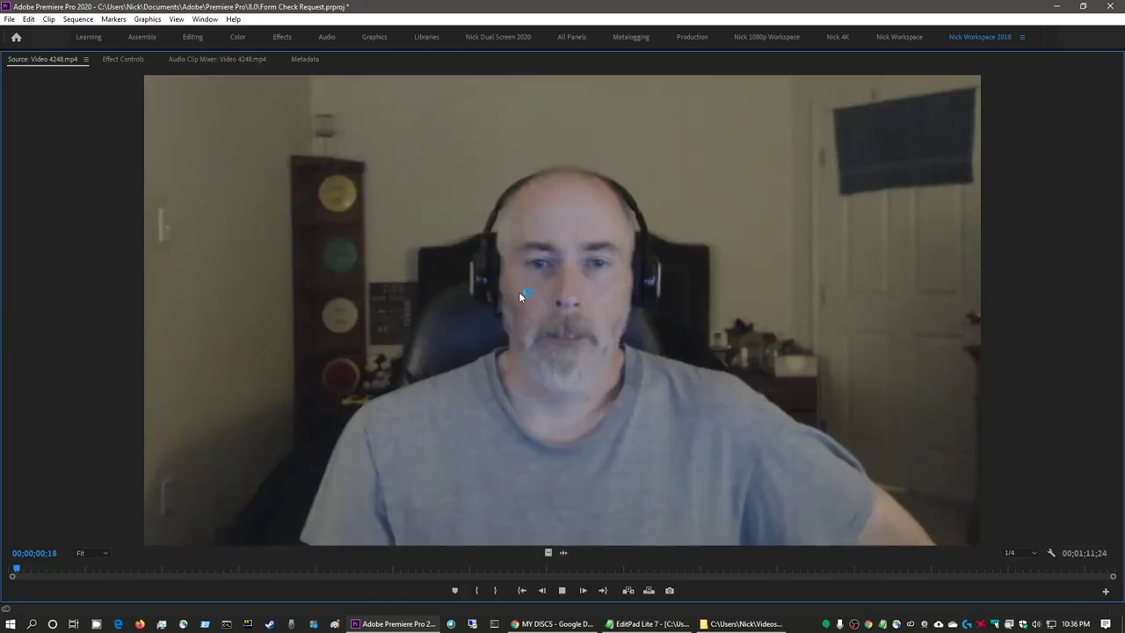
left_click(519, 292)
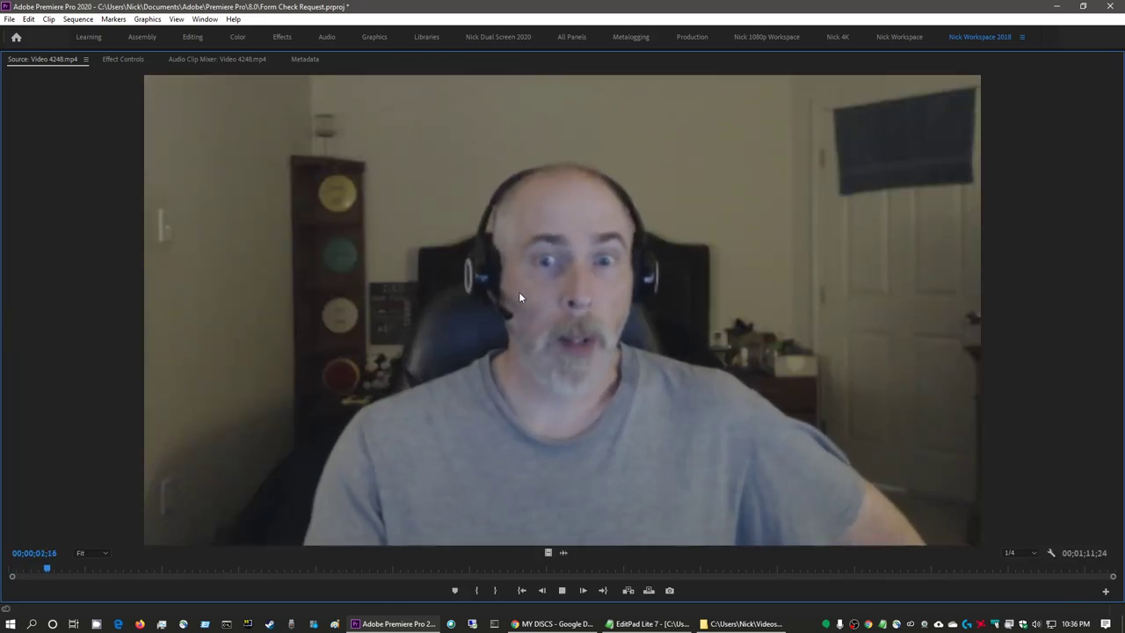
key("space")
left_click(537, 234)
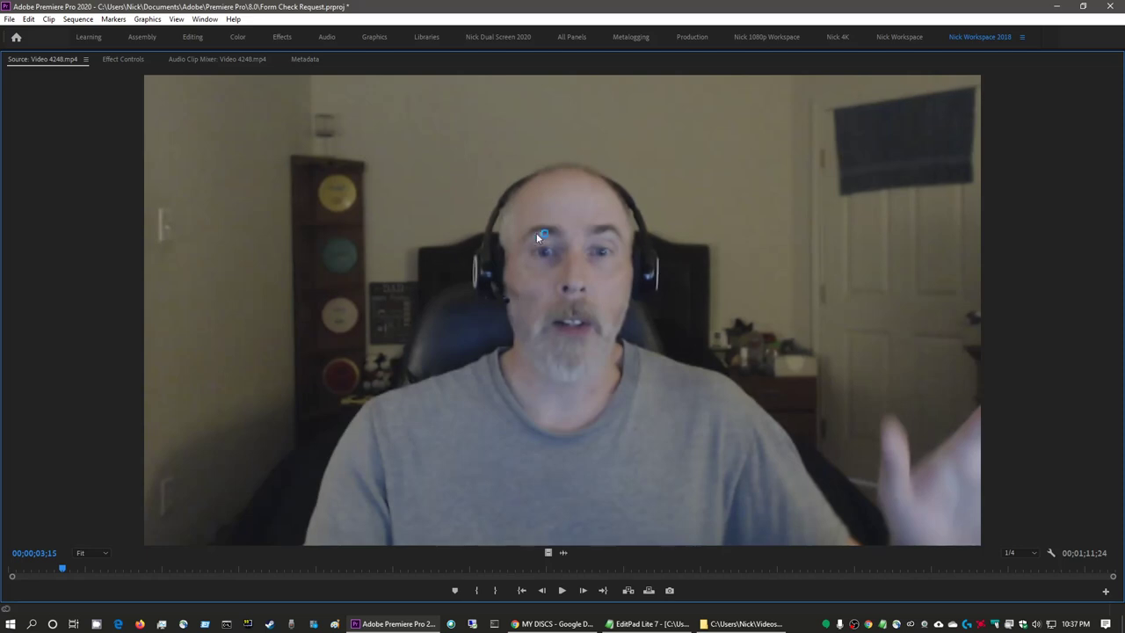
key("i")
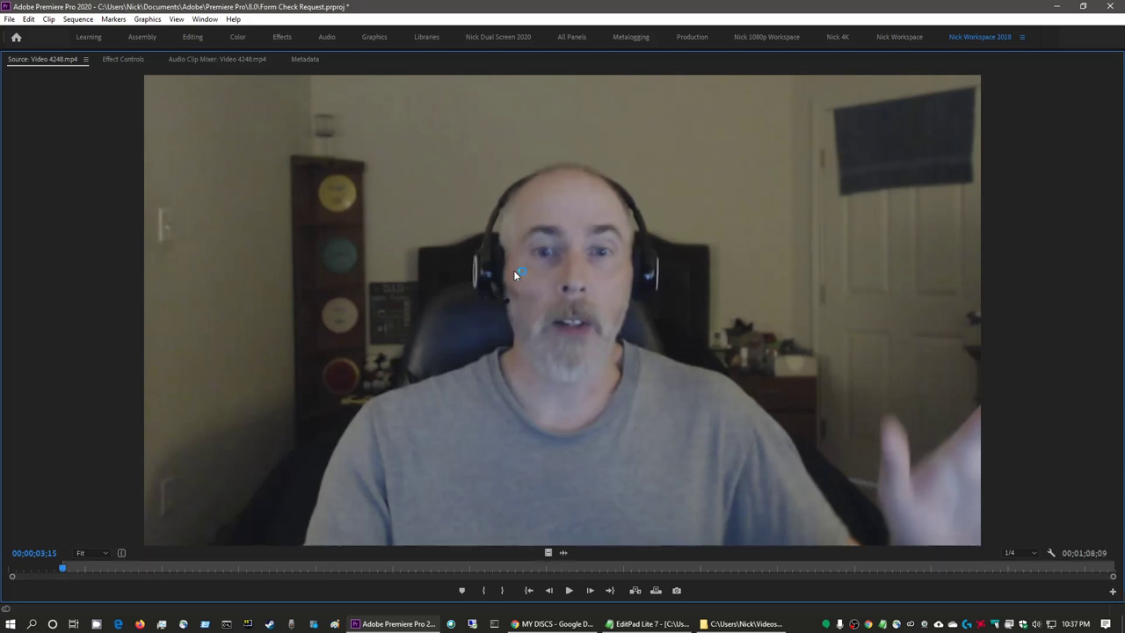
key("space")
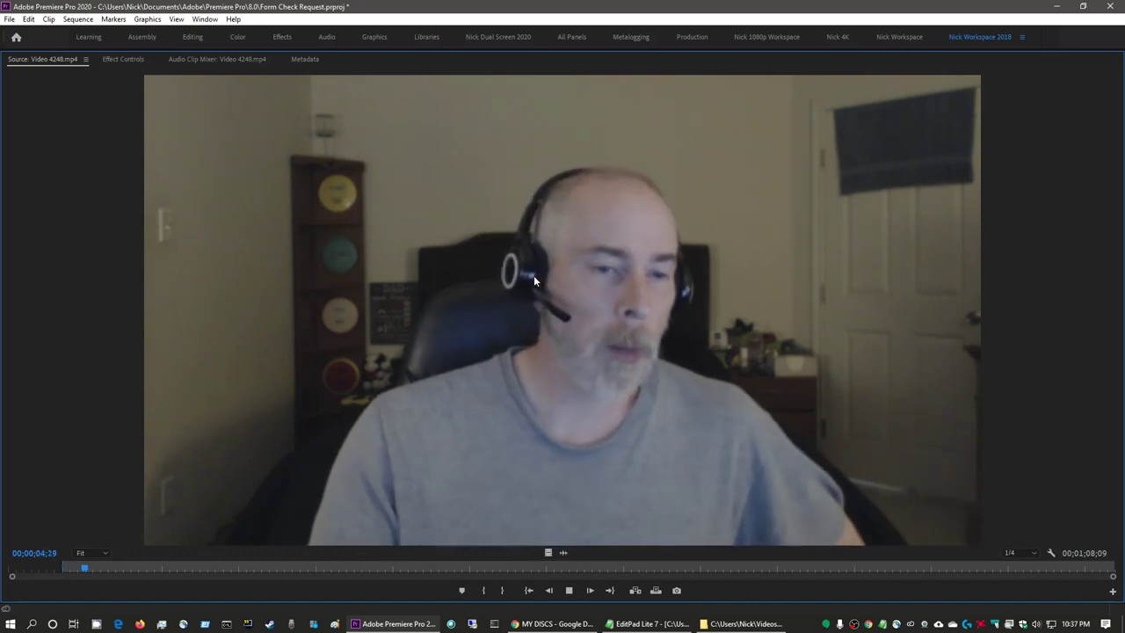
key("space")
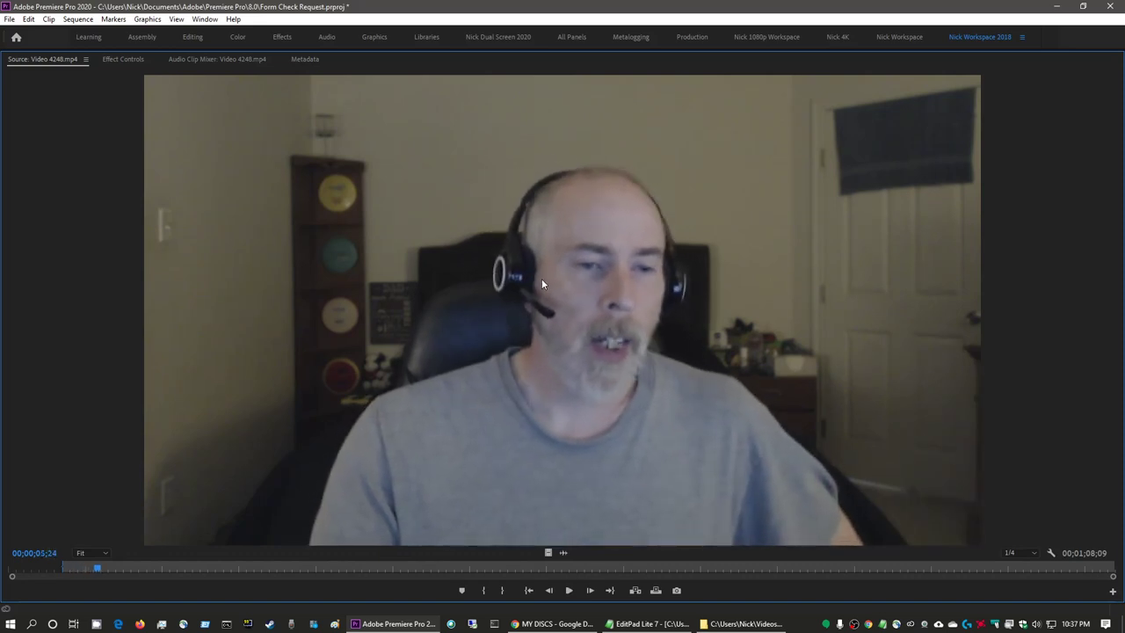
key("o")
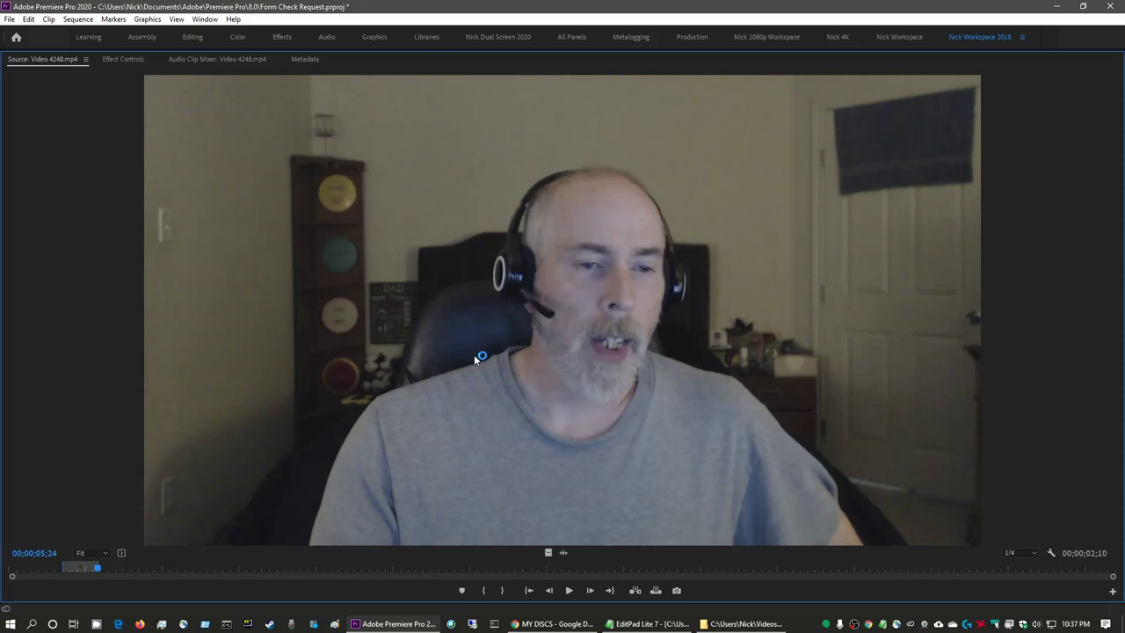
key("grave")
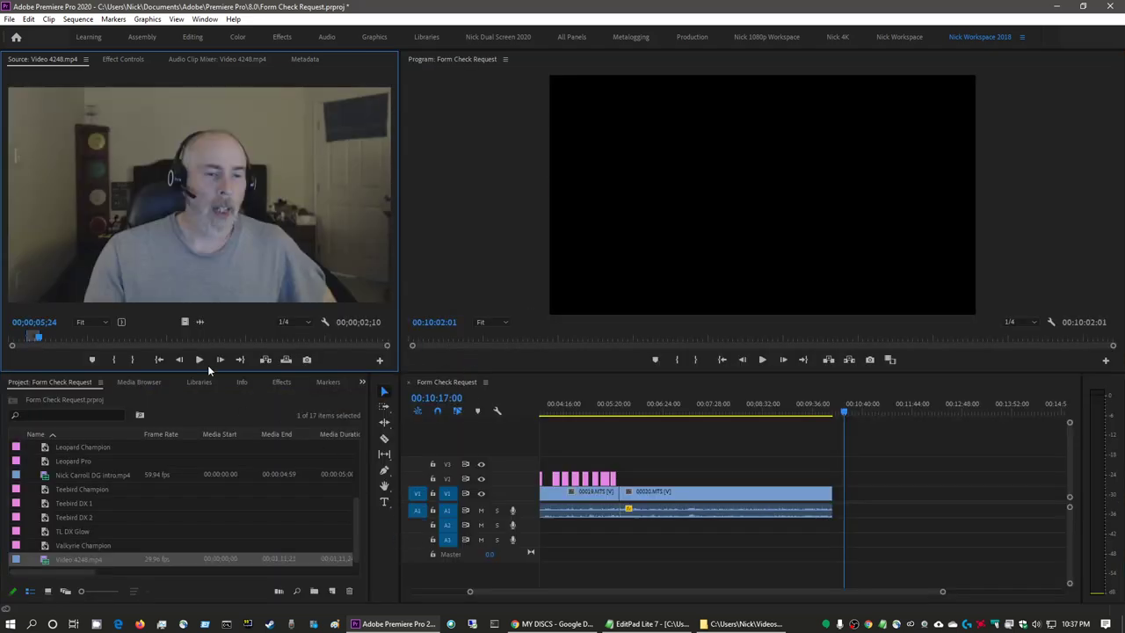
Drop the marked webcam range at the sequence end twice, undoing each, then reselect the Source monitor.
left_click_drag(185, 322, 857, 492)
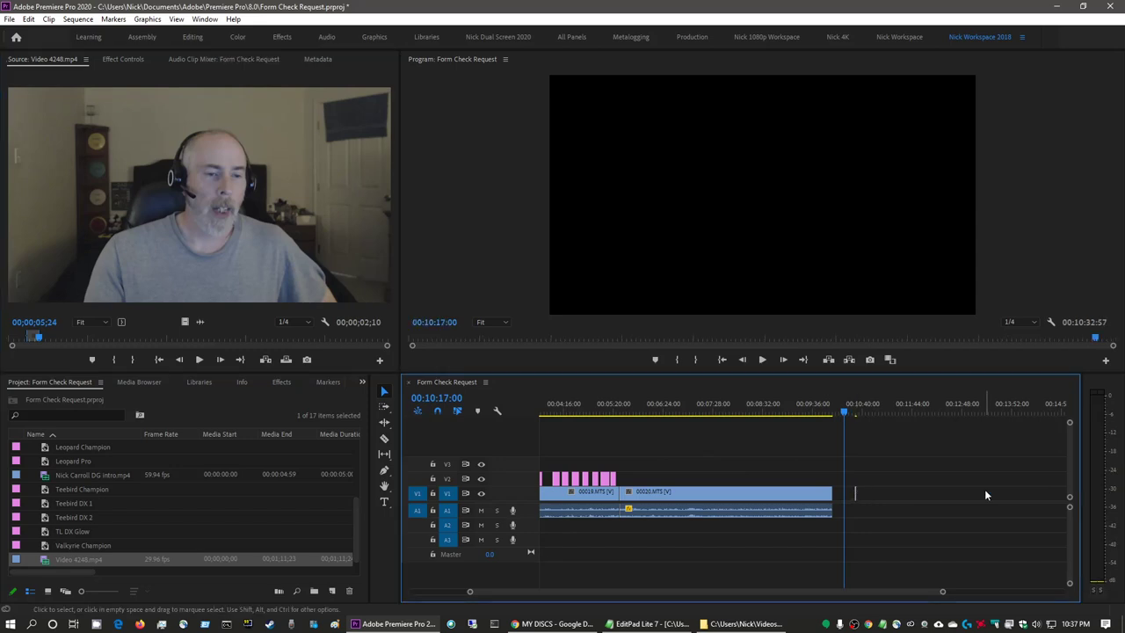
key("ctrl+z")
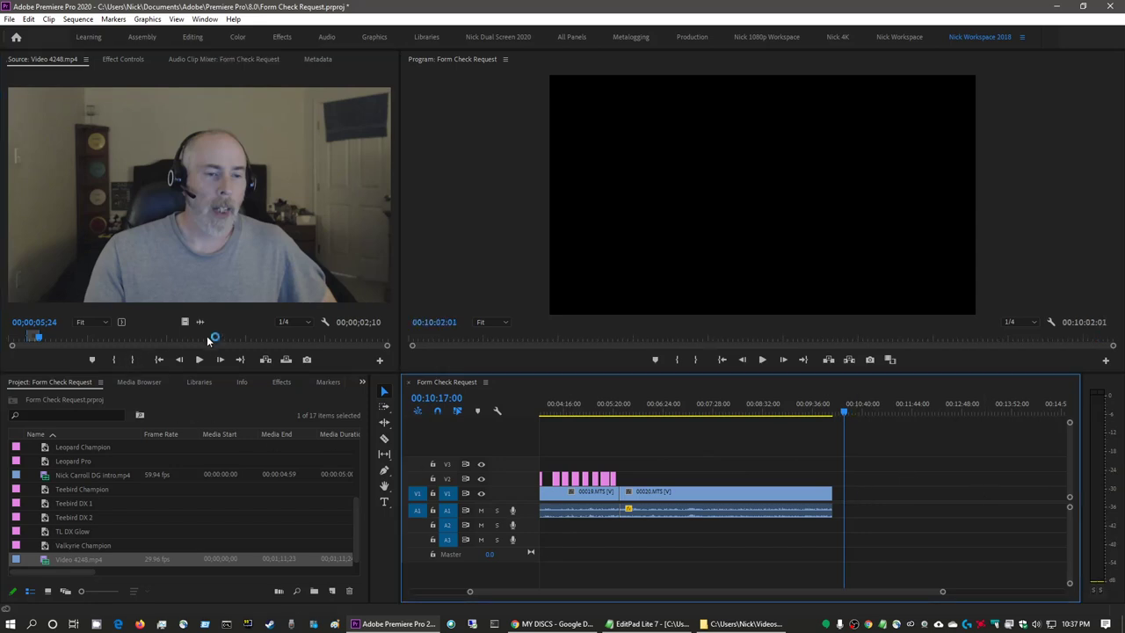
left_click_drag(186, 322, 856, 513)
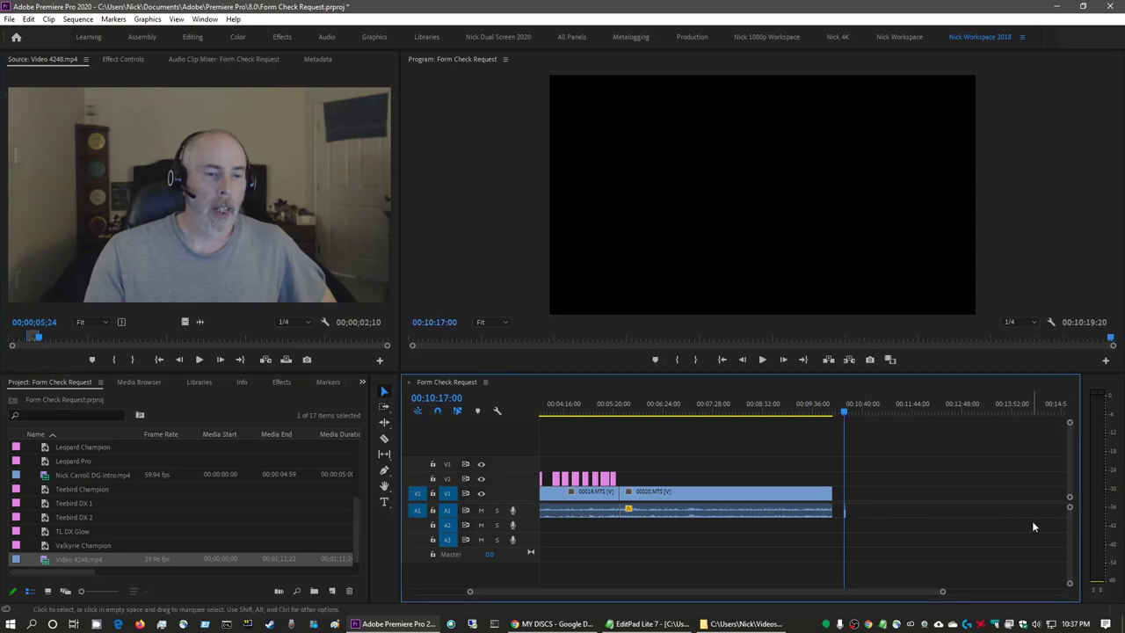
key("ctrl+z")
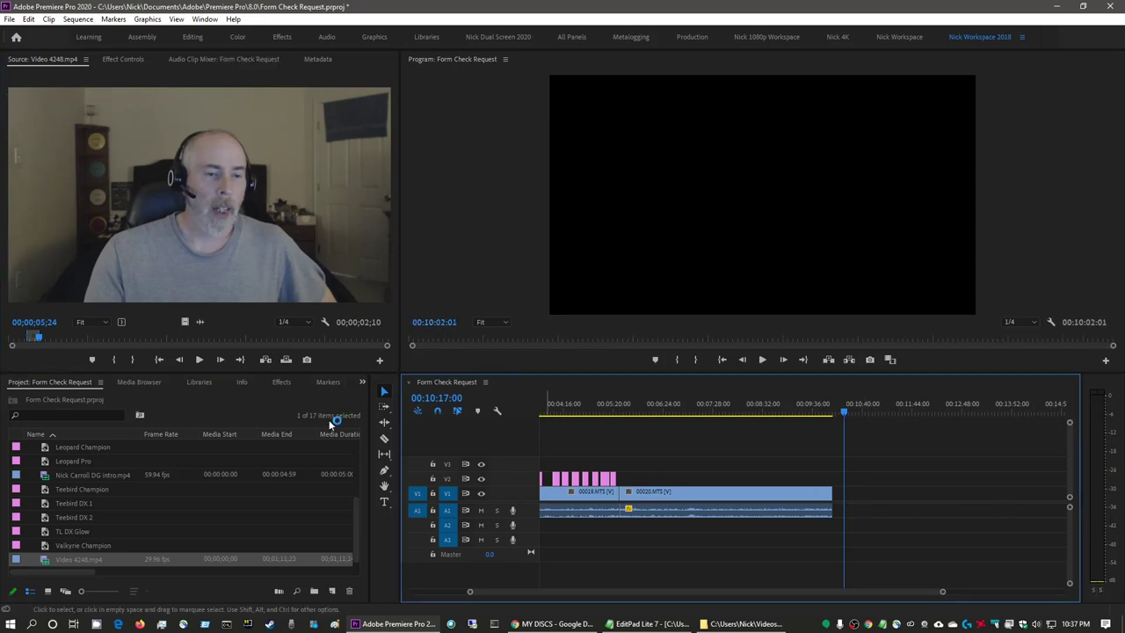
left_click(221, 246)
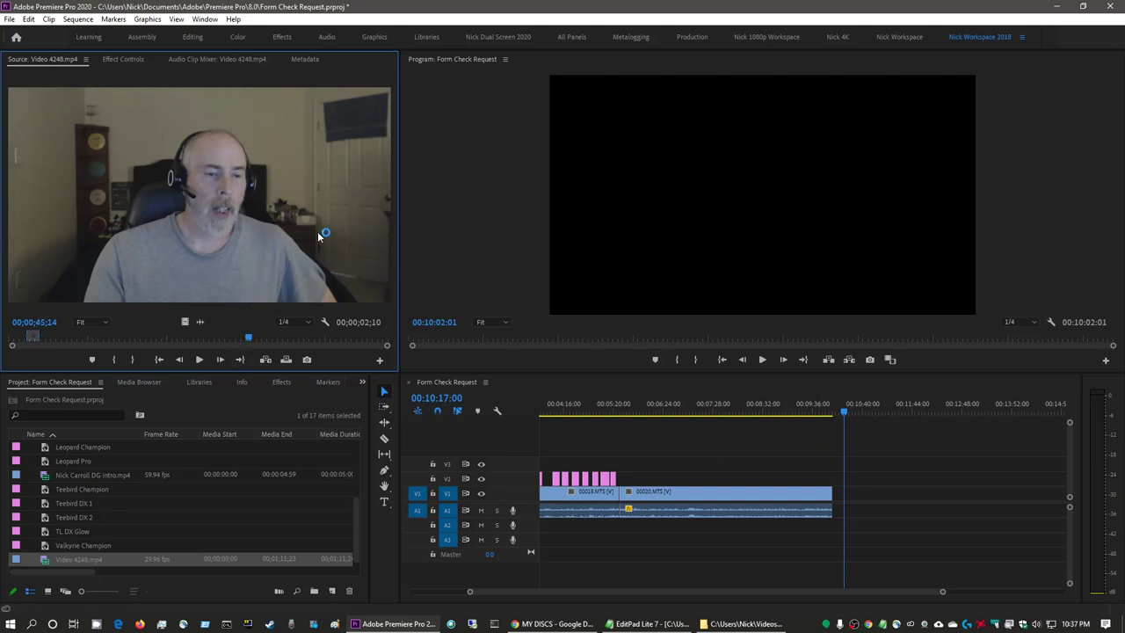
Set the webcam clip's In point at 54;29 in the maximized Source monitor and review playback.
key("grave")
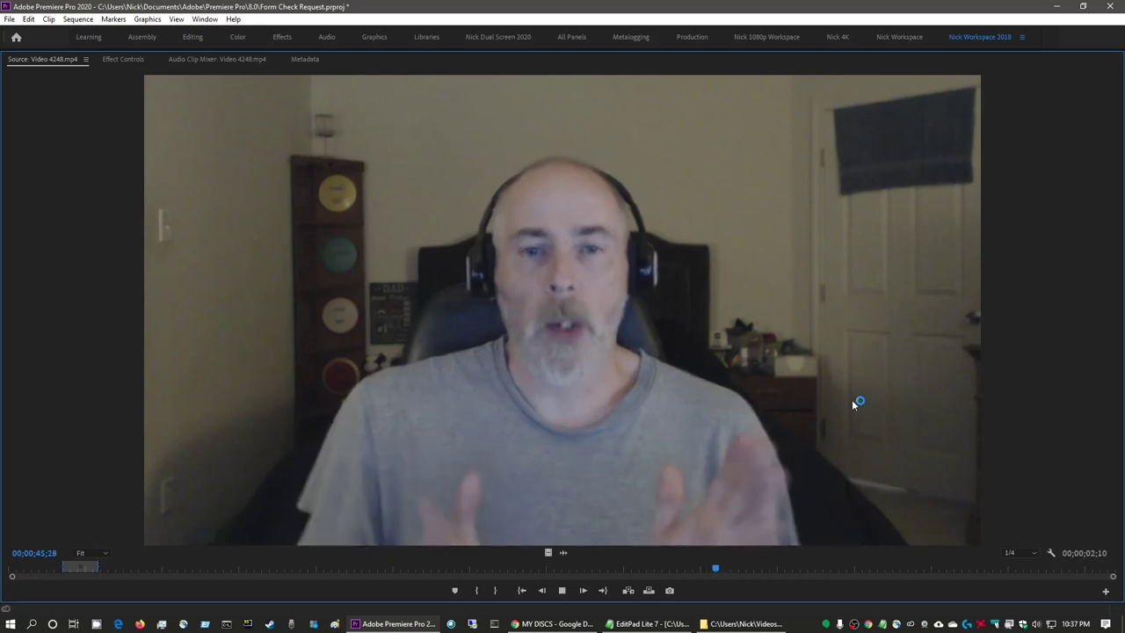
left_click(919, 572)
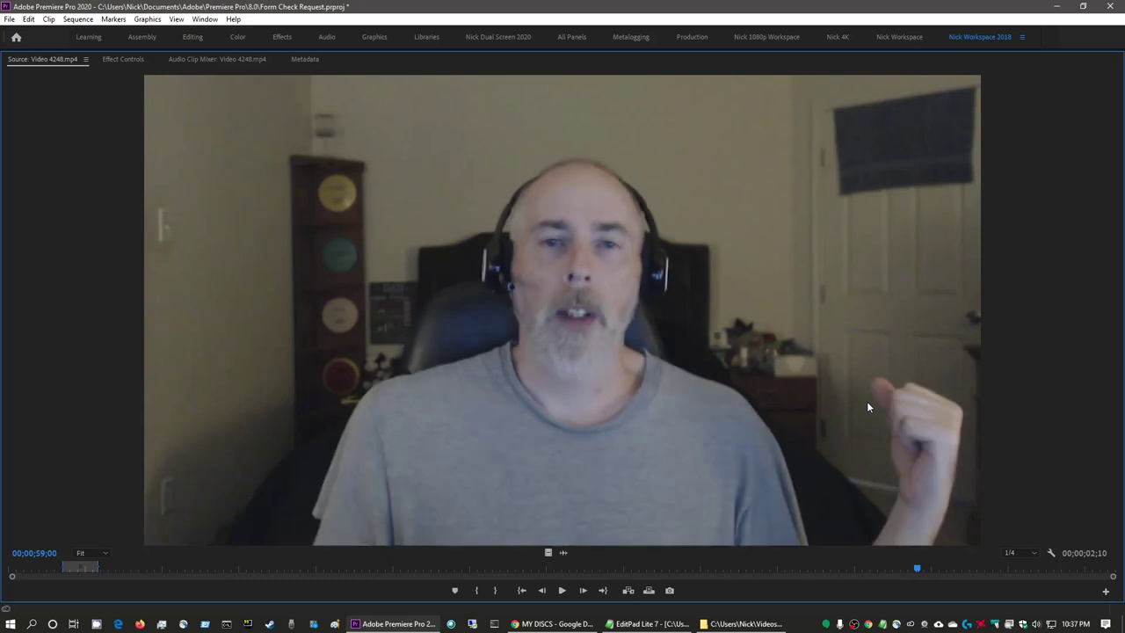
key("space")
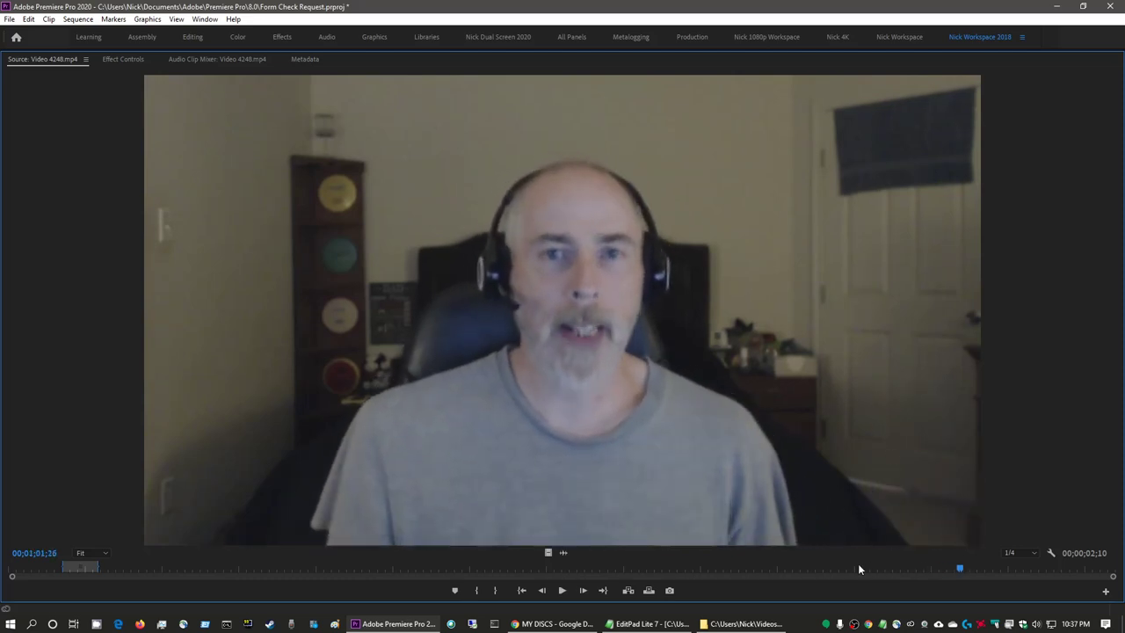
left_click(827, 571)
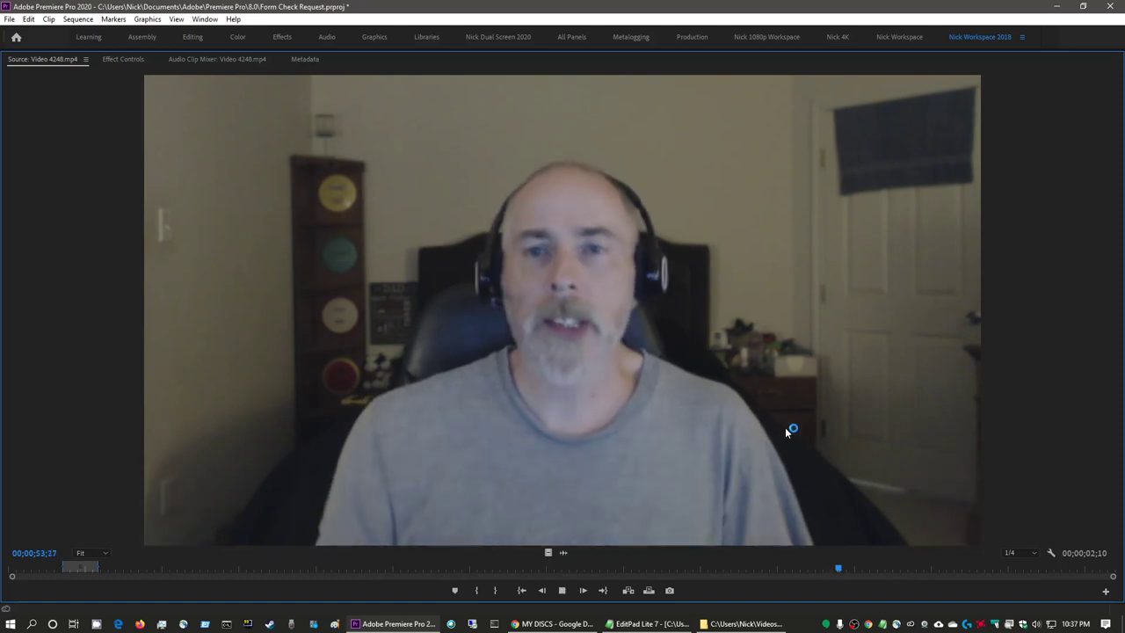
key("space")
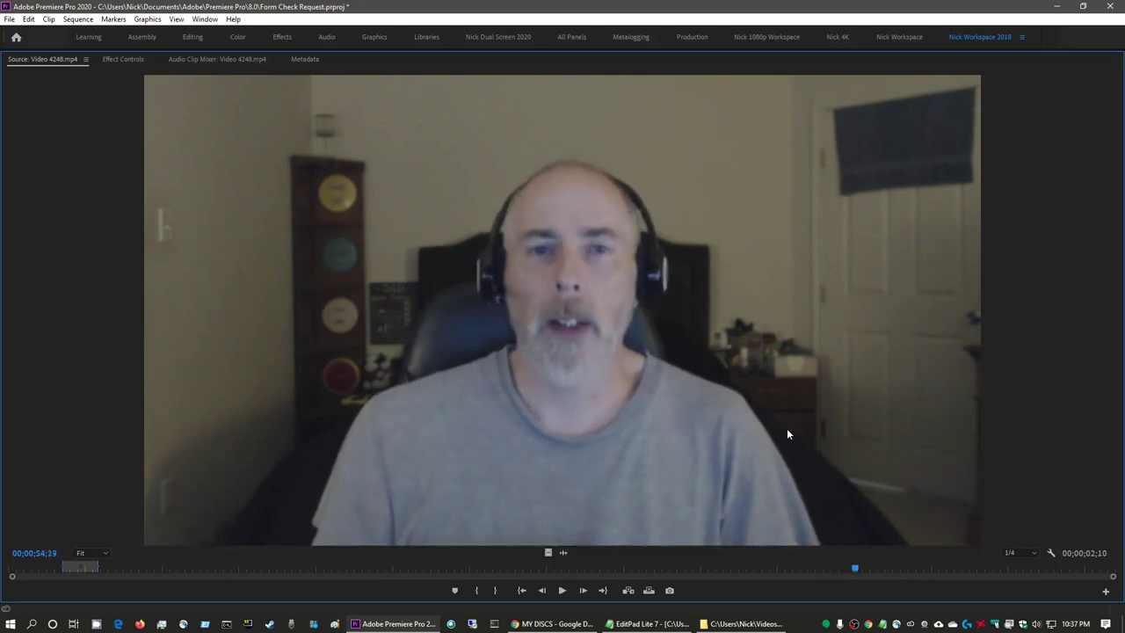
key("i")
key("space")
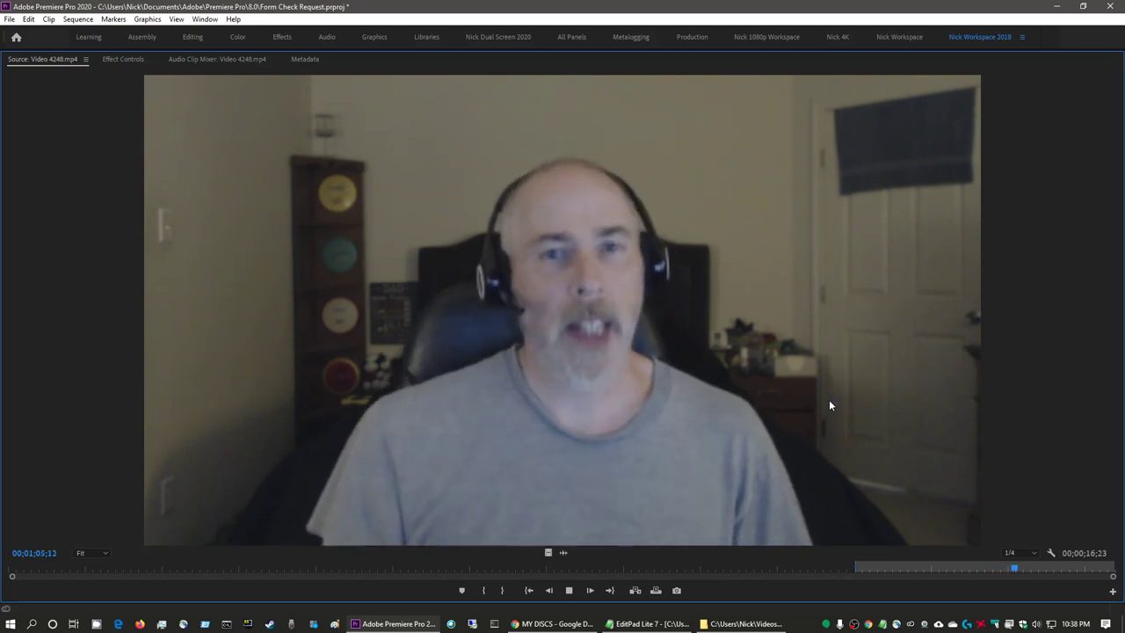
key("space")
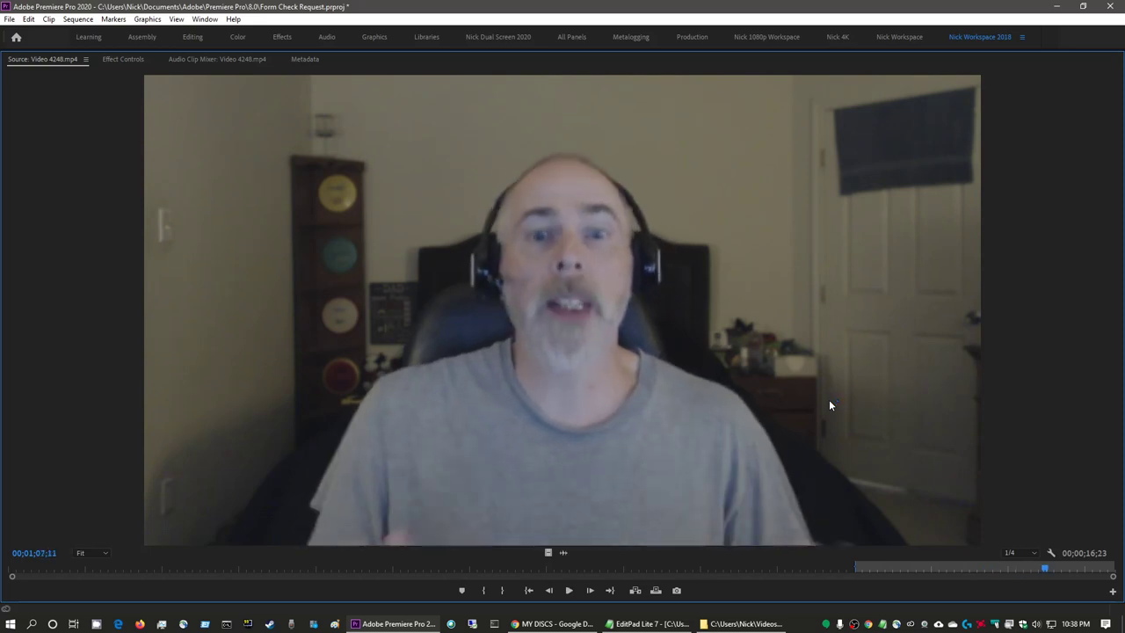
left_click_drag(1045, 568, 1020, 566)
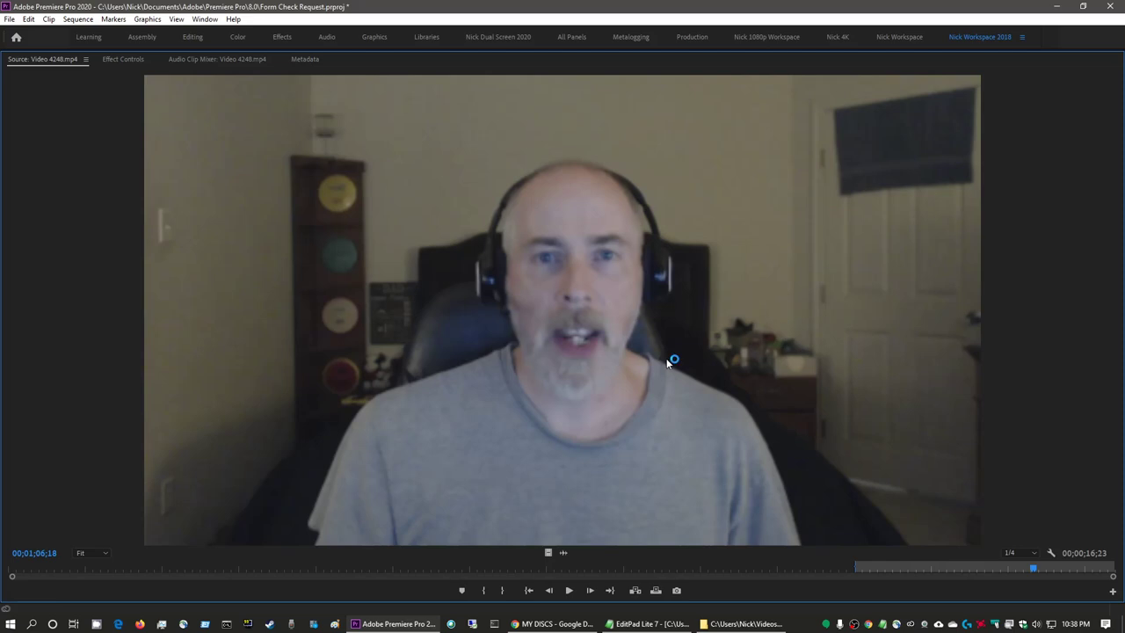
key("grave")
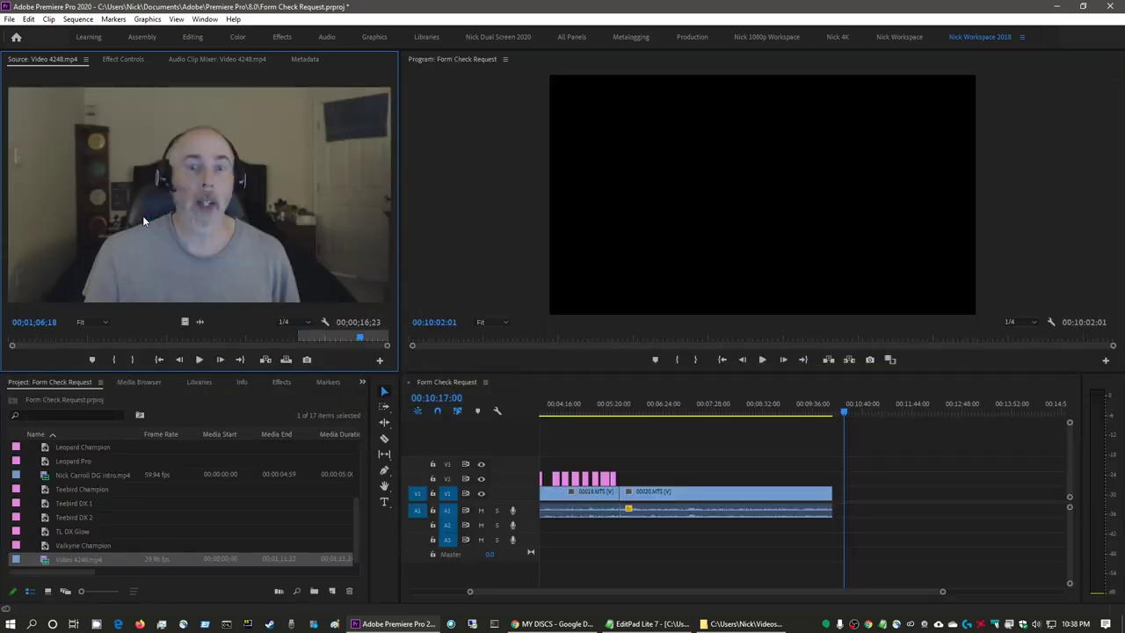
Mark the commentary's Out point and drop its audio onto A1 after the form-check clip.
key("o")
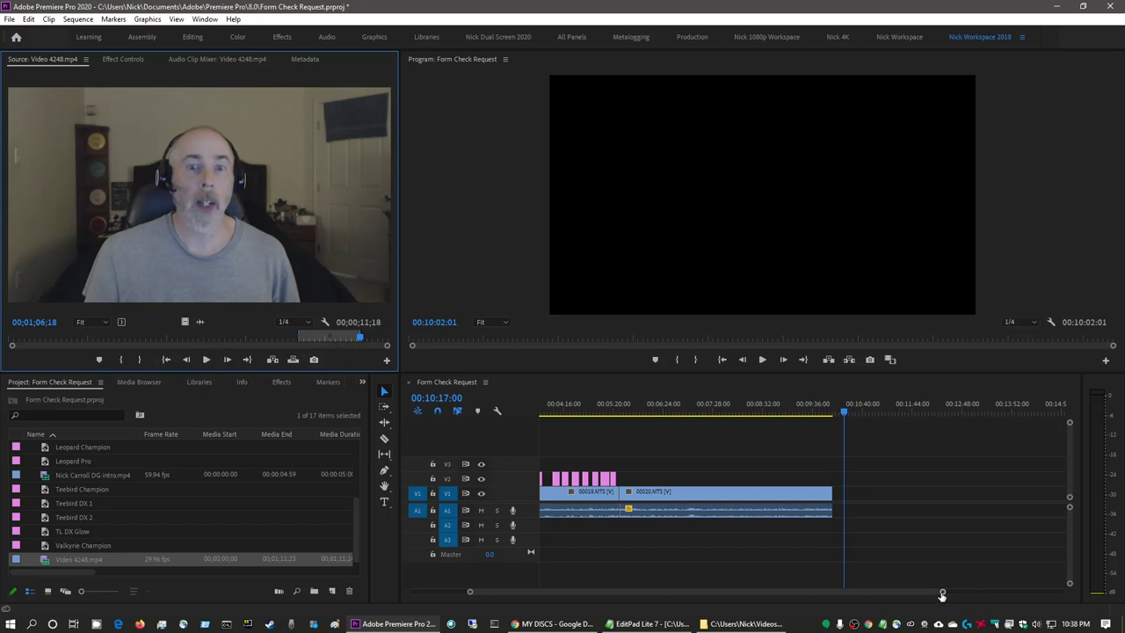
left_click_drag(943, 592, 806, 589)
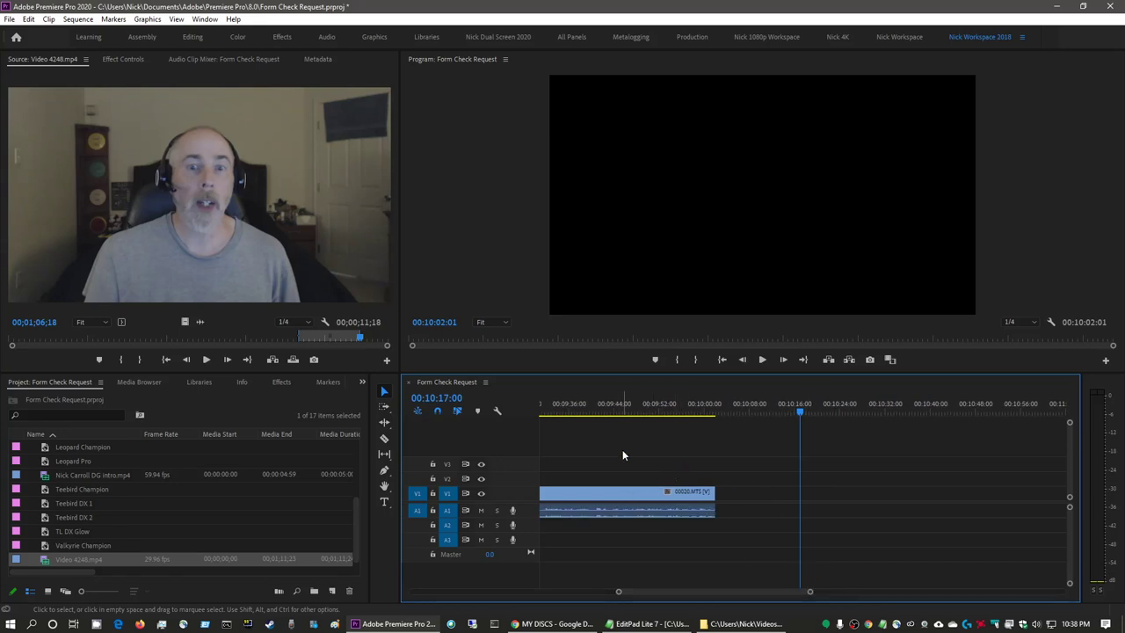
left_click_drag(200, 323, 726, 512)
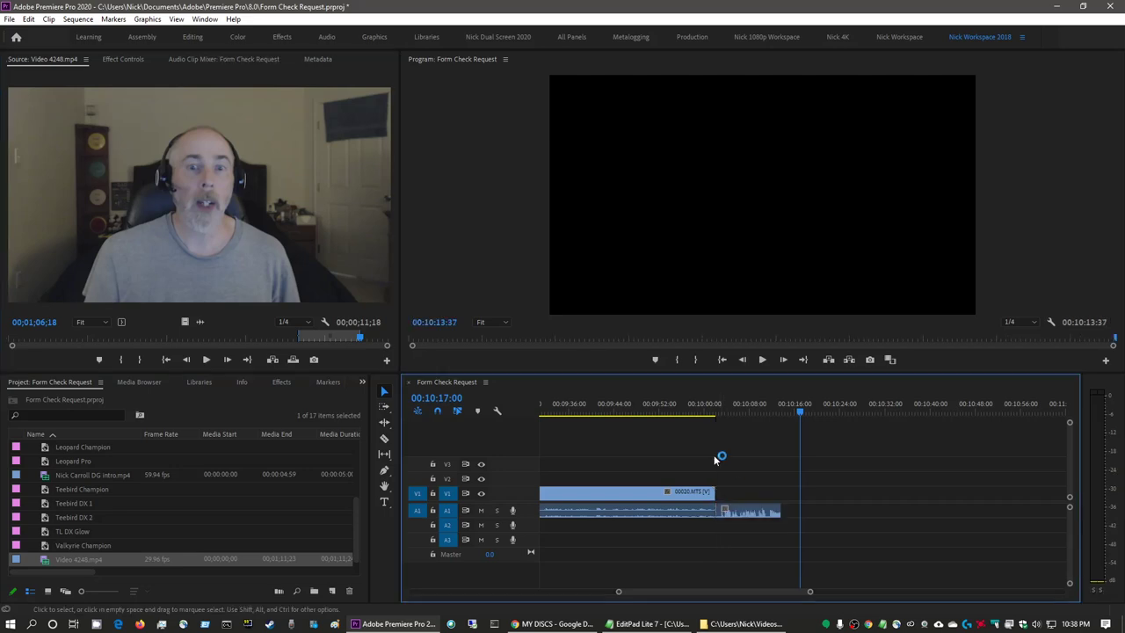
Razor the commentary at 10:03:23 where speech begins and ripple-delete the silent lead-in.
left_click(650, 404)
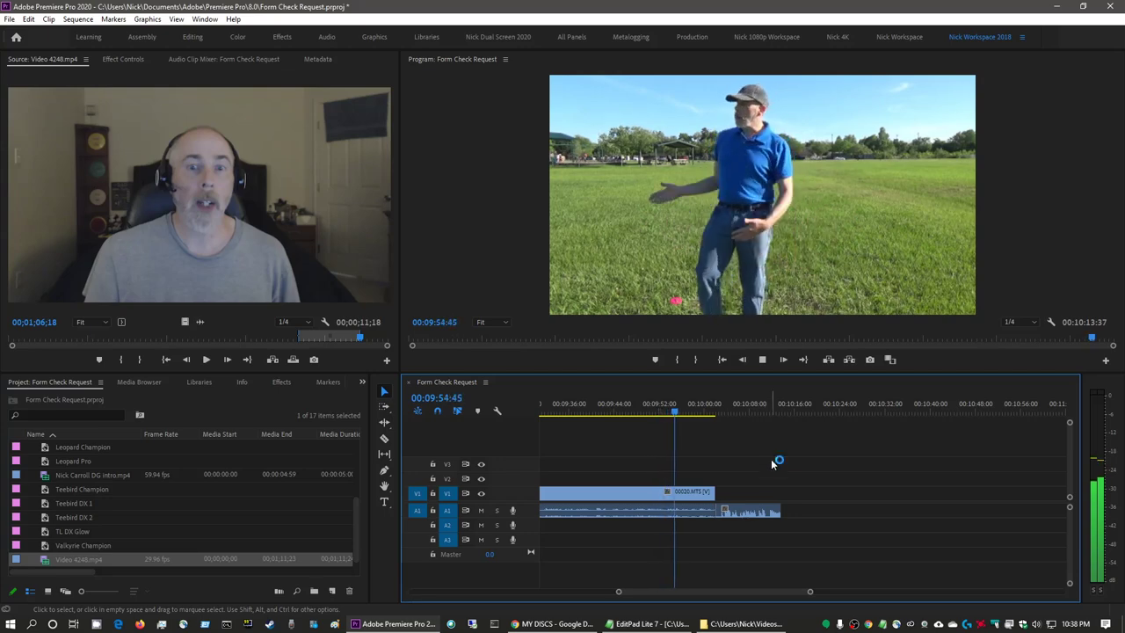
key("space")
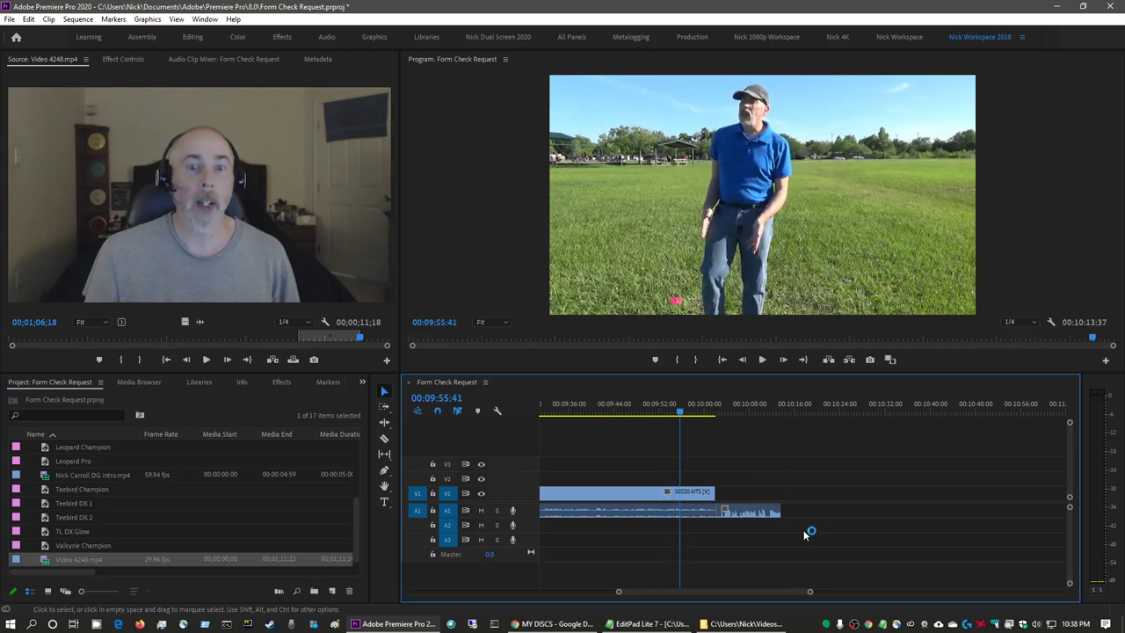
left_click(721, 407)
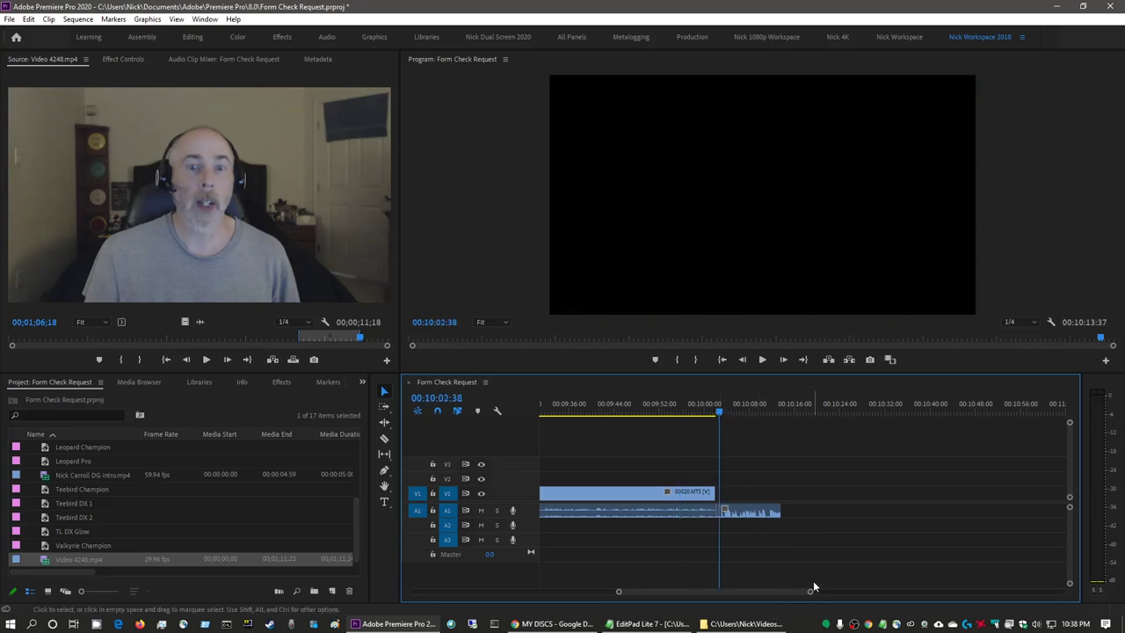
left_click_drag(811, 591, 754, 591)
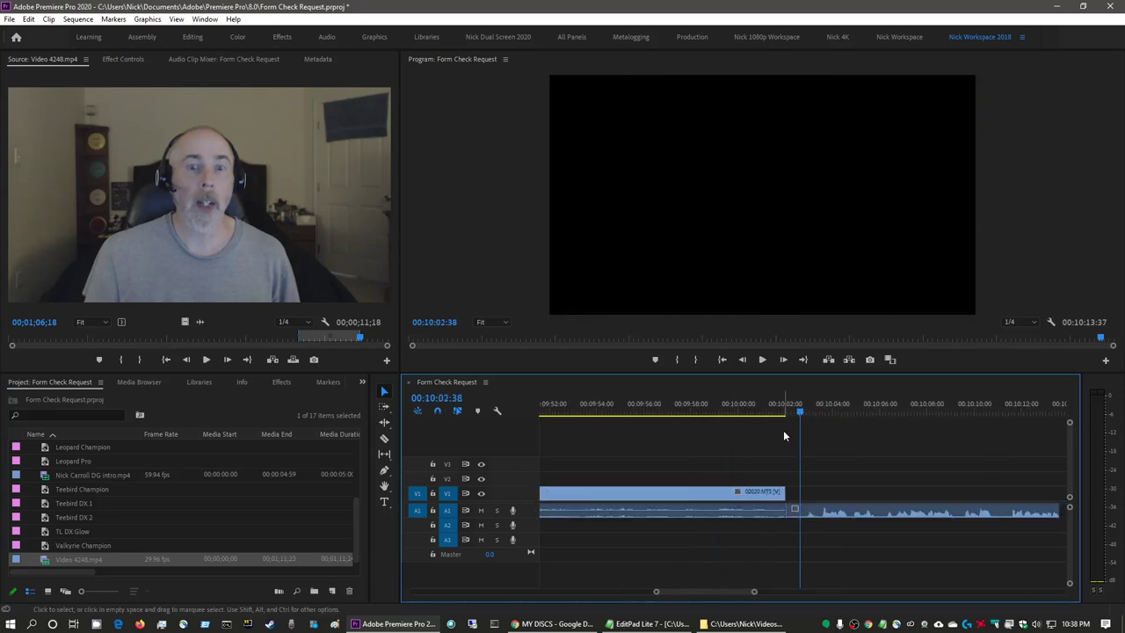
key("space")
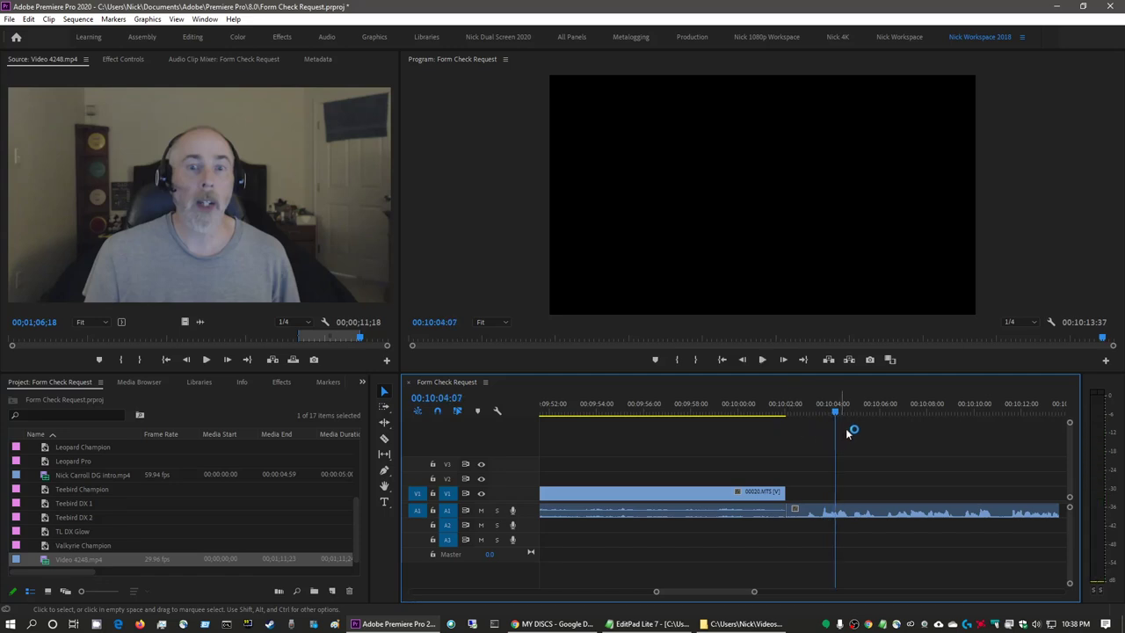
left_click_drag(836, 411, 820, 415)
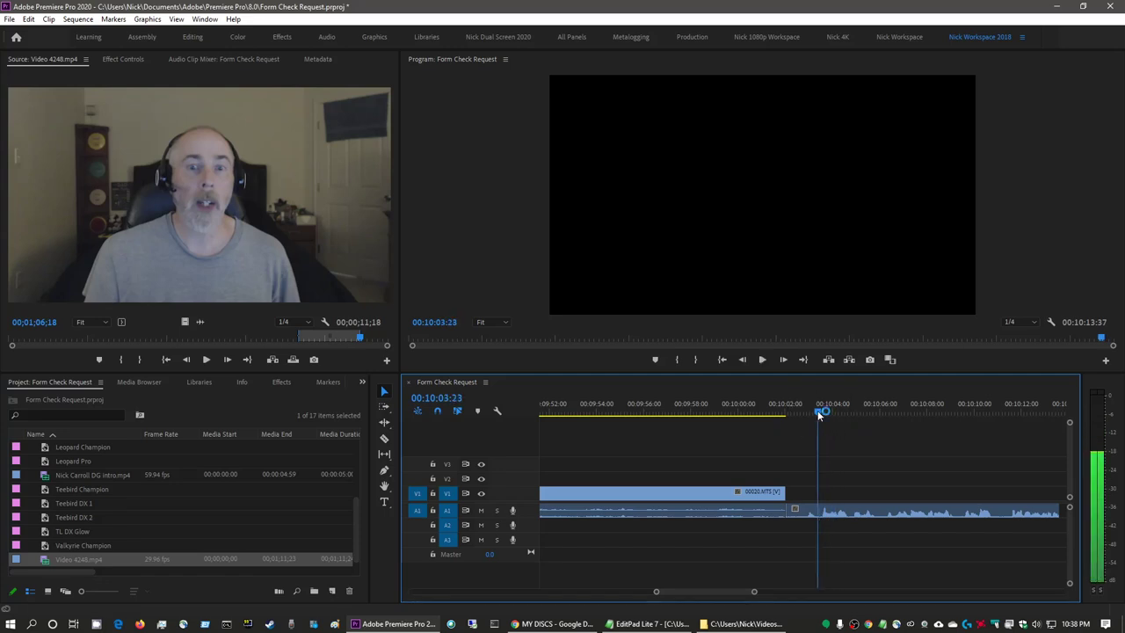
key("c")
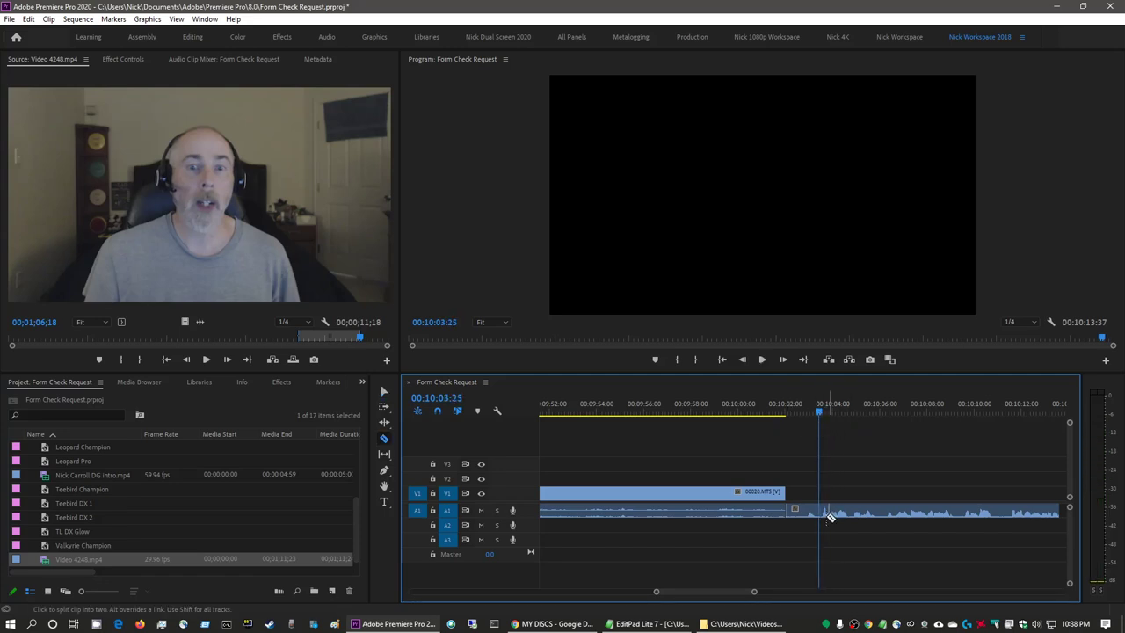
key("v")
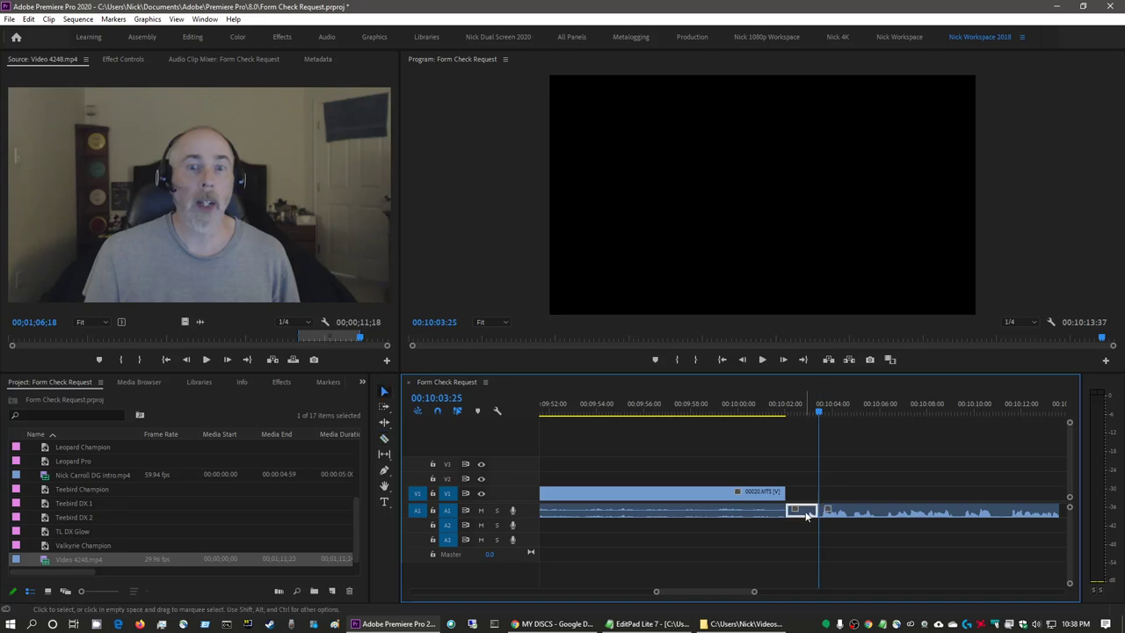
left_click(802, 511)
right_click(804, 510)
left_click(891, 119)
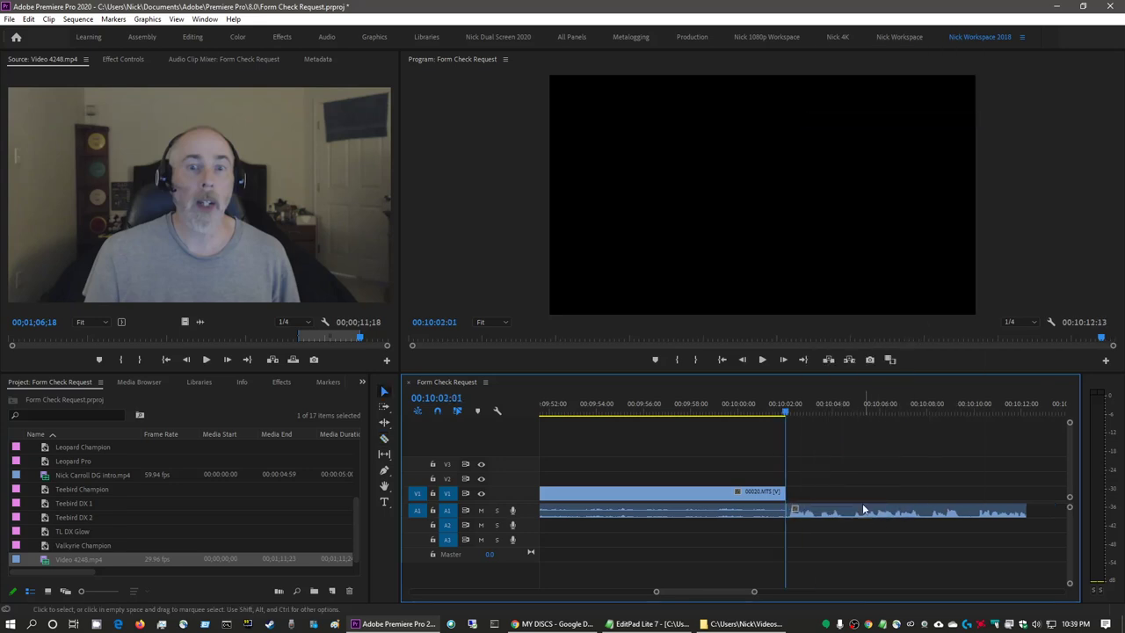
Cut the commentary audio at 10:12:08 and delete the trailing piece.
left_click(1002, 407)
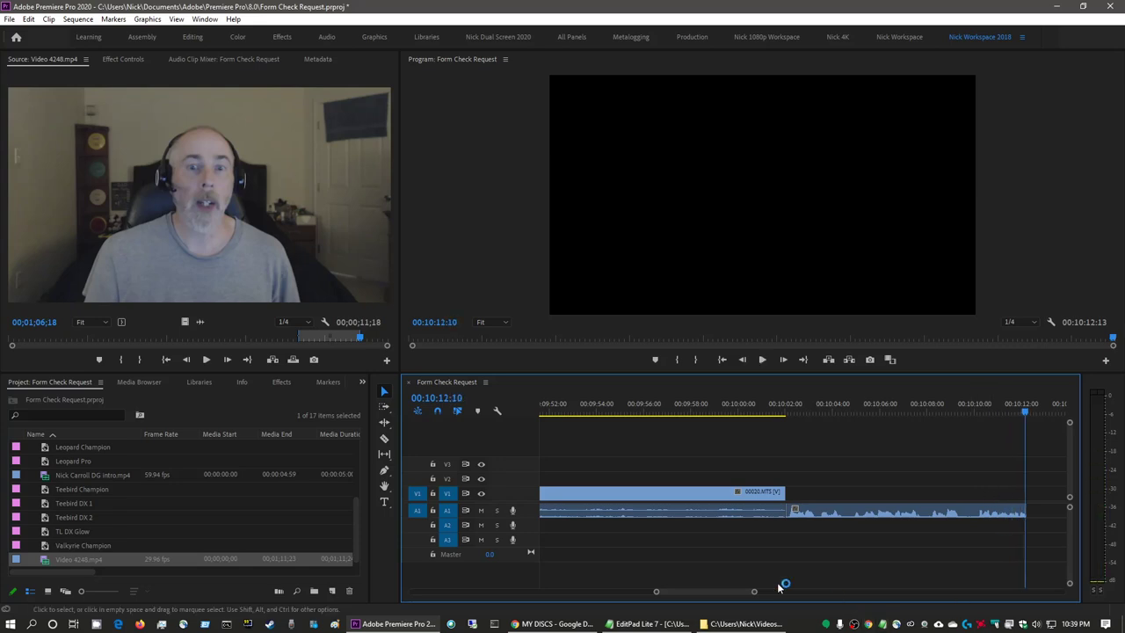
key("=")
key("=")
key("=")
key("=")
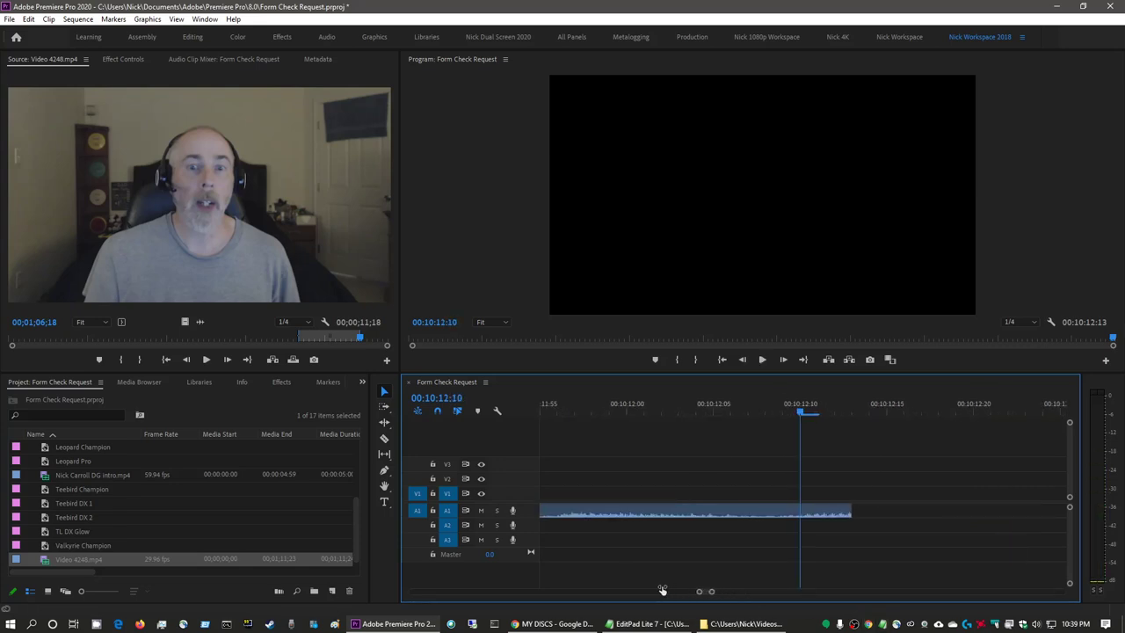
left_click(613, 405)
left_click_drag(616, 415, 774, 420)
key("c")
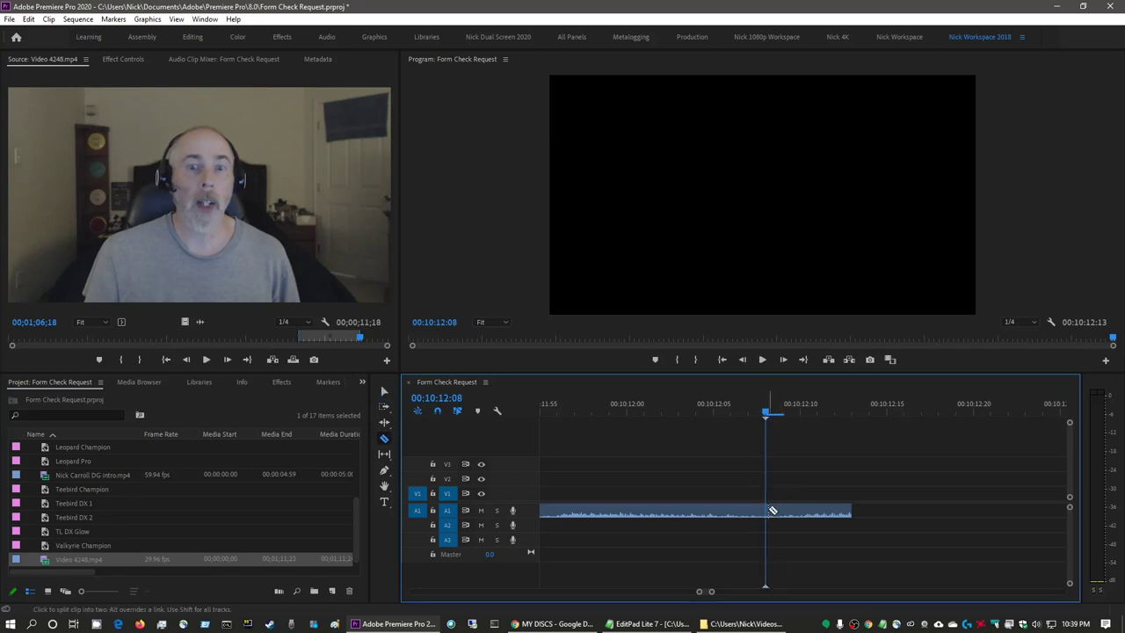
left_click(771, 510)
key("v")
left_click(806, 513)
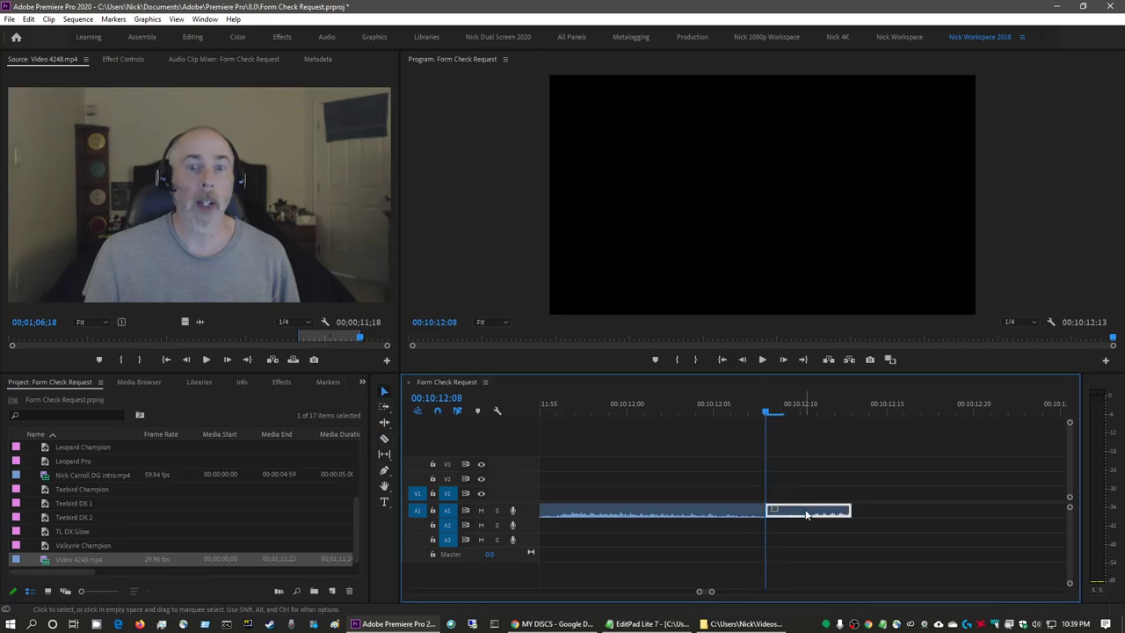
key("Delete")
key("backslash")
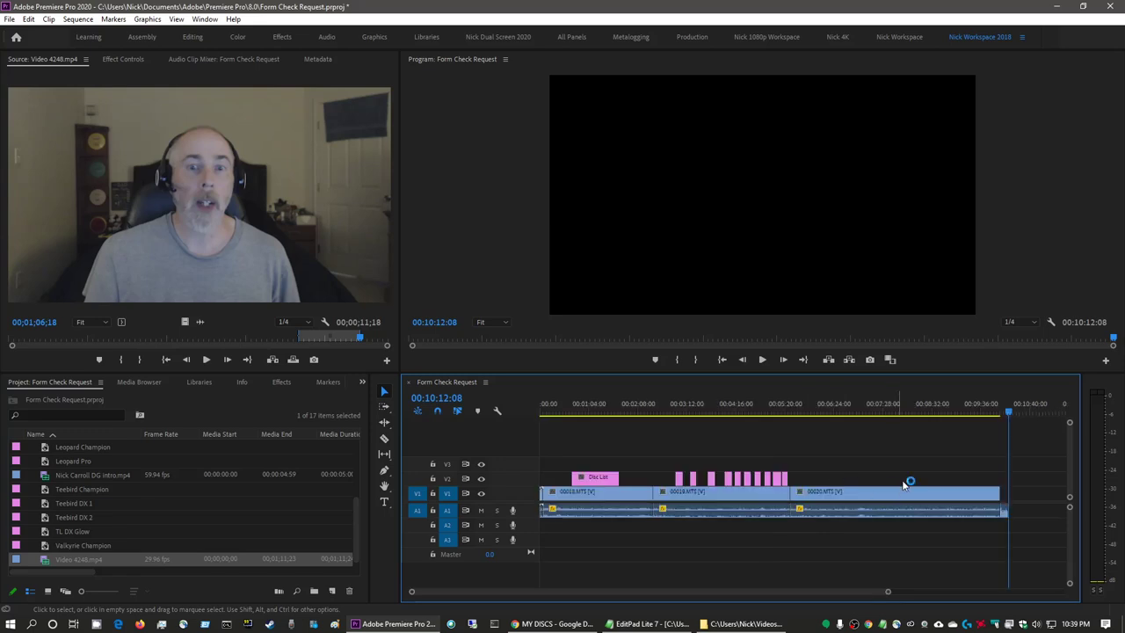
Play the end from 10:00:46 and delete the leftover A1 audio past the final video clip.
left_click(994, 411)
scroll(866, 591, "up", 1)
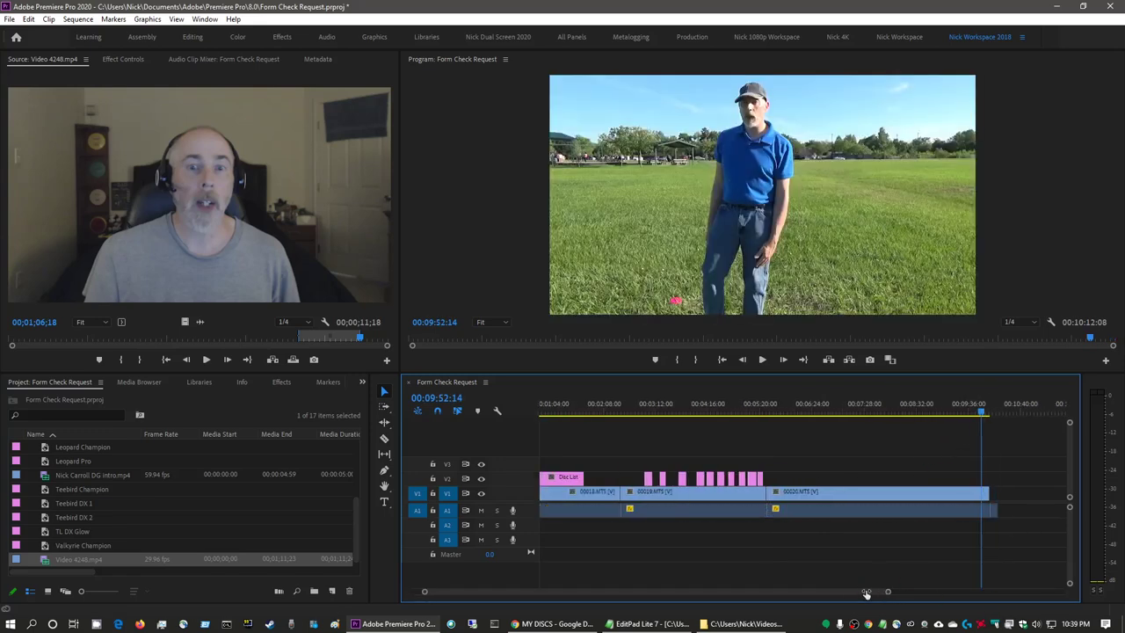
scroll(866, 591, "up", 5)
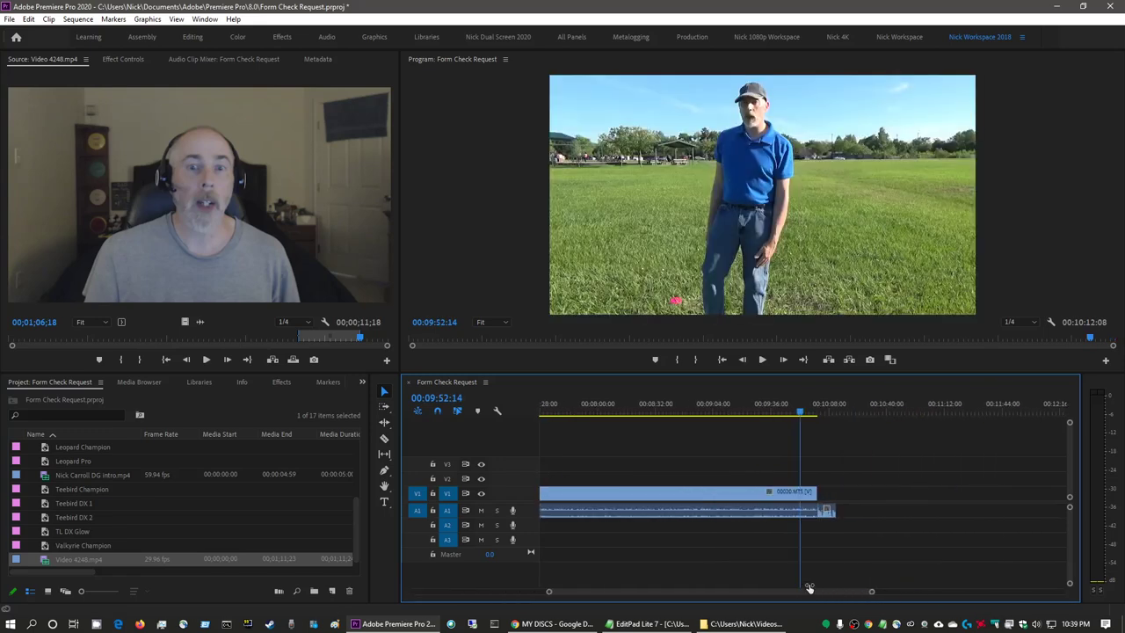
left_click(840, 404)
key("space")
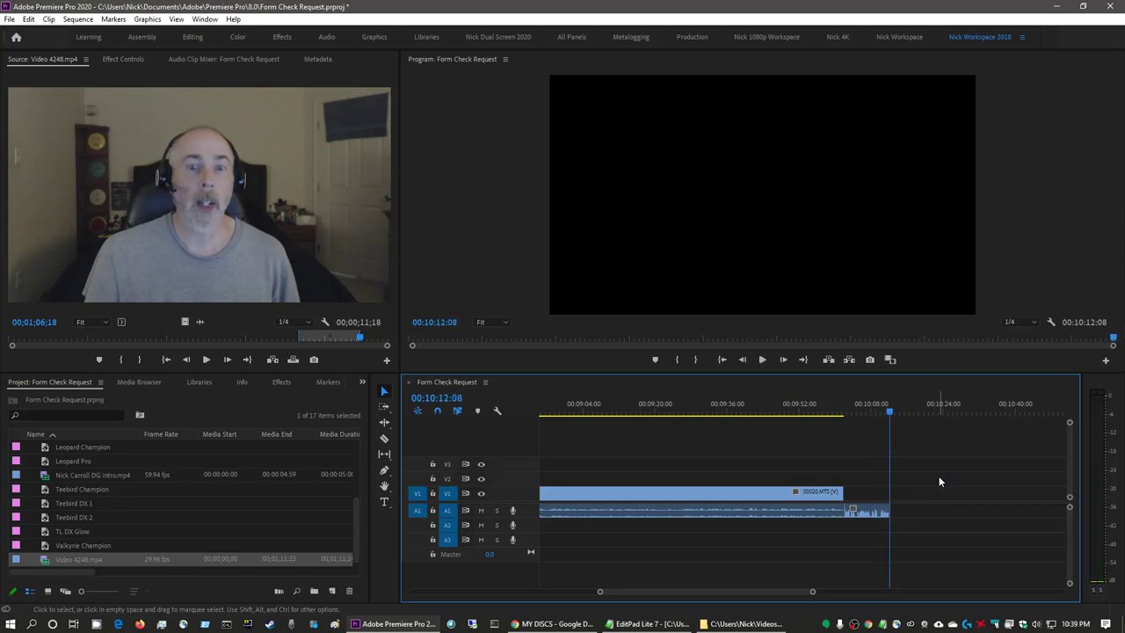
left_click(871, 514)
key("Delete")
key("Home")
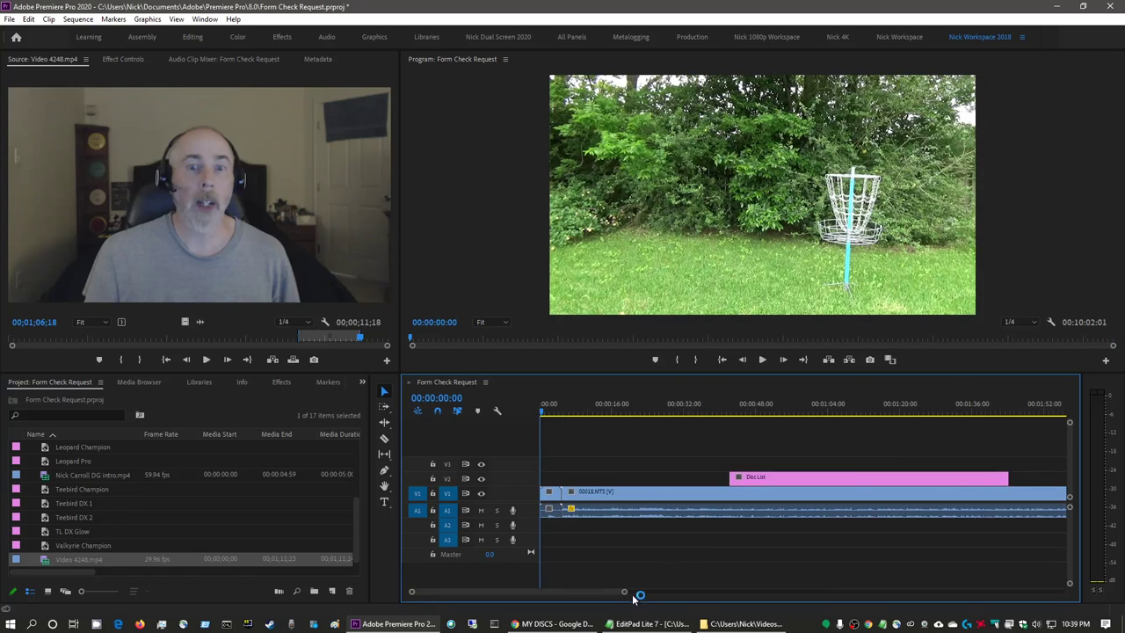
left_click_drag(625, 595, 561, 592)
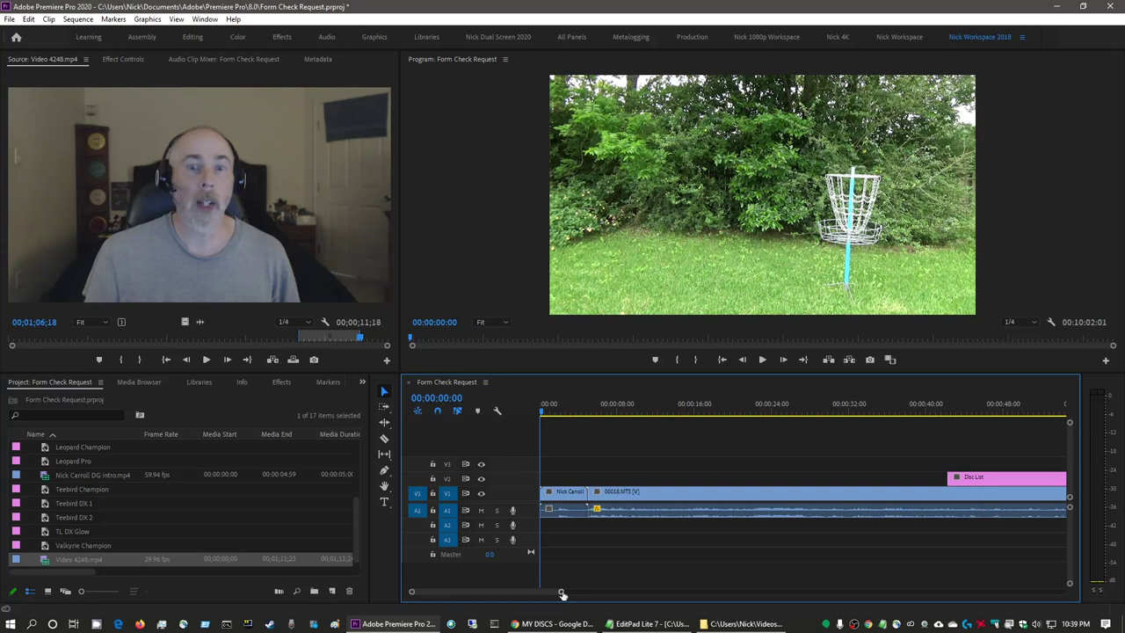
left_click_drag(563, 594, 525, 588)
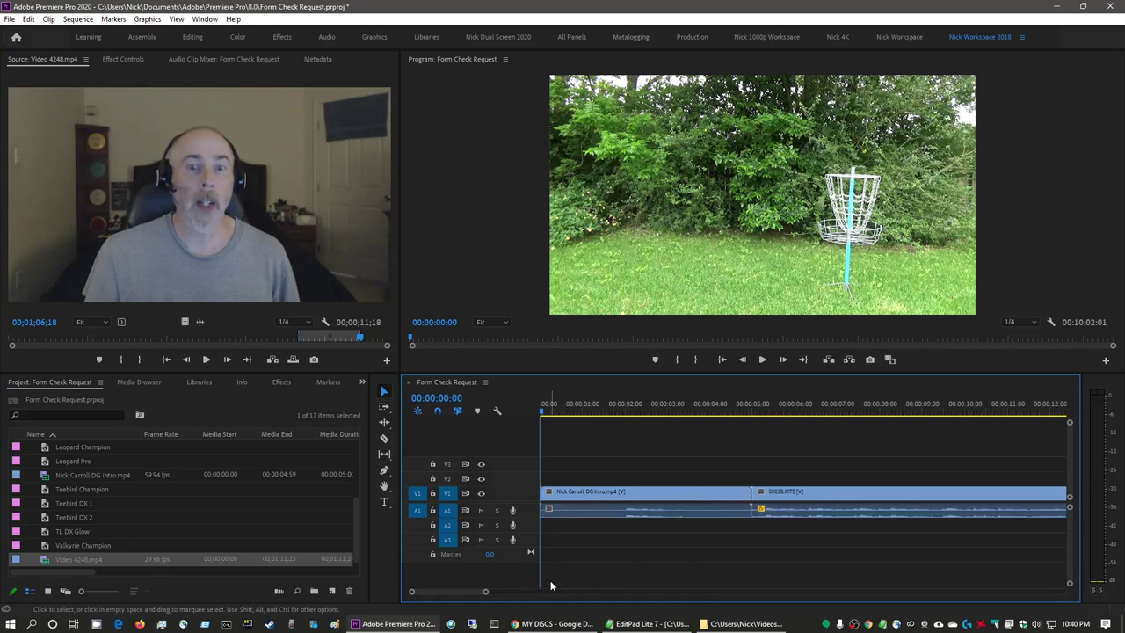
Save the project and preview the intro title playback.
key("ctrl+s")
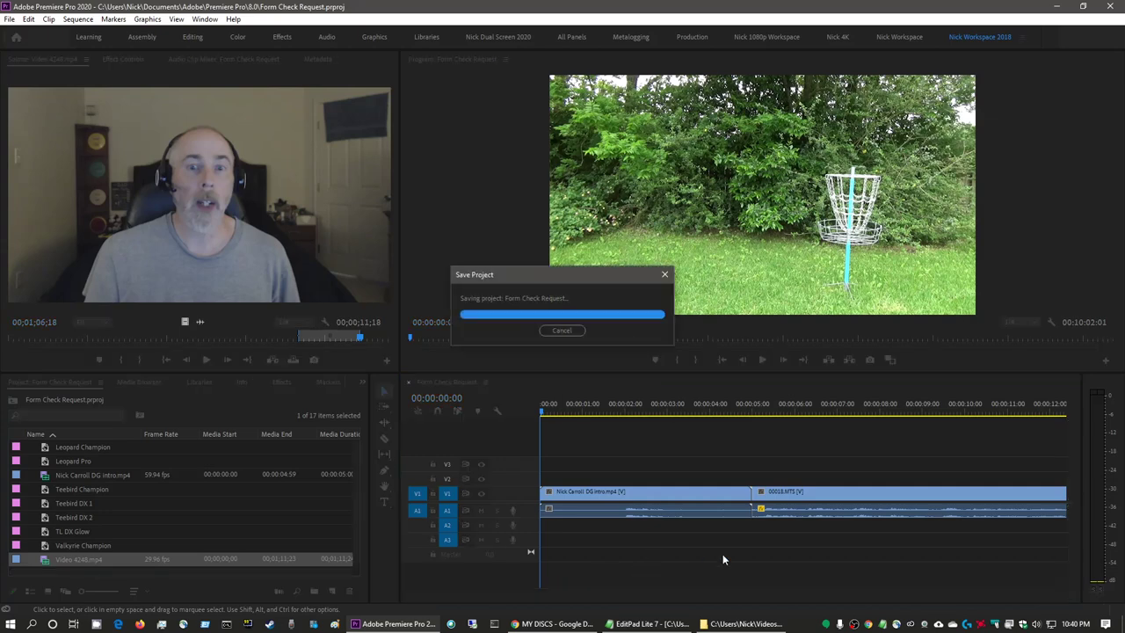
left_click(741, 400)
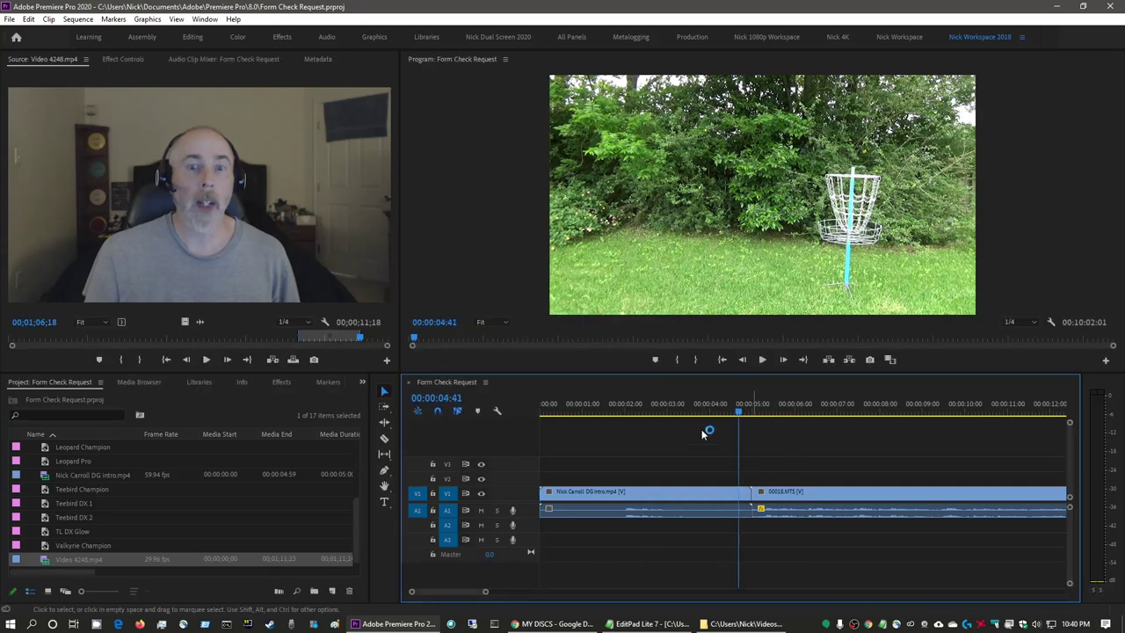
left_click(621, 400)
key("space")
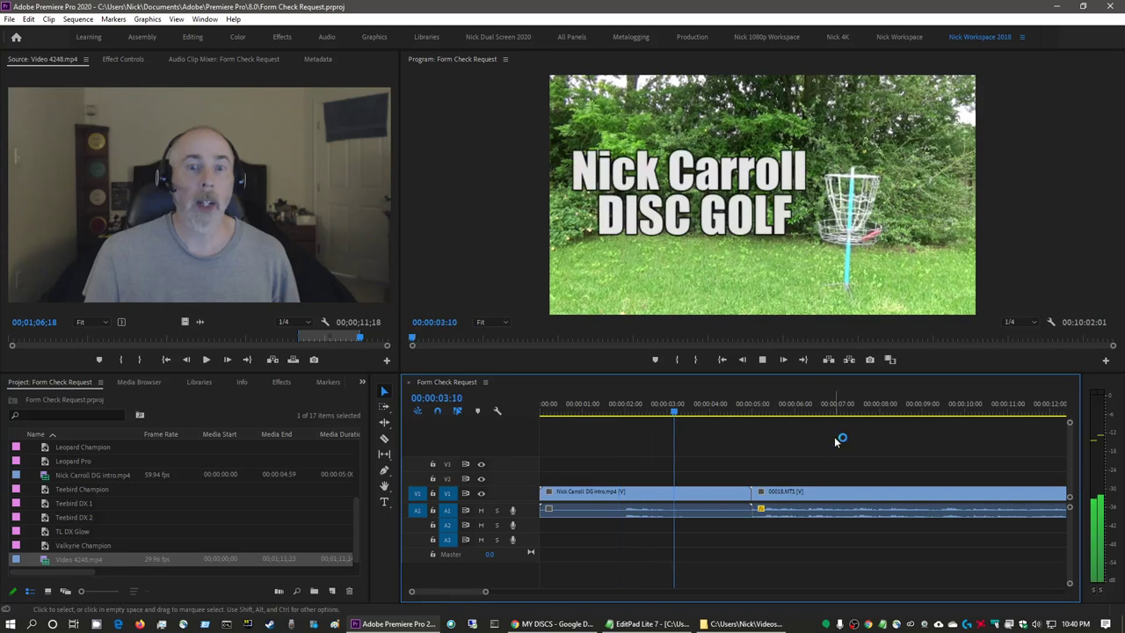
key("space")
key("backslash")
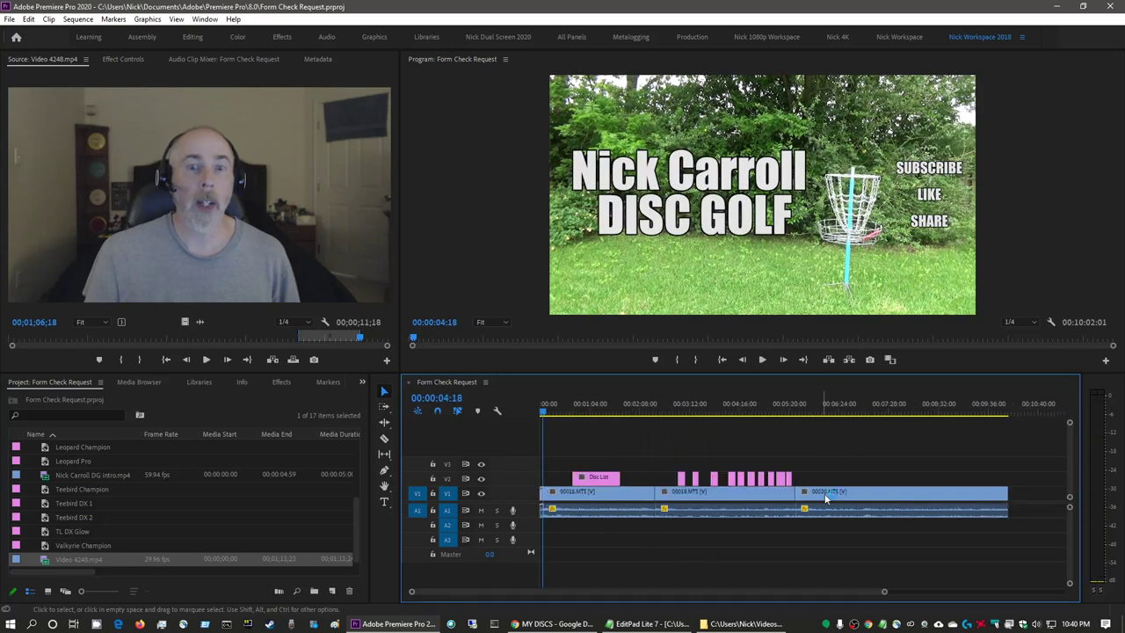
Select every clip in the sequence, apply an Audio Gain adjustment, then deselect.
left_click_drag(1047, 547, 603, 436)
right_click(639, 519)
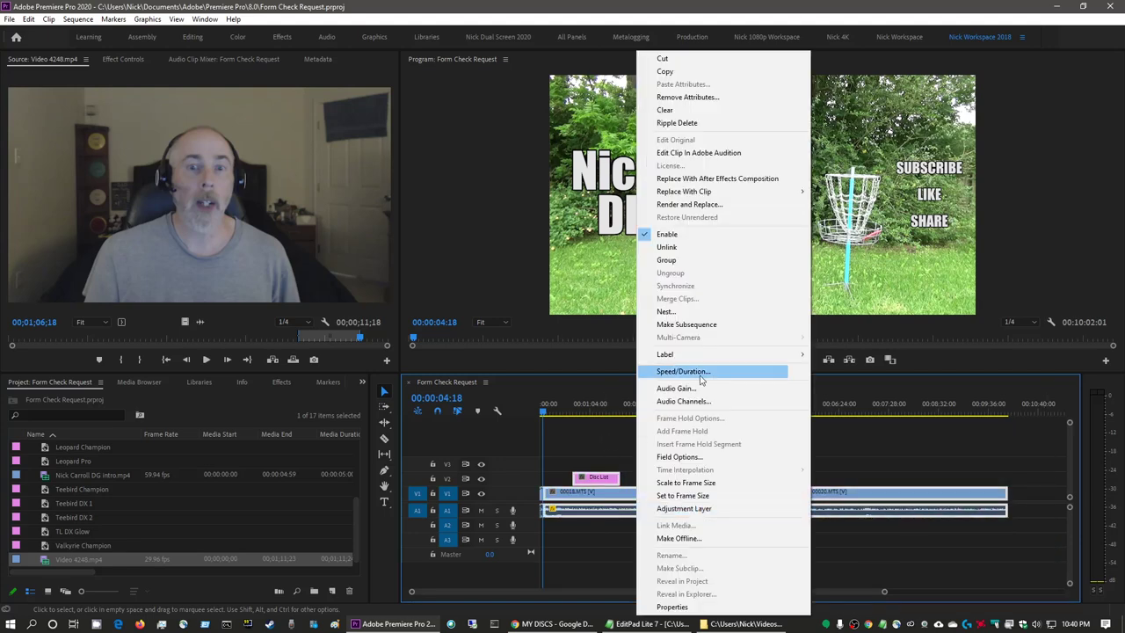
left_click(720, 389)
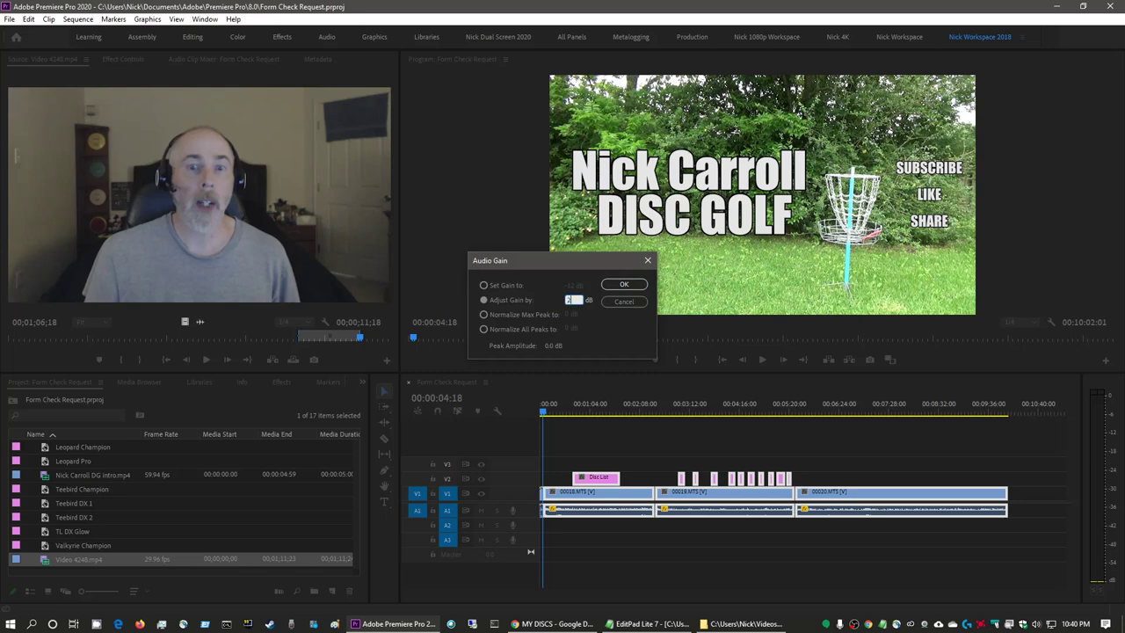
key("Return")
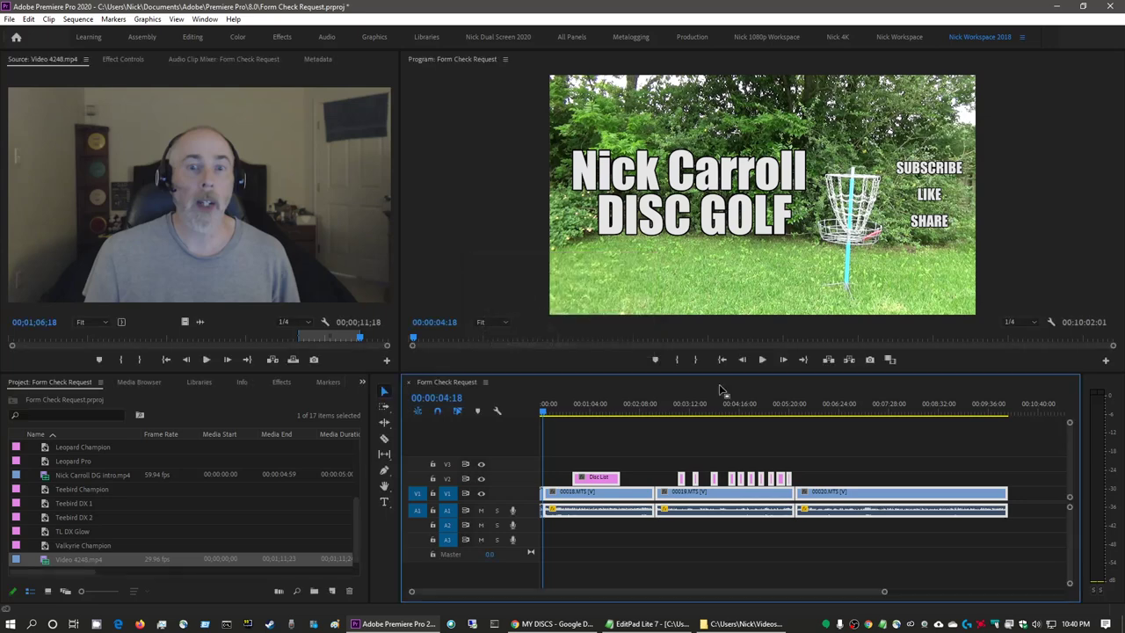
key("backslash")
left_click(825, 464)
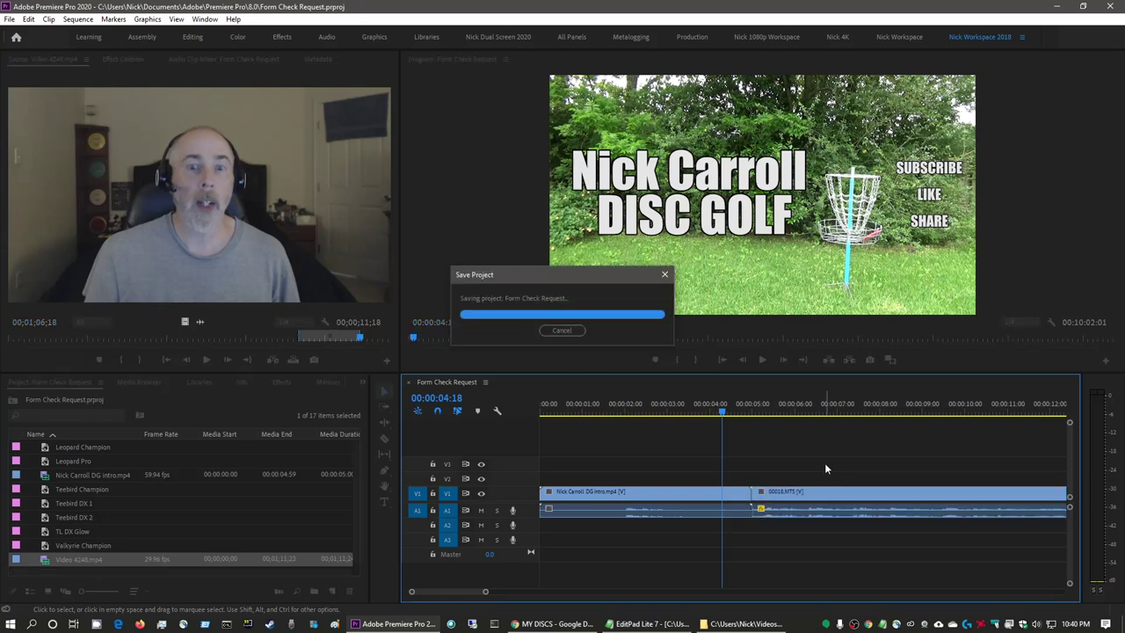
key("space")
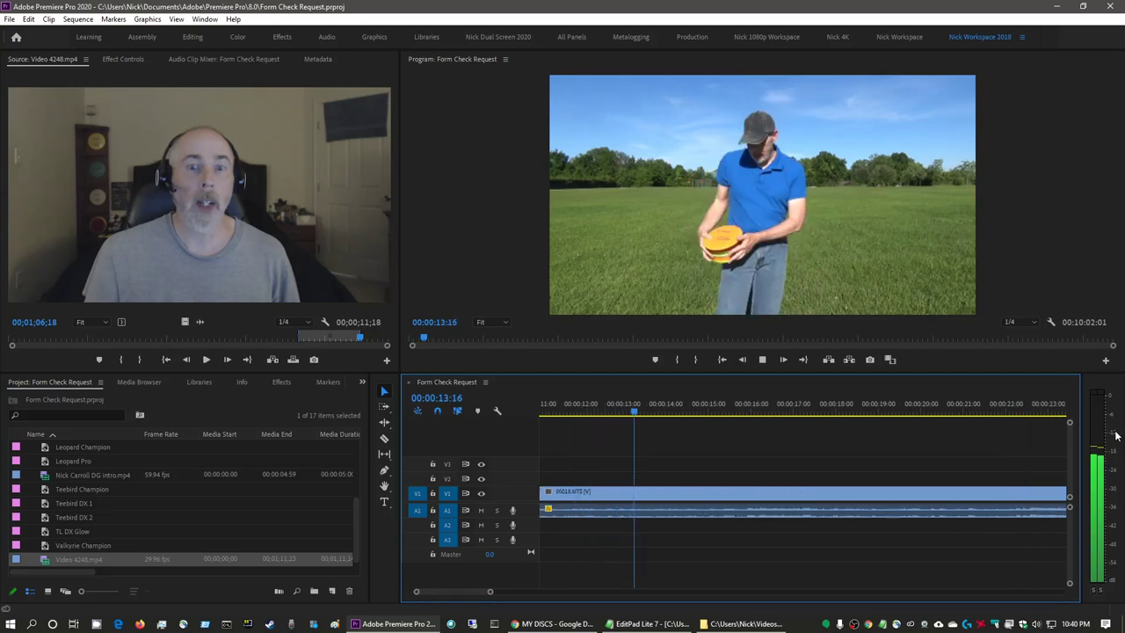
key("space")
left_click(761, 181)
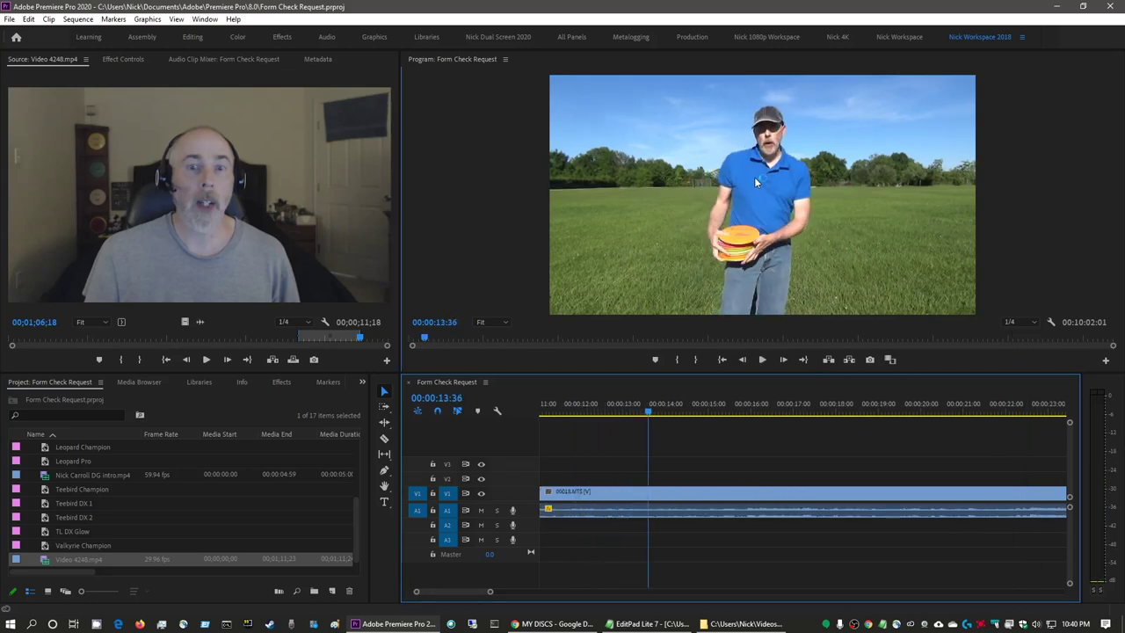
left_click(819, 475)
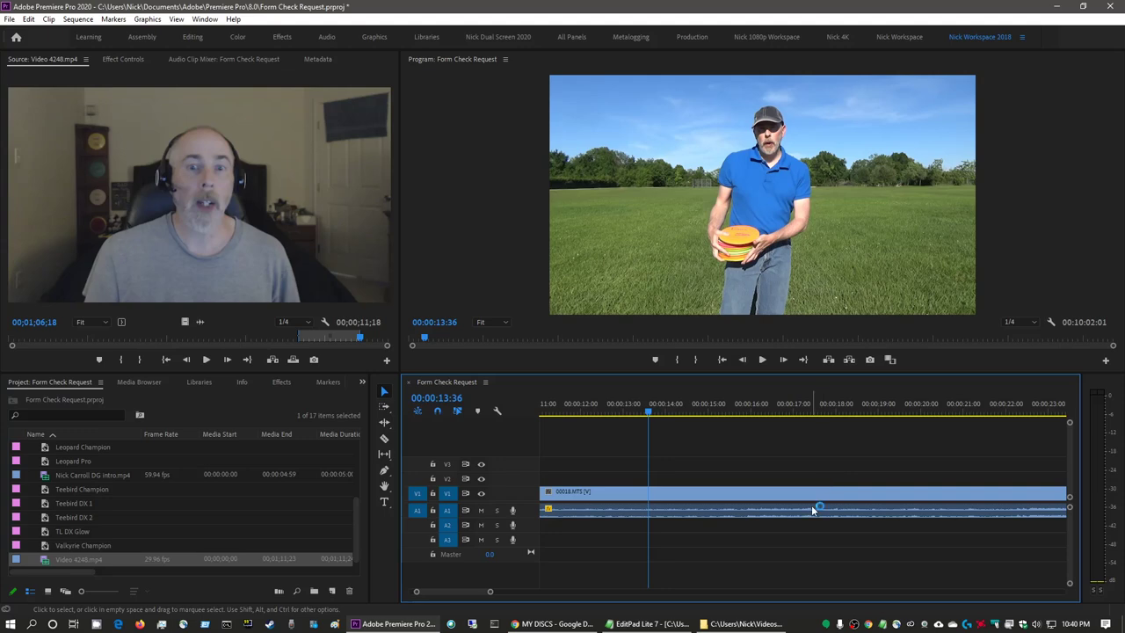
right_click(828, 496)
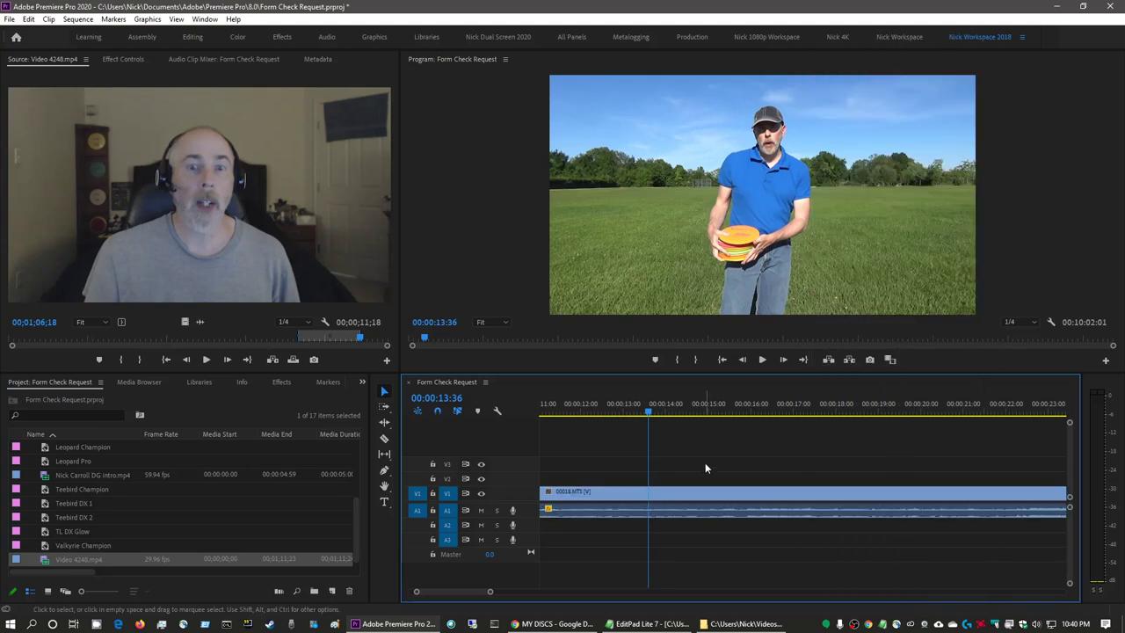
scroll(705, 462, "up", 5)
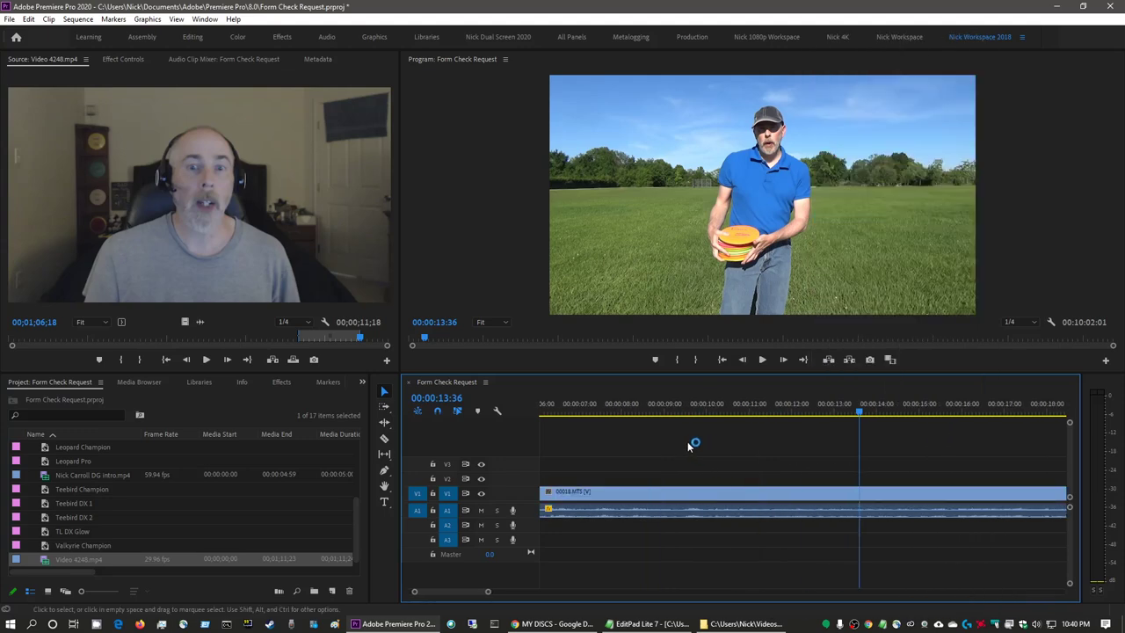
left_click(703, 407)
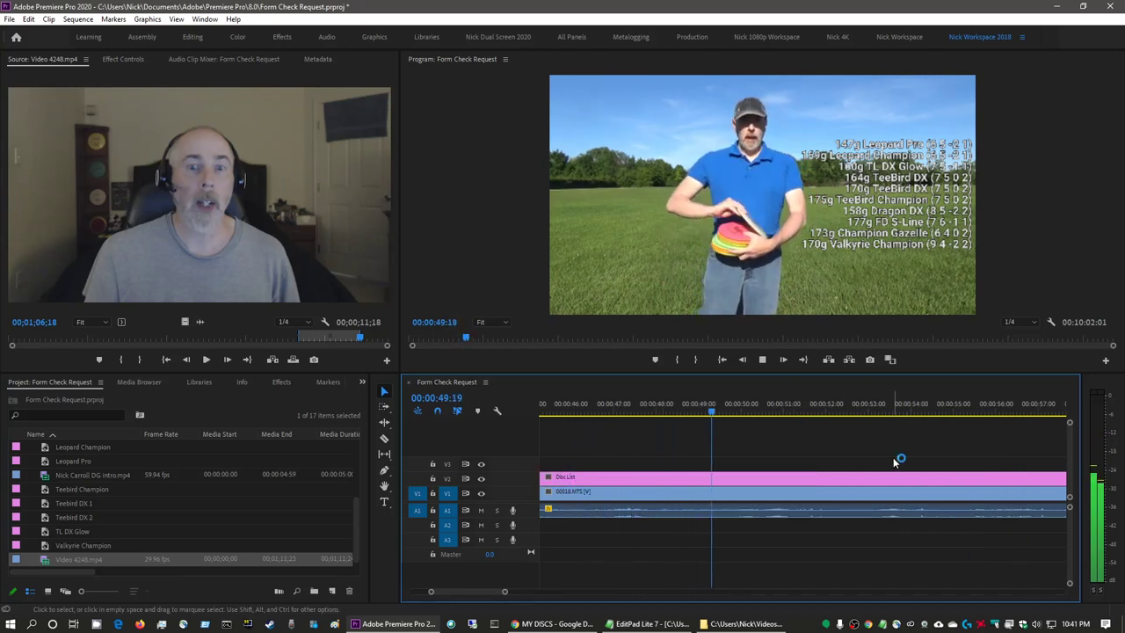
key("space")
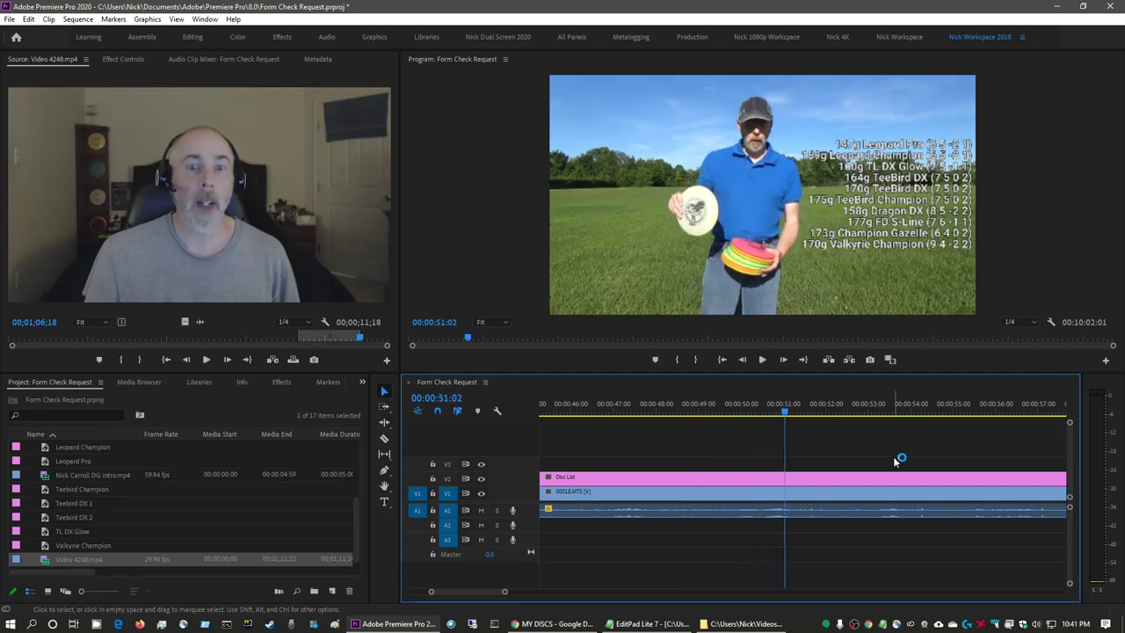
scroll(898, 451, "down", 2)
key("backslash")
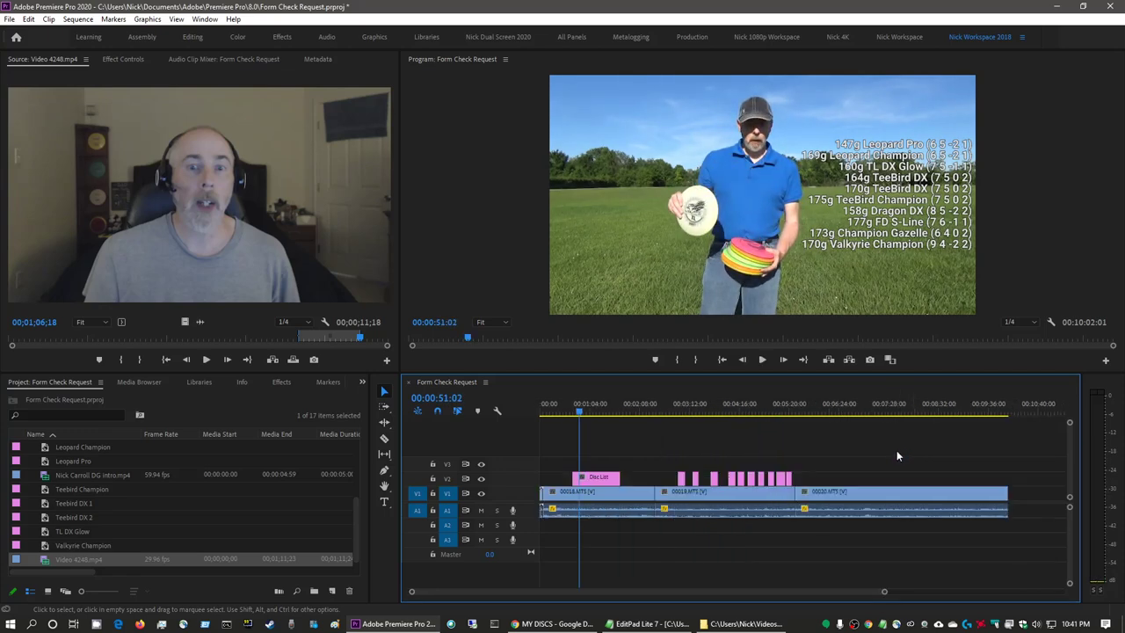